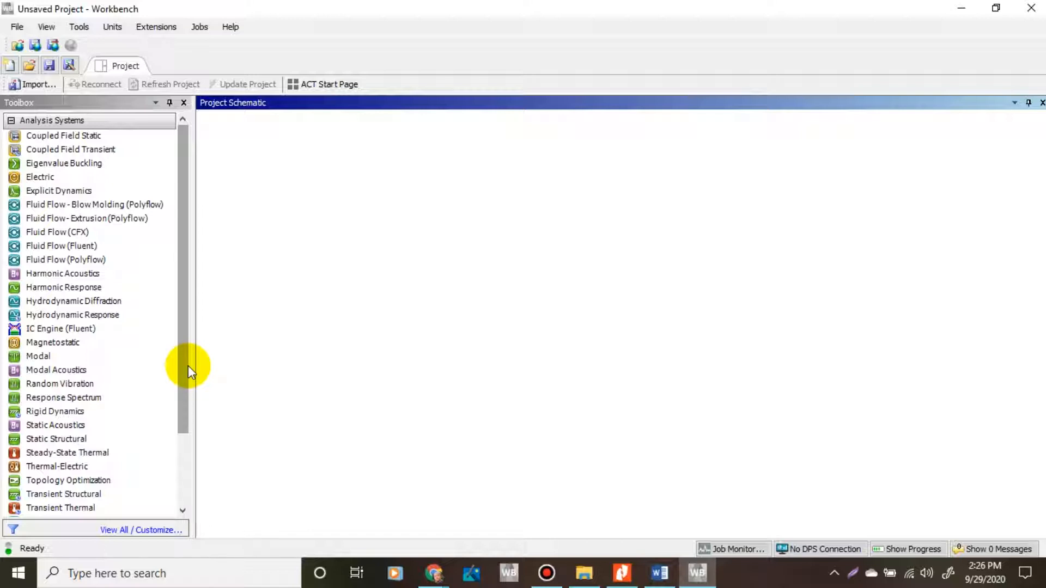
- Read the car drag problem in the GAYA DRAG Word document, and add a Fluid Flow (Fluent) analysis system to the Workbench project schematic
mouse_move(188, 365)
left_mouse_down()
mouse_move(187, 397)
mouse_move(185, 358)
left_mouse_up()
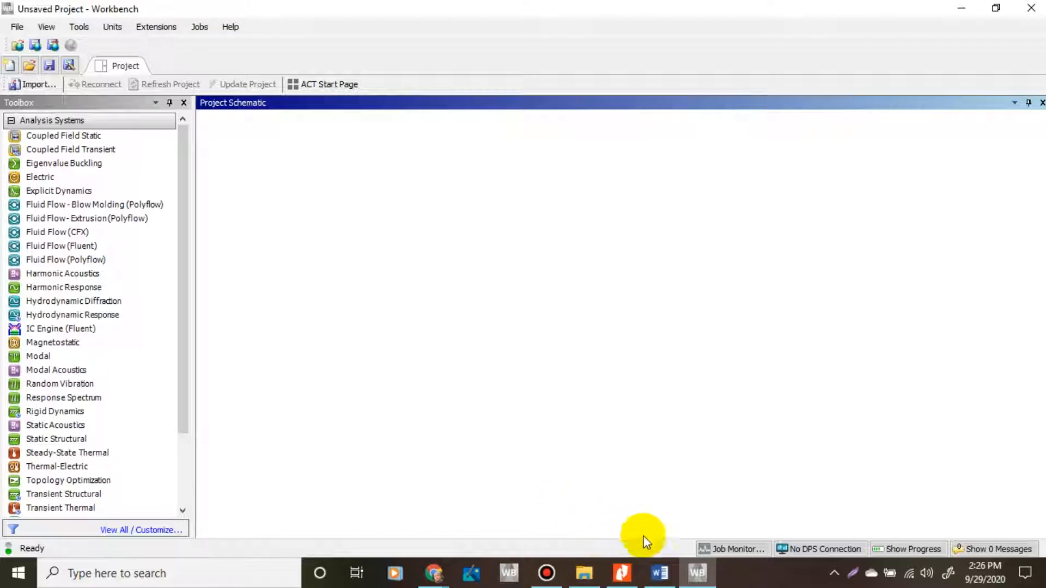
left_click(660, 573)
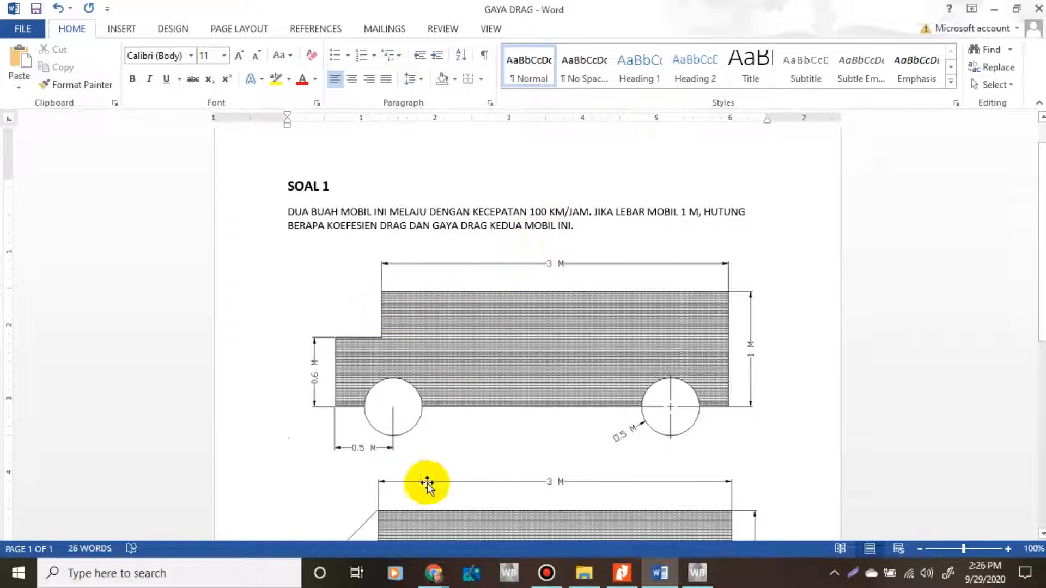
left_click(648, 577)
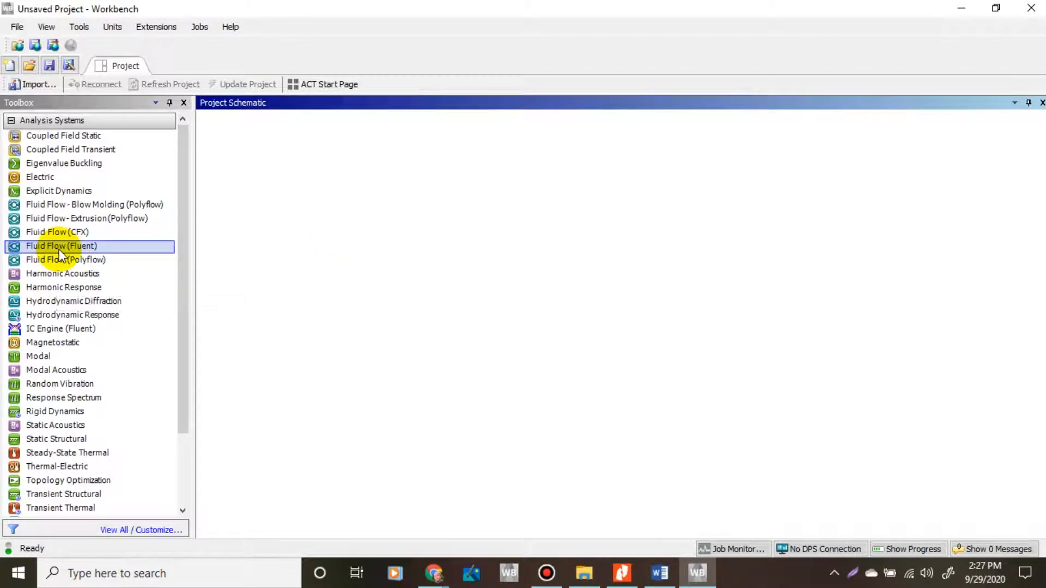
left_click_drag(59, 250, 293, 170)
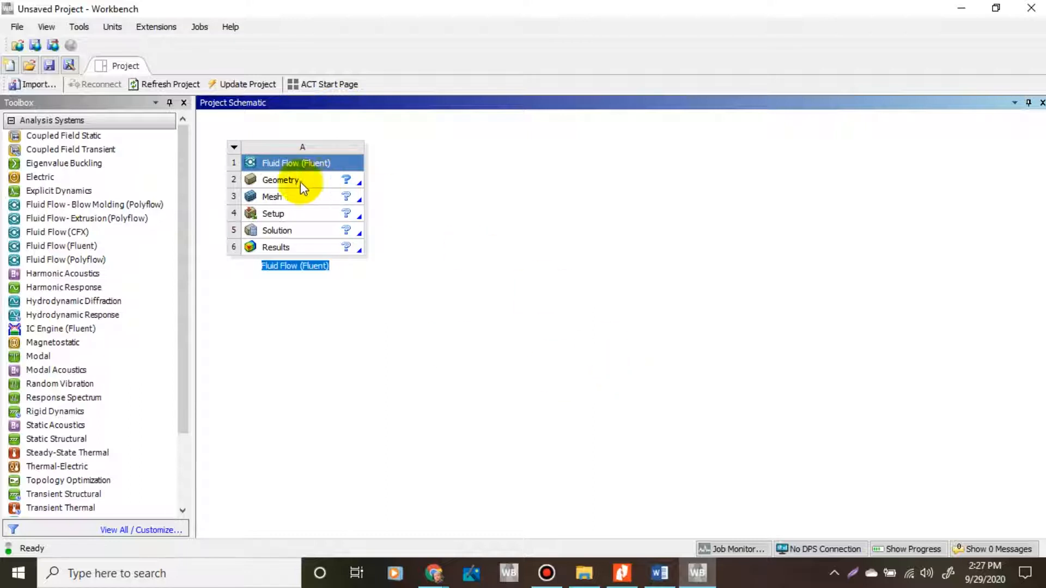
left_click(502, 226)
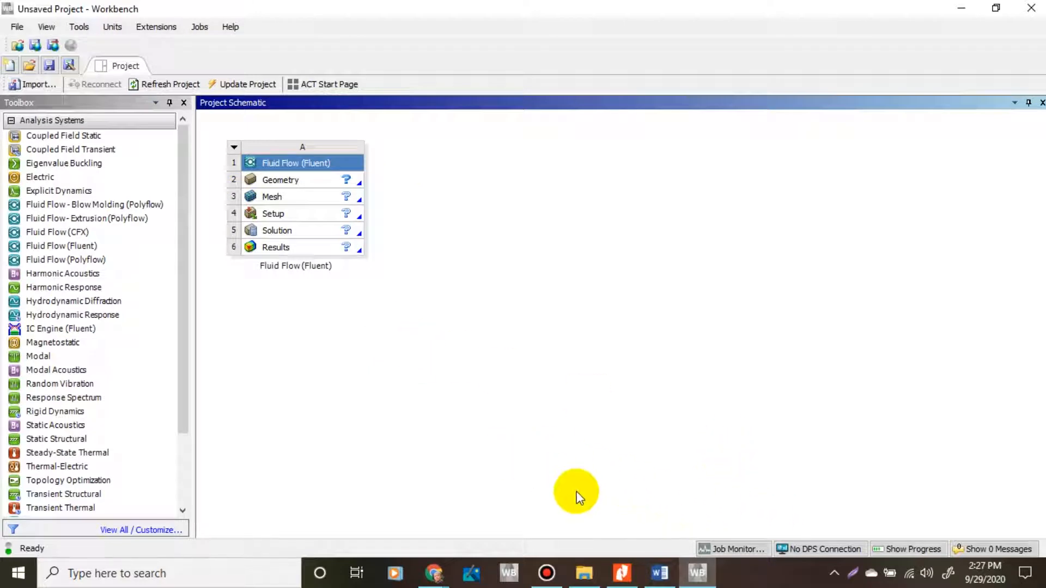
- Look through the Geometry cell's creation and import options, and check the car drawings in the GAYA DRAG Word document
left_click(341, 184)
right_click(341, 184)
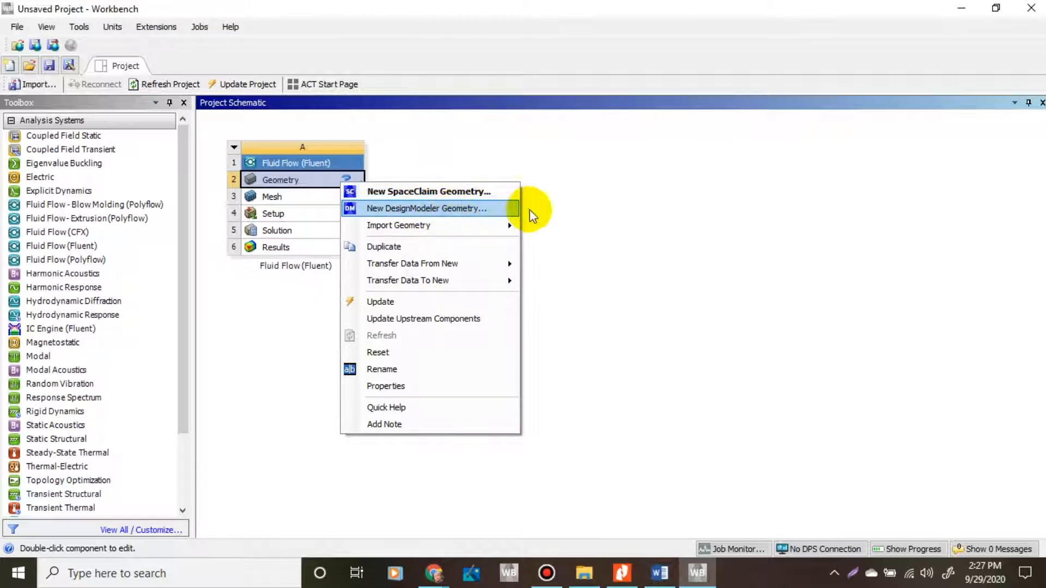
mouse_move(423, 225)
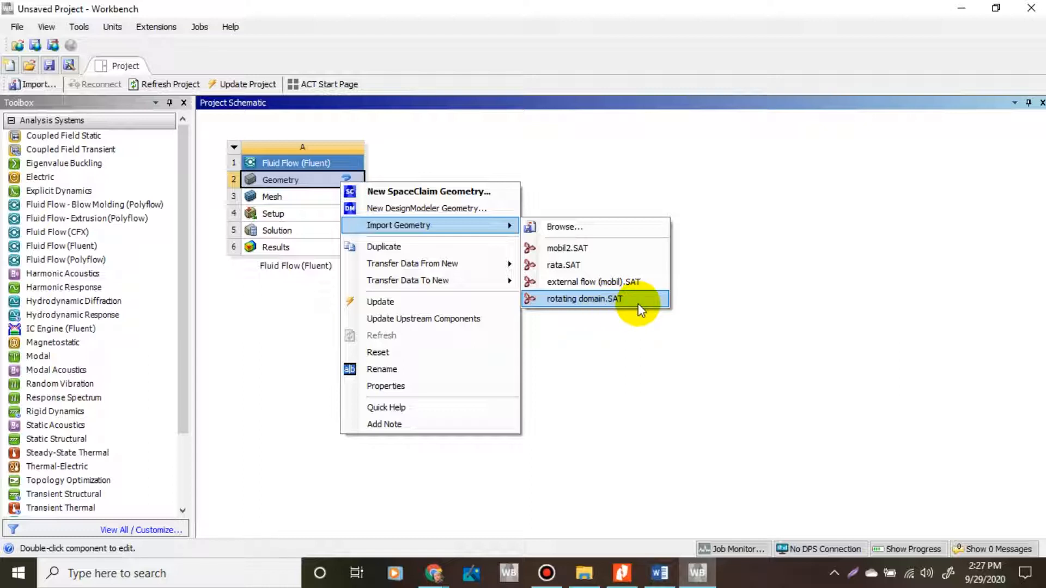
left_click(660, 573)
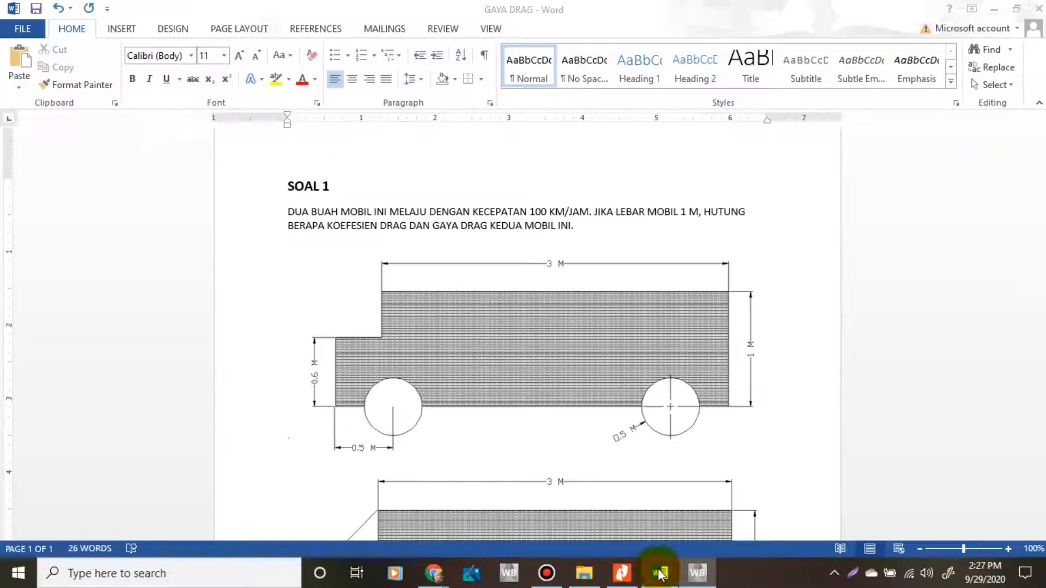
scroll(544, 343, "down", 2)
scroll(682, 458, "up", 1)
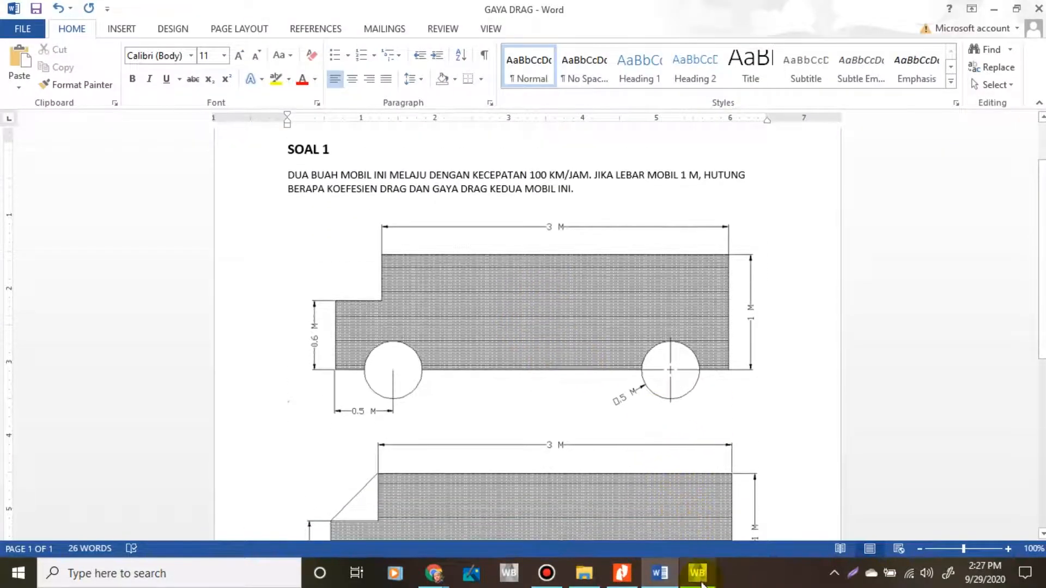
left_click(700, 581)
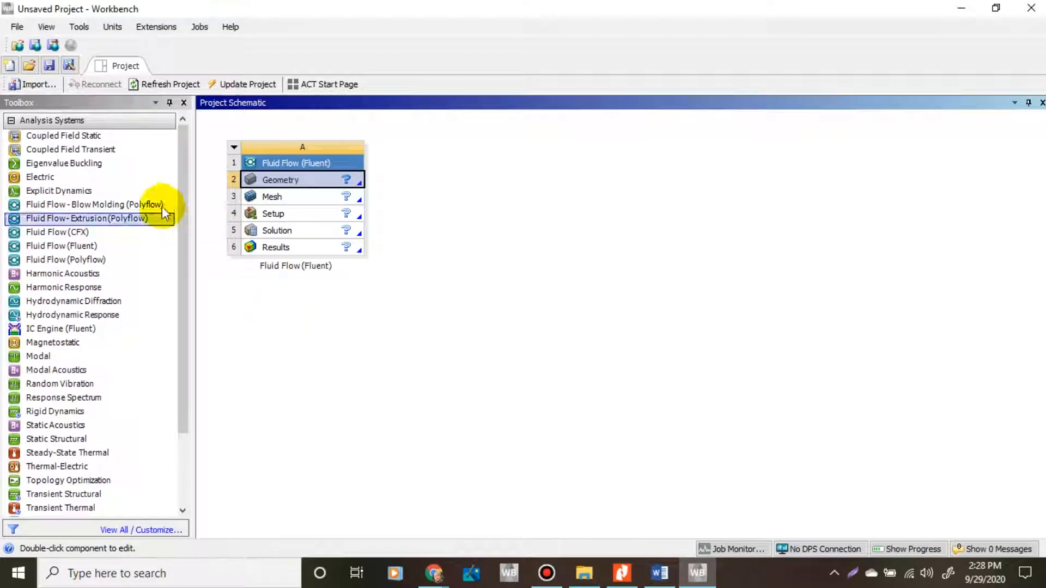
- Create a new DesignModeler geometry from the Geometry cell of the Fluid Flow (Fluent) system
left_click(360, 187)
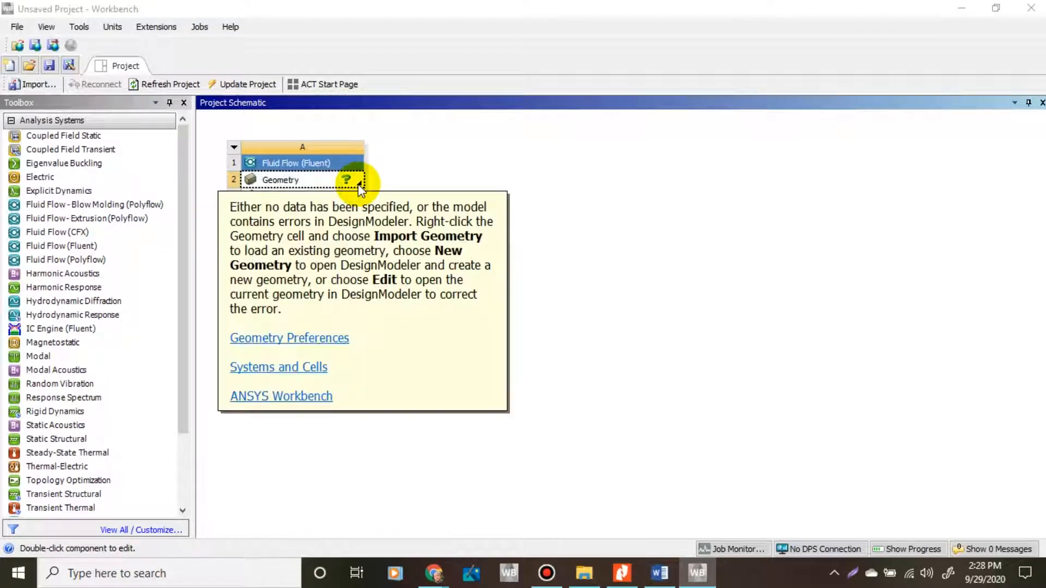
left_click(351, 185)
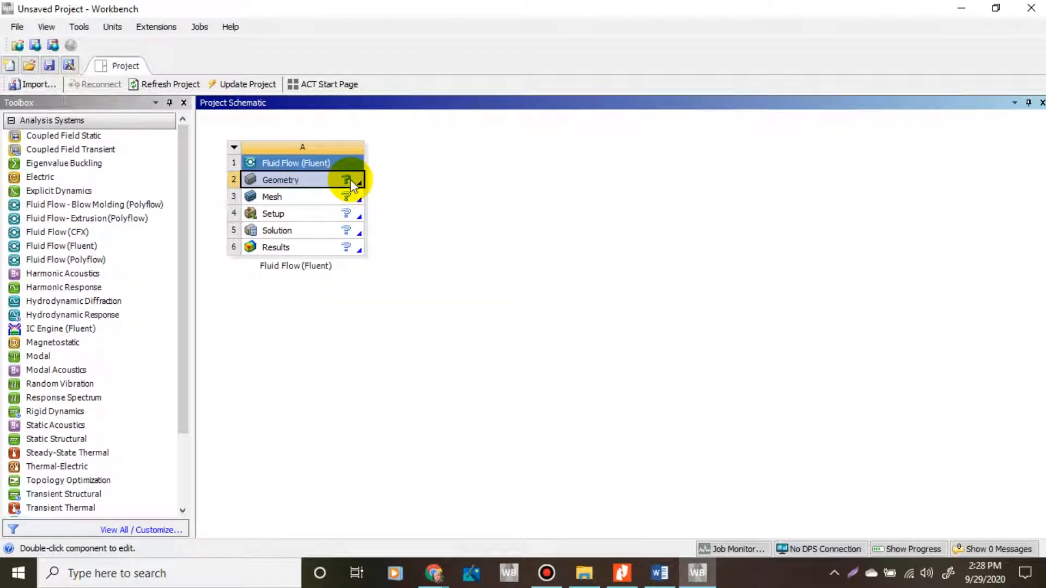
right_click(351, 181)
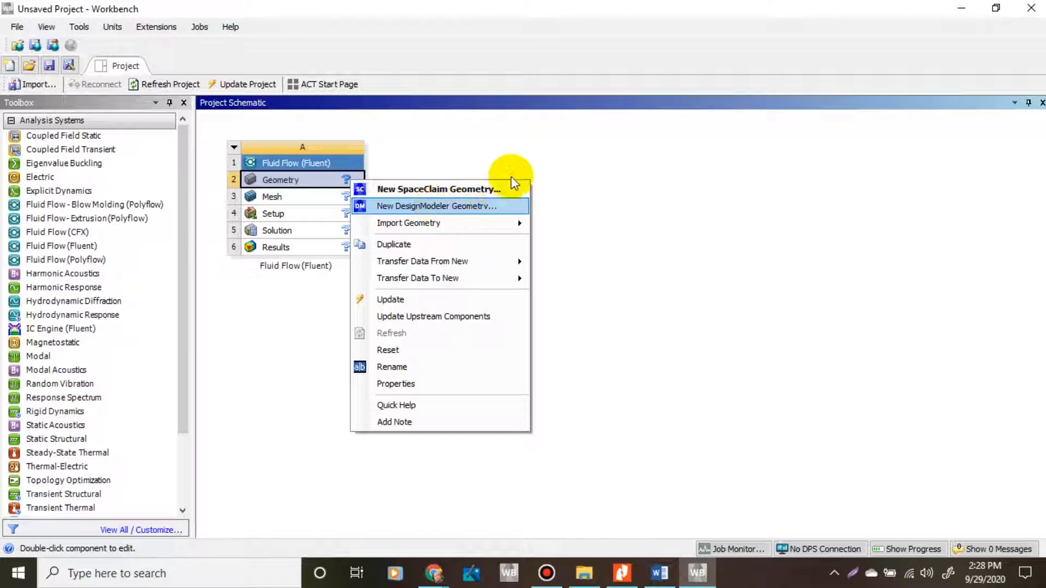
left_click(532, 163)
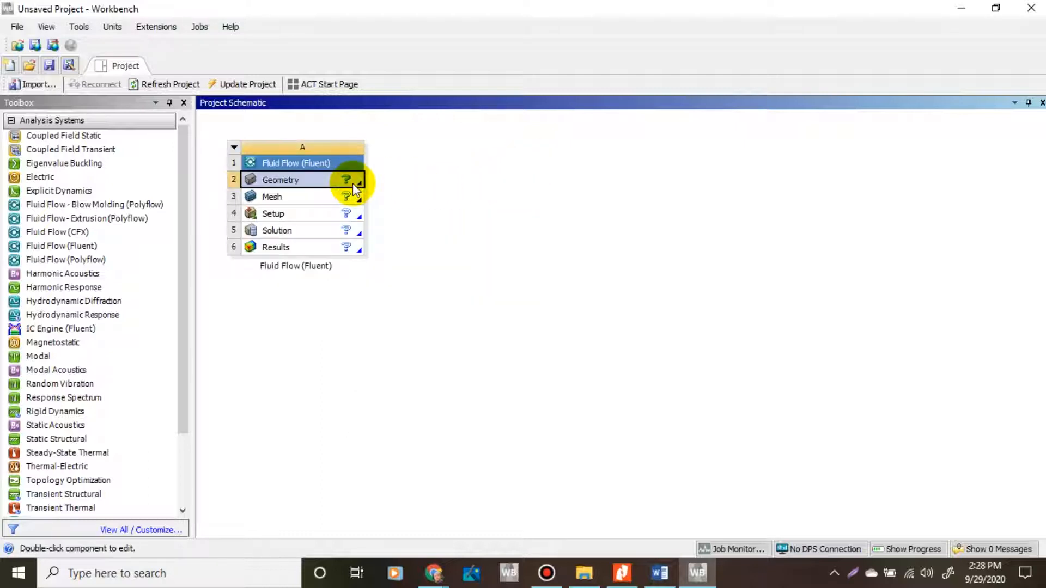
right_click(352, 186)
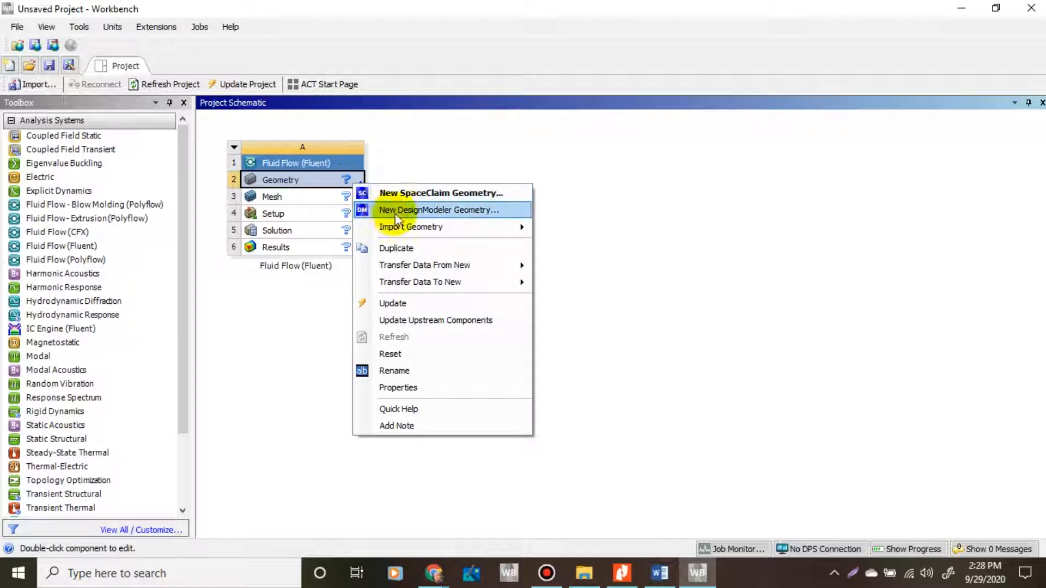
left_click(484, 208)
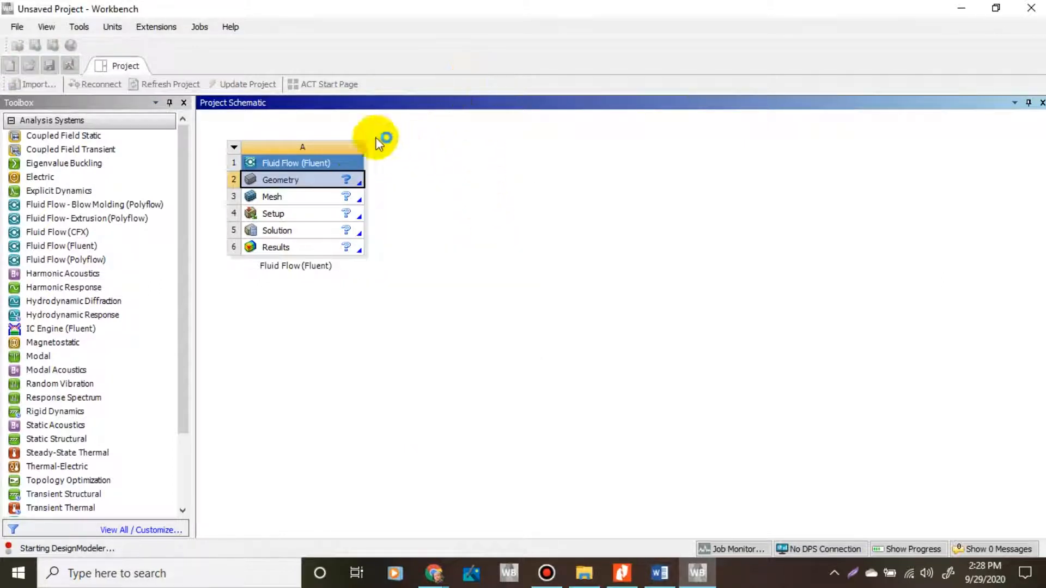
mouse_move(541, 8)
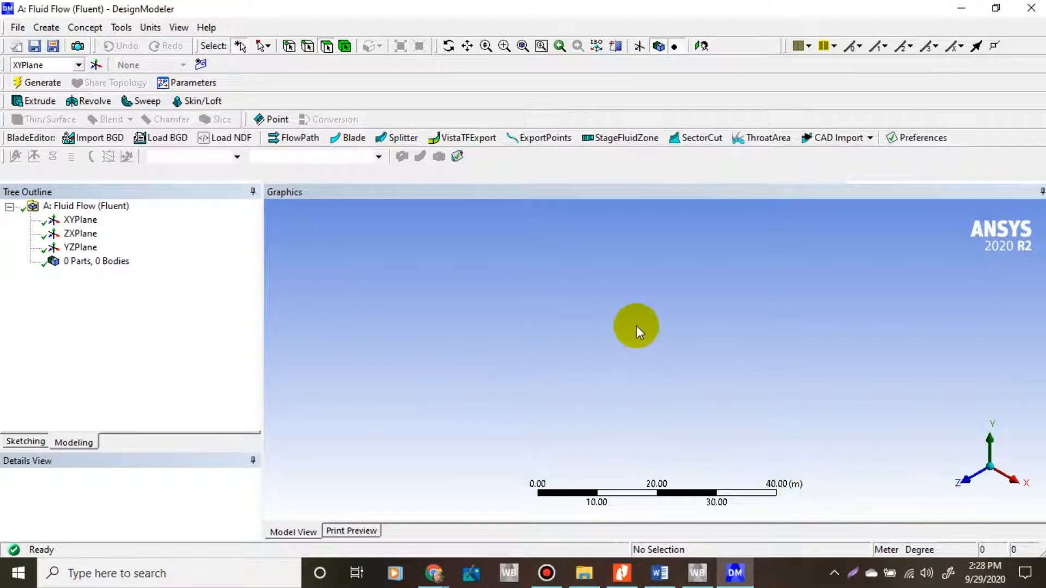
- Check the units of the car drawing in the Word document and set the DesignModeler length unit to Meter
left_click(150, 28)
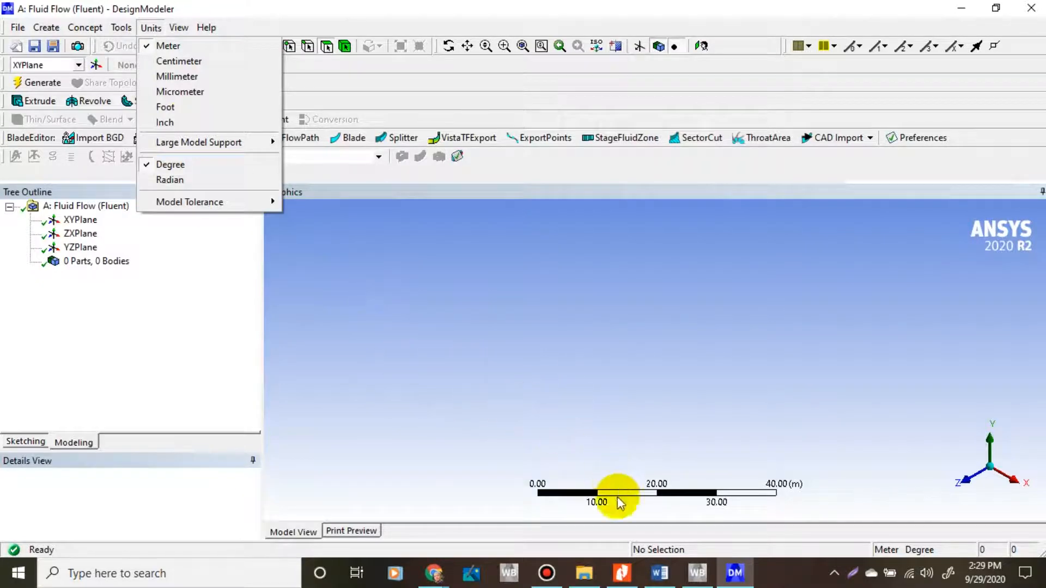
left_click(659, 572)
scroll(512, 277, "down", 1)
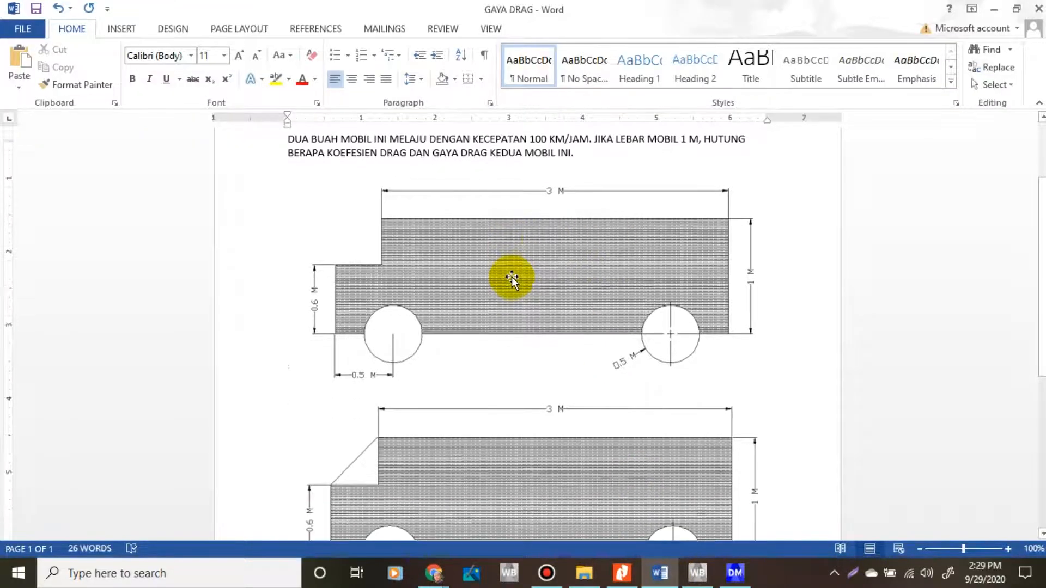
scroll(463, 240, "up", 2)
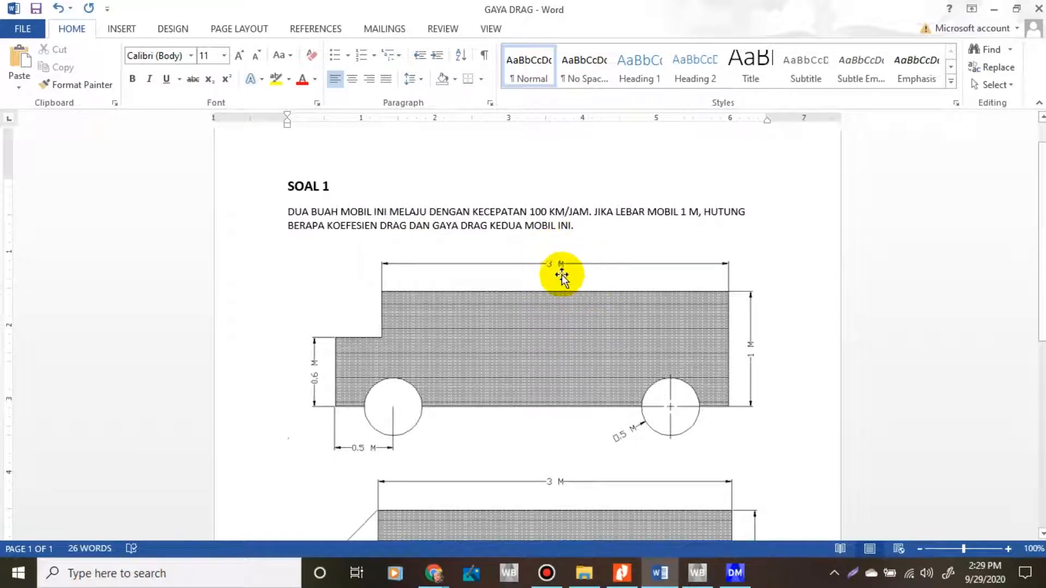
left_click(734, 575)
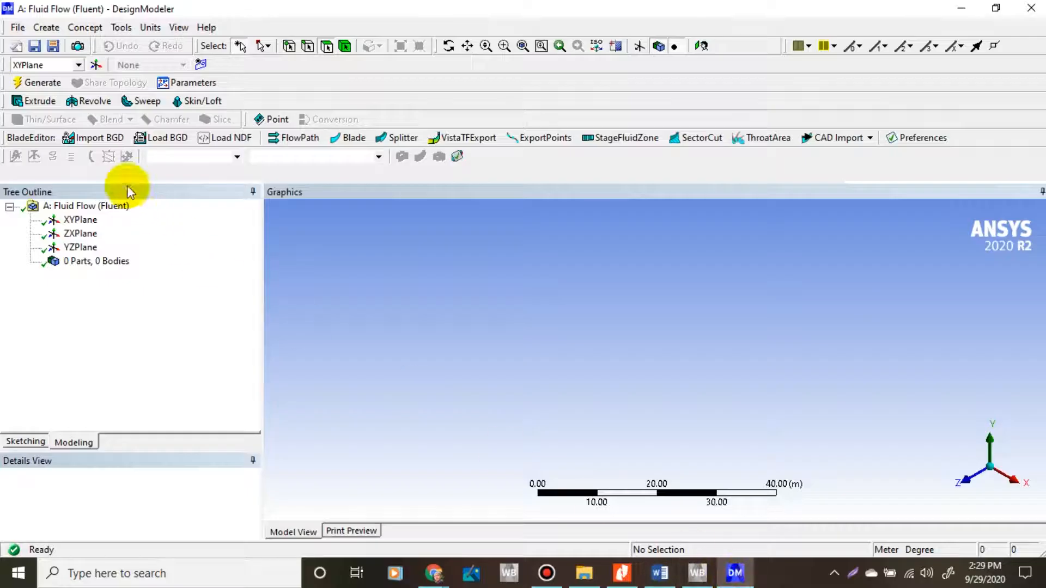
left_click(150, 27)
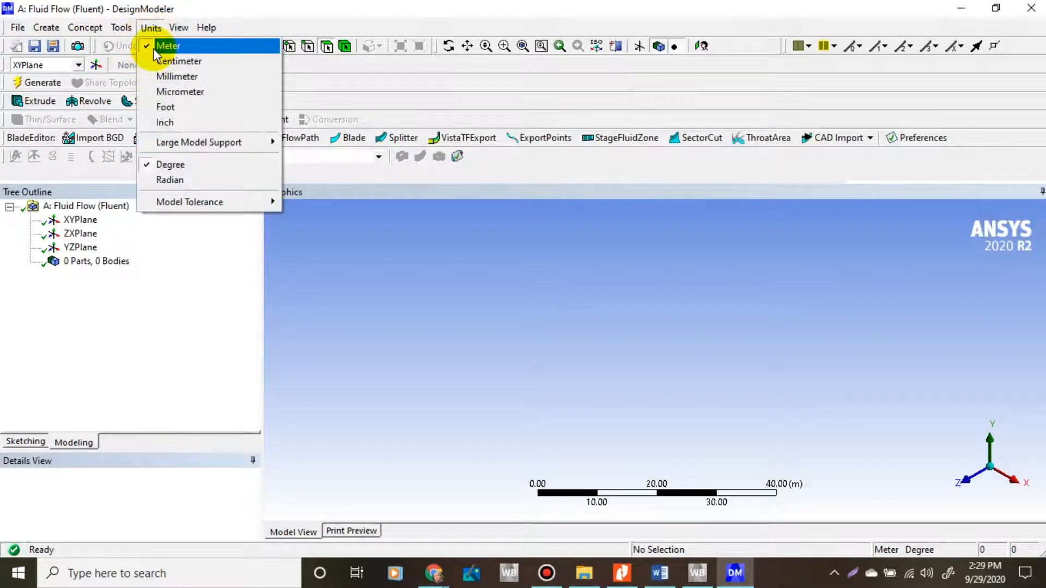
left_click(154, 45)
left_click(151, 28)
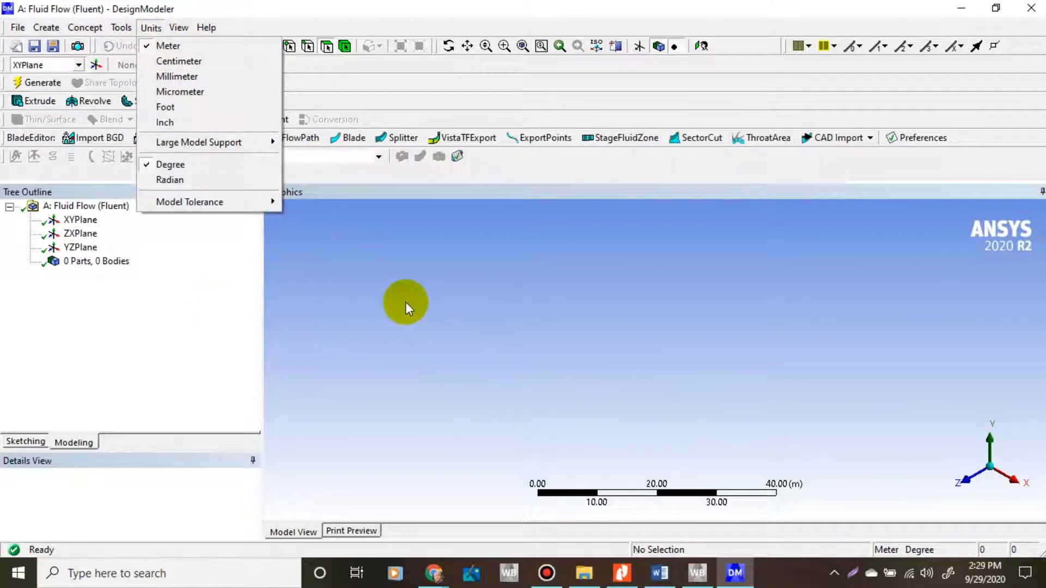
left_click(405, 302)
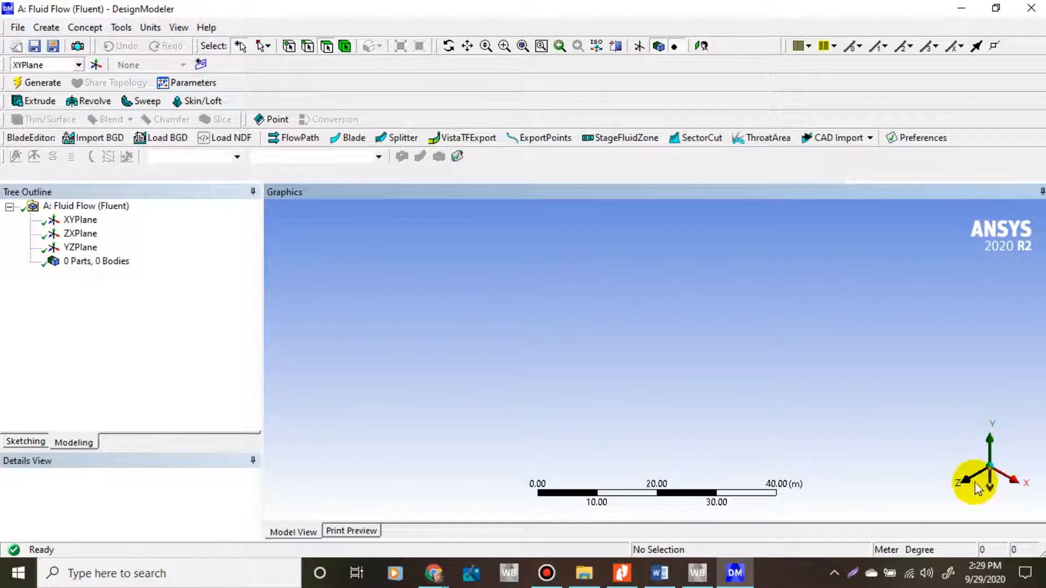
- Examine the shapes and dimensions of both cars in the GAYA DRAG Word document, and return to DesignModeler
left_click(659, 573)
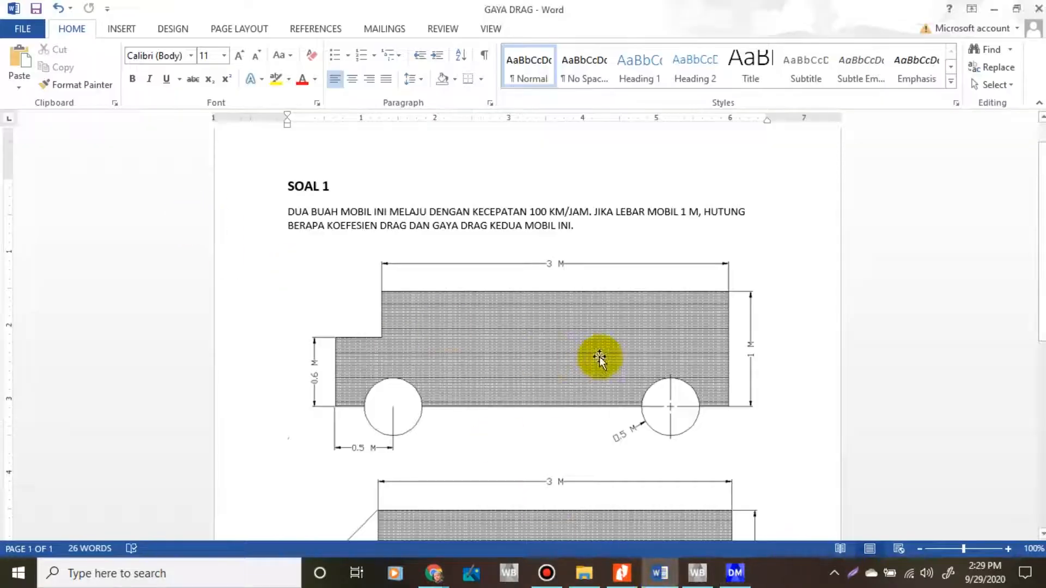
scroll(602, 362, "down", 3)
scroll(584, 361, "down", 3)
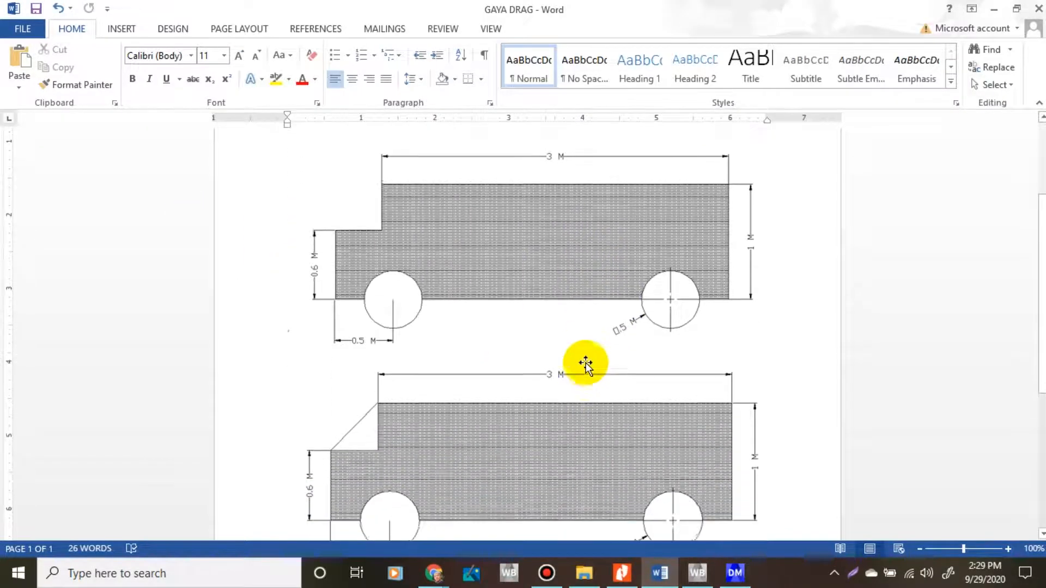
scroll(397, 264, "up", 1)
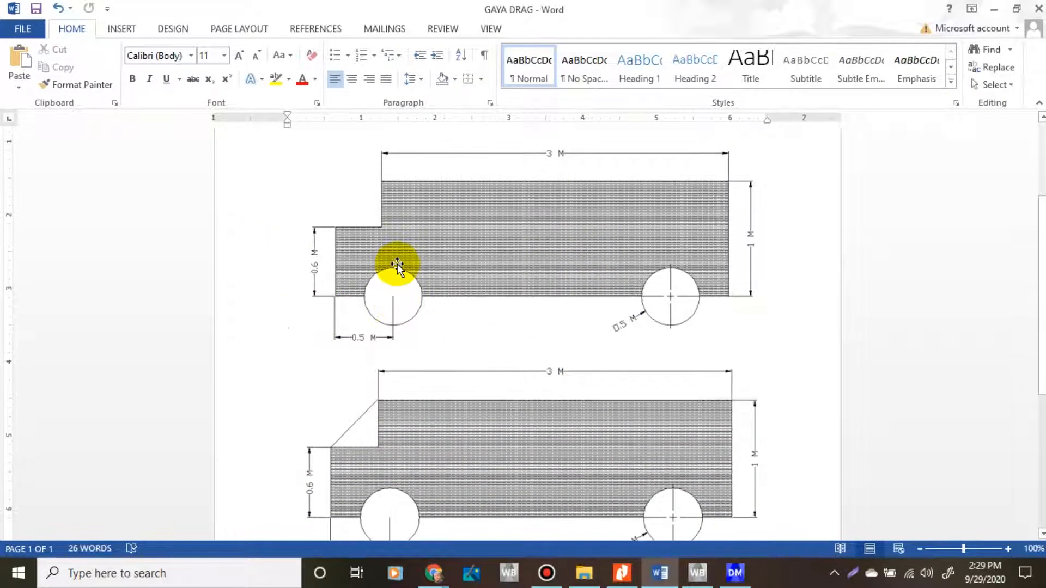
scroll(763, 322, "down", 1)
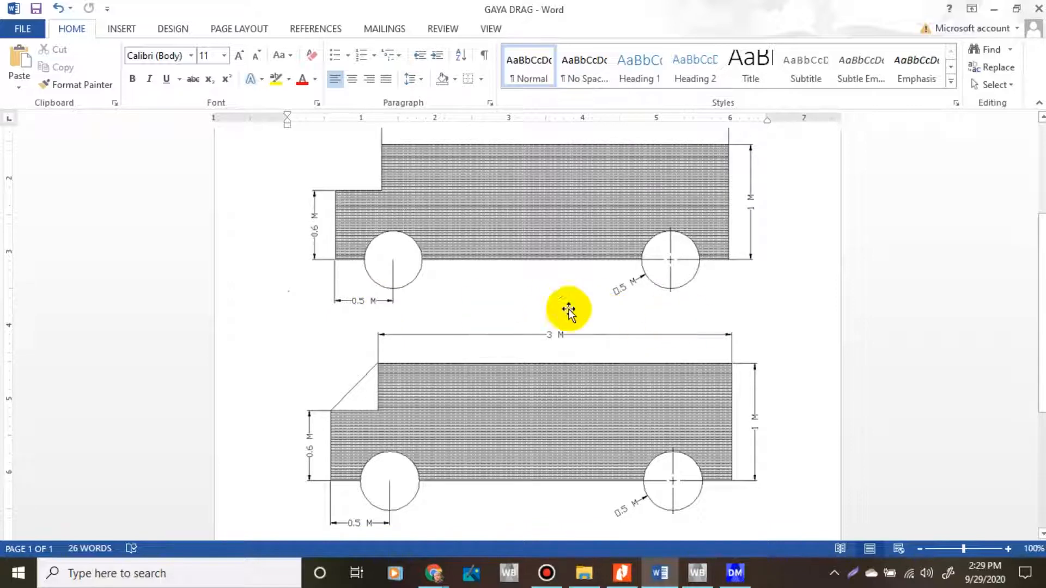
left_click(735, 571)
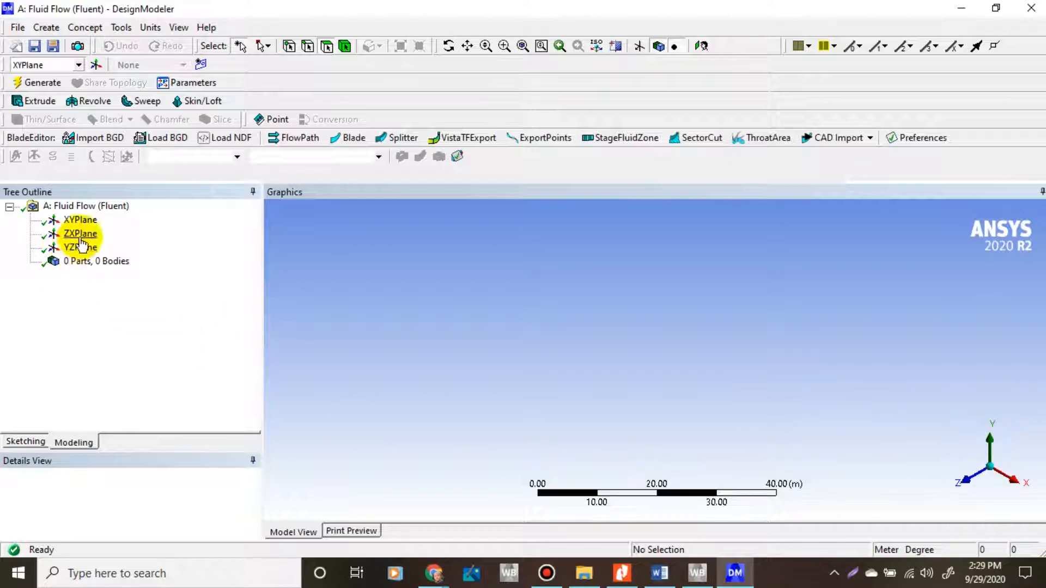
- Create a new sketch on the XYPlane and select it for drawing in the X-Y plane
left_click(82, 220)
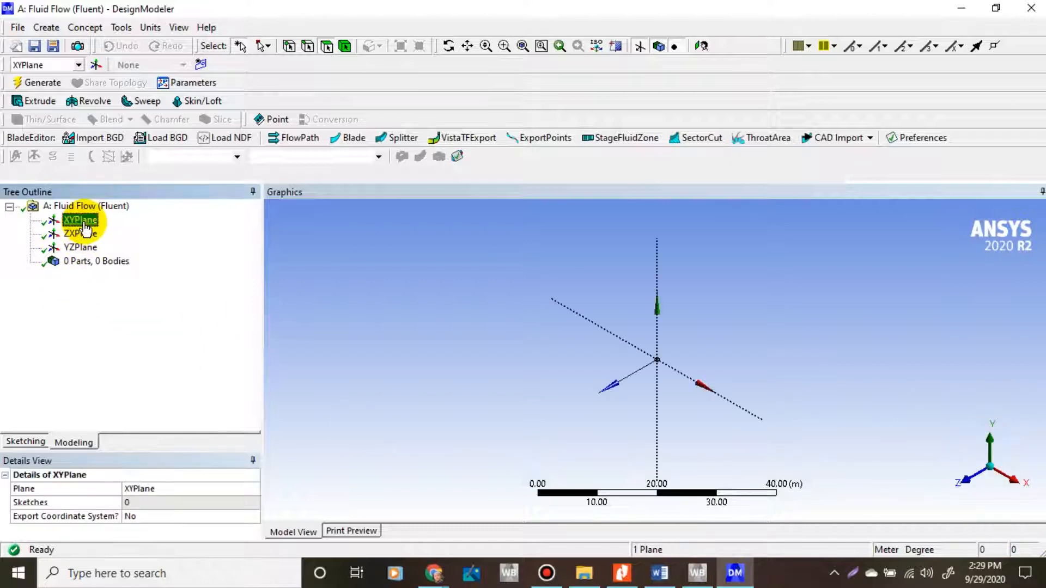
left_click(201, 65)
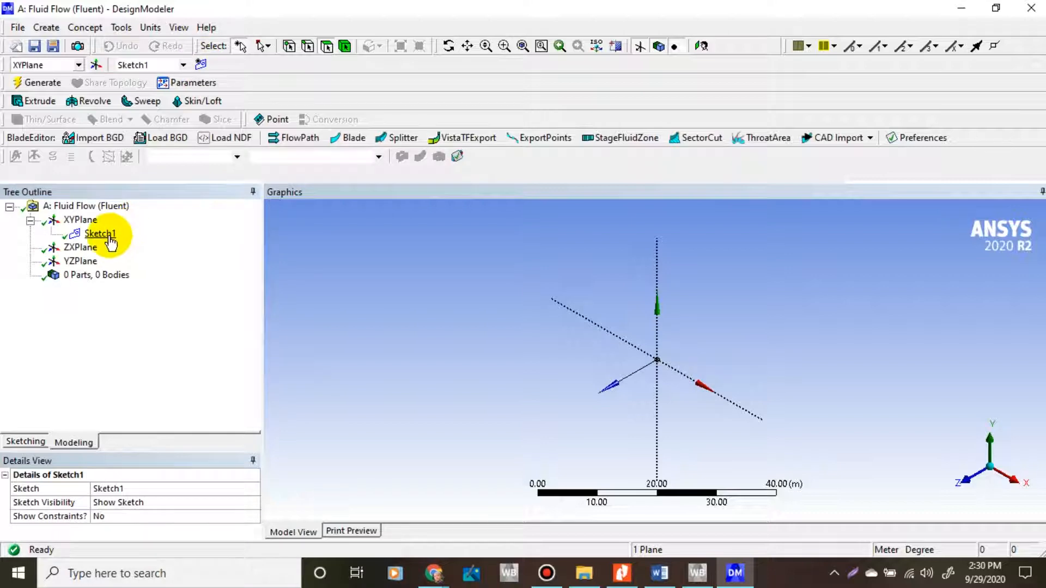
left_click(109, 236)
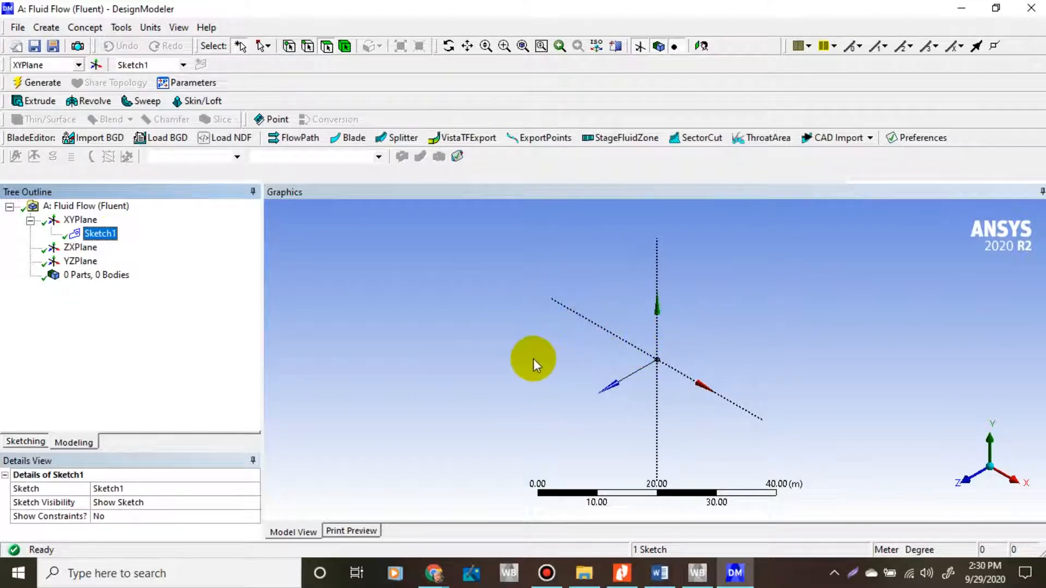
left_click(966, 485)
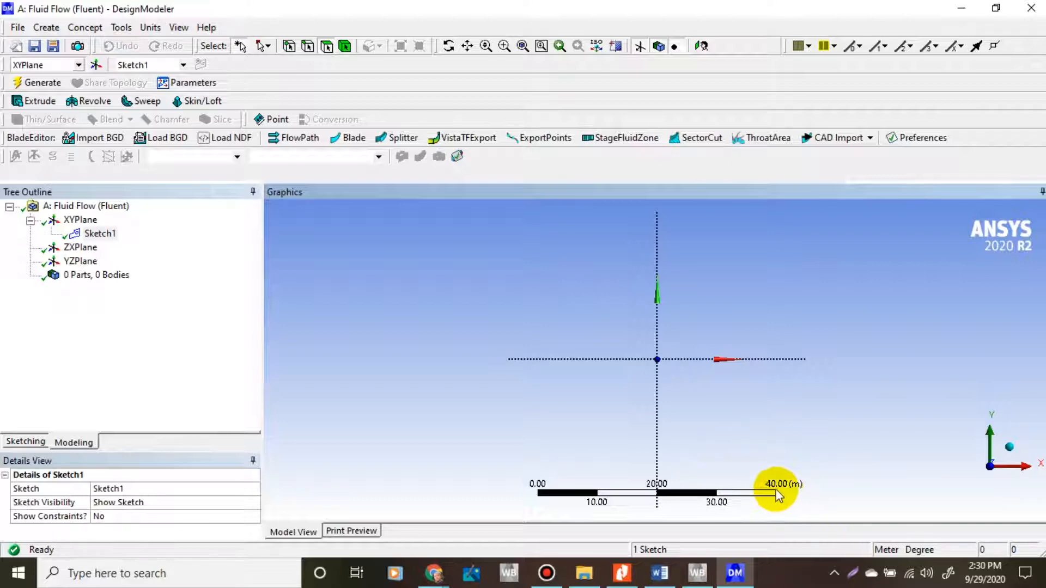
scroll(737, 414, "down", 3)
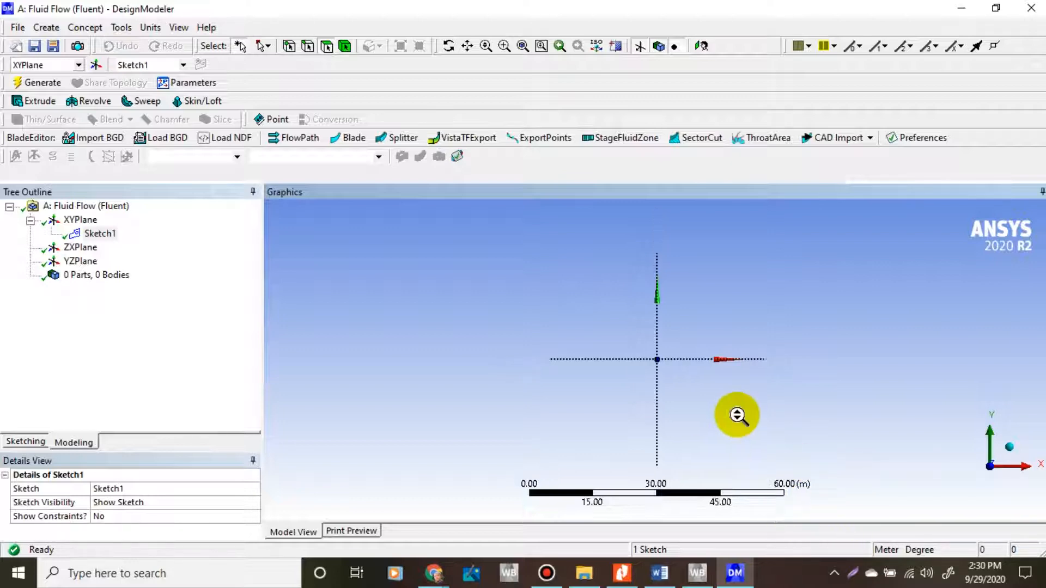
scroll(737, 415, "up", 15)
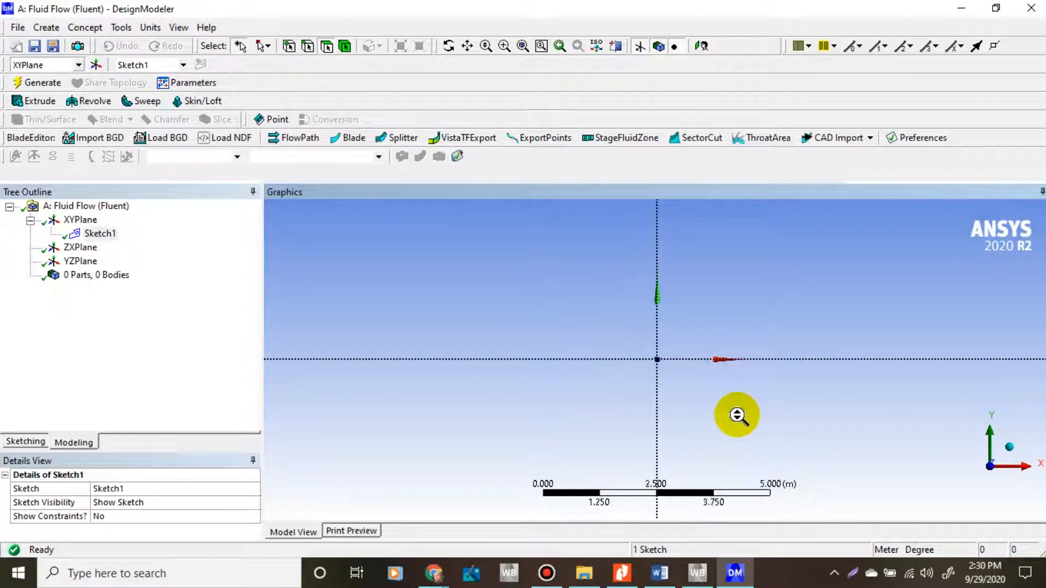
- Check the first car's outline and dimensions in the GAYA DRAG Word document, and return to DesignModeler
scroll(737, 415, "up", 15)
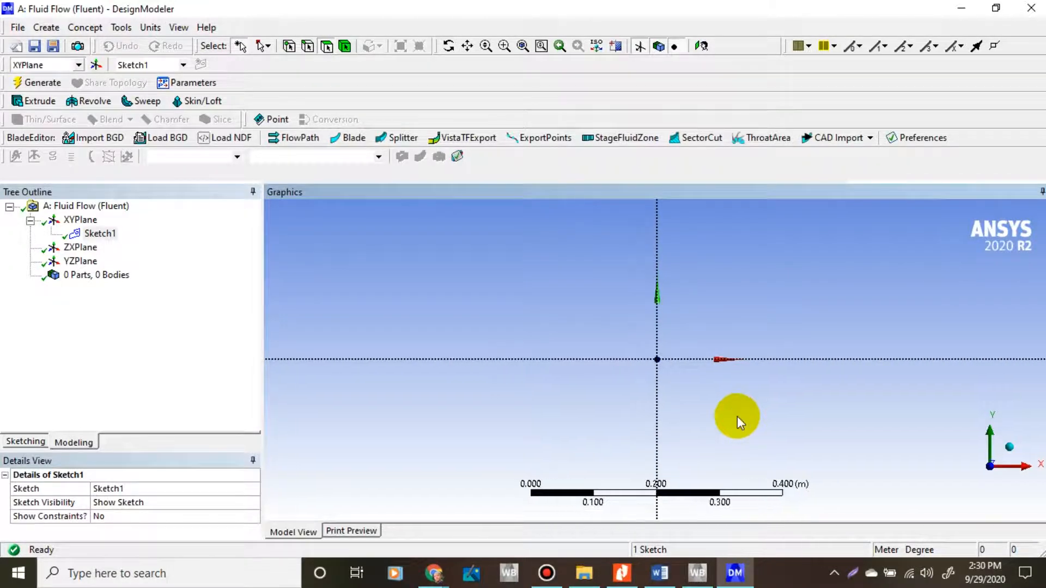
scroll(737, 417, "down", 8)
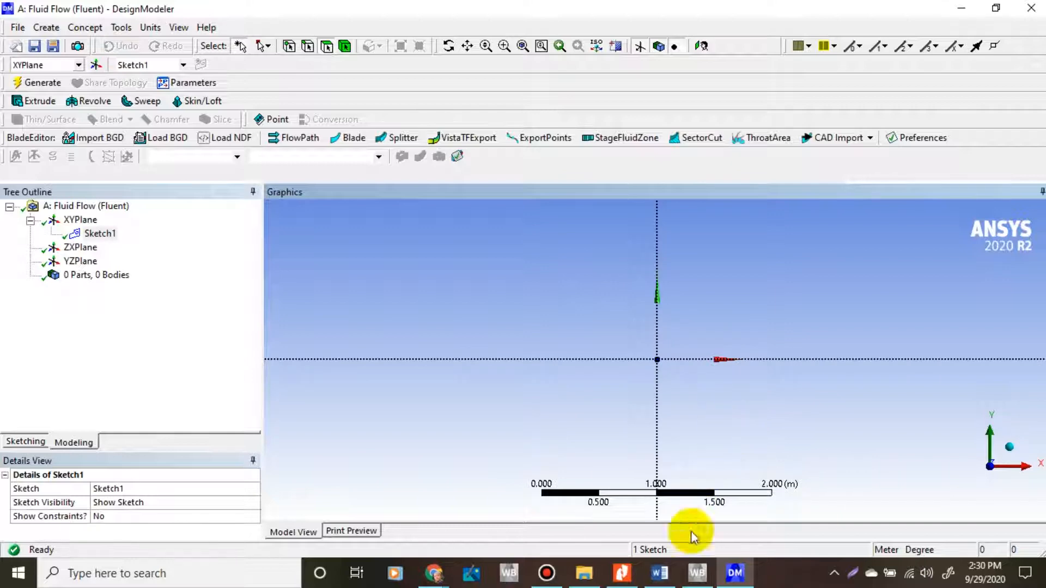
left_click(659, 573)
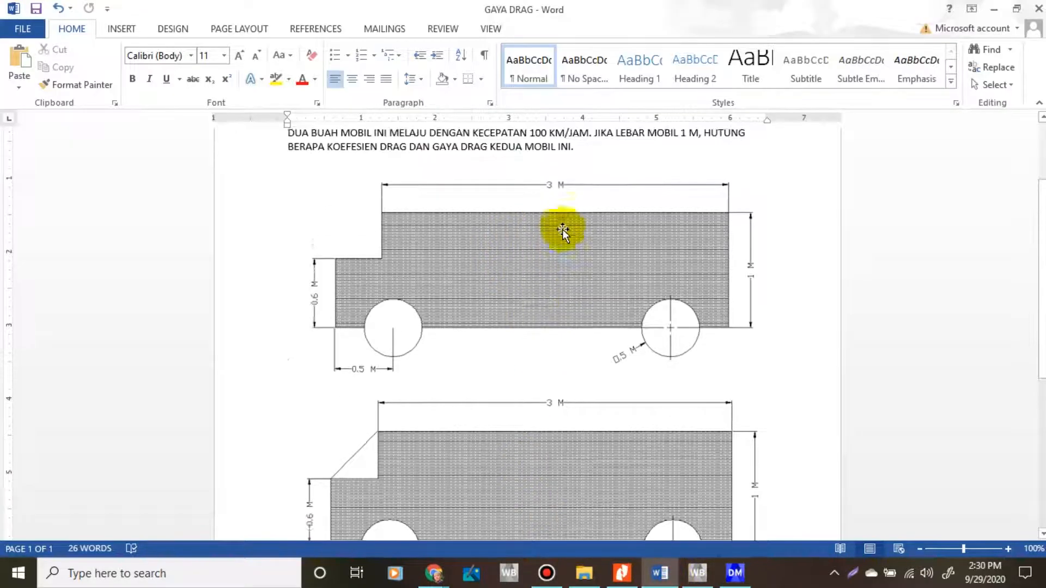
left_click(735, 572)
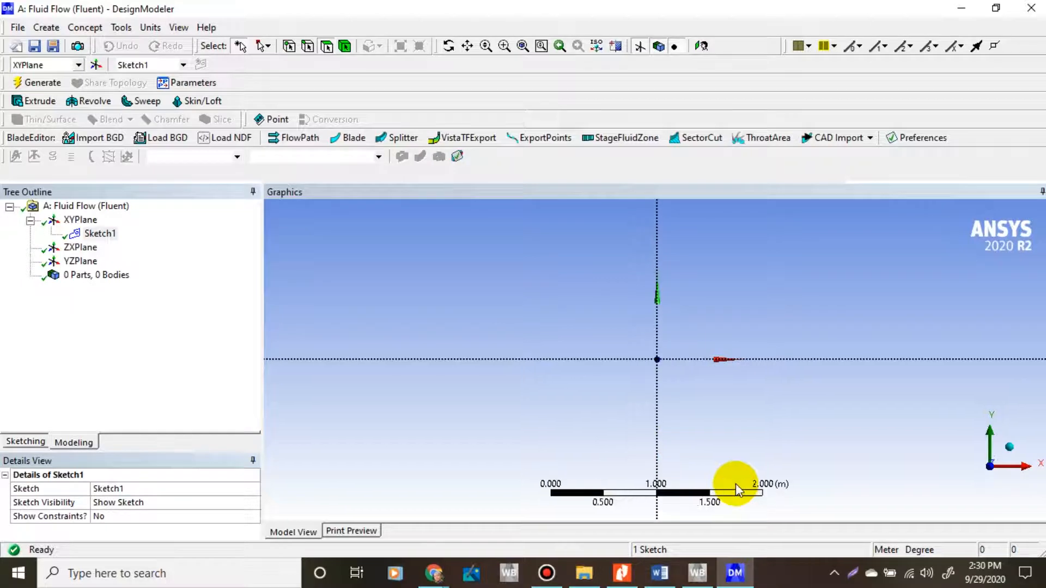
scroll(736, 483, "down", 4)
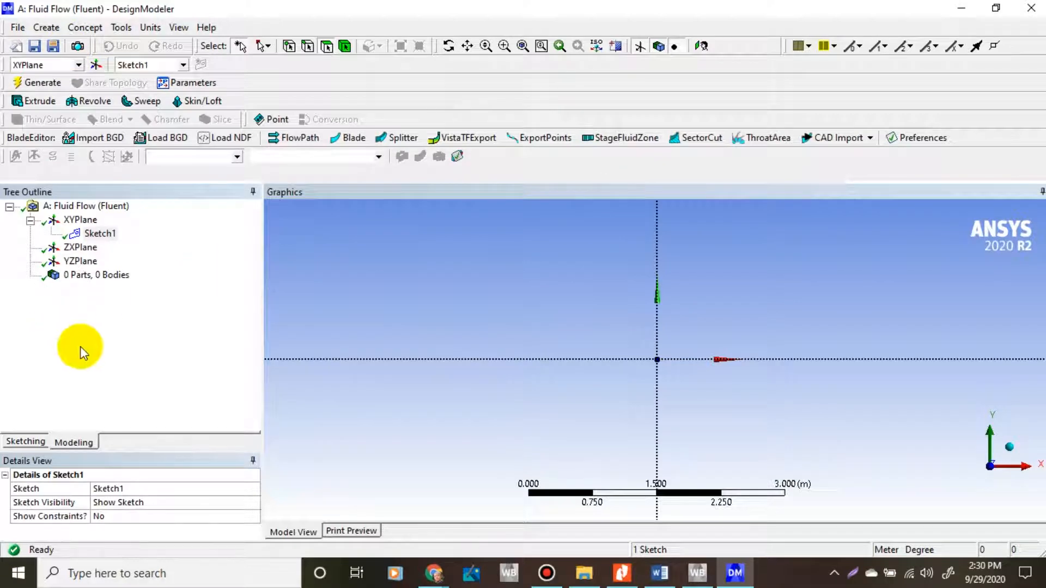
- Sketch the car's front edge about 1.2 m up from the origin along the Y axis and a horizontal bonnet line about 1.4 m long
left_click(34, 446)
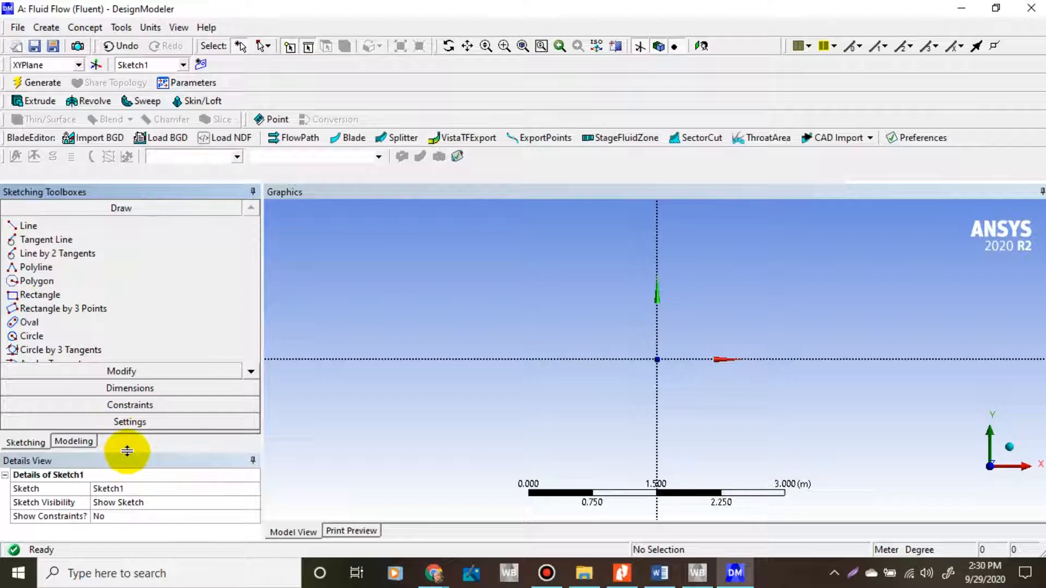
left_click_drag(126, 453, 124, 472)
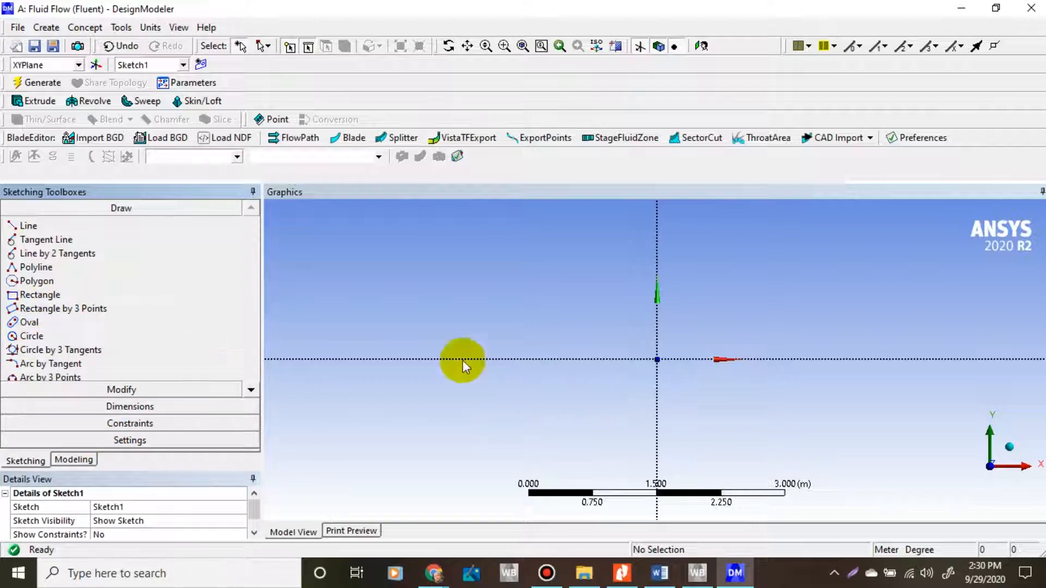
left_click(28, 226)
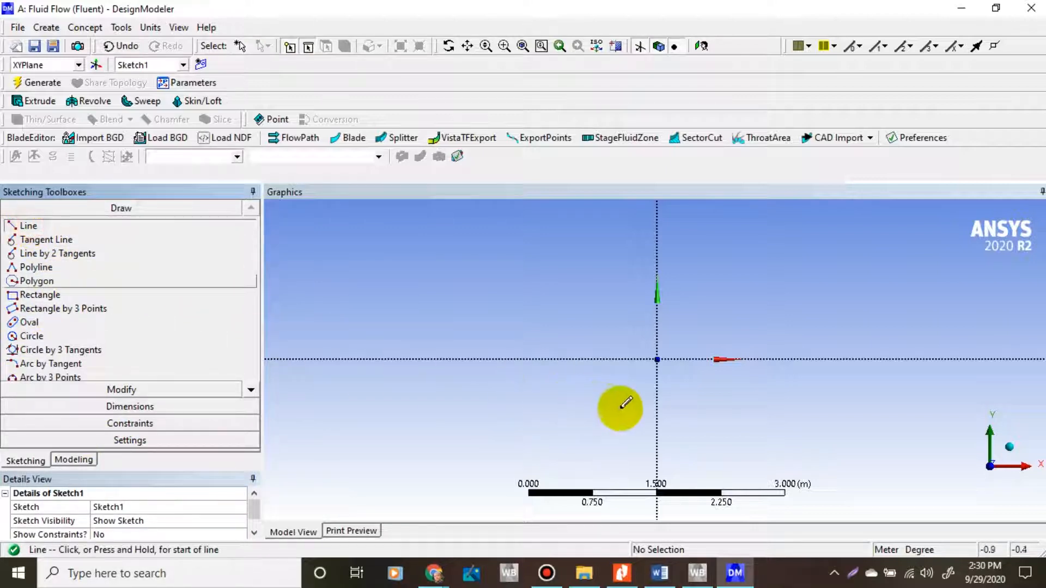
left_click(657, 359)
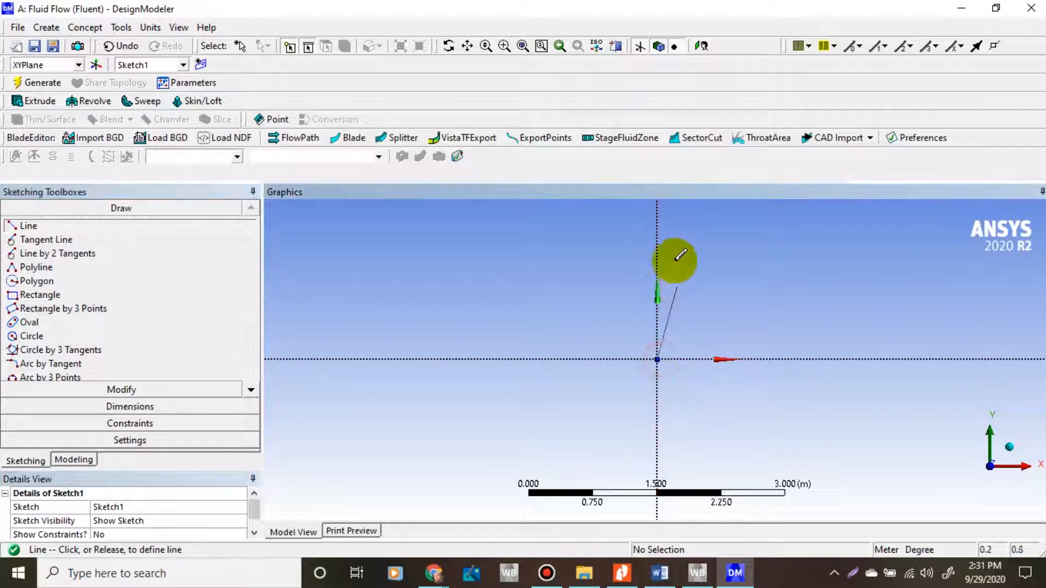
left_click(657, 256)
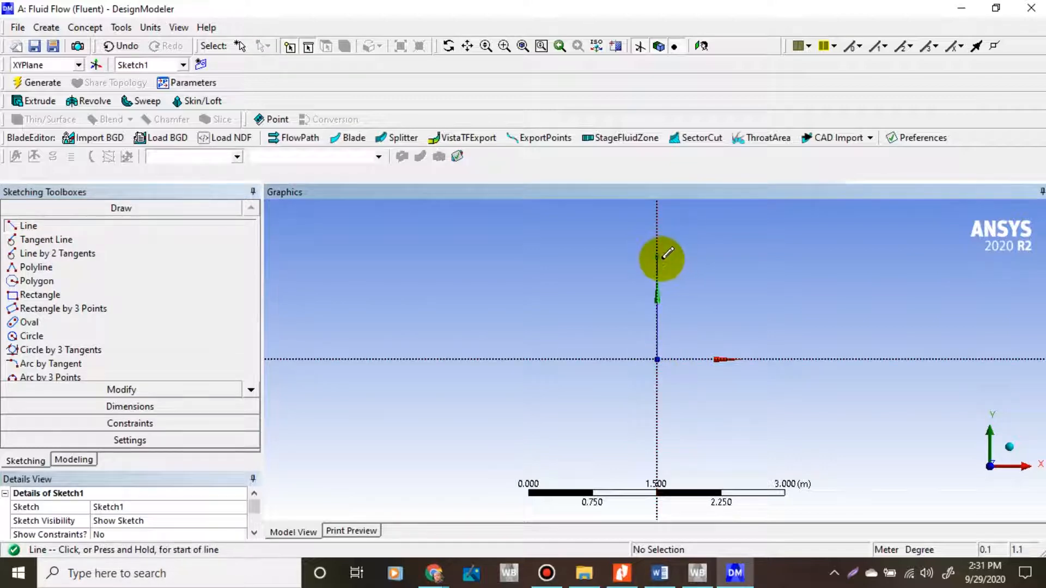
left_click(658, 256)
left_click(778, 256)
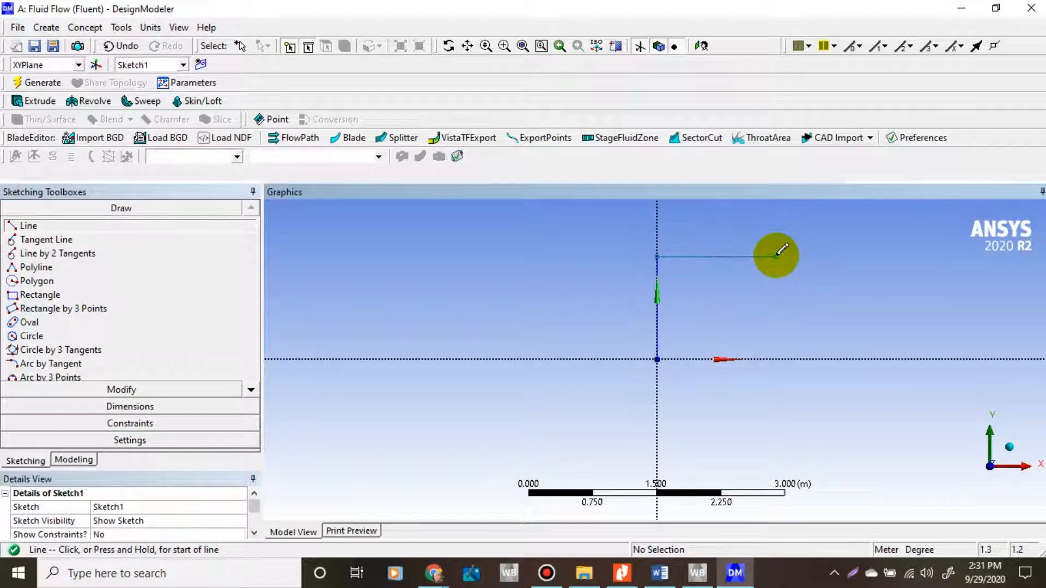
left_click(776, 254)
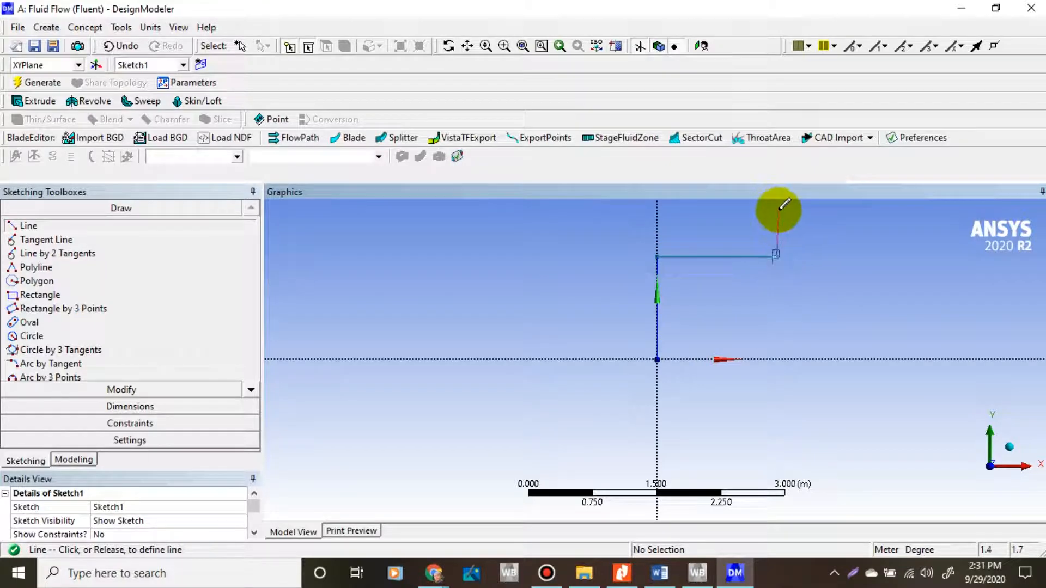
left_click(779, 210)
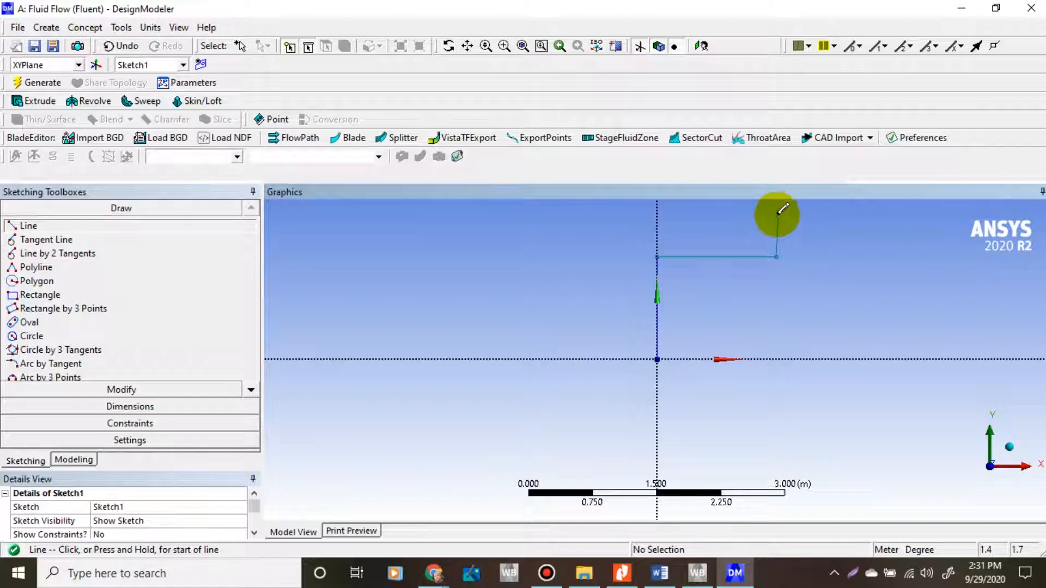
key("Escape")
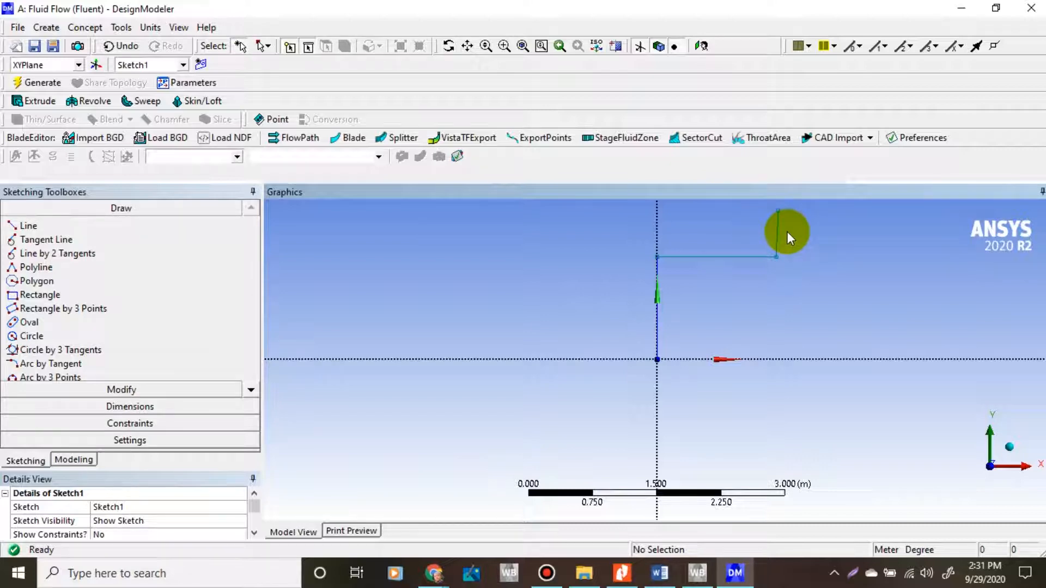
key("ctrl+z")
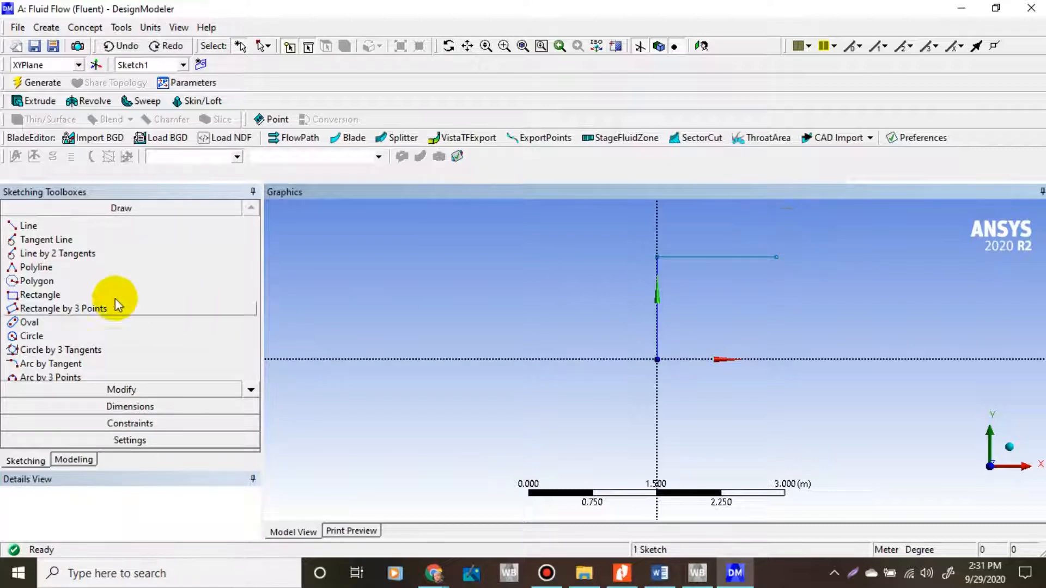
- Complete the car outline with a vertical step about 0.55 m high, a roof about 0.97 m long, a rear edge and a base line to the origin
left_click(28, 225)
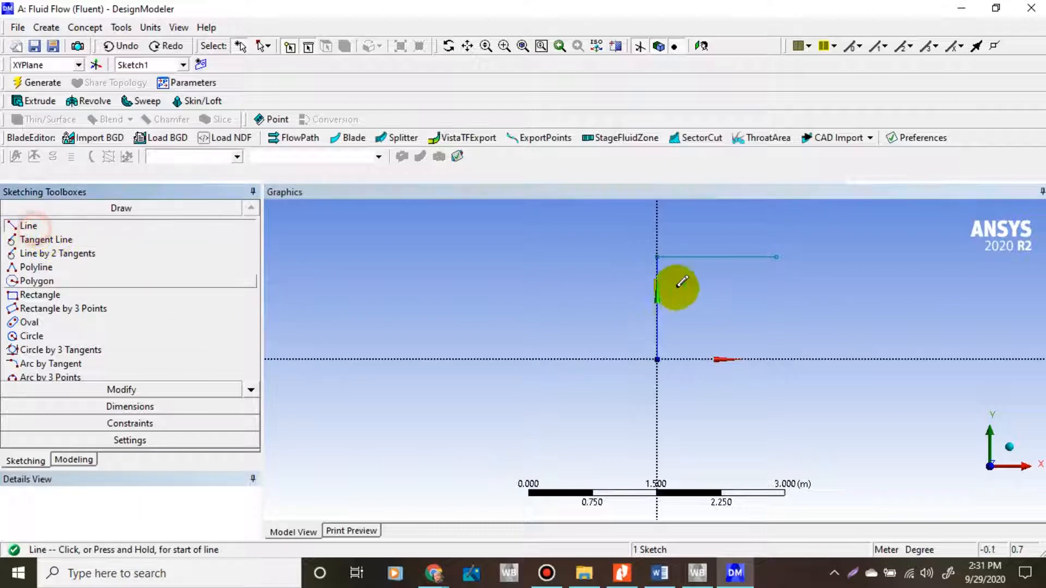
left_click(776, 255)
left_click(777, 210)
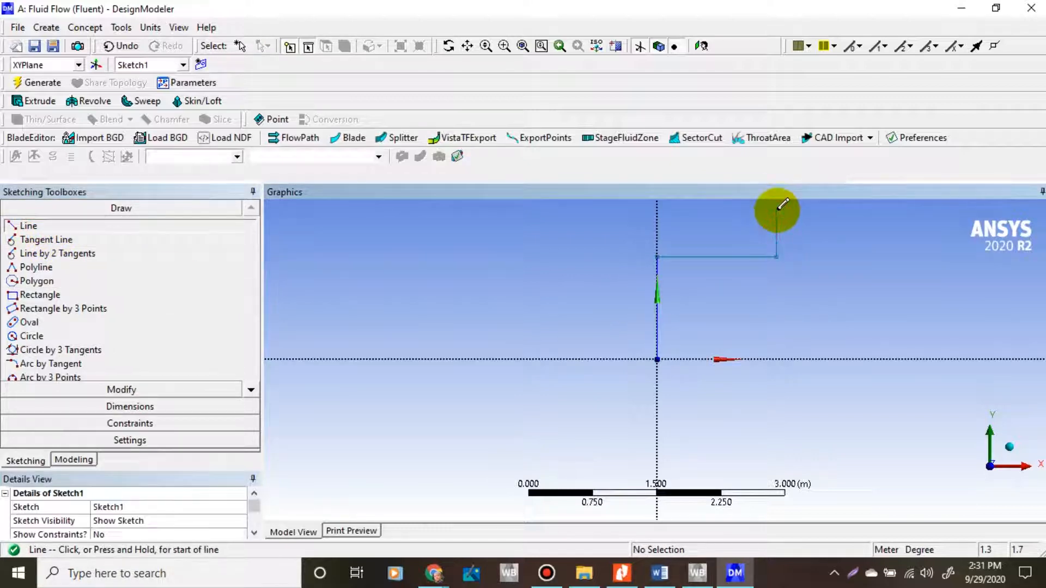
left_click(858, 210)
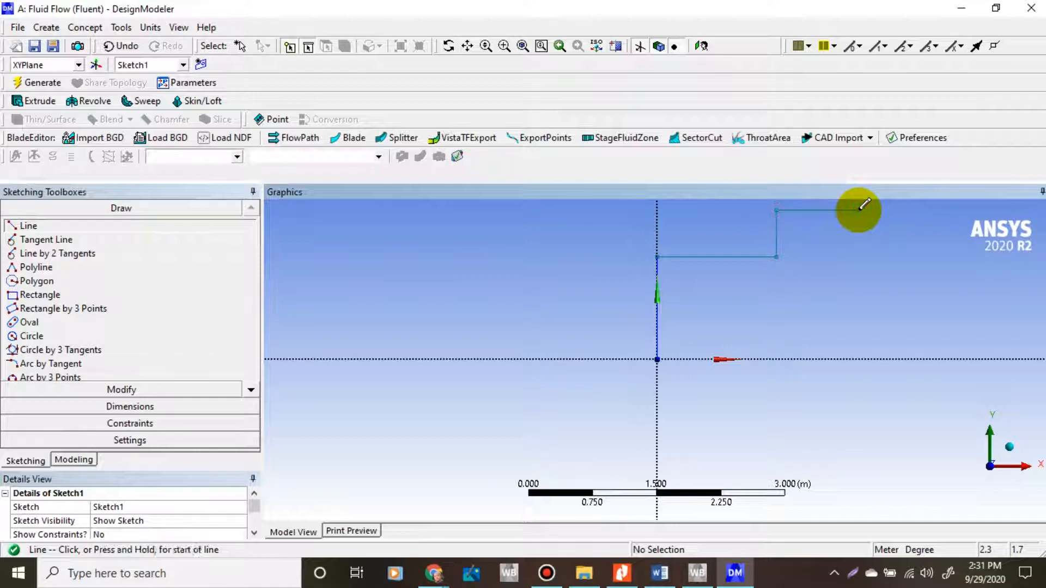
left_click(859, 356)
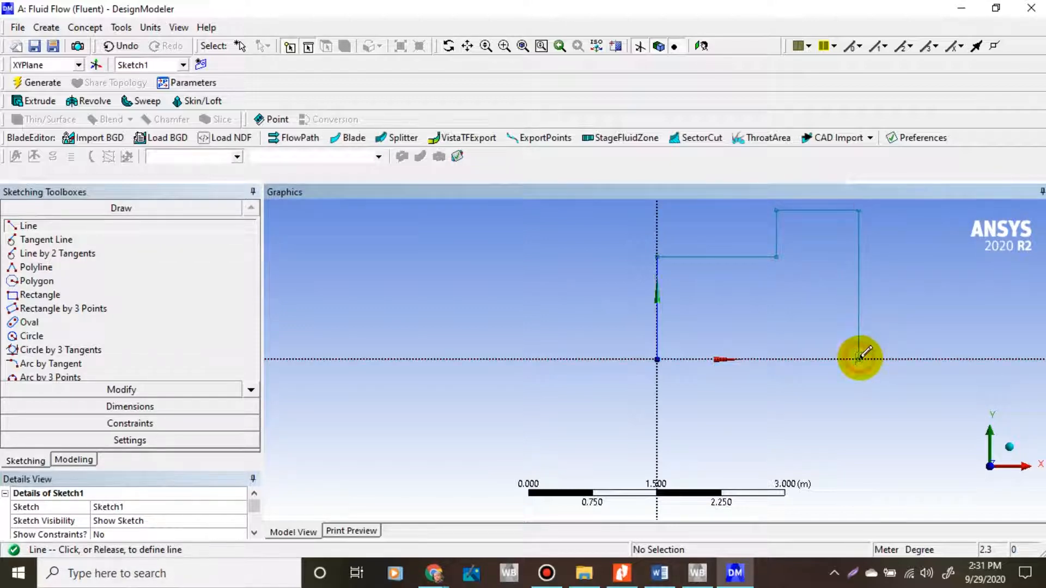
left_click(657, 359)
- Add General dimensions to the car outline's rear edge, roof, vertical step and bonnet line
scroll(805, 303, "down", 3)
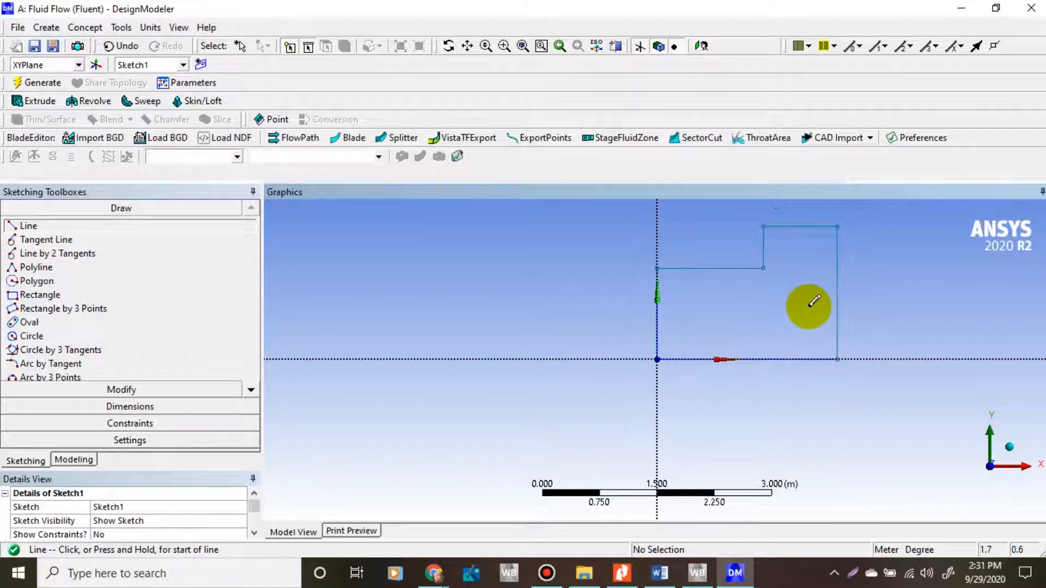
scroll(762, 248, "up", 2)
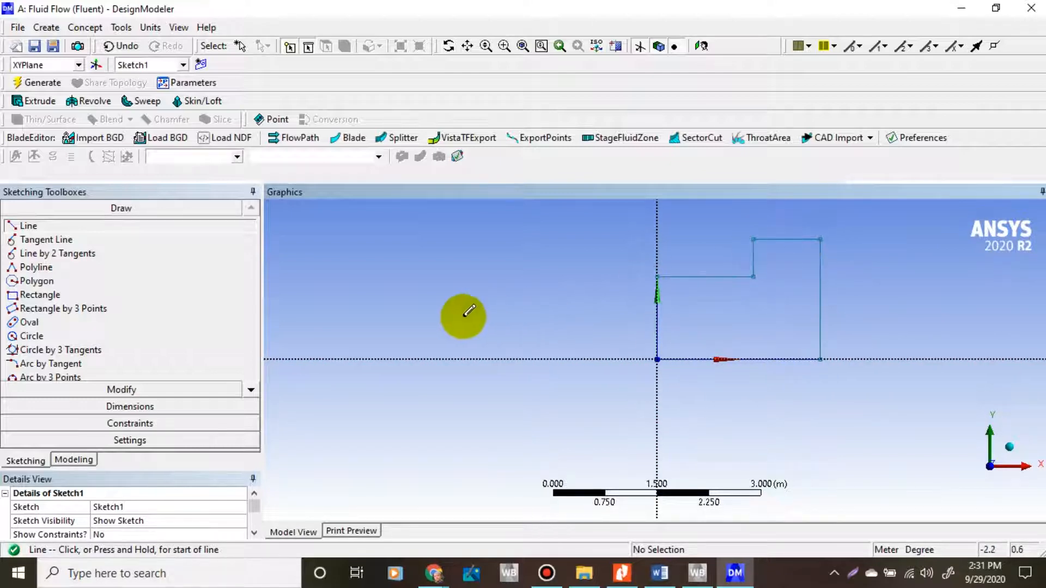
left_click(133, 408)
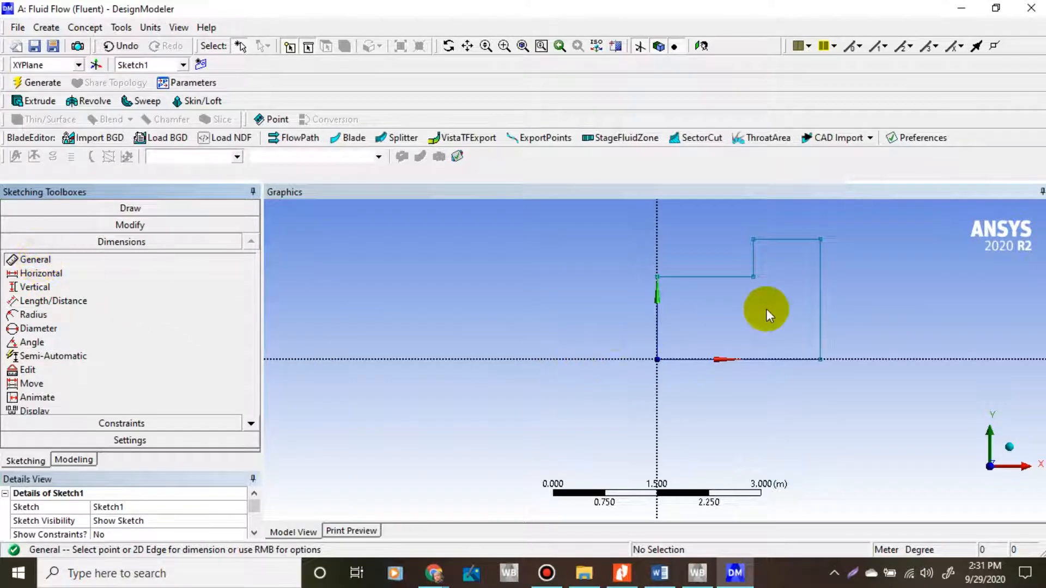
left_click(820, 300)
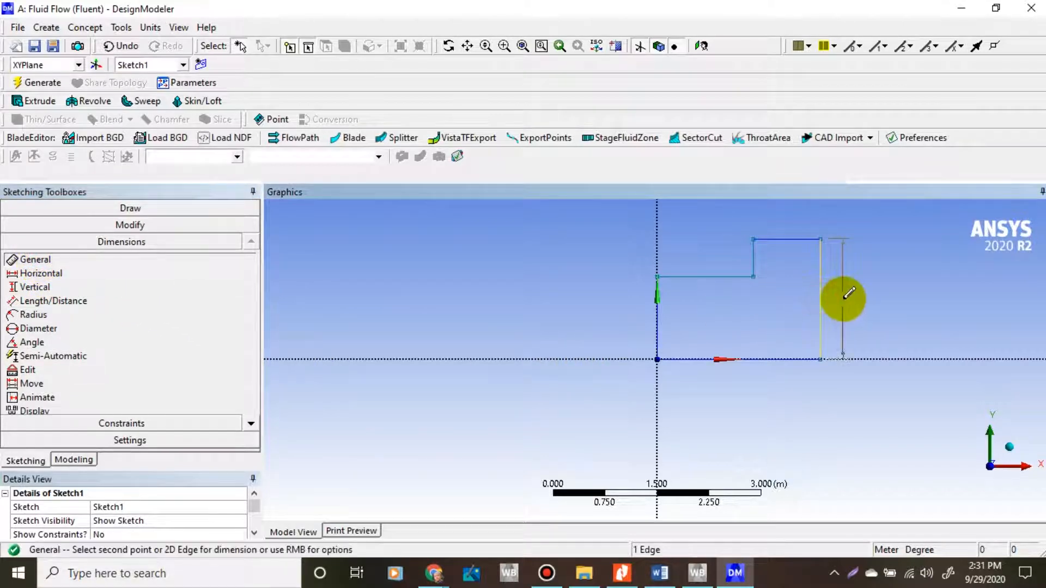
left_click(841, 298)
left_click(785, 239)
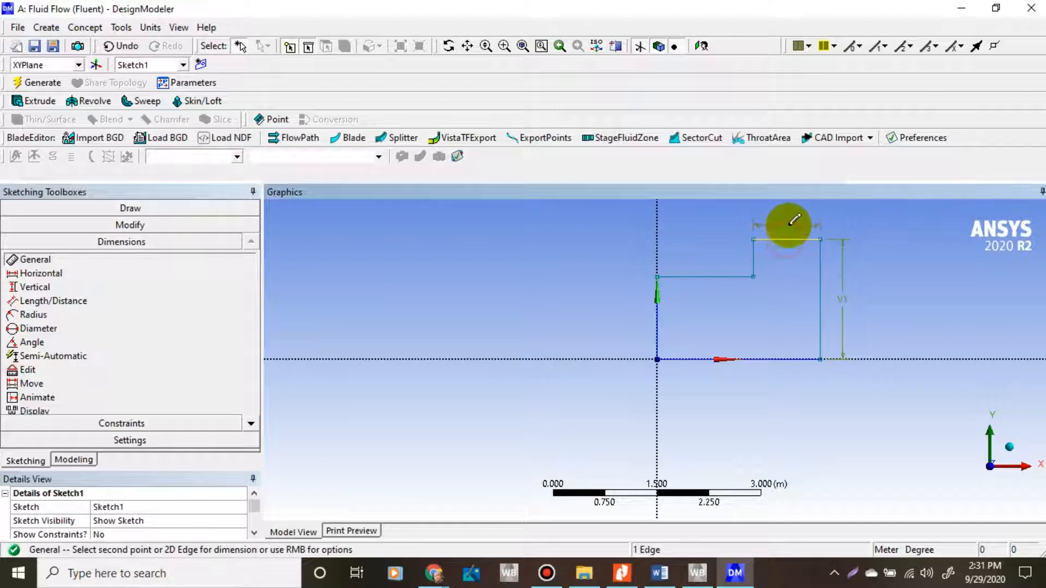
left_click(789, 225)
left_click(755, 264)
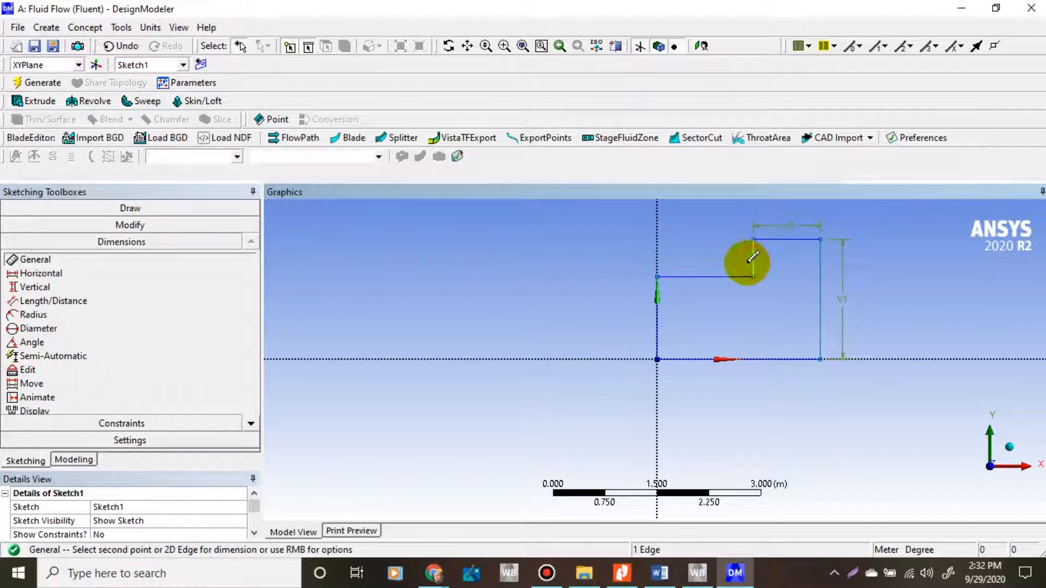
left_click(743, 267)
left_click(725, 279)
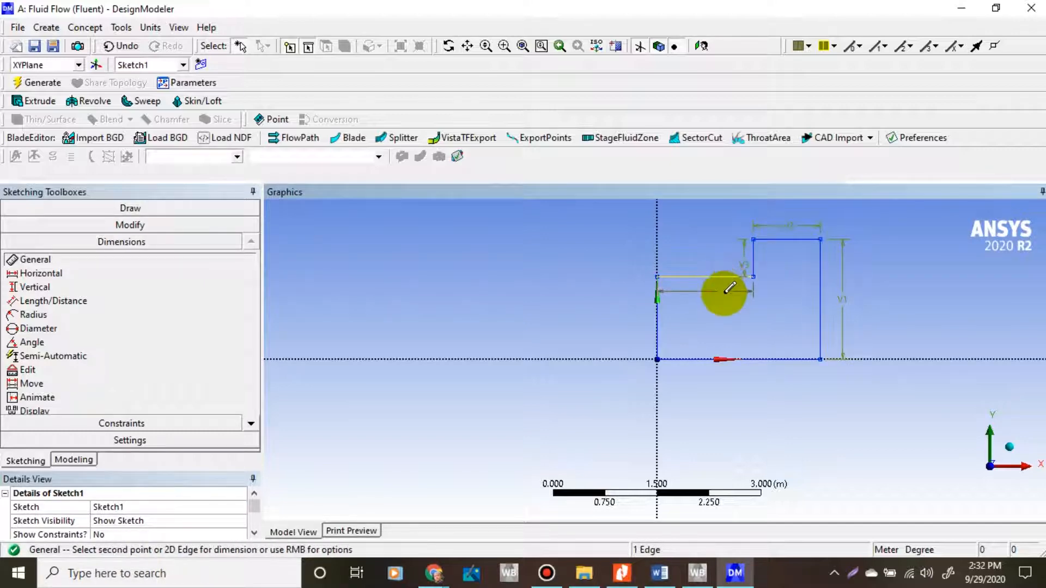
left_click(719, 299)
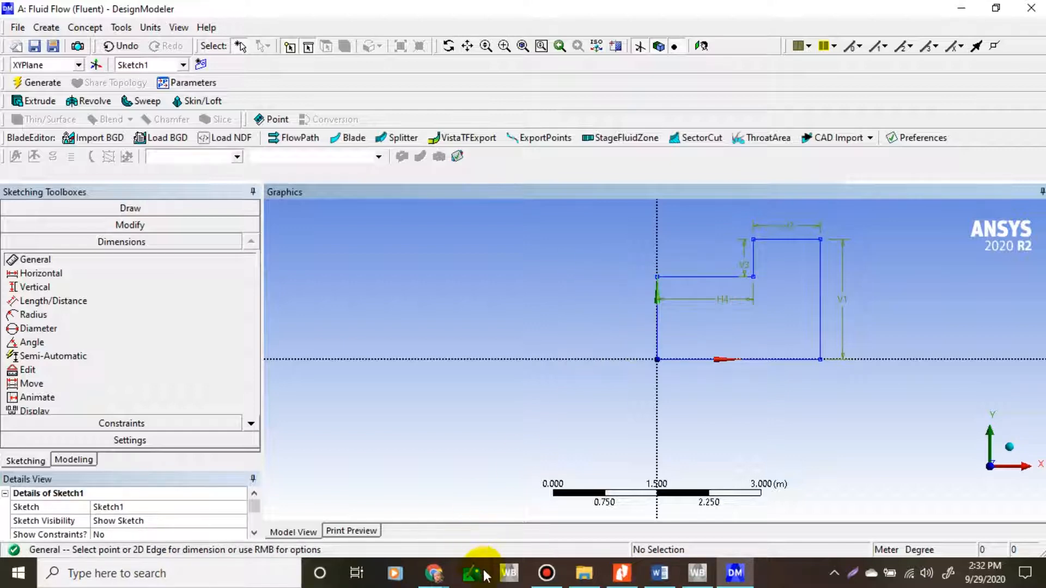
- Check the first car's dimensions in the Word document and set the rear height V1 to 1 m in DesignModeler
left_click(660, 573)
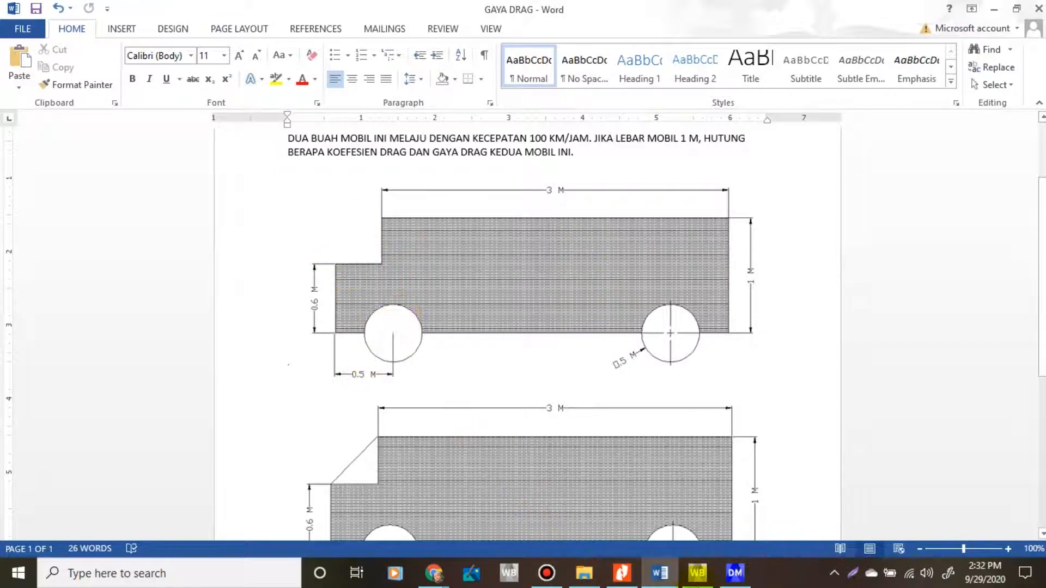
left_click(734, 572)
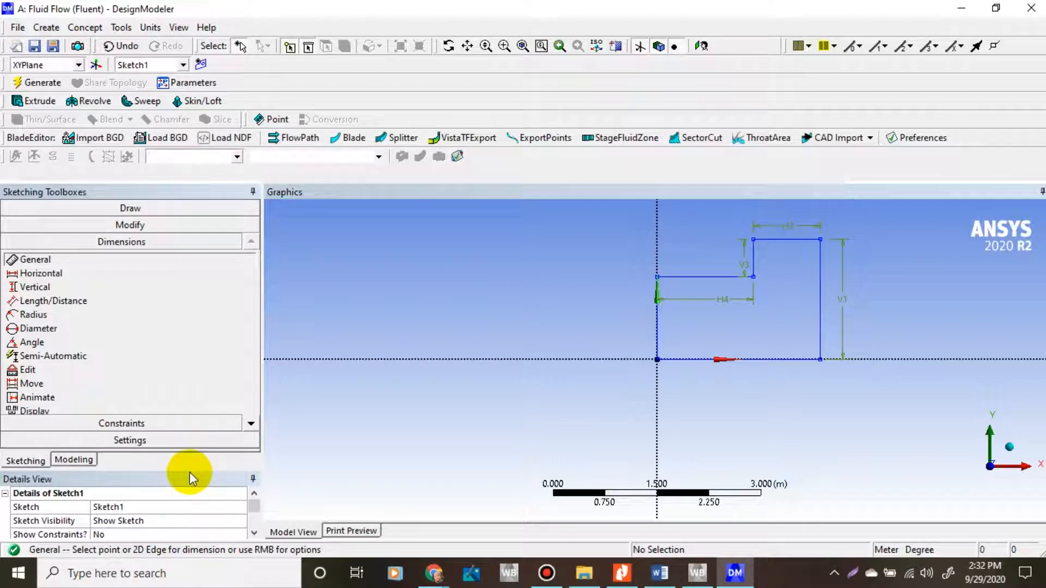
left_click_drag(190, 469, 193, 407)
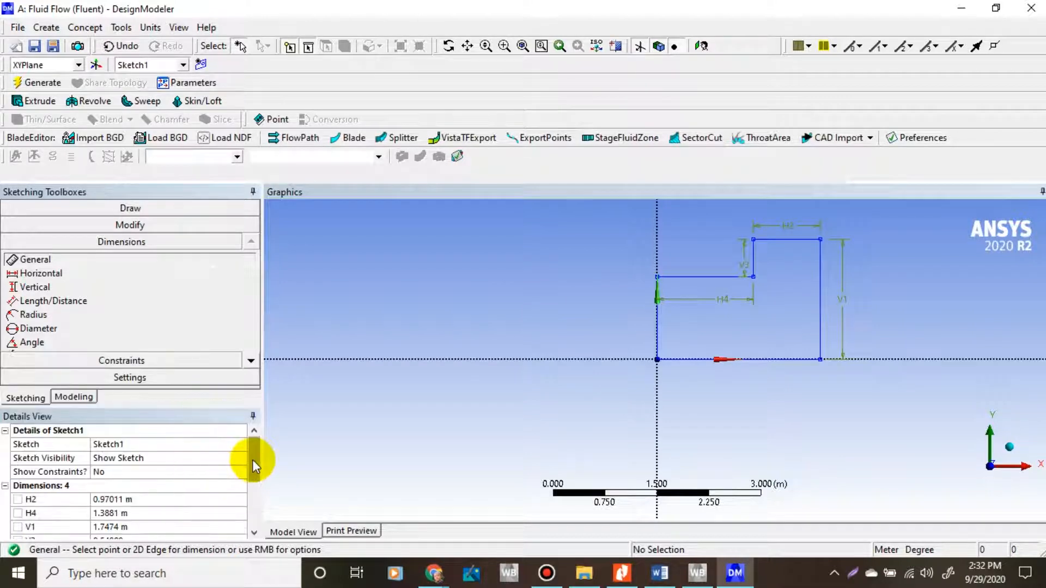
left_click_drag(252, 460, 259, 484)
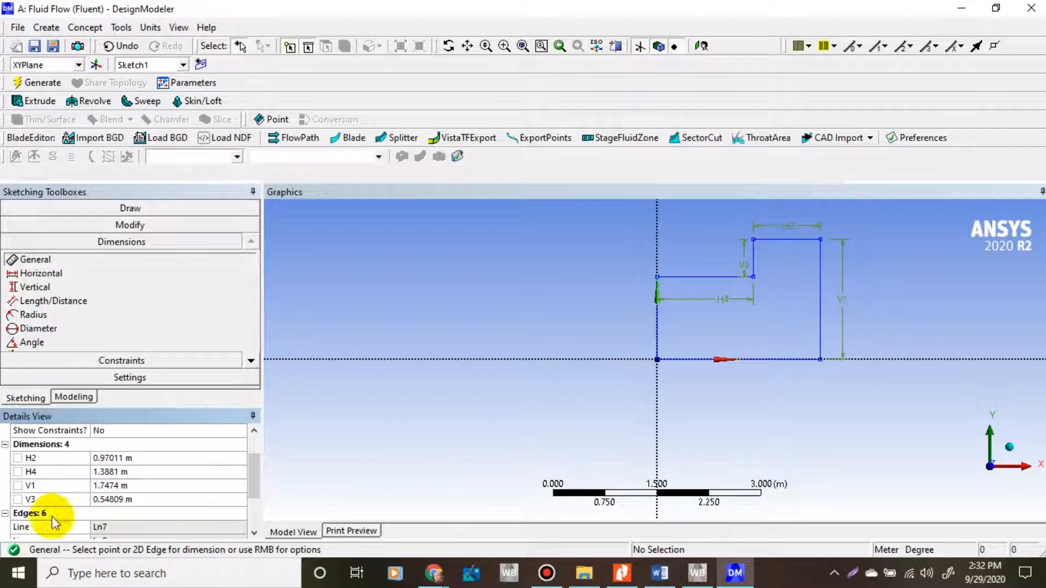
left_click(103, 489)
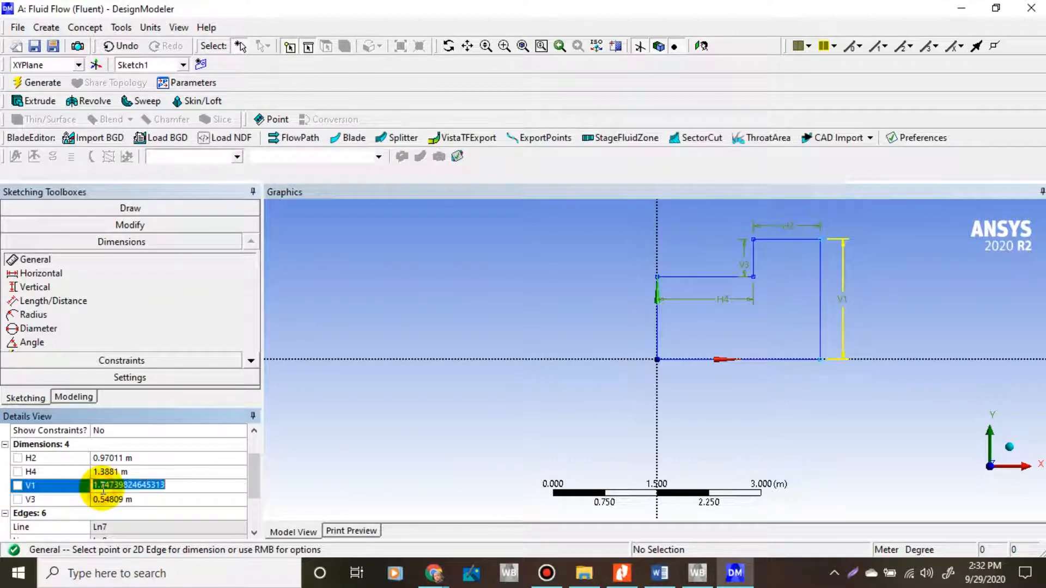
type("1")
key("Return")
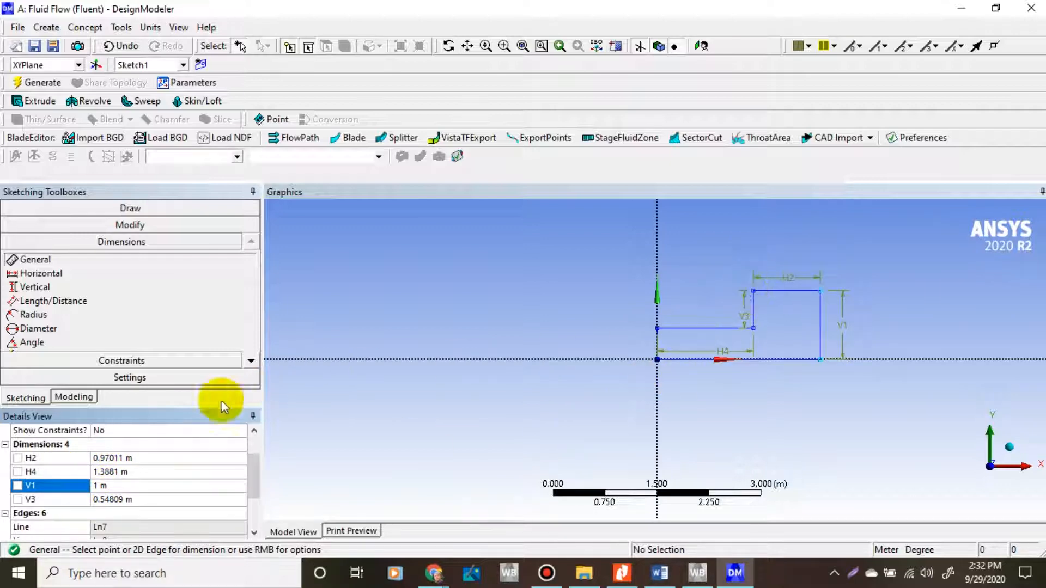
- Set the roof length H2 to 3 m
left_click(118, 460)
type("3")
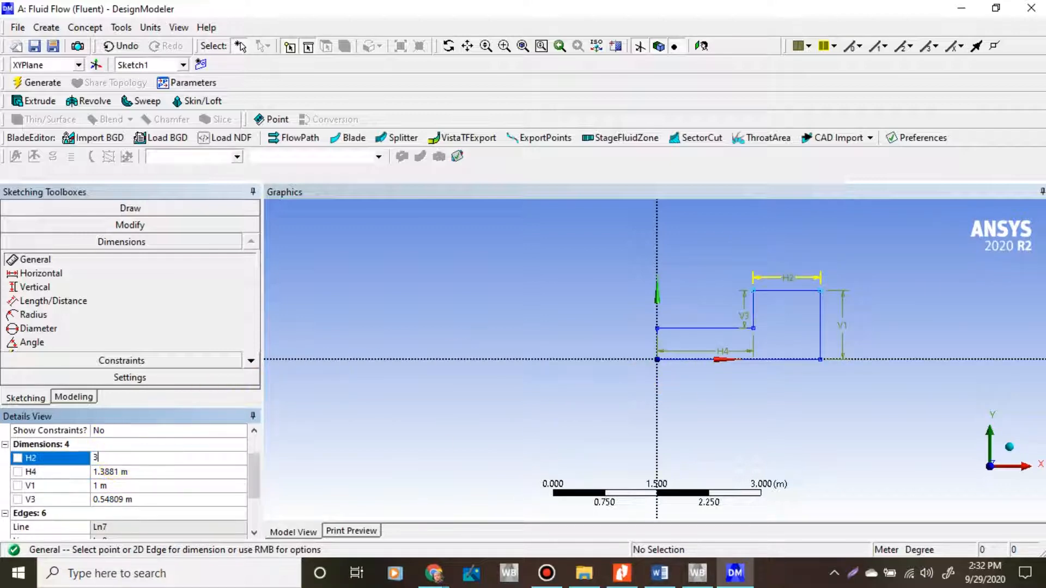
key("Return")
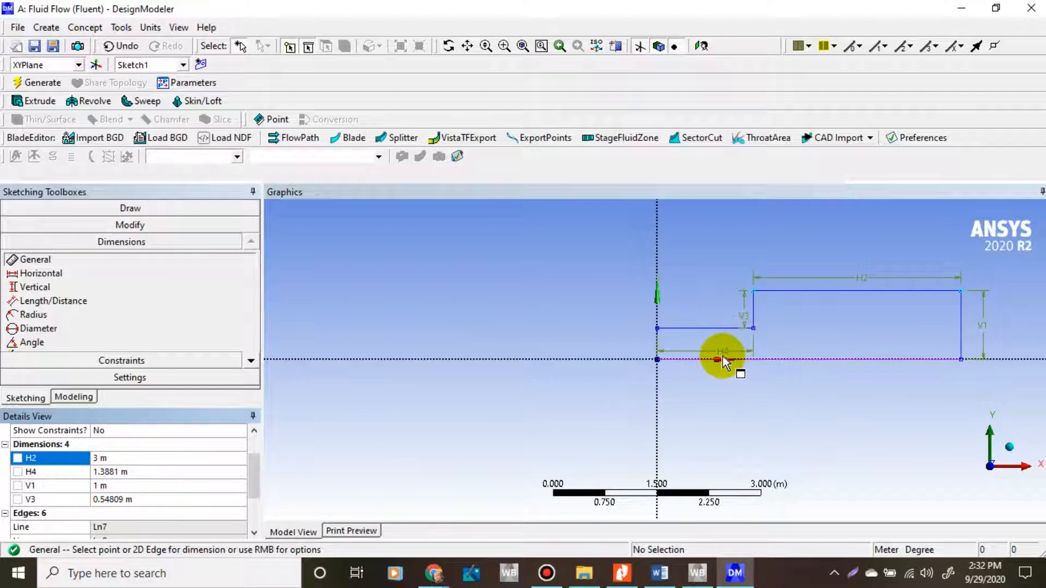
- Set the bonnet length H4 and the vertical step height V3 to 0.4 m each
left_click(122, 472)
type("0.4")
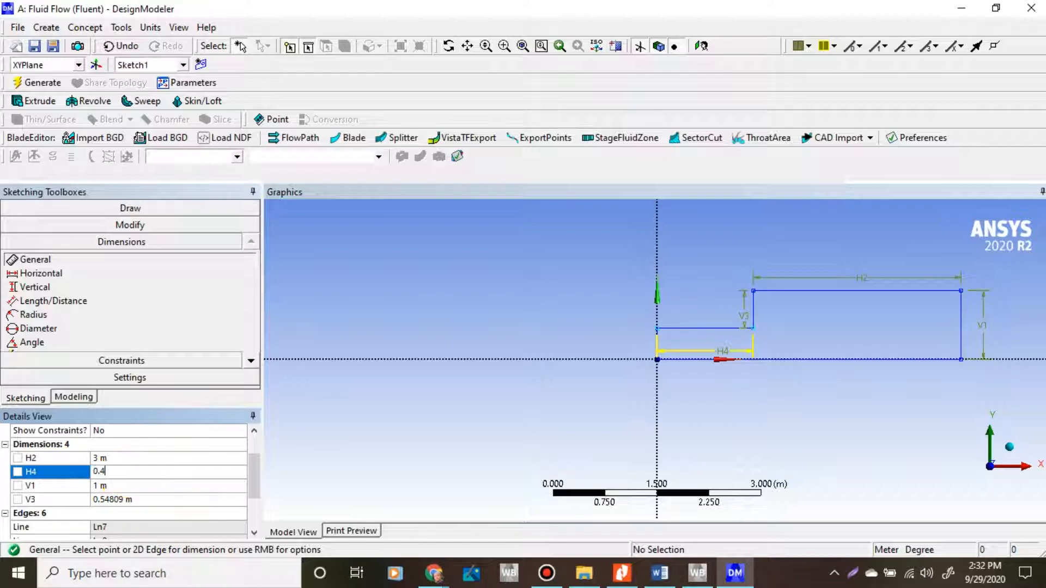
key("Return")
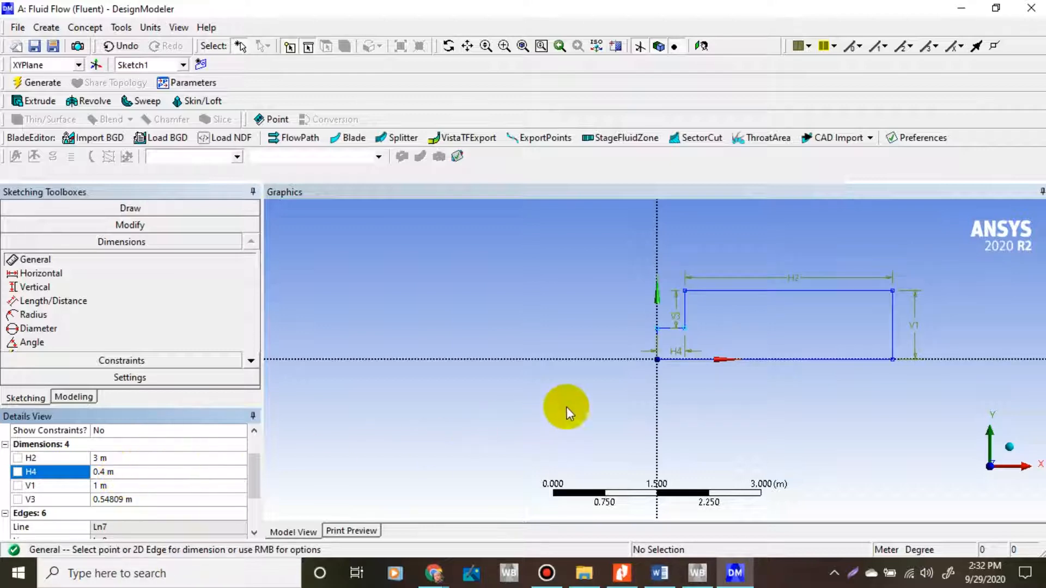
scroll(676, 335, "up", 1)
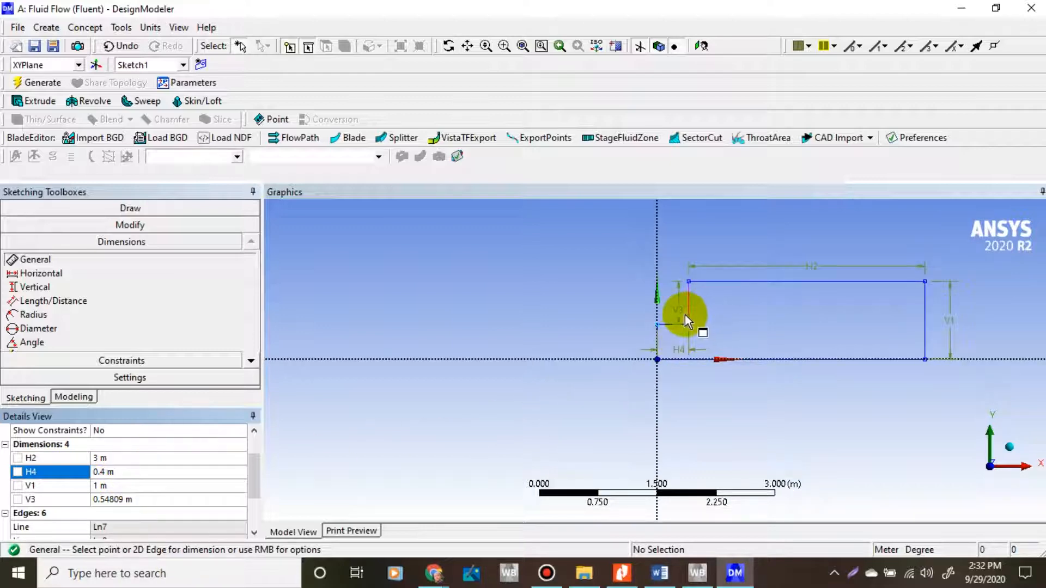
left_click(117, 500)
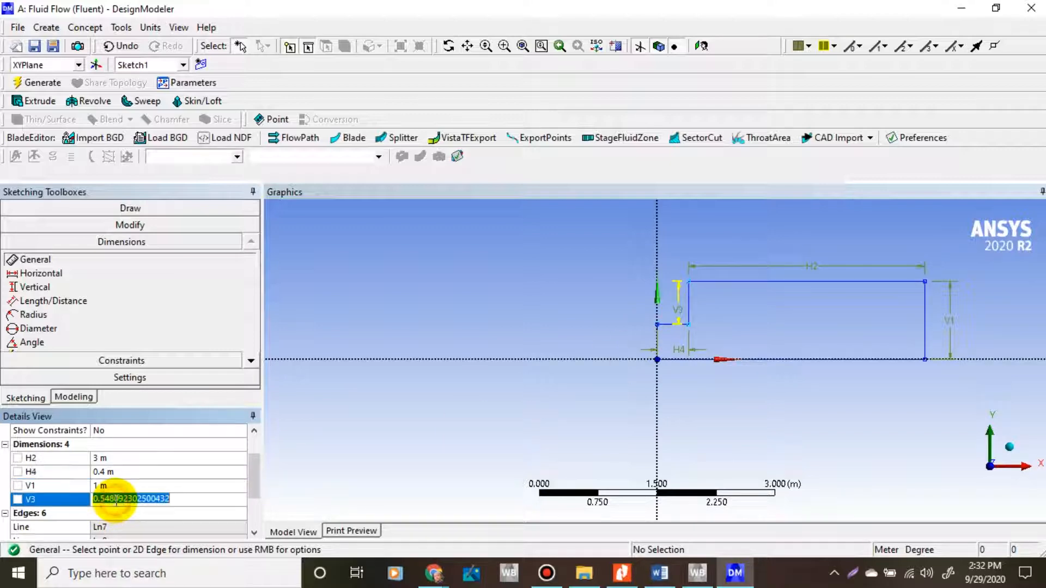
type("0.4")
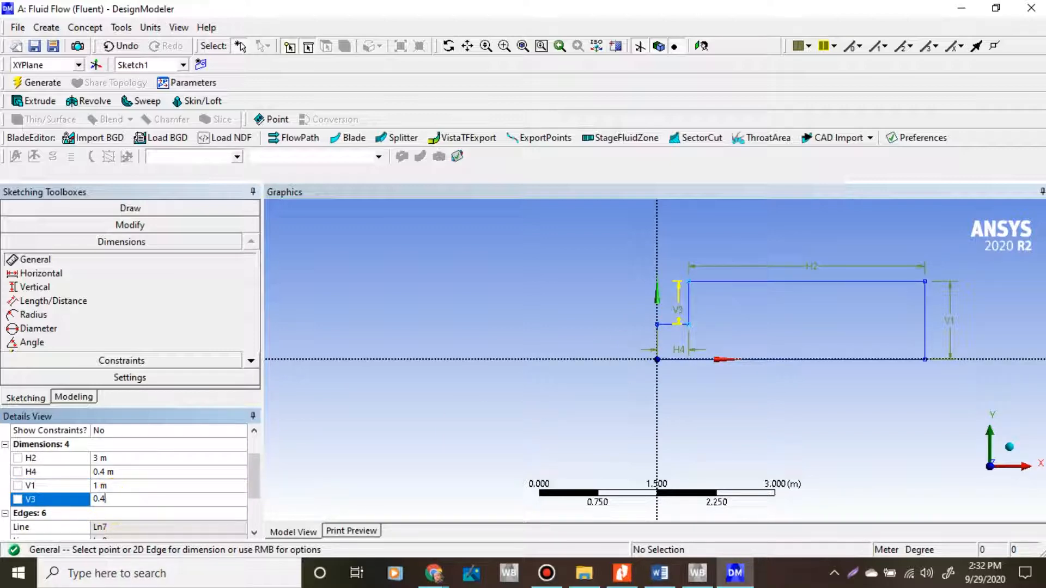
left_click(603, 410)
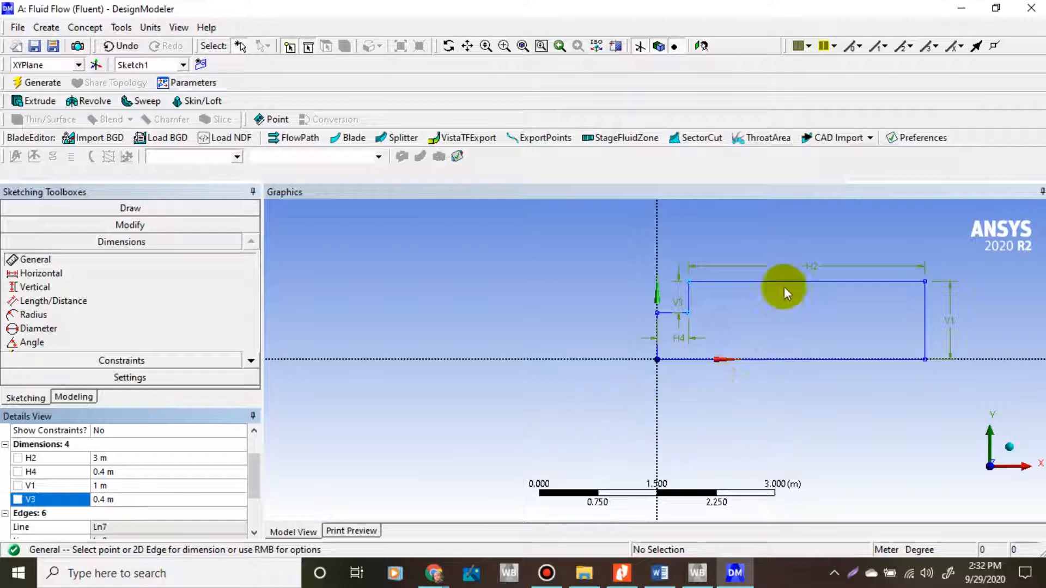
- Check the wheel layout of the first car in the Word document and return to the sketch in DesignModeler
scroll(917, 268, "up", 2)
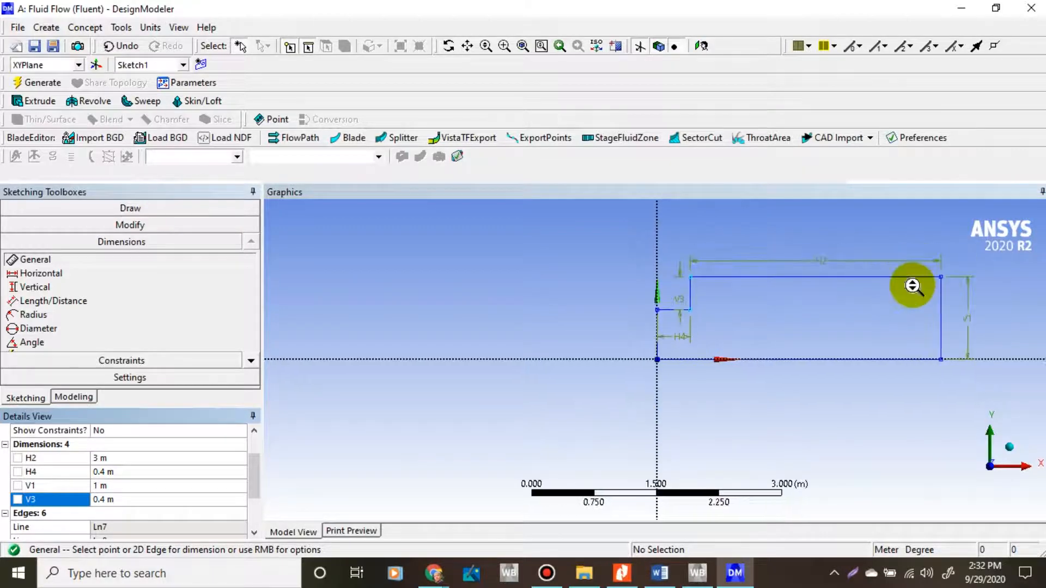
scroll(913, 285, "up", 1)
left_click(468, 46)
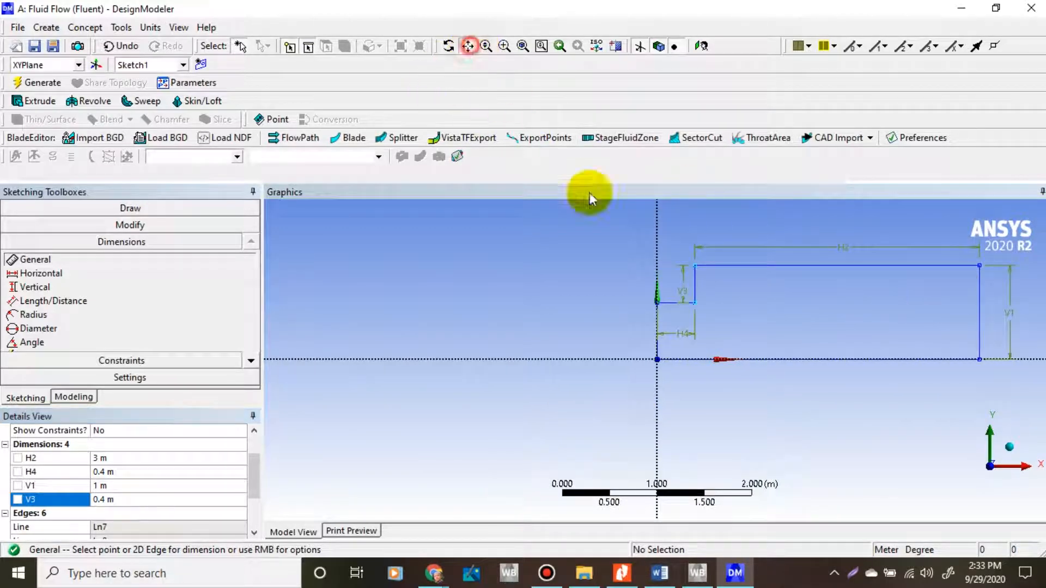
mouse_move(725, 332)
left_mouse_down()
mouse_move(567, 334)
mouse_move(626, 369)
mouse_move(607, 368)
left_mouse_up()
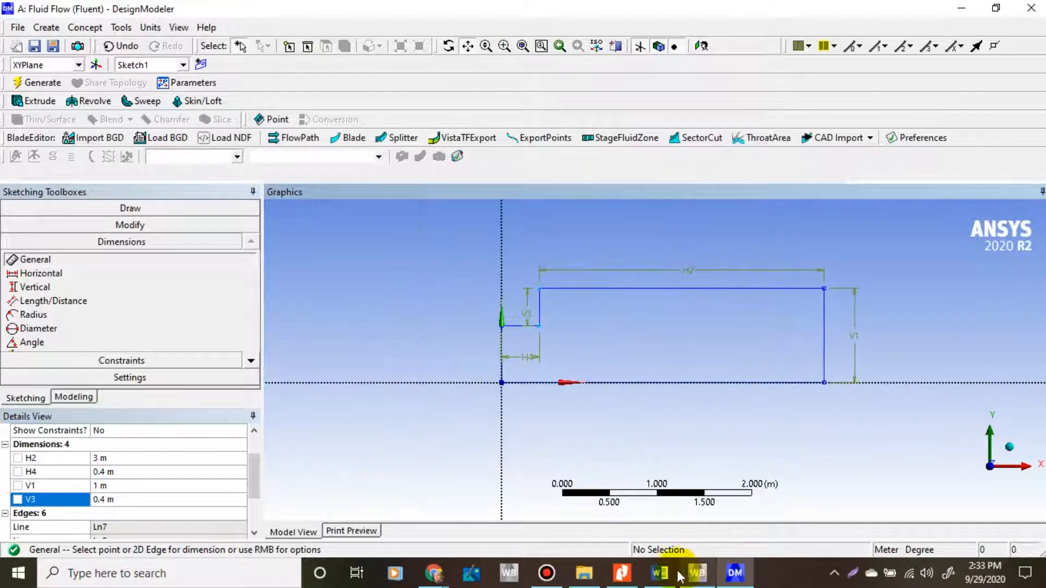
left_click(661, 573)
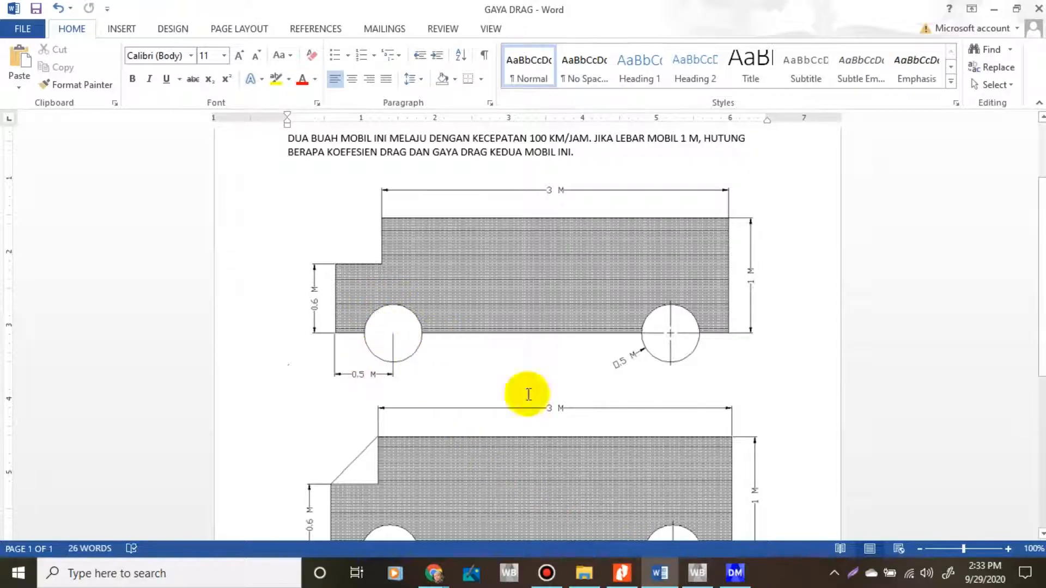
left_click(737, 570)
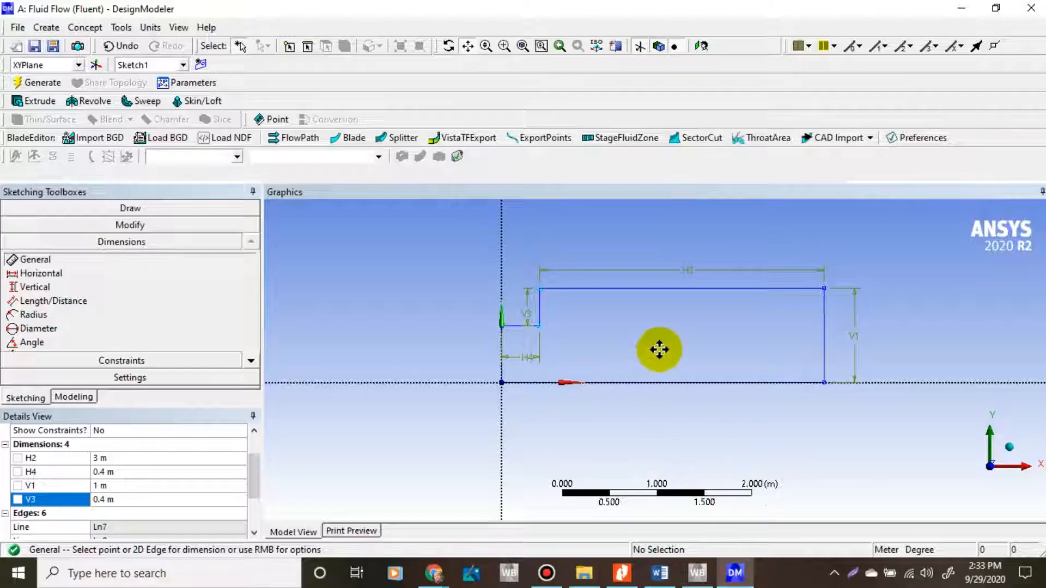
scroll(659, 349, "up", 1)
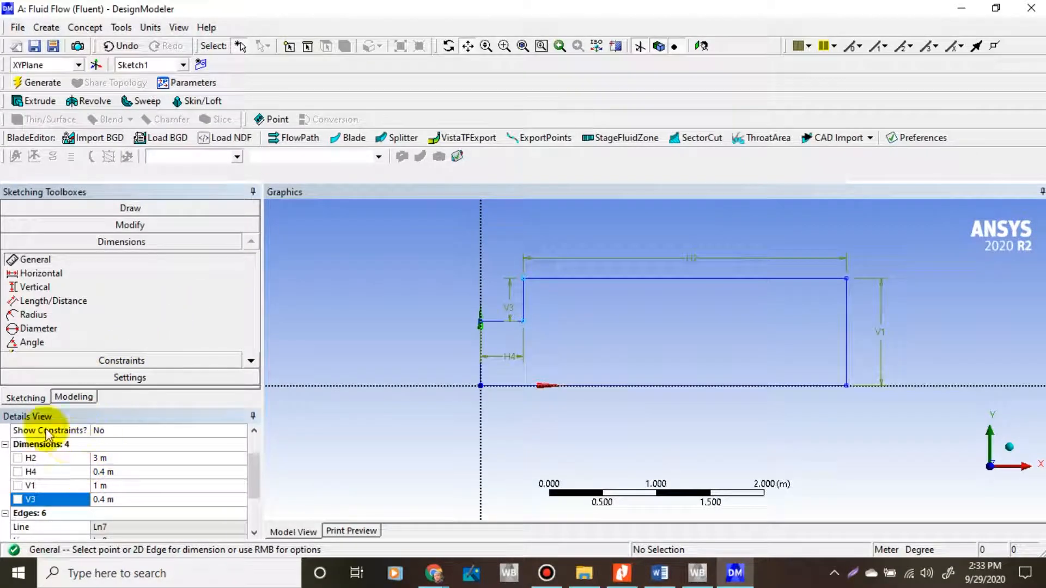
- Draw two wheel circles centred on the car's base line, about 0.67 m in diameter near the front and about 0.62 m near the rear
left_click(88, 380)
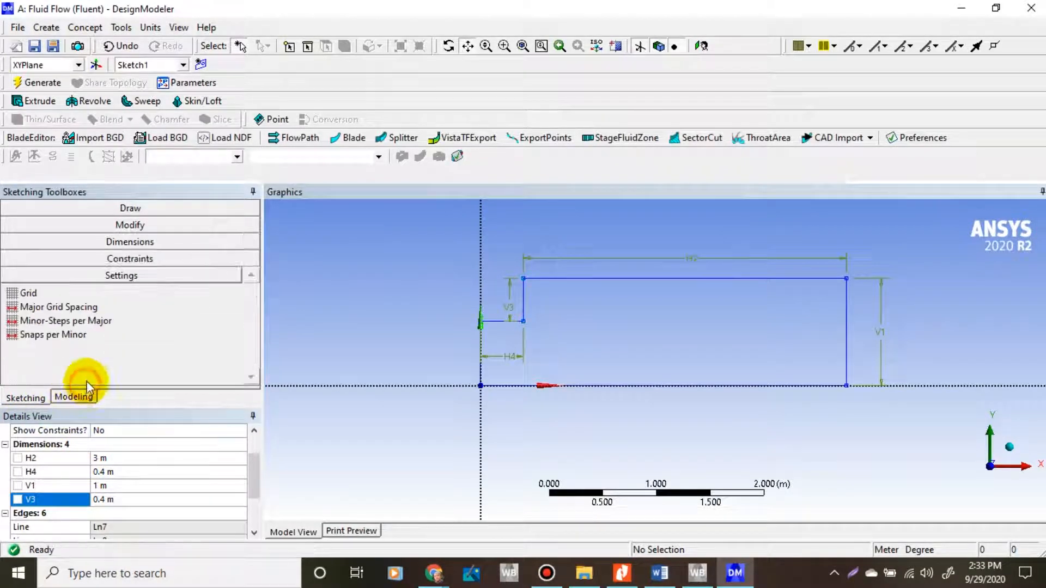
left_click(25, 398)
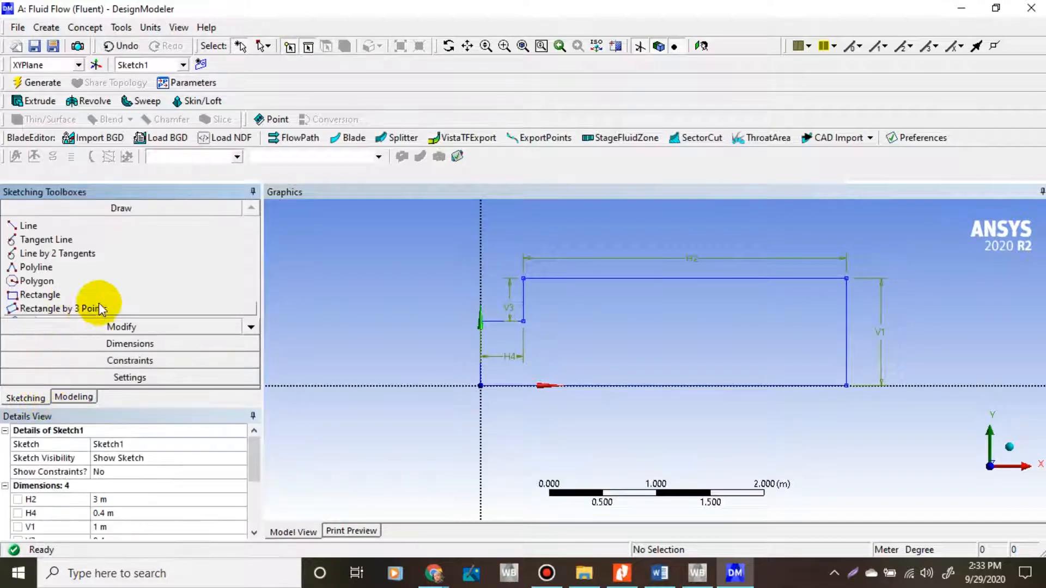
left_click(250, 327)
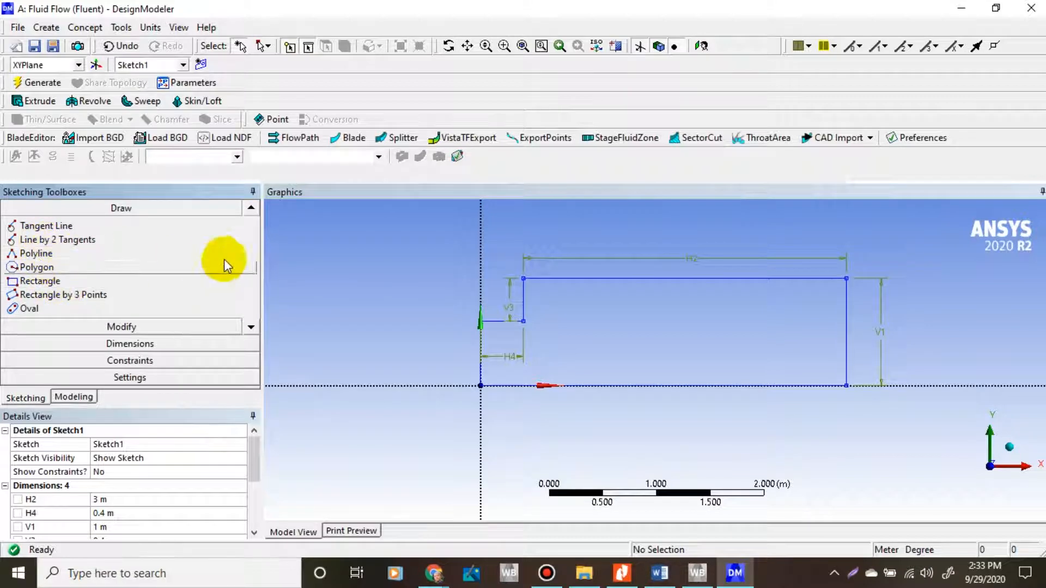
left_click(248, 325)
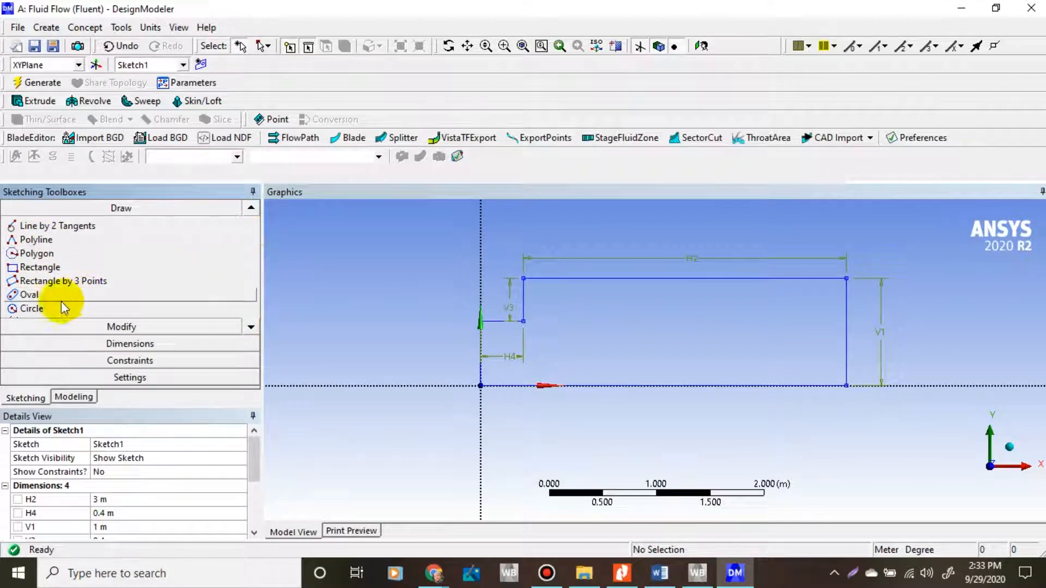
left_click(33, 308)
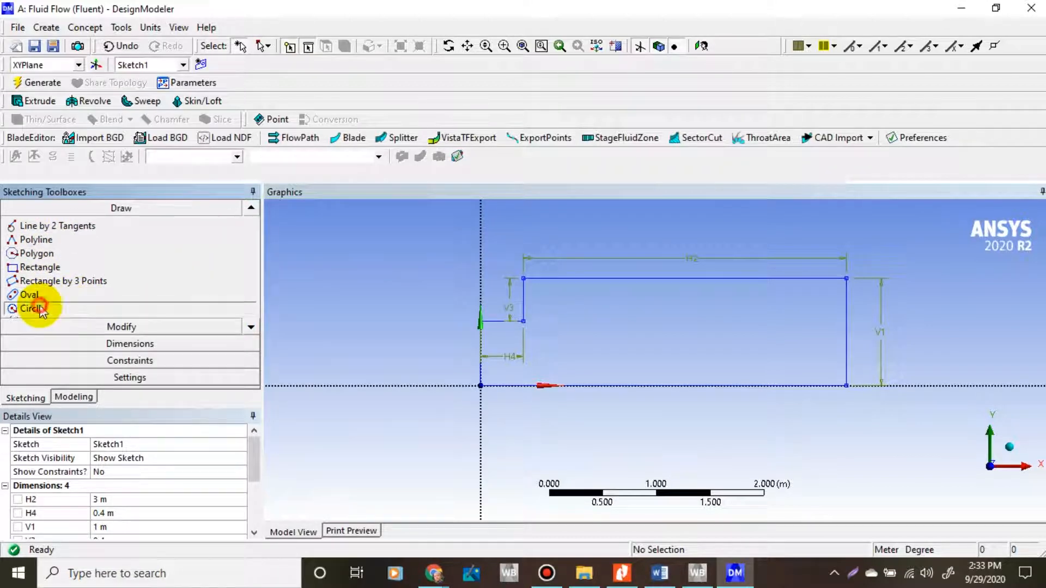
left_click(563, 386)
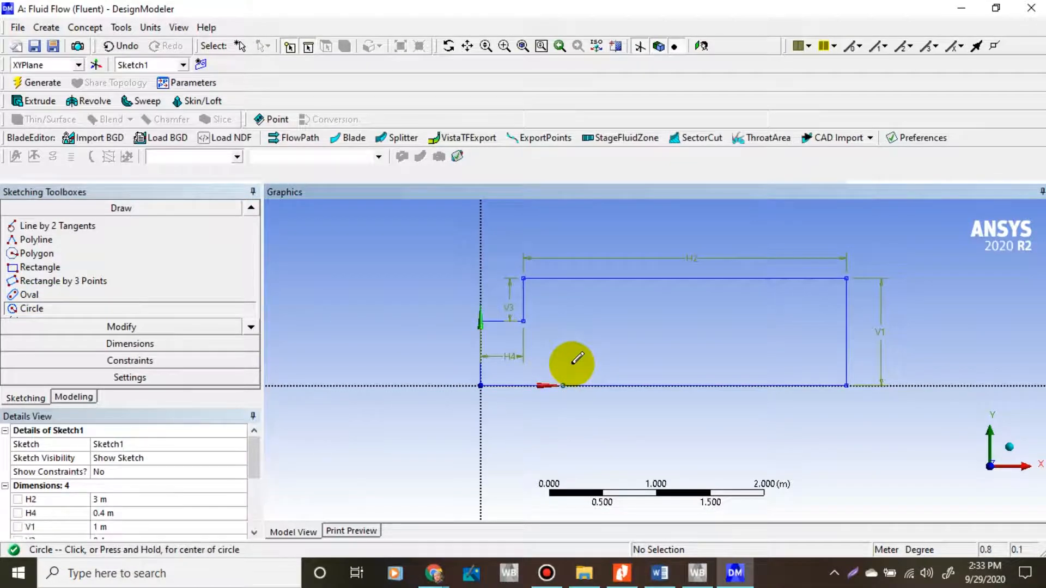
scroll(572, 363, "up", 1)
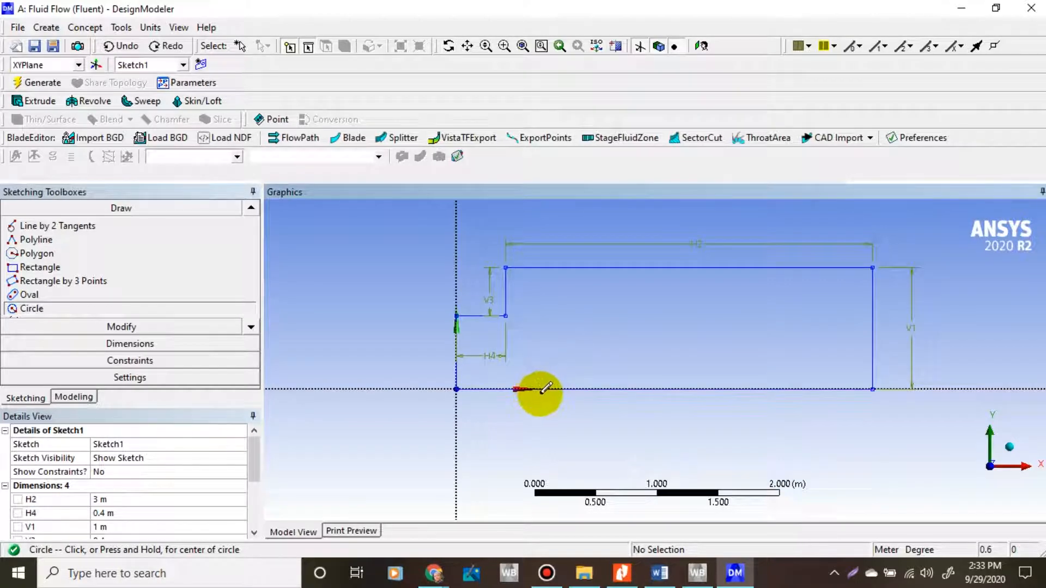
left_click(543, 389)
left_click(566, 354)
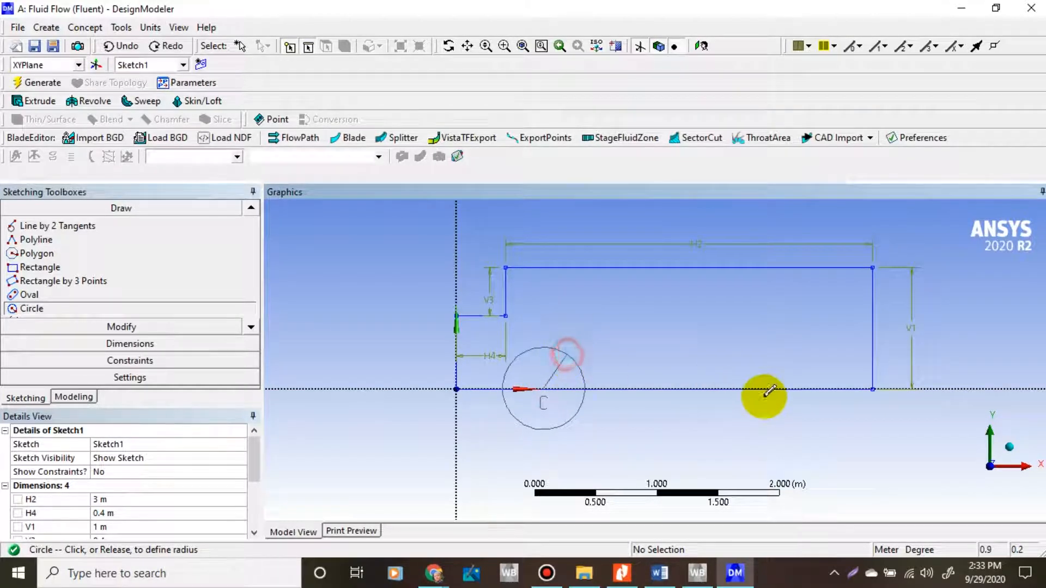
left_click(808, 389)
left_click(809, 351)
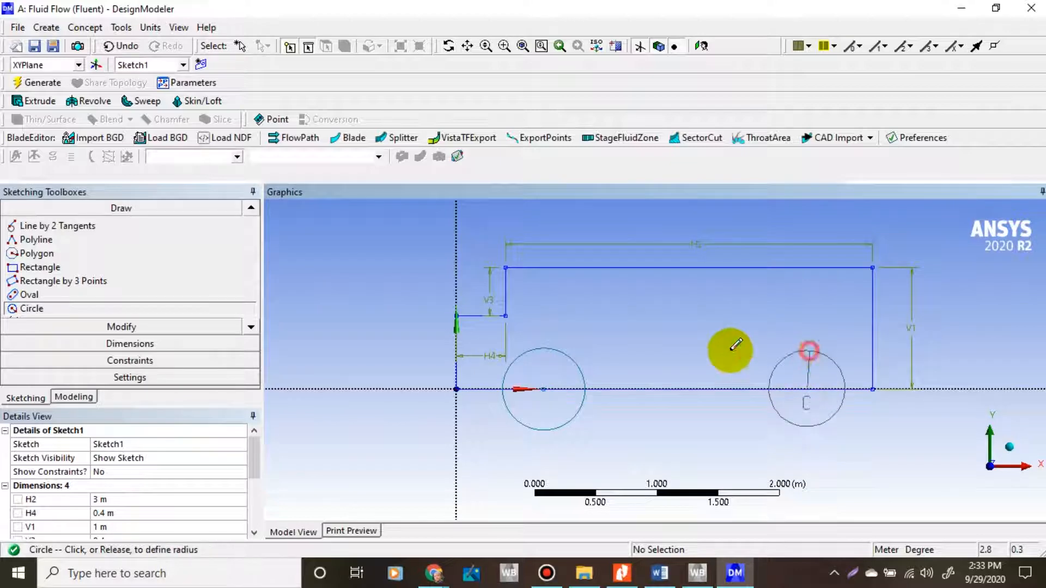
- Add Diameter dimensions to the front and rear wheel circles
left_click(133, 344)
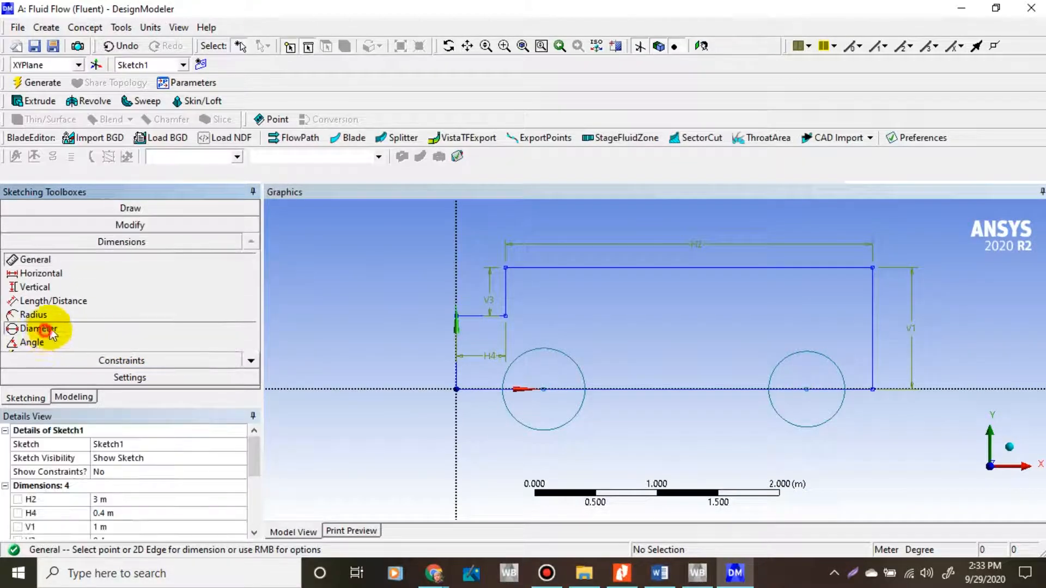
left_click(43, 329)
left_click(579, 373)
left_click(610, 341)
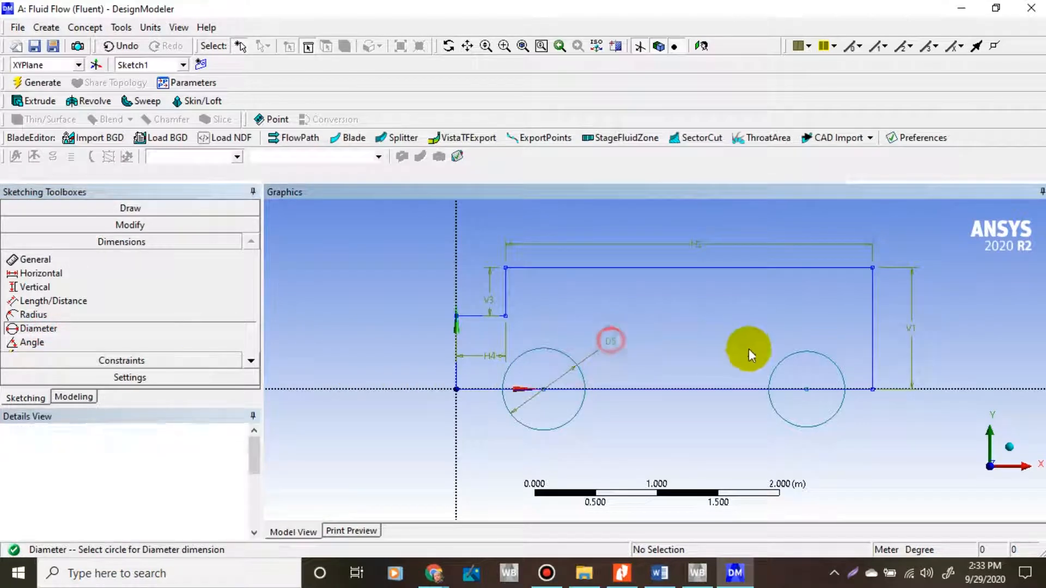
left_click(804, 350)
left_click(819, 328)
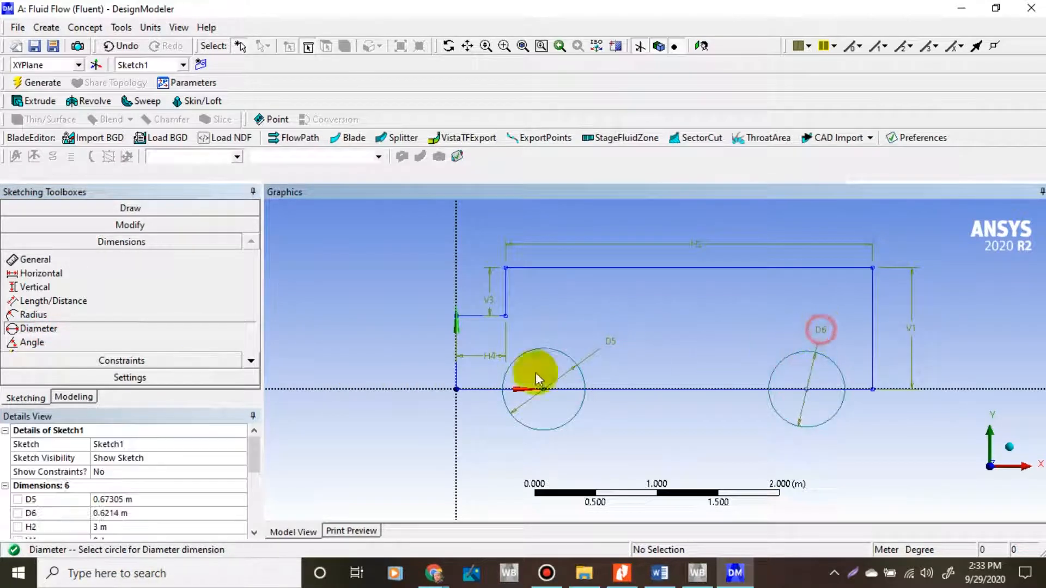
- Add General dimensions from the origin to the front wheel centre and from the rear lower corner to the rear wheel centre
left_click(32, 260)
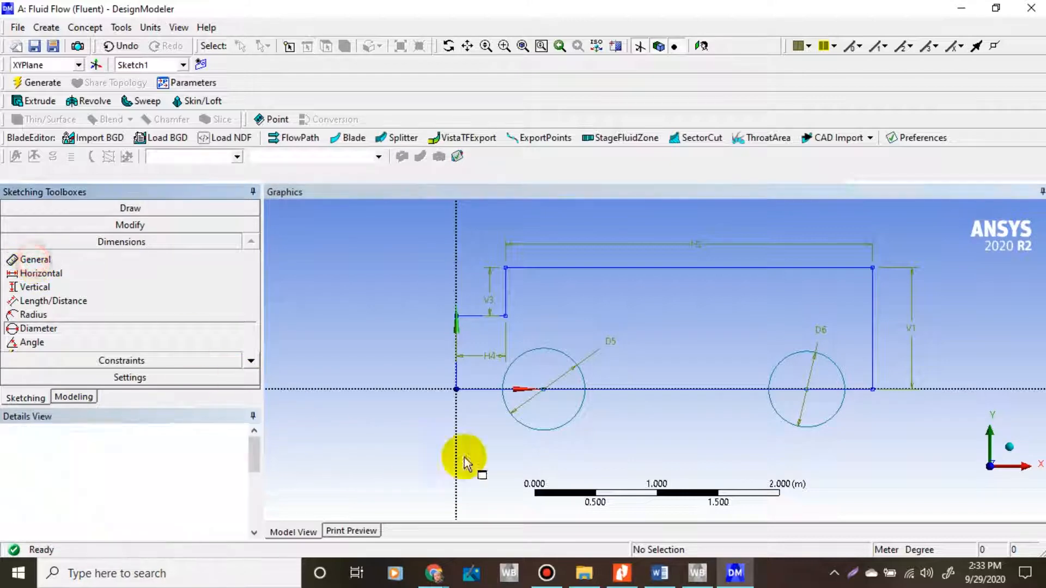
left_click(542, 391)
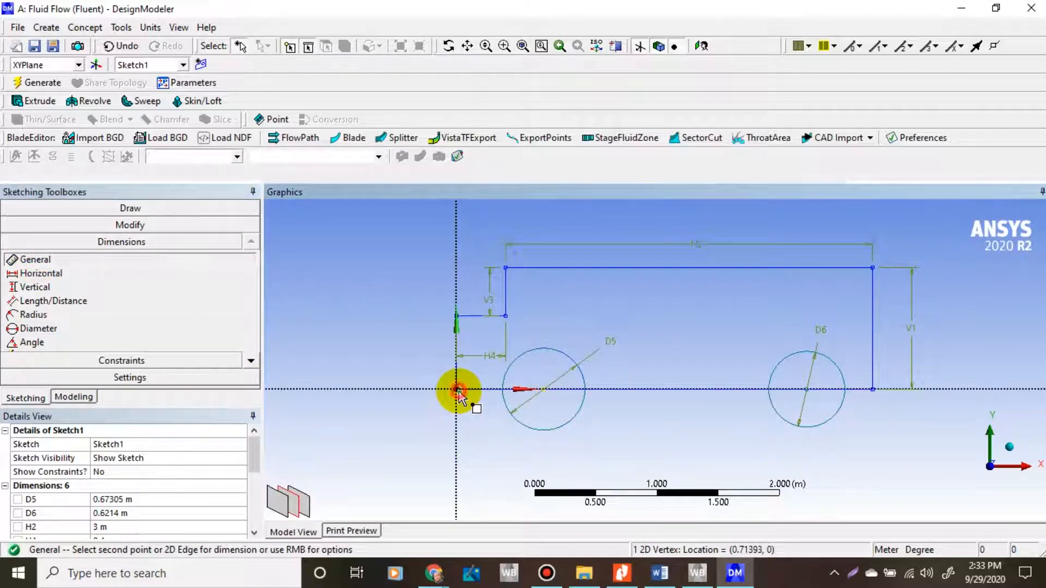
left_click(457, 390)
left_click(500, 457)
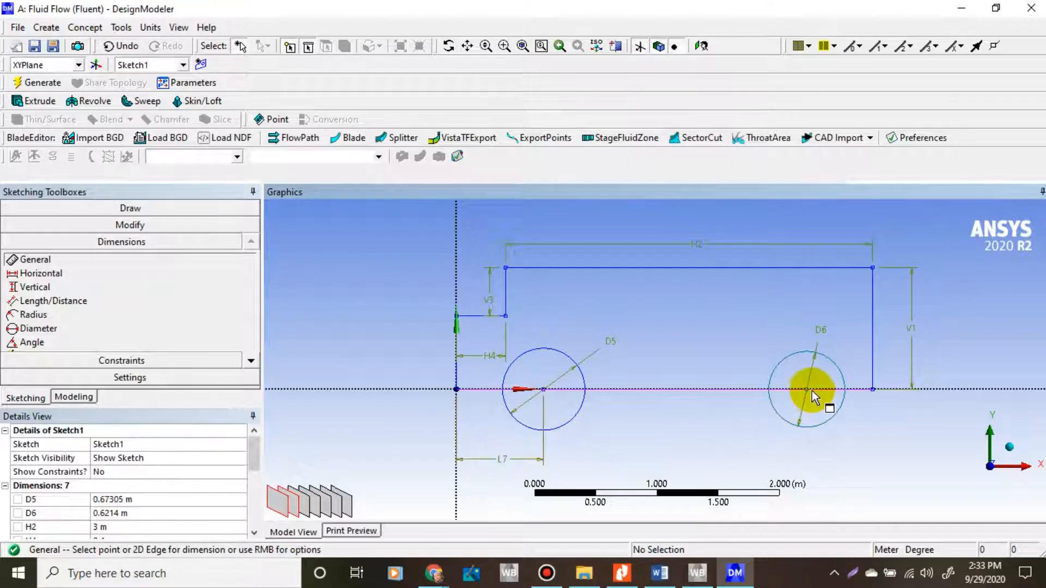
left_click(867, 393)
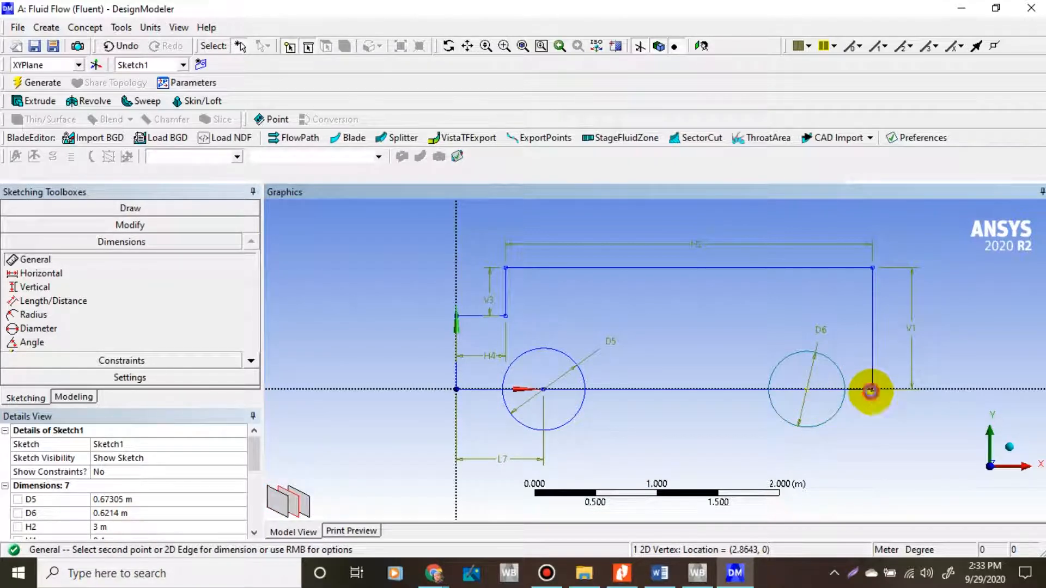
left_click(807, 390)
left_click(846, 454)
- Check the first car's wheel diameter and wheel offset in the Word document and return to the sketch dimensions in DesignModeler
left_click(255, 447)
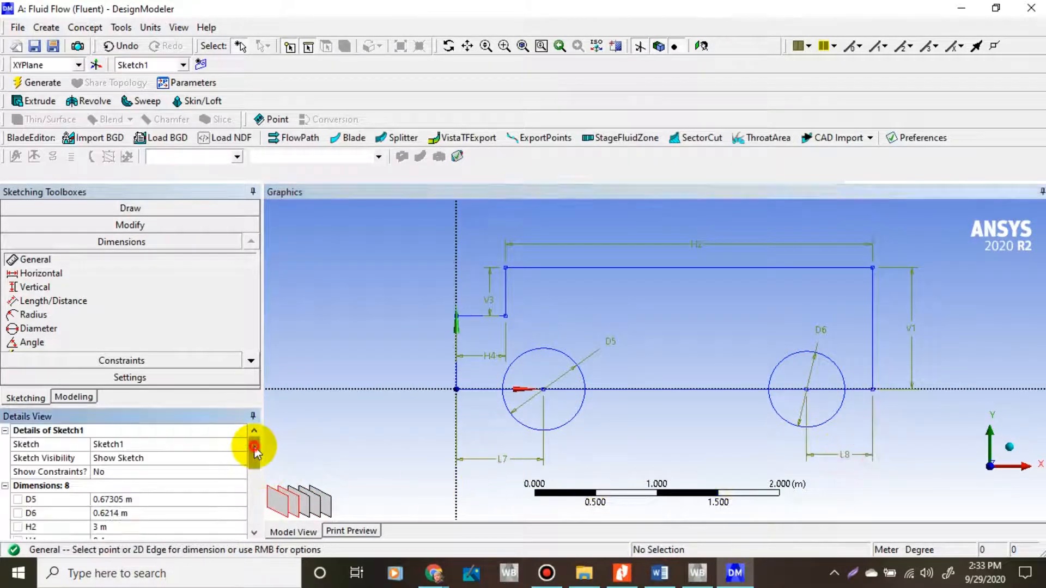
left_click_drag(254, 446, 251, 460)
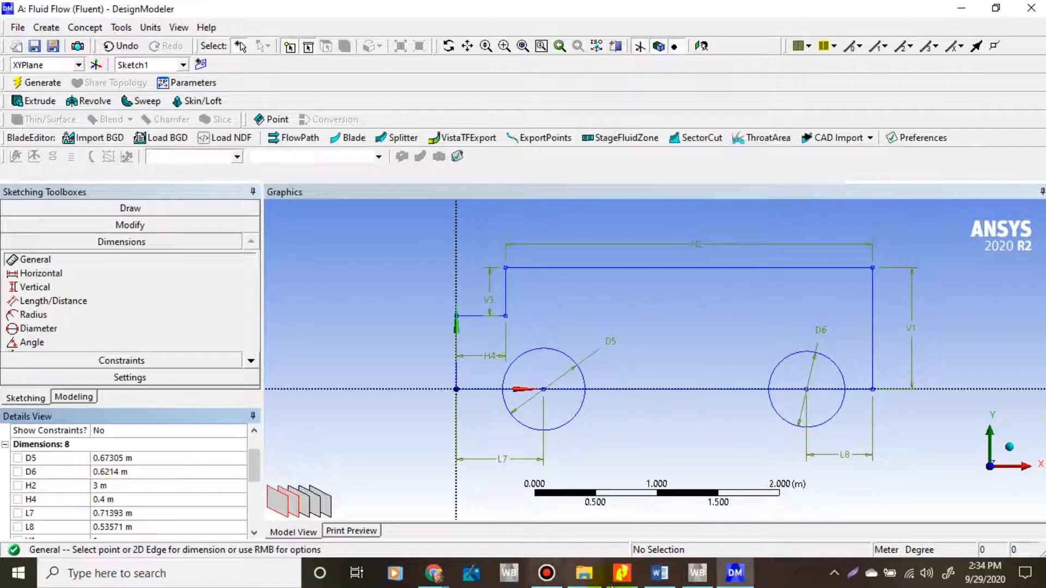
left_click(660, 573)
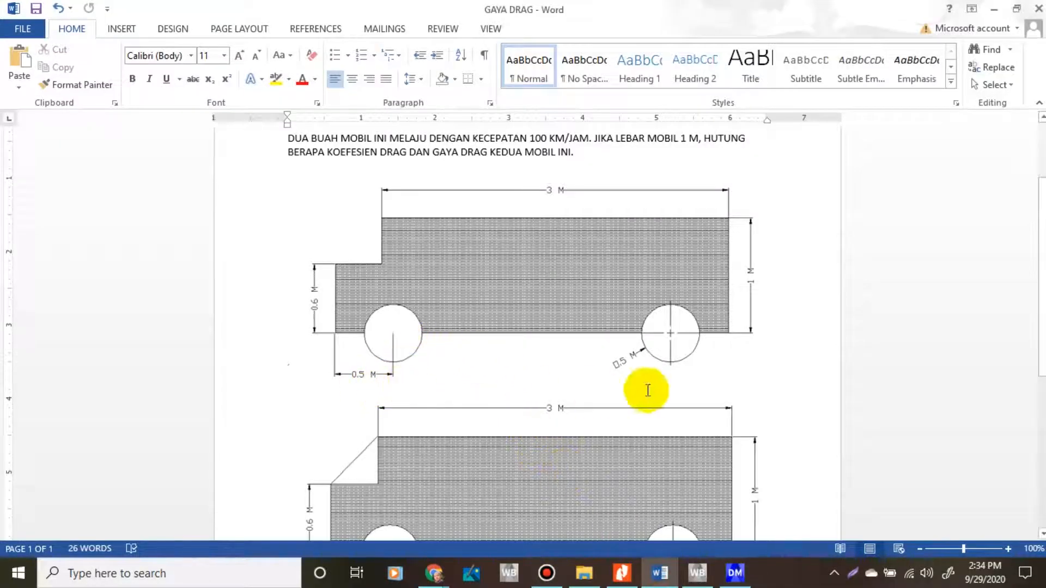
left_click(733, 573)
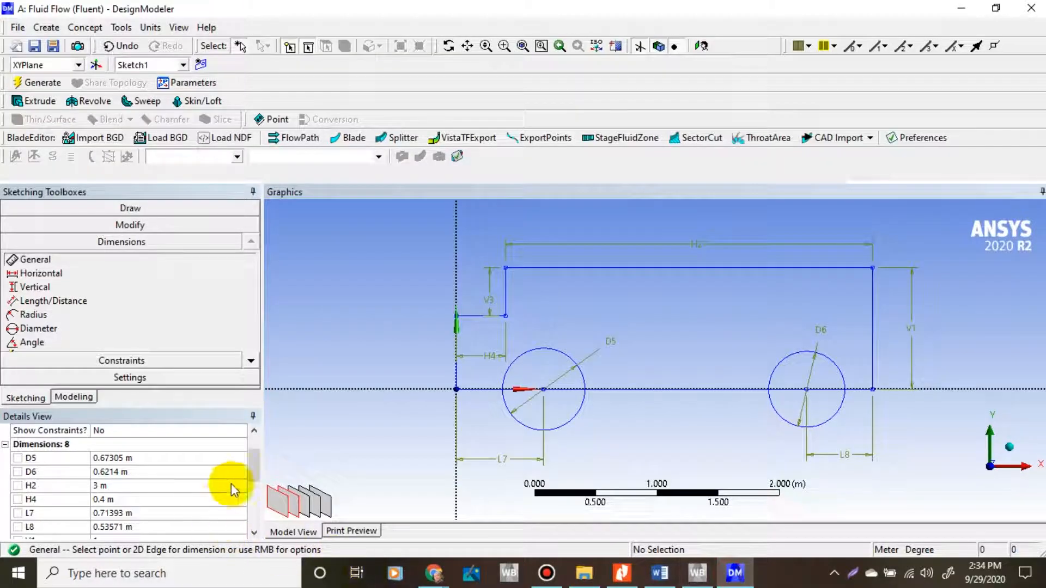
left_click_drag(256, 468, 254, 468)
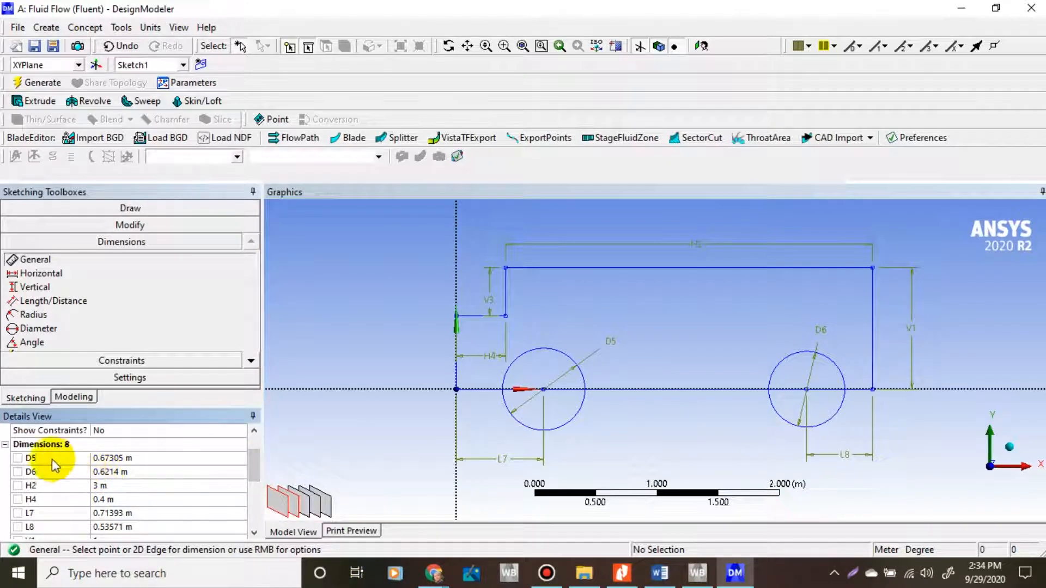
- Set the diameters of the front and rear wheel circles to 0.5 m each
left_click(117, 457)
type("0")
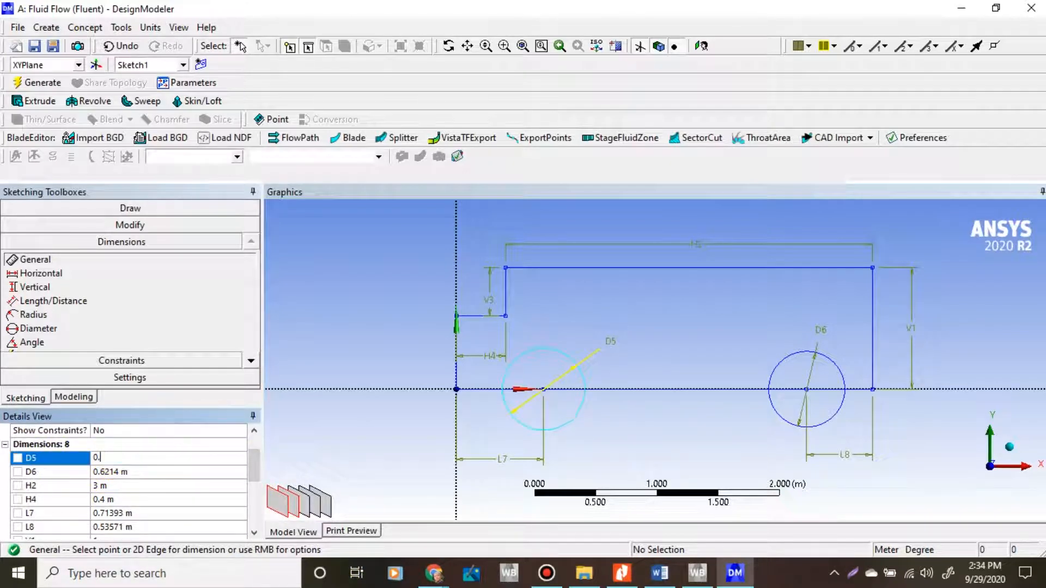
type(".5")
left_click(107, 472)
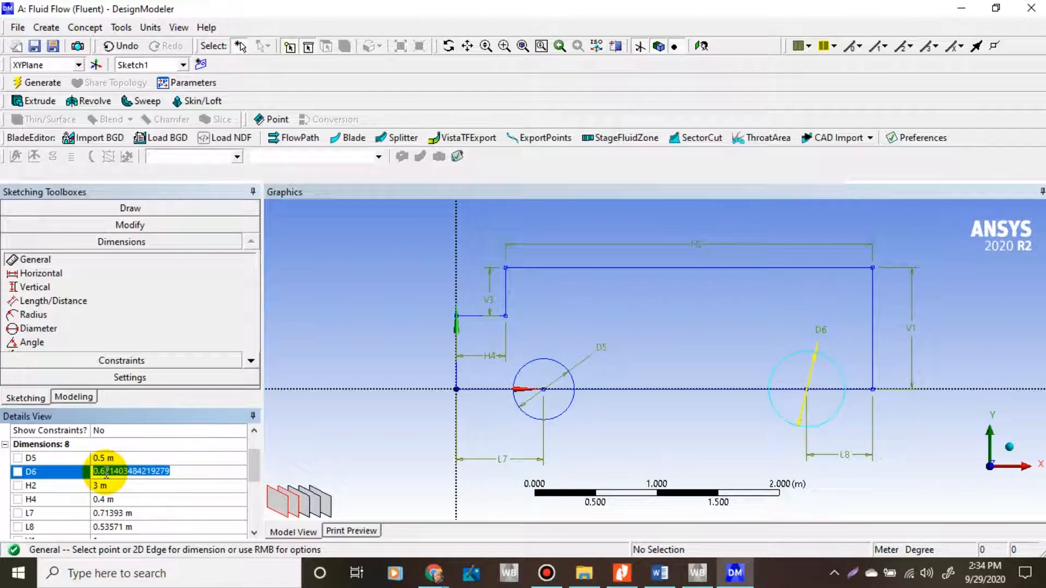
type("0.5")
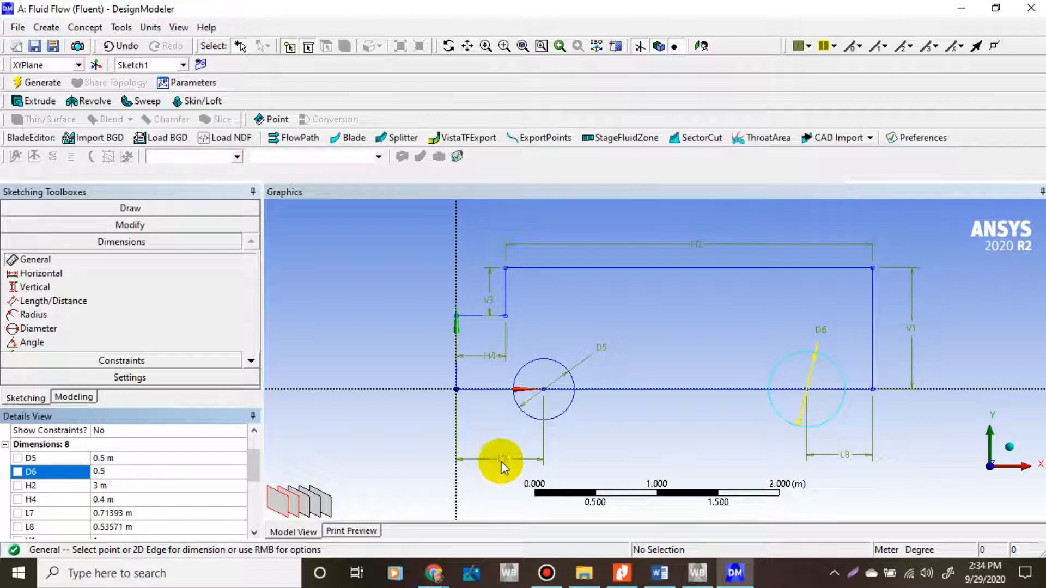
- Set the distances from the origin to the front wheel centre and from the rear lower corner to the rear wheel centre to 0.5 m
left_click(116, 512)
type("0")
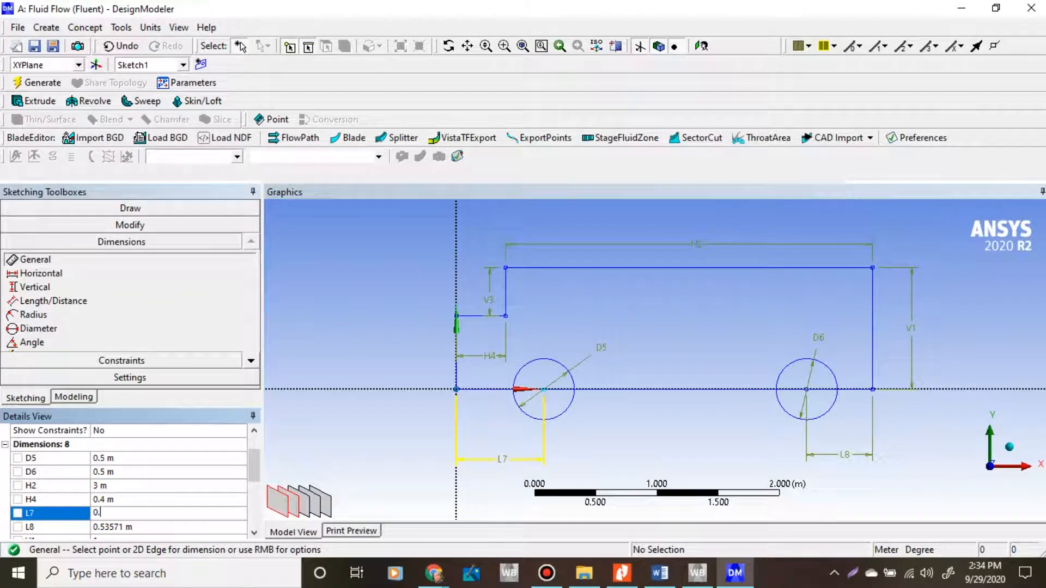
type(".5")
left_click(107, 527)
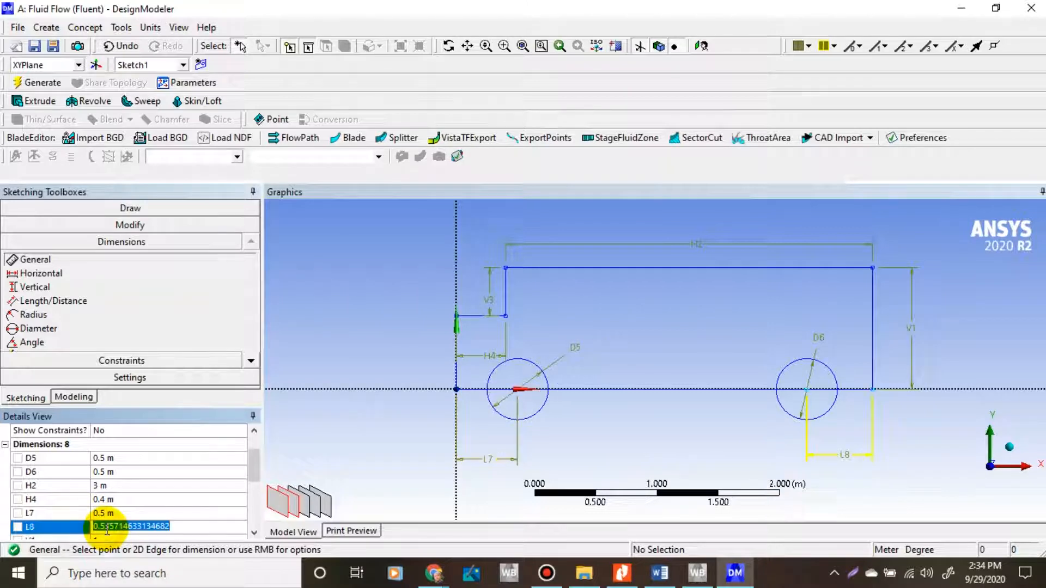
type("0.5")
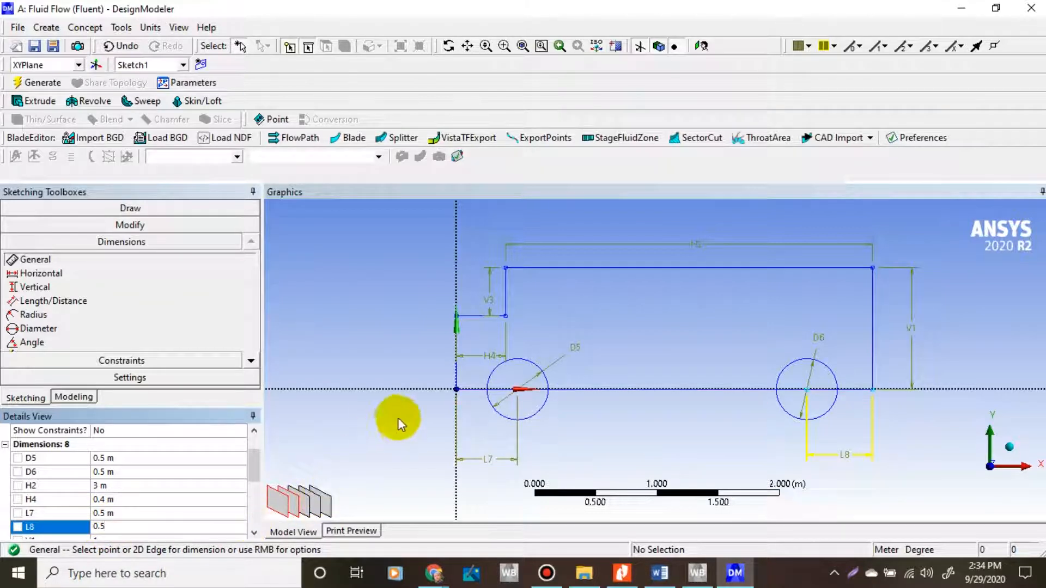
key("Return")
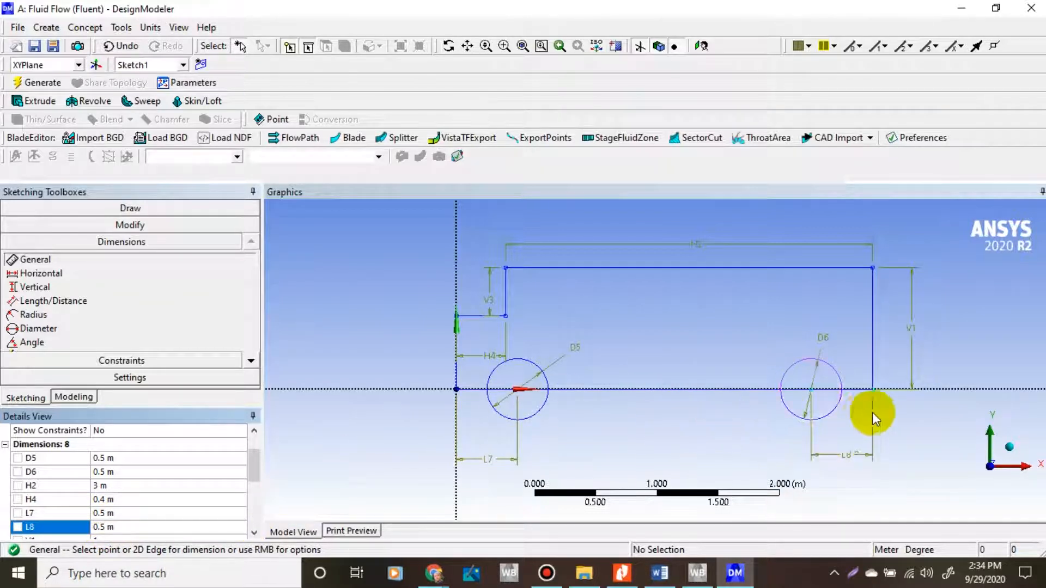
scroll(872, 412, "up", 2)
scroll(868, 403, "down", 2)
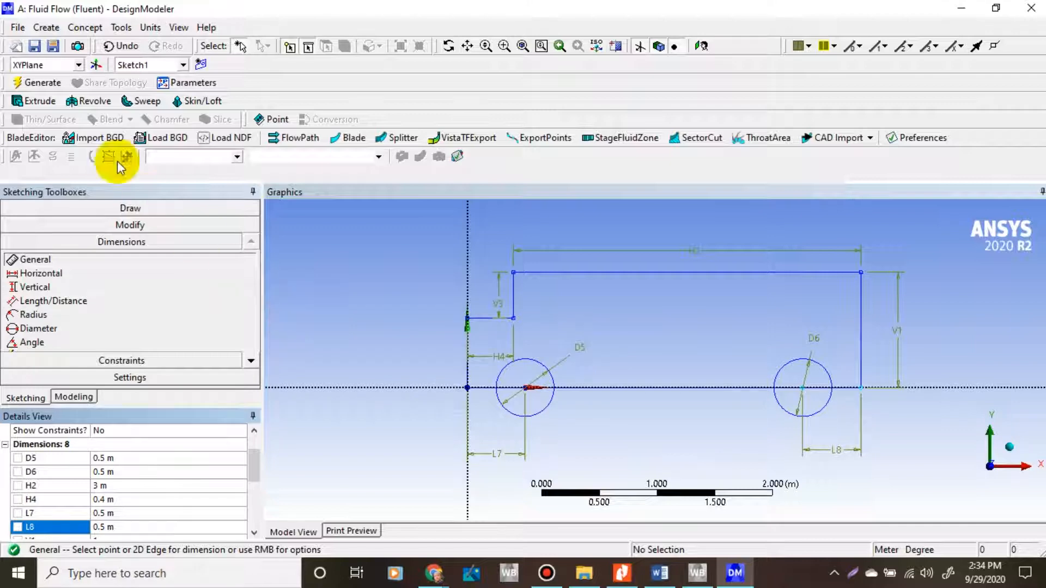
- Trim away the upper half of the front wheel circle and the base line segments inside it
left_click(37, 403)
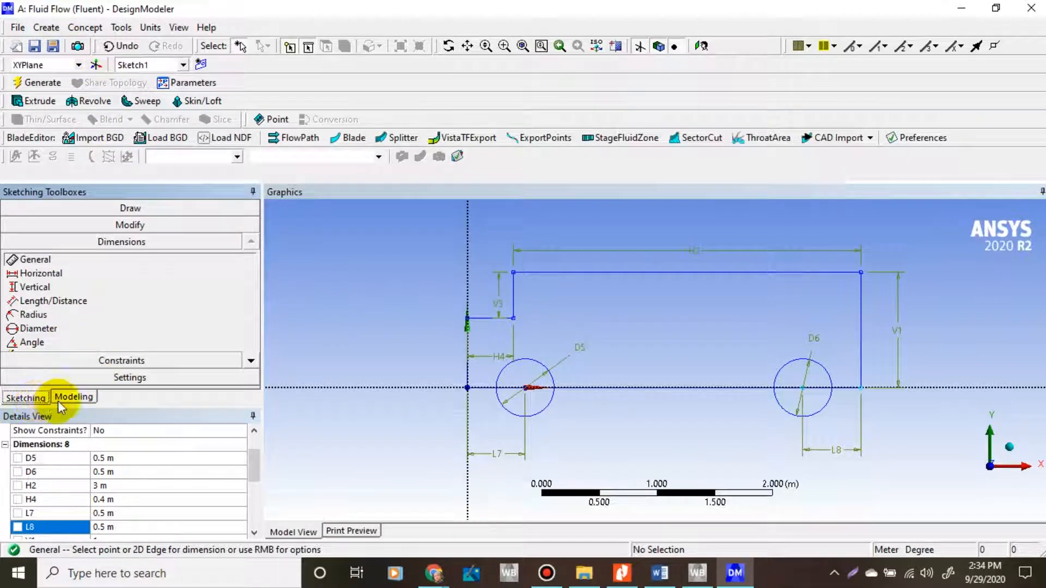
left_click(59, 399)
left_click(25, 400)
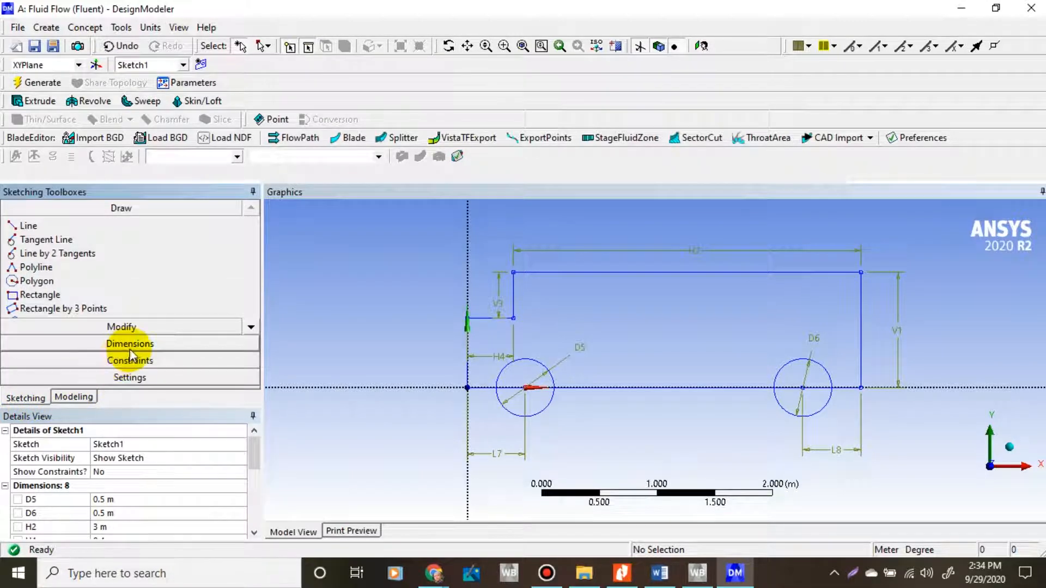
left_click(119, 327)
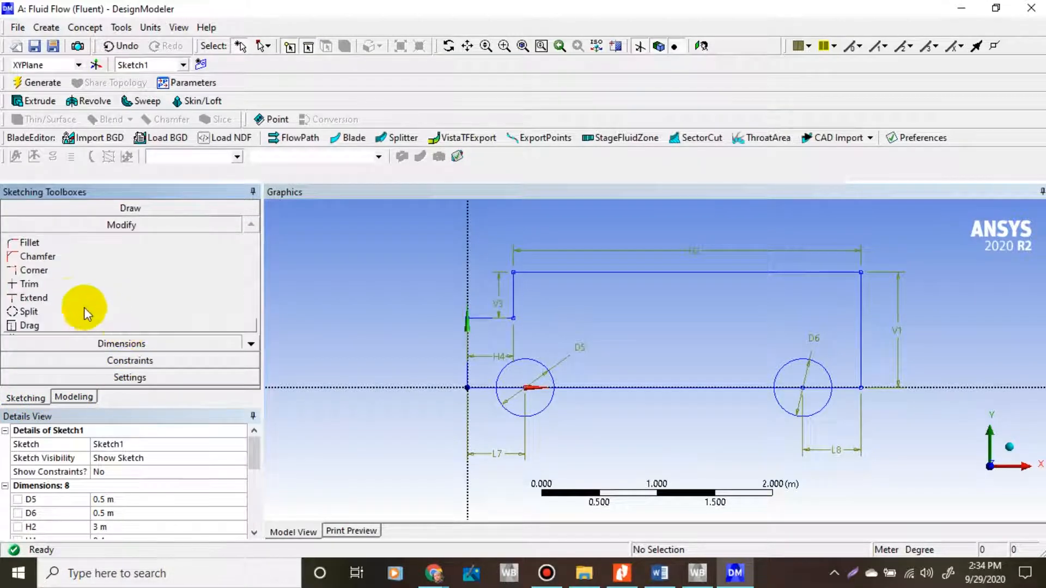
left_click(30, 283)
scroll(542, 299, "up", 3)
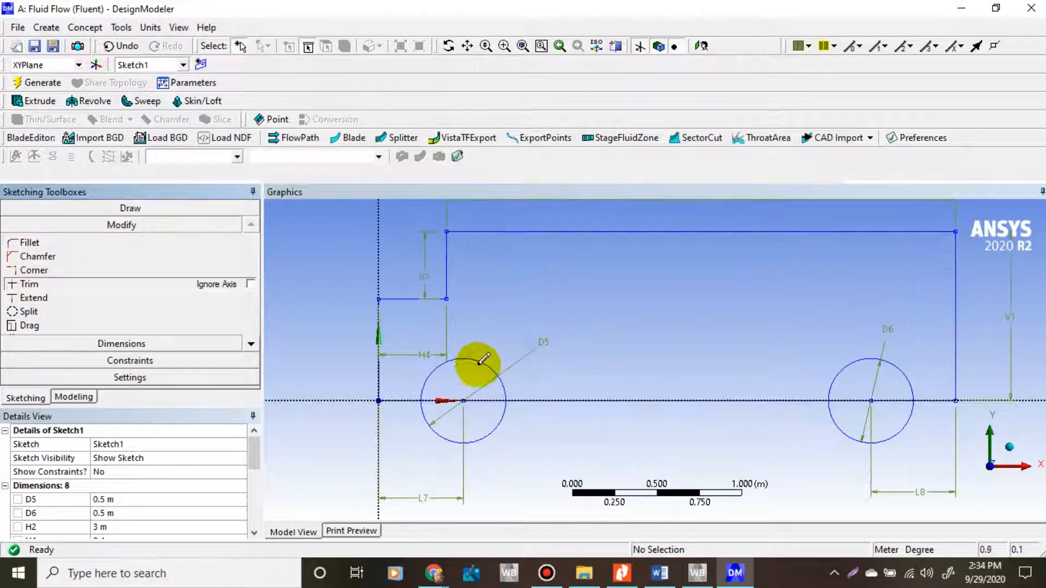
left_click(483, 364)
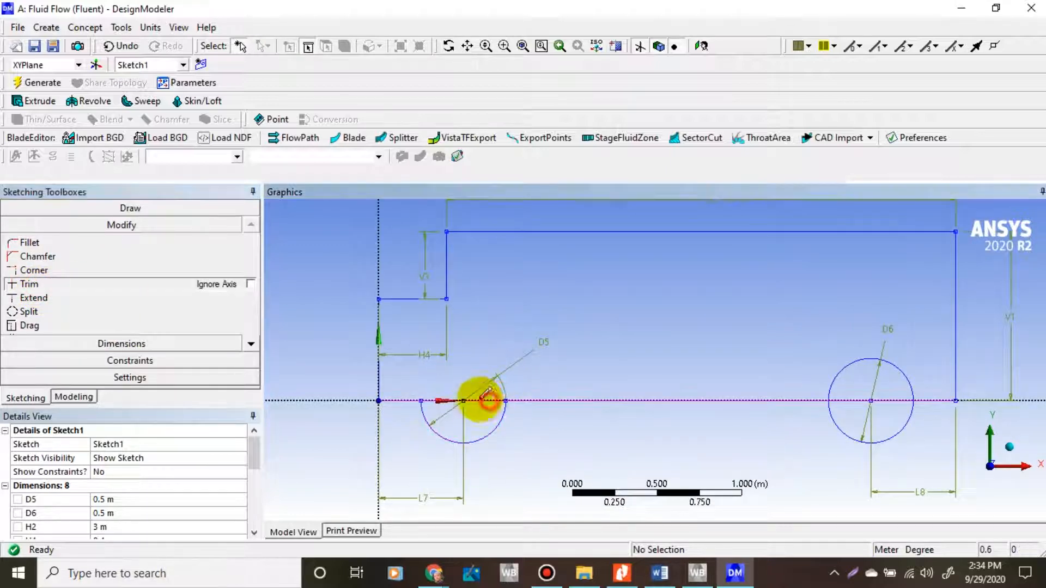
left_click(486, 400)
left_click(435, 402)
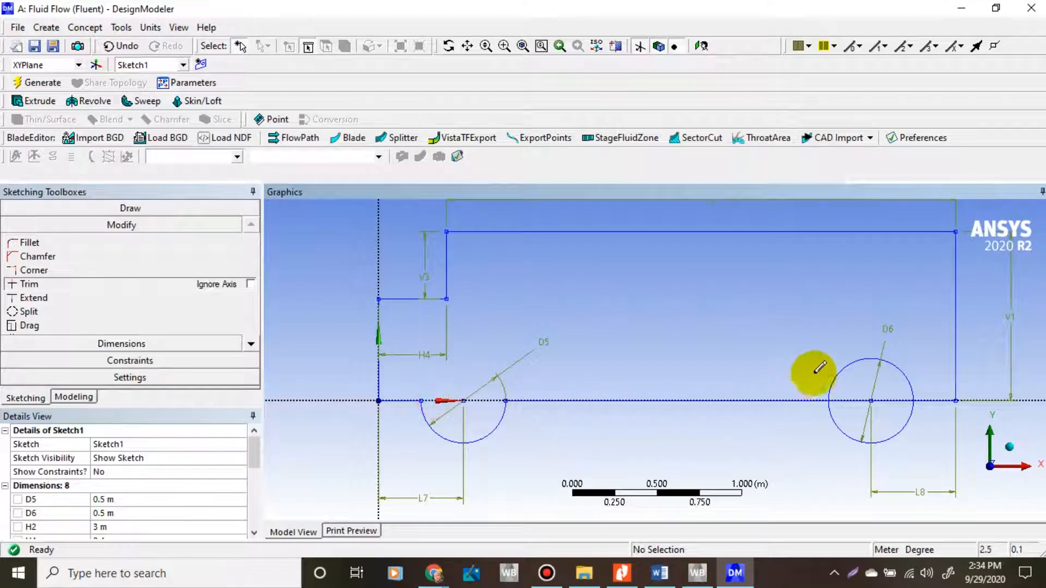
- Trim away the upper half of the rear wheel circle and the base line segments inside it
left_click(851, 367)
left_click(846, 402)
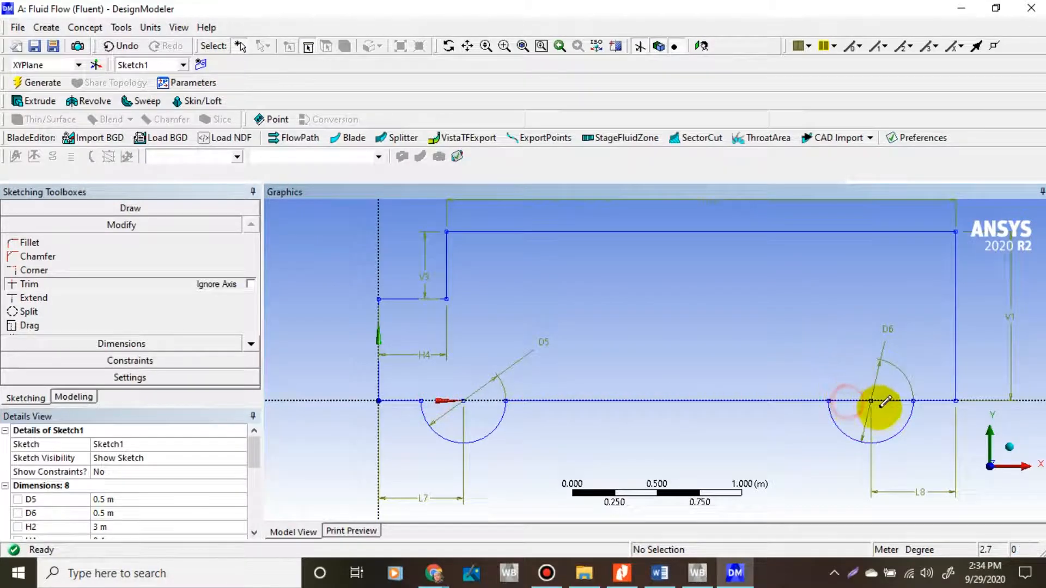
left_click(896, 400)
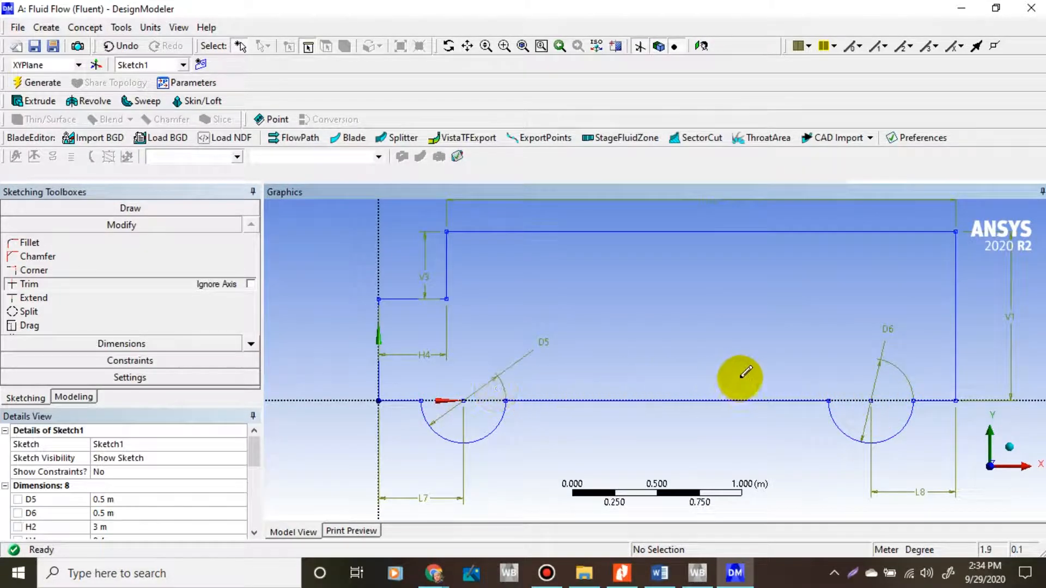
scroll(739, 372, "down", 3)
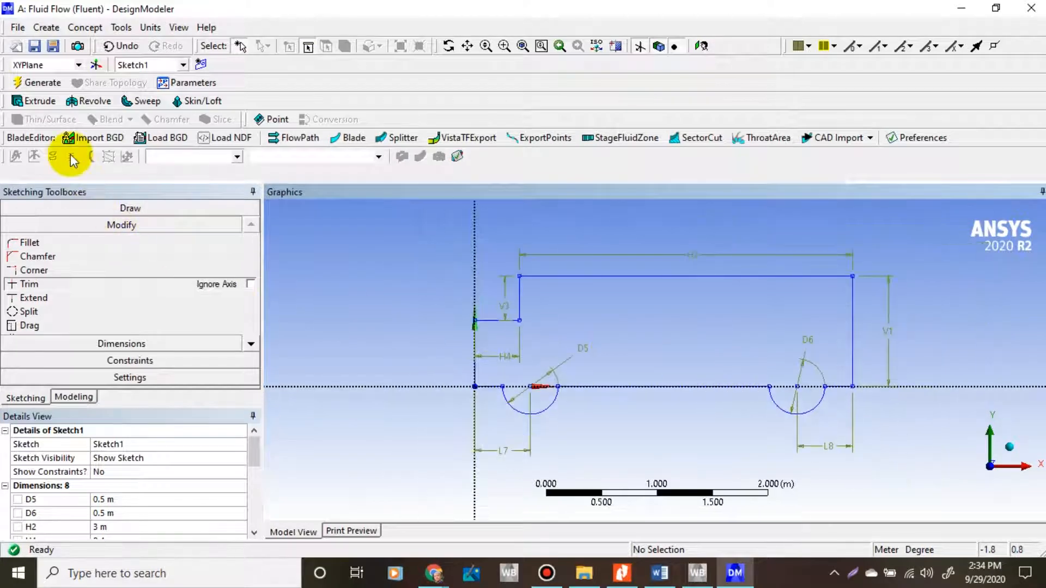
- Start an extrusion of the car sketch, applying Sketch1 as its geometry with the Add Material operation
left_click(38, 102)
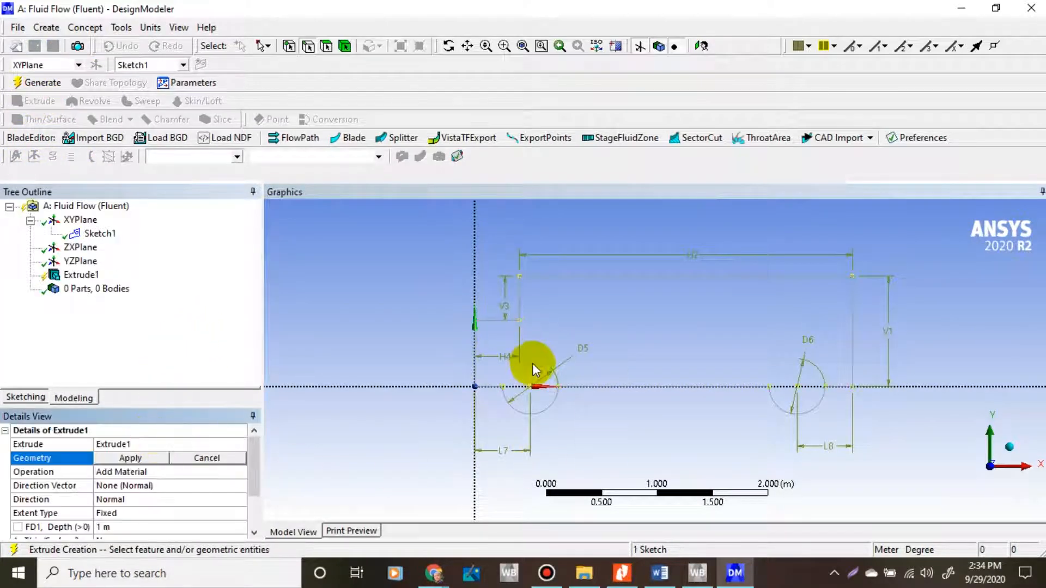
mouse_move(567, 342)
middle_mouse_down()
mouse_move(605, 362)
mouse_move(556, 333)
middle_mouse_up()
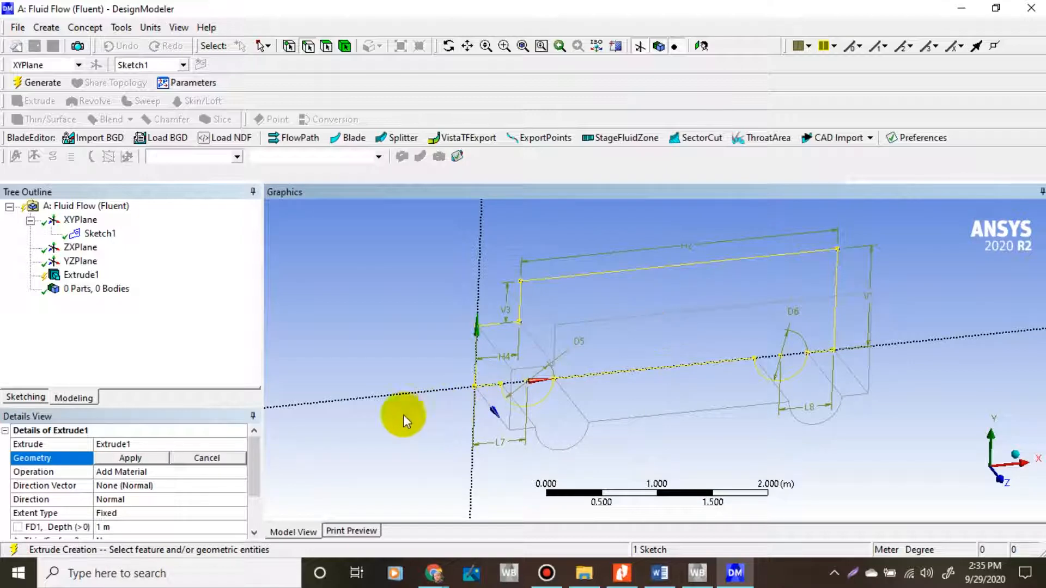
left_click(123, 457)
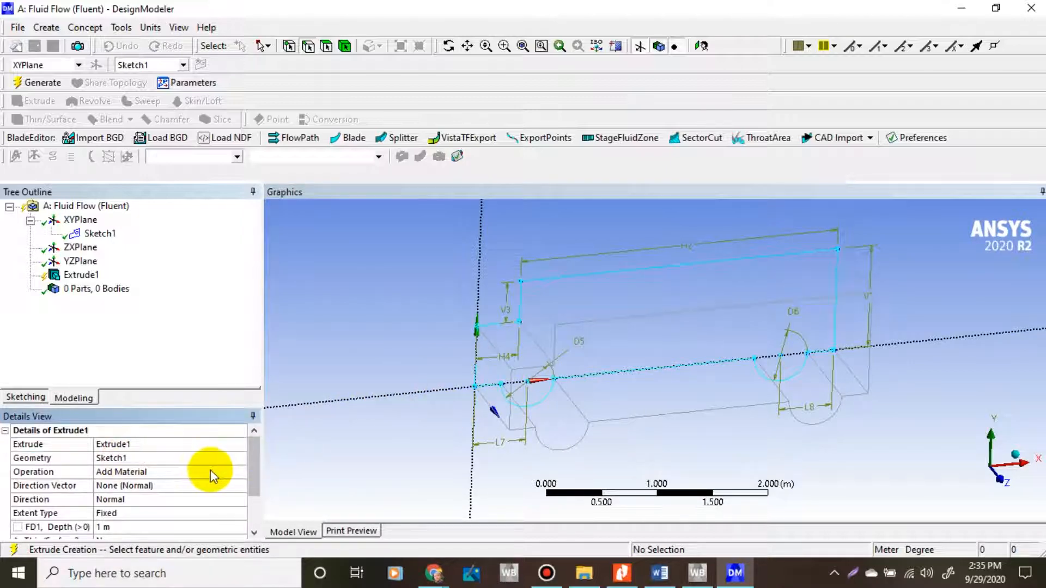
left_click(230, 470)
left_click(235, 471)
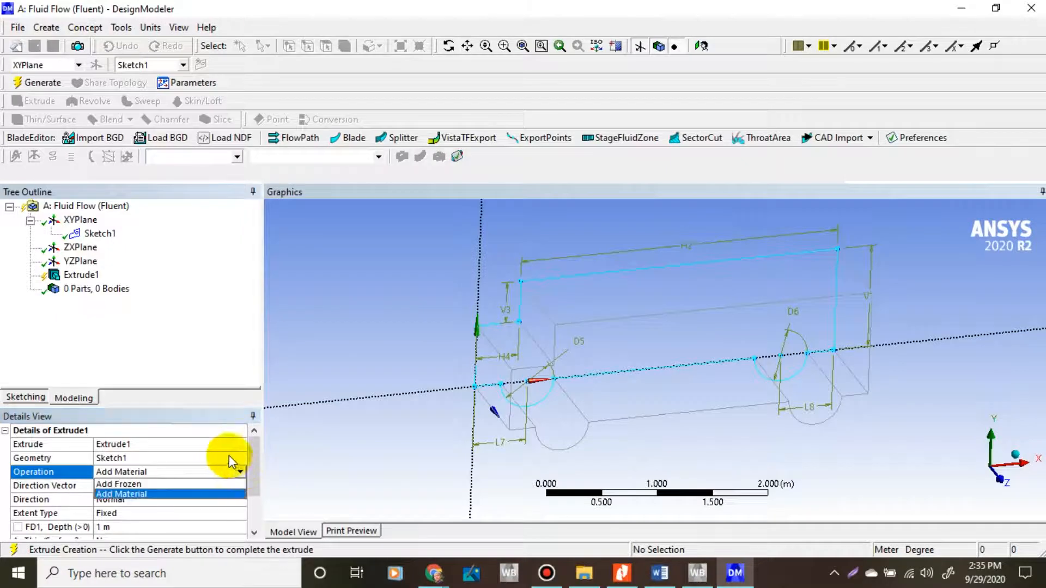
left_click(154, 494)
left_click_drag(256, 480, 257, 498)
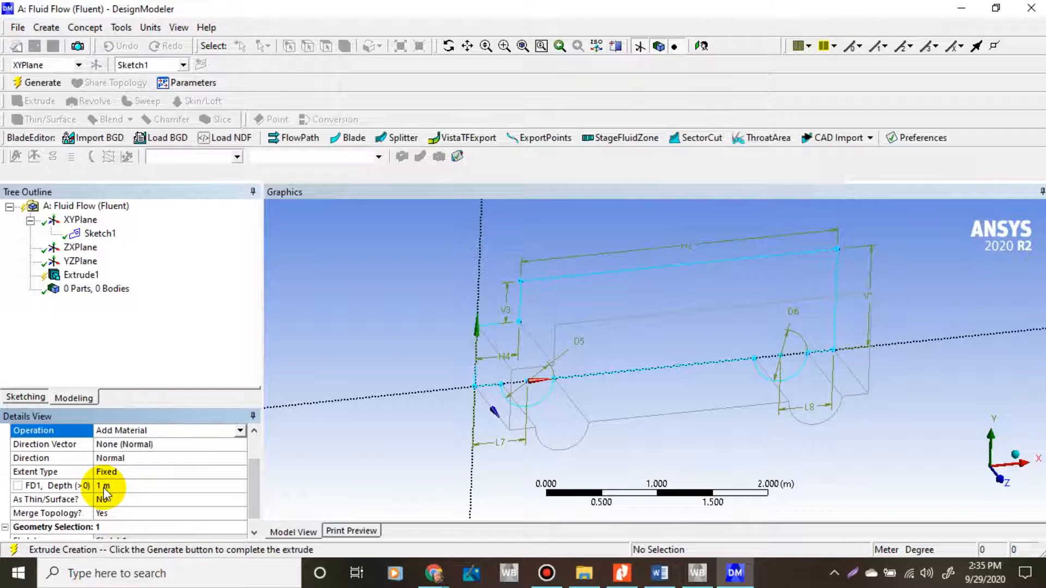
- Check the car width in the Word document, return to DesignModeler, and generate the extrusion with a depth of 1 m
left_click(660, 573)
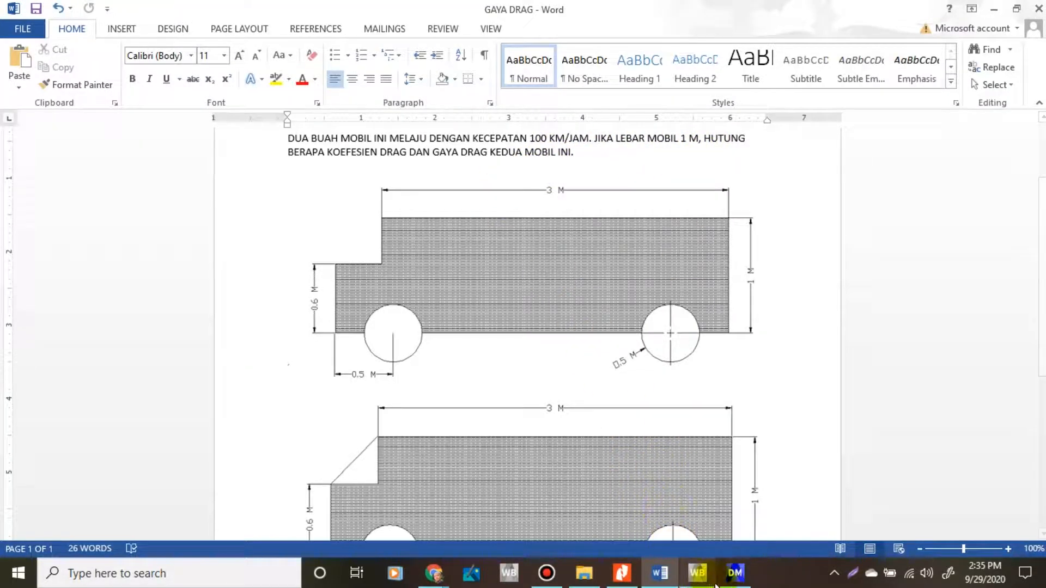
left_click(734, 575)
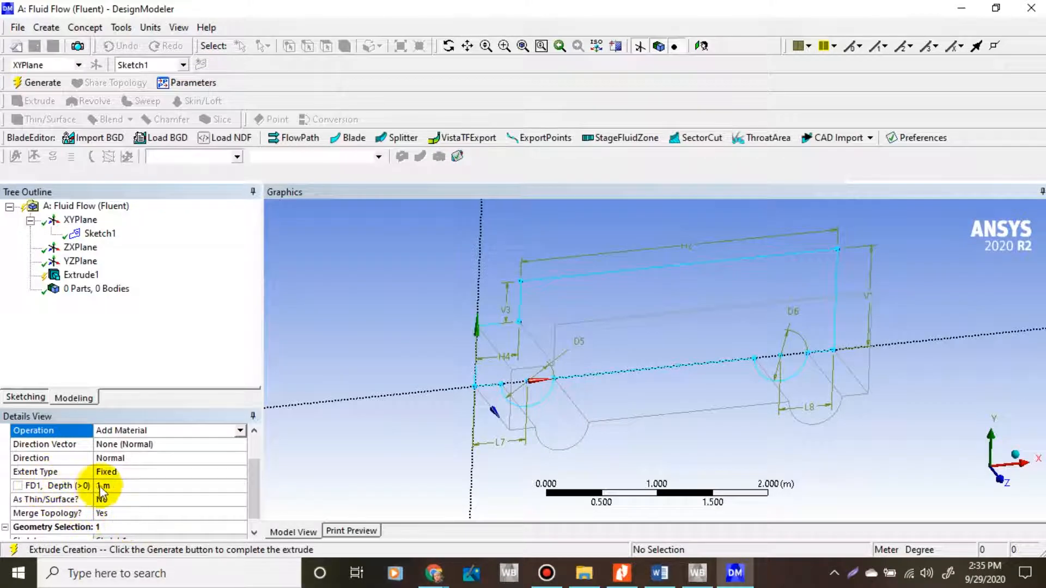
left_click(124, 485)
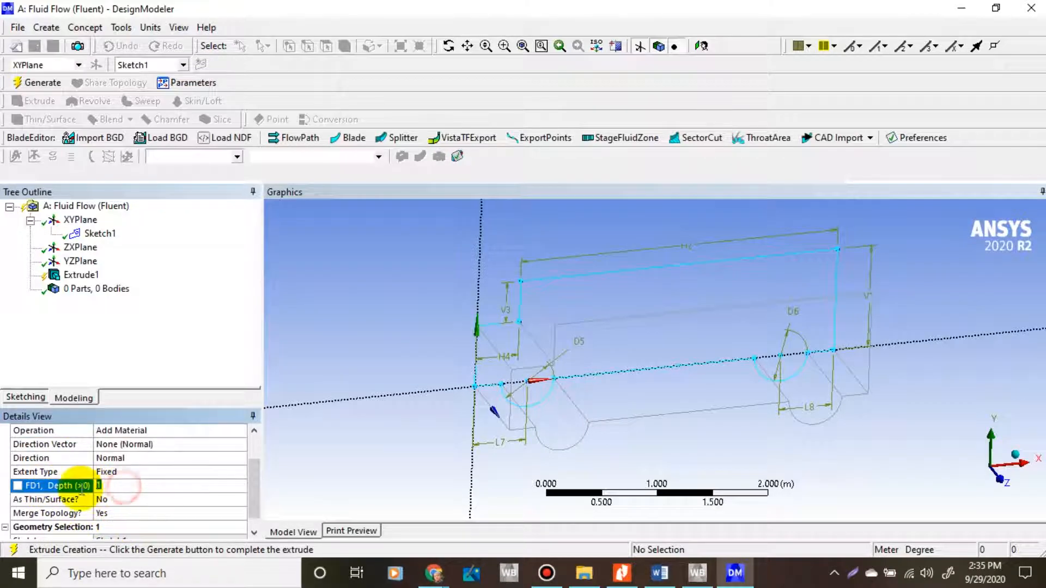
type("1")
left_click(312, 452)
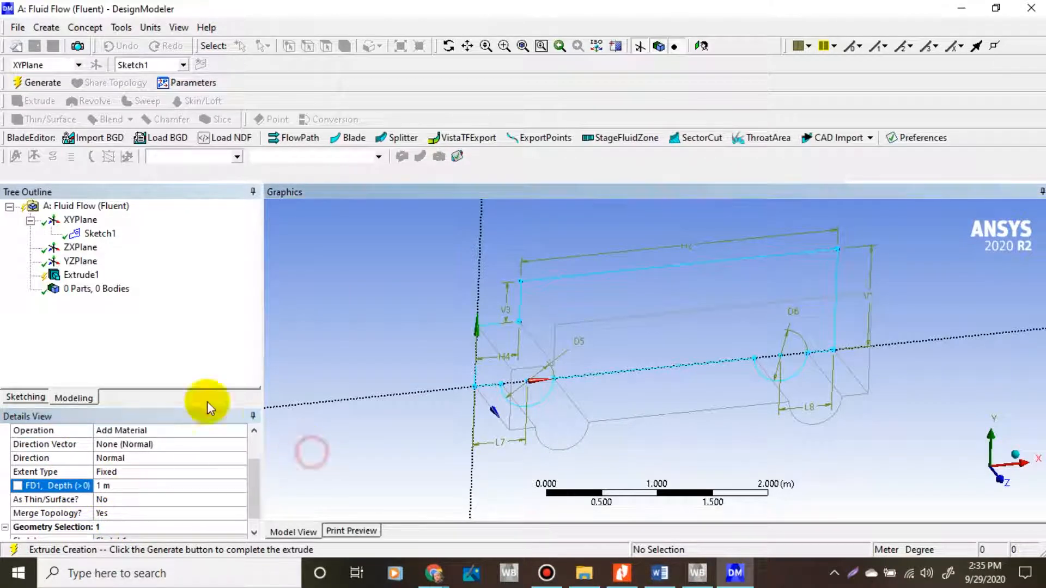
left_click(38, 83)
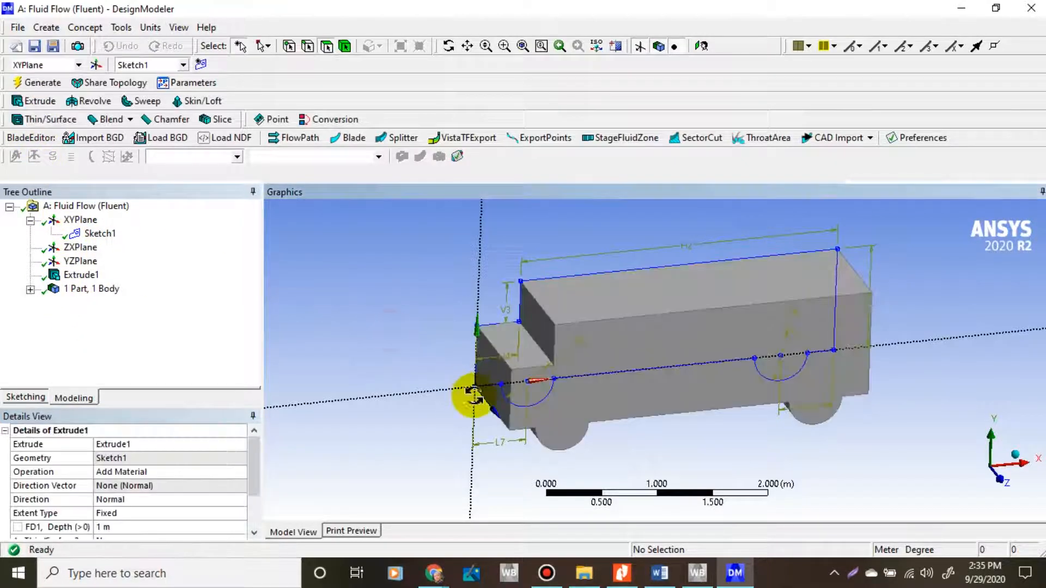
middle_click_drag(472, 393, 452, 354)
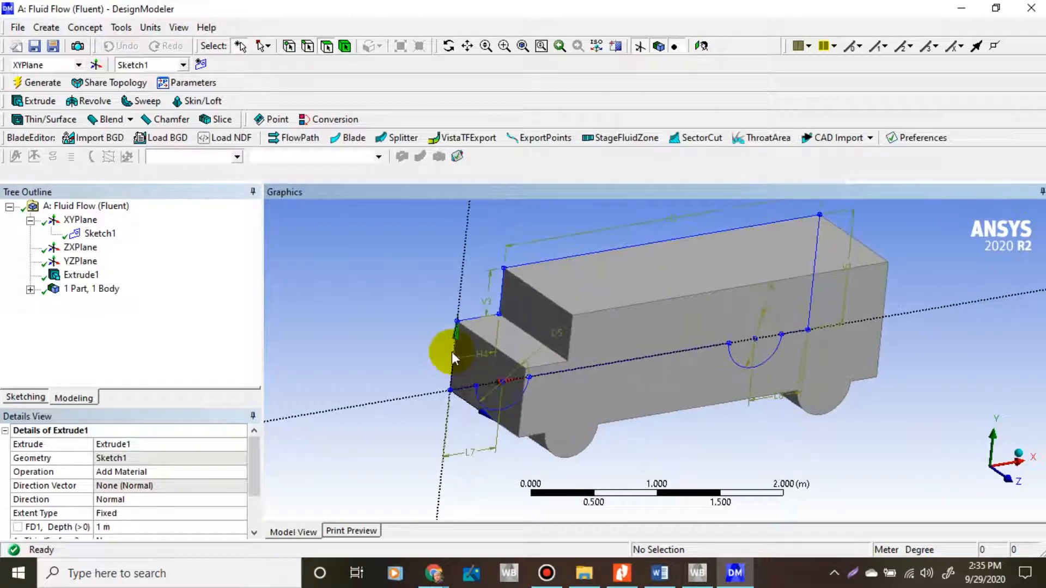
mouse_move(471, 7)
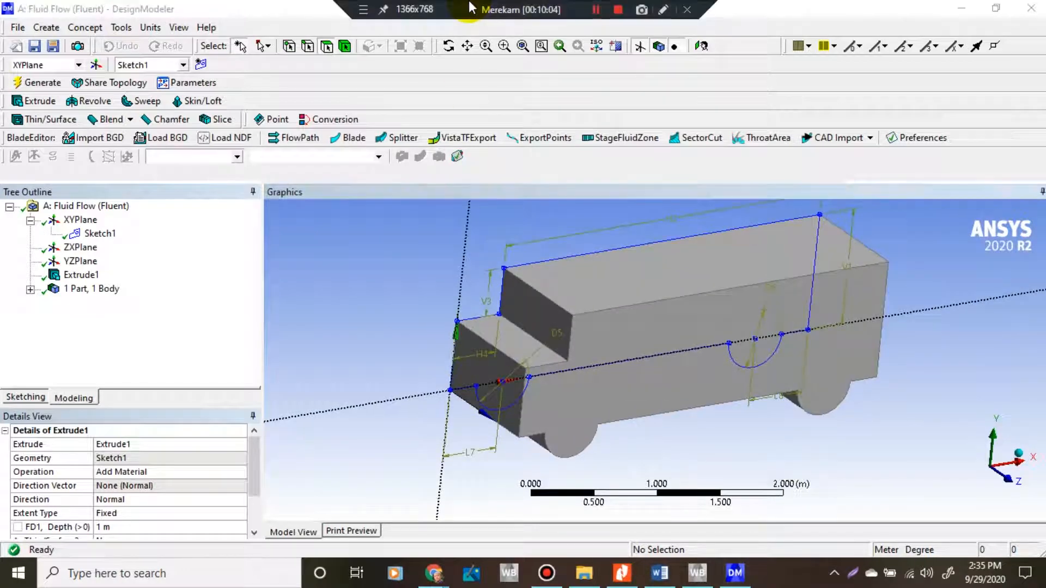
middle_click_drag(604, 376, 766, 420)
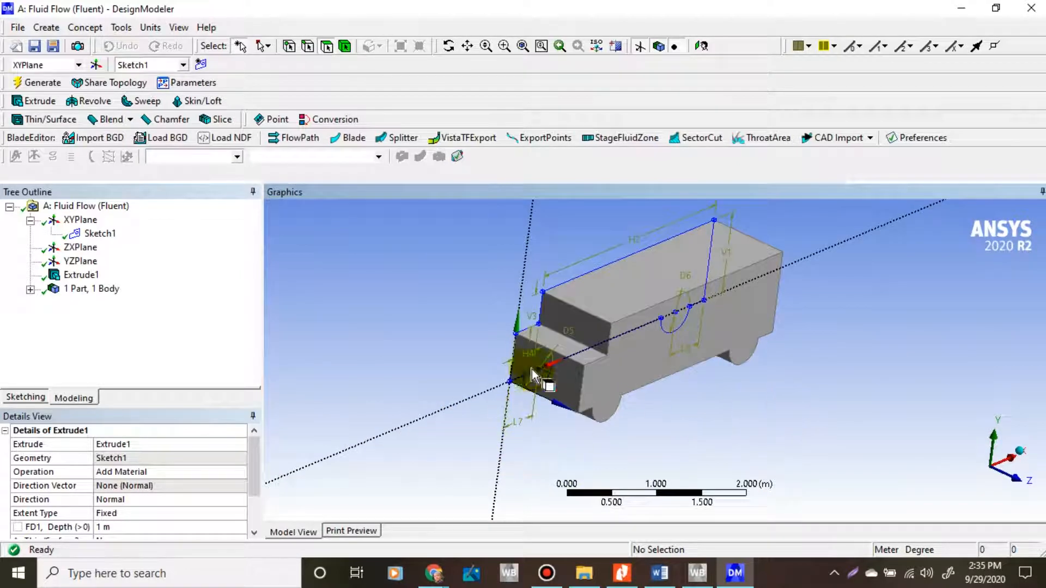
- Start a sketch on the car's front face and draw a rectangle about 0.63 m wide and 0.33 m high below its lower edge
middle_click_drag(532, 369, 526, 343)
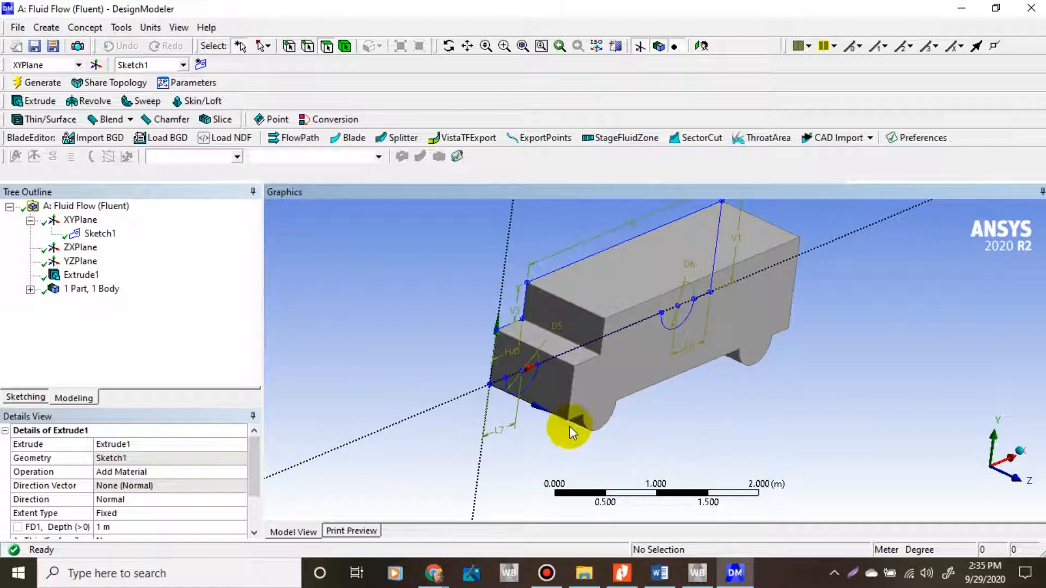
left_click(327, 46)
left_click(552, 387)
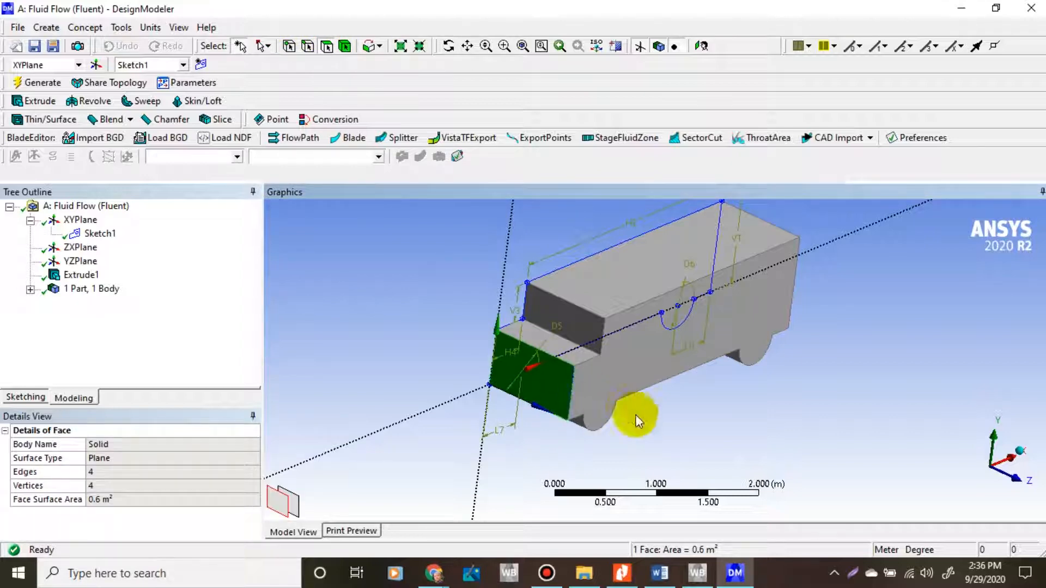
left_click(976, 479)
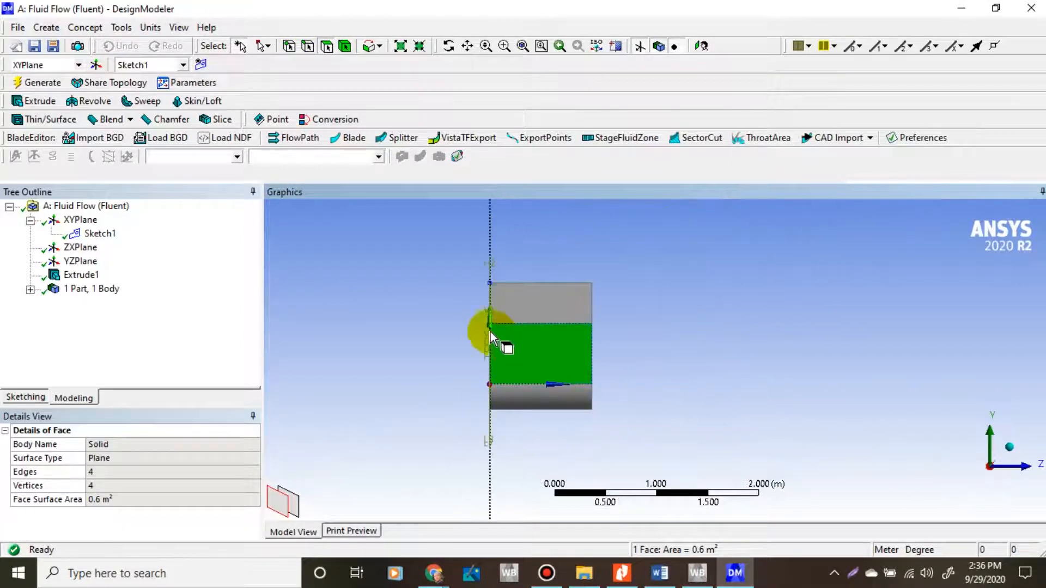
scroll(497, 327, "up", 3)
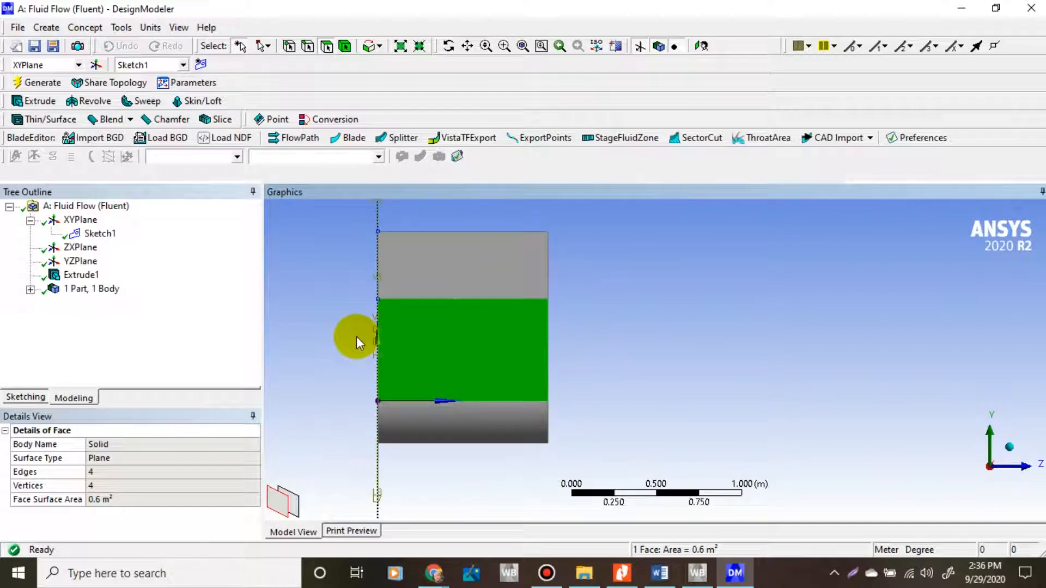
scroll(356, 337, "up", 1)
scroll(356, 336, "down", 1)
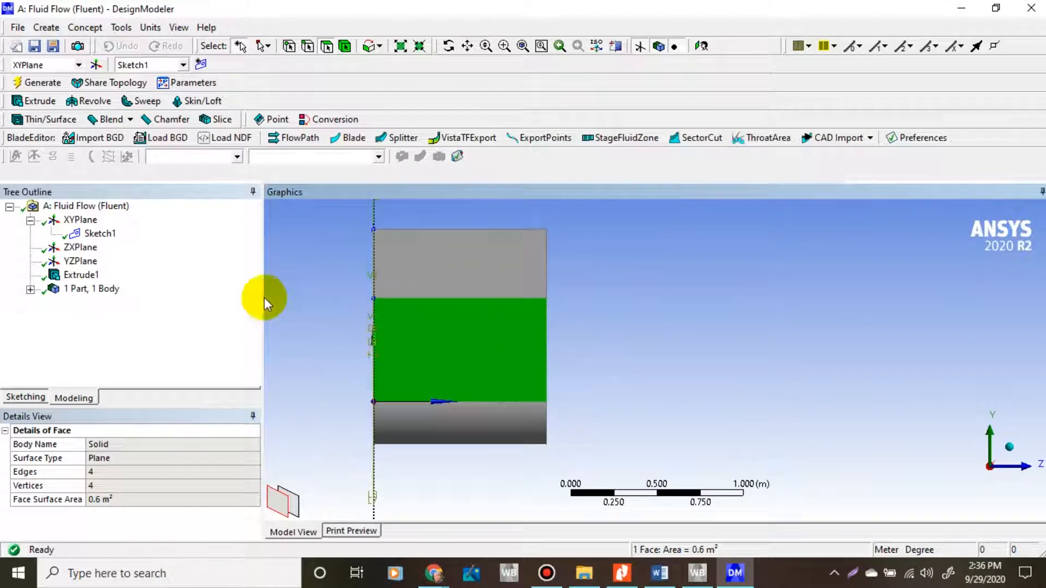
left_click(42, 398)
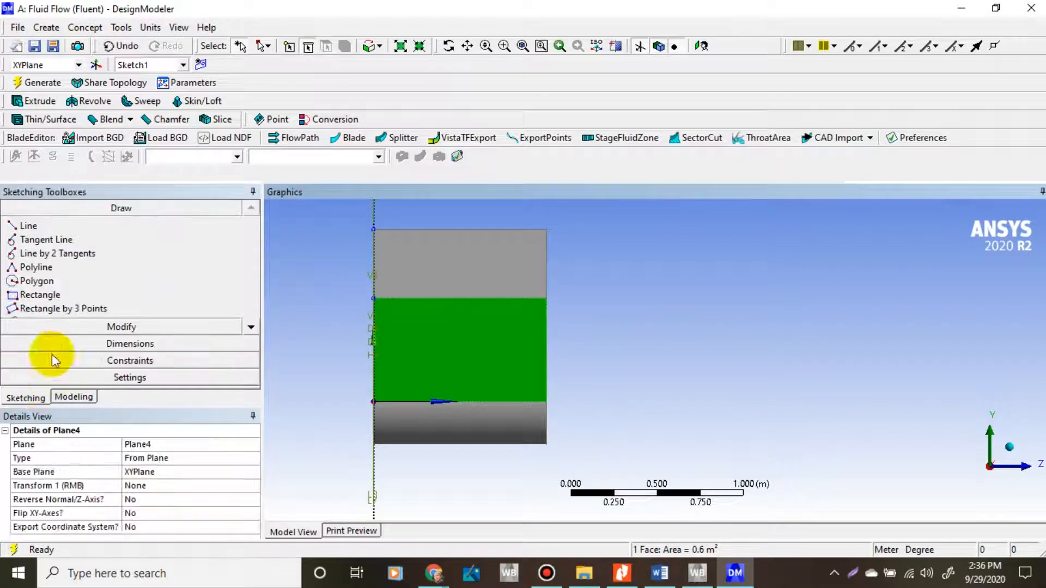
left_click(39, 294)
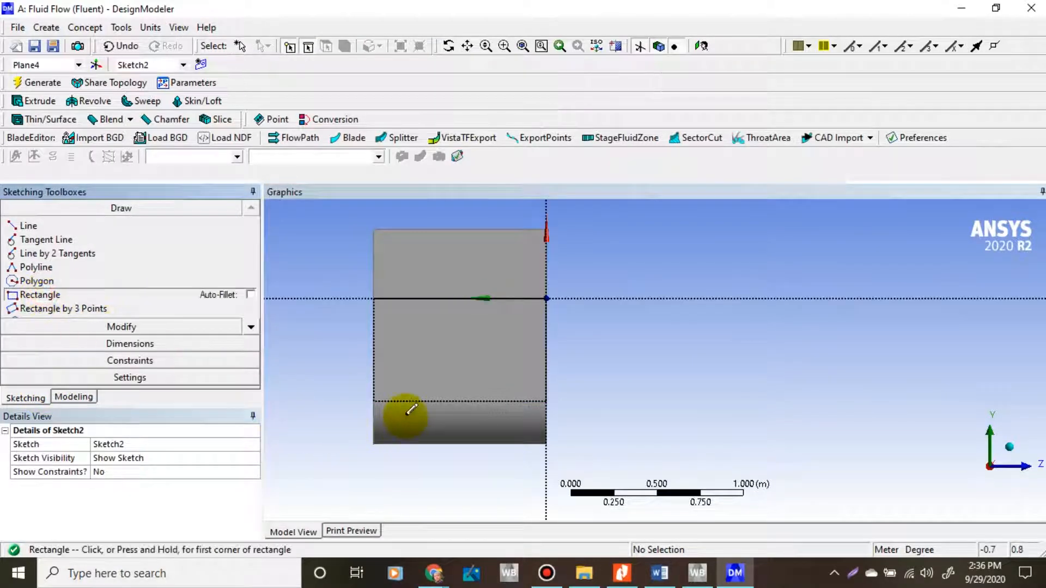
left_click_drag(407, 402, 481, 455)
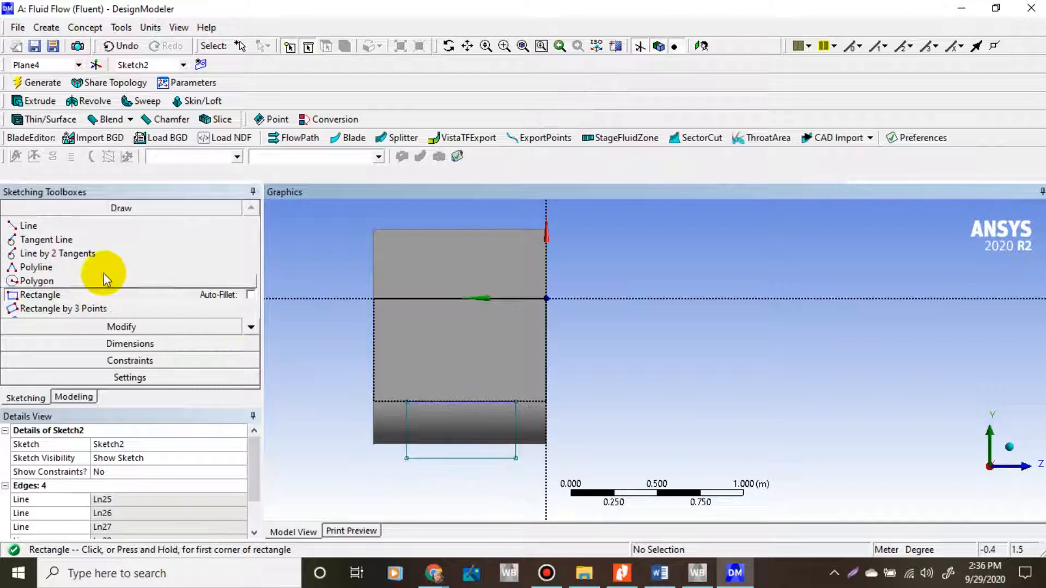
- Dimension the rectangle's width, its height, and the distance from its nearer side to the vertical sketch axis
left_click(110, 345)
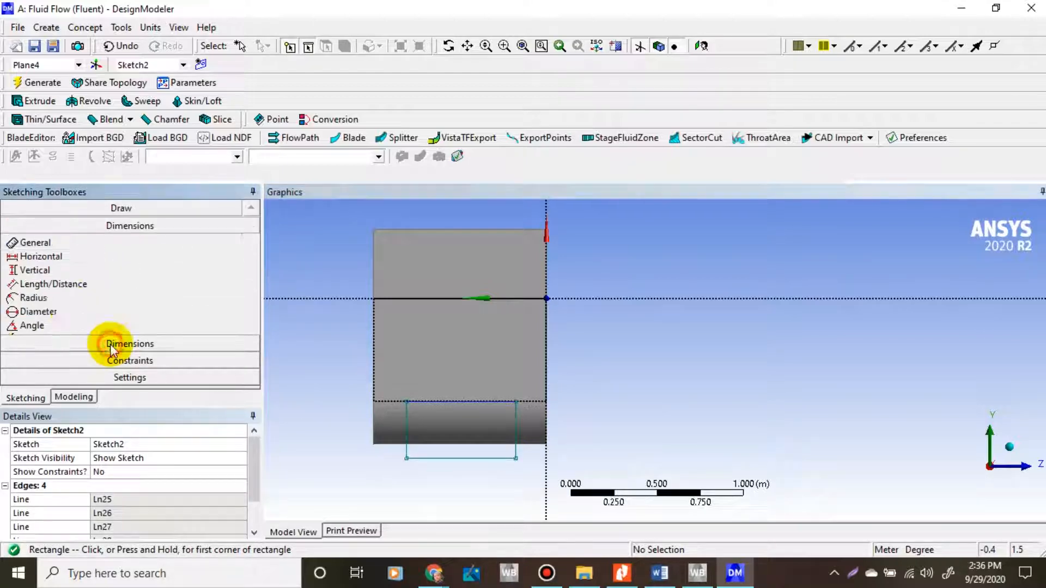
left_click(32, 260)
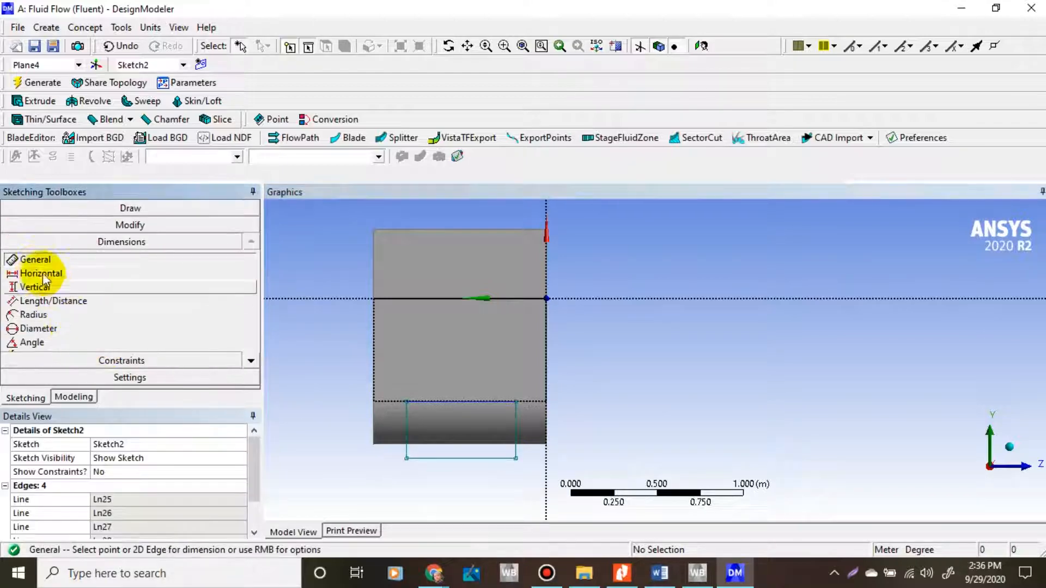
left_click(436, 461)
left_click(444, 483)
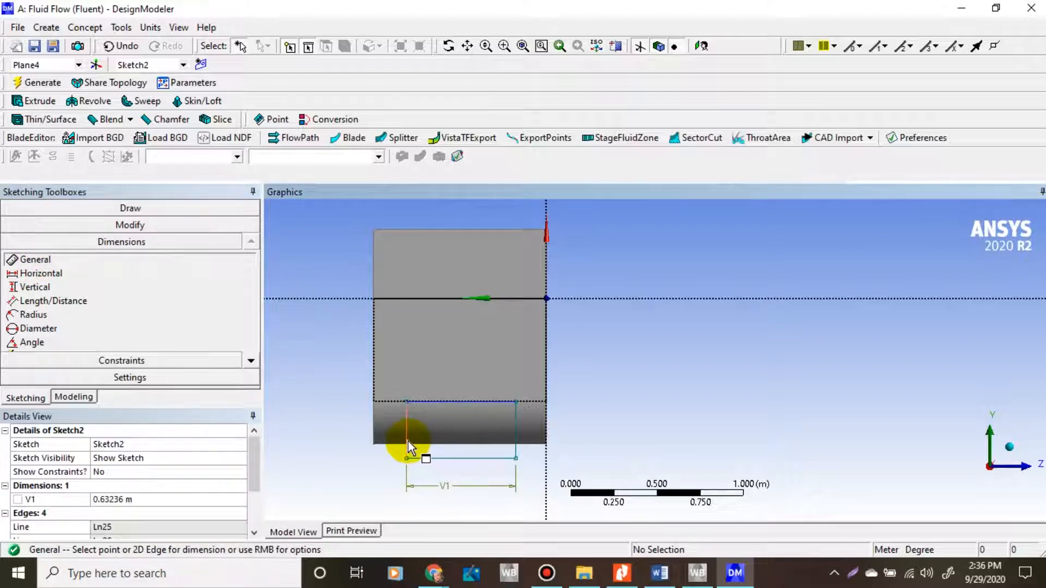
left_click(407, 438)
left_click(350, 433)
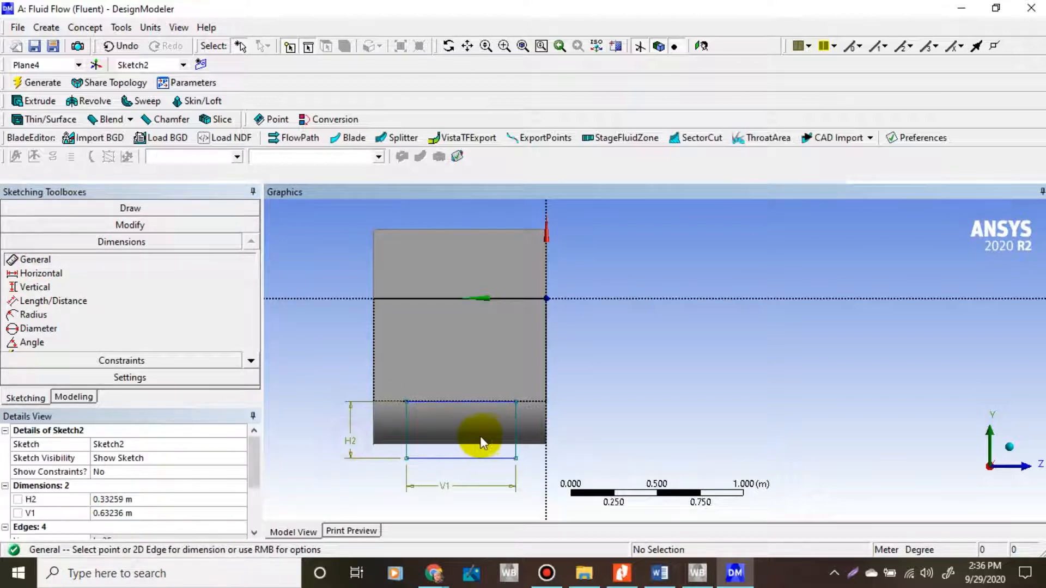
left_click(516, 459)
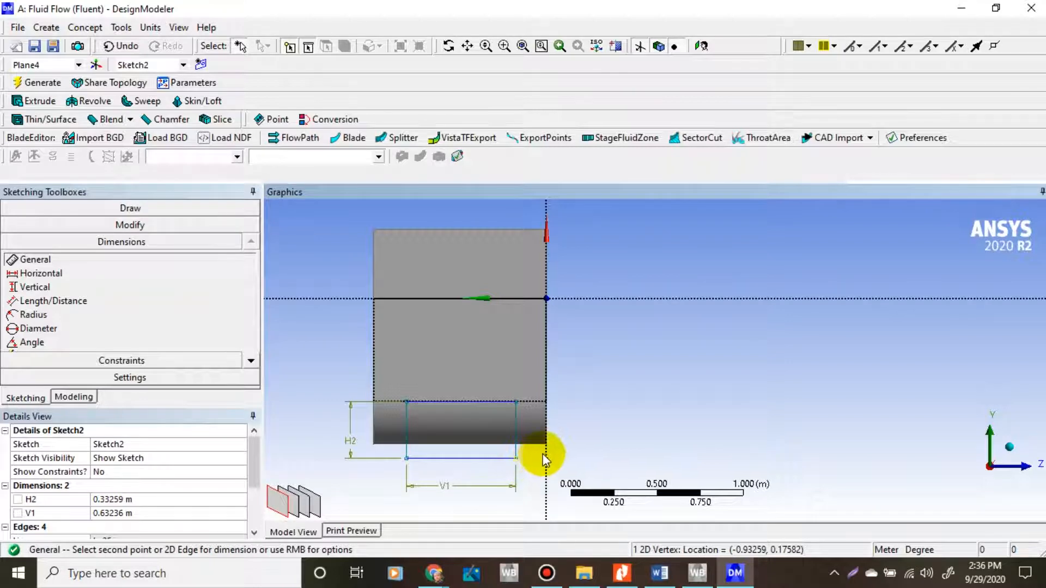
left_click(546, 453)
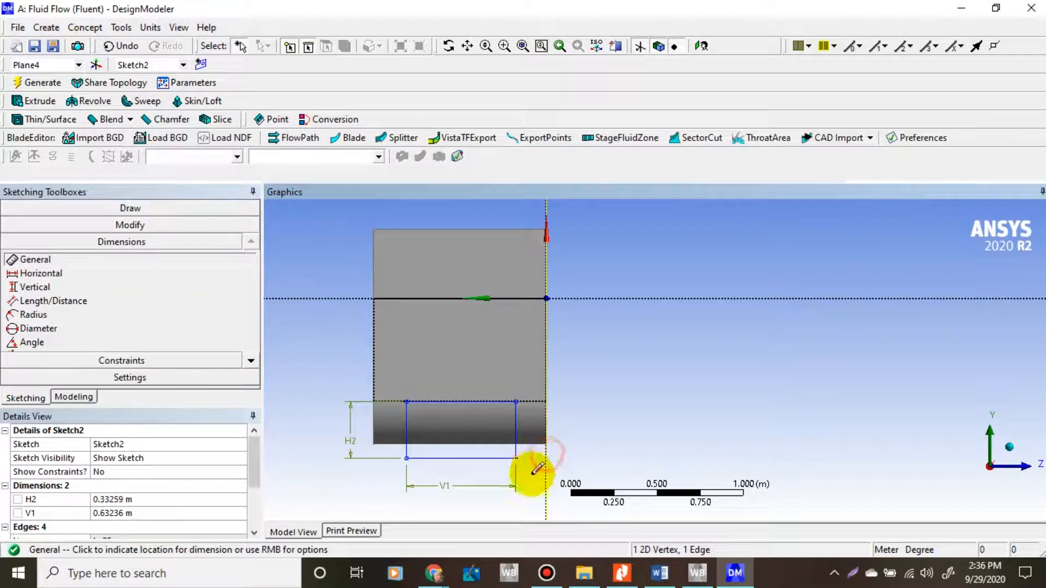
left_click(565, 469)
scroll(405, 477, "up", 1)
scroll(406, 477, "down", 2)
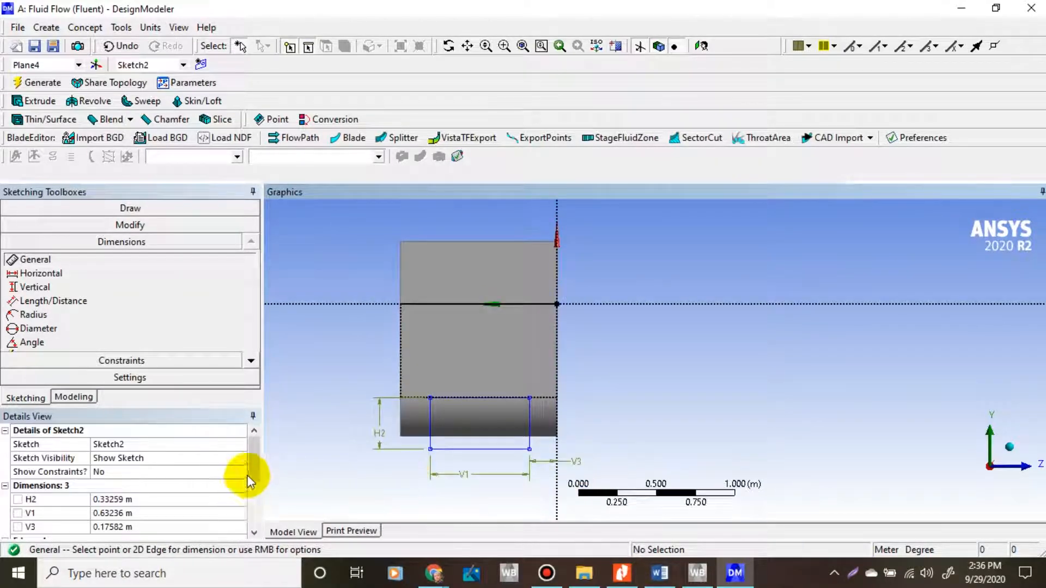
- Set the rectangle's height to 0.25 m, its width to 0.7 m, and its offset from the vertical axis to 0.15 m
left_click_drag(259, 466, 259, 482)
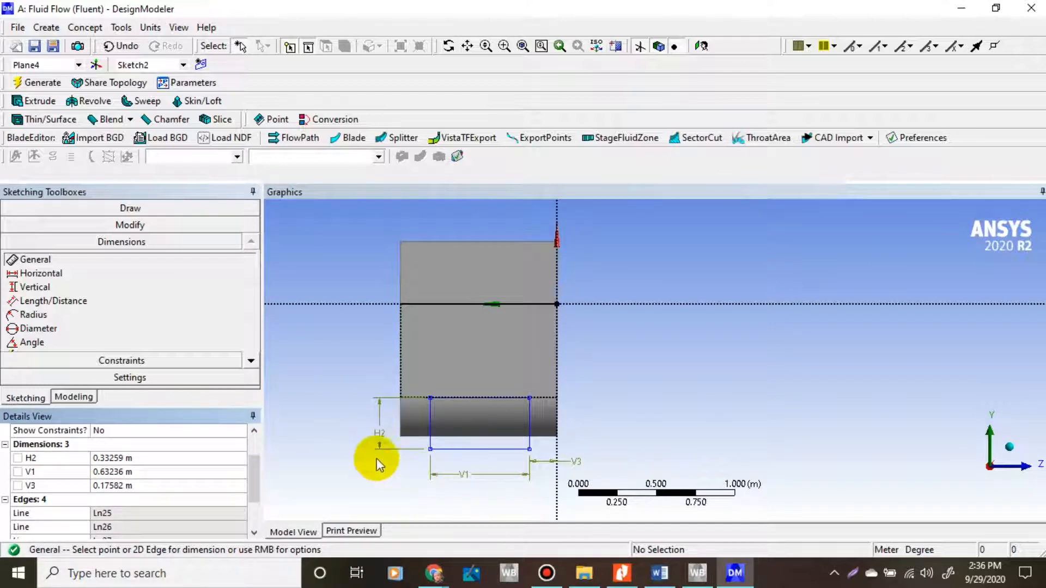
left_click(119, 459)
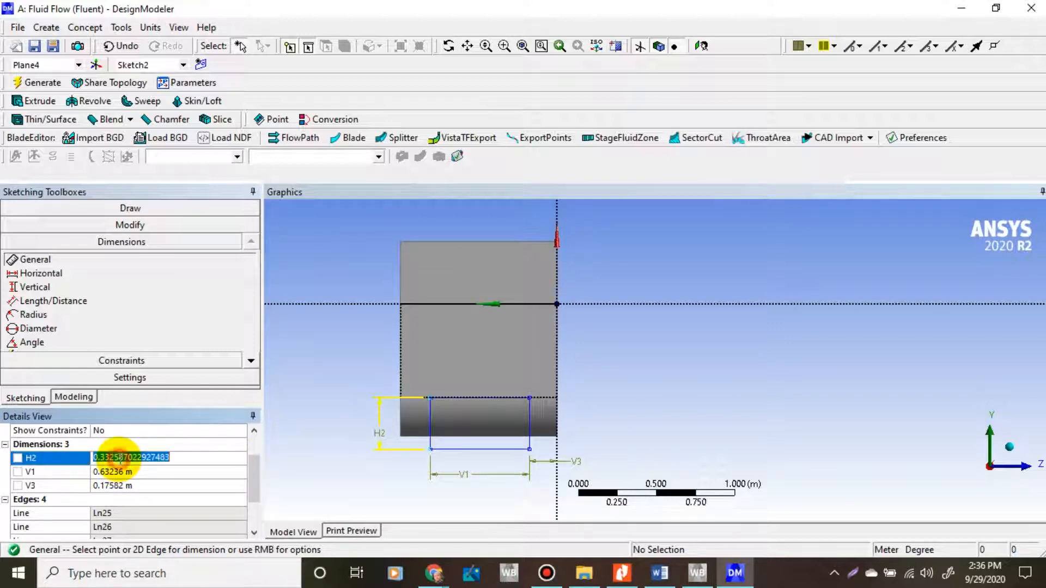
type("0.7")
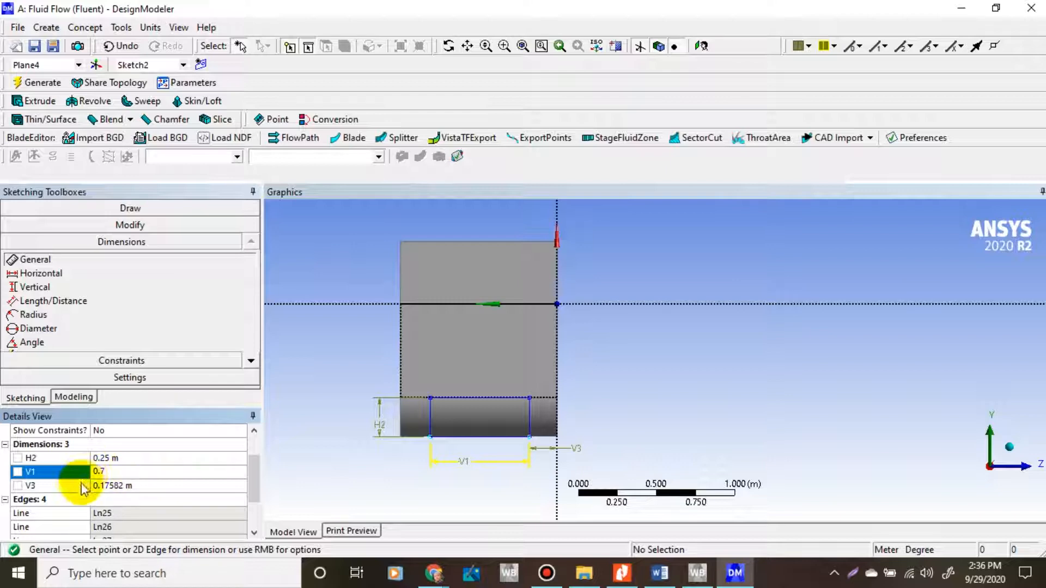
left_click(110, 487)
type("0.15")
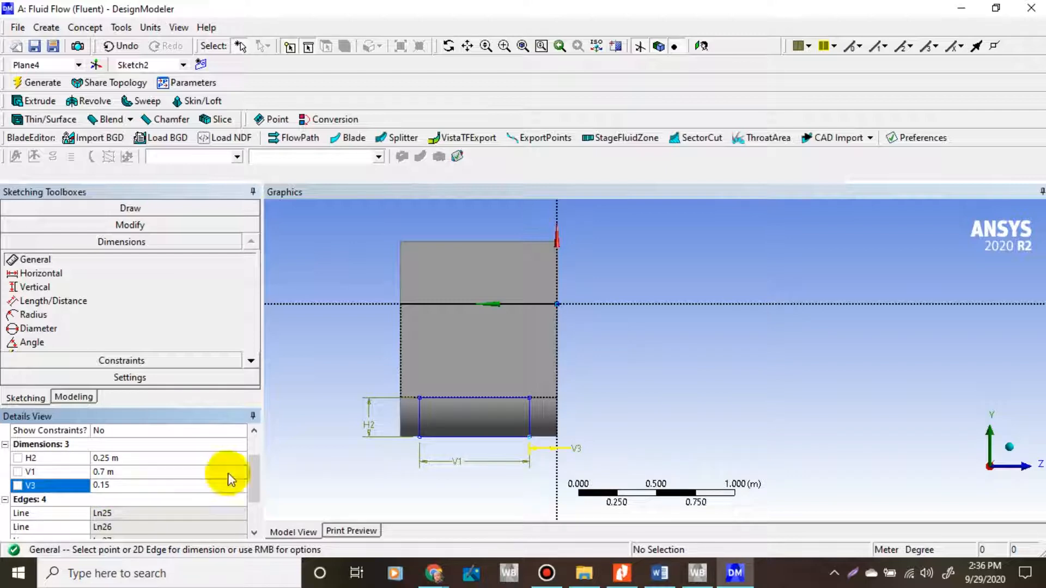
left_click(383, 477)
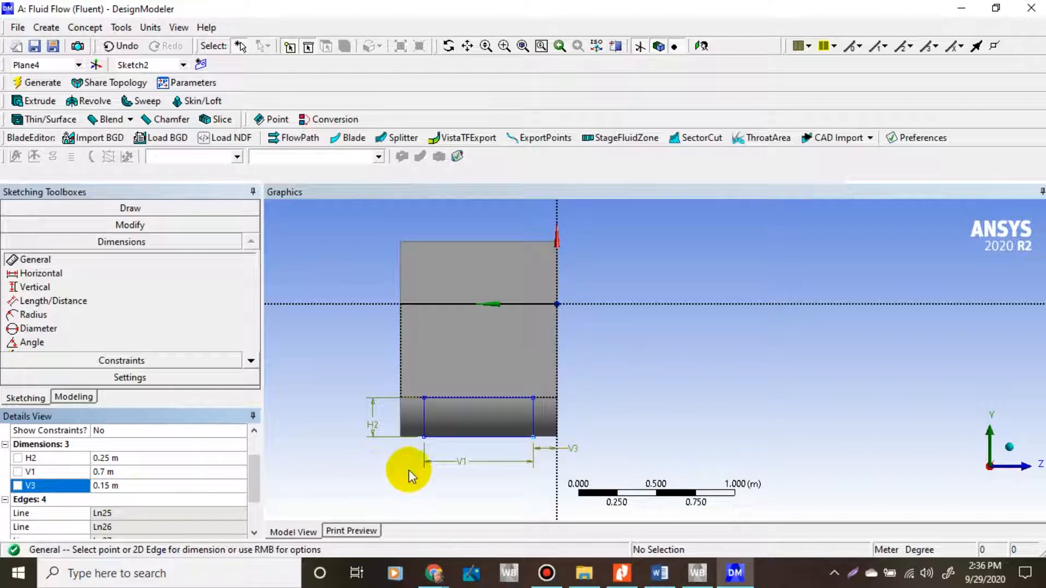
- Start an extrusion with Sketch2 applied as its geometry and the Cut Material operation
scroll(538, 437, "up", 3)
scroll(386, 444, "down", 3)
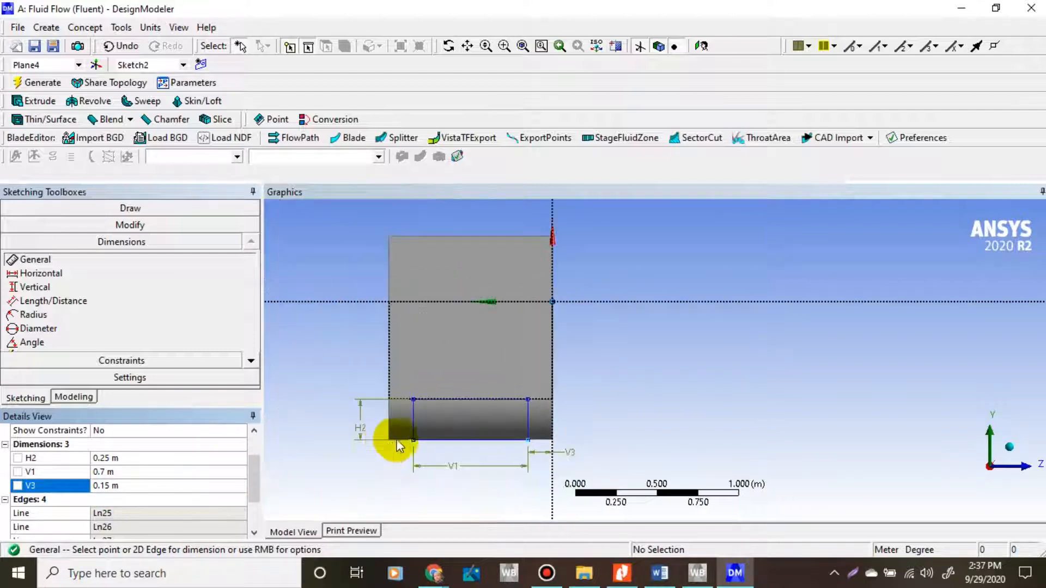
scroll(396, 446, "down", 2)
middle_click_drag(452, 424, 372, 444)
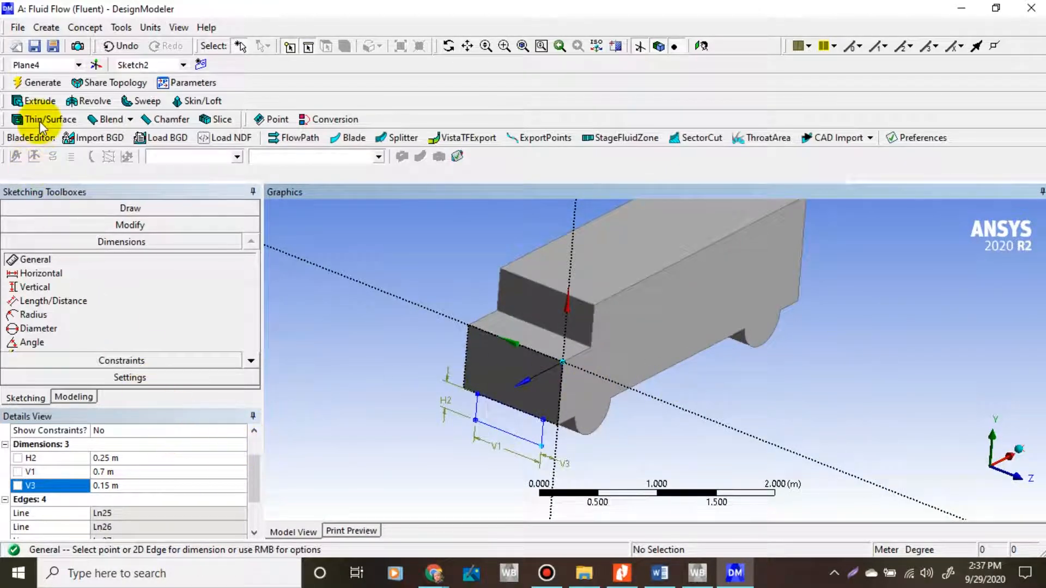
left_click(37, 102)
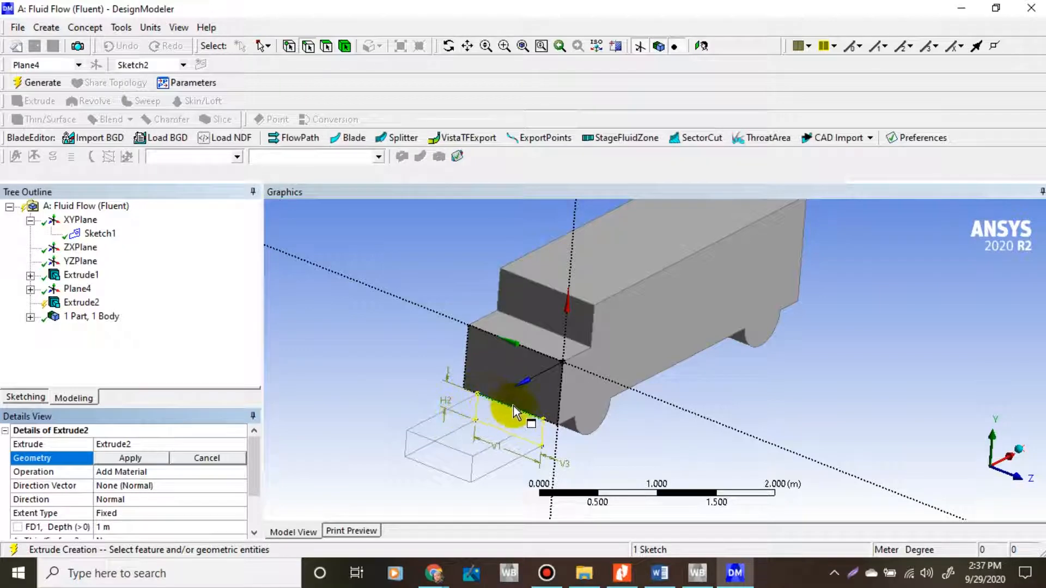
scroll(518, 413, "up", 2)
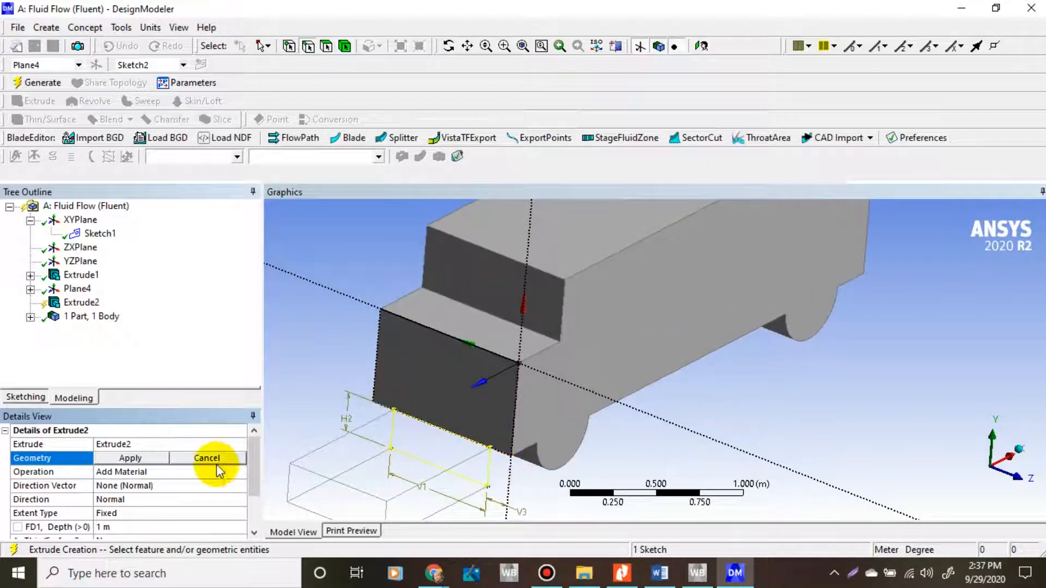
left_click(131, 458)
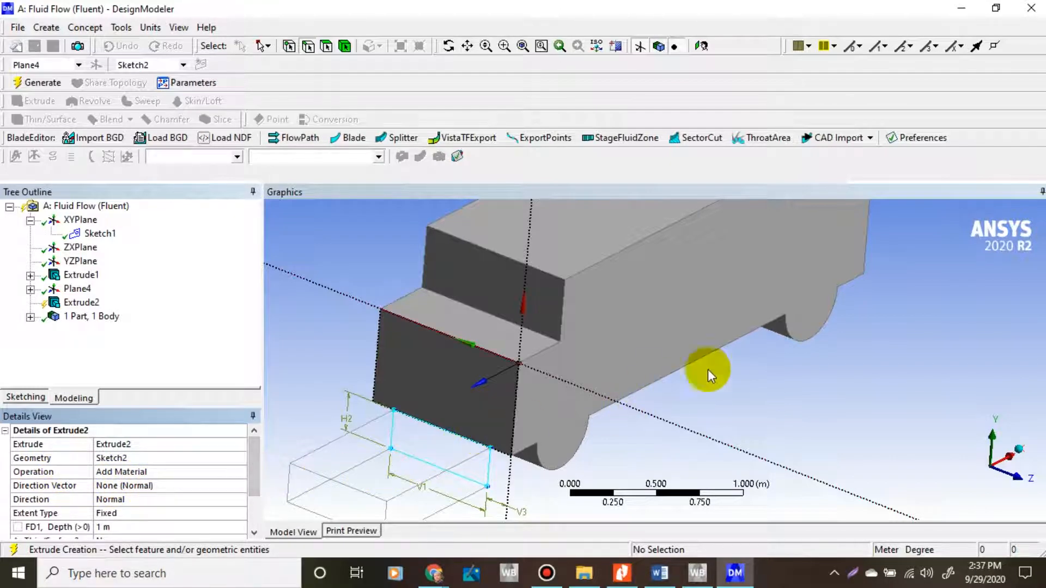
left_click(245, 472)
left_click(241, 472)
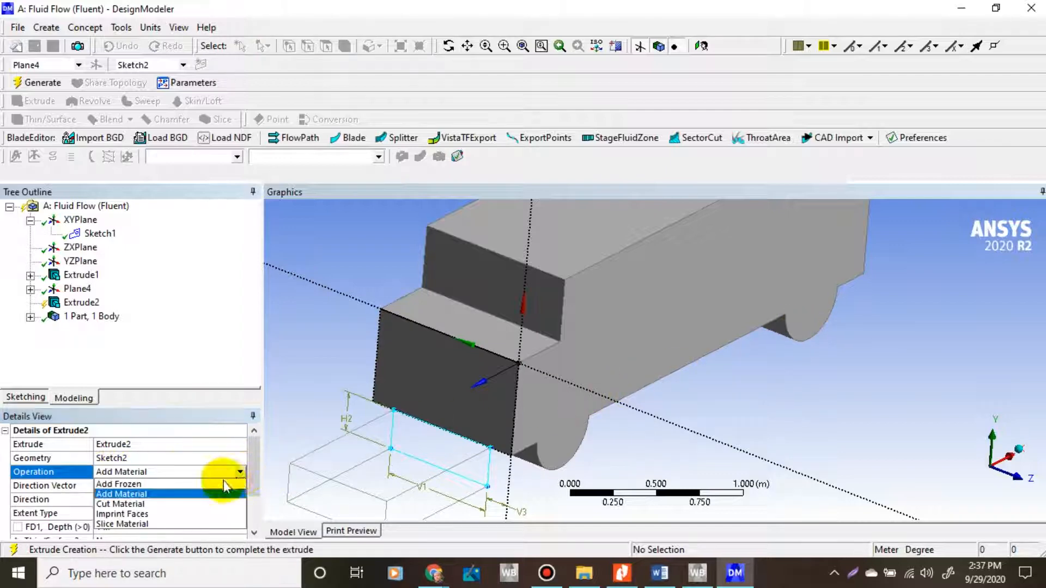
left_click(168, 504)
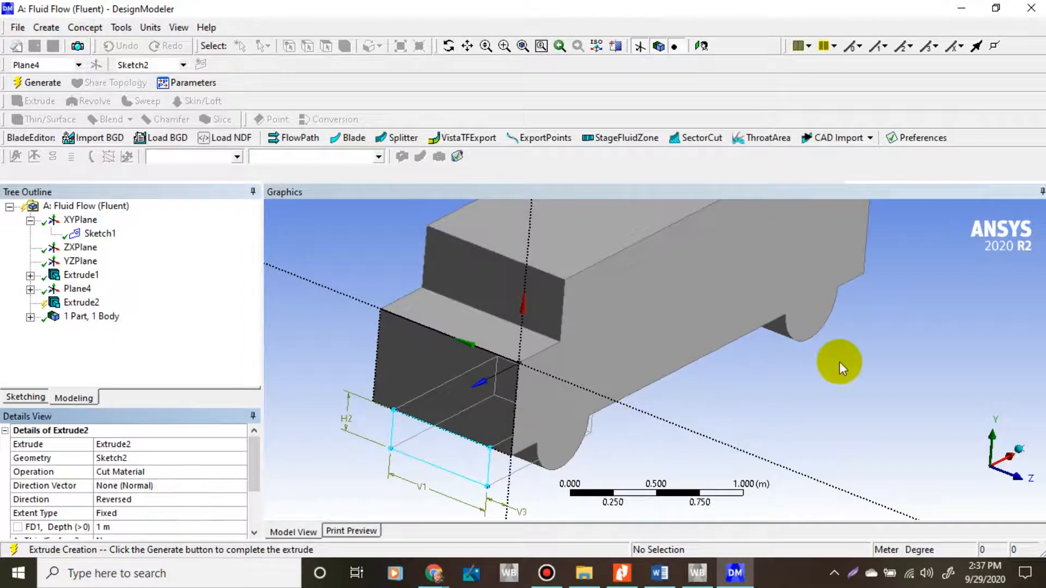
- Set the cut's extent type to Through All and generate it to remove the middle of both wheel cylinders
left_click_drag(256, 466, 262, 480)
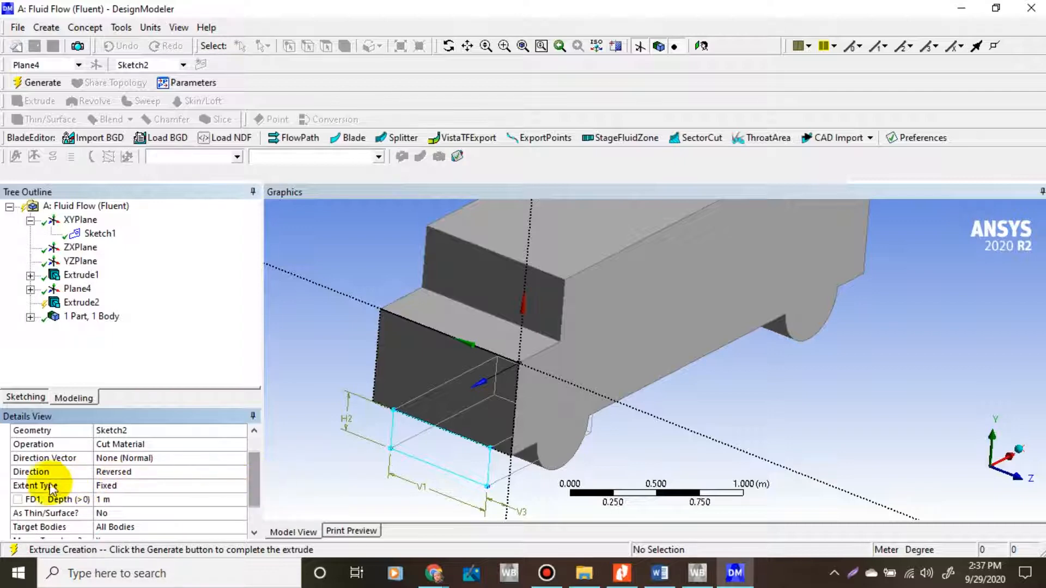
left_click(140, 485)
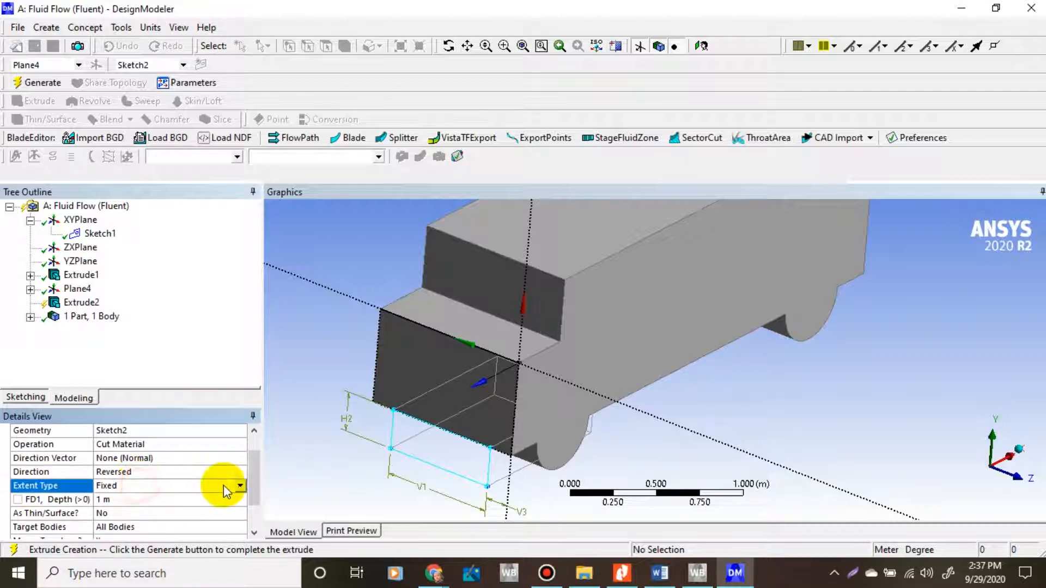
left_click(239, 485)
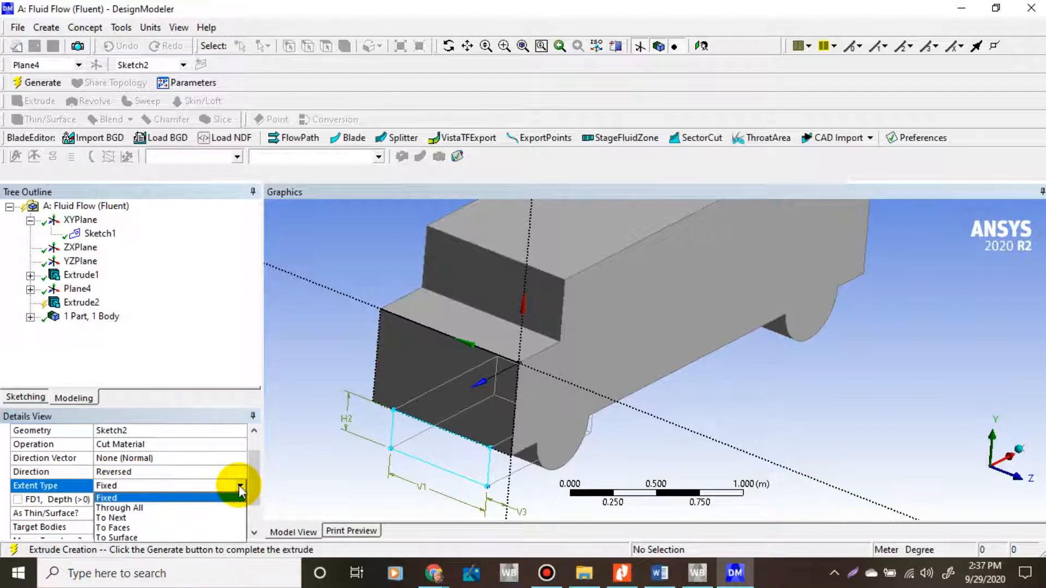
left_click(175, 509)
middle_click_drag(740, 407, 700, 374)
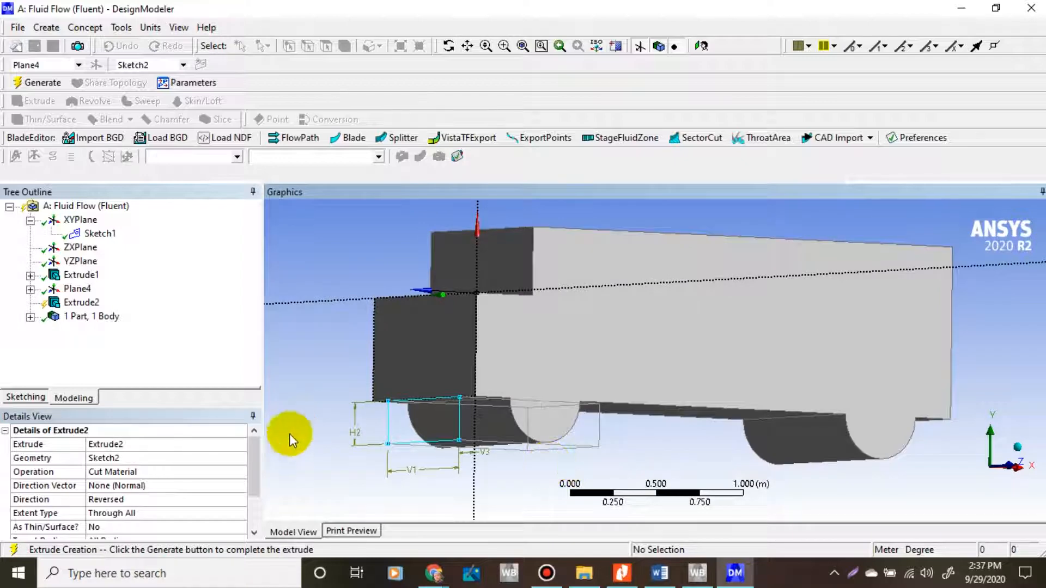
mouse_move(257, 453)
left_mouse_down()
mouse_move(252, 494)
mouse_move(253, 451)
left_mouse_up()
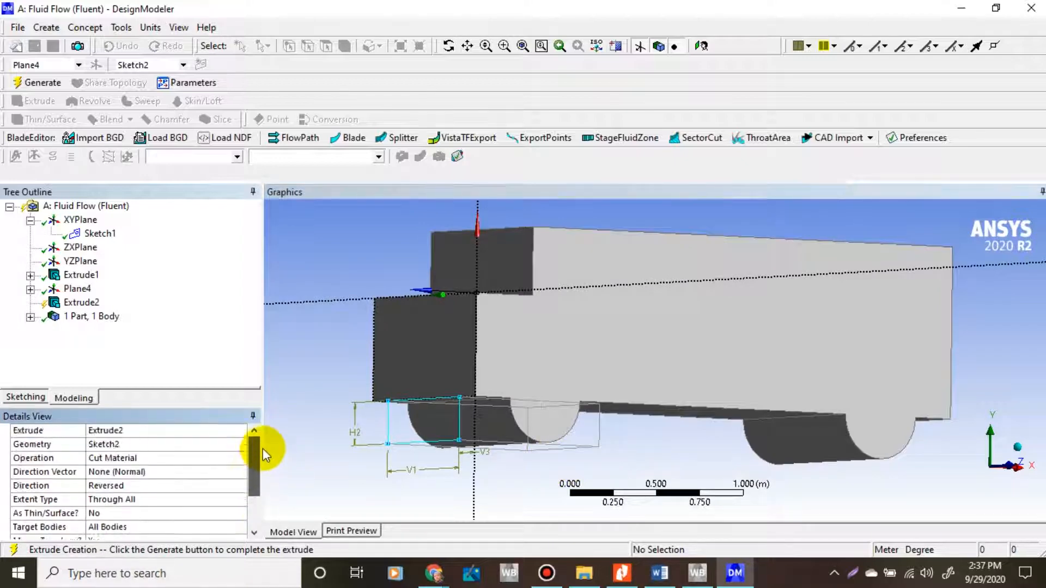
left_click(44, 82)
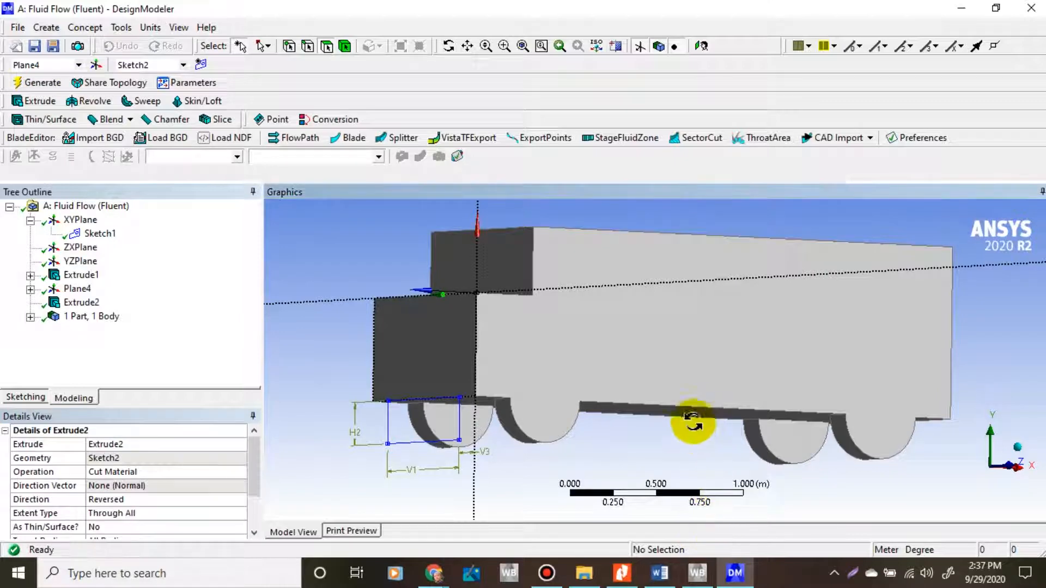
middle_click_drag(692, 421, 708, 453)
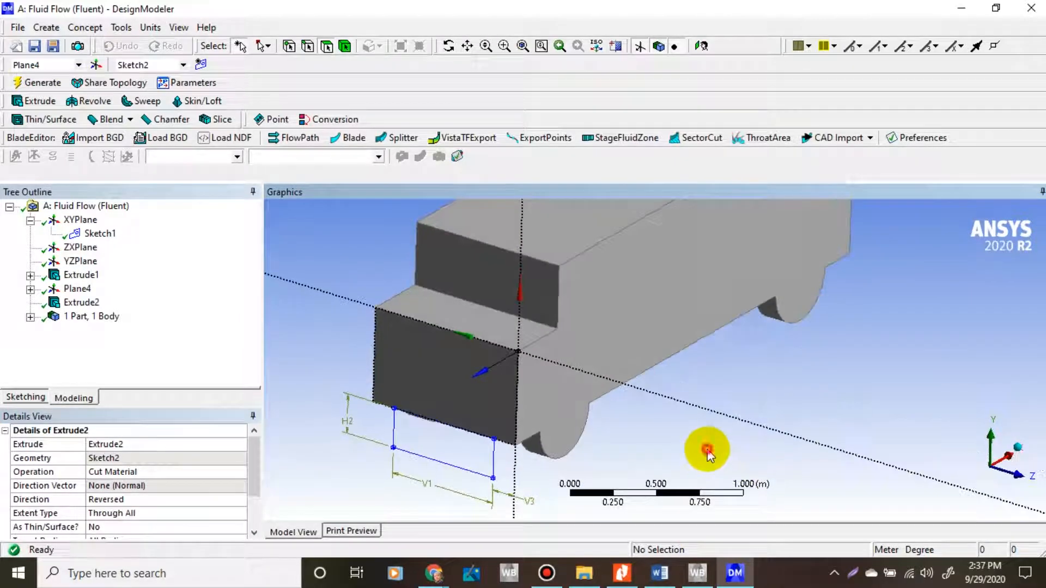
scroll(554, 455, "down", 2)
mouse_move(522, 474)
middle_mouse_down()
mouse_move(432, 416)
mouse_move(458, 481)
mouse_move(467, 422)
mouse_move(527, 470)
mouse_move(504, 526)
mouse_move(520, 478)
middle_mouse_up()
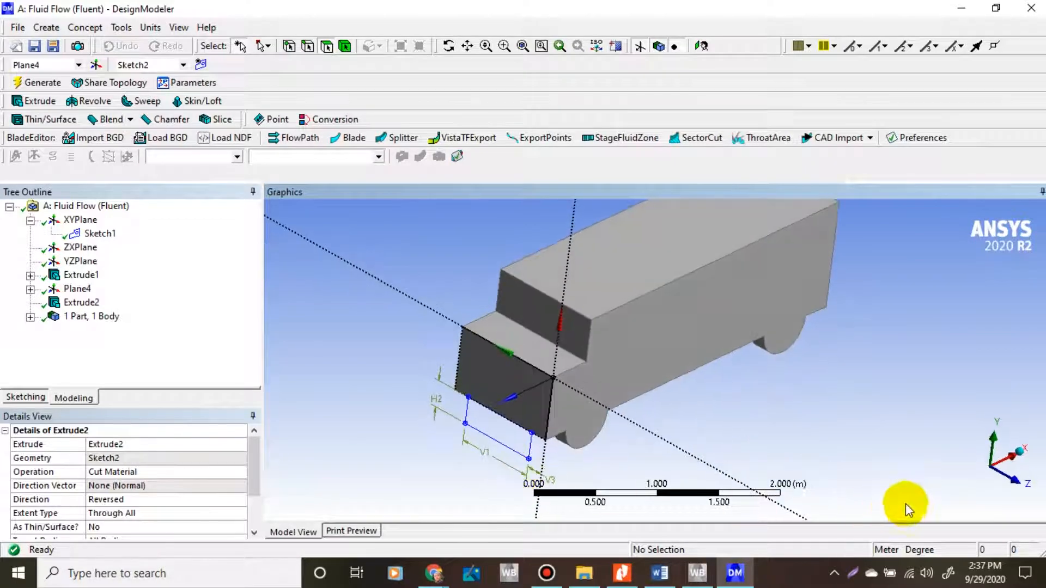
- Examine the car body and its separated wheels from the underside, the side and oblique angles
left_click(1003, 465)
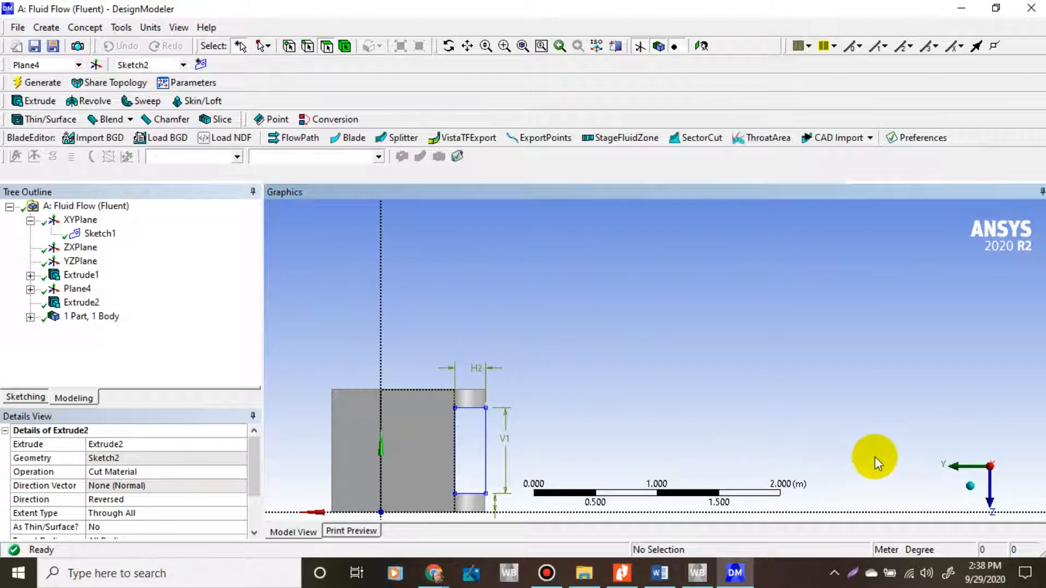
middle_click_drag(875, 457, 601, 464)
left_click(981, 483)
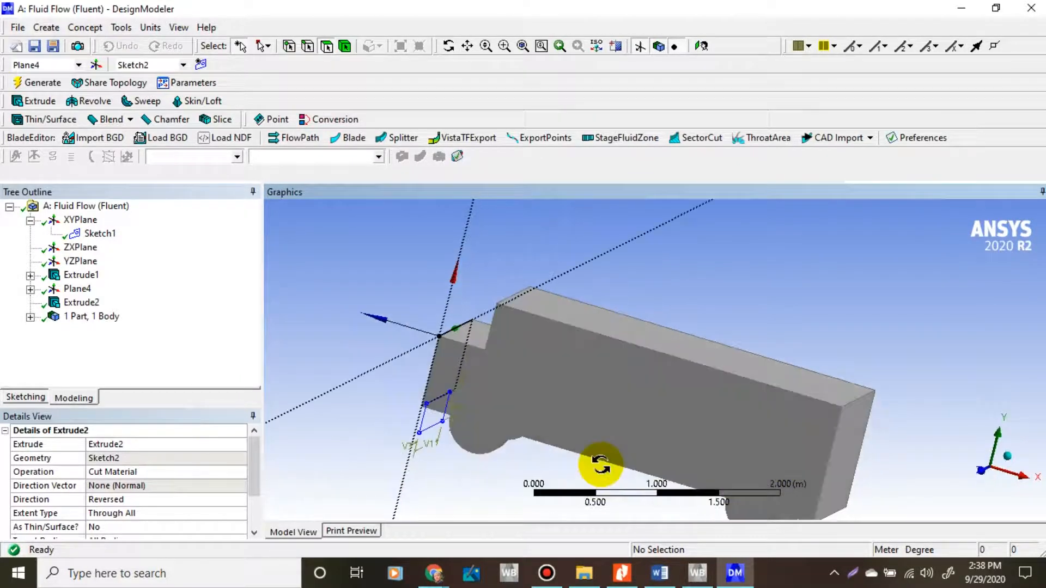
scroll(839, 452, "up", 2)
middle_click_drag(790, 453, 767, 465)
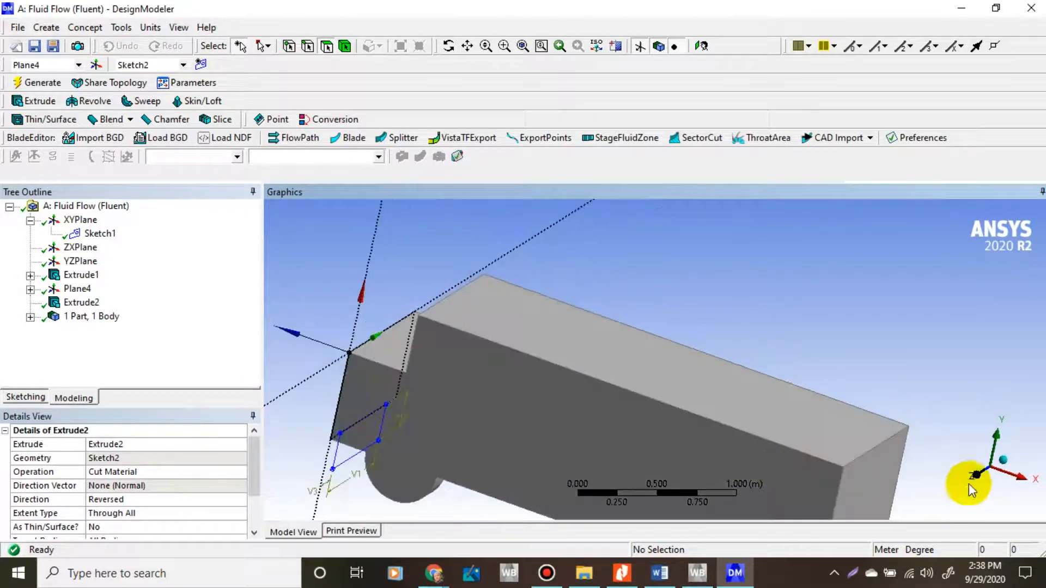
left_click(976, 479)
scroll(765, 411, "down", 3)
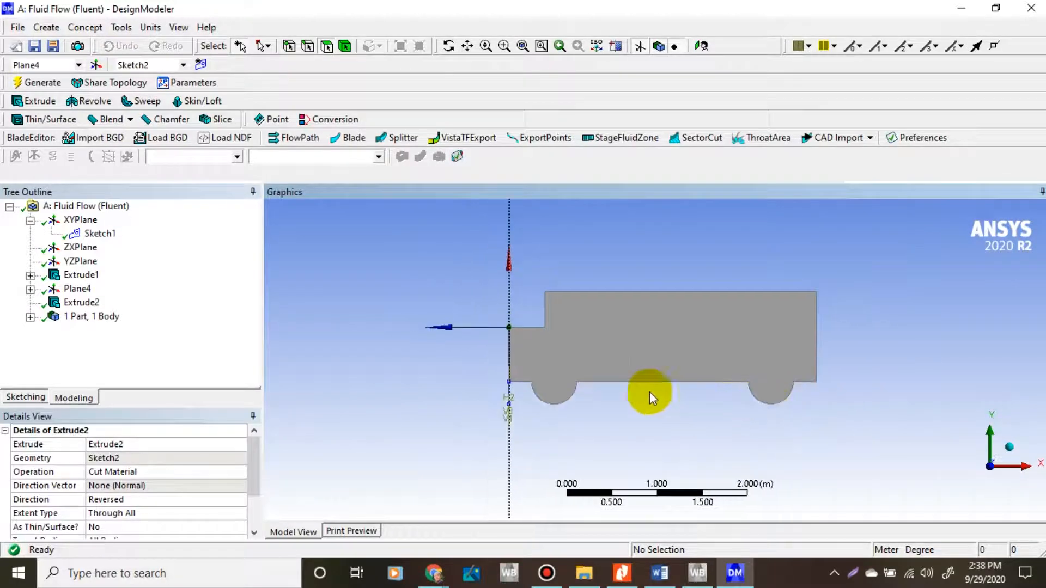
middle_click_drag(499, 384, 538, 410)
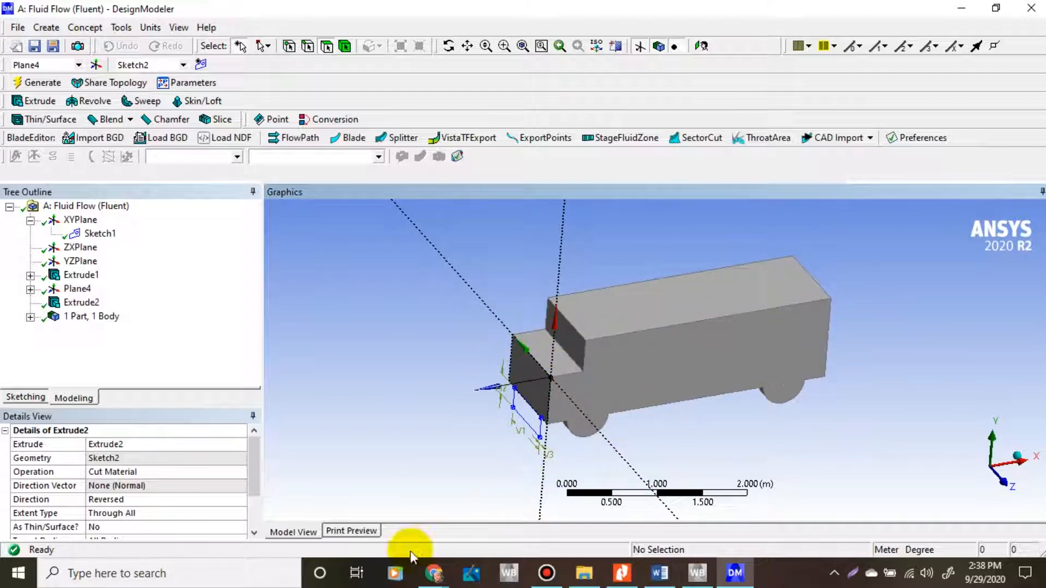
- Switch to Chrome and look through the "aerodinamik pada mobil" image results for examples of airflow around cars
mouse_move(434, 574)
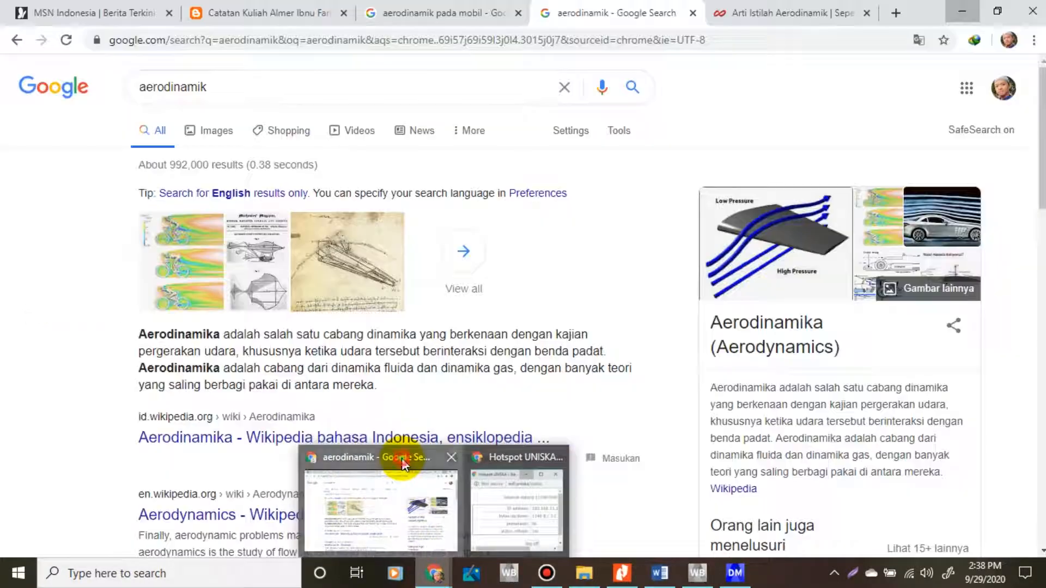
left_click(403, 463)
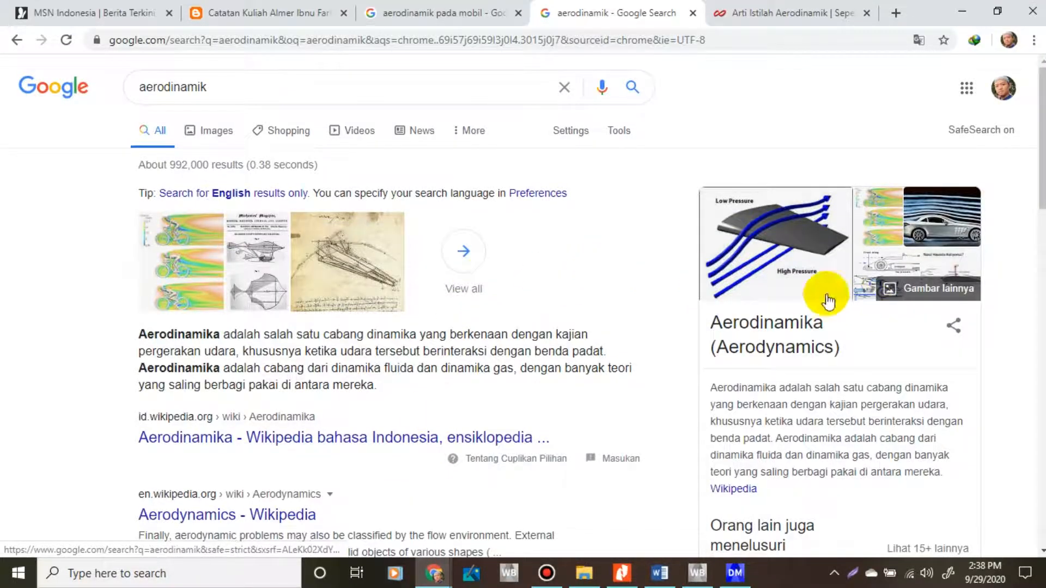
scroll(700, 327, "down", 5)
scroll(415, 198, "up", 5)
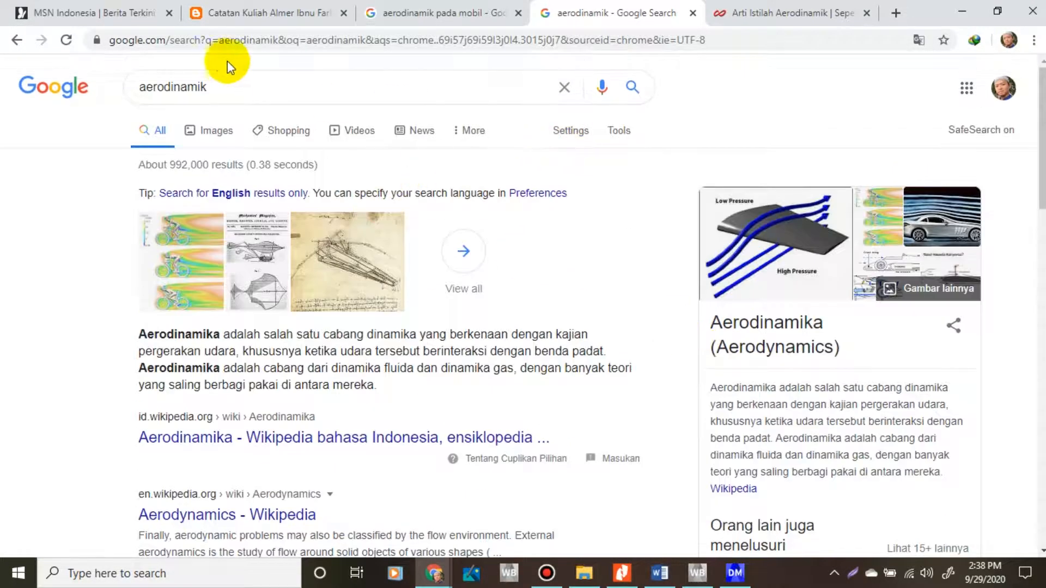
left_click(289, 15)
left_click(377, 17)
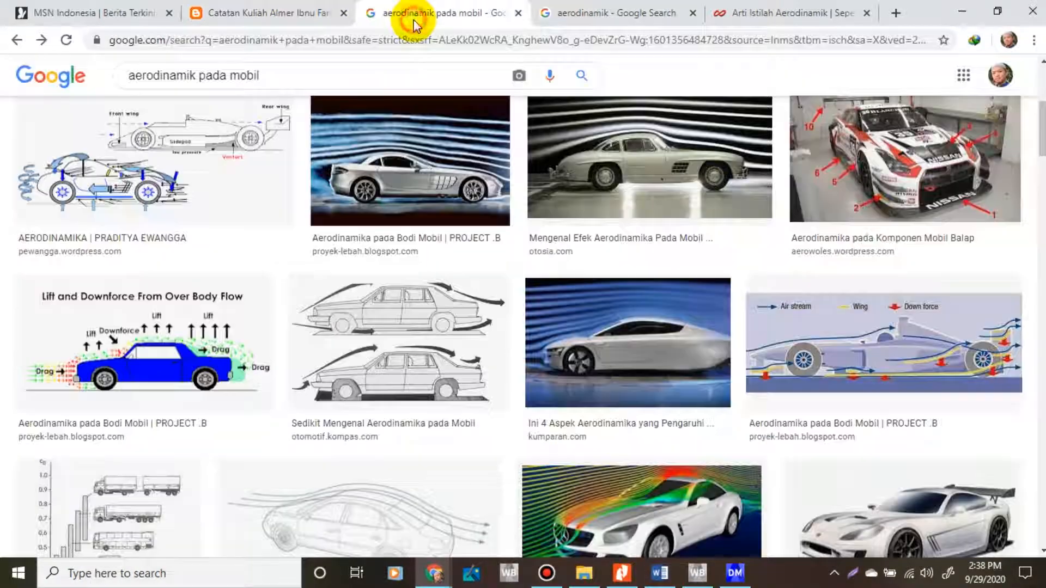
scroll(627, 229, "up", 4)
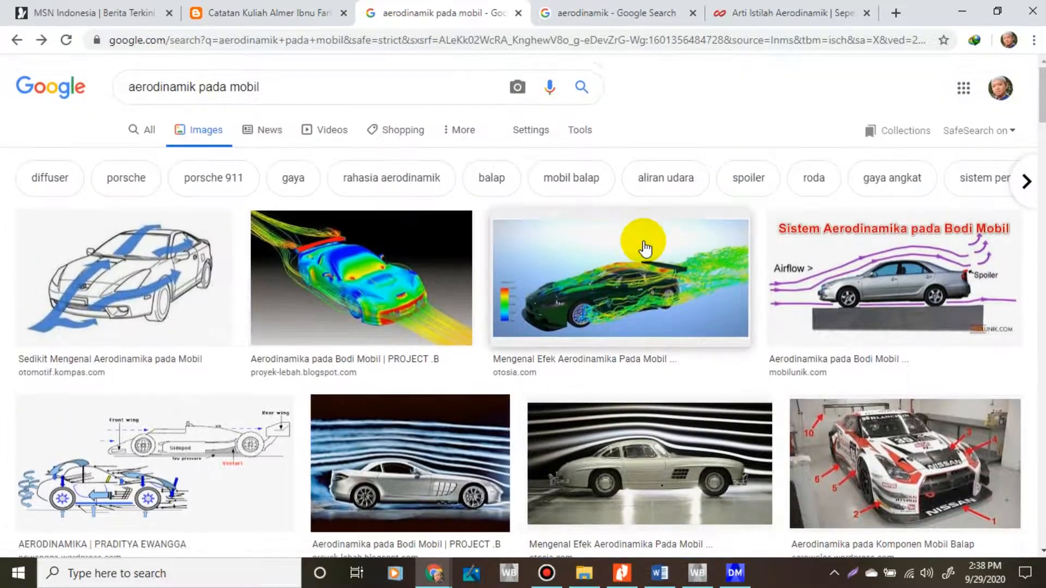
scroll(642, 240, "down", 3)
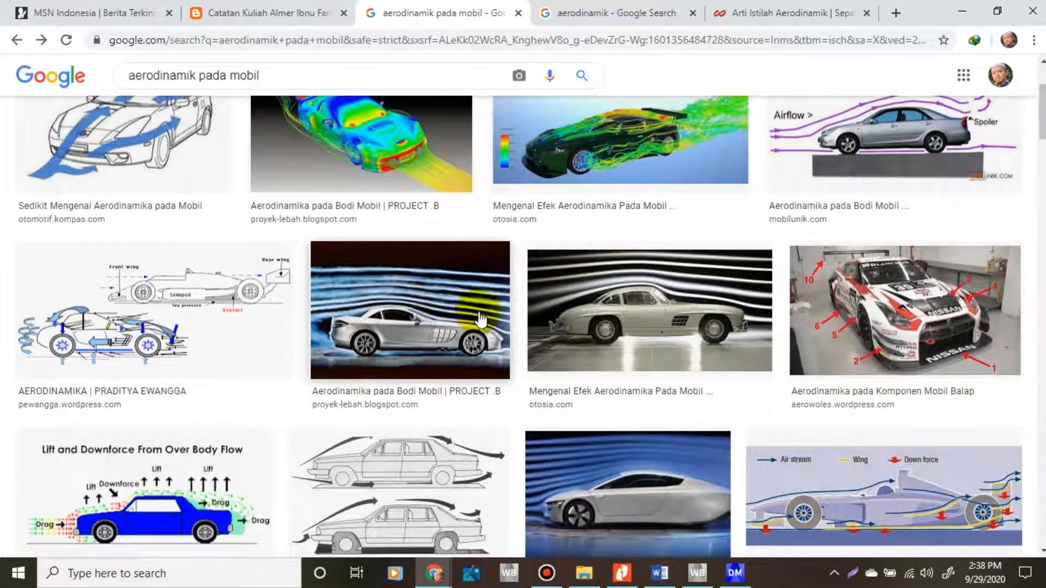
scroll(691, 208, "up", 2)
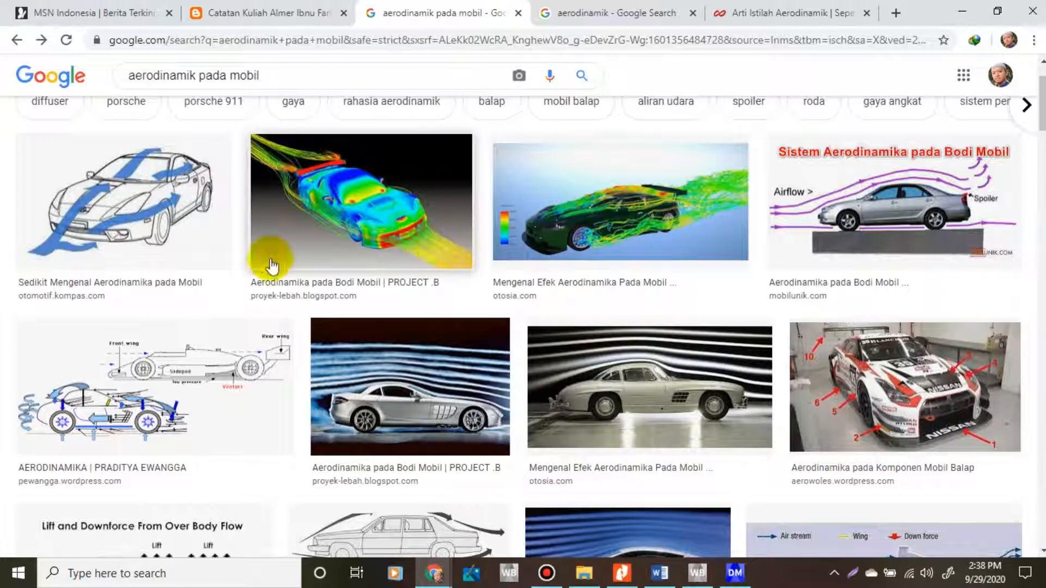
scroll(623, 403, "down", 2)
scroll(622, 381, "down", 6)
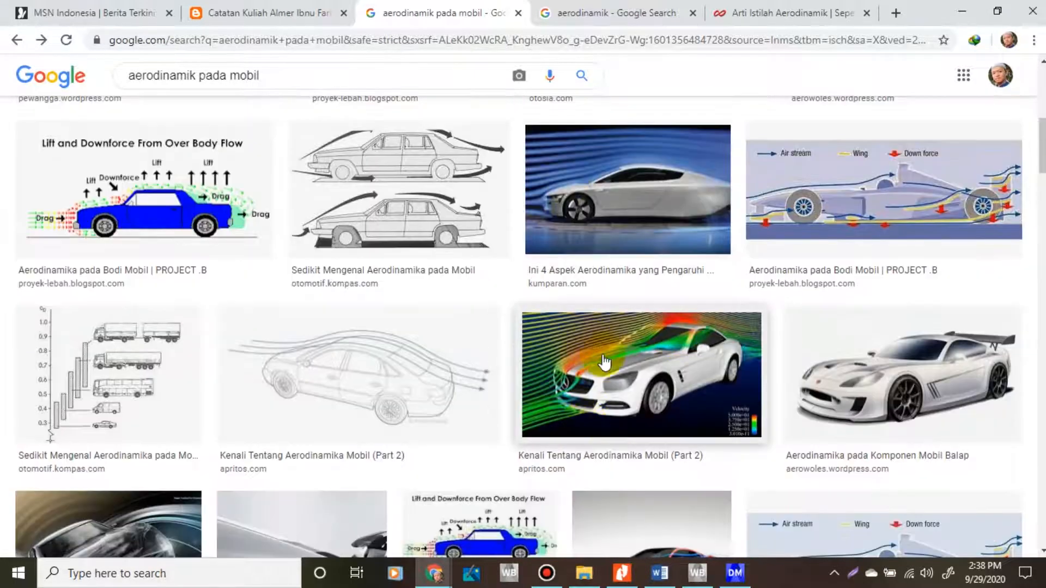
scroll(632, 382, "down", 3)
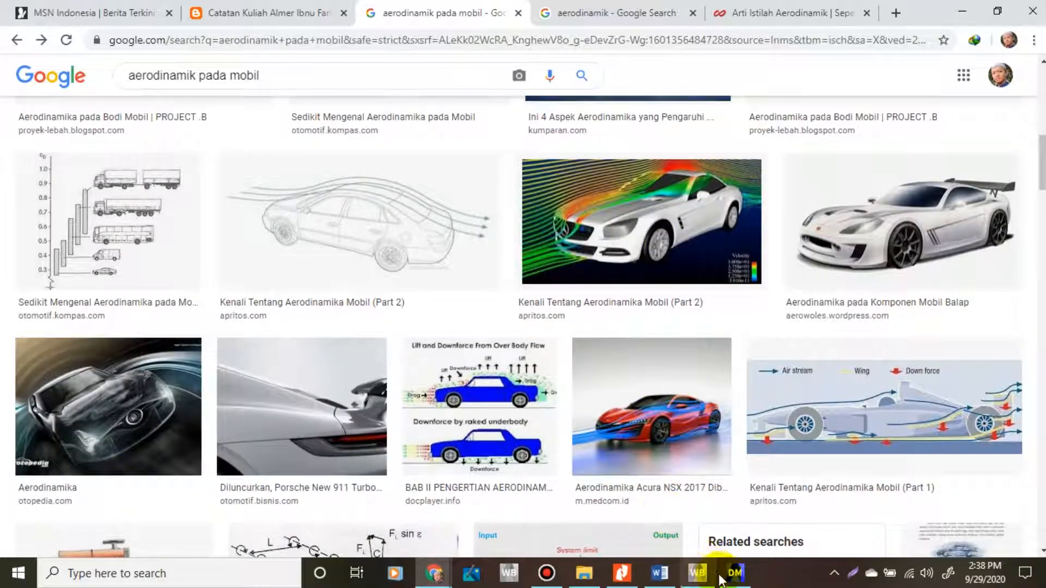
- Switch back to DesignModeler and start an Enclosure feature for the car body
left_click(734, 574)
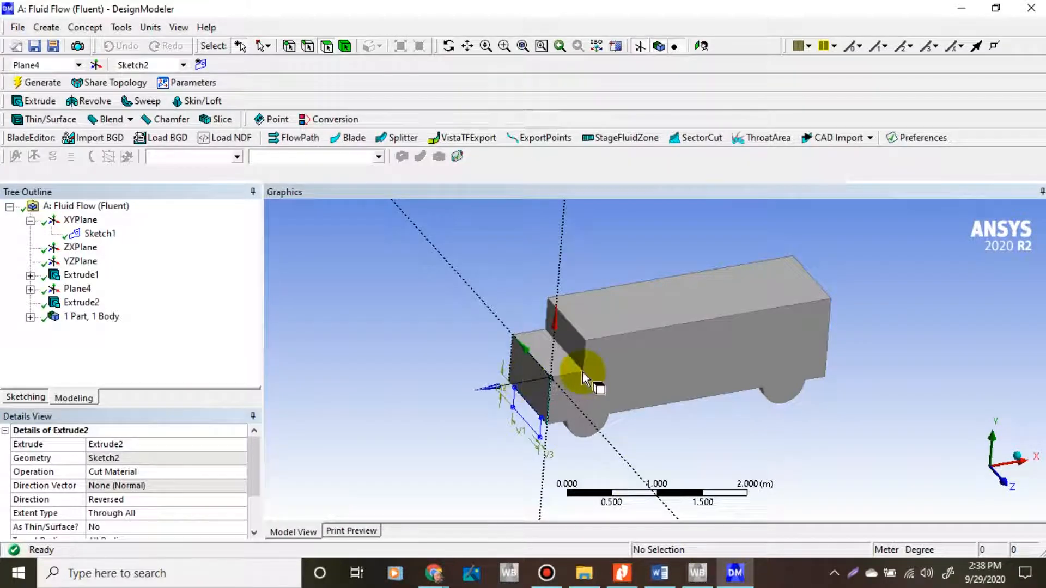
scroll(623, 326, "down", 2)
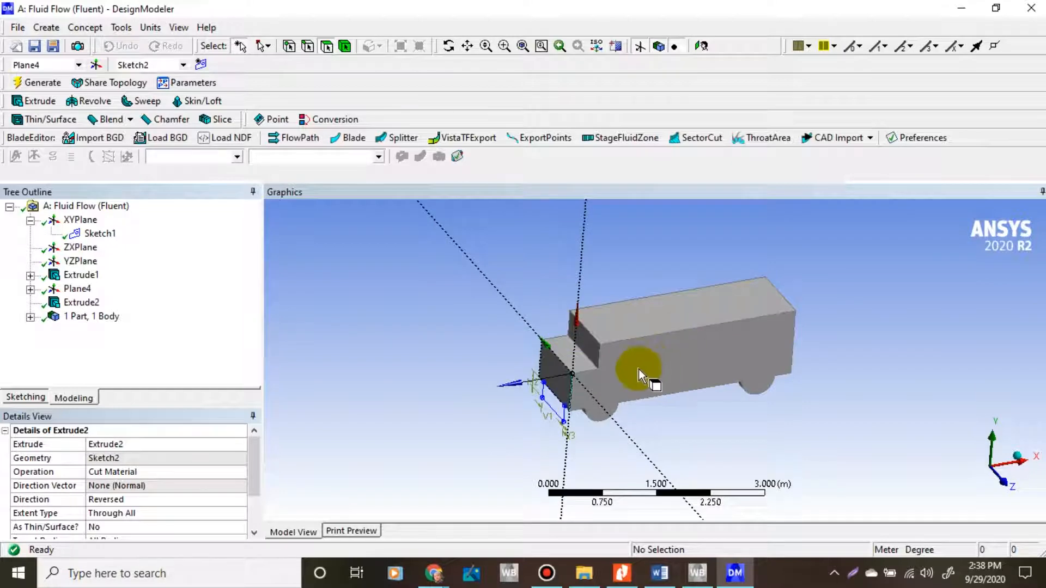
mouse_move(692, 394)
middle_mouse_down()
mouse_move(553, 336)
mouse_move(679, 404)
mouse_move(699, 400)
middle_mouse_up()
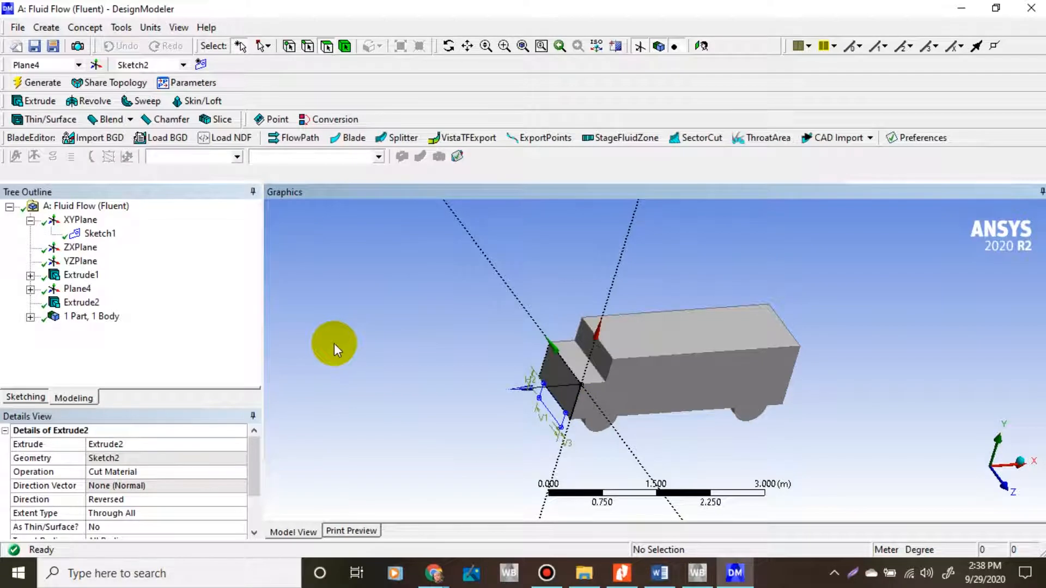
middle_click_drag(407, 379, 495, 367)
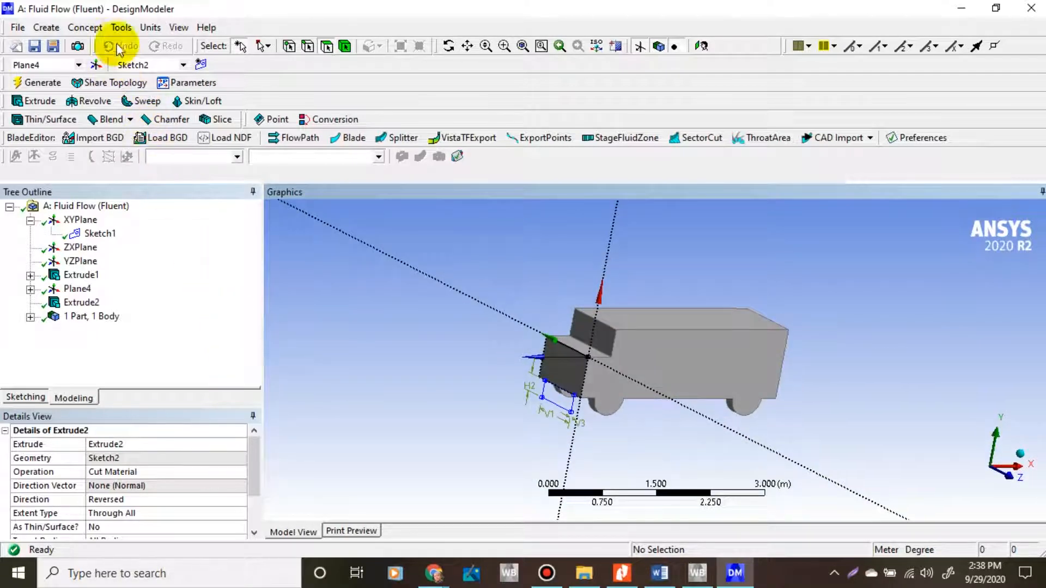
left_click(122, 27)
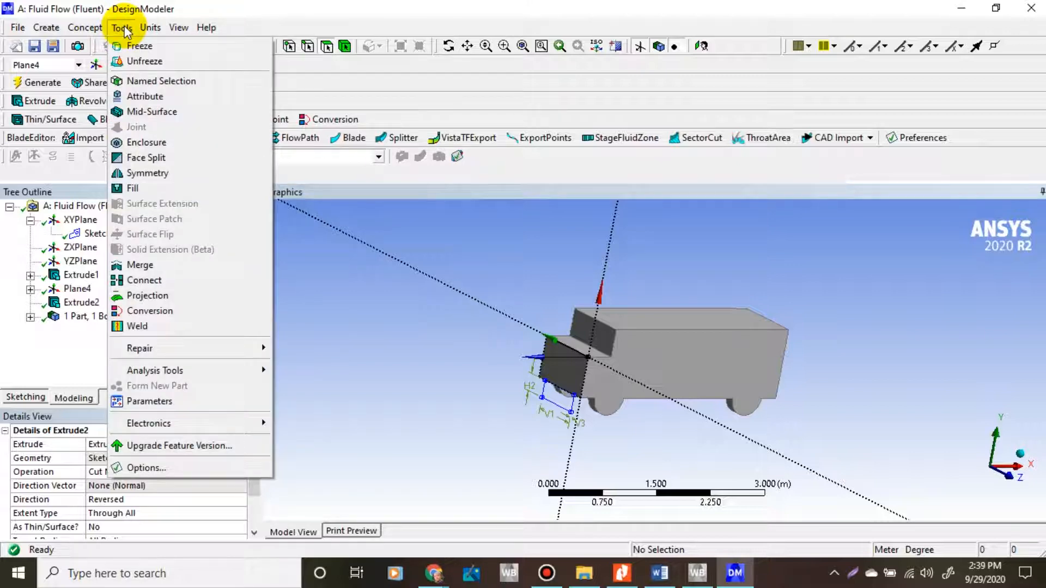
left_click(152, 145)
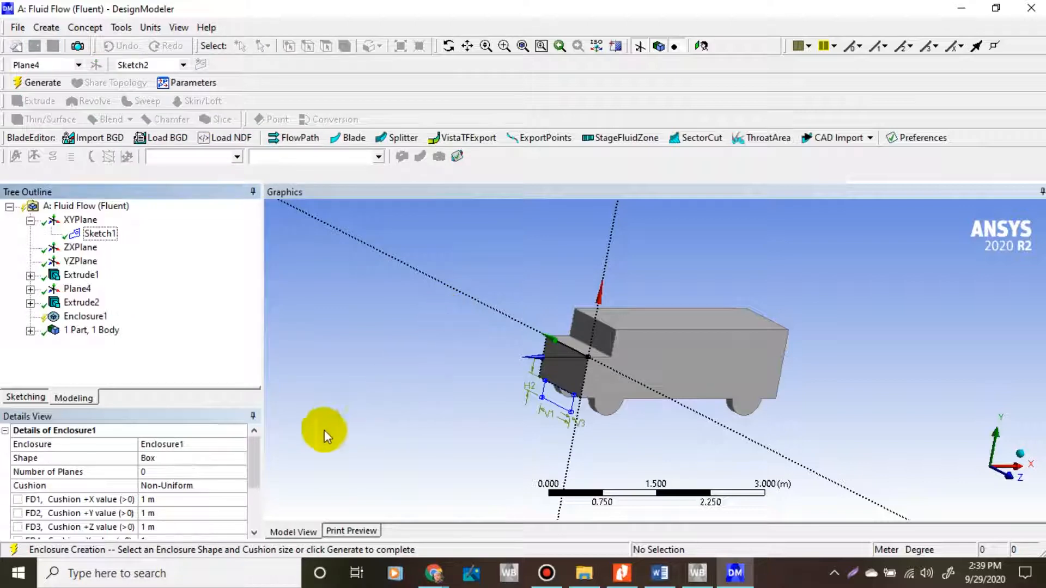
- Set the enclosure's +X cushion to 3 m and its -Y cushion to 0.3 m, and generate it
left_click_drag(251, 453, 257, 475)
mouse_move(416, 425)
middle_mouse_down()
mouse_move(437, 424)
mouse_move(428, 434)
middle_mouse_up()
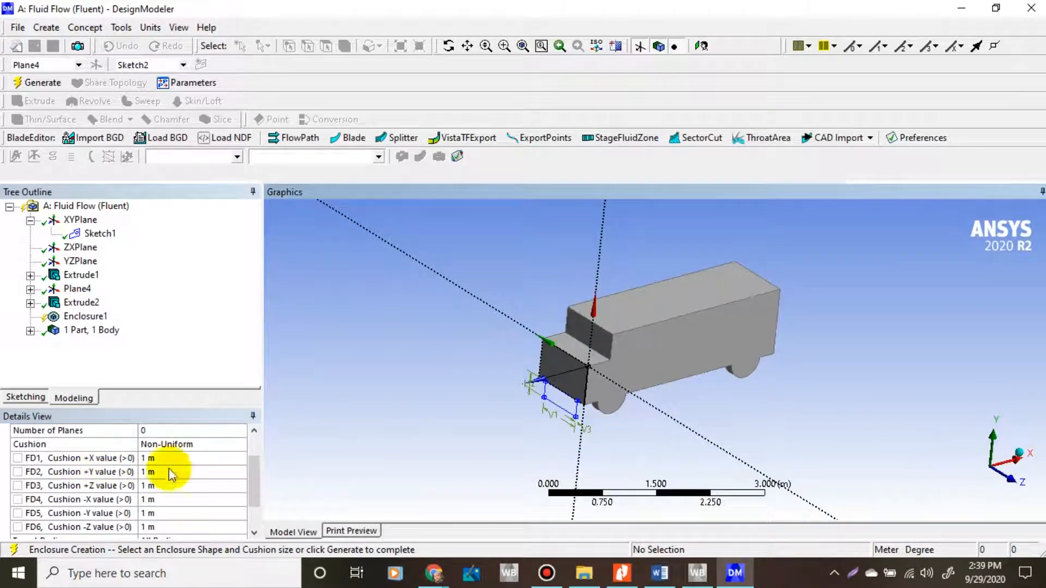
left_click(146, 458)
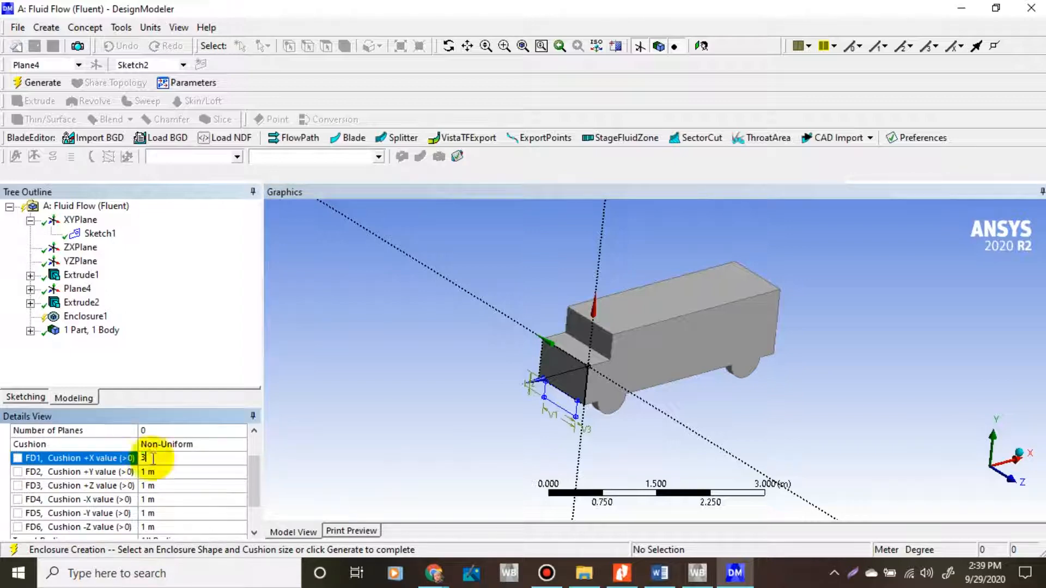
type("3")
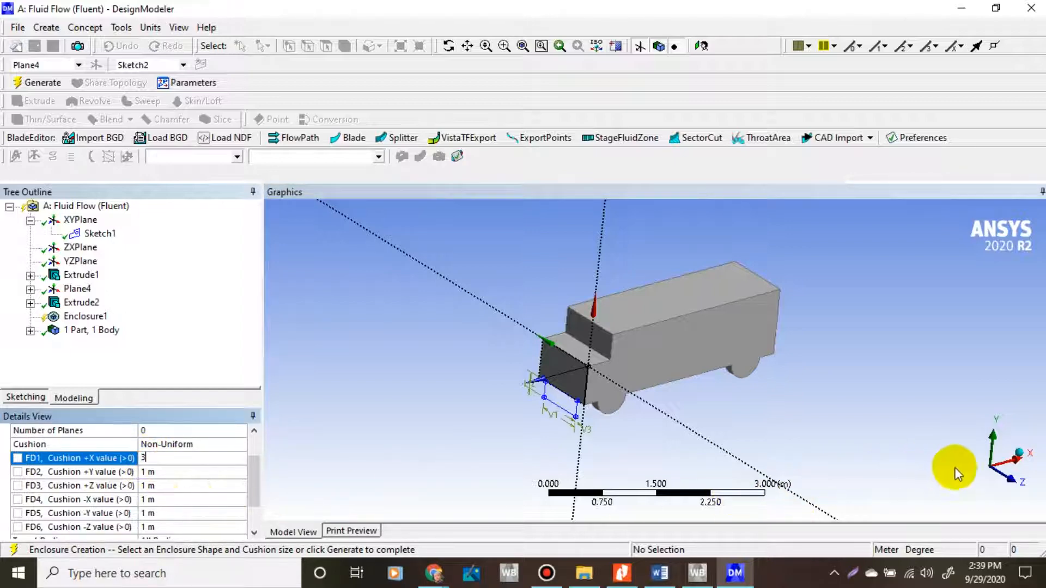
left_click(147, 514)
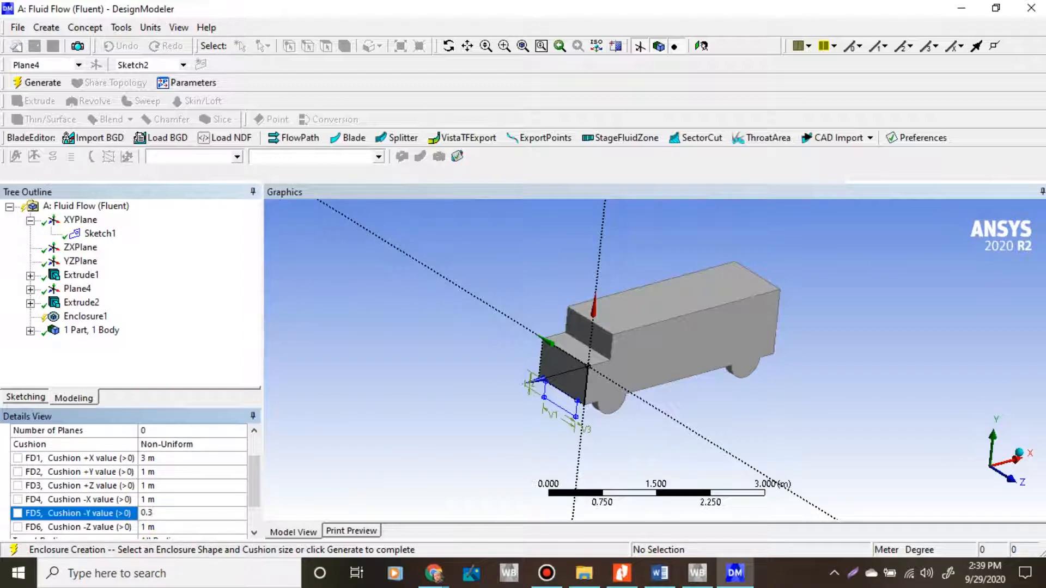
left_click_drag(255, 497, 254, 490)
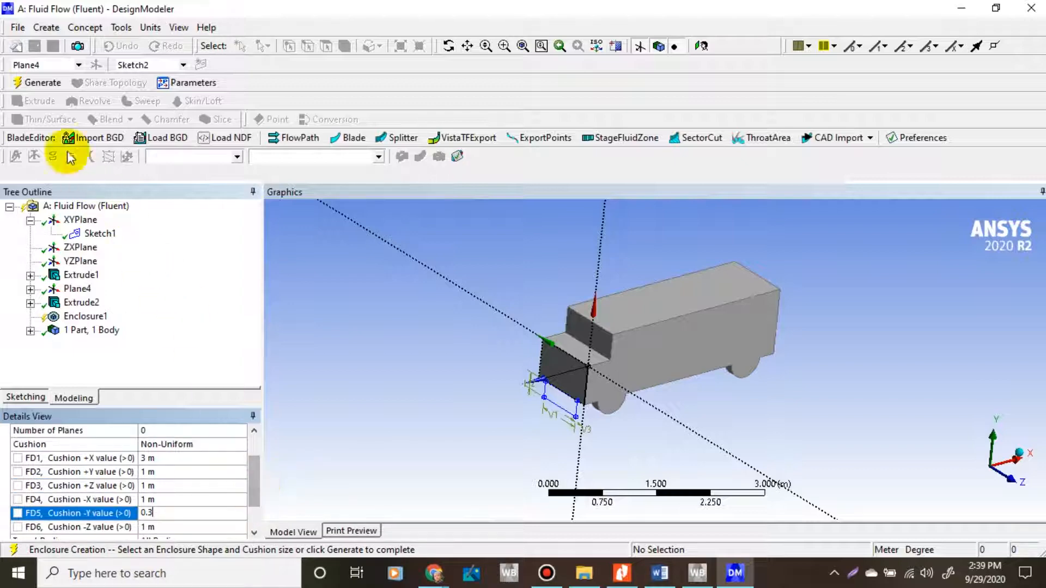
left_click(39, 83)
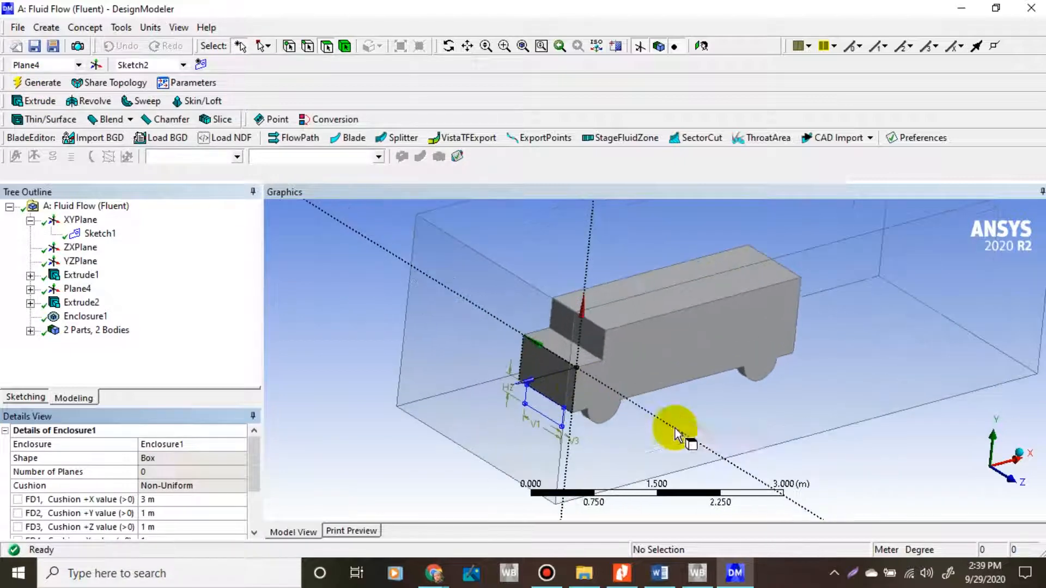
- Examine the enclosure's clearance around the car from several angles, review its cushion values, and select its top face
left_click(1011, 490)
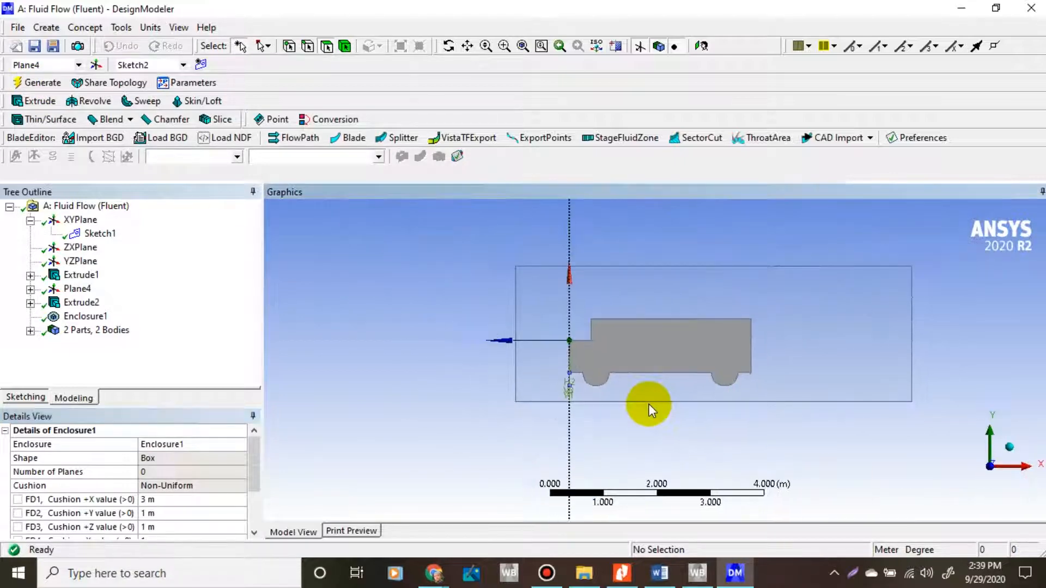
middle_click_drag(649, 404, 654, 427)
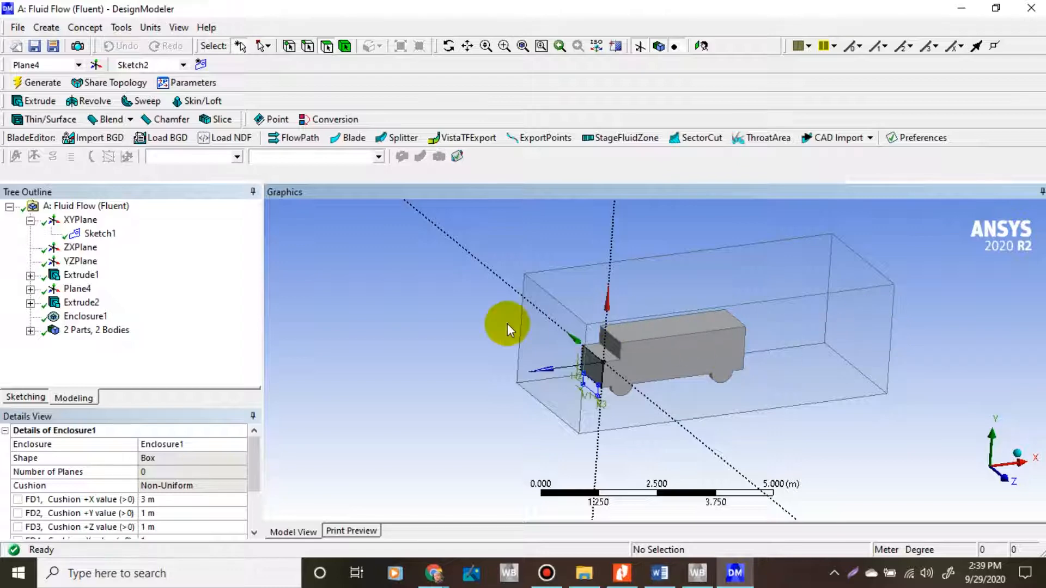
middle_click_drag(583, 439, 771, 422)
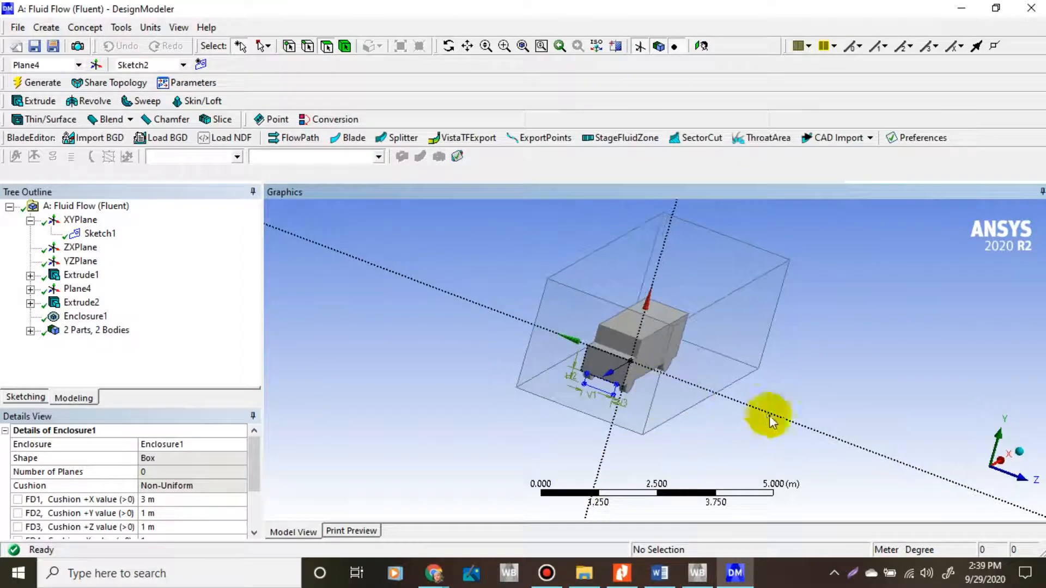
middle_click_drag(553, 415, 534, 406)
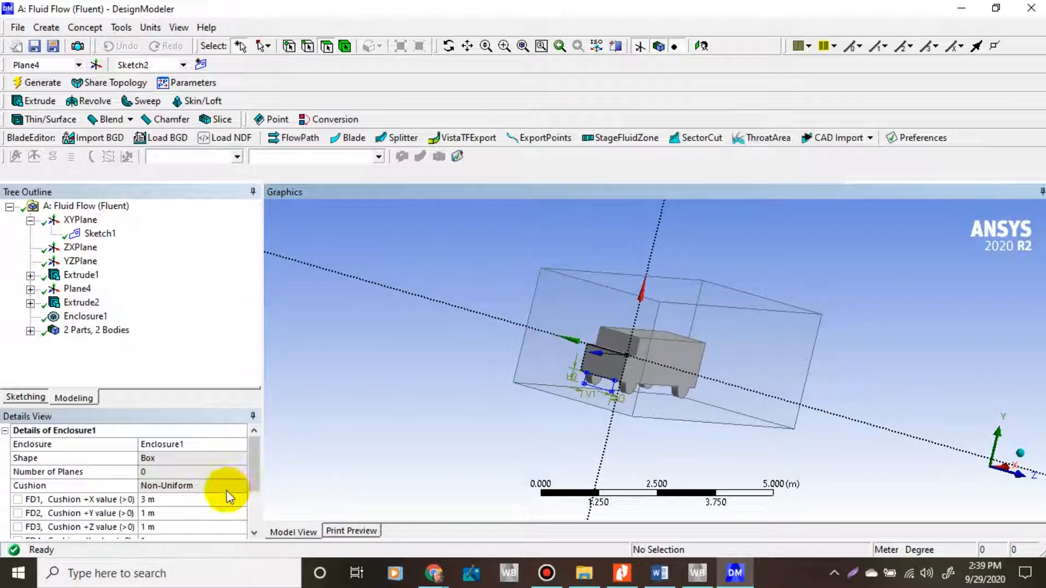
left_click_drag(259, 476, 259, 492)
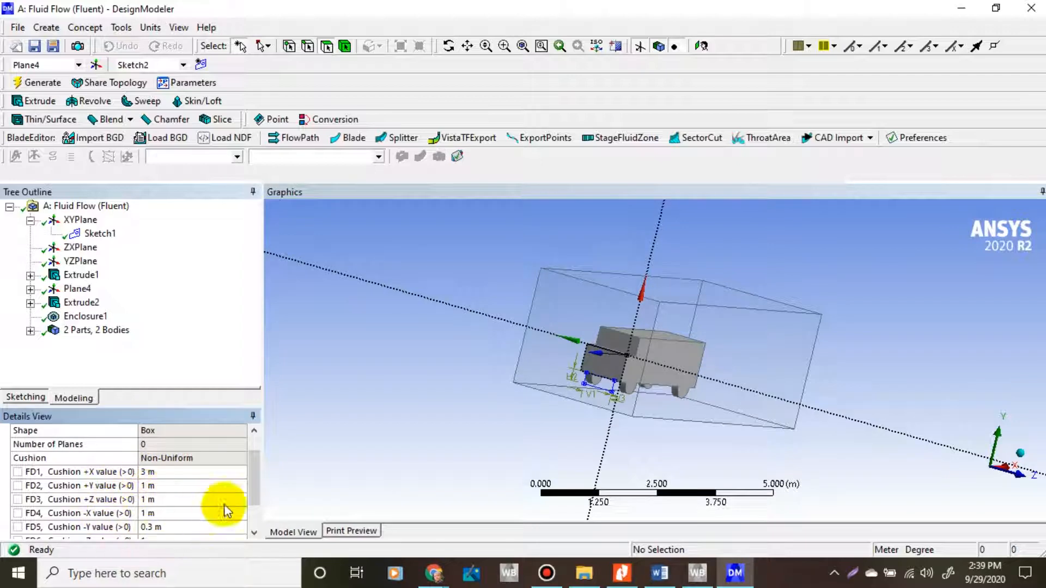
left_click_drag(257, 488, 257, 506)
scroll(635, 369, "down", 2)
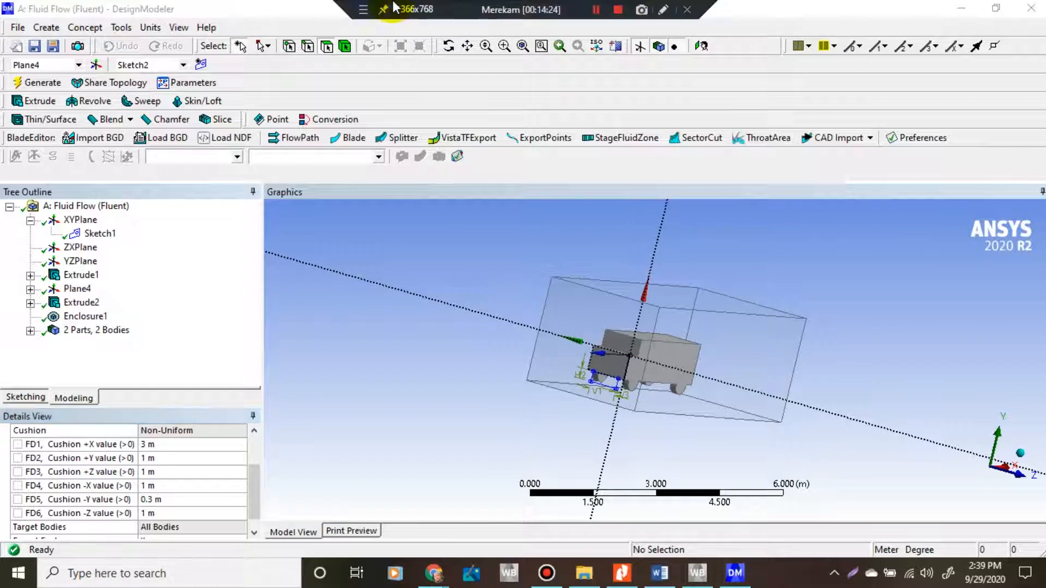
middle_click_drag(820, 370, 760, 386)
scroll(760, 386, "down", 2)
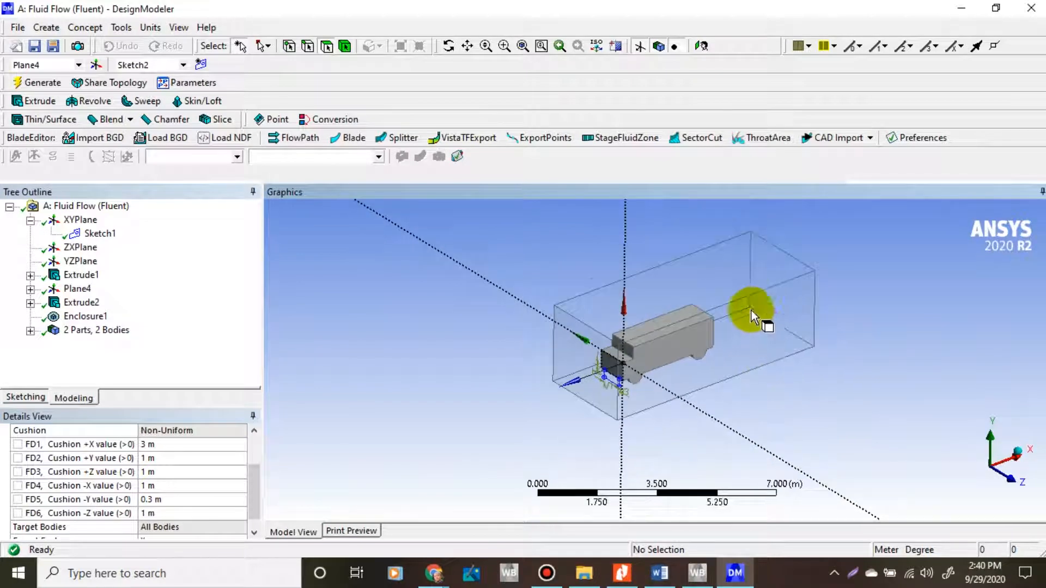
scroll(751, 310, "up", 1)
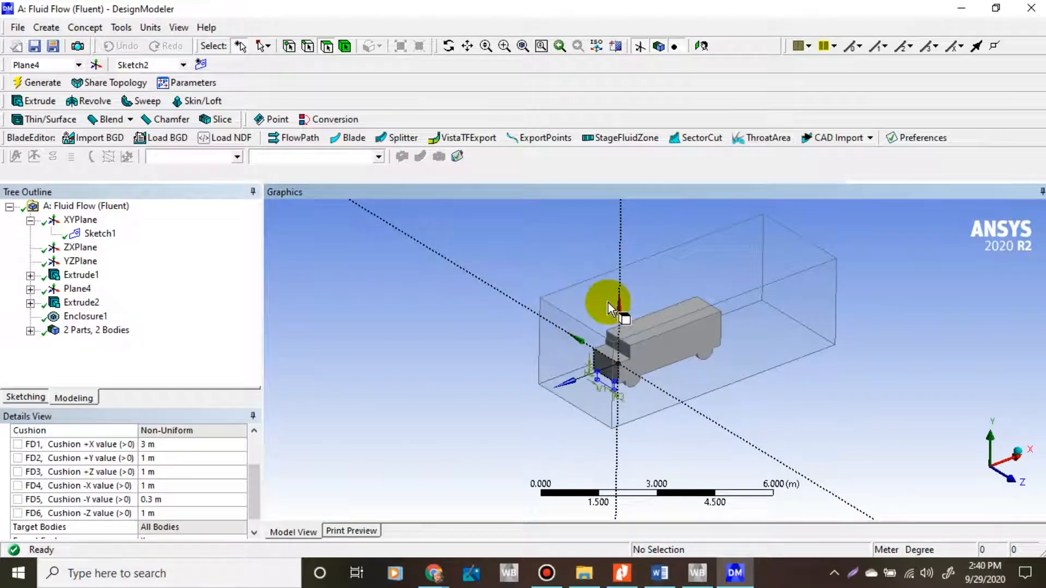
left_click(738, 270)
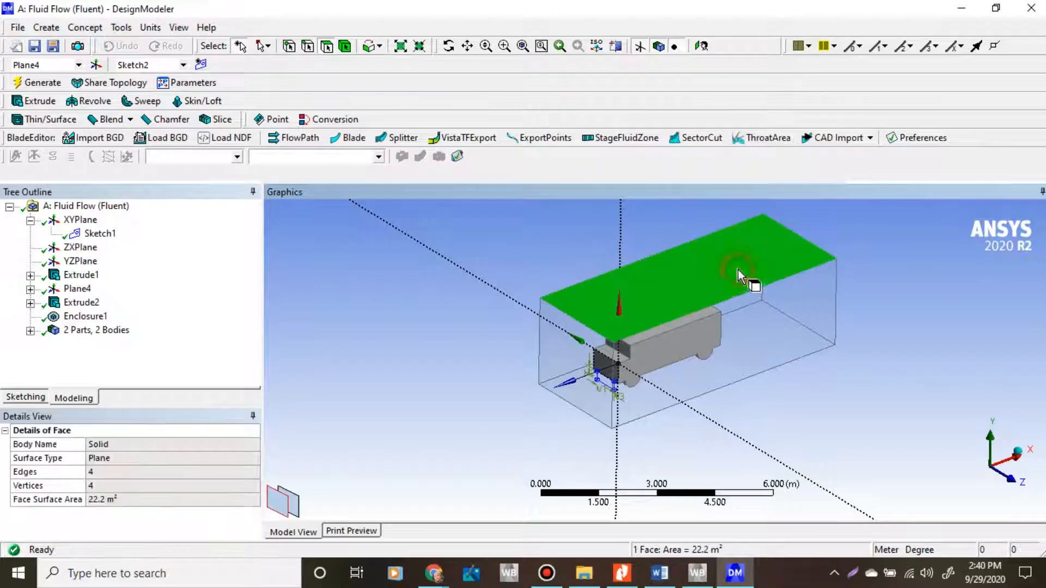
- Start a Boolean feature from the model with the enclosure and car, and set its operation to Subtract
left_click(831, 419)
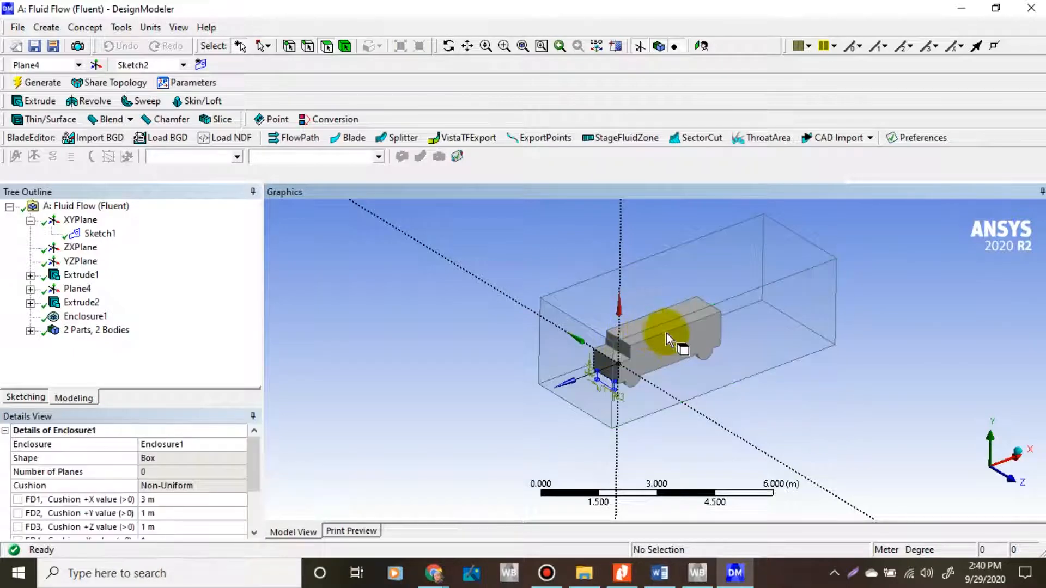
scroll(750, 289, "up", 3)
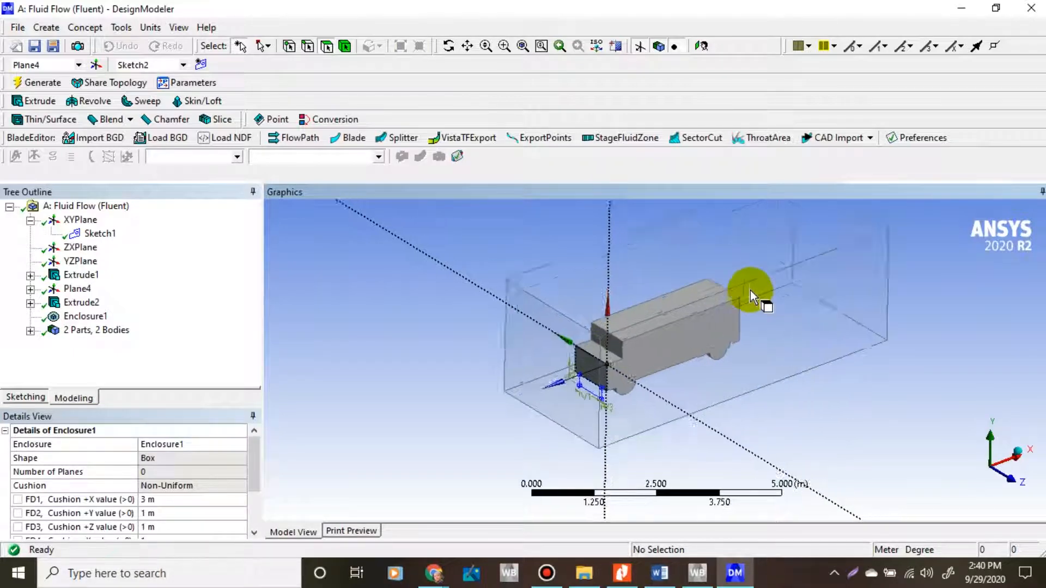
scroll(747, 290, "down", 2)
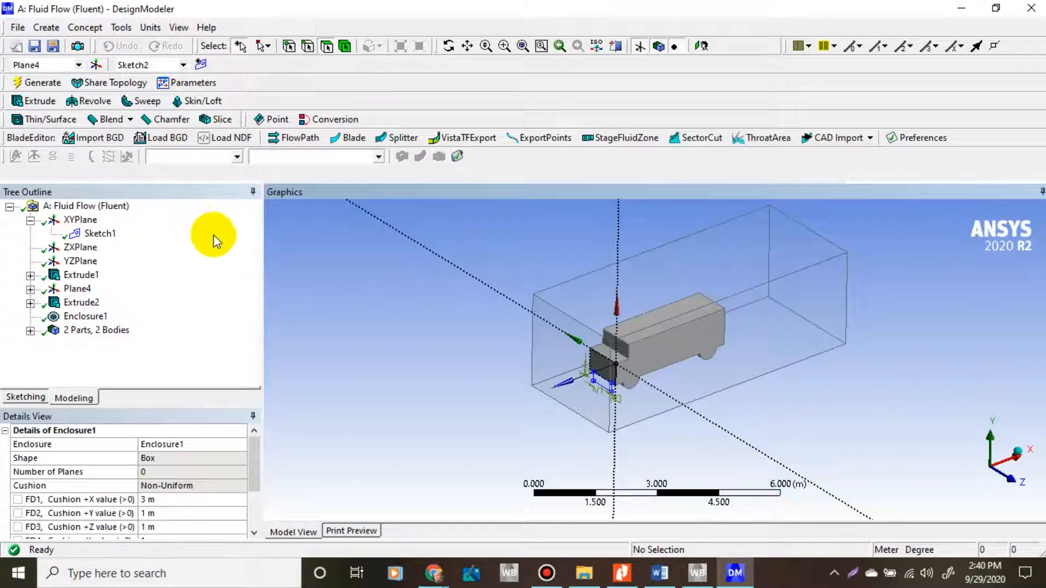
left_click(47, 28)
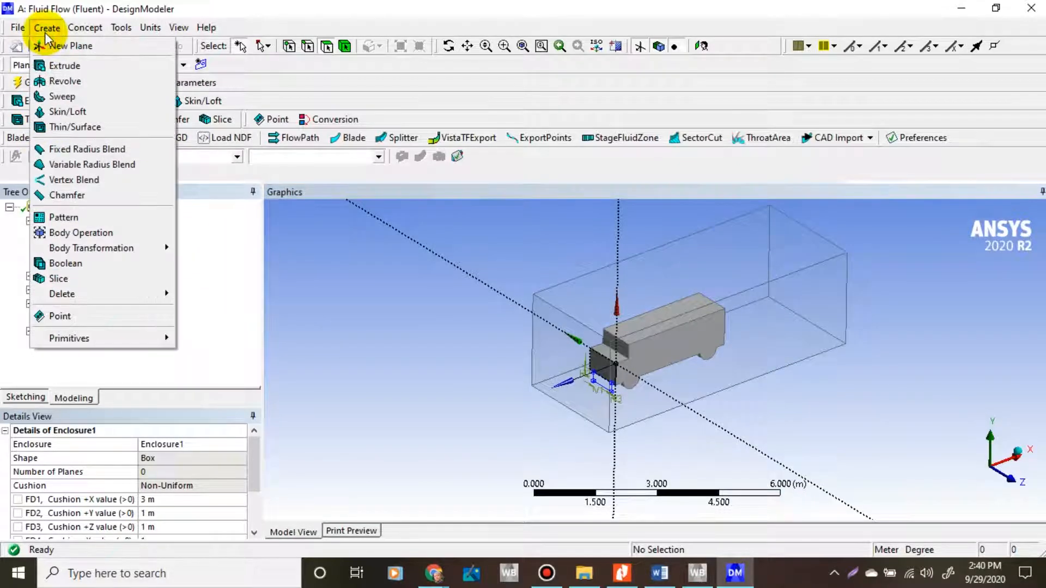
left_click(87, 262)
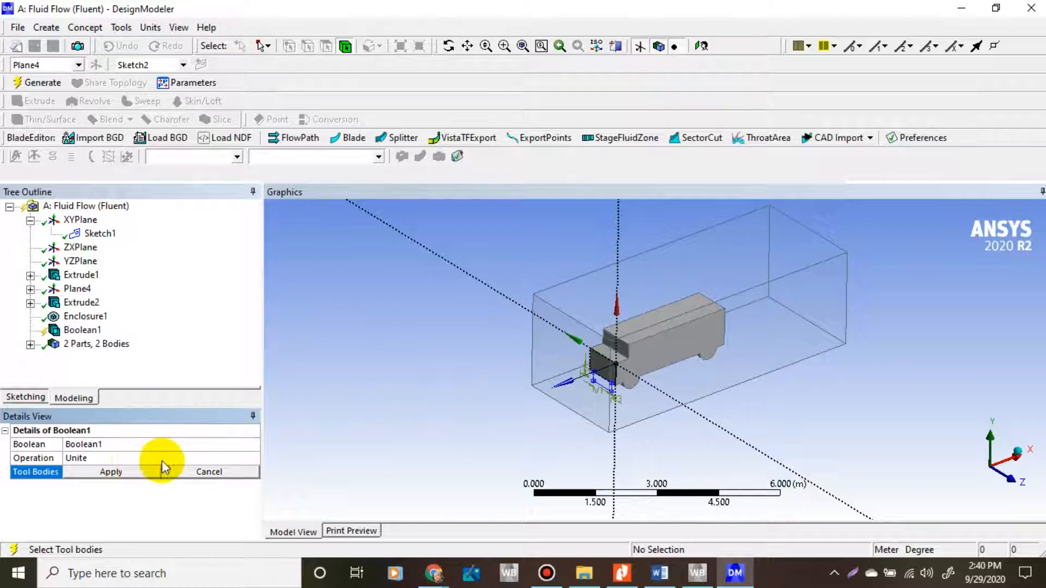
left_click(250, 458)
left_click(253, 457)
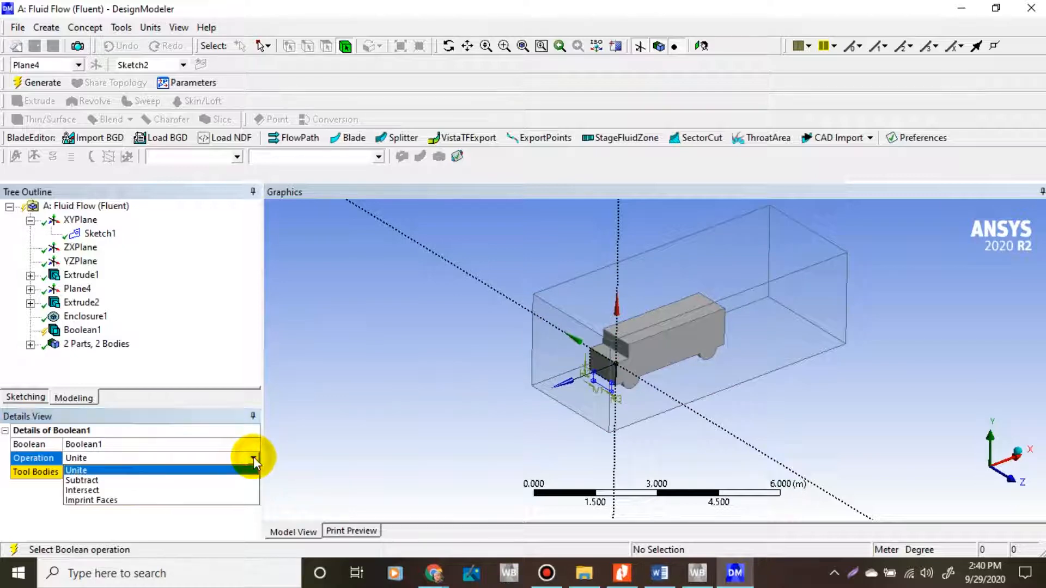
left_click(181, 482)
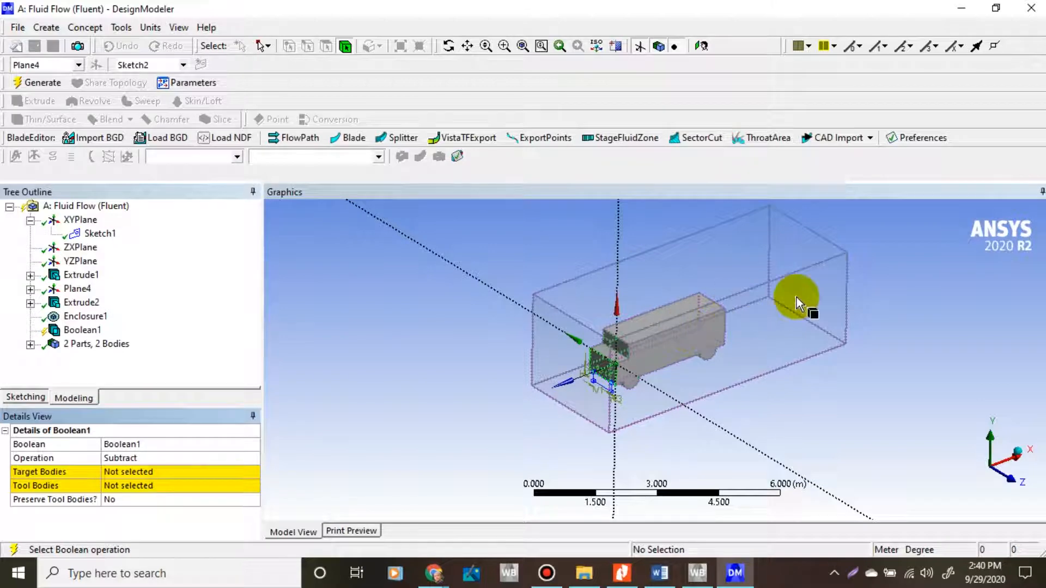
- Assign the enclosure box as the target body of the Subtract Boolean
scroll(755, 277, "down", 3)
scroll(738, 253, "up", 3)
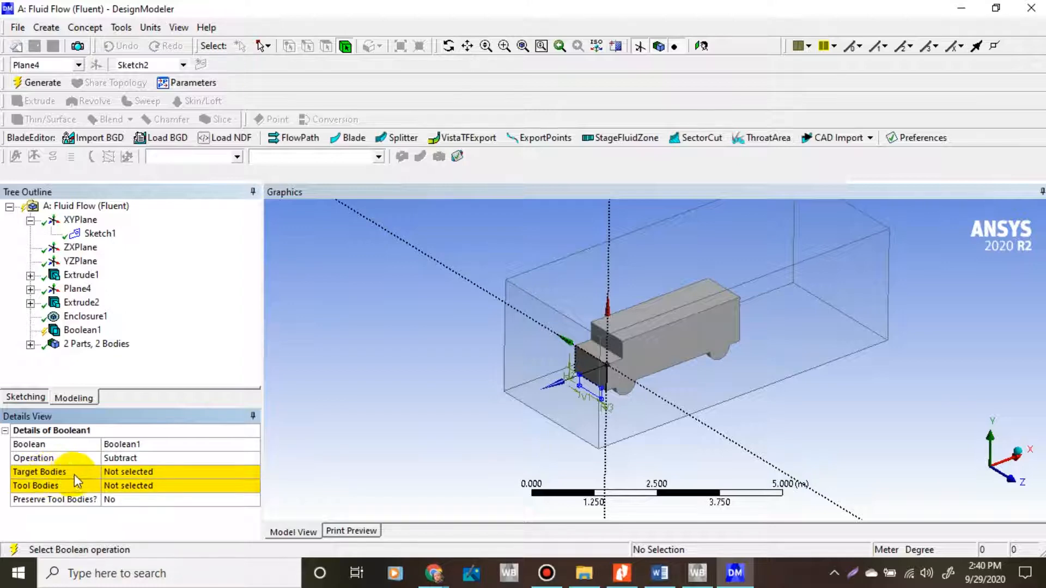
left_click(567, 300)
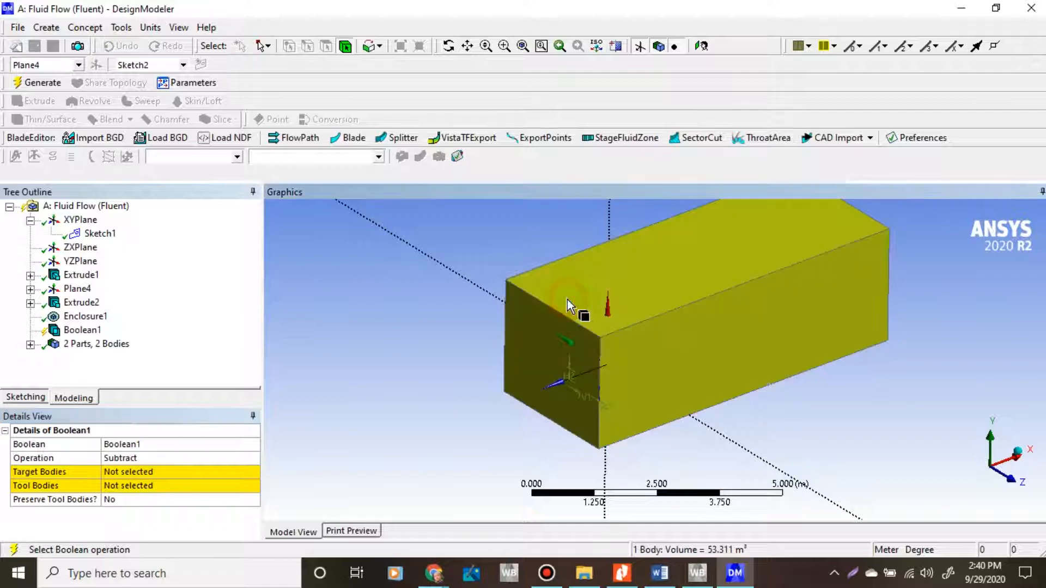
left_click(438, 316)
left_click(551, 294)
left_click(461, 307)
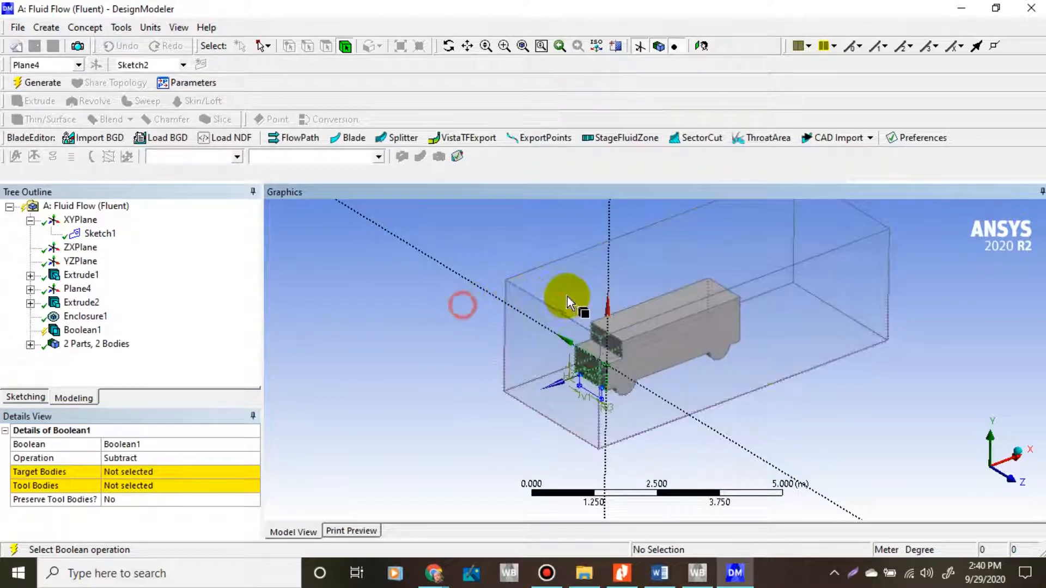
left_click(567, 297)
left_click(462, 310)
left_click(556, 315)
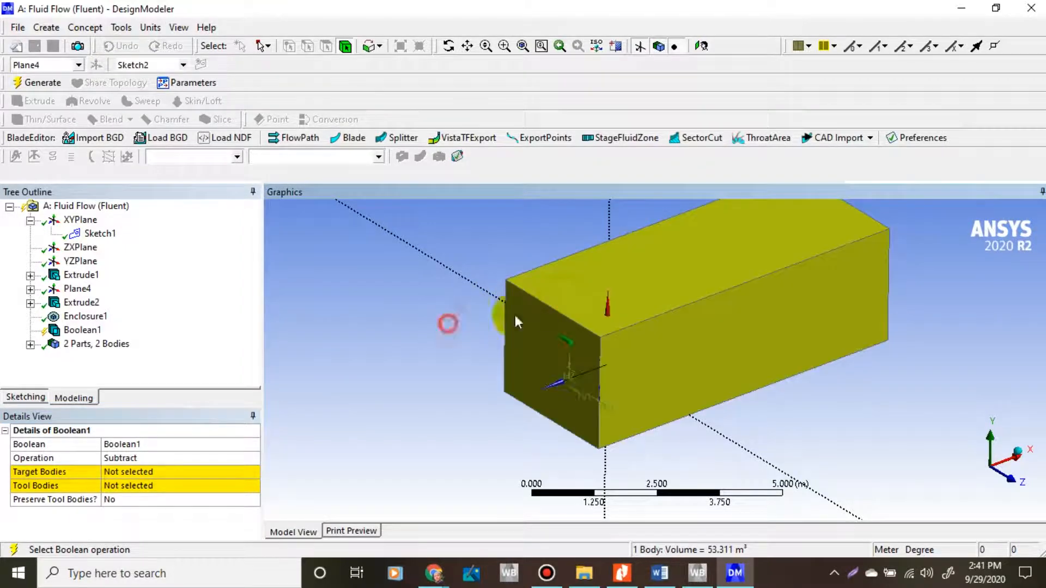
left_click(446, 322)
left_click(571, 312)
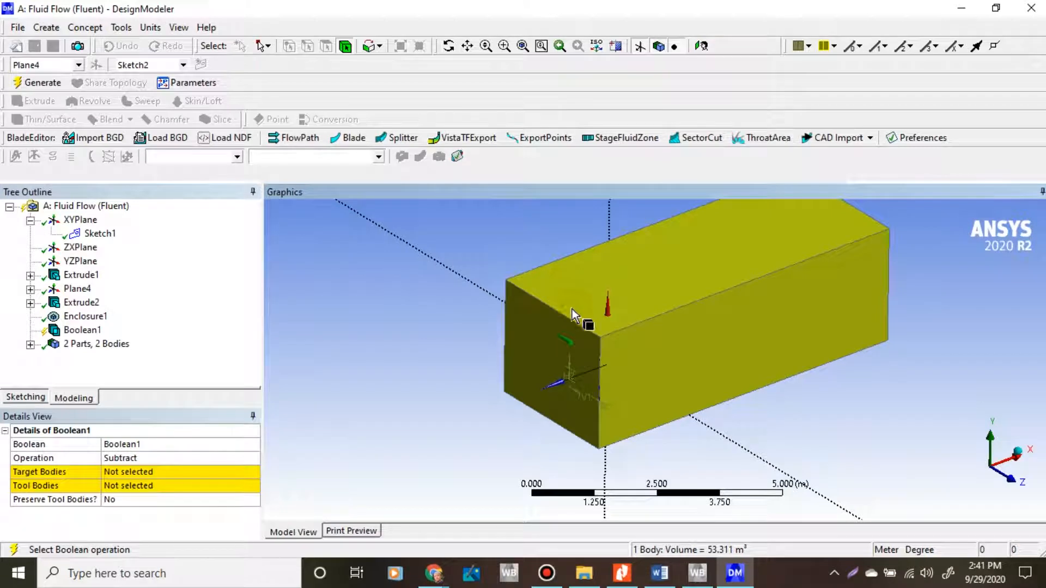
left_click(224, 473)
left_click(164, 472)
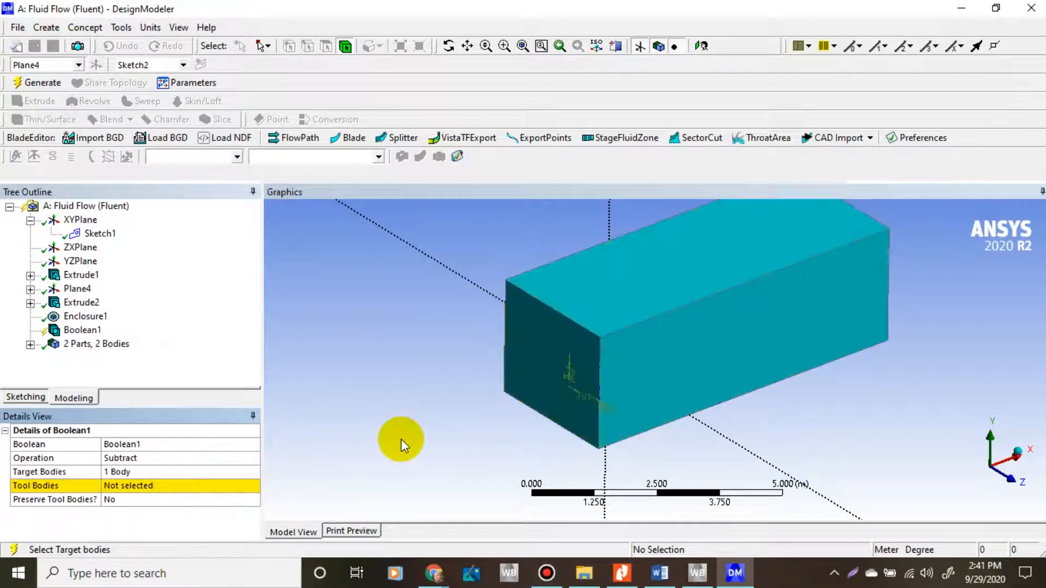
- Try to pick the car body inside the enclosure from the front view as the Boolean's tool body
left_click(1010, 479)
left_click(662, 343)
left_click(777, 322)
left_click(711, 445)
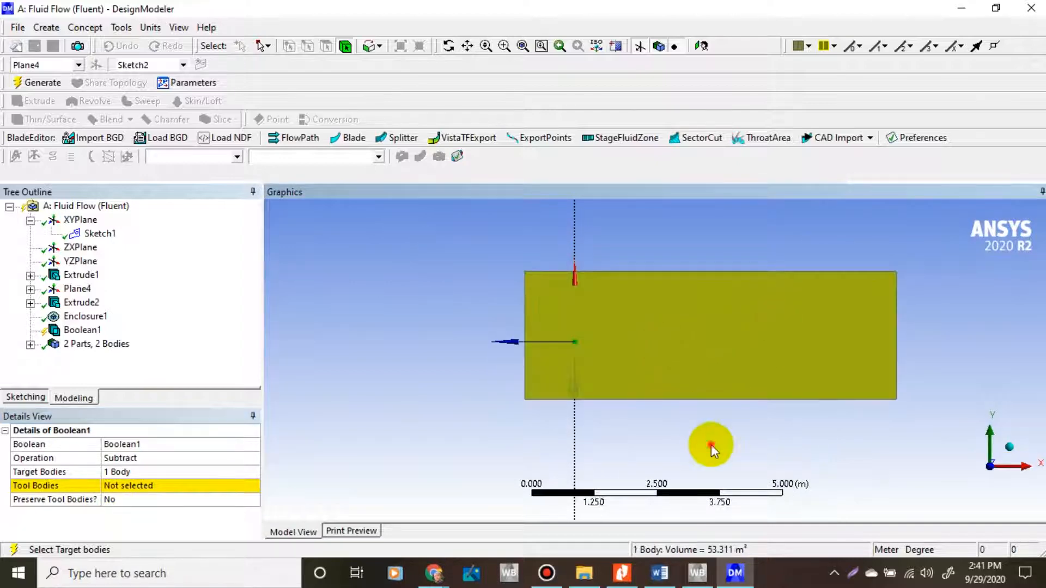
left_click(765, 312)
left_click(747, 431)
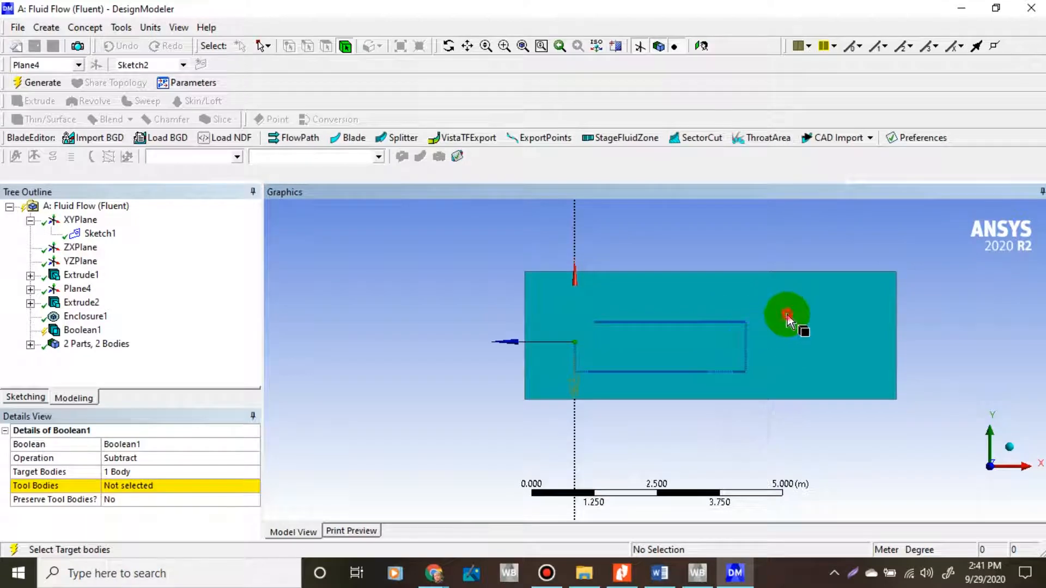
left_click(790, 322)
left_click(737, 331)
left_click(787, 430)
left_click(771, 339)
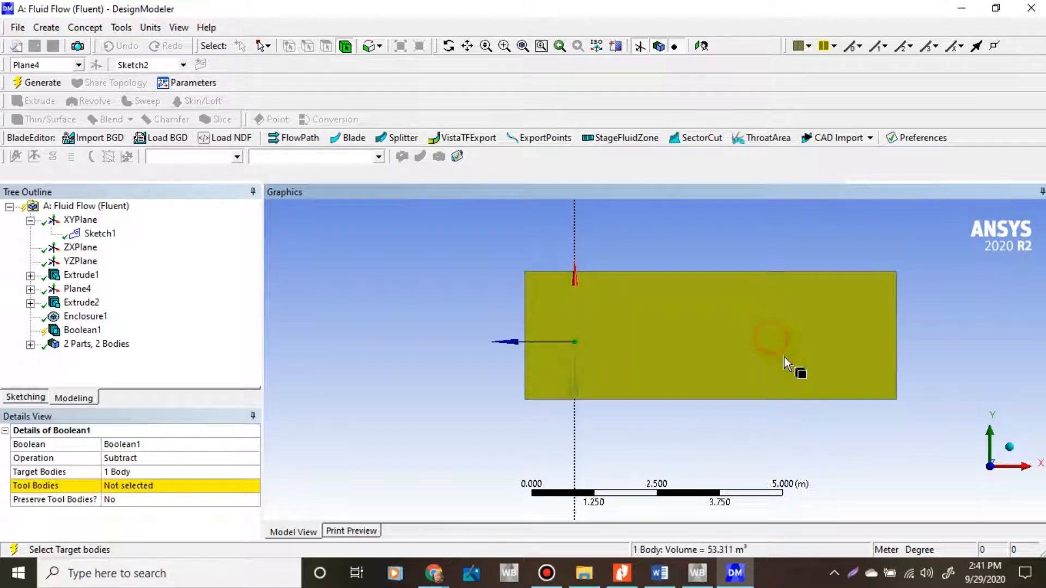
left_click(794, 424)
left_click(734, 303)
left_click(787, 430)
left_click(751, 329)
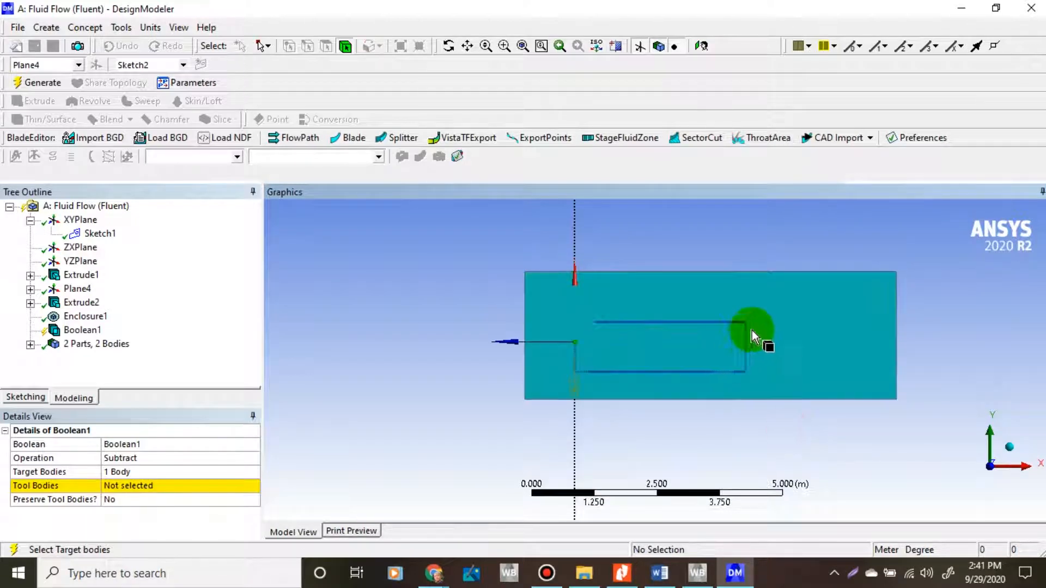
left_click(783, 421)
left_click(759, 336)
left_click(770, 420)
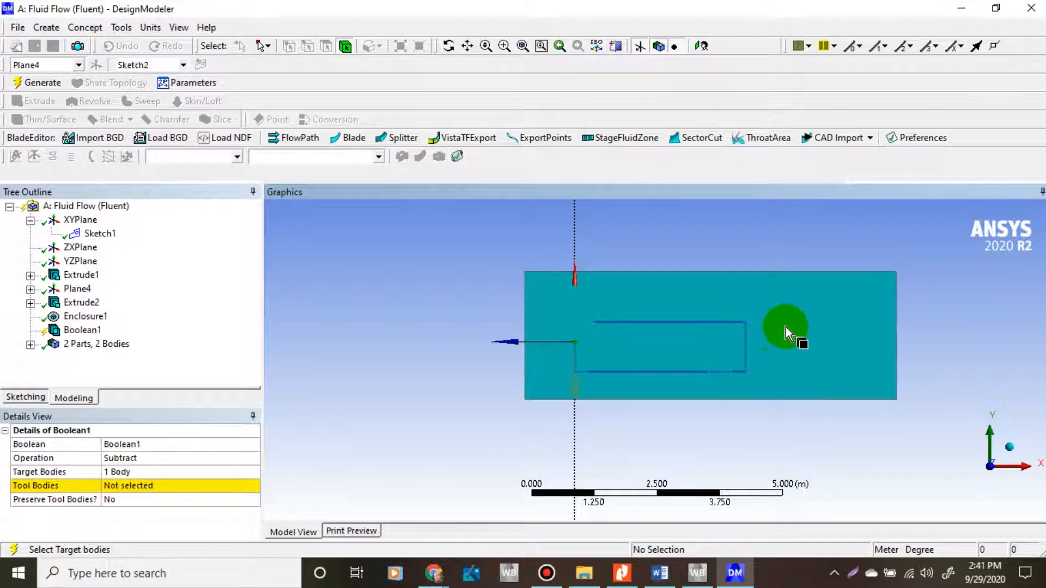
left_click(785, 328)
left_click(346, 368)
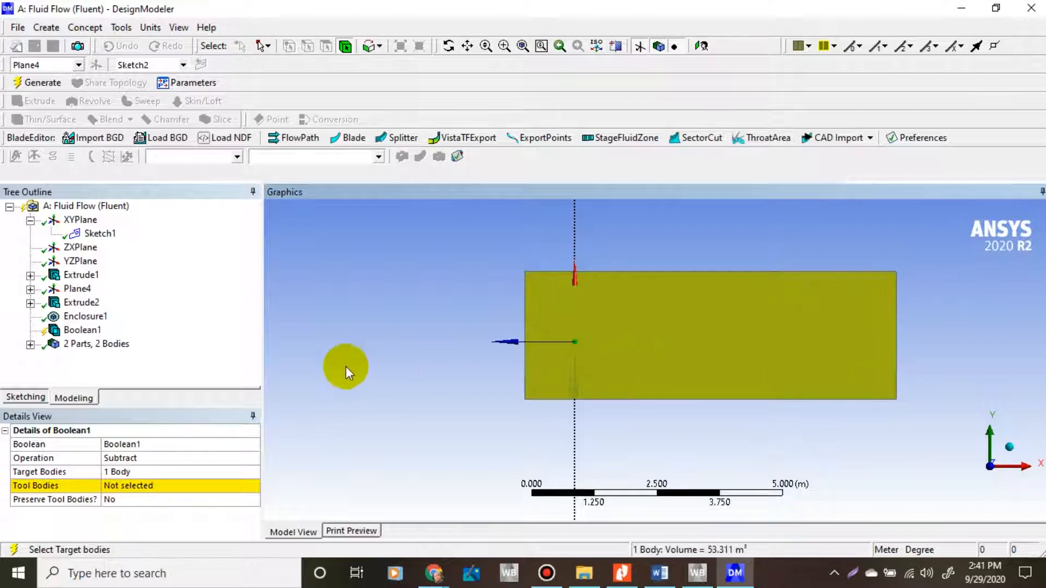
- Expand the list of bodies and hide the enclosure solid so the car body can be reached
left_click(30, 344)
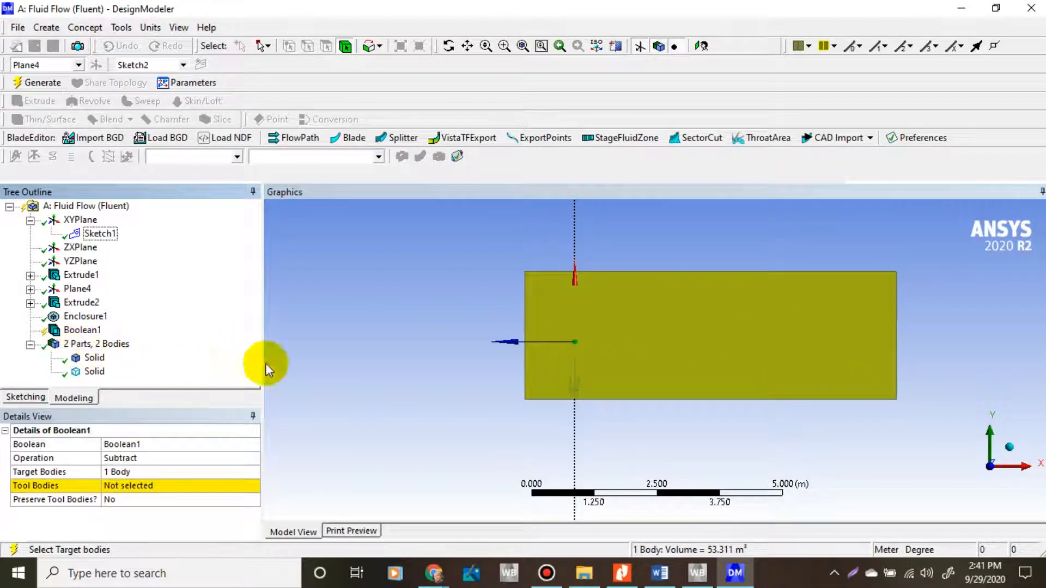
right_click(101, 374)
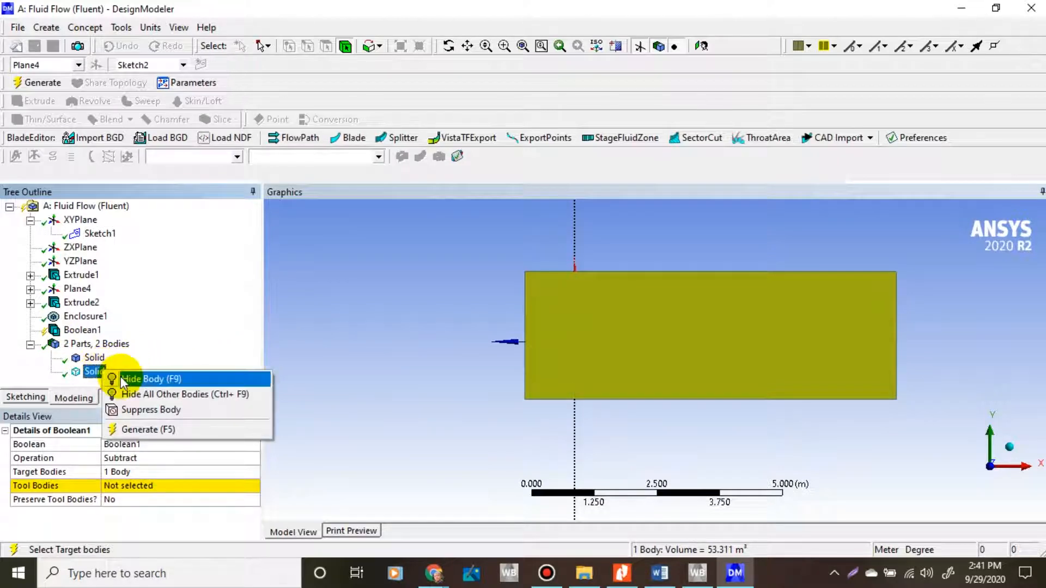
left_click(124, 381)
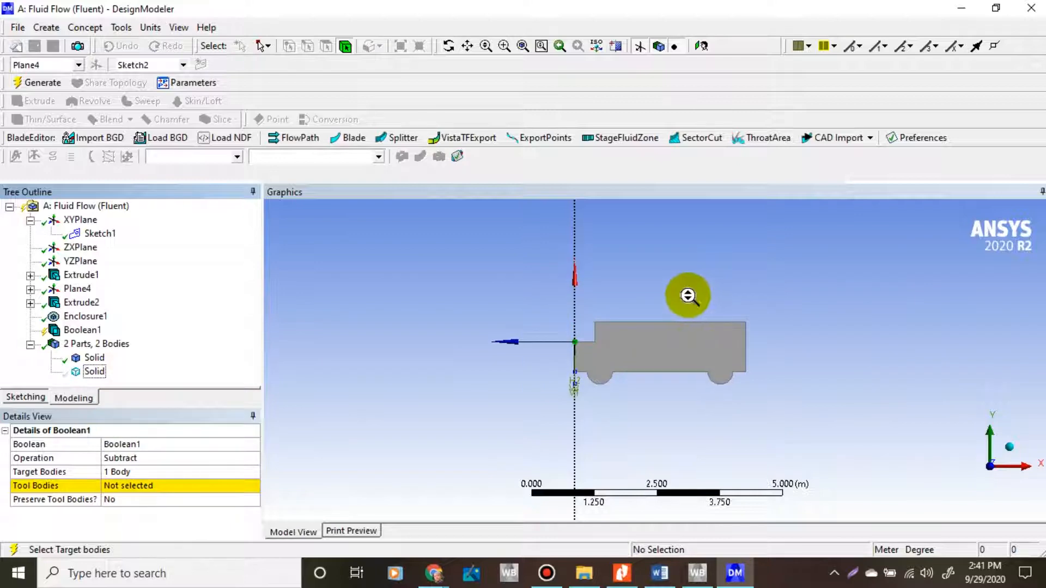
scroll(688, 296, "up", 2)
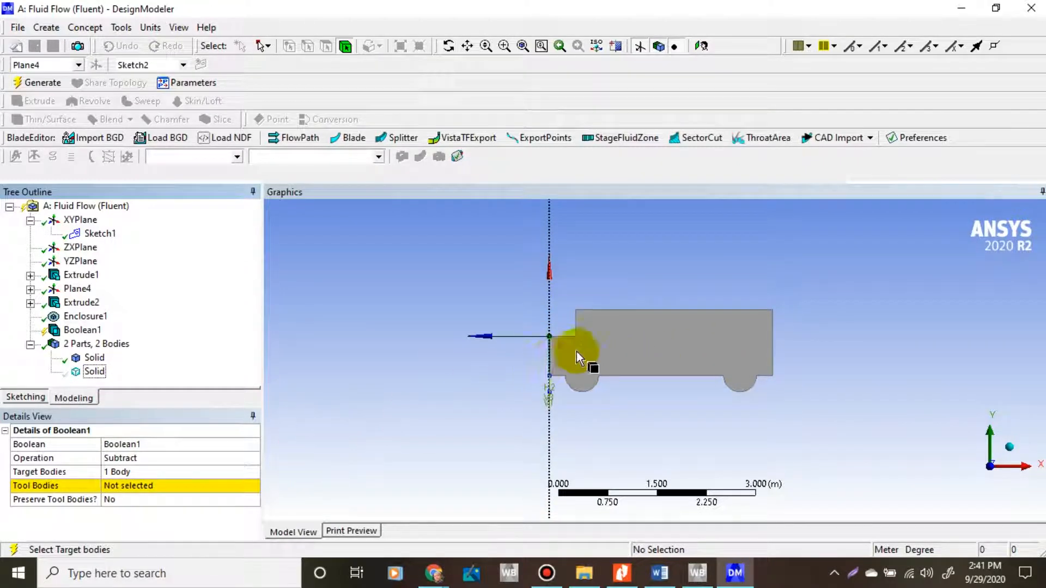
- Assign the car body as the Boolean's tool body without preserving it, and generate the subtraction
left_click(668, 352)
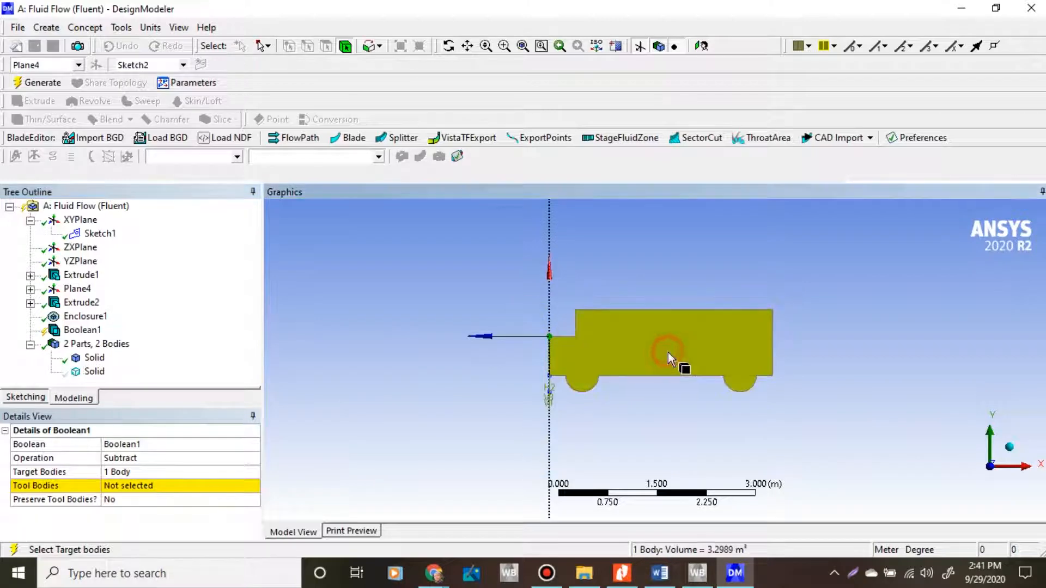
left_click(168, 486)
left_click(150, 486)
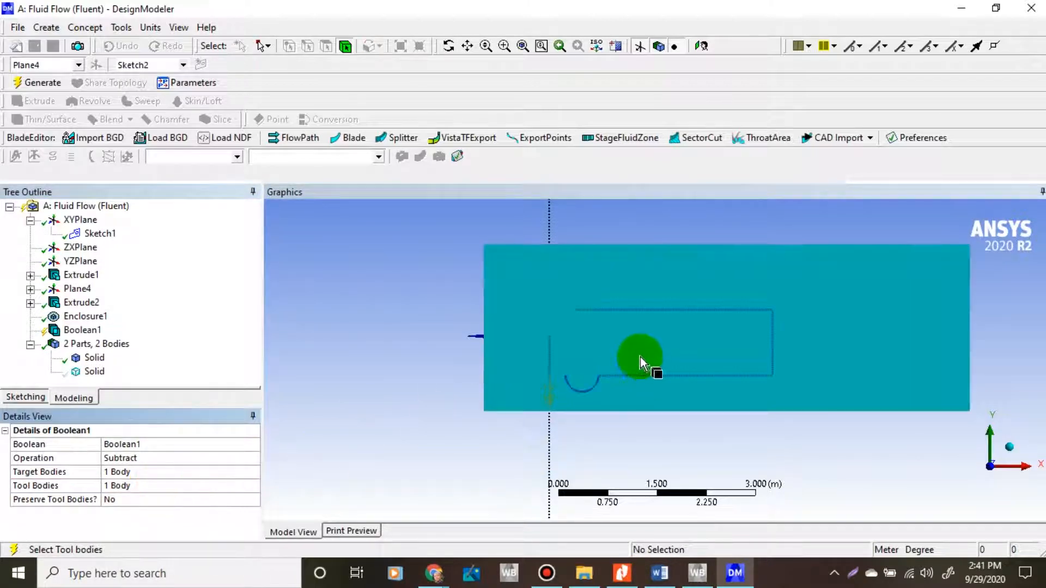
middle_click_drag(481, 322, 526, 351)
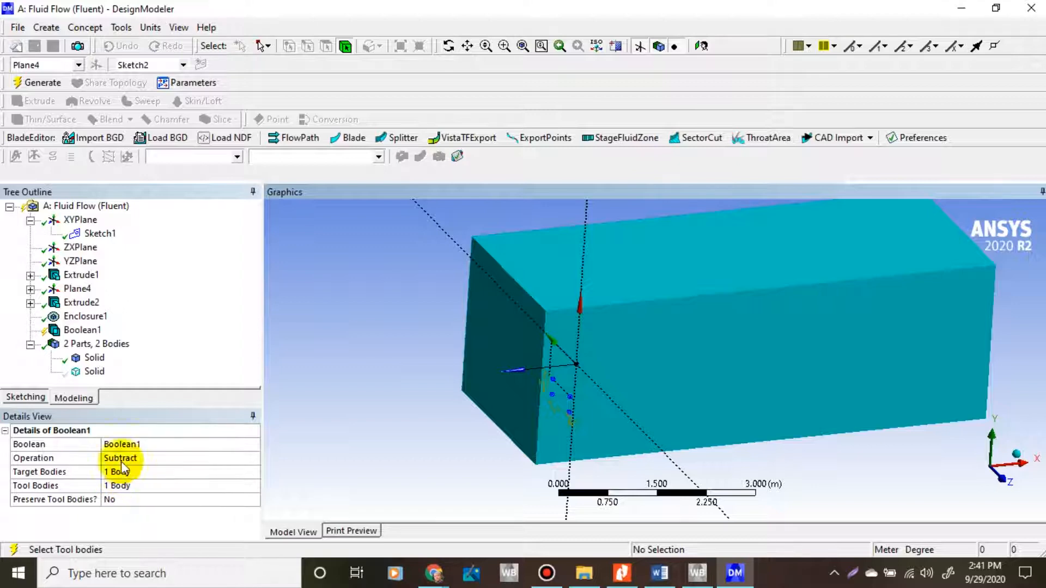
left_click(46, 87)
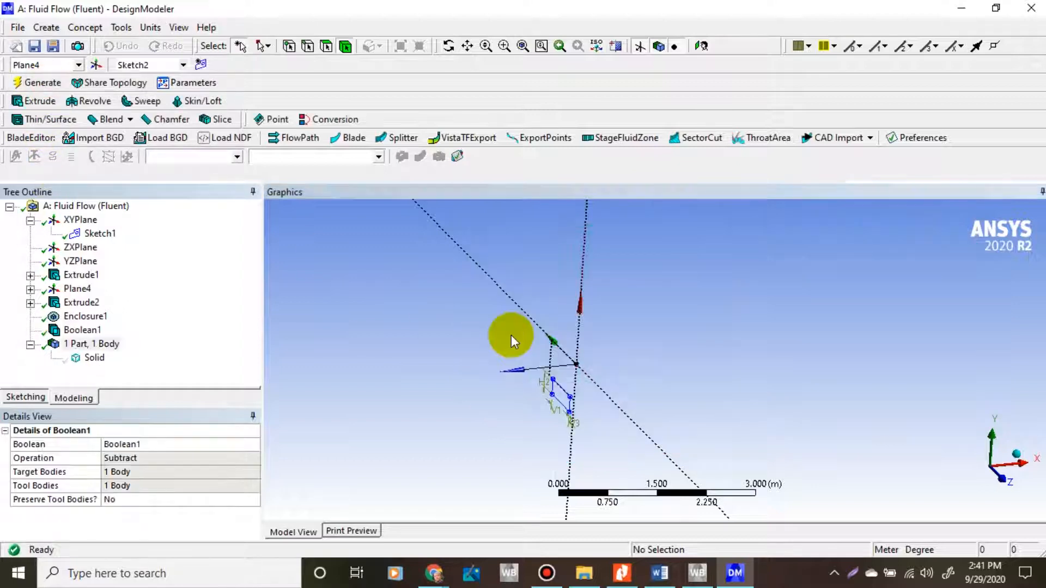
- Show the hidden enclosure solid again and inspect the car cavity inside it
scroll(619, 388, "up", 5)
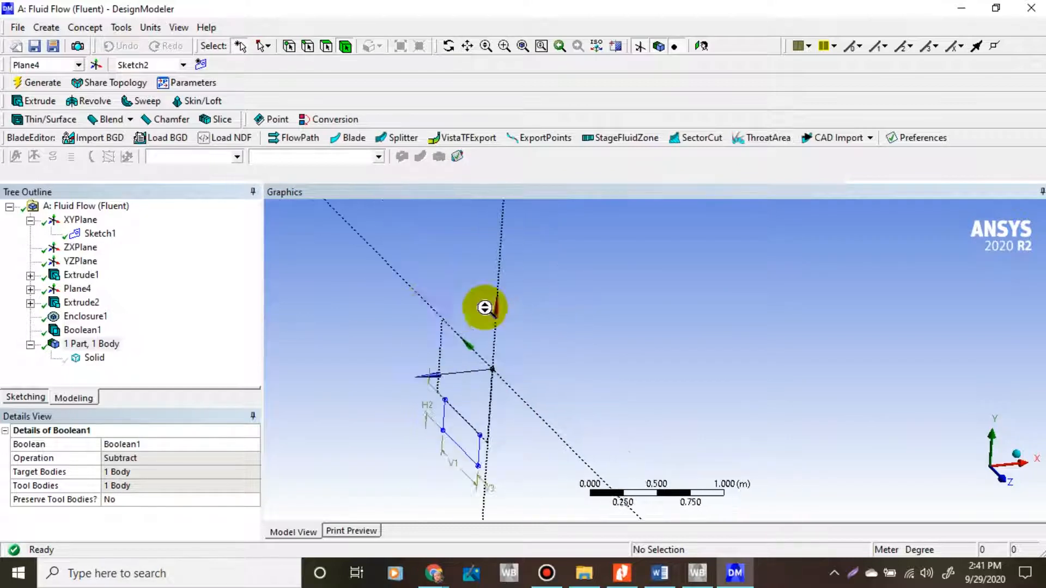
scroll(330, 380, "up", 2)
scroll(339, 388, "down", 3)
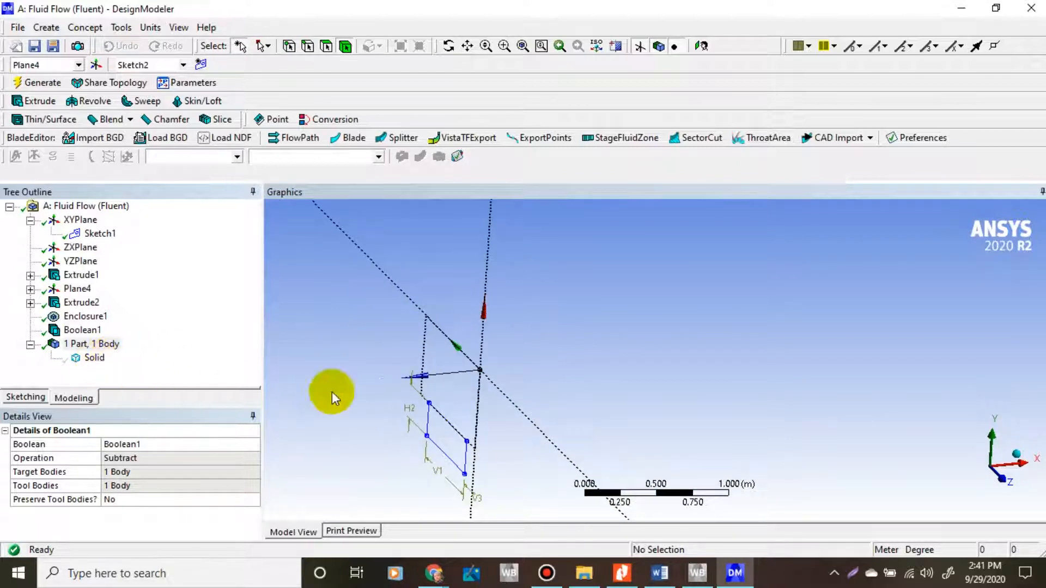
left_click(96, 360)
right_click(100, 370)
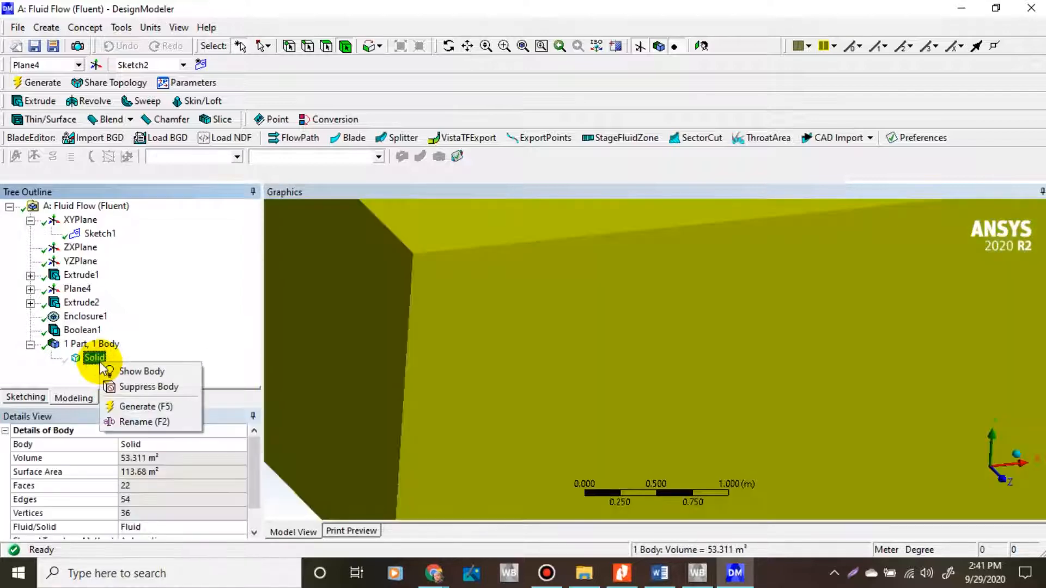
left_click(133, 371)
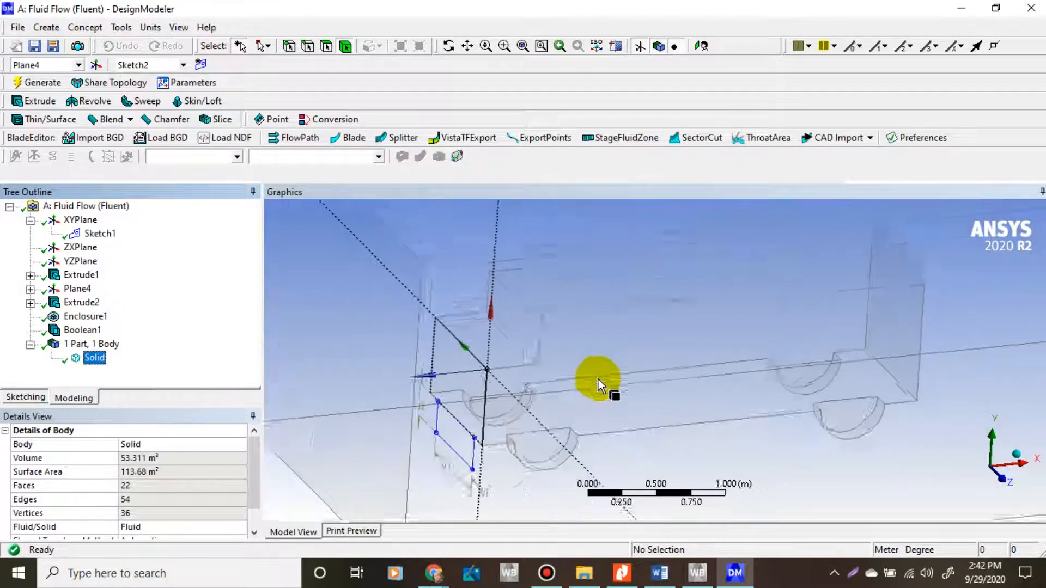
scroll(598, 379, "down", 5)
middle_click_drag(619, 401, 656, 447)
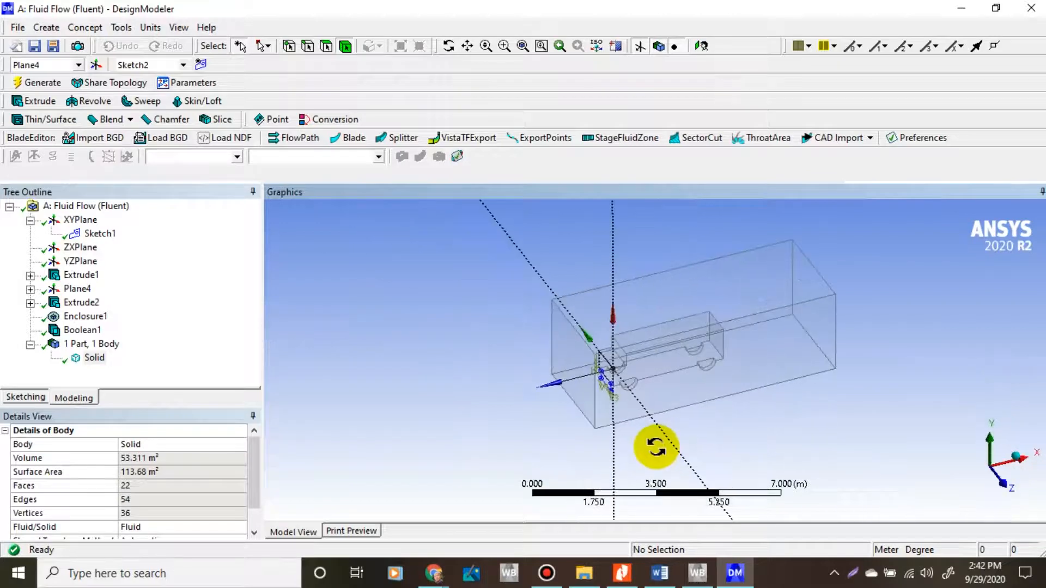
scroll(697, 269, "up", 4)
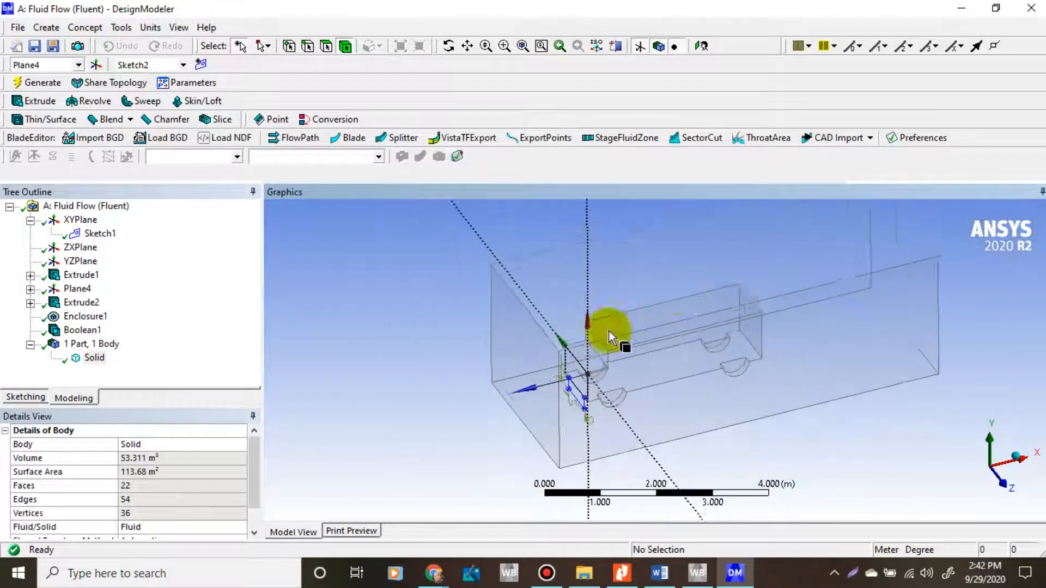
- Rename the remaining solid body as DOMAIN FLUIDA
left_click(225, 446)
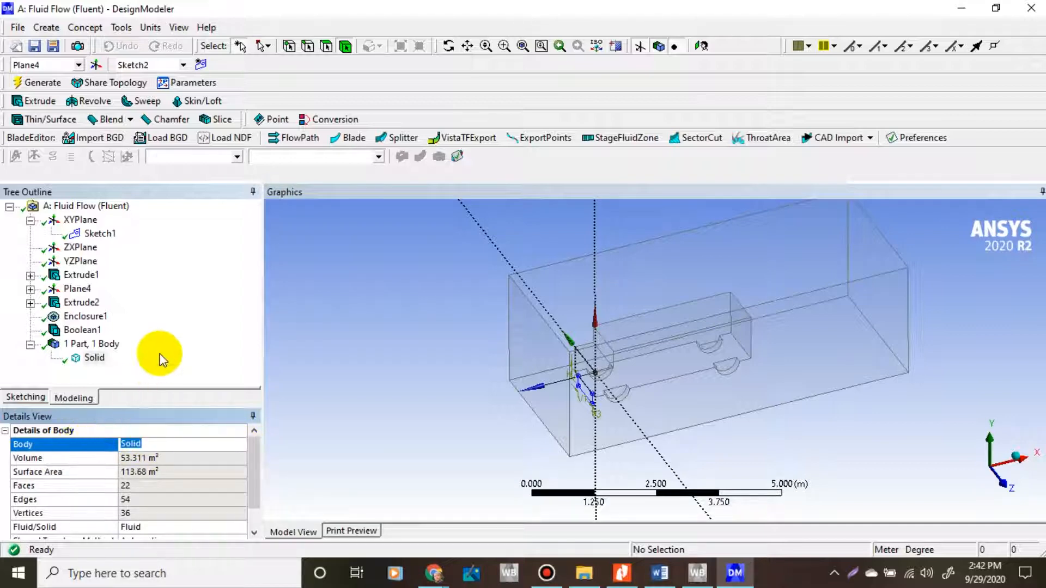
left_click(97, 358)
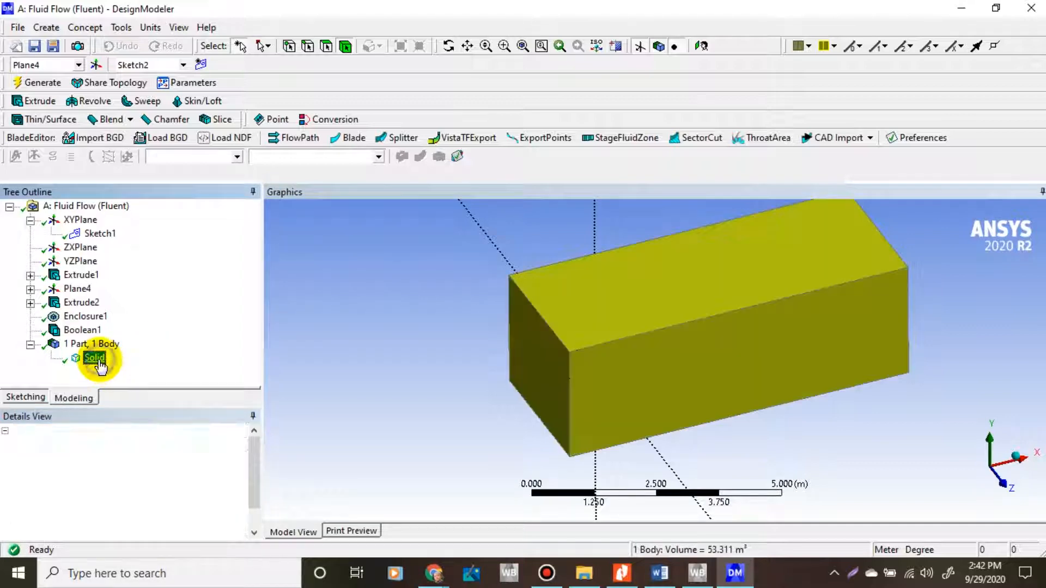
right_click(99, 367)
left_click(138, 420)
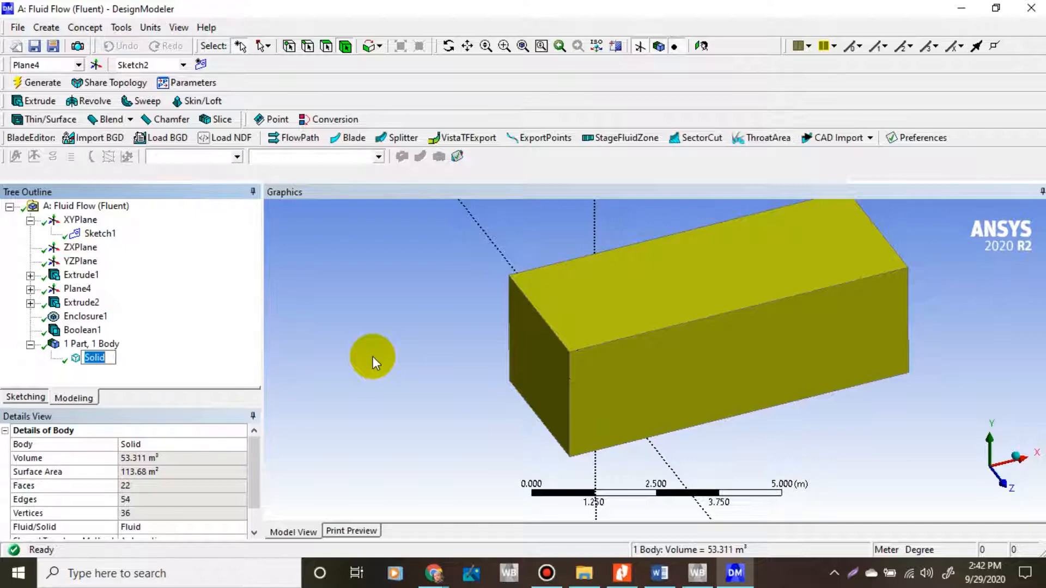
type("M")
type("OM")
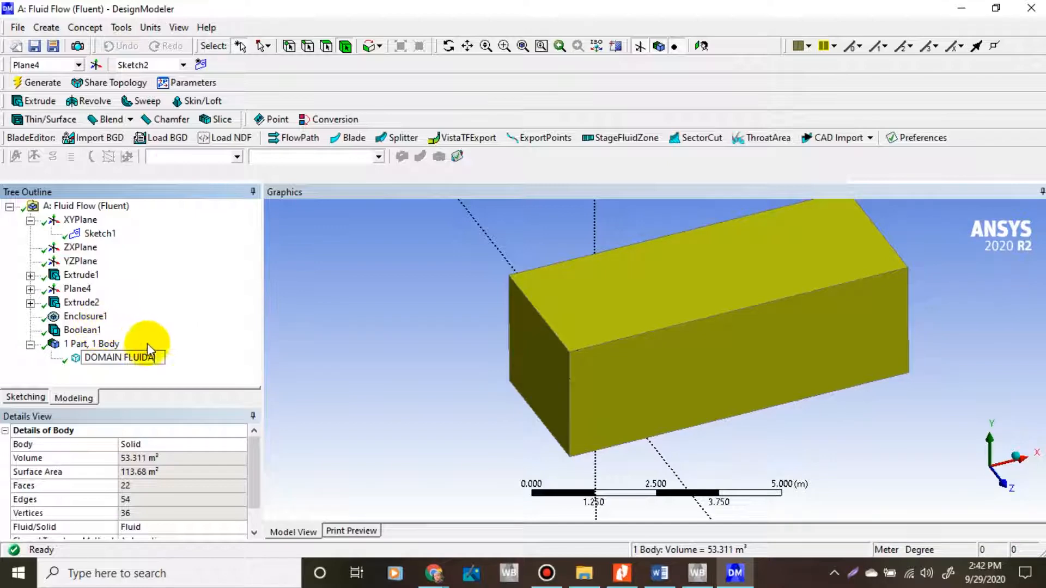
left_click(181, 335)
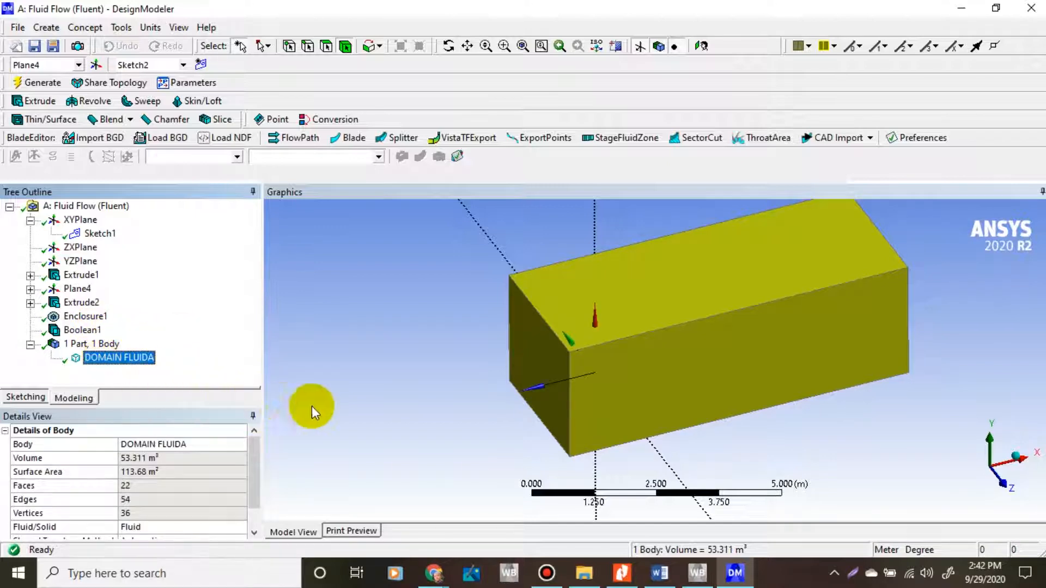
- Set the Fluid/Solid property of the DOMAIN FLUIDA body to Fluid
left_click_drag(254, 449, 254, 475)
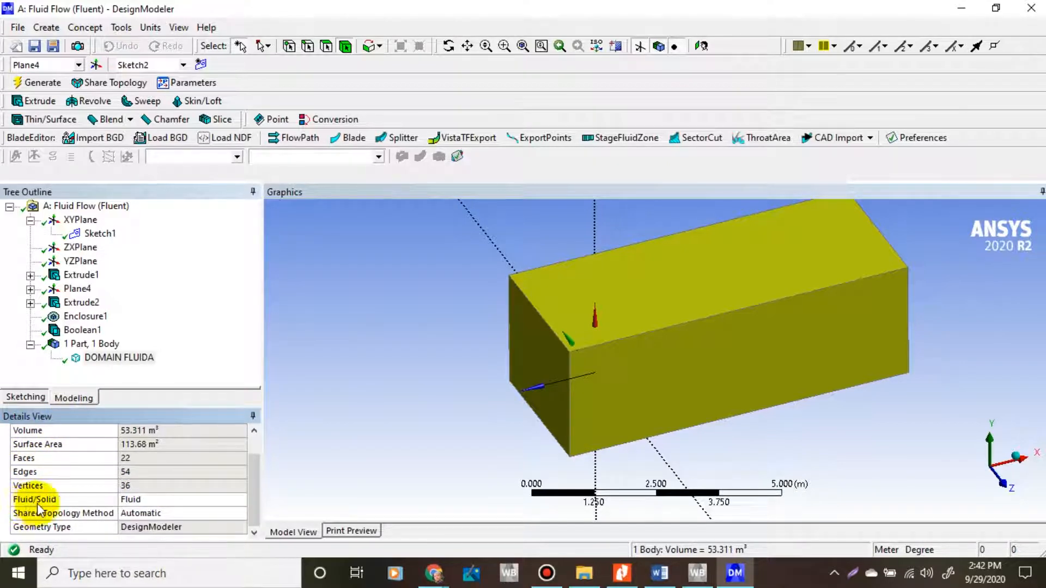
left_click(205, 500)
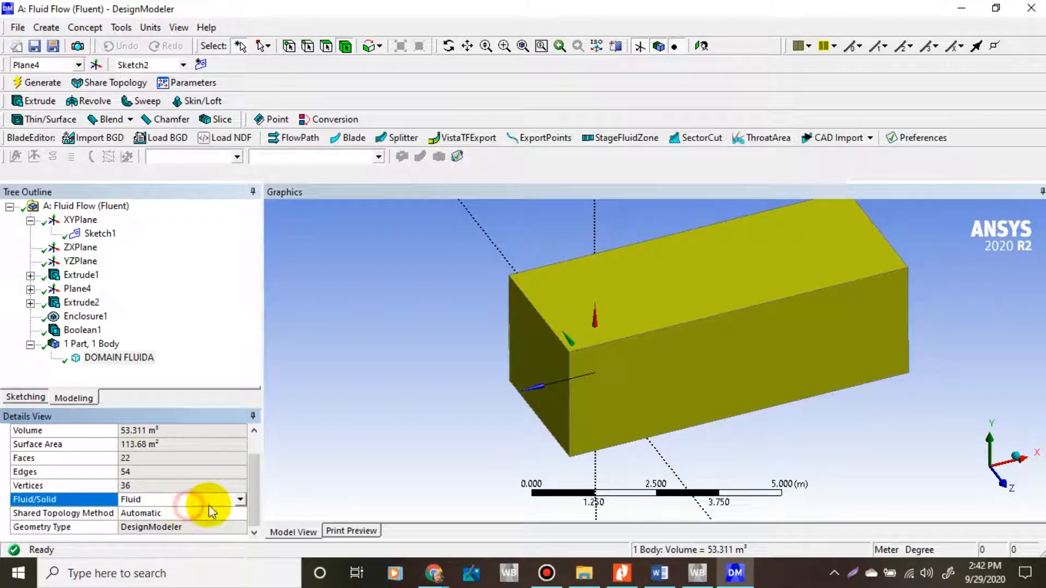
left_click(241, 499)
left_click(188, 513)
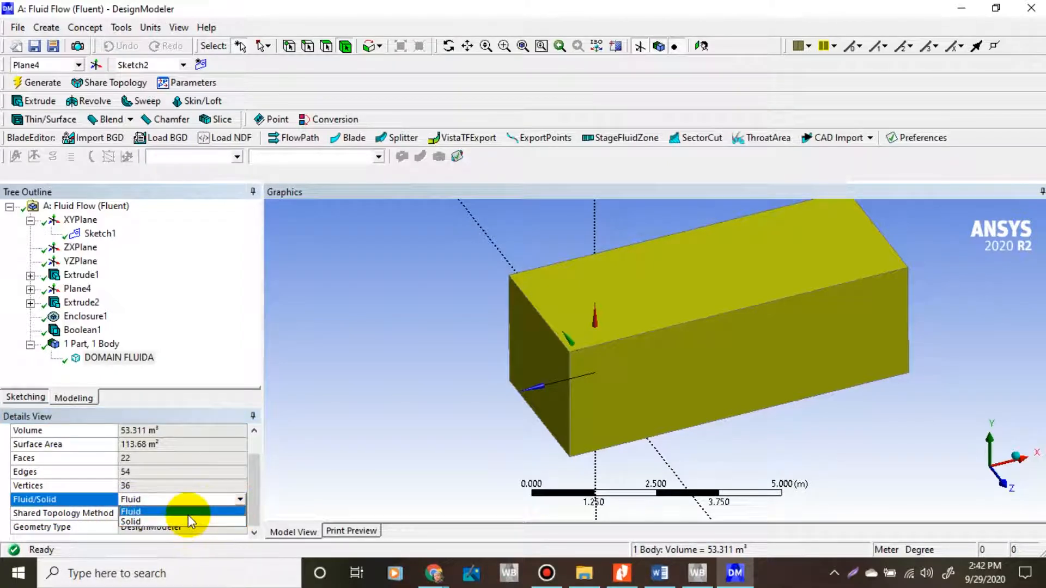
- Examine the fluid domain and the car-shaped cavity inside it from several angles
scroll(681, 370, "down", 3)
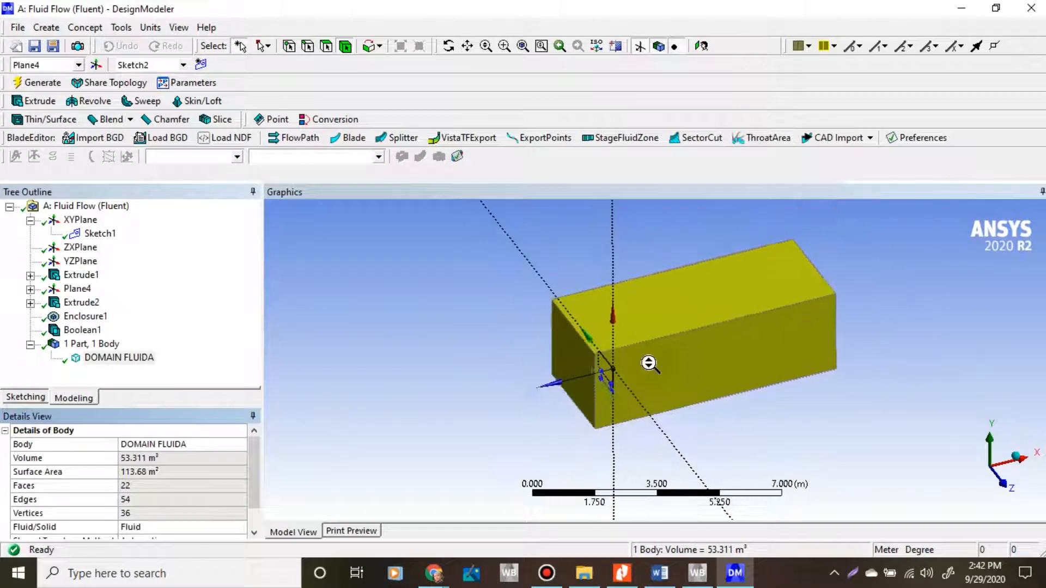
middle_click_drag(491, 335, 522, 315)
scroll(749, 280, "up", 3)
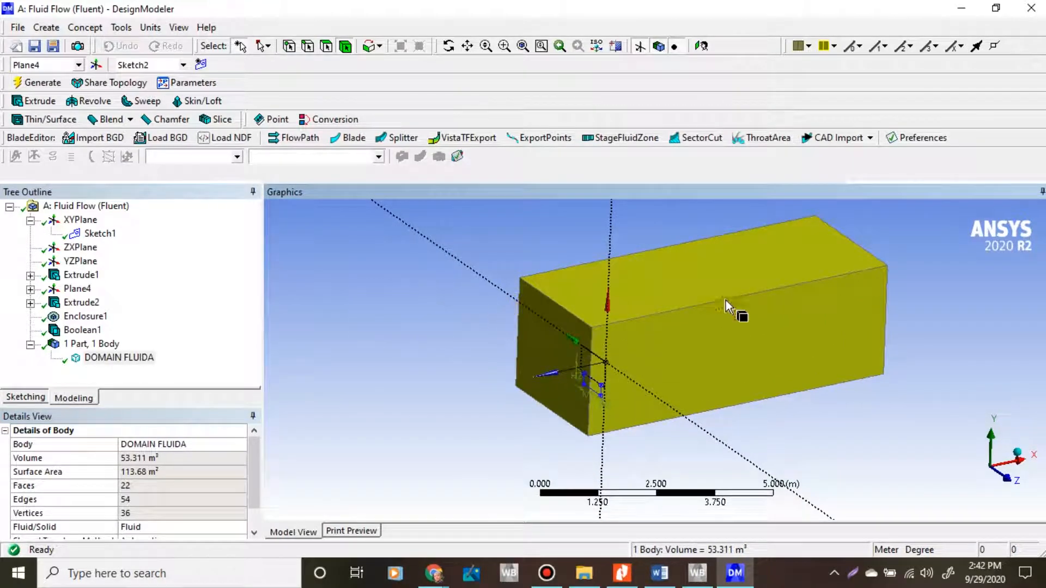
scroll(728, 321, "down", 3)
scroll(728, 322, "up", 1)
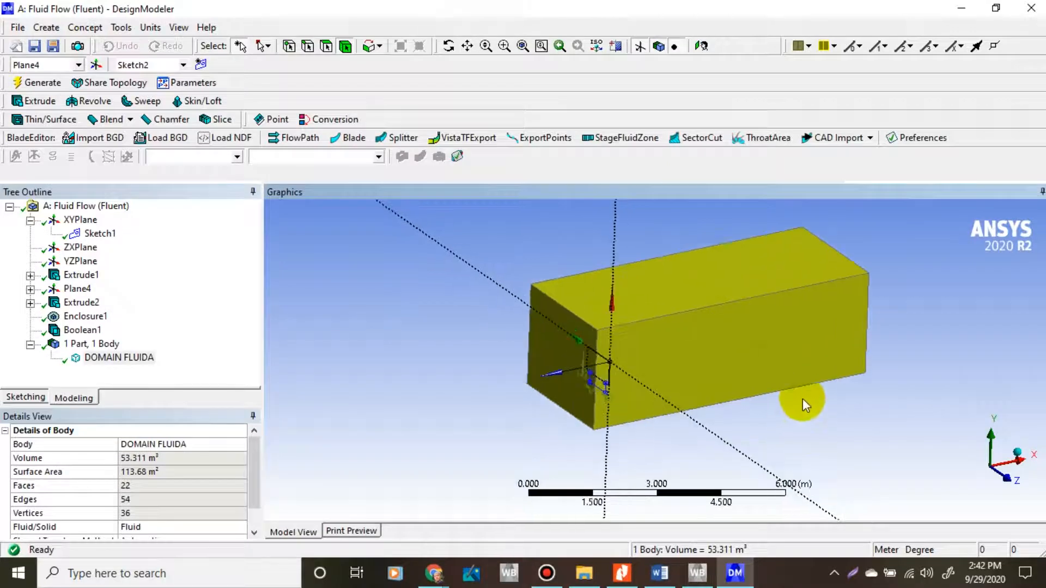
middle_click_drag(803, 401, 759, 404)
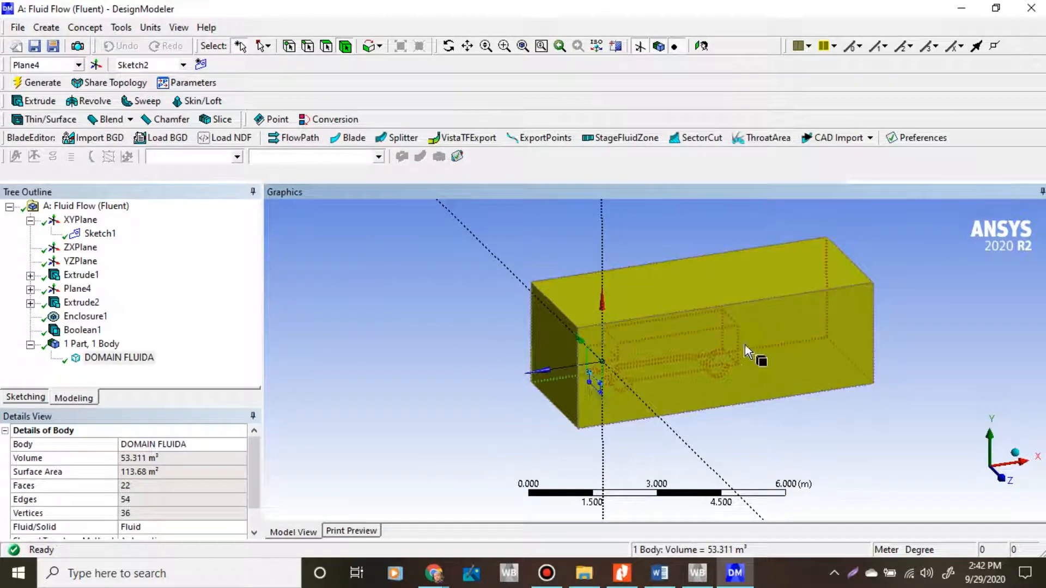
left_click(451, 240)
middle_click_drag(724, 299, 662, 375)
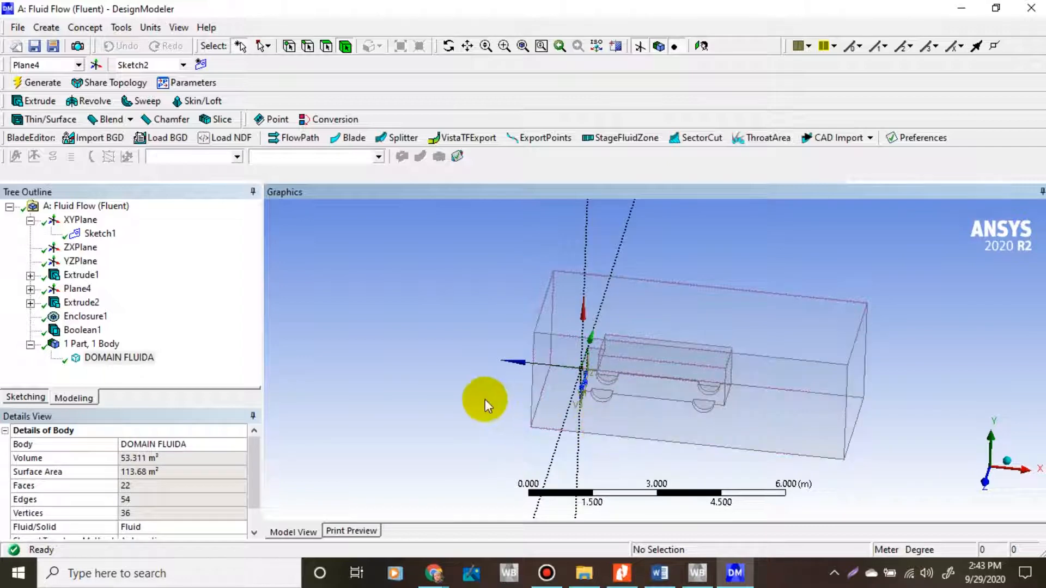
- Close DesignModeler and switch to the Workbench project schematic
left_click(20, 28)
left_click(28, 299)
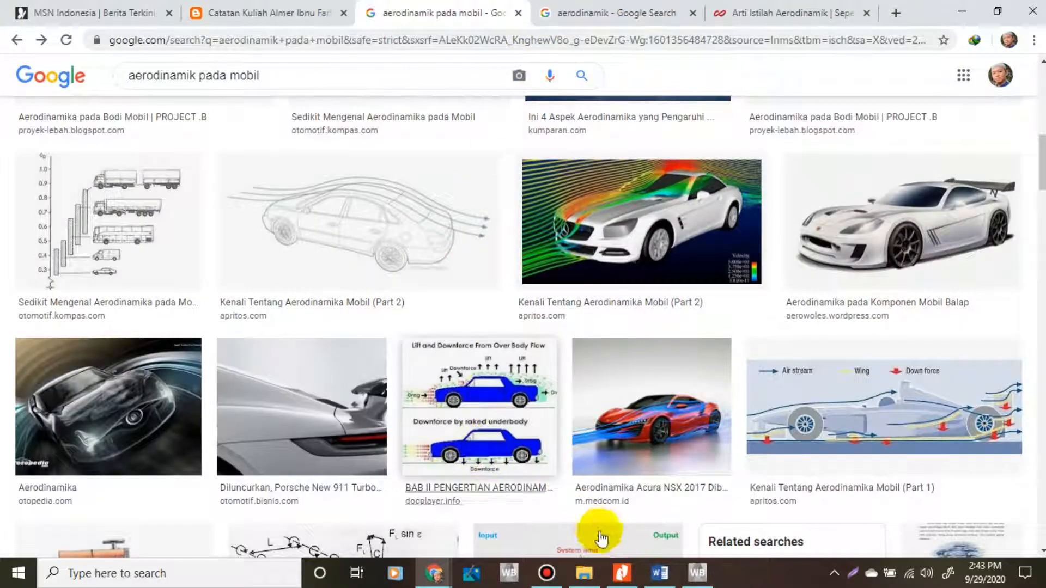
left_click(697, 581)
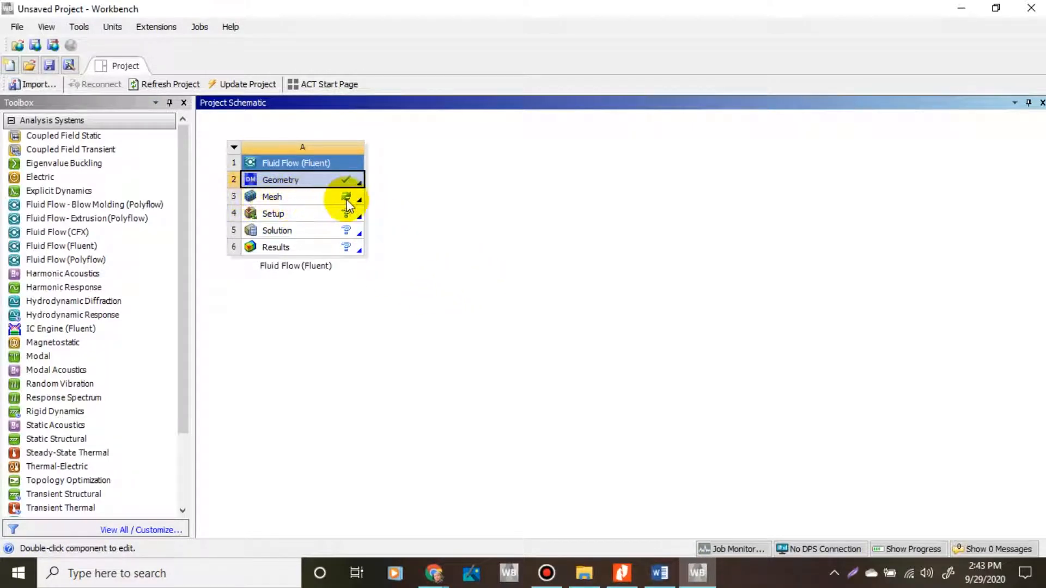
- Open the Mesh cell of the Fluid Flow (Fluent) system for editing in Meshing
left_click(302, 197)
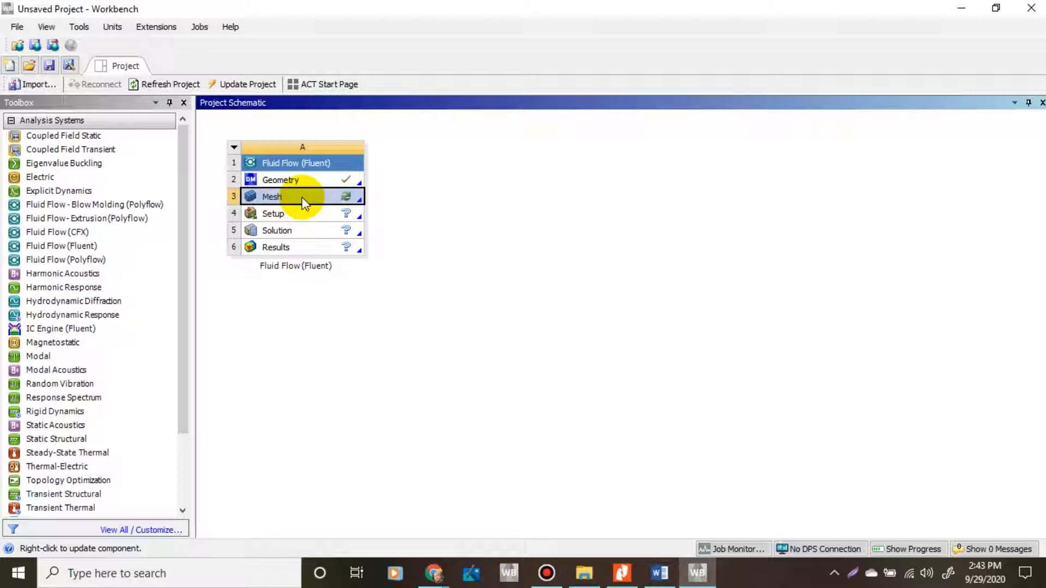
right_click(335, 195)
left_click(384, 203)
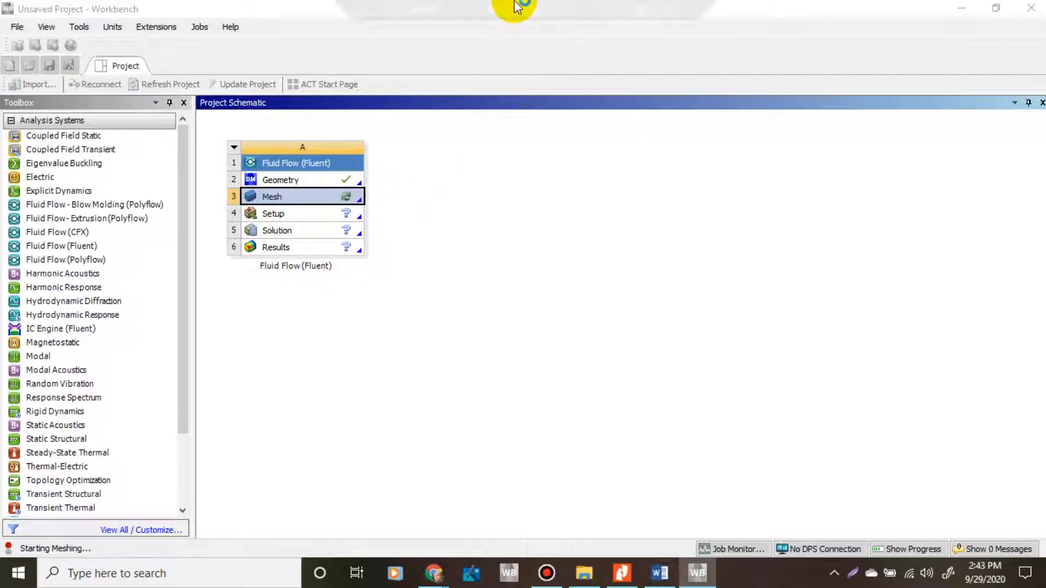
left_click(595, 11)
left_click(595, 11)
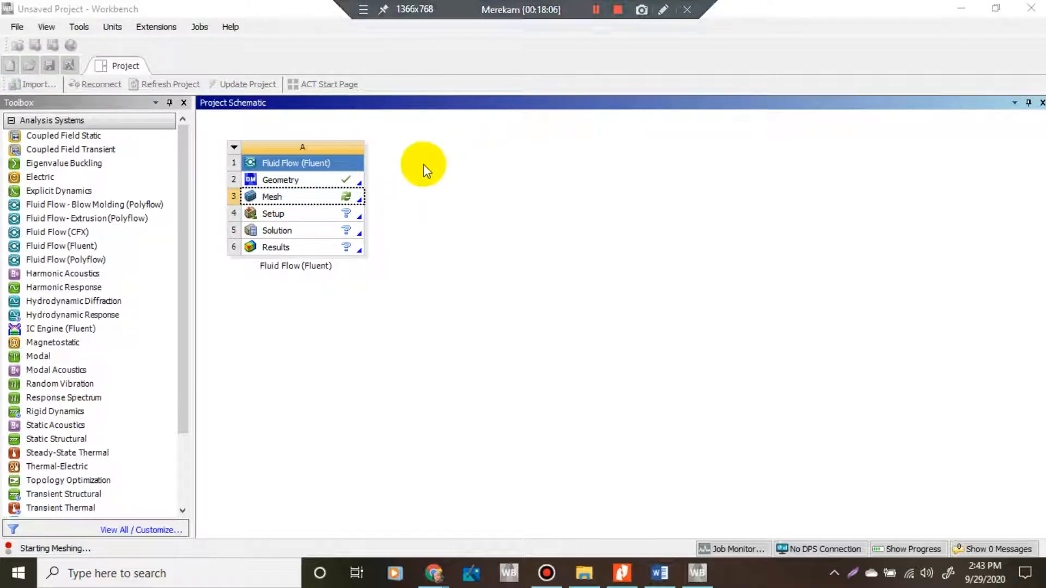
left_click(594, 9)
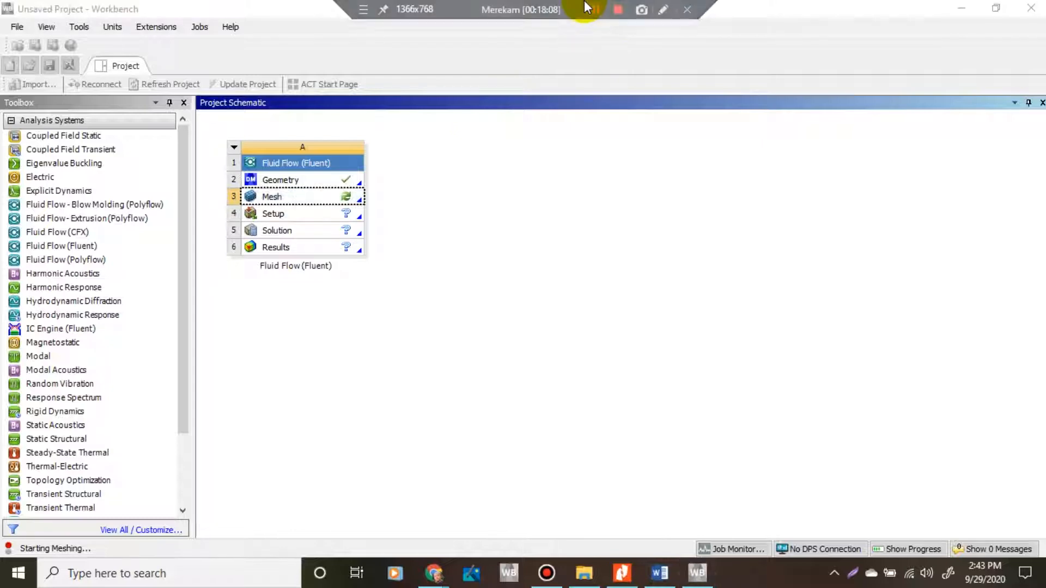
left_click(594, 7)
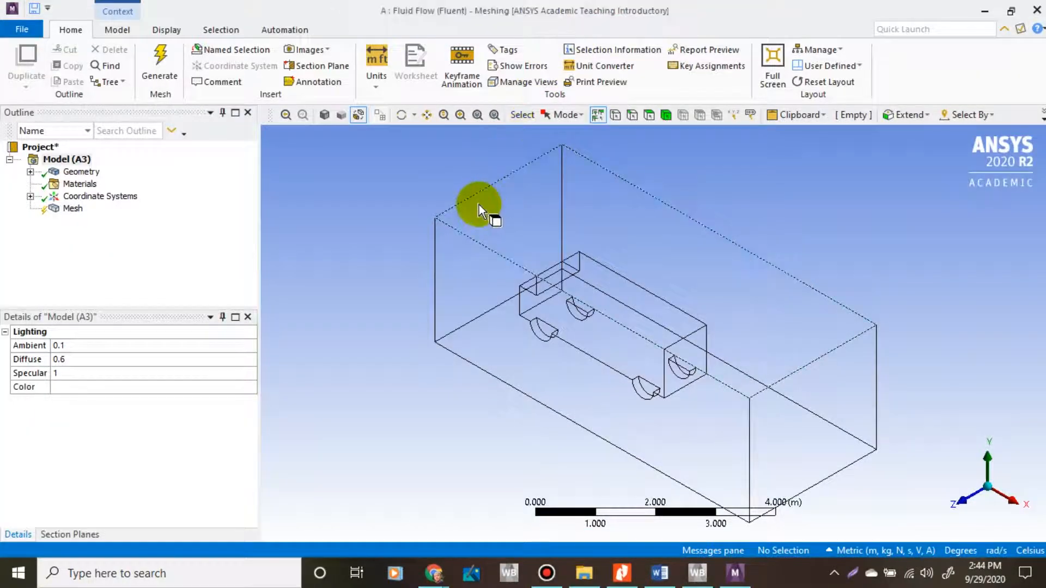
- Examine the imported fluid domain and car cavity from the car's front, and expand the coordinate systems in the model outline
left_click_drag(479, 205, 669, 402)
mouse_move(669, 401)
middle_mouse_down()
mouse_move(661, 388)
mouse_move(687, 403)
middle_mouse_up()
scroll(539, 364, "up", 3)
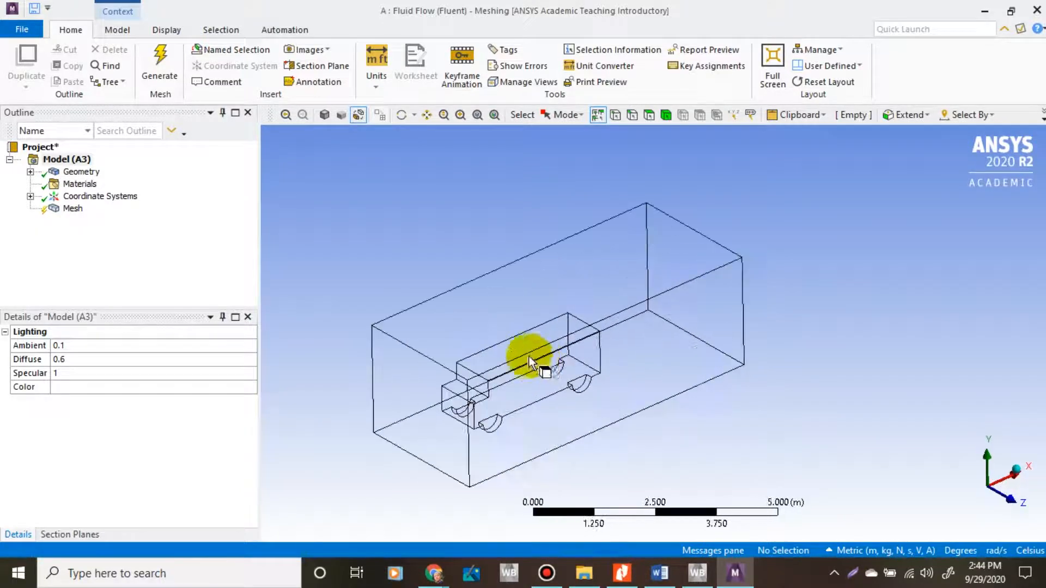
left_click(31, 197)
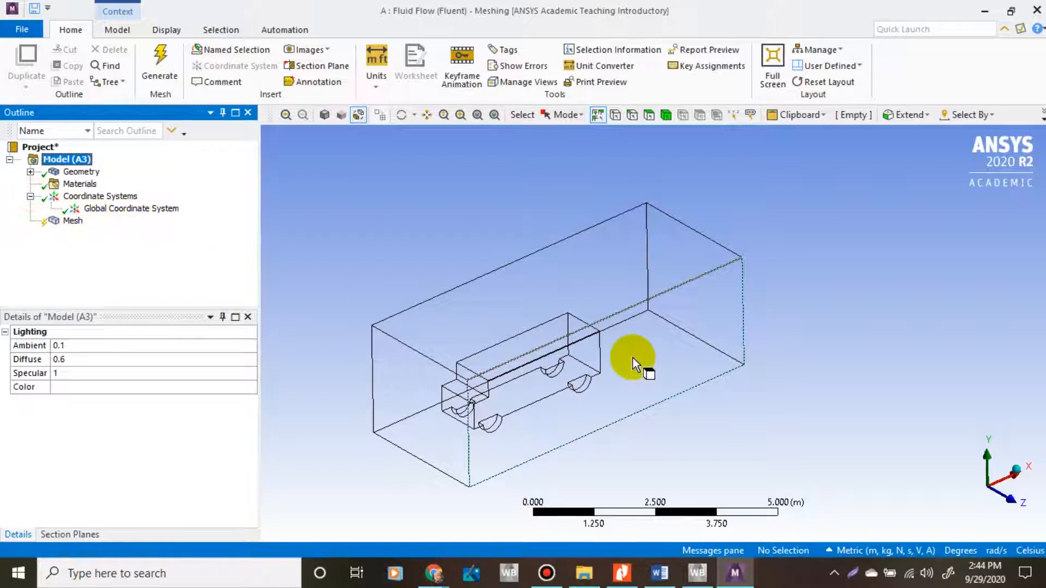
scroll(502, 396, "up", 3)
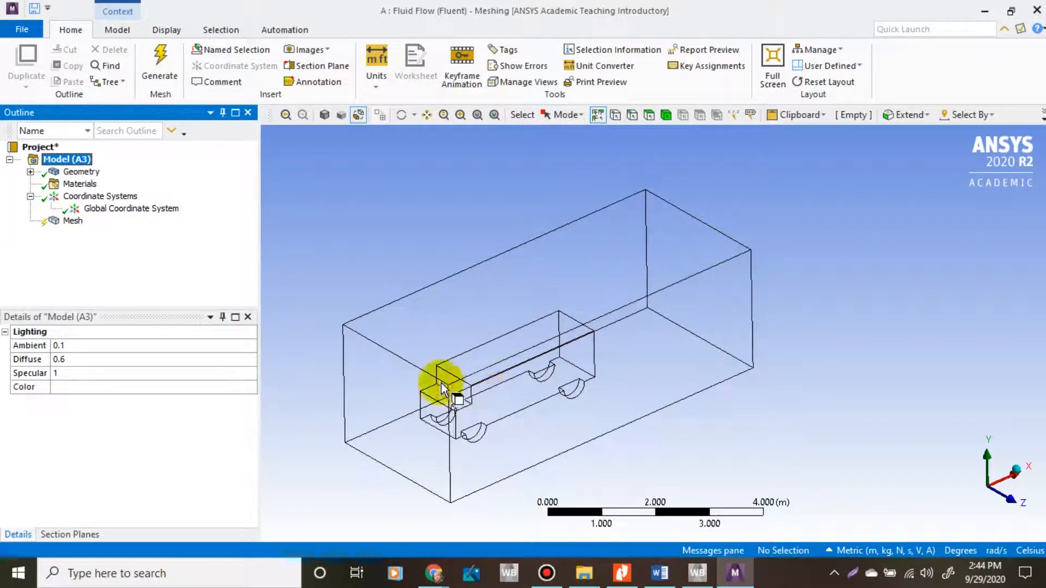
scroll(392, 382, "down", 2)
scroll(316, 422, "up", 1)
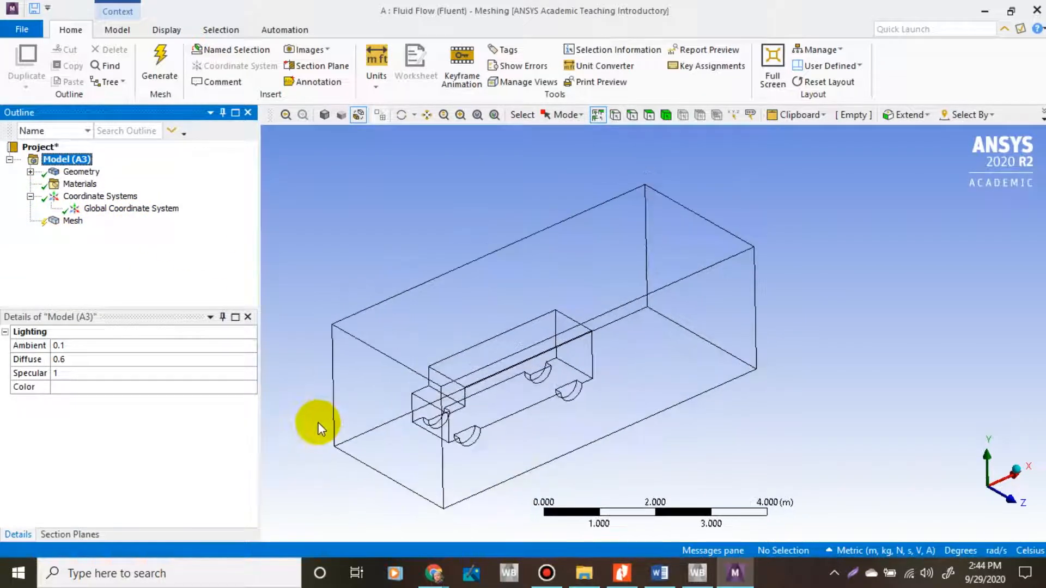
scroll(527, 415, "down", 1)
scroll(450, 390, "up", 1)
scroll(497, 346, "down", 1)
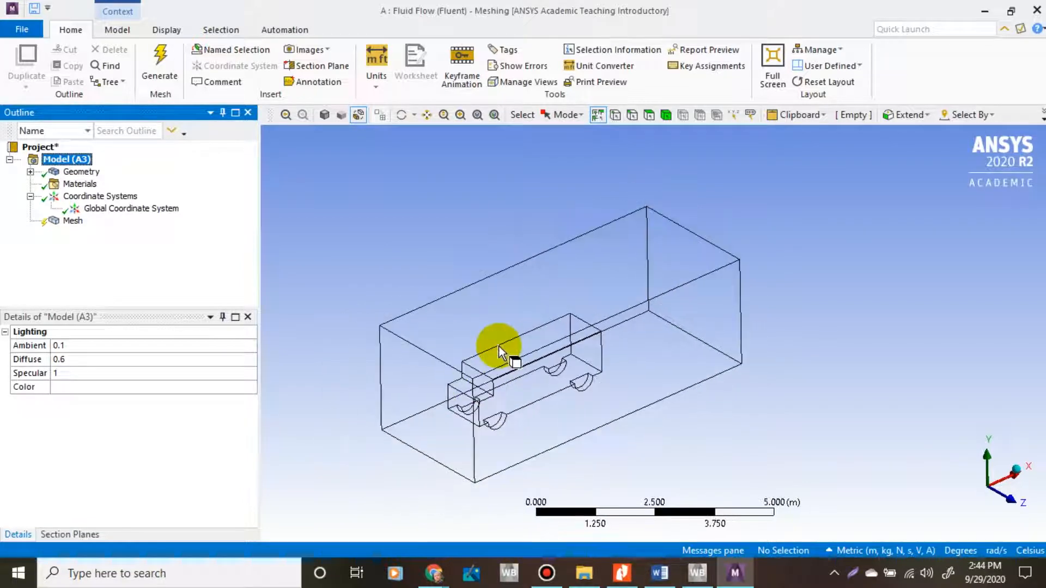
scroll(354, 405, "up", 1)
scroll(382, 384, "down", 1)
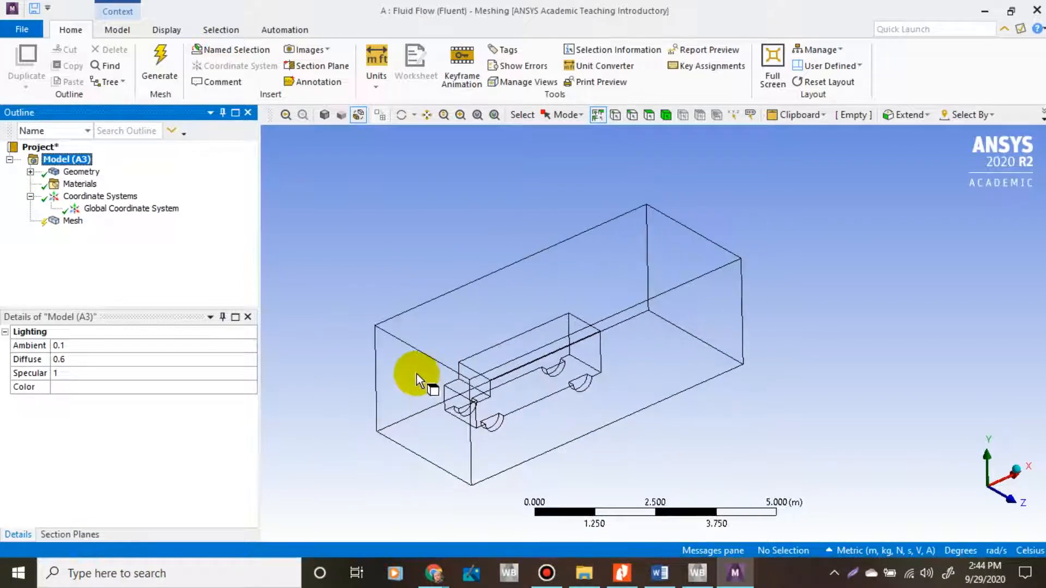
- Try to pick the fluid domain with the current selection filter and with the body filter, leaving nothing selected
left_click(417, 383)
left_click(414, 228)
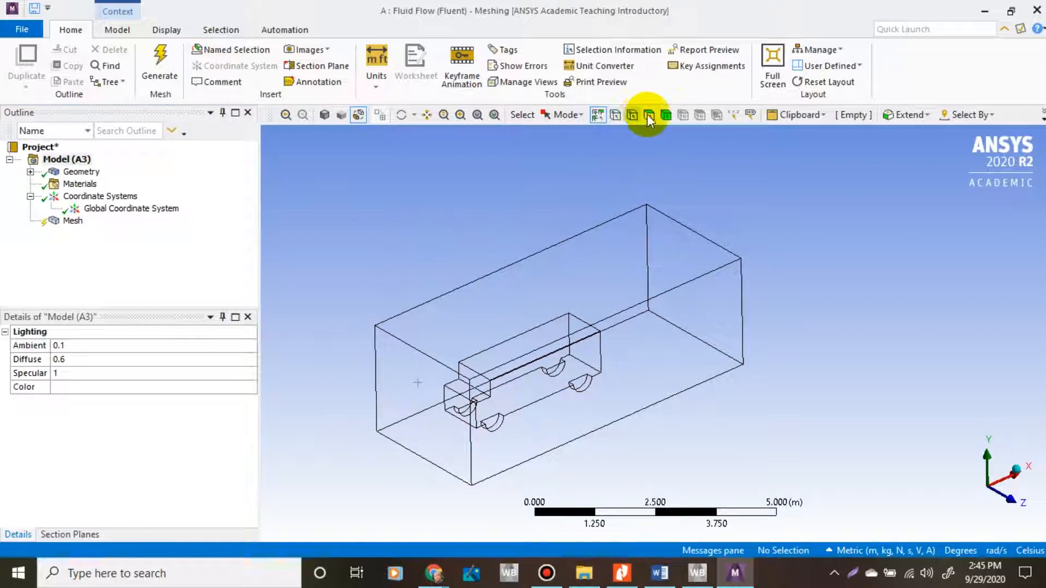
left_click(666, 116)
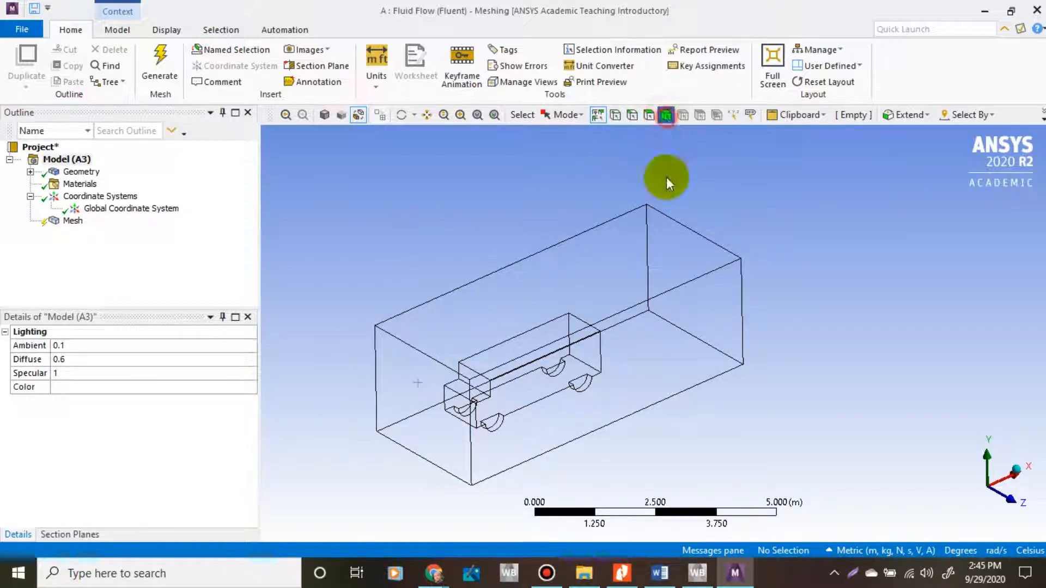
left_click(684, 294)
left_click(547, 201)
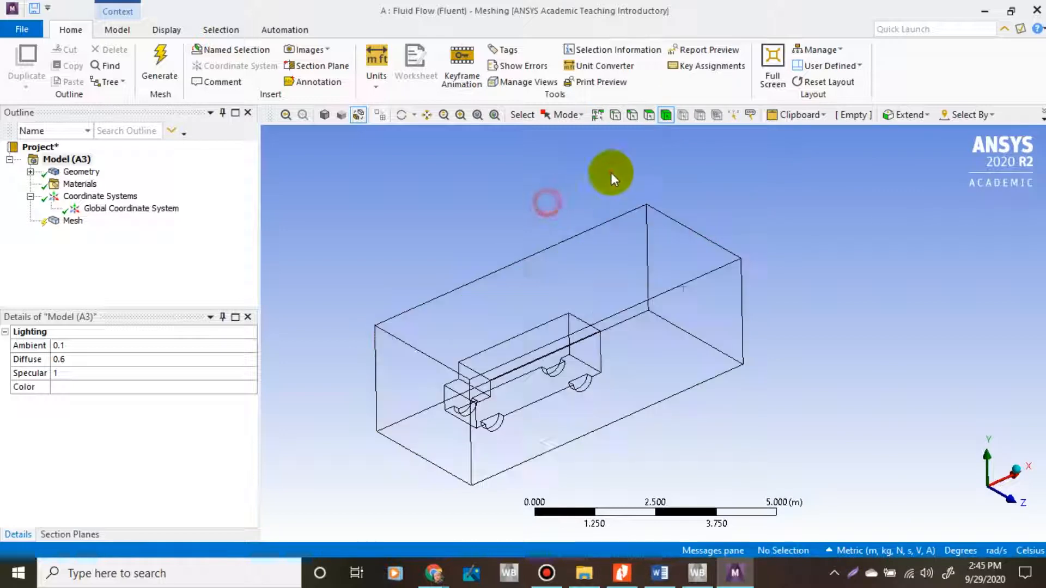
- Switch the selection filter to faces and pick the long side face of the enclosure
left_click(649, 115)
left_click(611, 267)
left_click(657, 323)
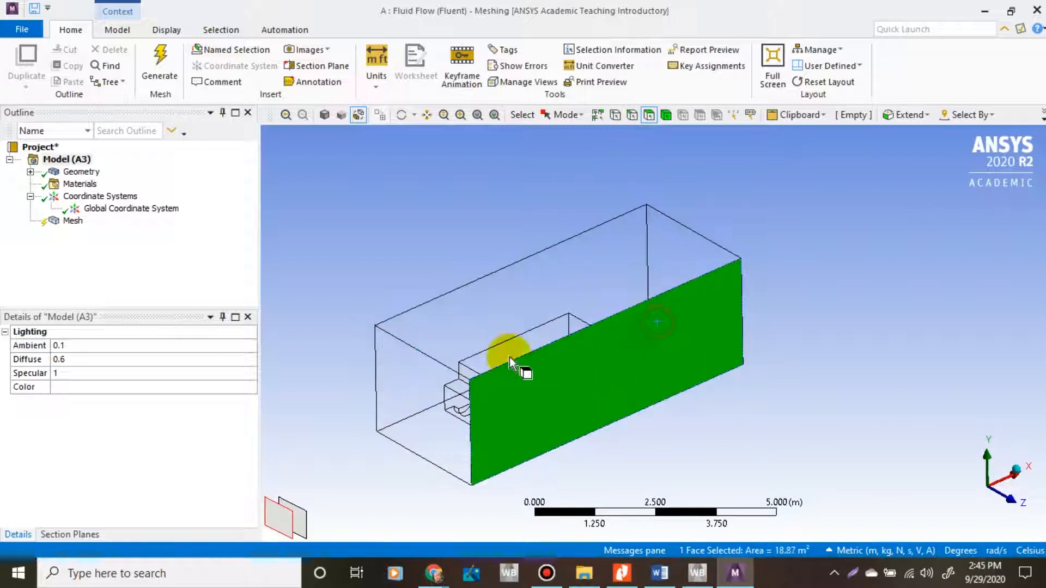
- Try the edge and vertex selection filters on an upper edge and corner of the enclosure, clearing each selection
left_click(632, 115)
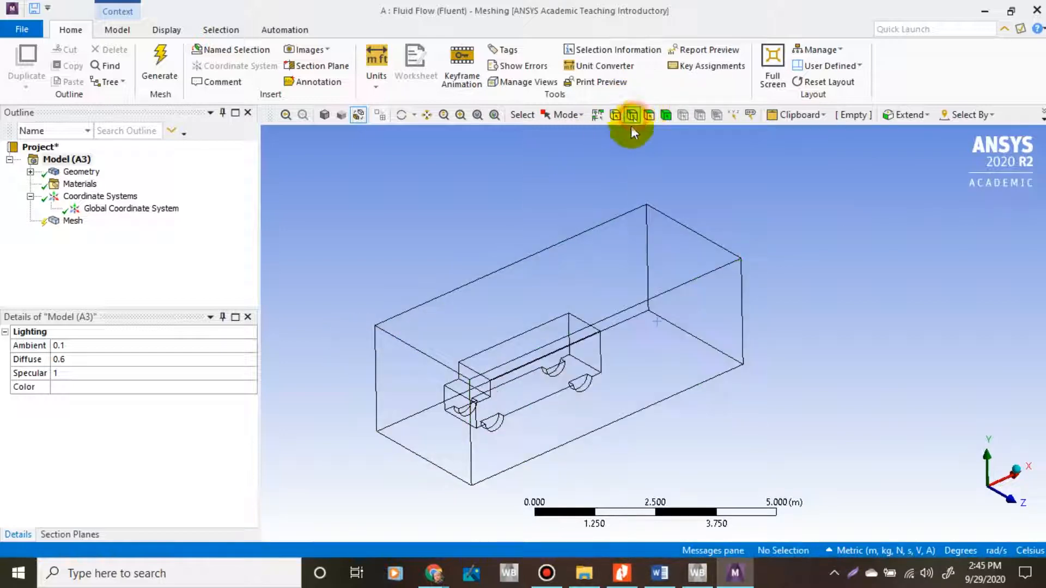
left_click(664, 217)
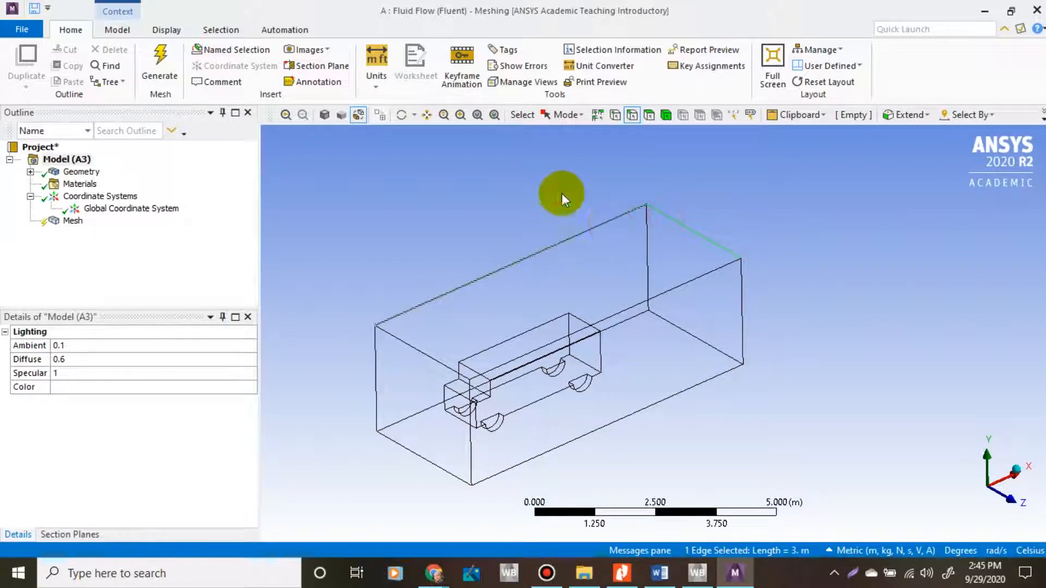
left_click(561, 193)
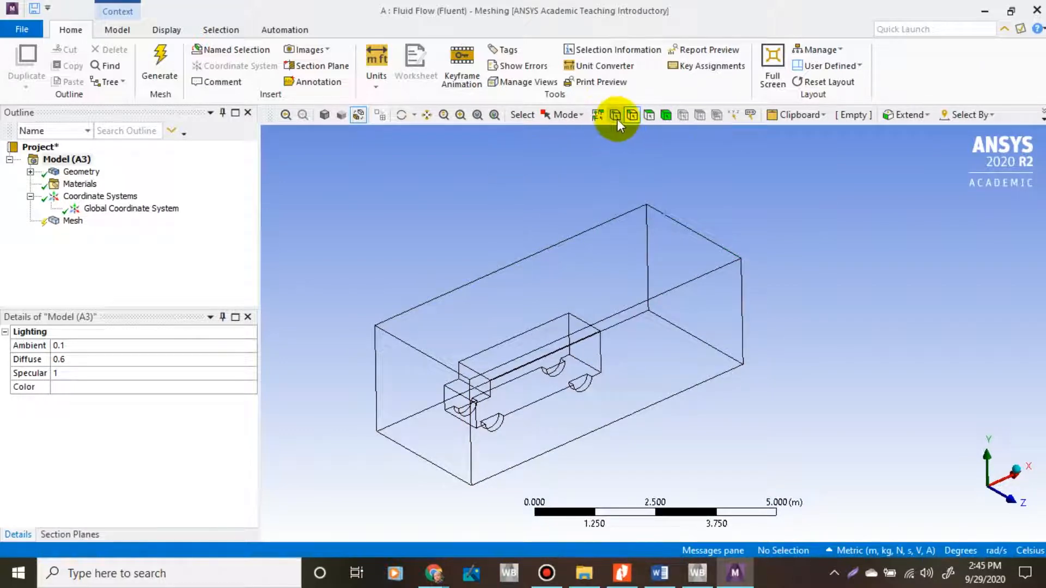
left_click(616, 116)
left_click(647, 203)
left_click(561, 164)
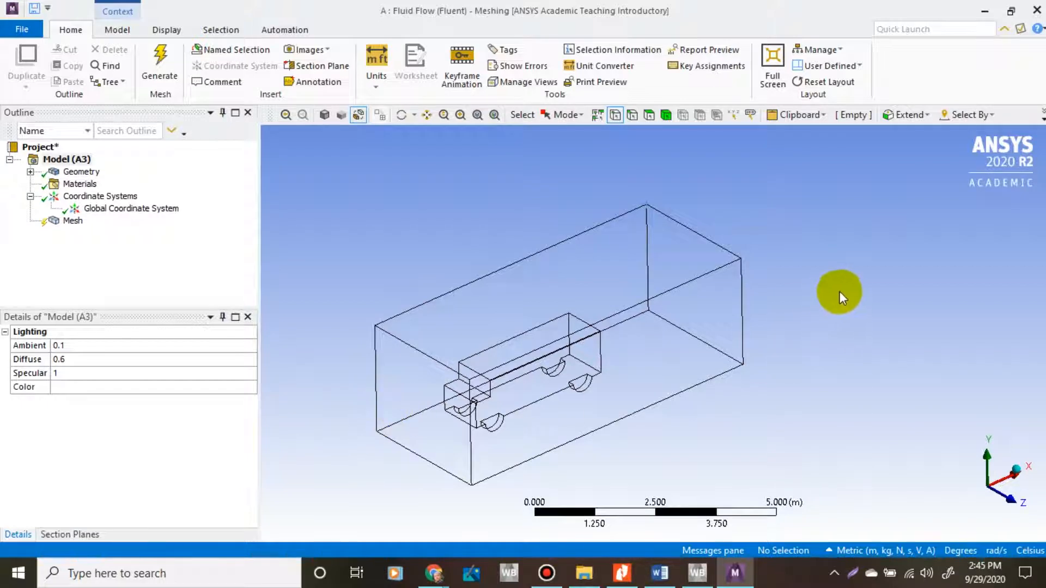
- Create a named selection VELOCITY INLET from the enclosure's end face in front of the car
left_click(649, 116)
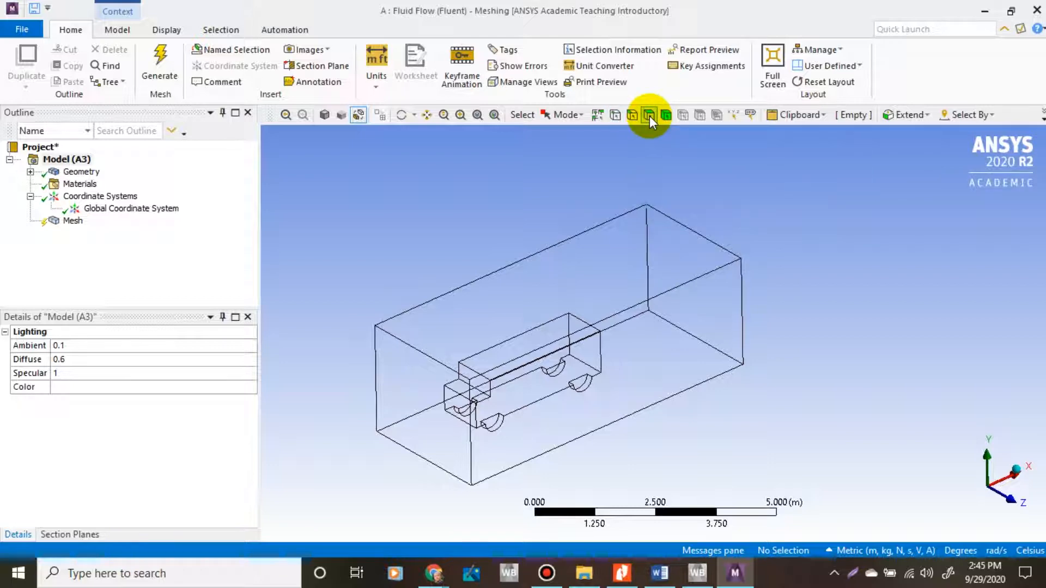
left_click(416, 390)
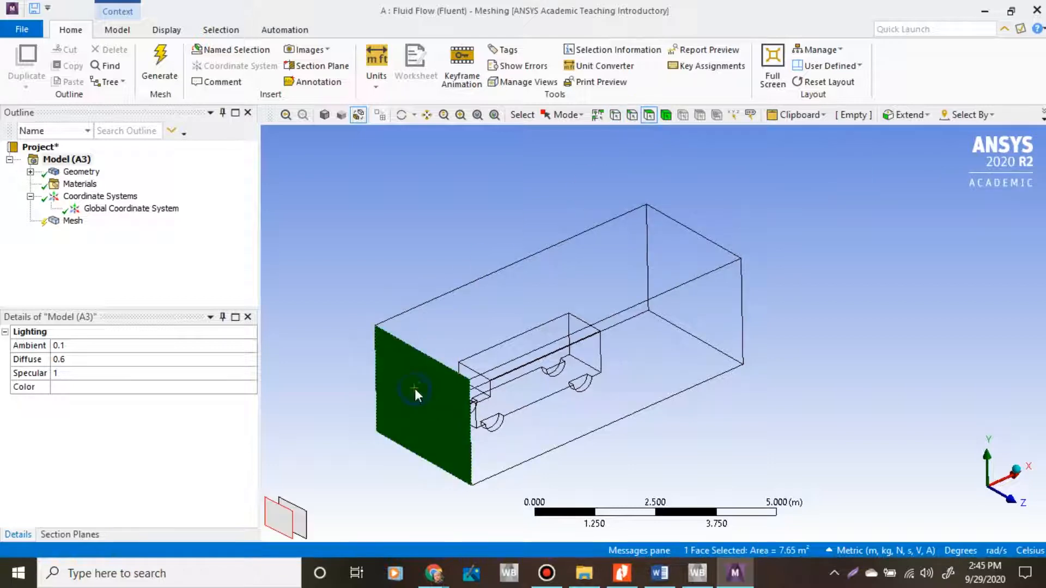
right_click(414, 388)
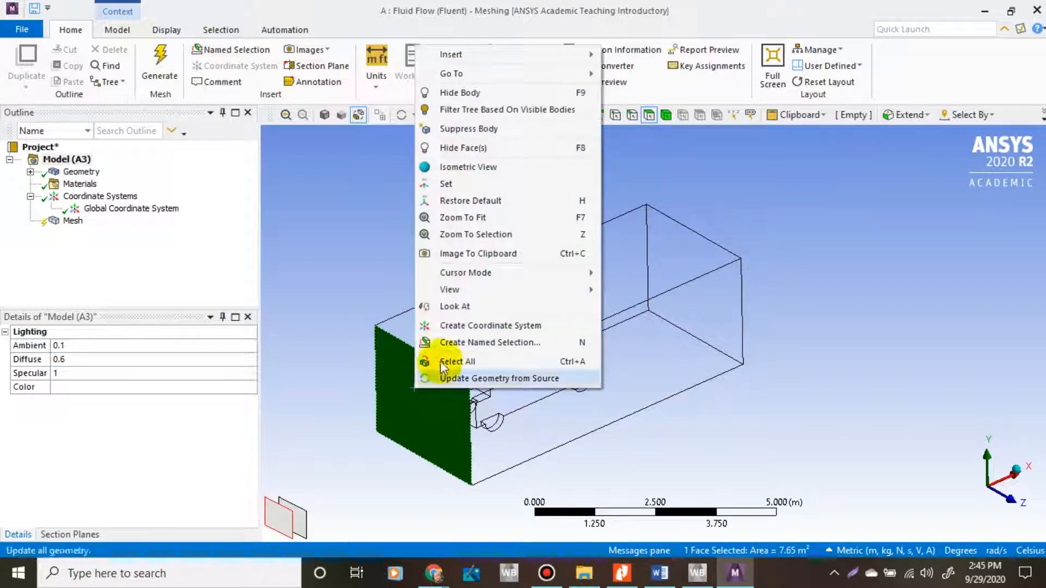
left_click(469, 343)
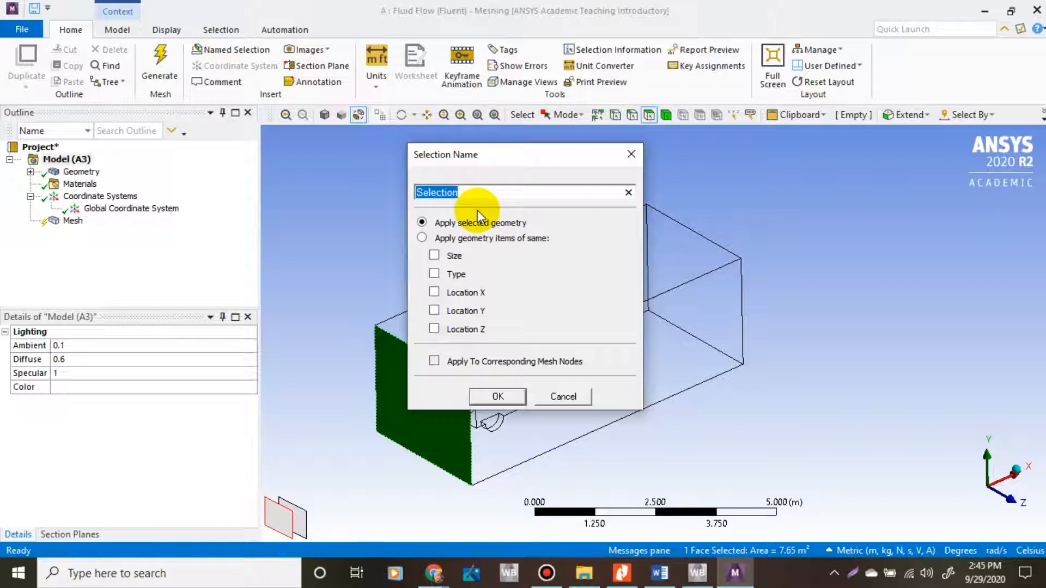
type("IN")
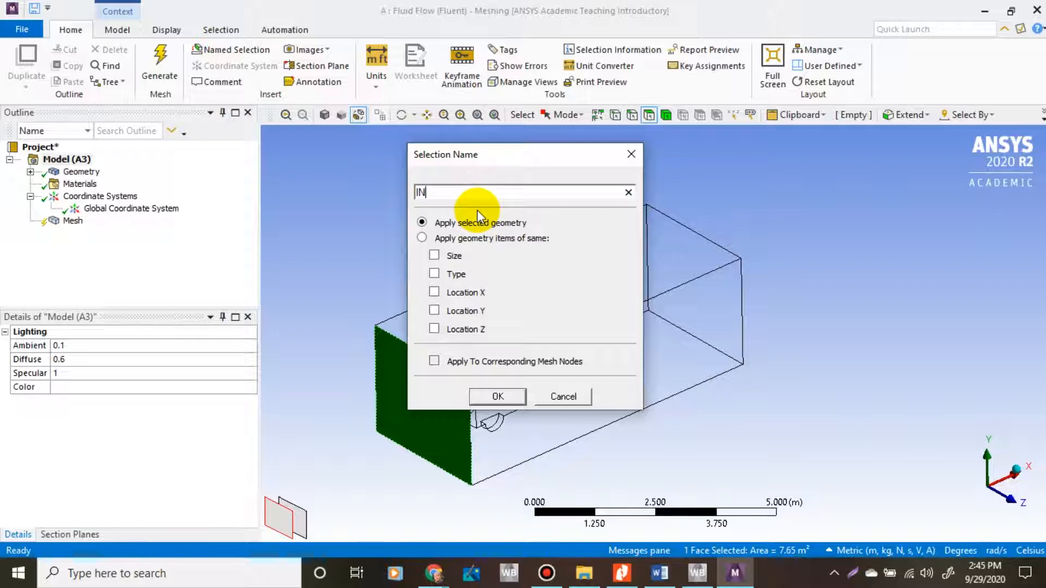
type("LET")
key("BackSpace")
key("BackSpace")
key("BackSpace")
key("BackSpace")
key("BackSpace")
type("VELOCITY INLET")
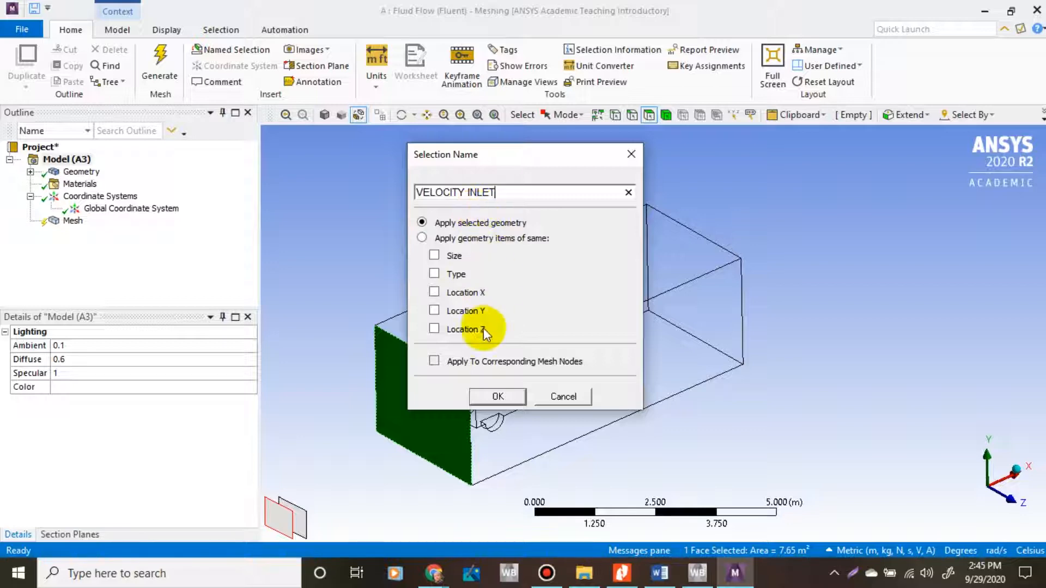
left_click(480, 396)
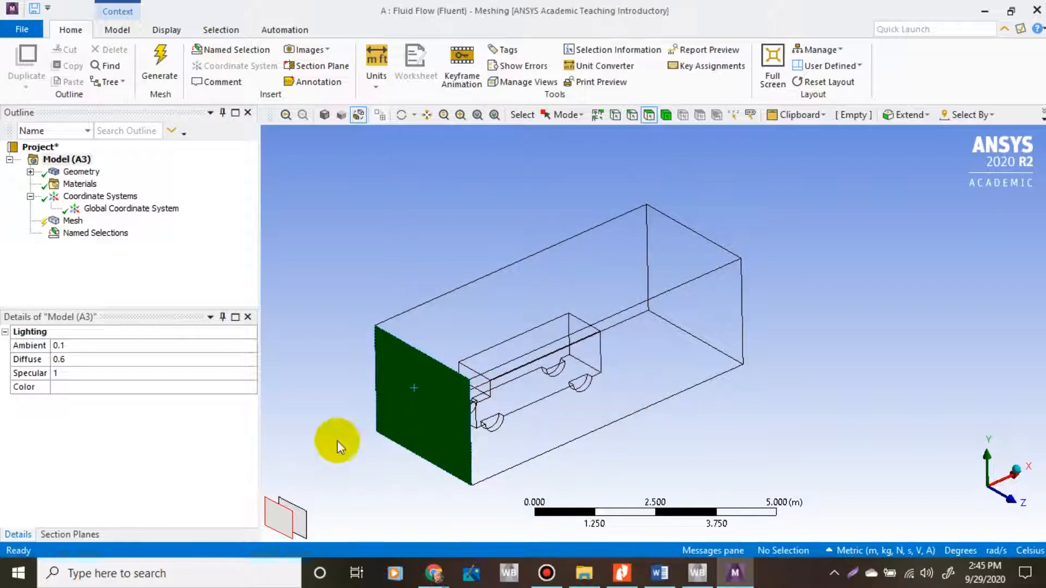
- Review the car speed in the GAYA DRAG Word document and return to the Meshing window
left_click(659, 573)
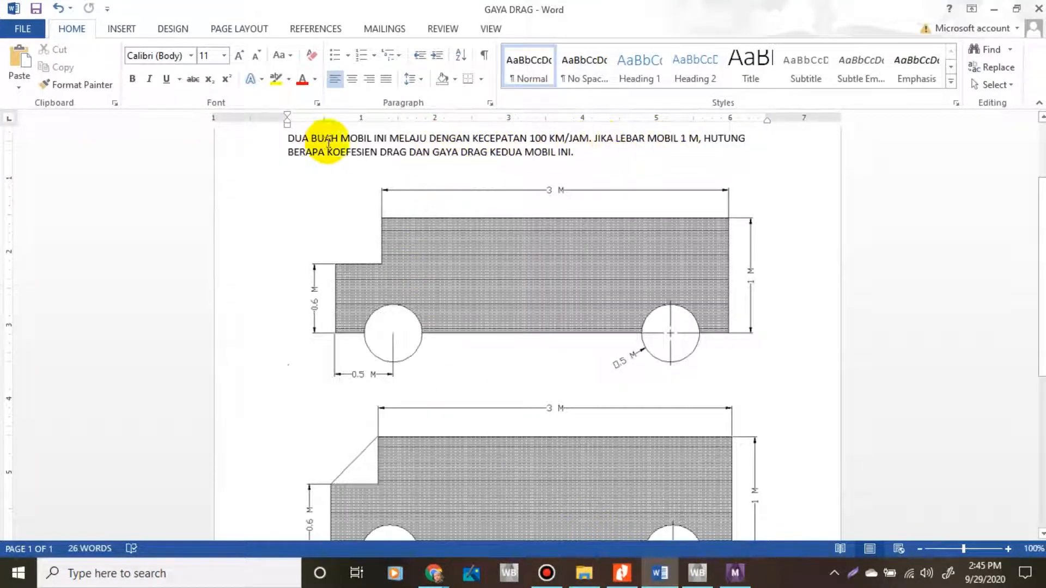
left_click(738, 581)
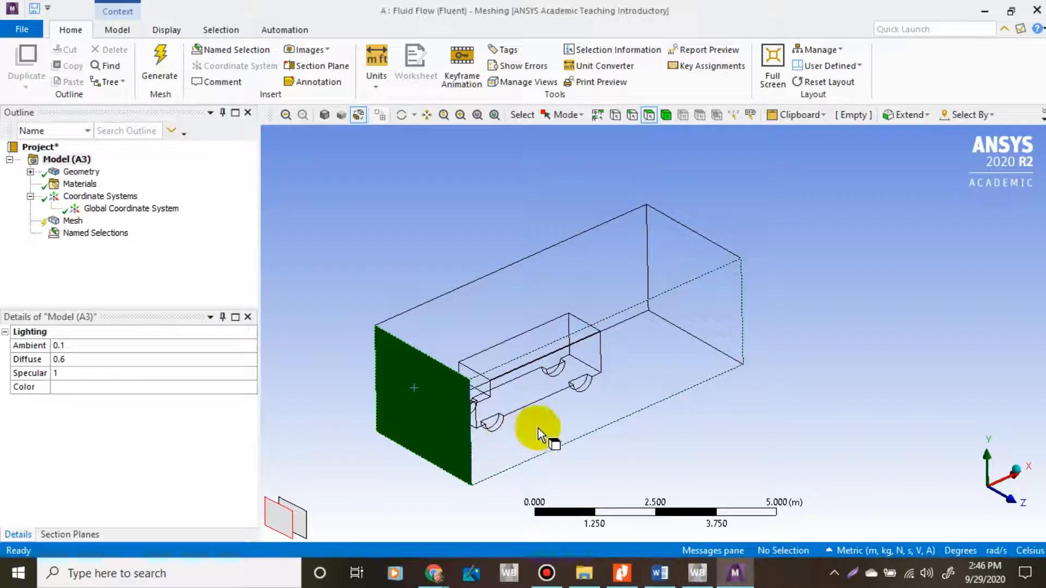
- Create a named selection PREEESURE OUTLET from the enclosure's end face behind the car and clear the selection
left_click(780, 366)
middle_click_drag(780, 367, 725, 325)
left_click(725, 317)
right_click(749, 295)
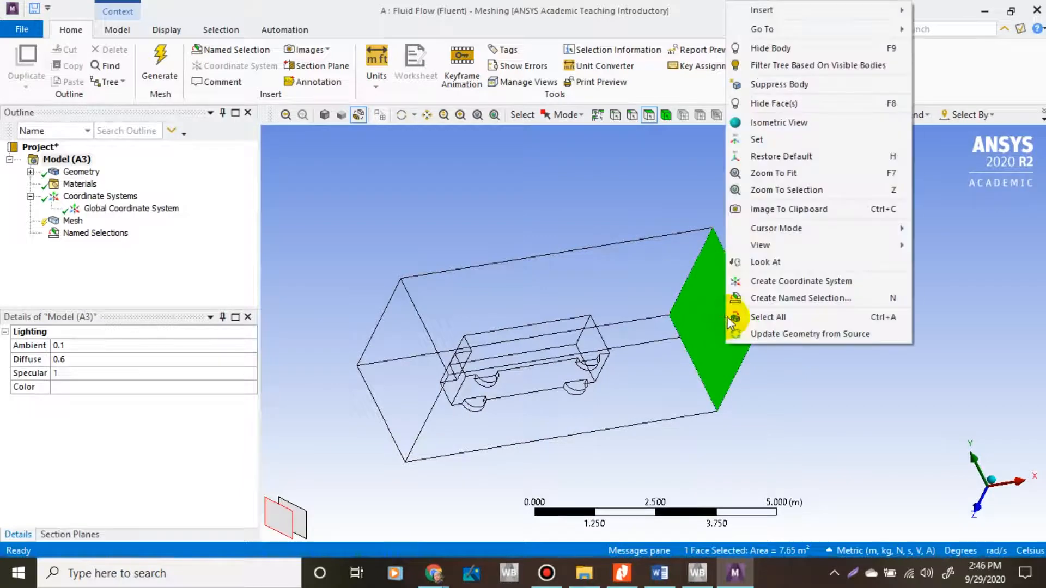
left_click(937, 430)
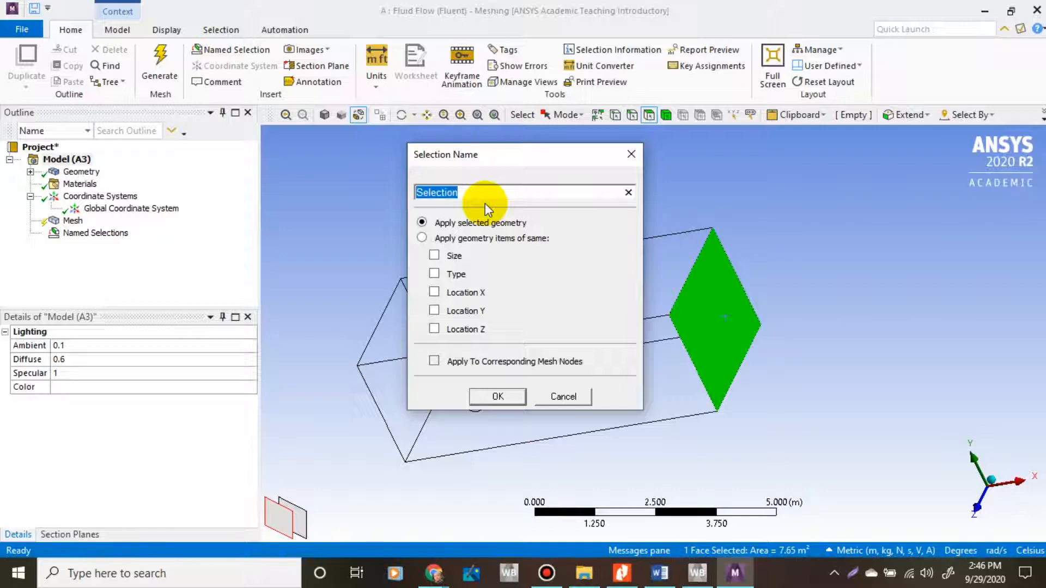
type("PR")
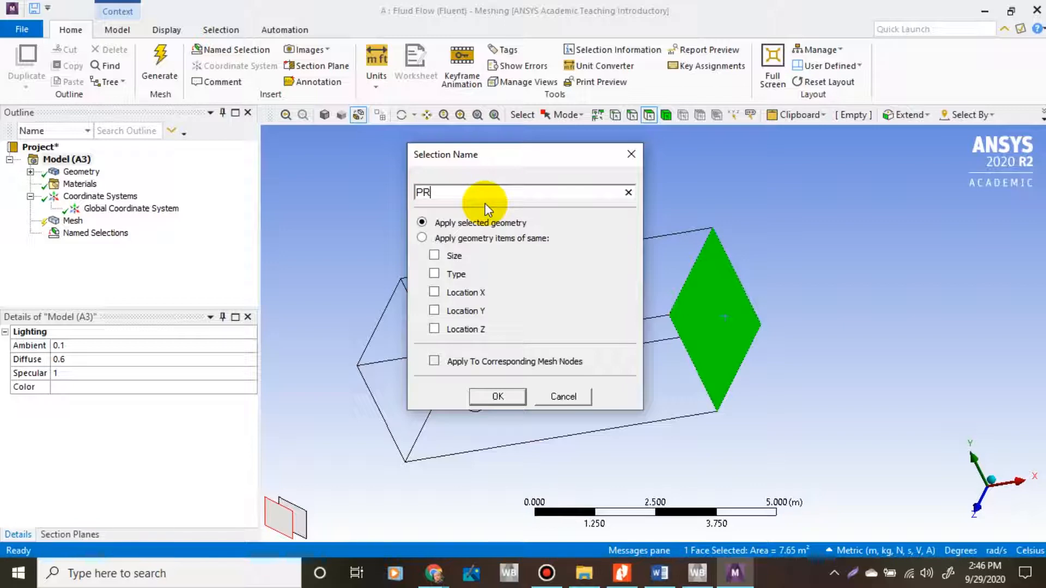
type("EEESURE OUTLET")
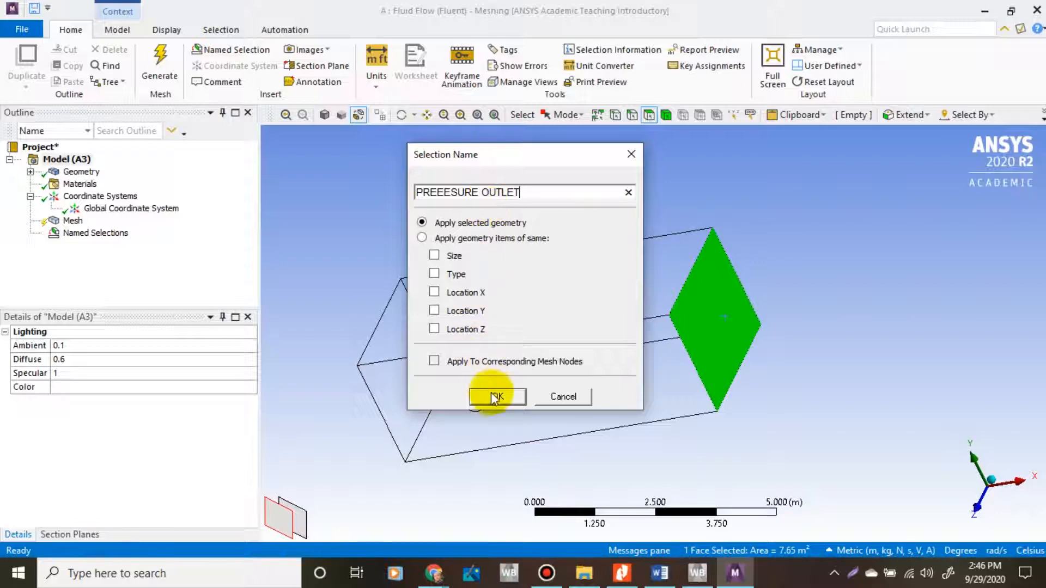
left_click(492, 396)
left_click(796, 319)
middle_click_drag(649, 365, 607, 411)
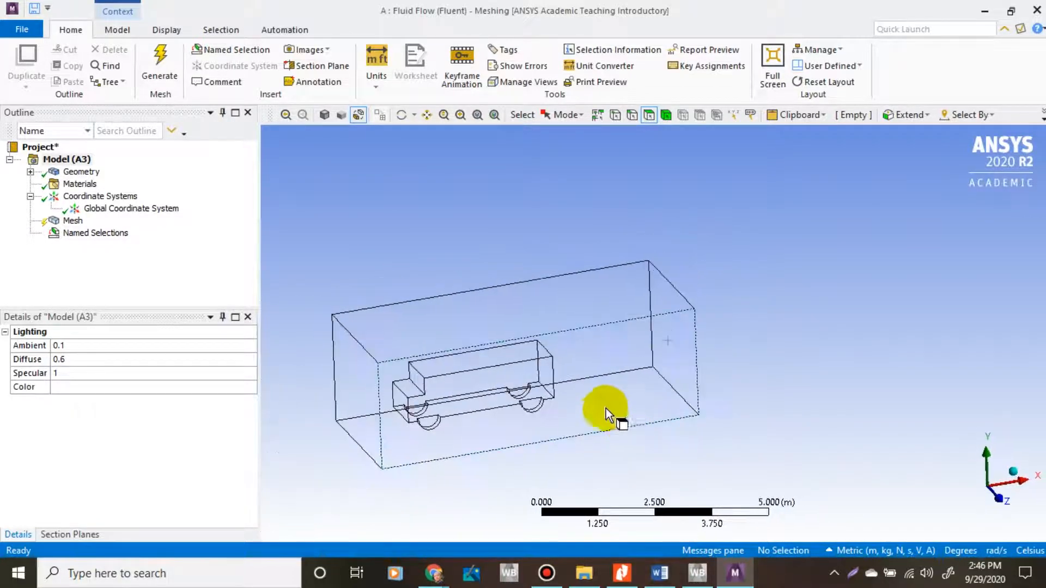
left_click(626, 376)
left_click(580, 307)
left_click(753, 363)
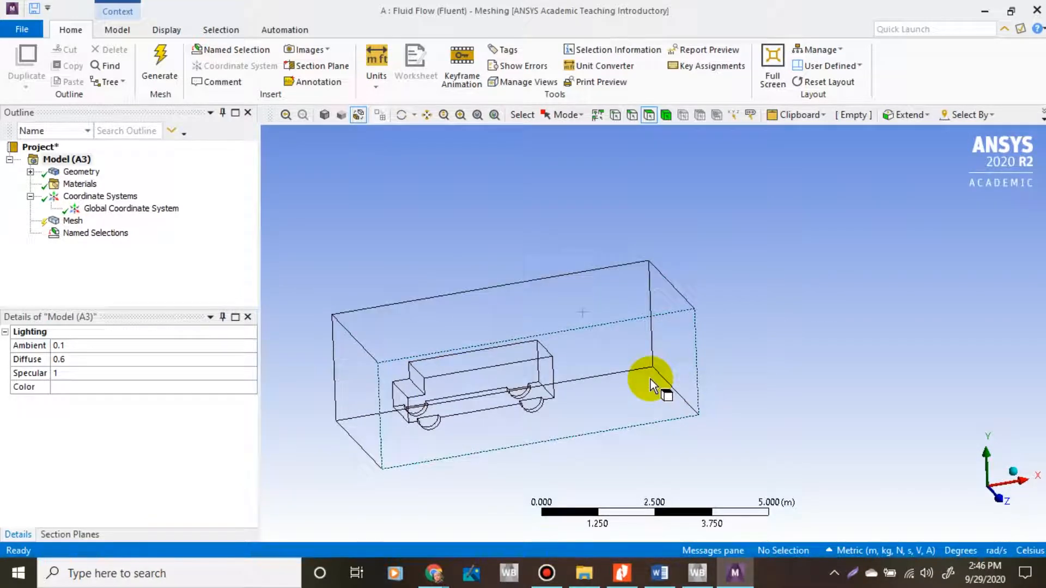
- Select the four long outer faces of the enclosure together and create a named selection WALL from them
left_click(651, 379)
left_click(606, 308, "ctrl")
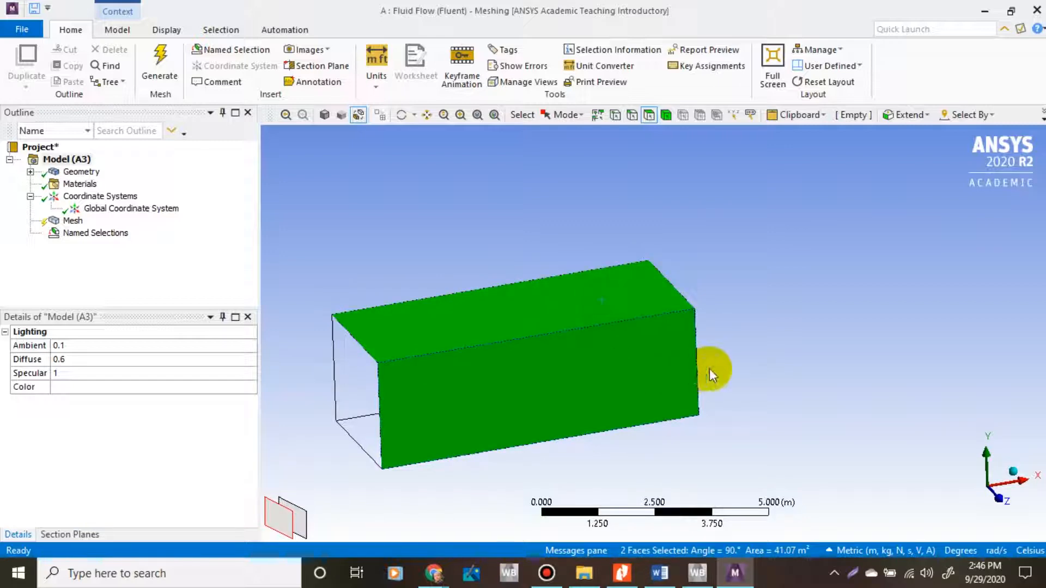
middle_click_drag(711, 376, 803, 385)
left_click(459, 330, "ctrl")
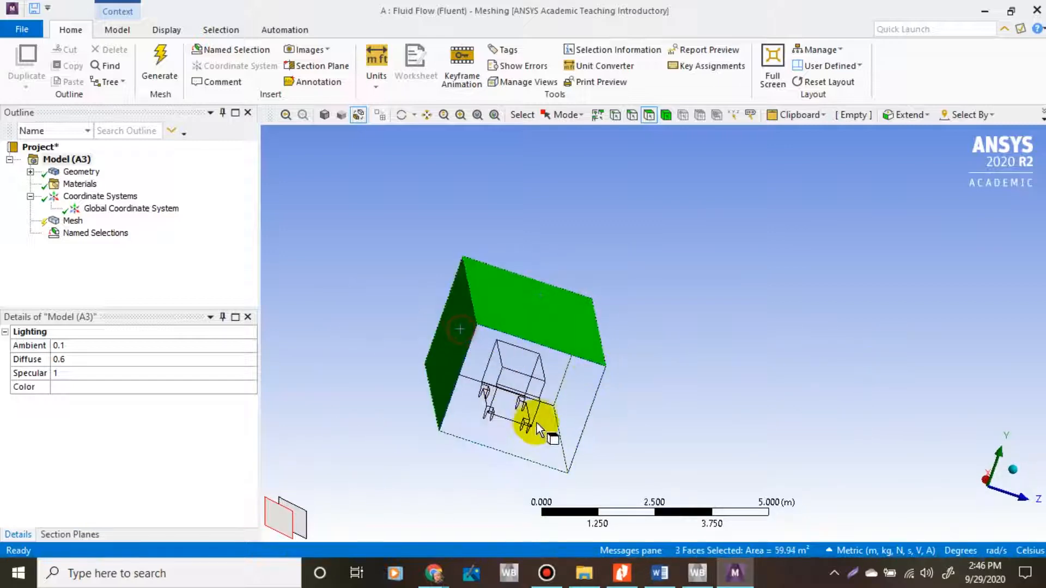
mouse_move(537, 422)
middle_mouse_down()
mouse_move(509, 352)
mouse_move(541, 421)
middle_mouse_up()
left_click(476, 465, "ctrl")
scroll(553, 440, "up", 2)
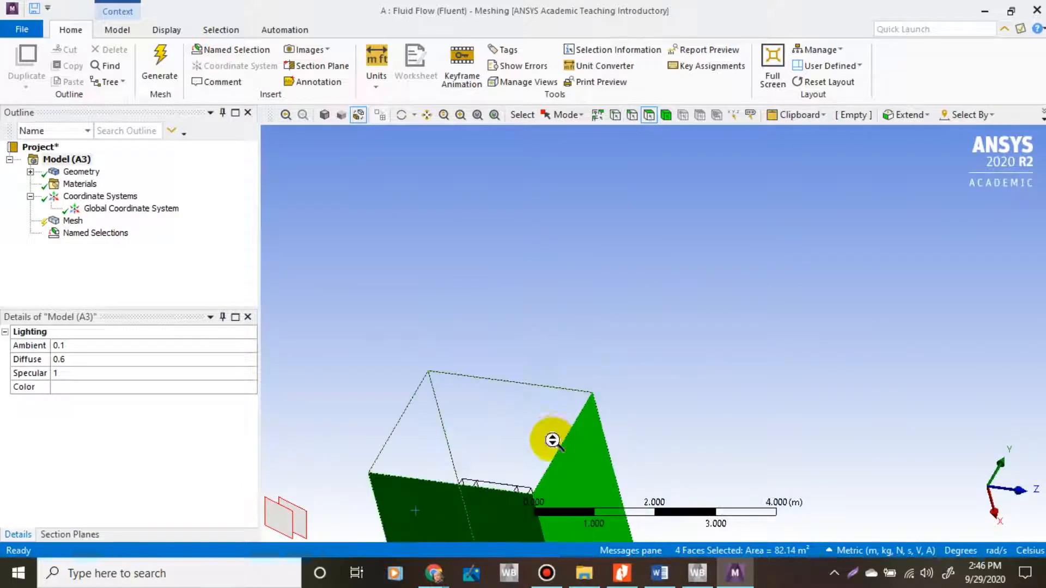
scroll(552, 440, "down", 2)
right_click(615, 443)
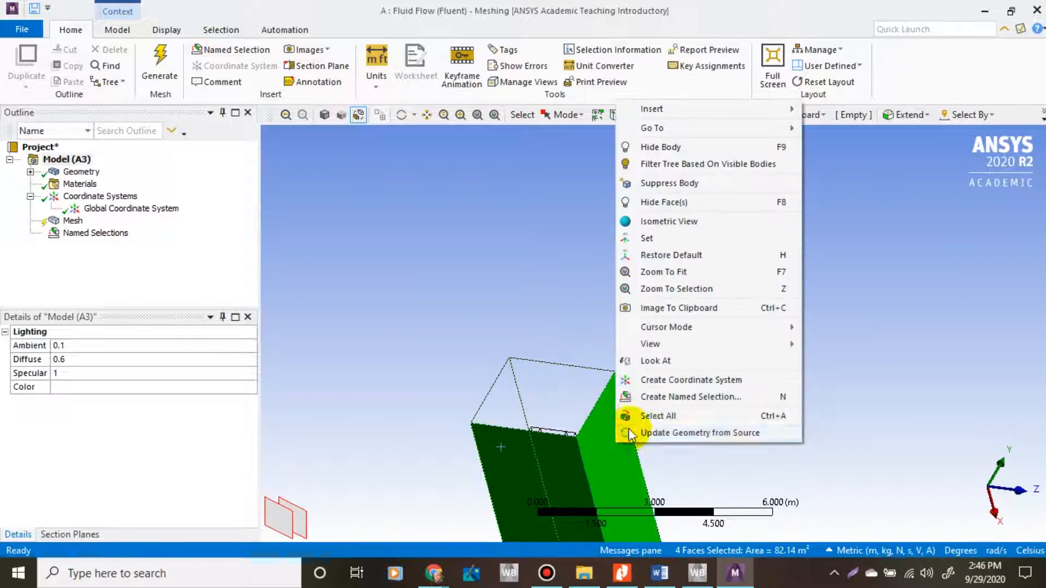
left_click(662, 397)
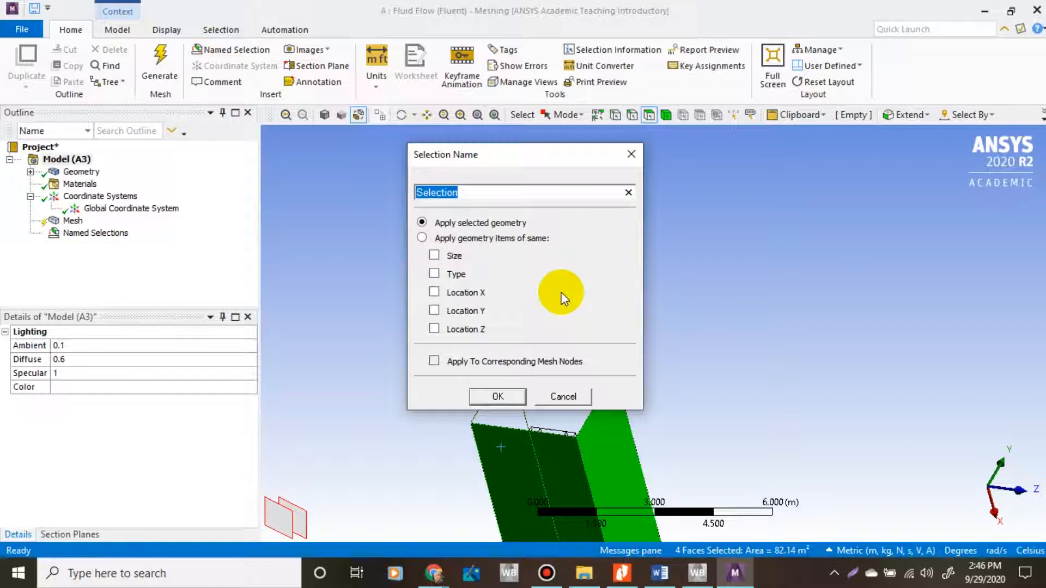
type("WALL")
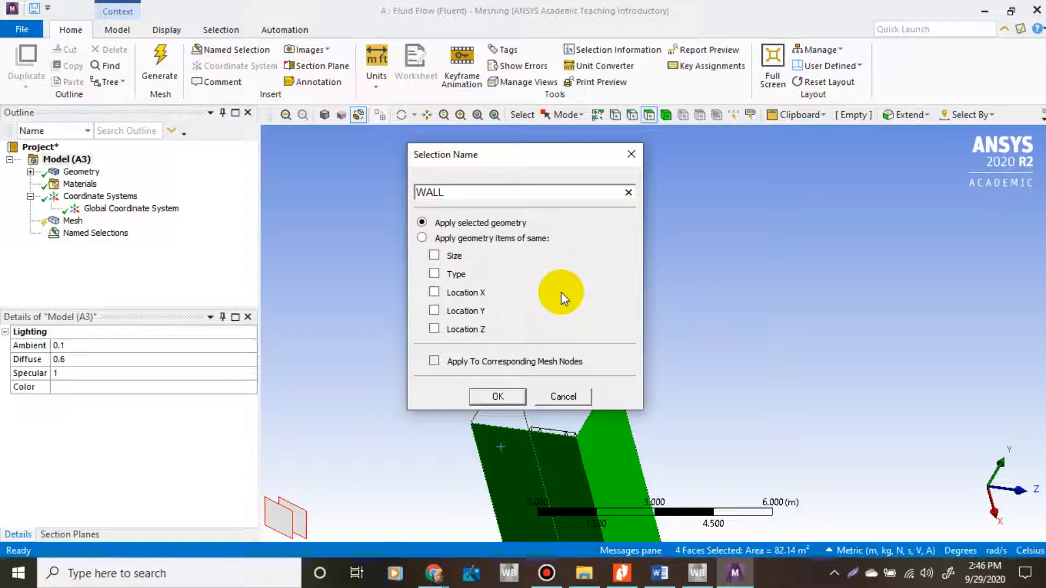
left_click(498, 397)
- Orient the view square to the domain's long side and enlarge the car outline
scroll(620, 394, "down", 2)
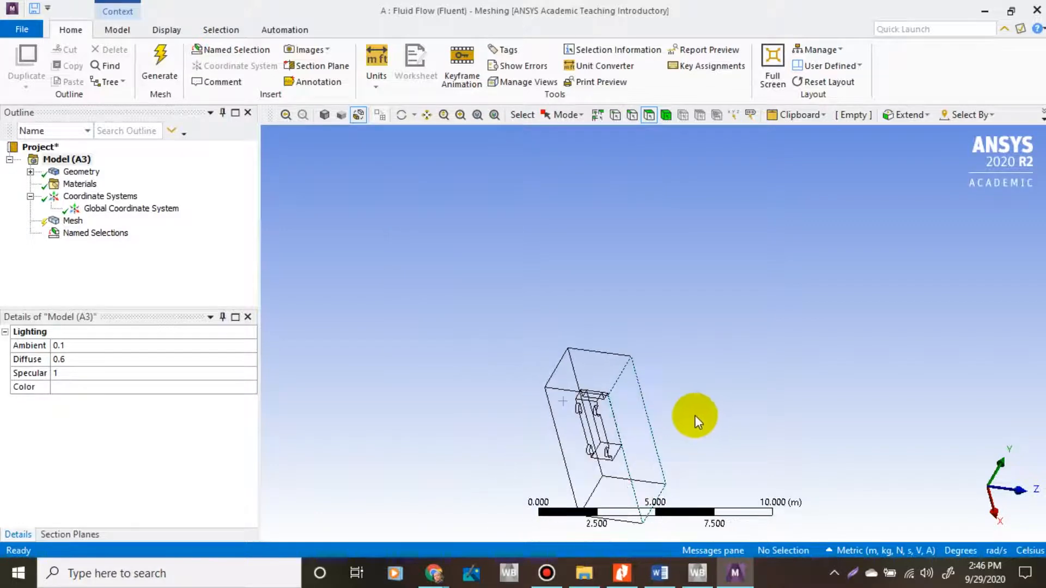
middle_click_drag(694, 415, 566, 438)
left_click(982, 502)
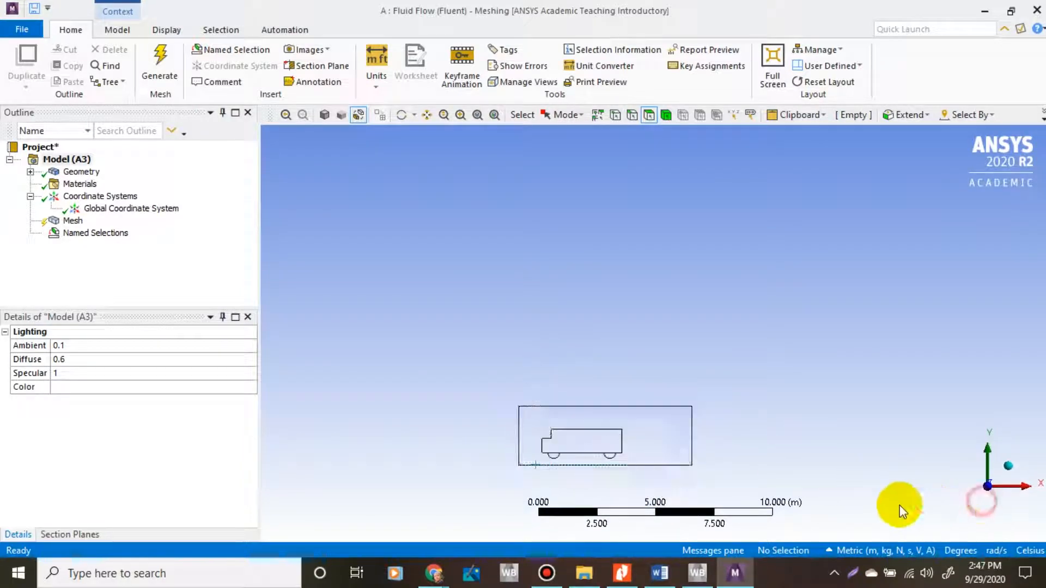
scroll(549, 460, "up", 1)
scroll(527, 405, "down", 1)
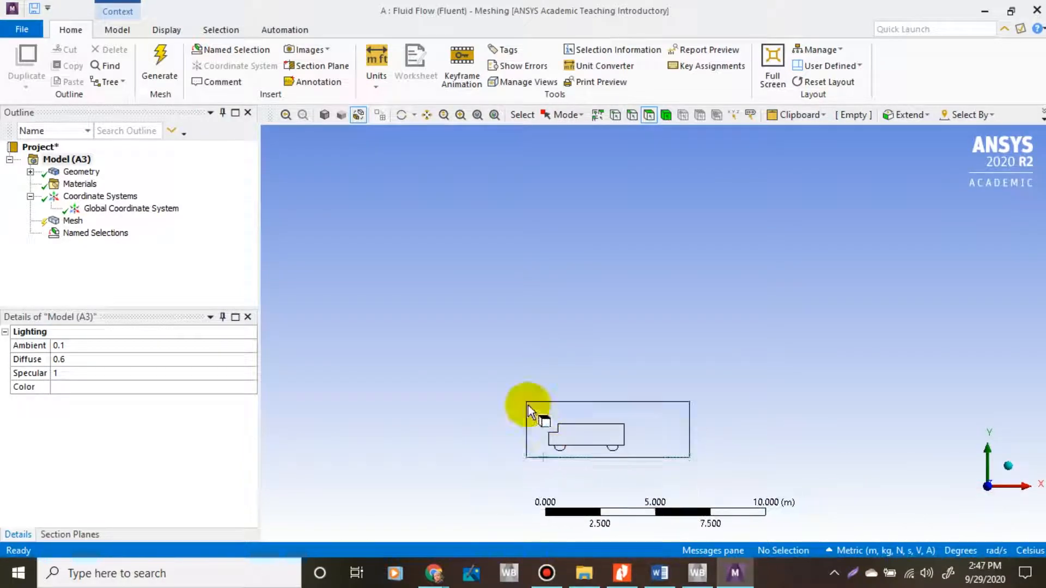
left_click(428, 115)
left_click_drag(524, 397, 695, 362)
left_click(460, 115)
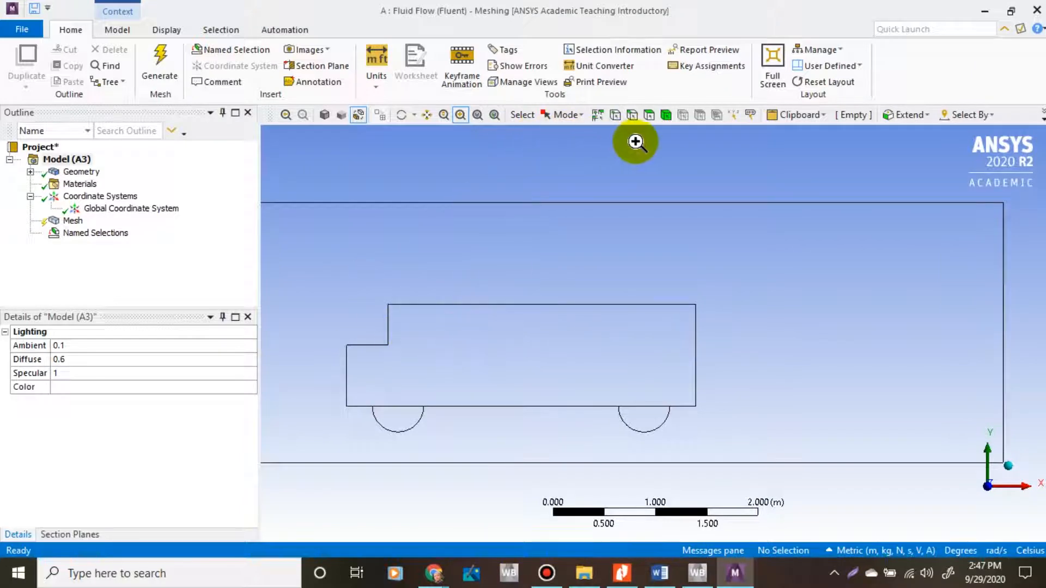
- Try picking above the car with the body filter and with the face filter, and clear the selection
left_click(666, 115)
left_click(608, 275)
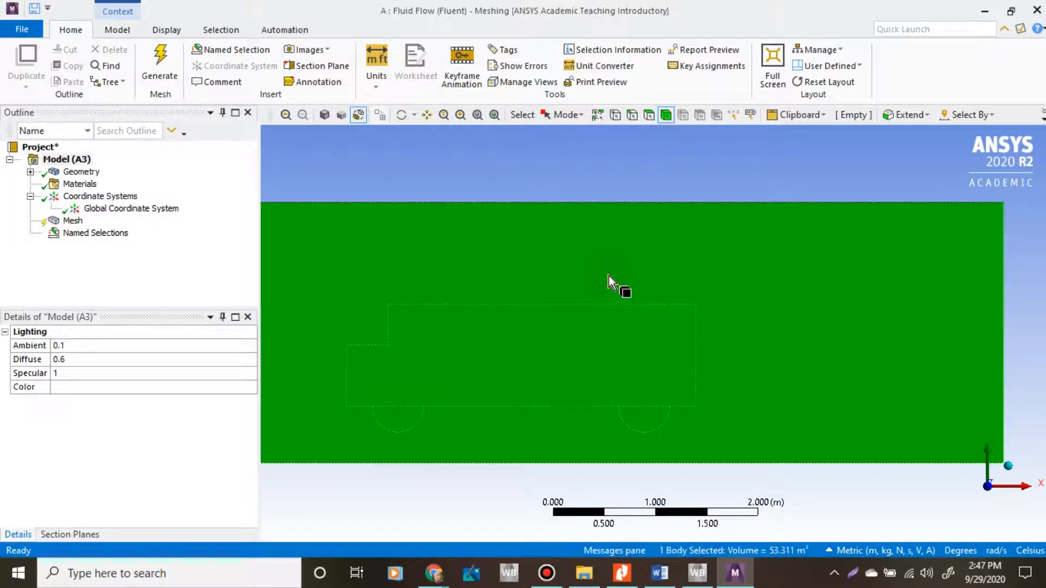
left_click(649, 115)
left_click(632, 265)
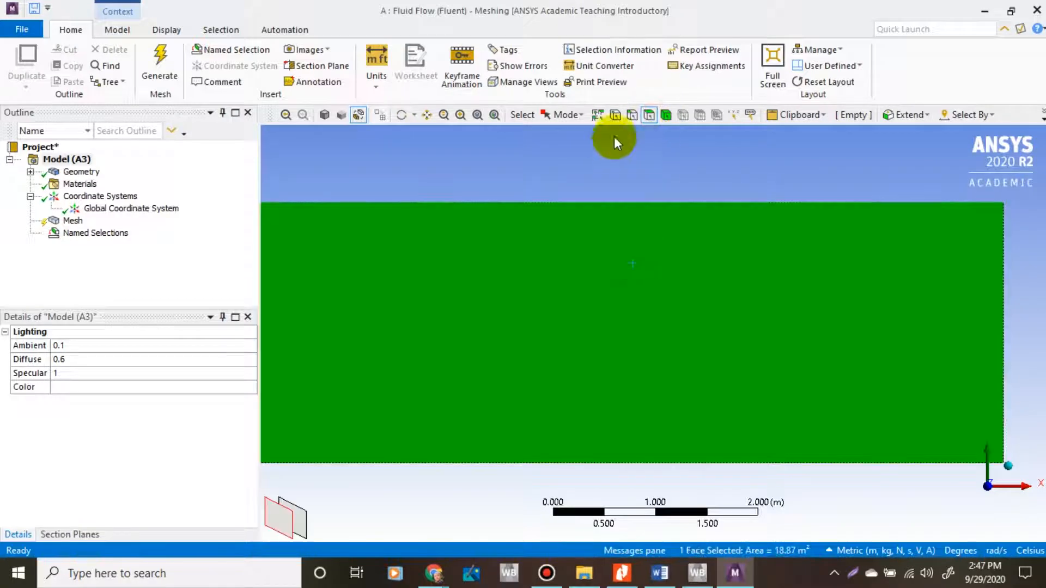
left_click(621, 147)
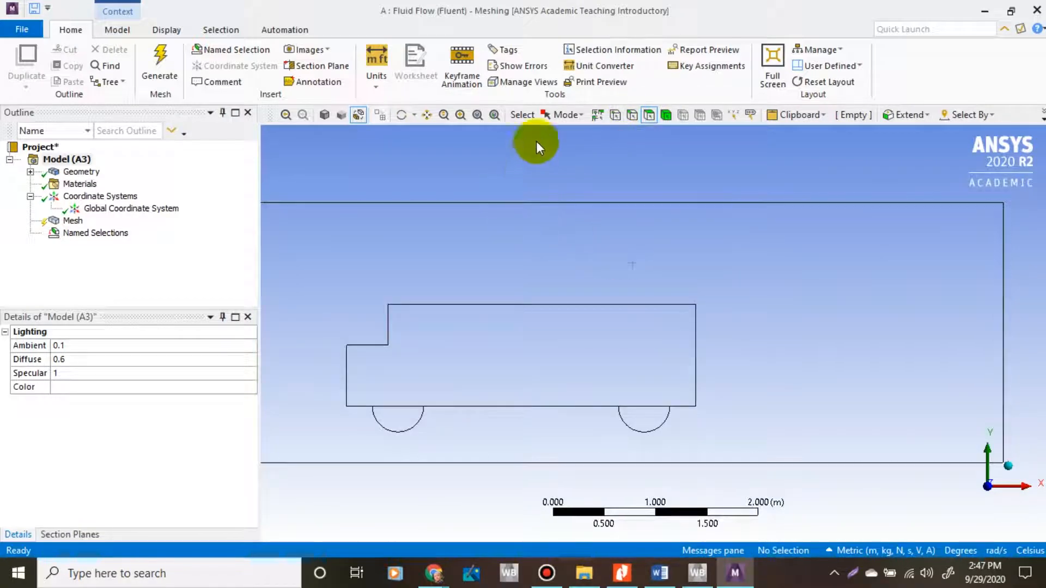
- Box-select all the car's faces, create a named selection MOBIL from them, and expand the named selections in the outline
left_click(570, 117)
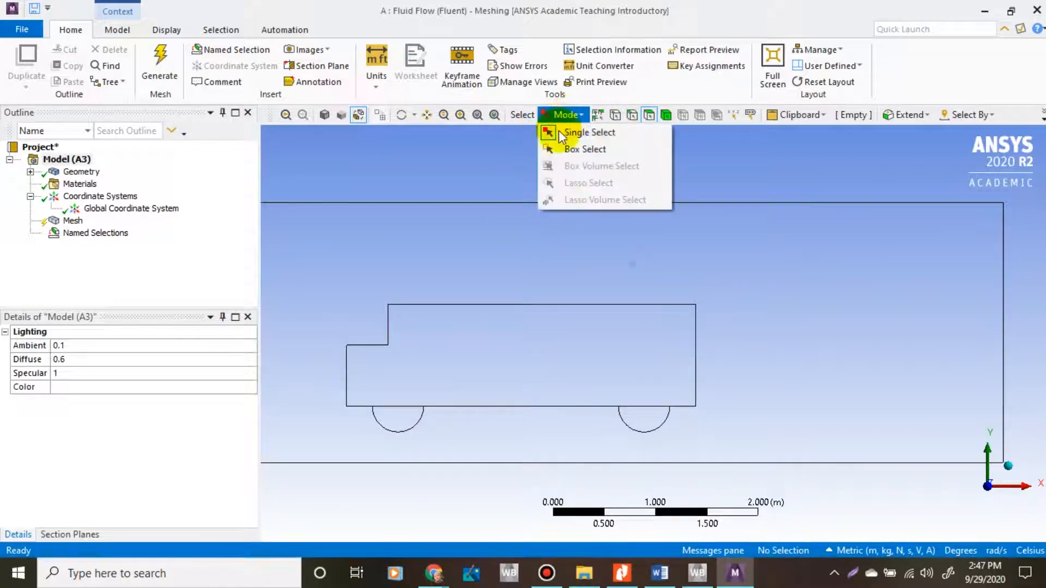
left_click(567, 148)
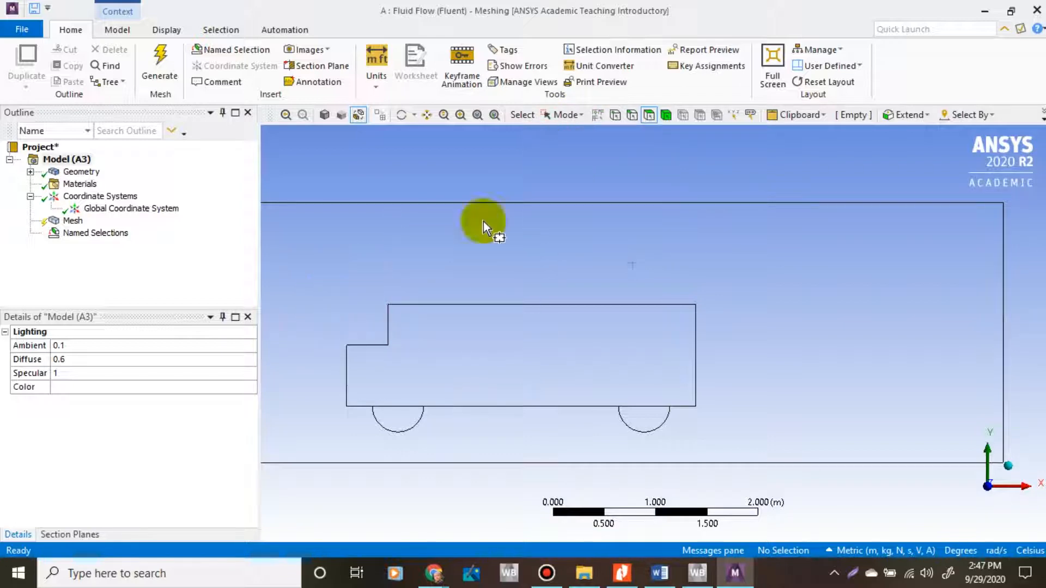
left_click_drag(309, 273, 801, 447)
right_click(644, 363)
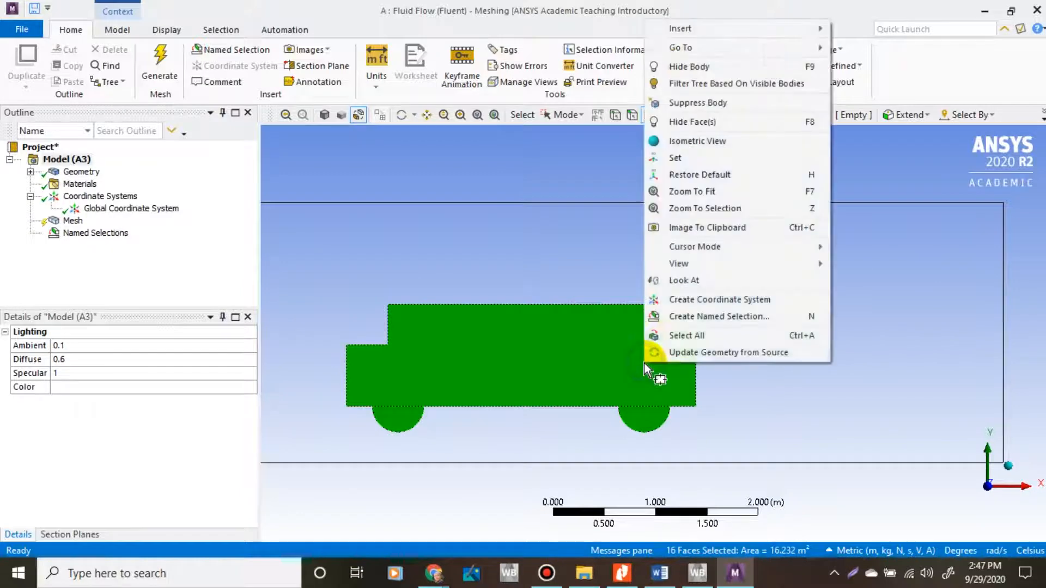
left_click(688, 319)
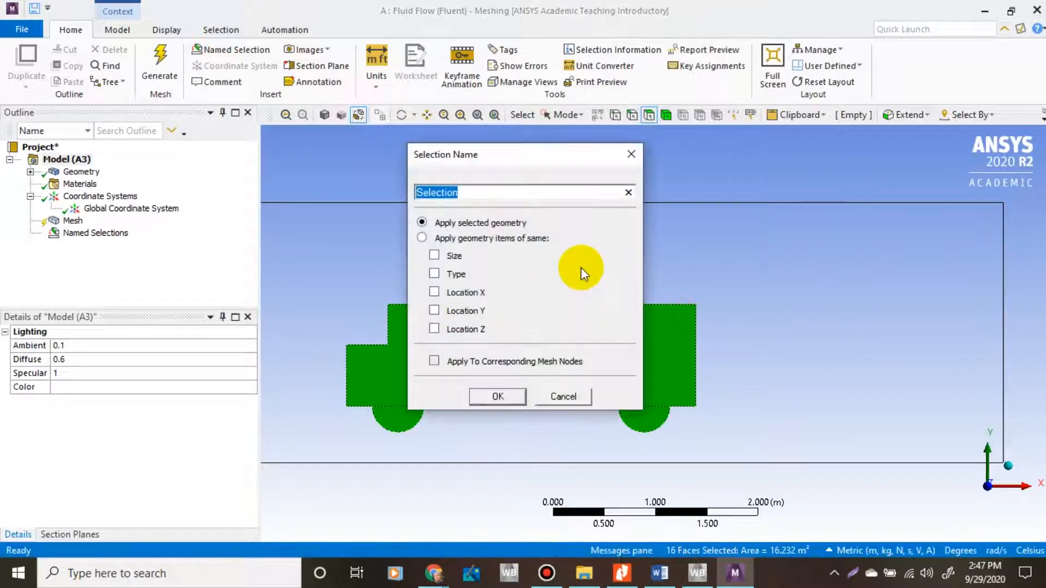
type("MOBIL")
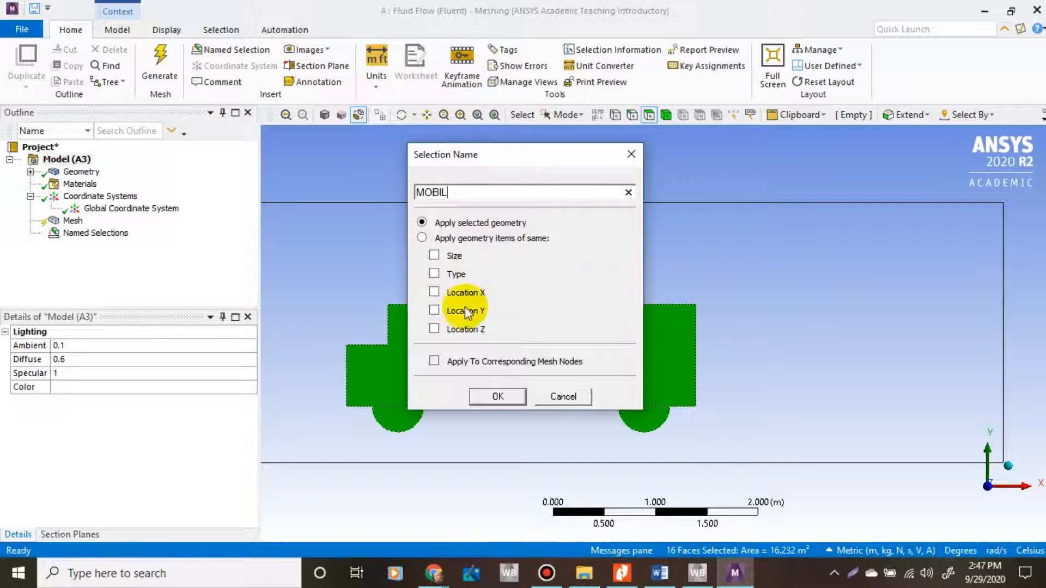
left_click(493, 395)
scroll(595, 333, "down", 1)
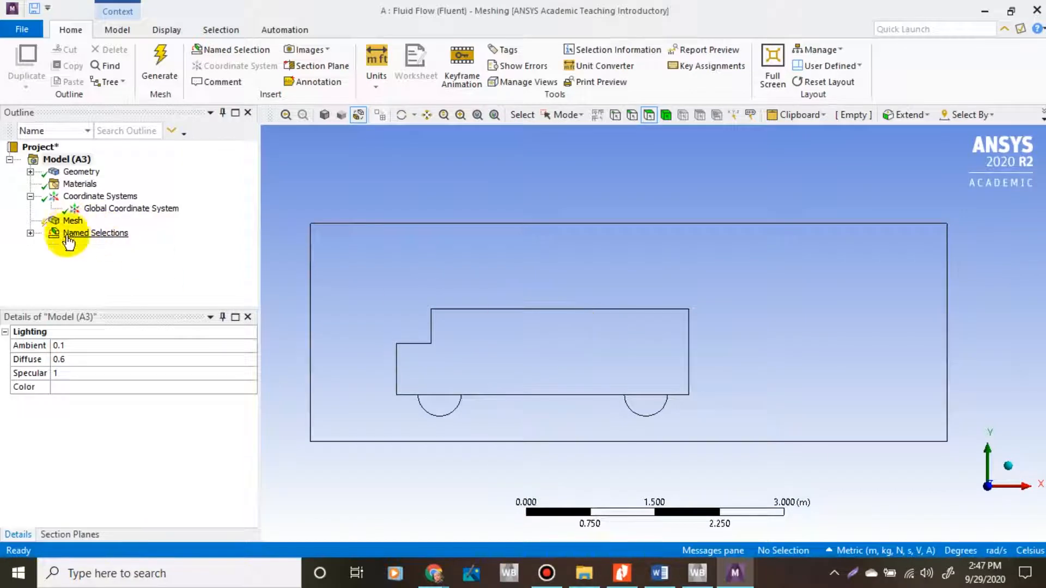
left_click(31, 234)
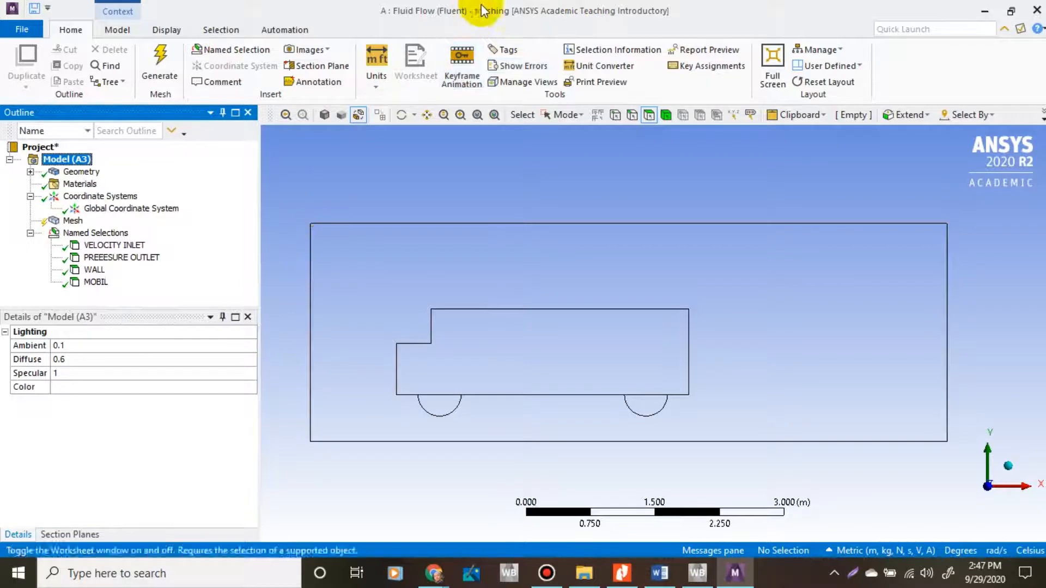
- Review the faces assigned to the VELOCITY INLET, PREEESURE OUTLET, WALL and MOBIL named selections one after another
mouse_move(558, 8)
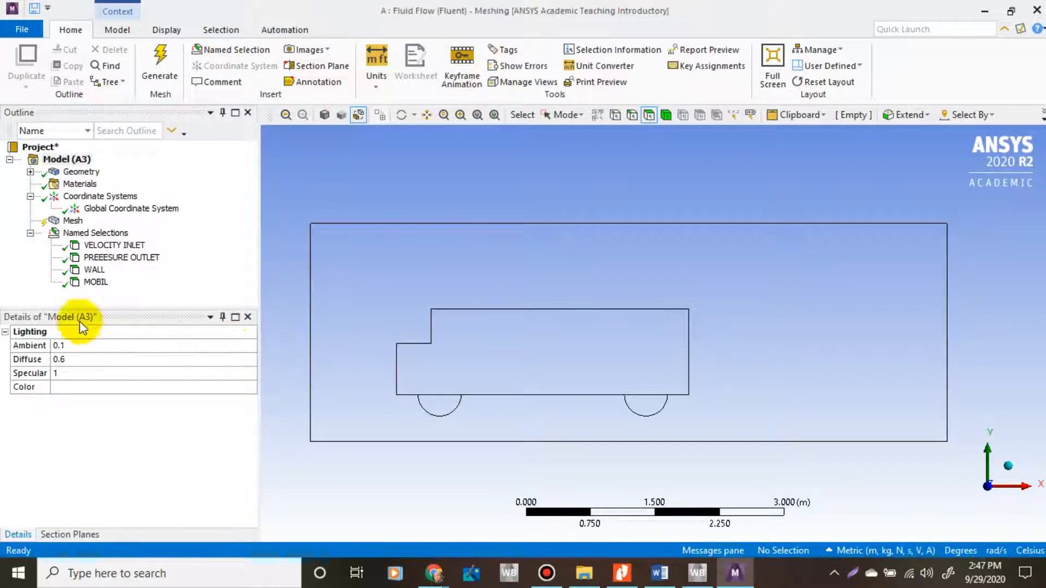
left_click(94, 248)
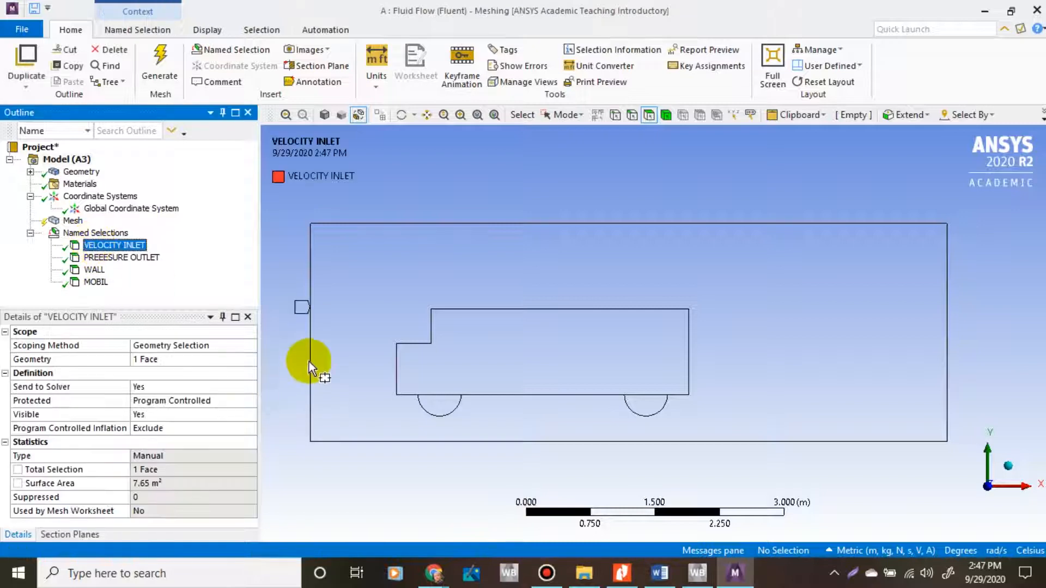
left_click(164, 258)
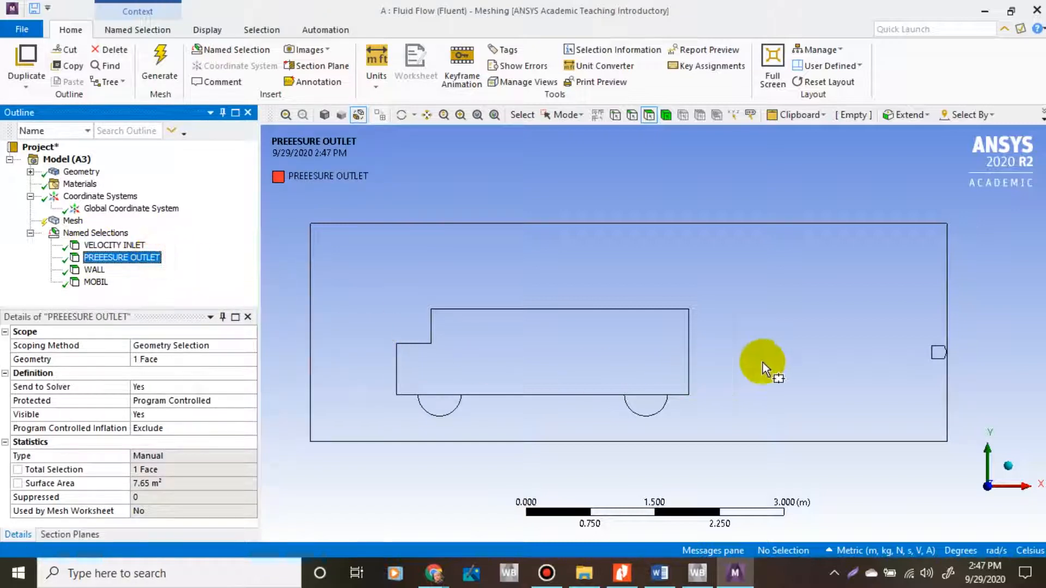
left_click(95, 269)
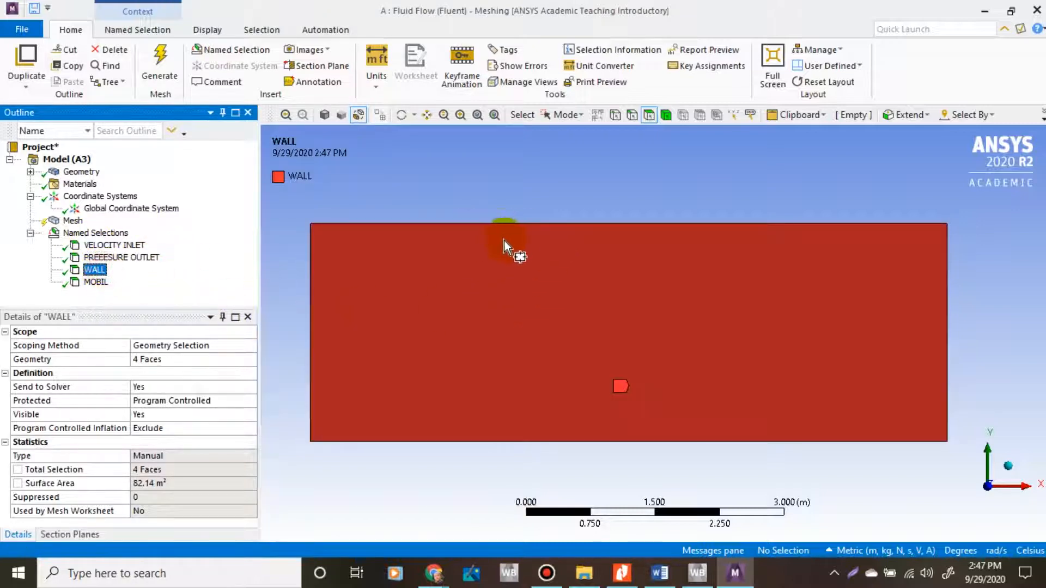
left_click(95, 282)
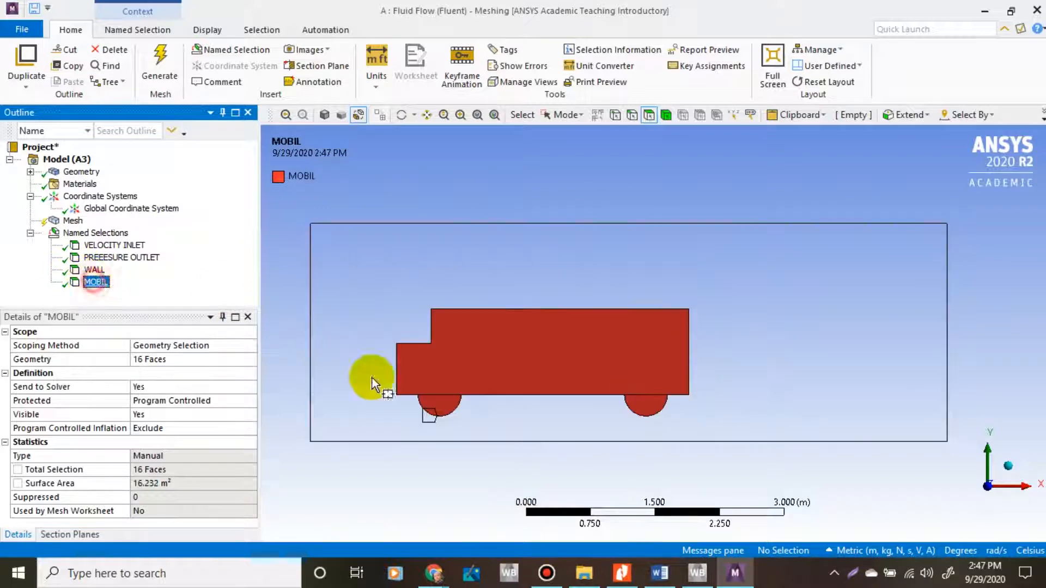
scroll(490, 409, "down", 1)
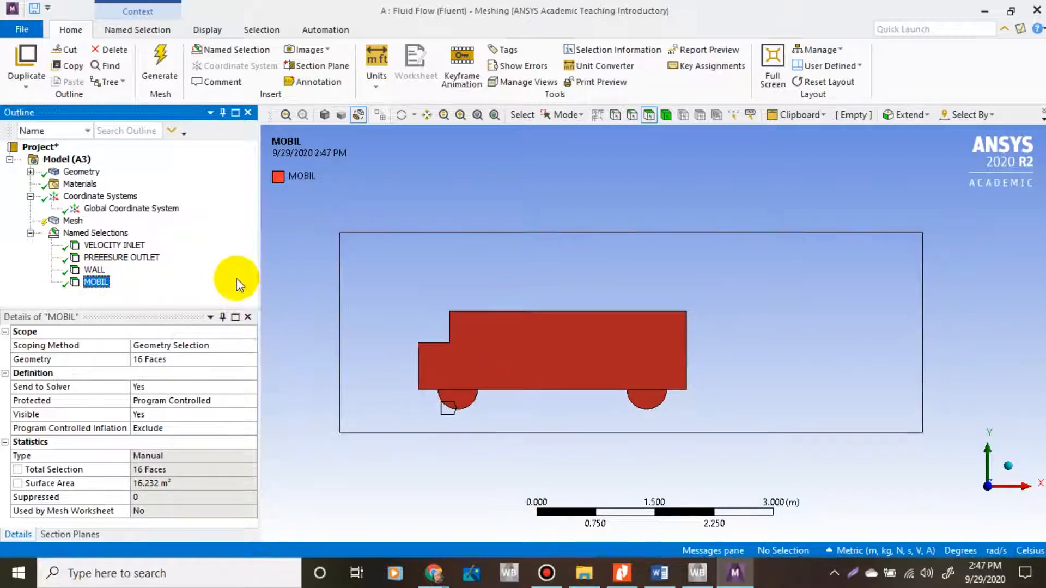
- Set the global mesh element size to 0.075 m and generate the mesh
left_click(72, 223)
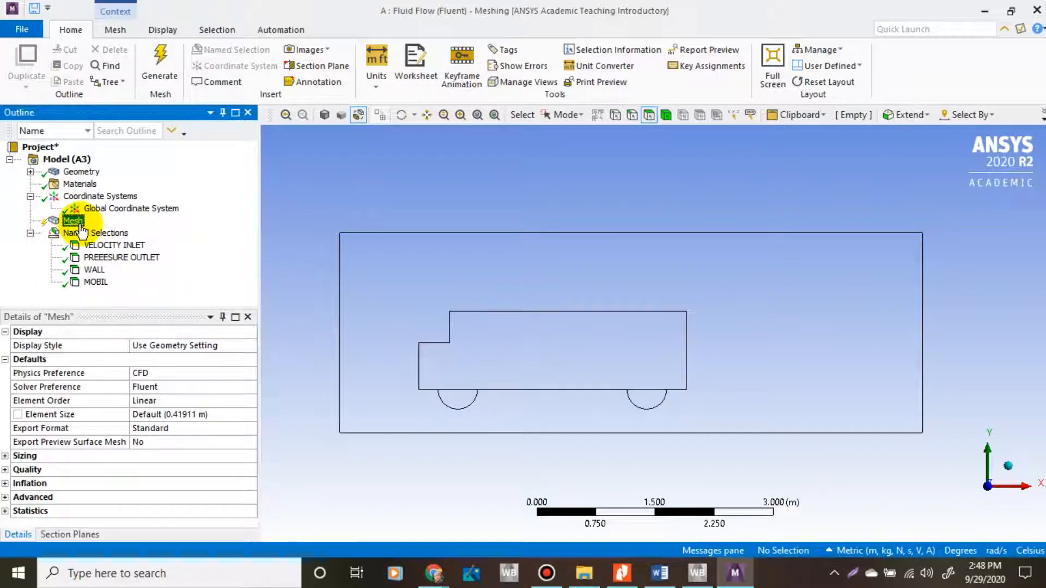
right_click(76, 221)
mouse_move(211, 235)
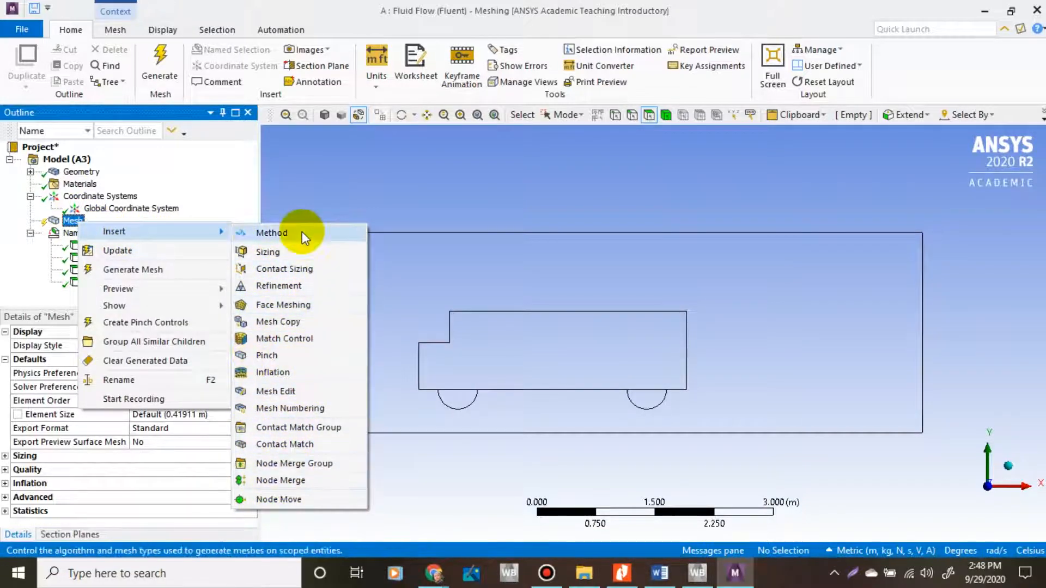
left_click(244, 179)
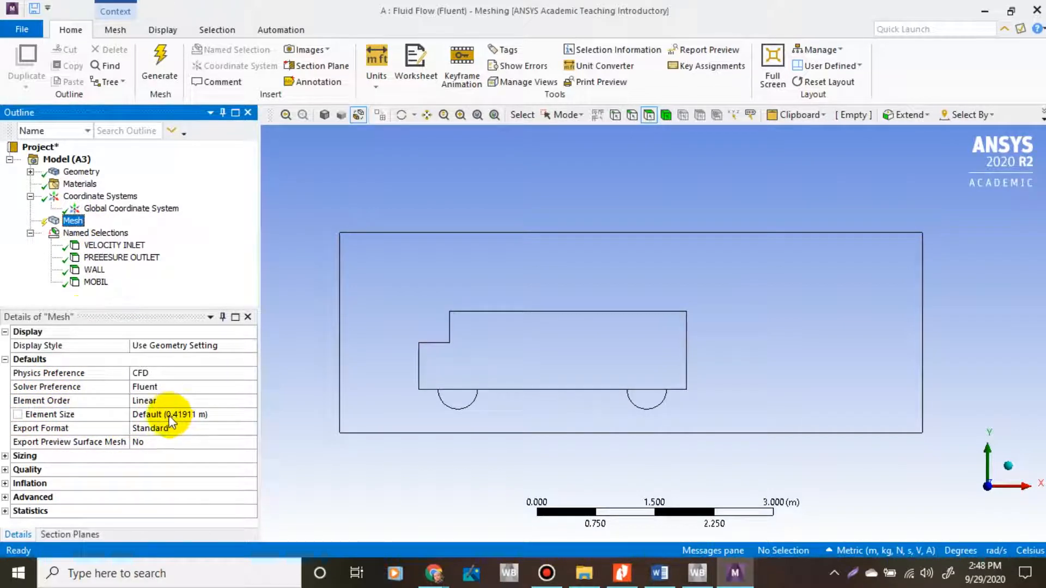
left_click(211, 415)
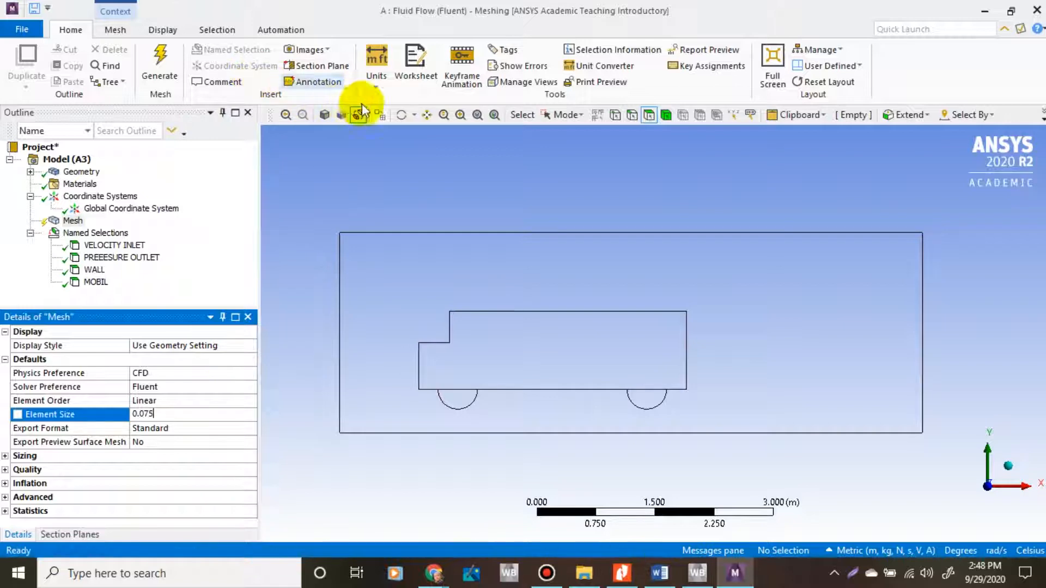
left_click(159, 64)
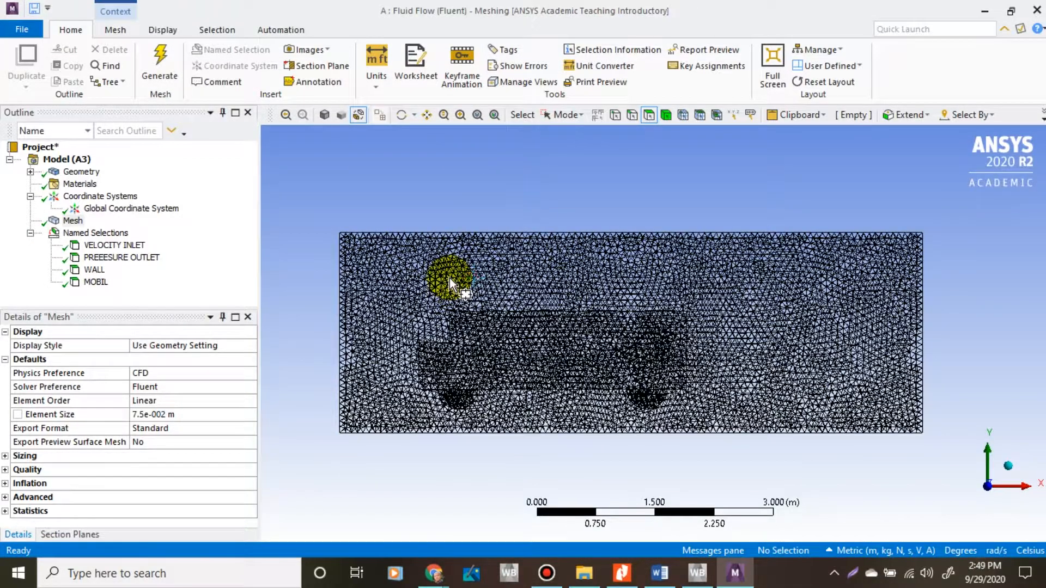
- View the meshed domain at an angle and set the selection mode back to Single Select
middle_click_drag(449, 278, 537, 322)
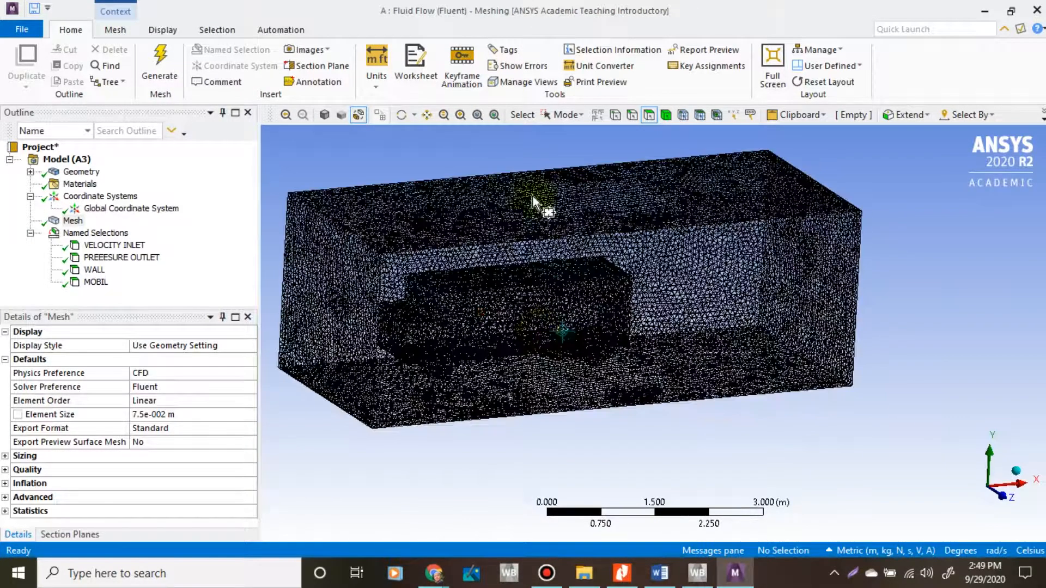
left_click(559, 117)
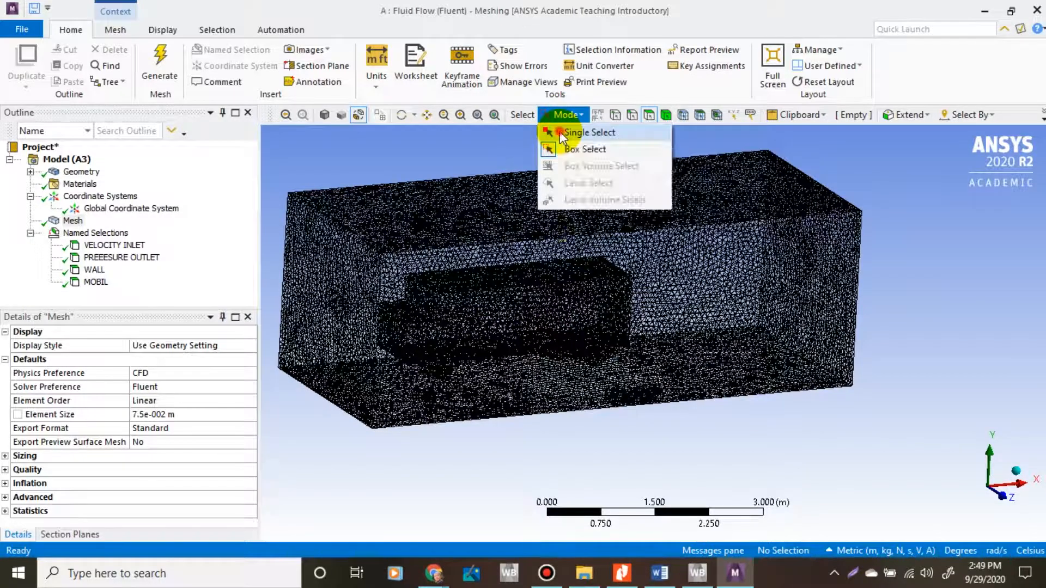
left_click(560, 133)
mouse_move(502, 356)
middle_mouse_down()
mouse_move(495, 337)
mouse_move(526, 337)
mouse_move(512, 346)
middle_mouse_up()
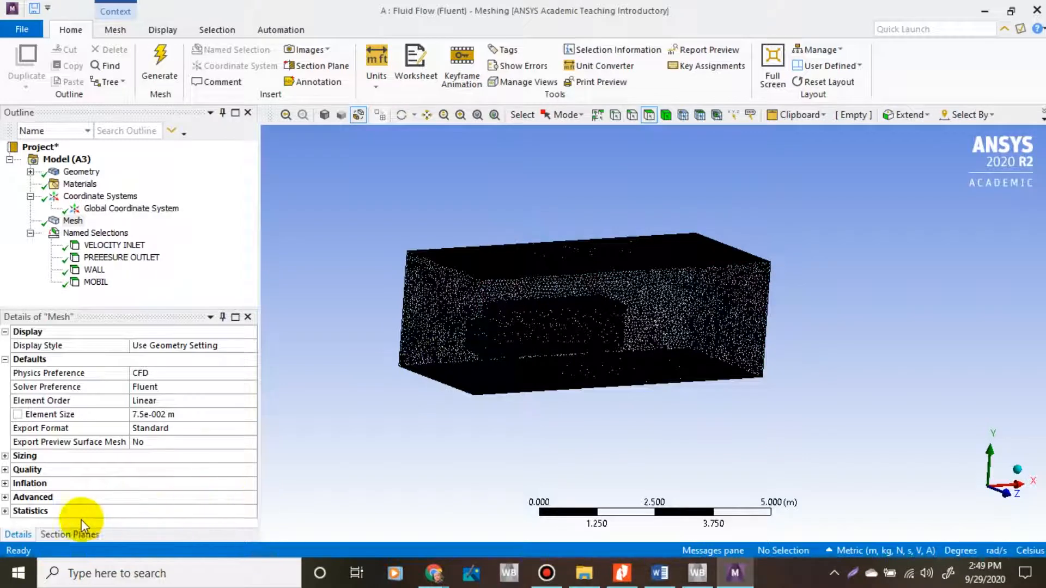
- Expand the mesh statistics and examine the node and element counts and the meshed domain
left_click(5, 511)
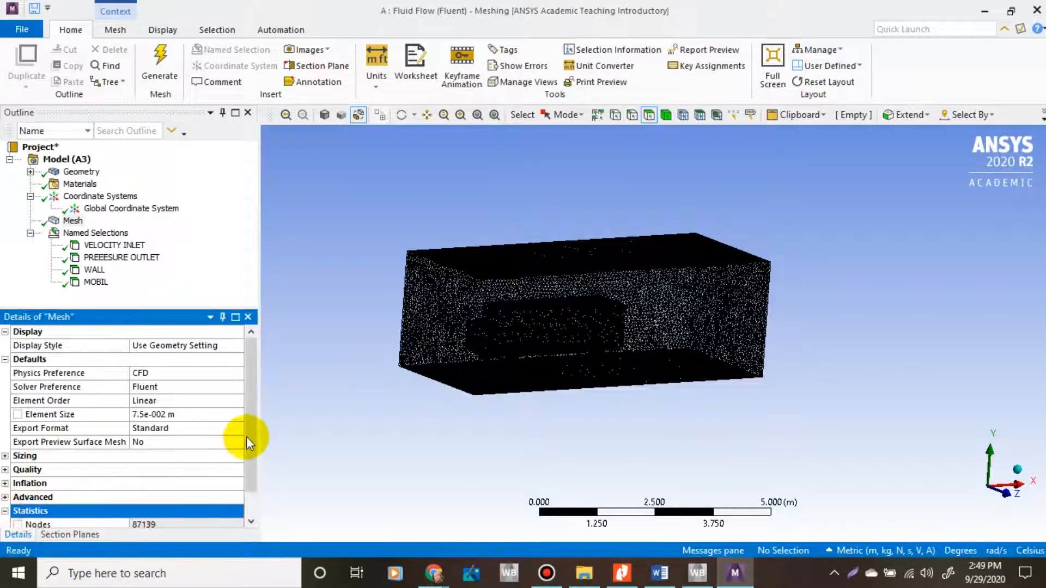
left_click_drag(246, 436, 248, 462)
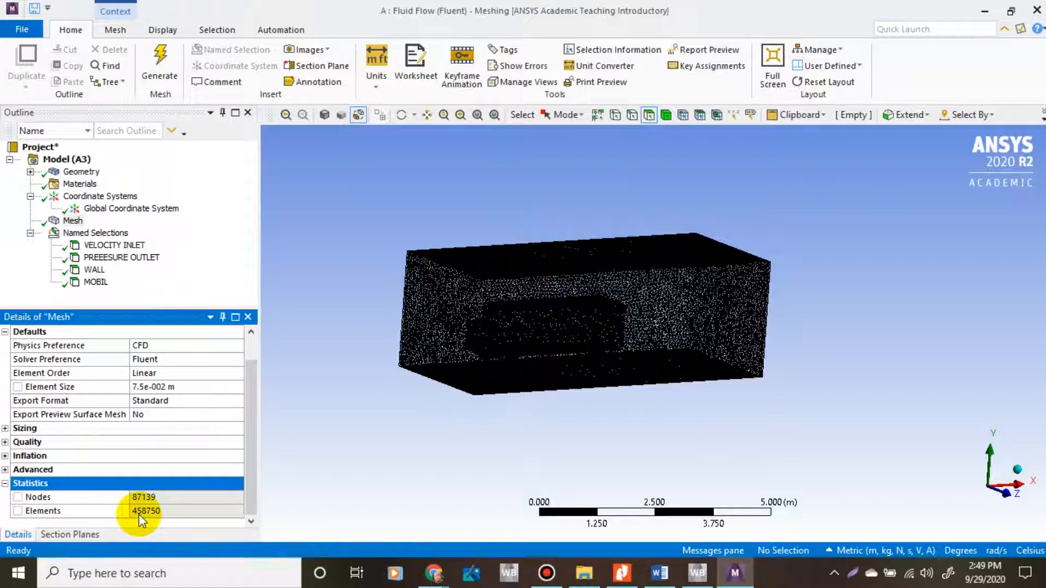
scroll(415, 254, "up", 5)
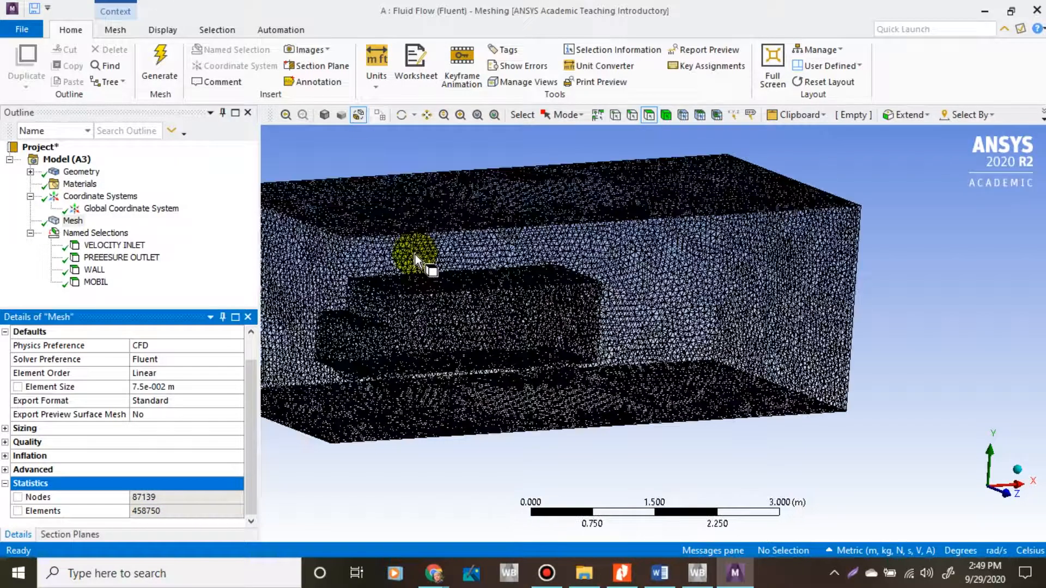
scroll(422, 281, "down", 3)
scroll(422, 294, "down", 3)
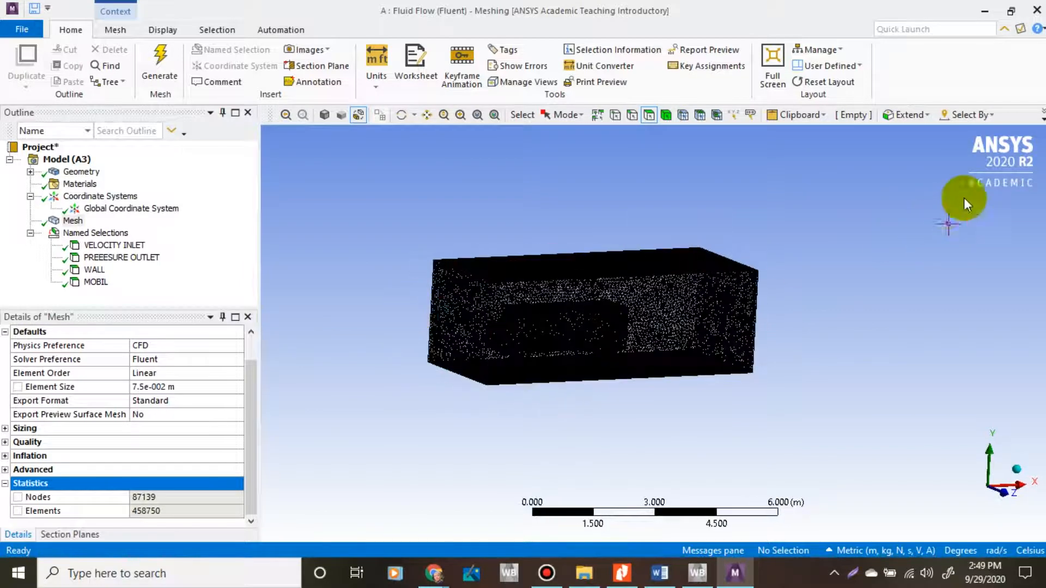
middle_click_drag(495, 285, 488, 252)
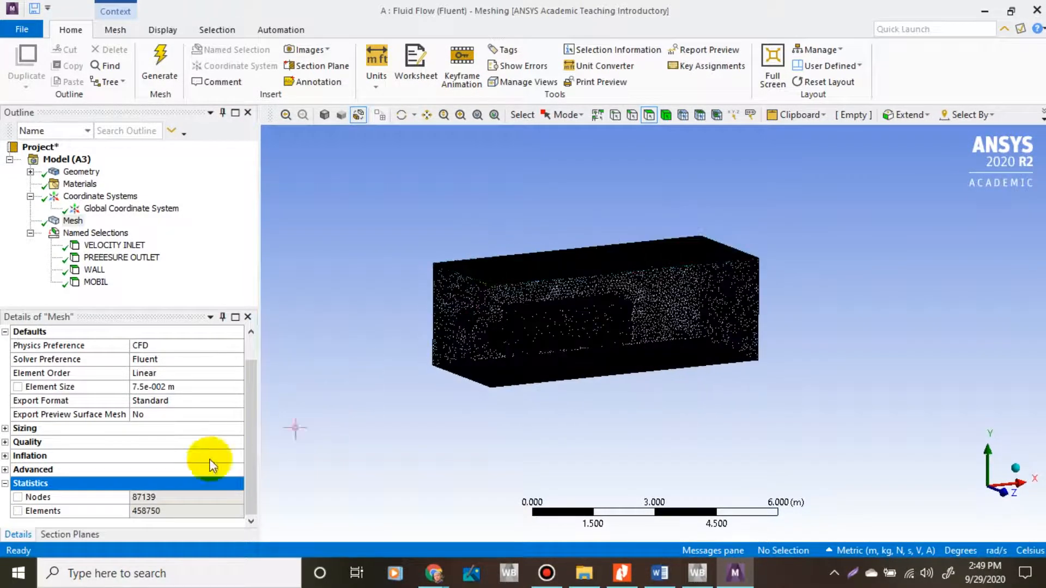
left_click(18, 511)
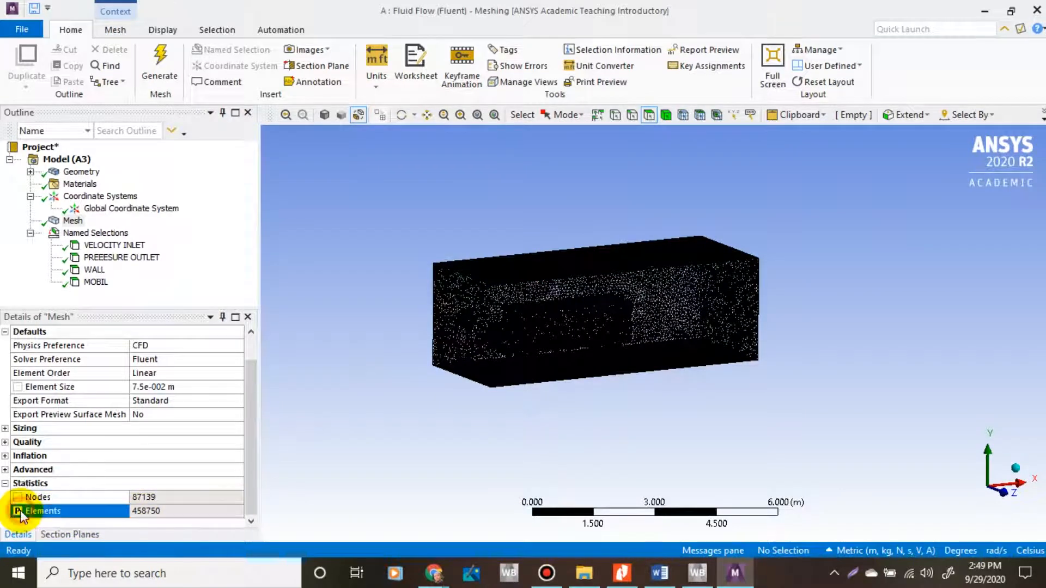
left_click(49, 471)
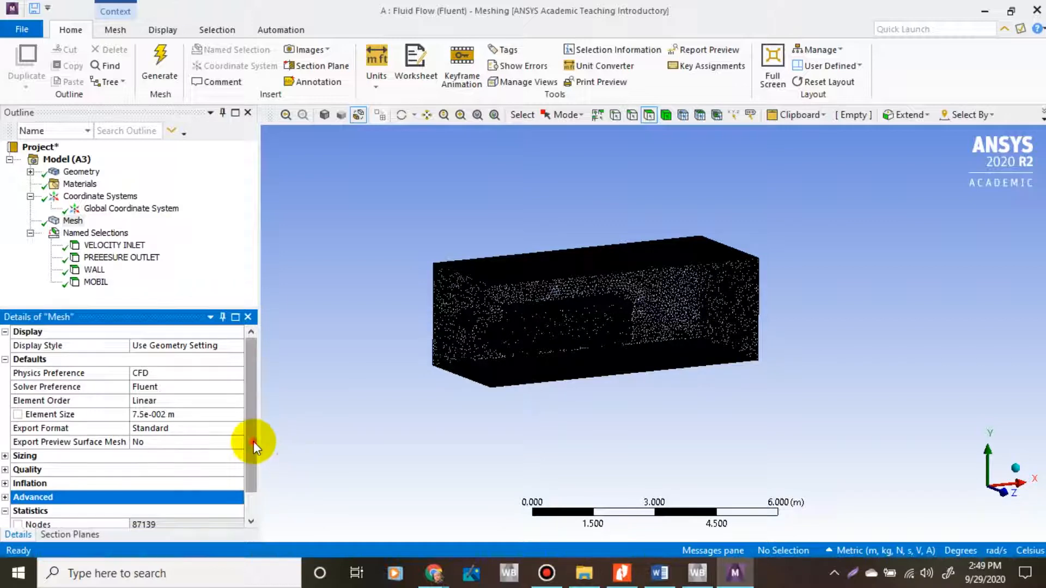
left_click_drag(255, 439, 248, 499)
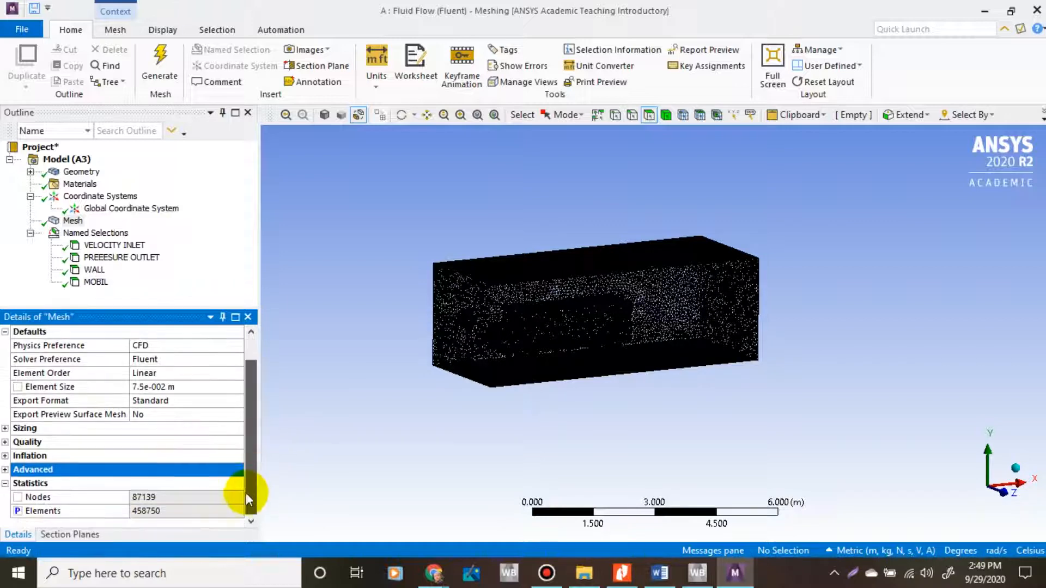
left_click(18, 511)
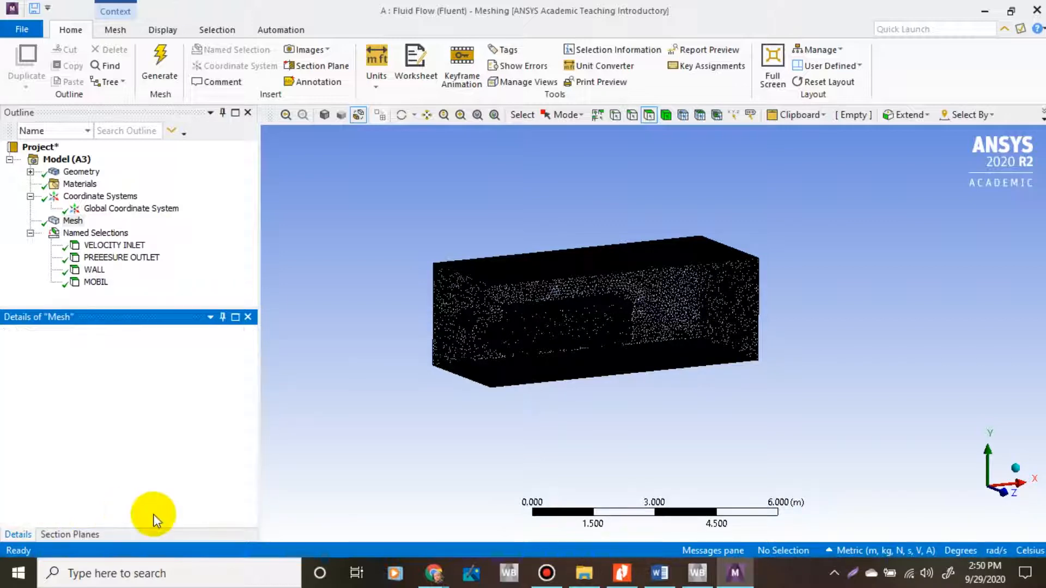
left_click_drag(246, 437, 251, 473)
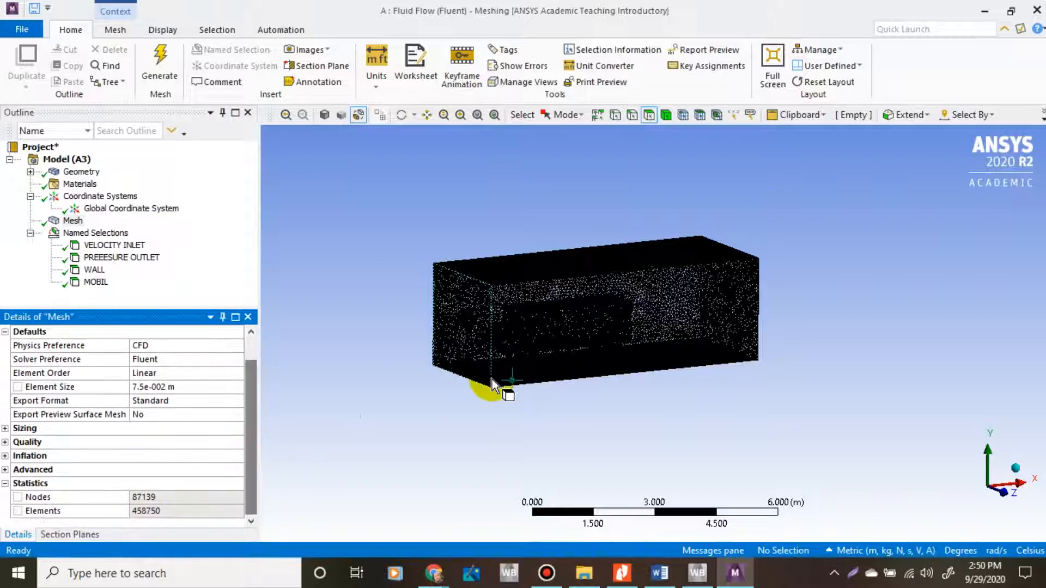
- Check the Mesh cell's status in the Workbench project schematic, and return to the Meshing window to examine the meshed domain
left_click(695, 582)
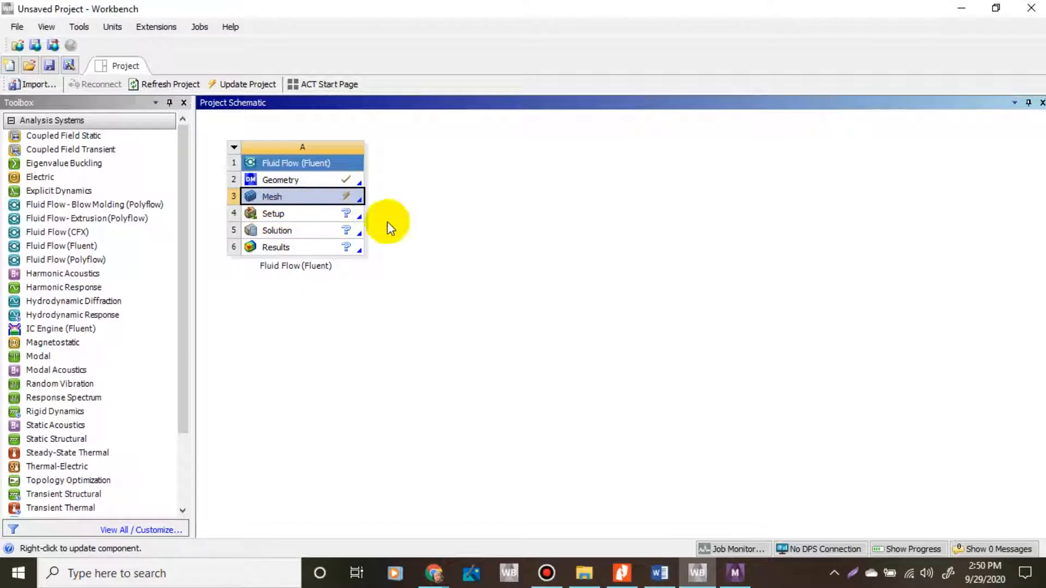
left_click(735, 573)
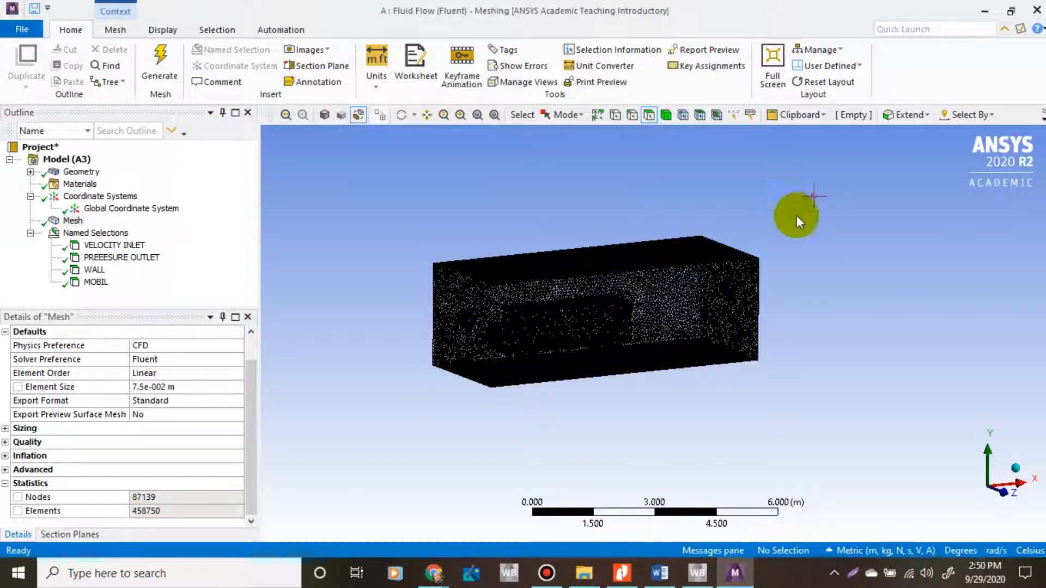
scroll(438, 302, "up", 1)
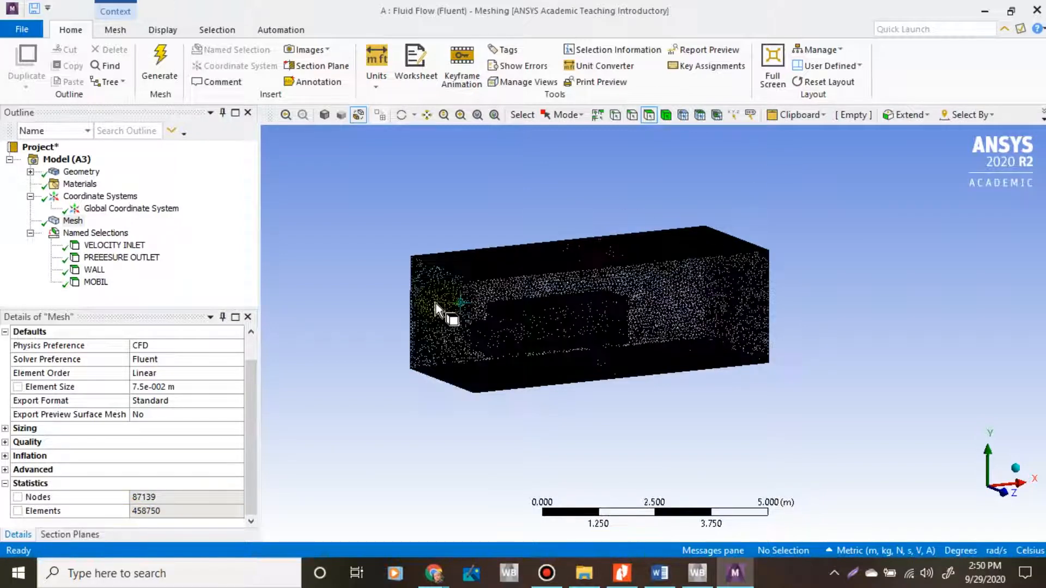
scroll(435, 303, "up", 1)
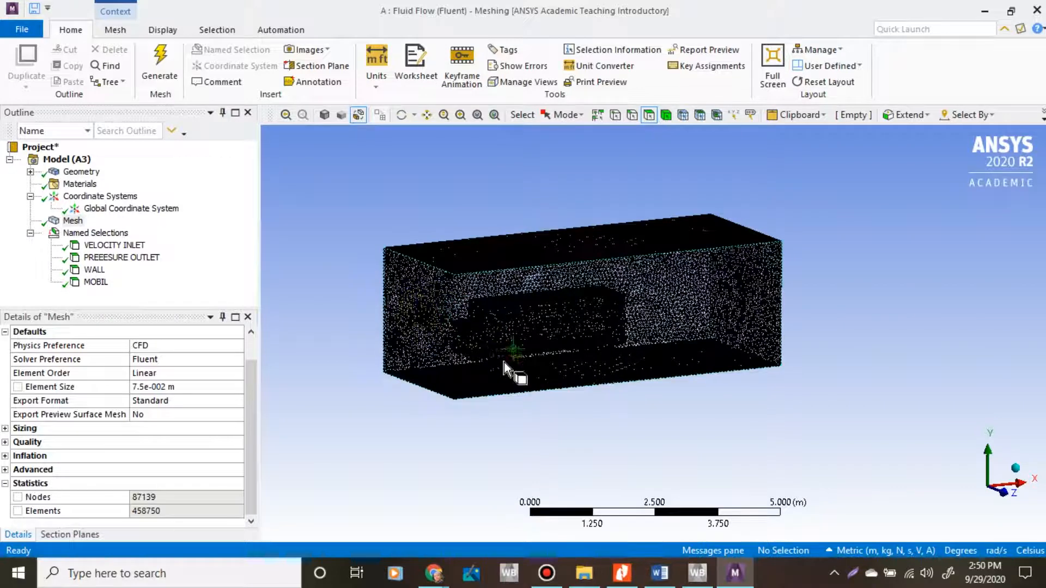
middle_click_drag(504, 362, 528, 374)
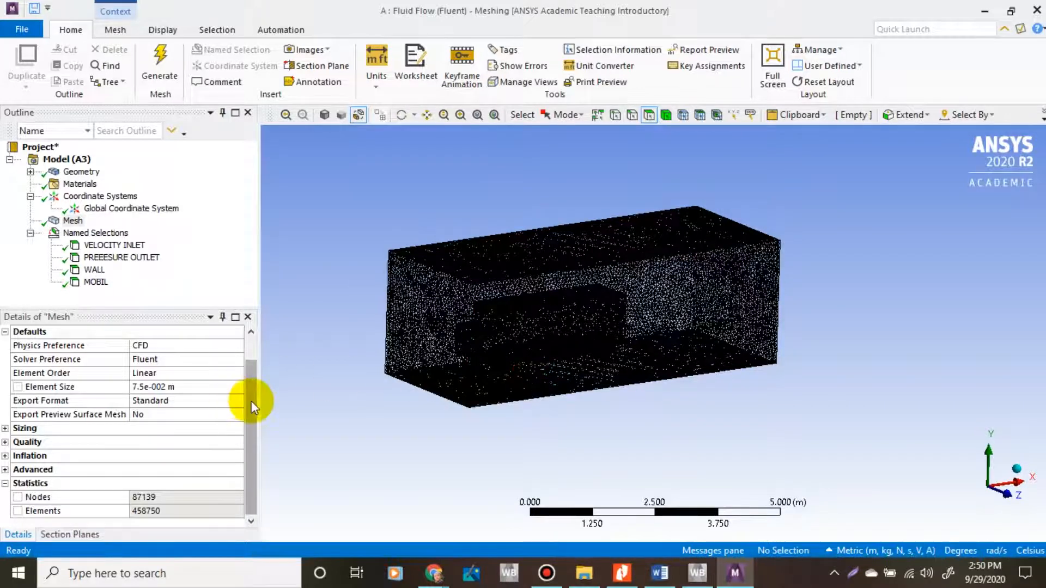
left_click_drag(250, 401, 256, 430)
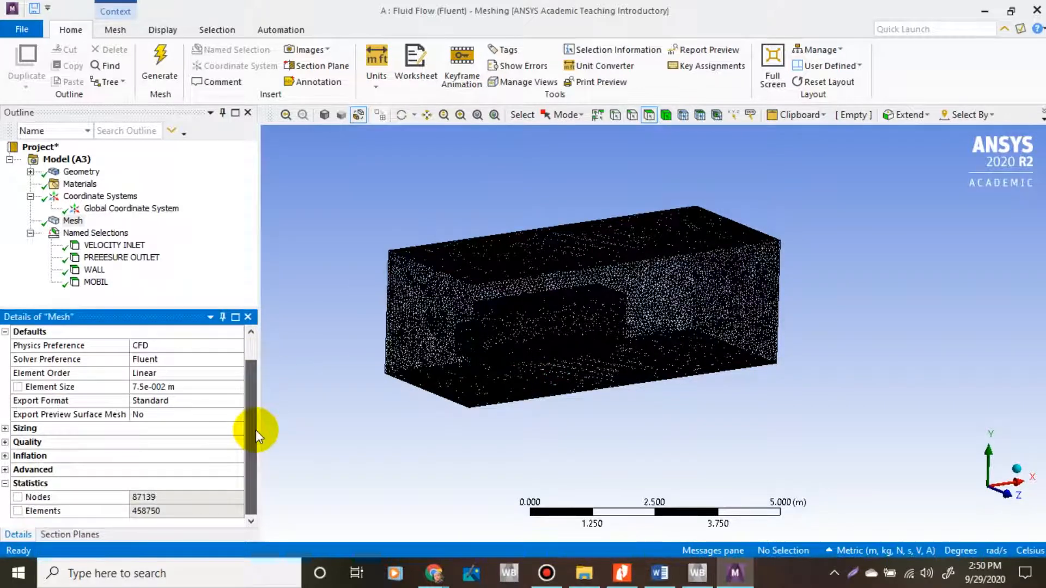
middle_click_drag(392, 192, 371, 193)
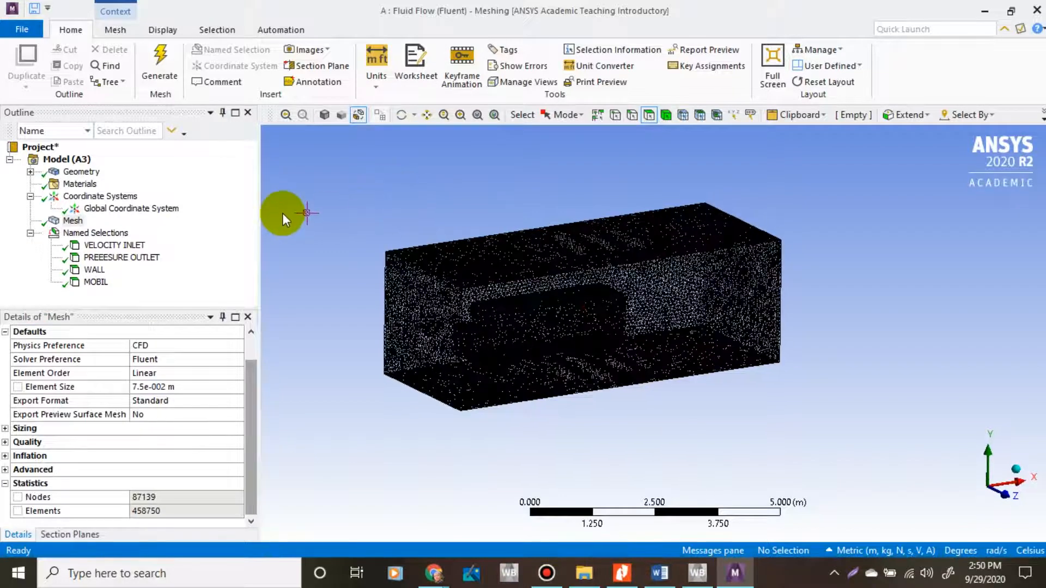
- Update the mesh for the Fluent system and switch to the Workbench project schematic
left_click(76, 221)
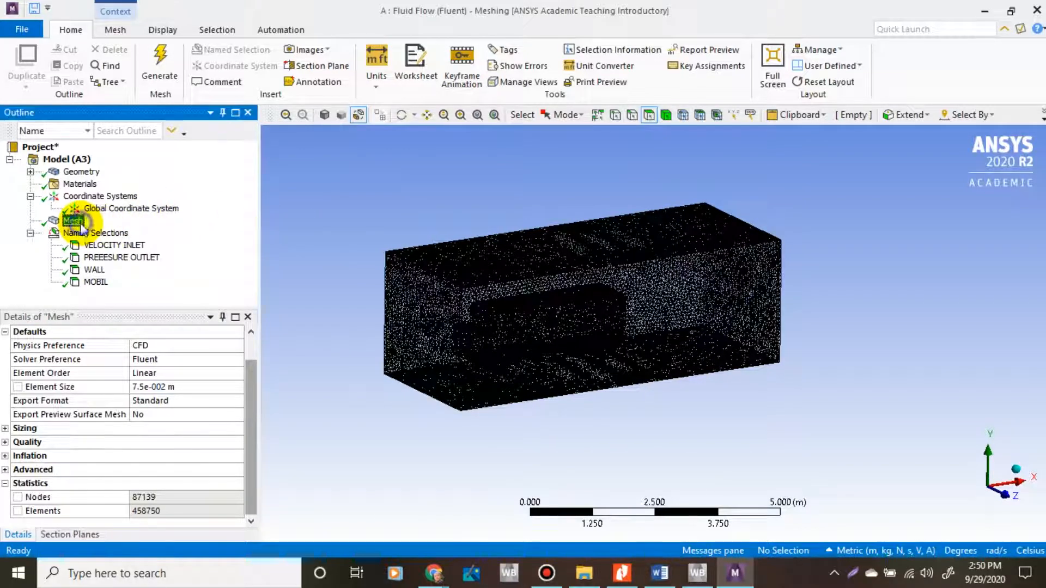
right_click(81, 225)
mouse_move(82, 227)
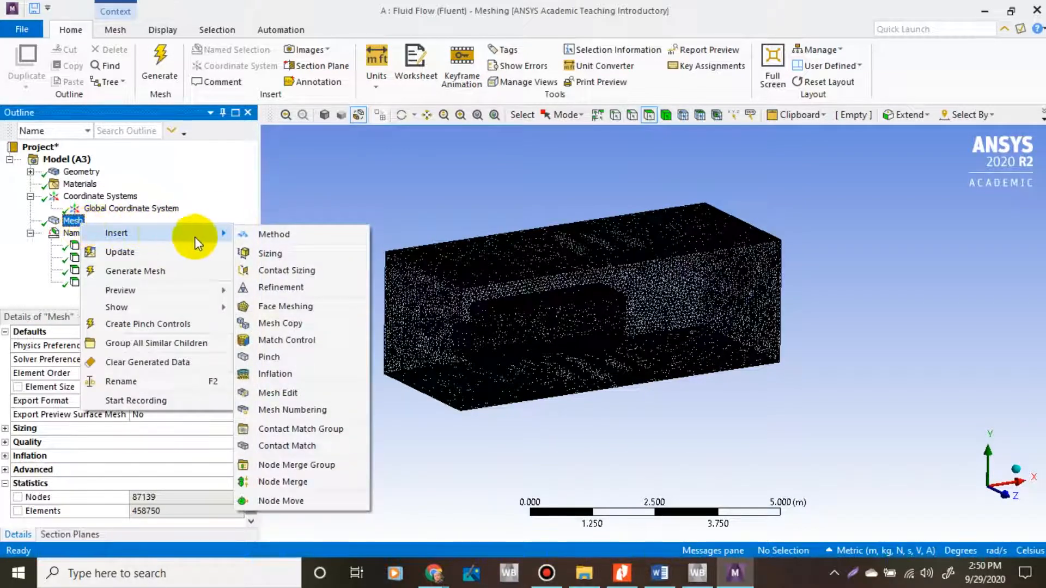
left_click(113, 256)
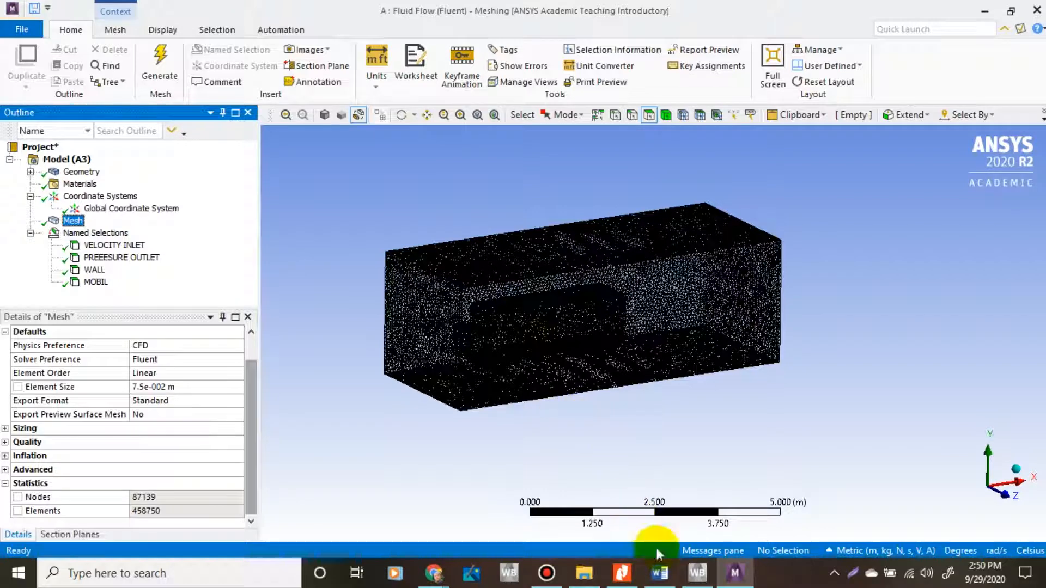
left_click(698, 573)
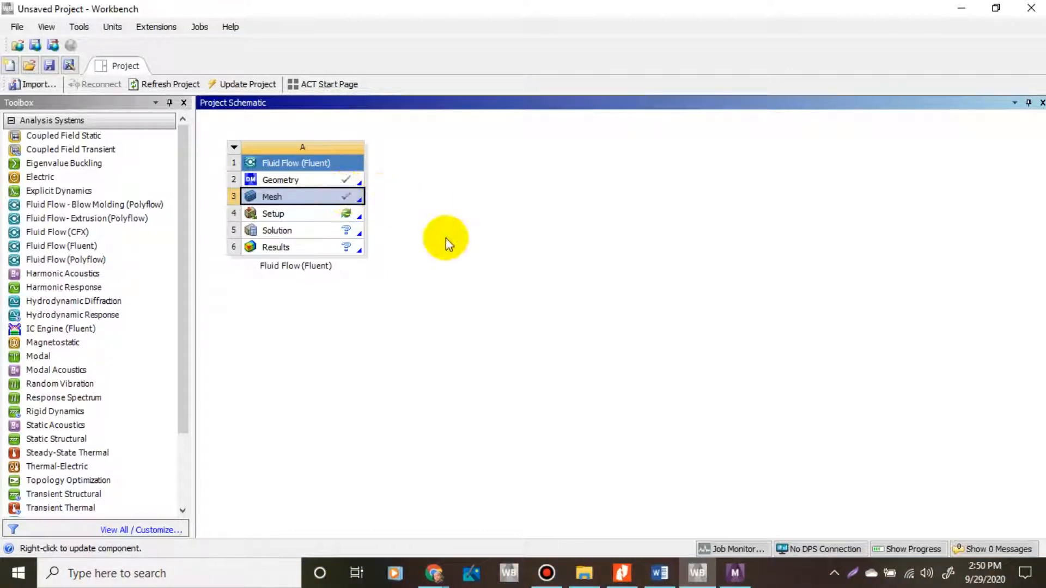
- Close the Meshing window and open the Fluent system's Setup cell for editing from the Workbench project schematic
left_click(744, 571)
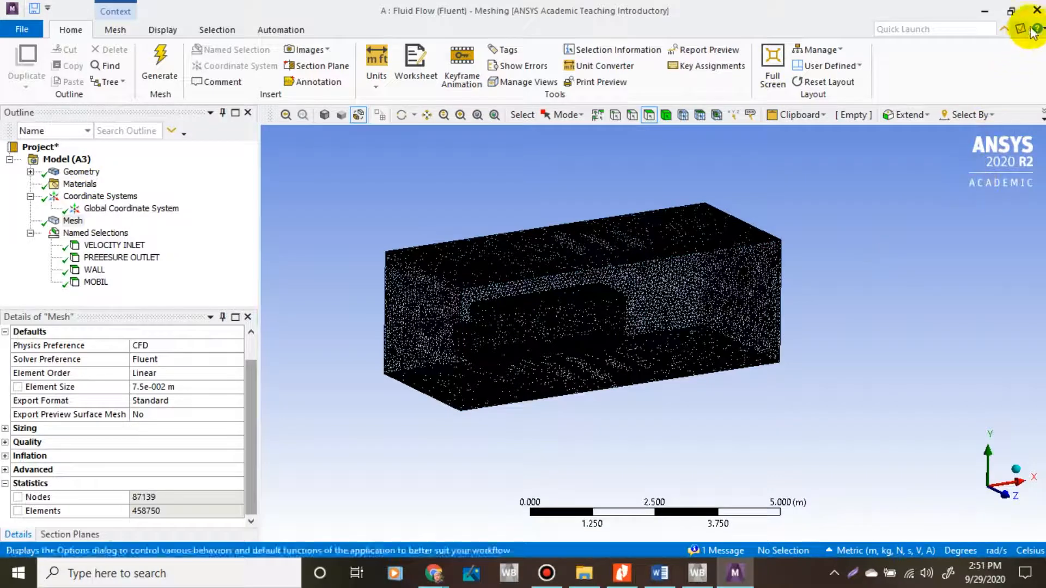
left_click(1036, 10)
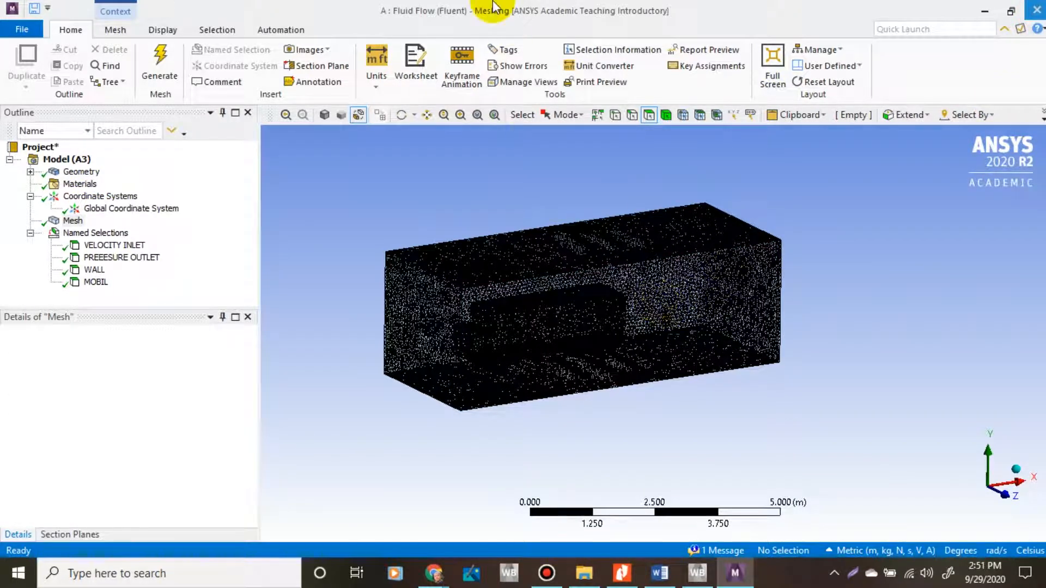
mouse_move(493, 5)
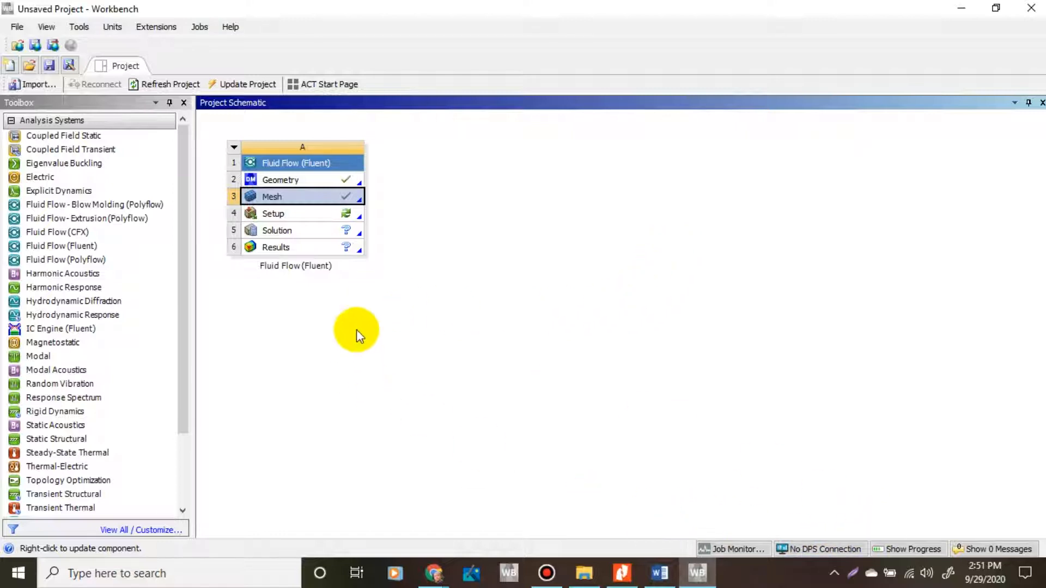
double_click(296, 215)
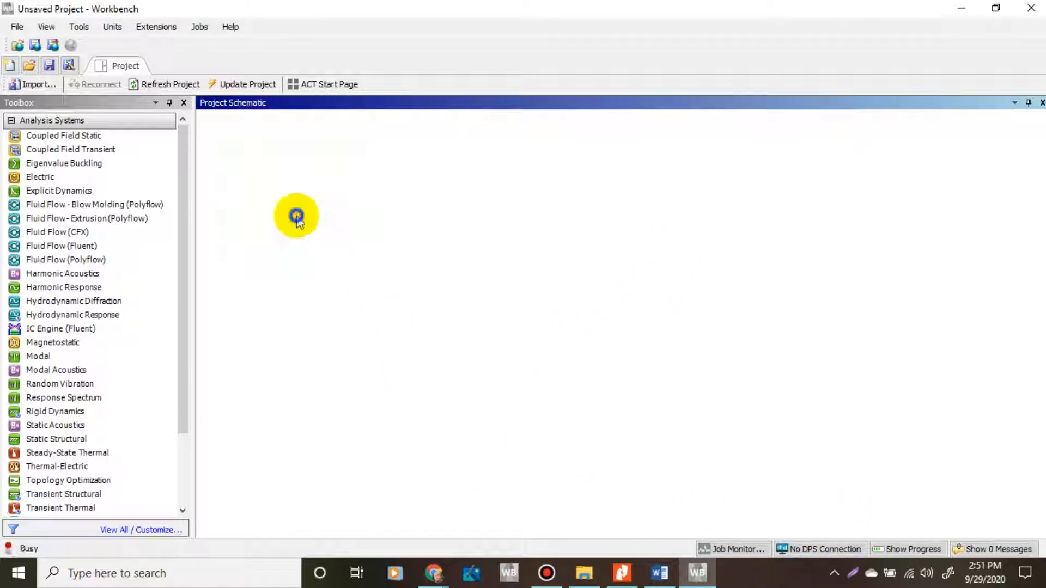
right_click(297, 216)
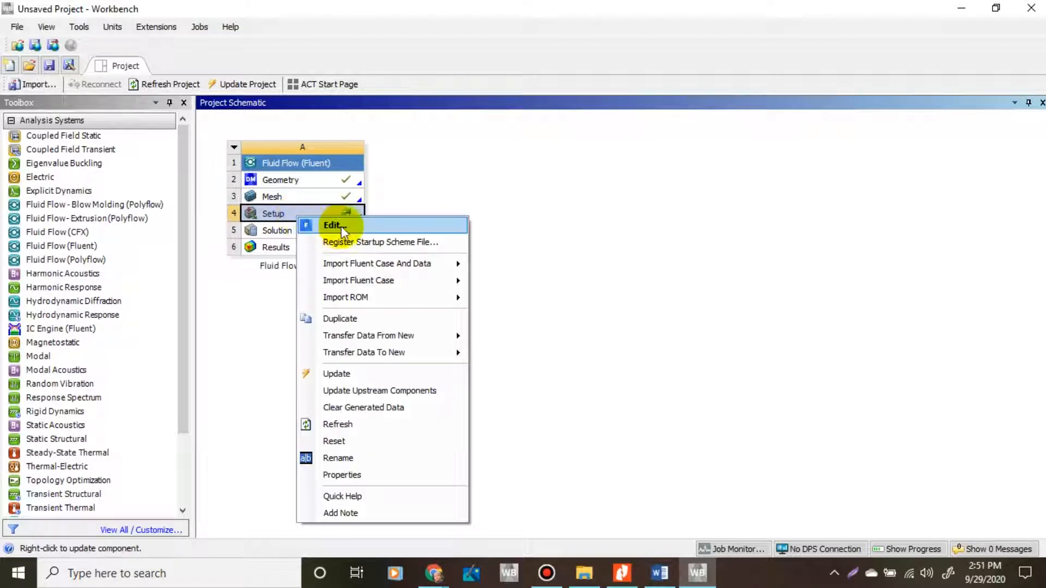
left_click(396, 224)
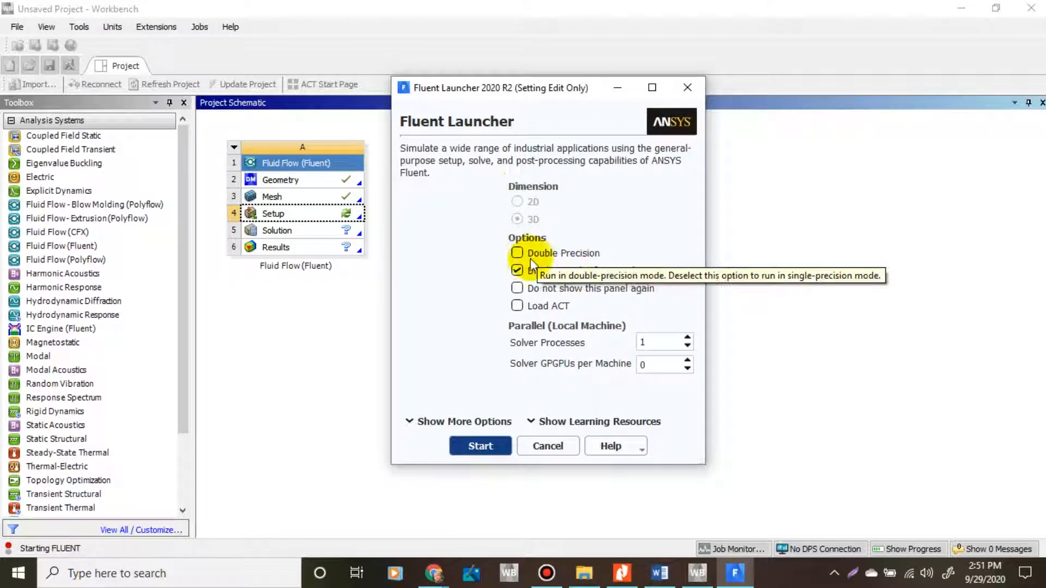
- Set the solver processes to 2 in single-precision mode and start Fluent
left_click(517, 252)
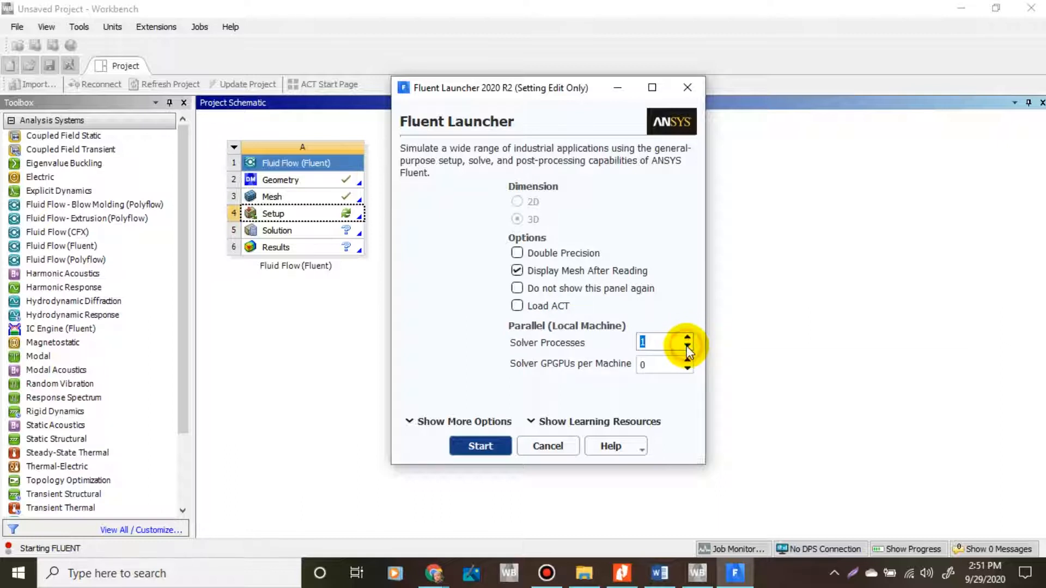
left_click(687, 338)
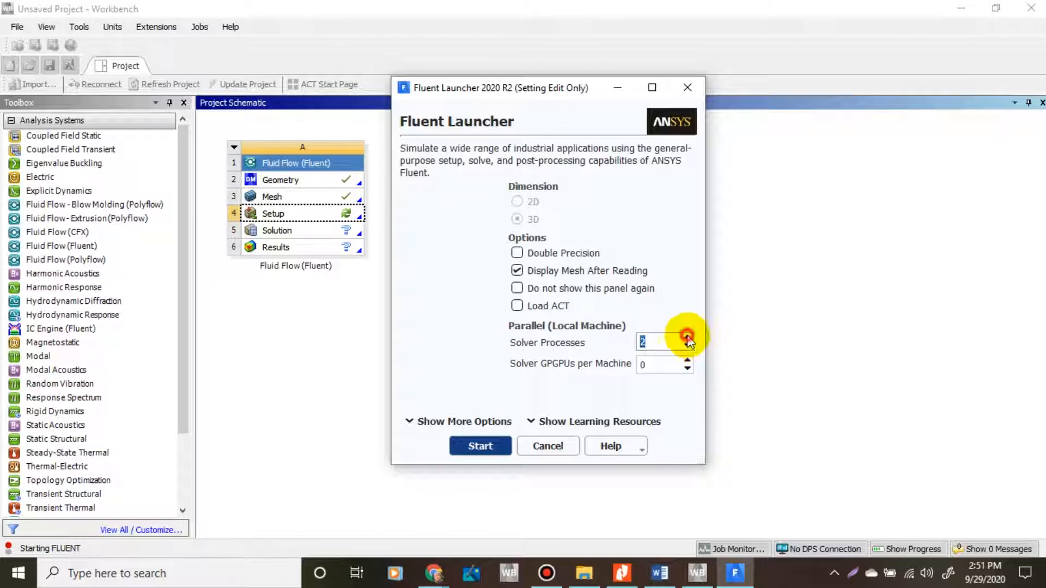
left_click(687, 339)
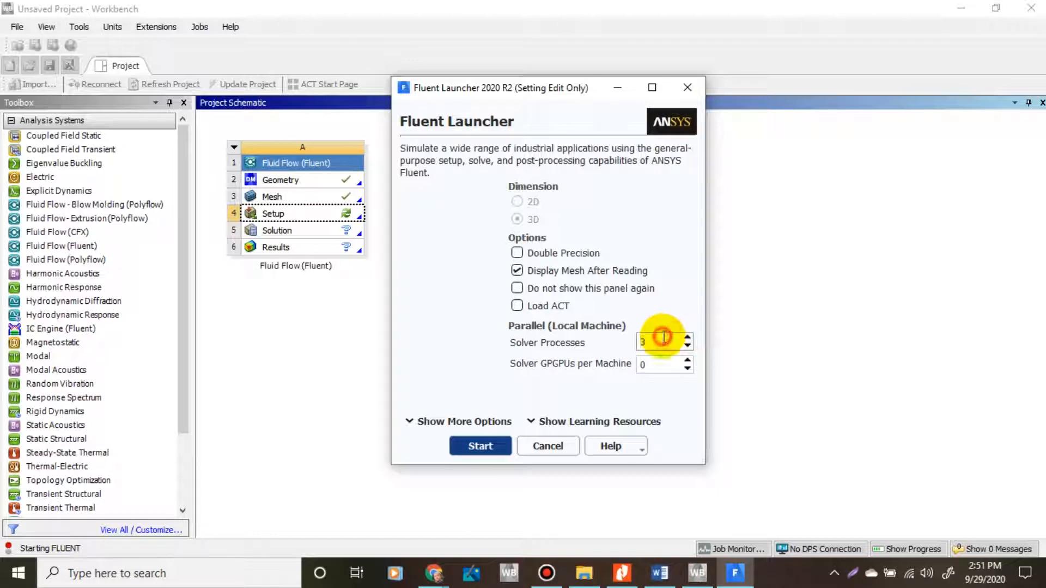
left_click(687, 344)
left_click(653, 341)
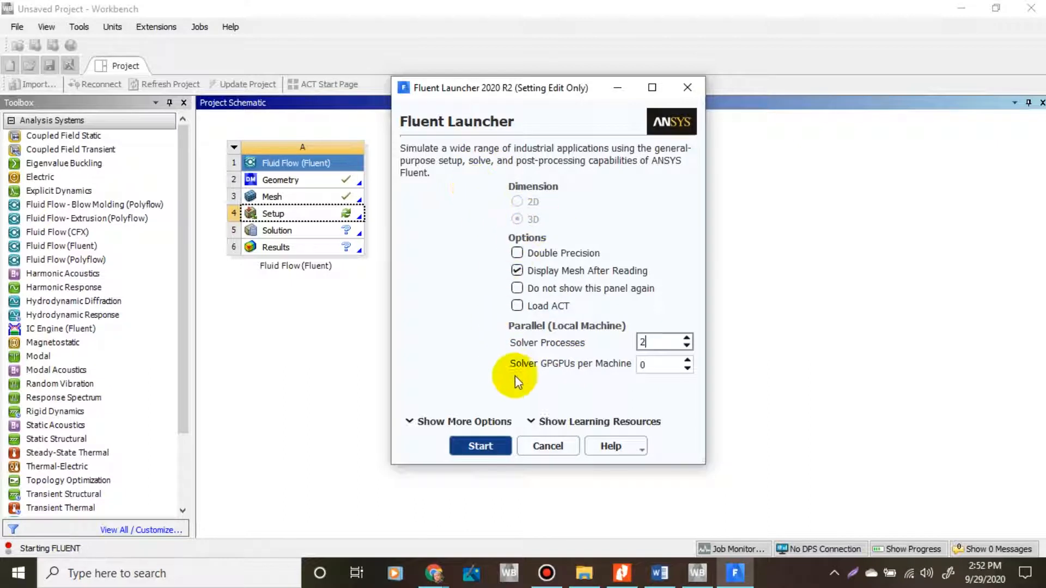
left_click(473, 443)
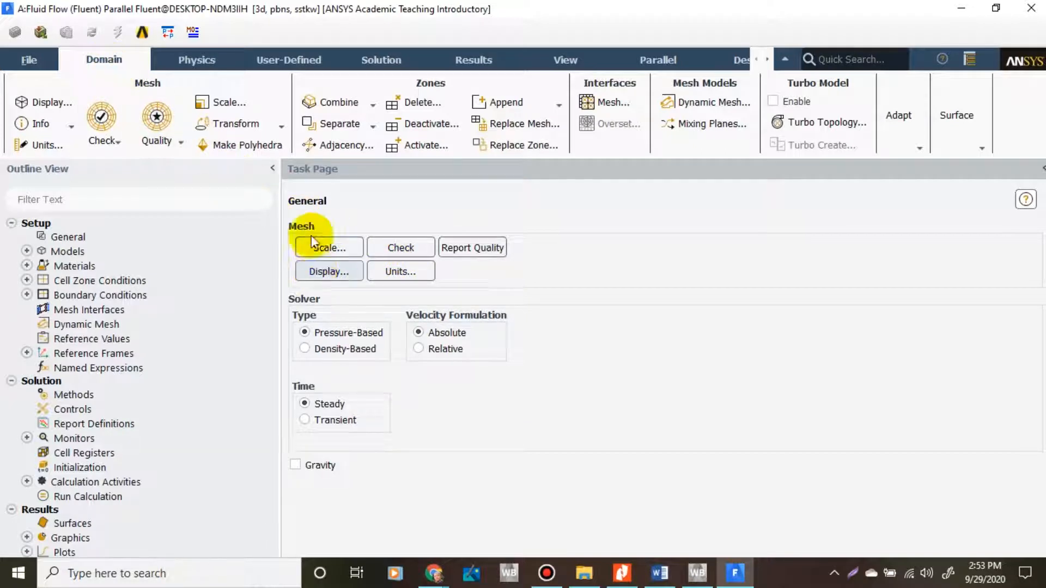
- Review the mesh display's surface list, deselecting mobil, preeesure_outlet, velocity_inlet and wall, and close the dialog without displaying the mesh
left_click(342, 272)
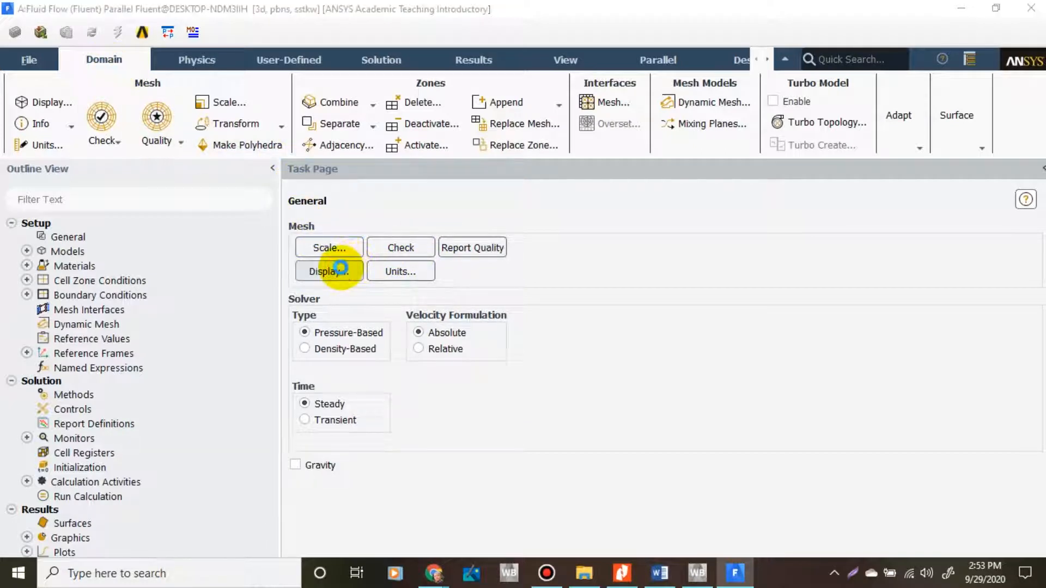
left_click(477, 213)
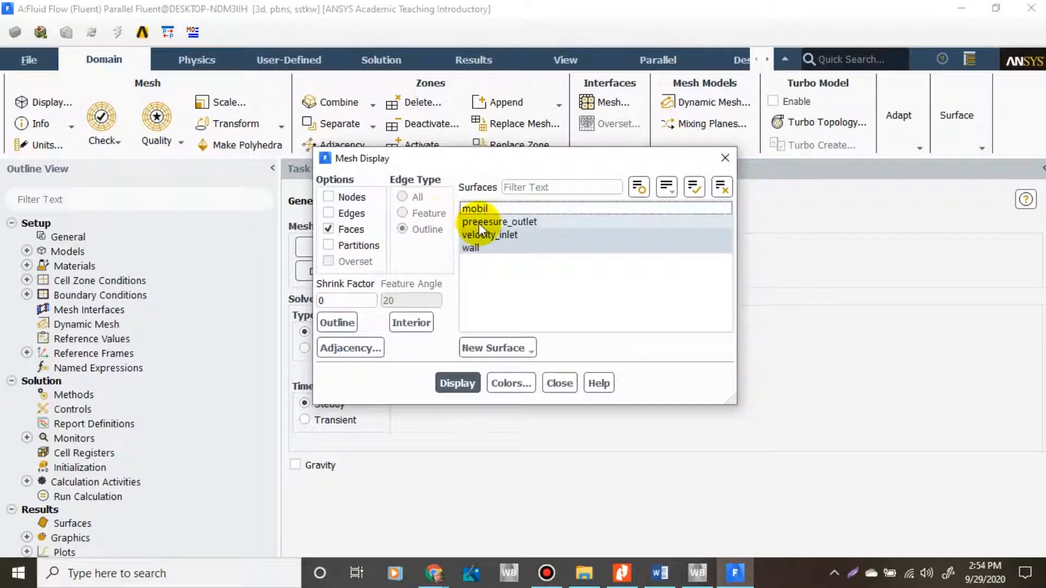
left_click(479, 224)
left_click(483, 234)
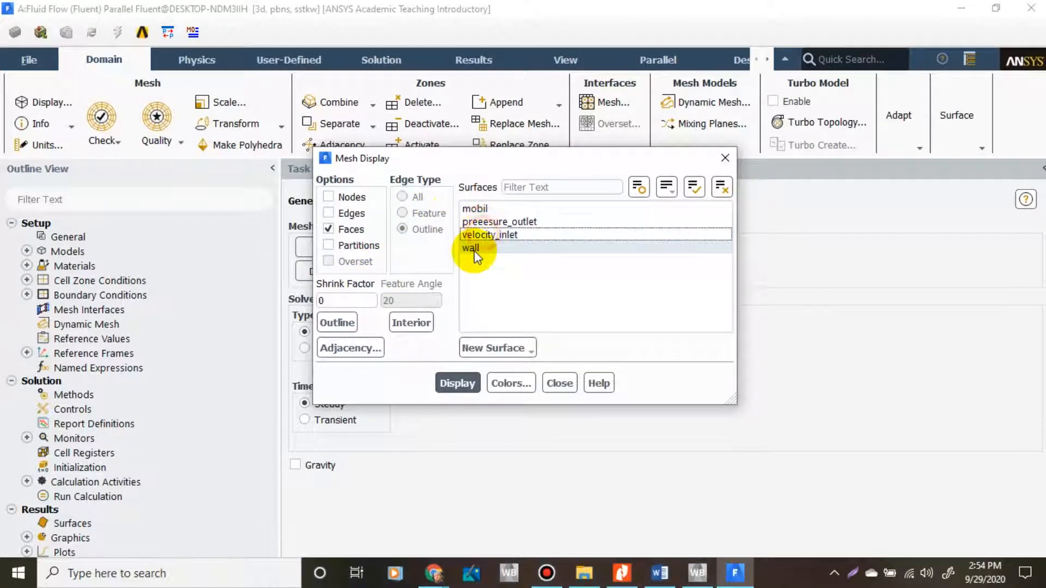
left_click(473, 248)
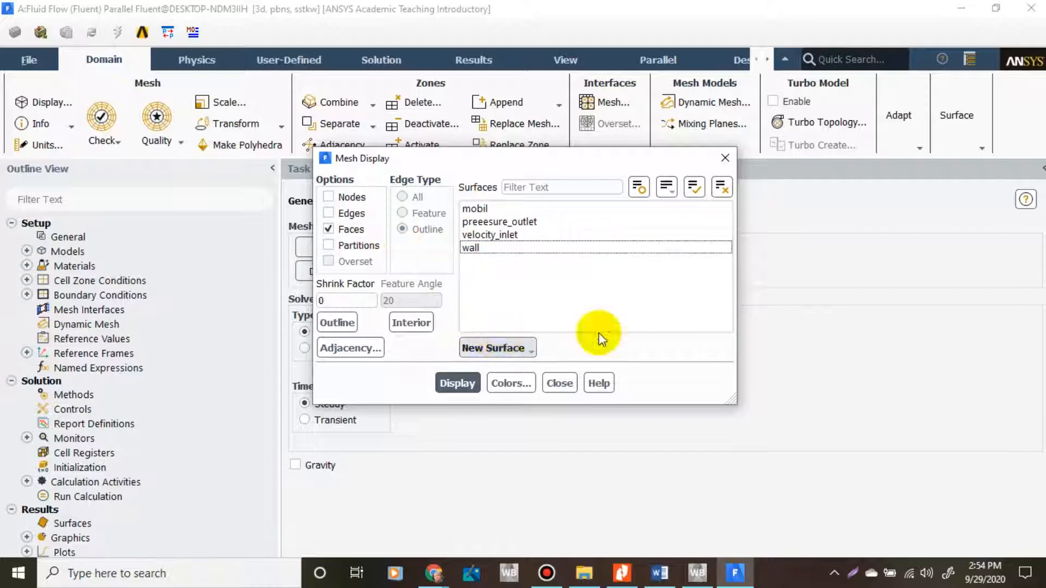
left_click(725, 158)
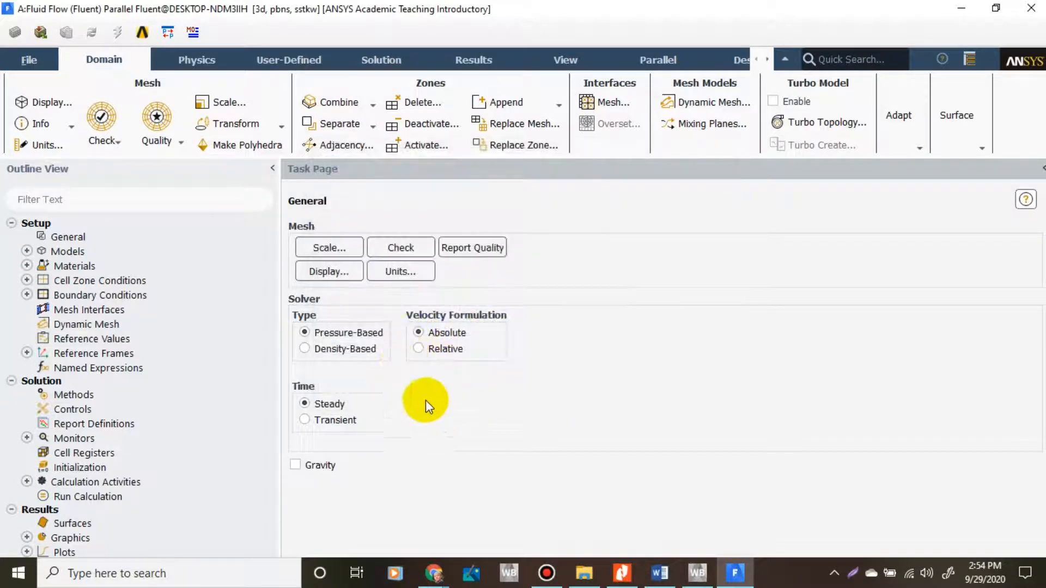
- Open the mesh unit settings and switch to the GAYA DRAG Word document to check the unit of the cars' speed
left_click(401, 277)
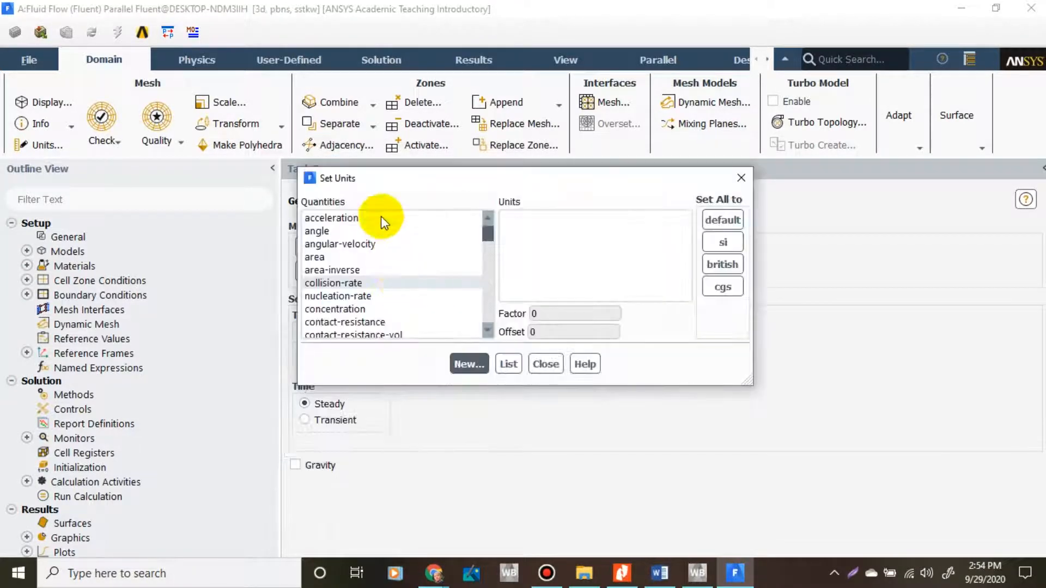
left_click_drag(432, 180, 373, 52)
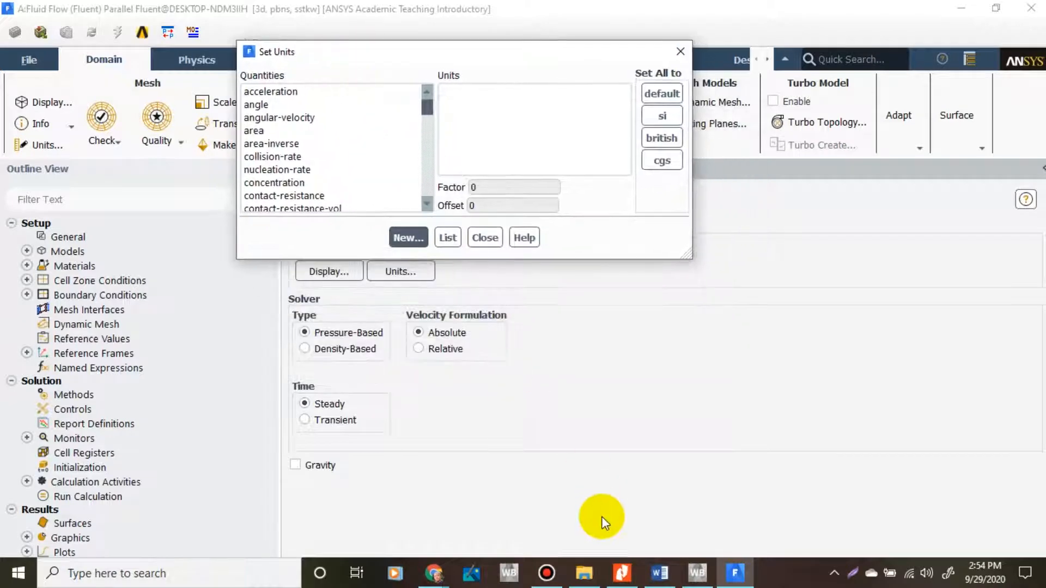
left_click(660, 572)
scroll(542, 297, "up", 1)
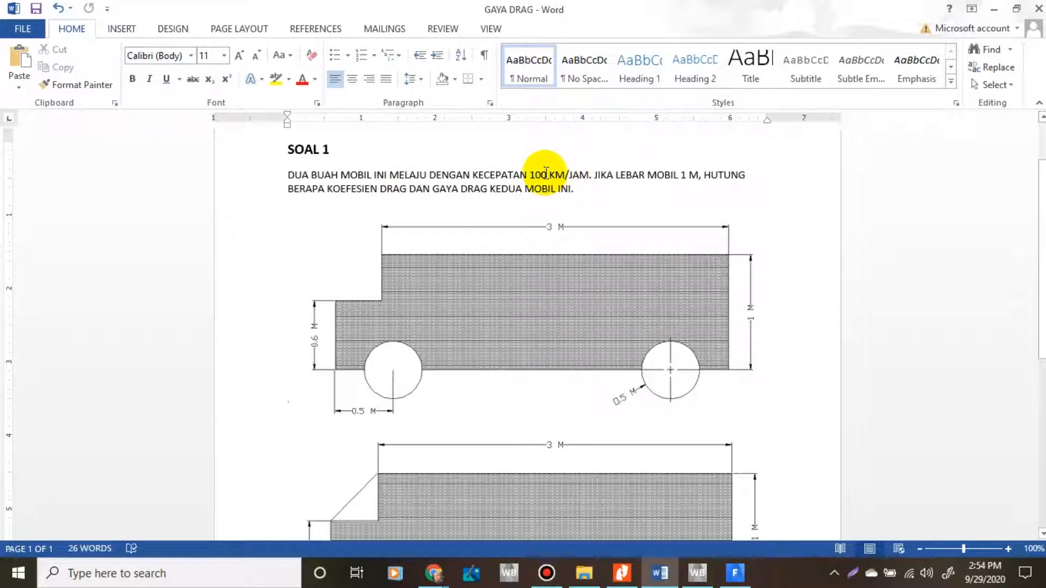
left_click_drag(549, 173, 589, 175)
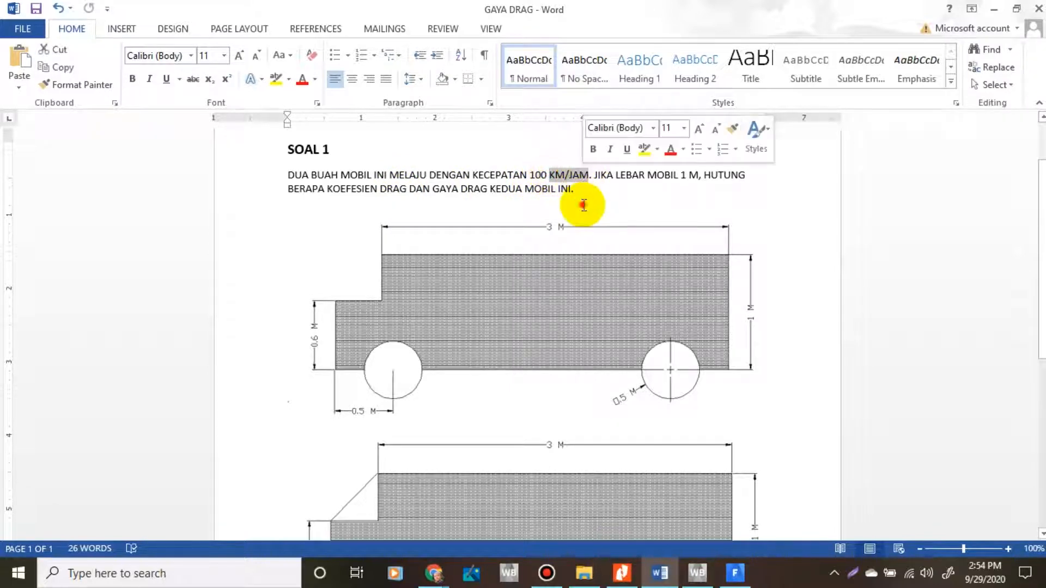
left_click(583, 204)
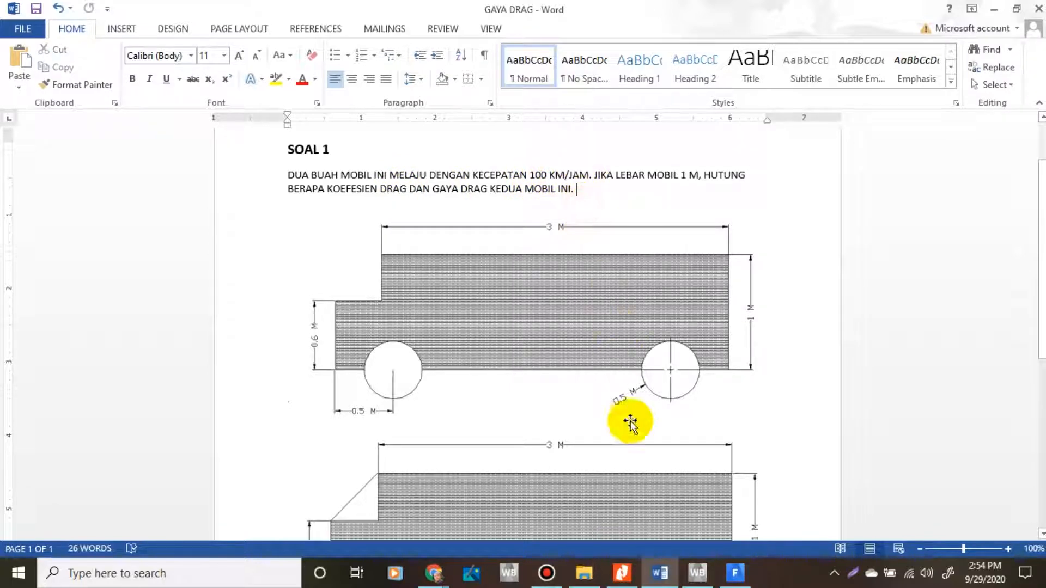
- Return to Fluent and set the velocity unit to km/h
left_click(735, 573)
left_click_drag(429, 105, 428, 182)
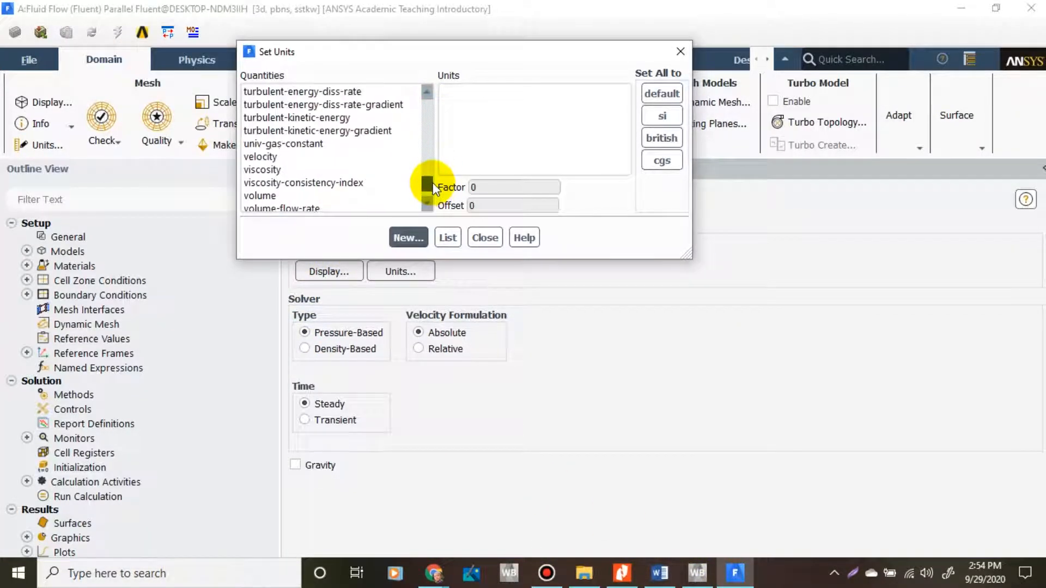
left_click(270, 157)
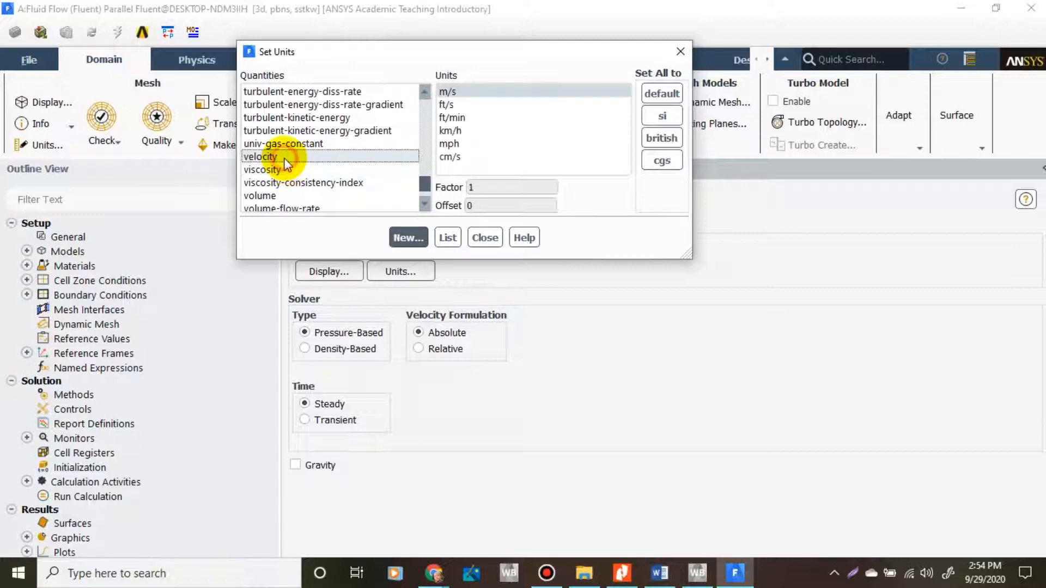
left_click(464, 131)
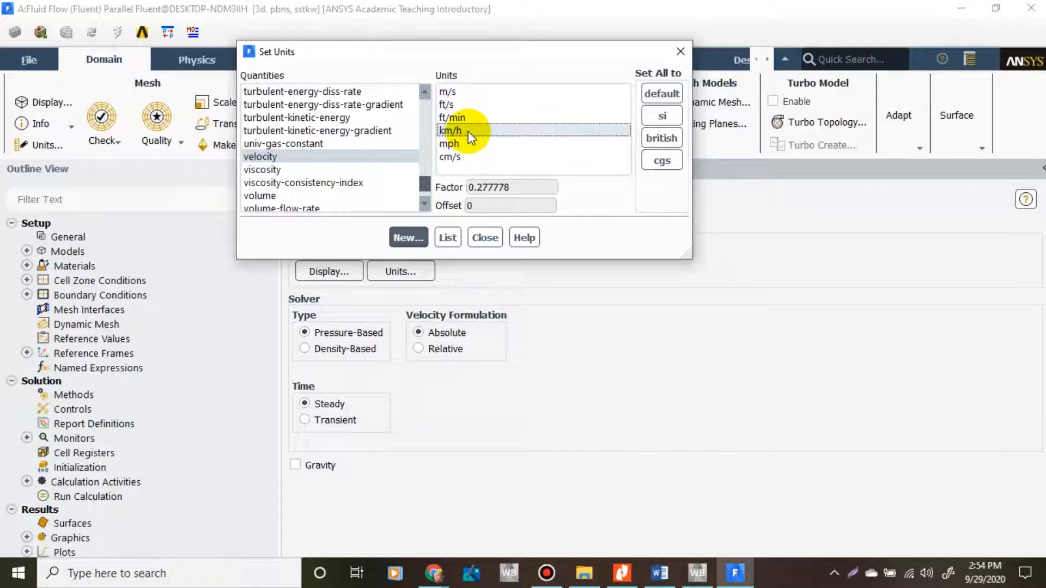
- Close the unit settings and expand the list of physics models in the setup outline
left_click(482, 237)
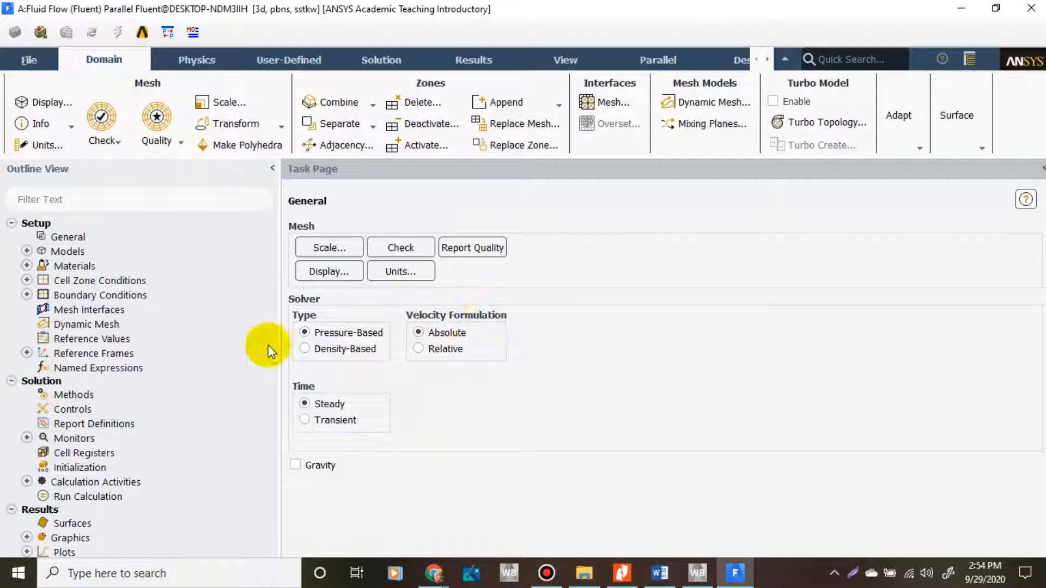
left_click(27, 251)
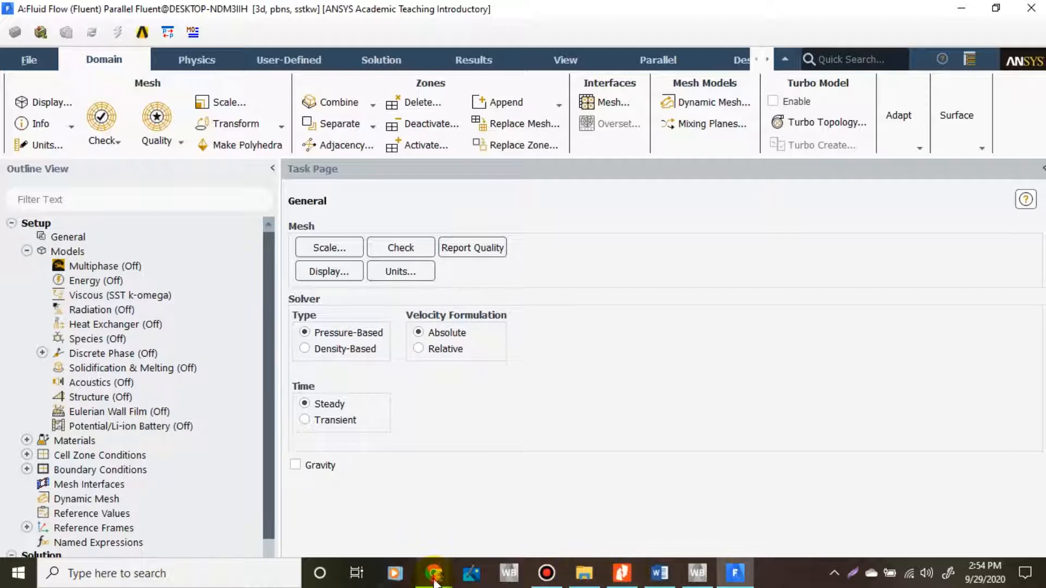
- Switch to Chrome to examine the car aerodynamics image results, and return to Fluent
mouse_move(434, 578)
left_click(396, 466)
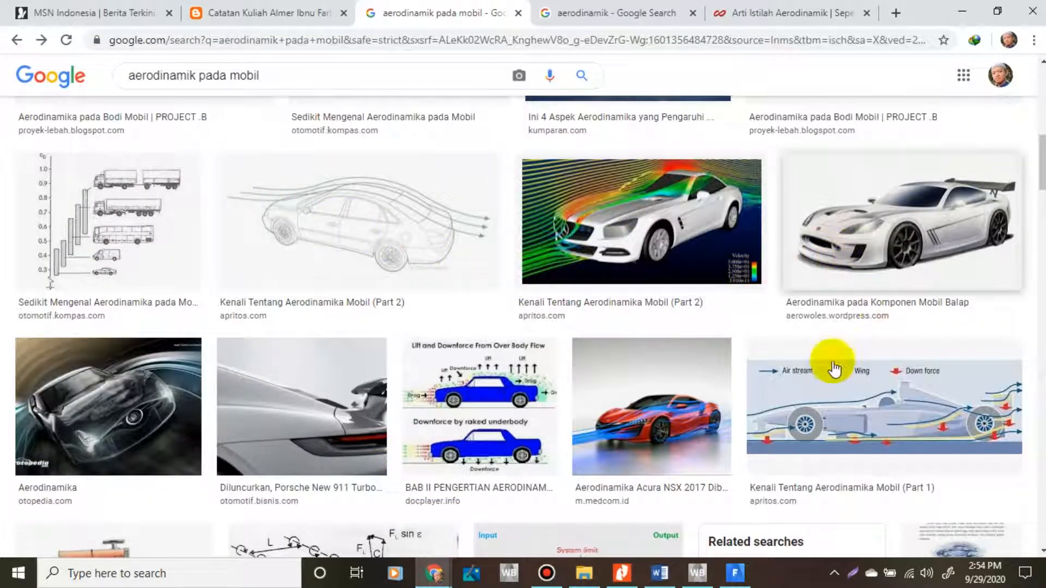
scroll(778, 382, "down", 3)
scroll(777, 381, "down", 13)
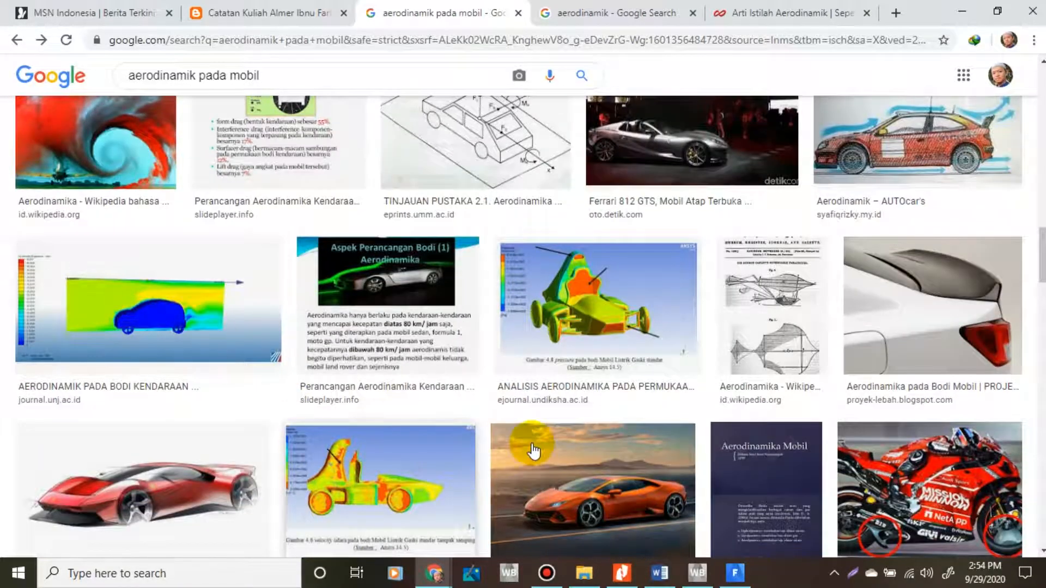
scroll(533, 447, "up", 5)
scroll(533, 451, "up", 5)
left_click(734, 573)
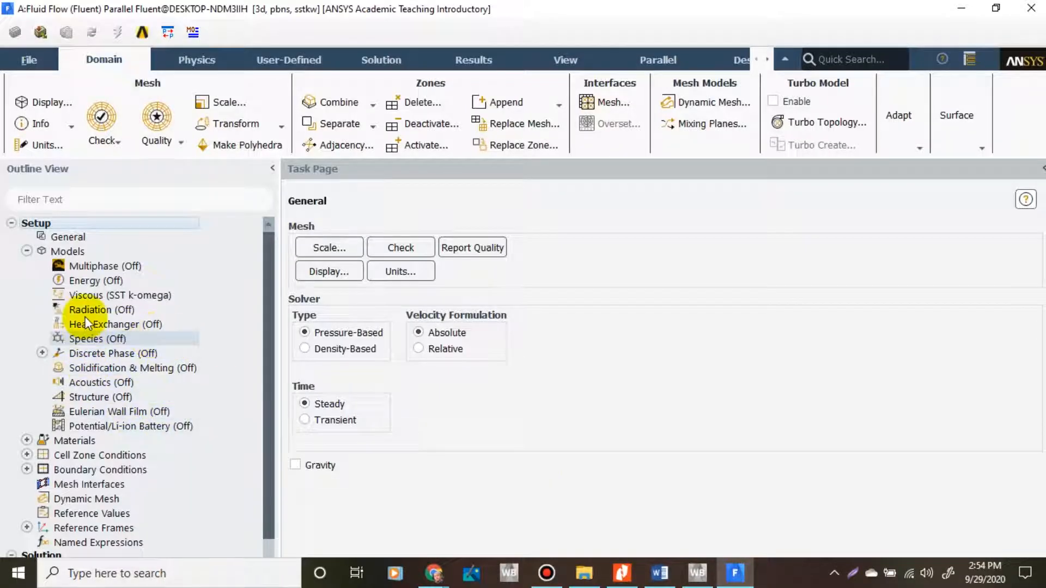
- Set the viscous model to k-epsilon (2 eqn) with the Realizable variant and apply it
left_click(135, 297)
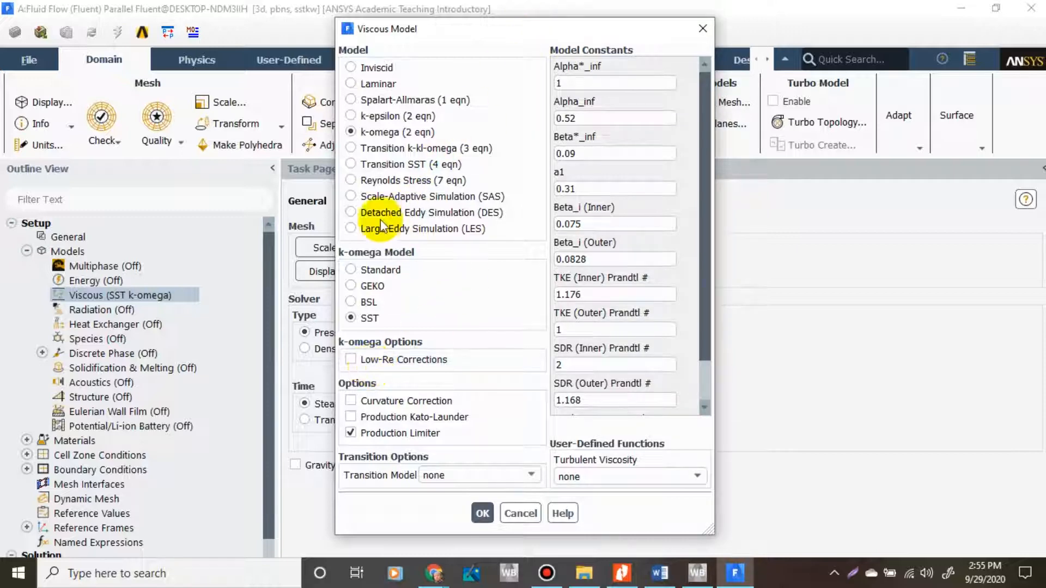
left_click(351, 101)
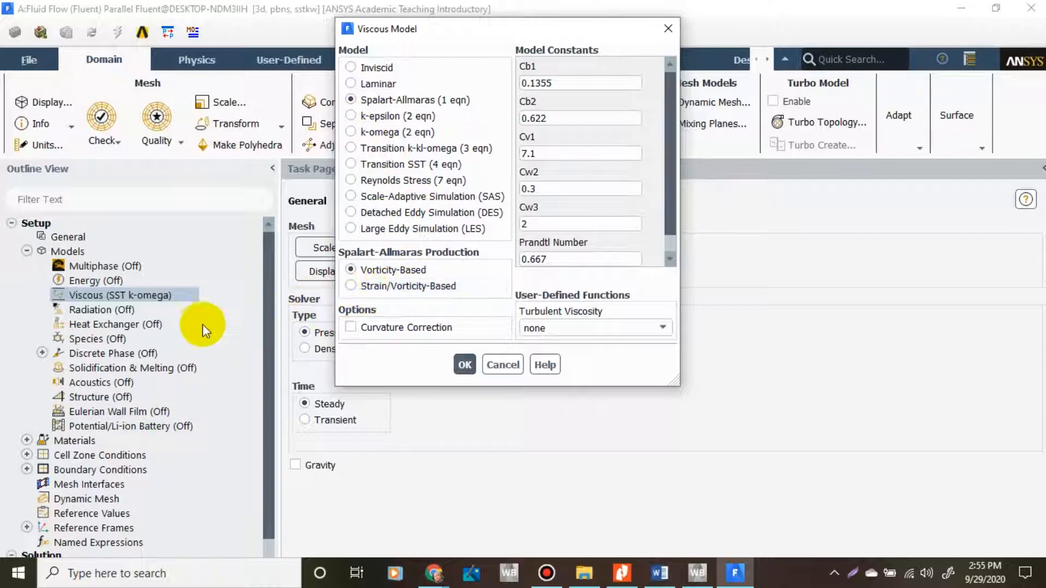
left_click(351, 116)
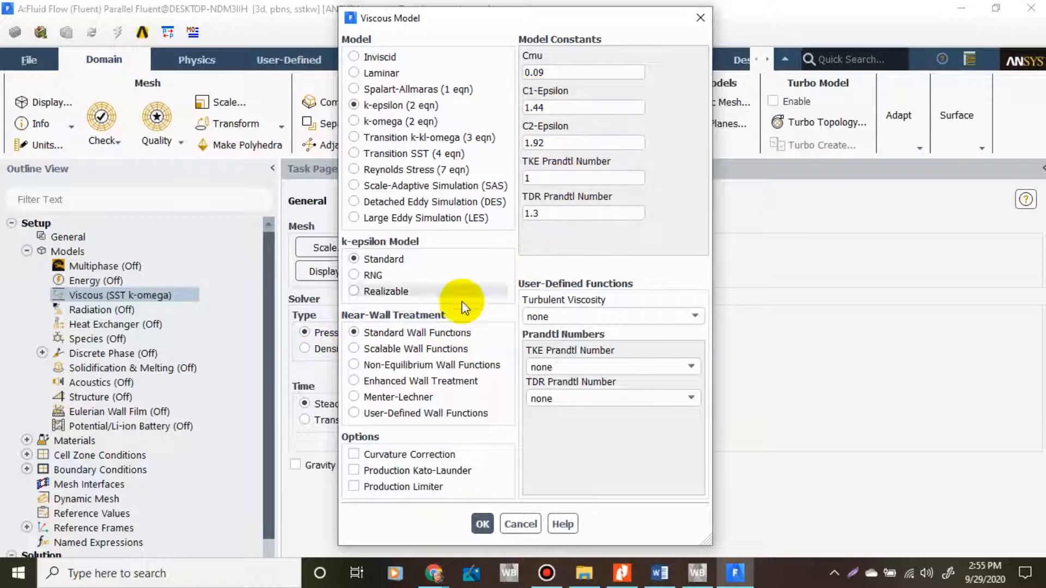
left_click(354, 292)
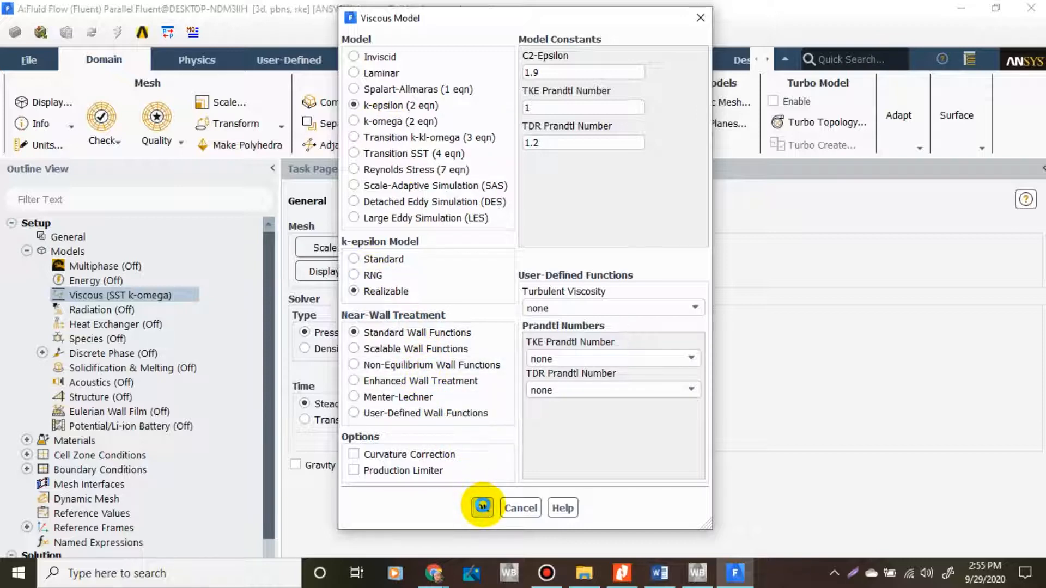
left_click(482, 507)
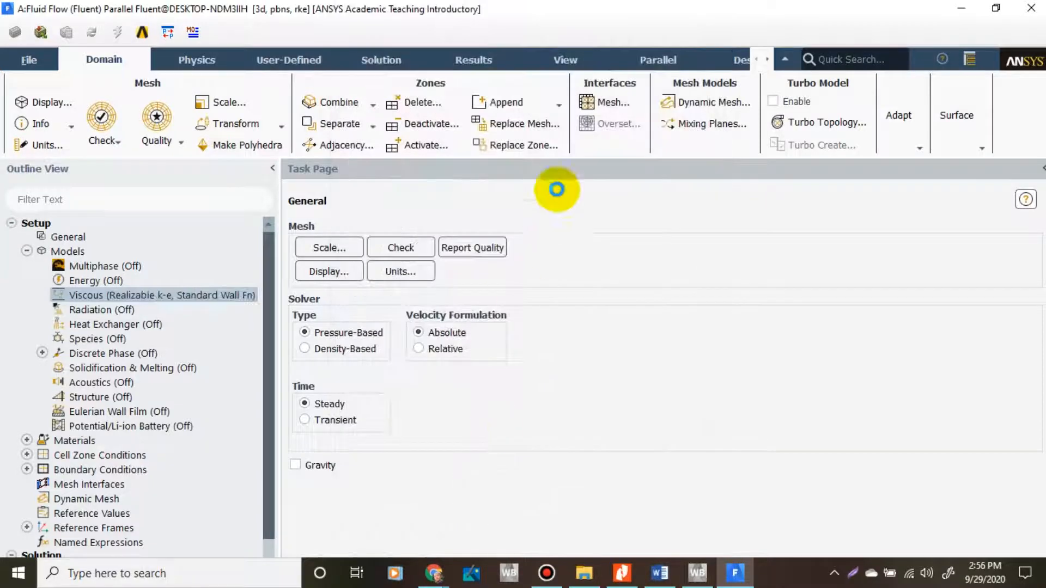
mouse_move(613, 7)
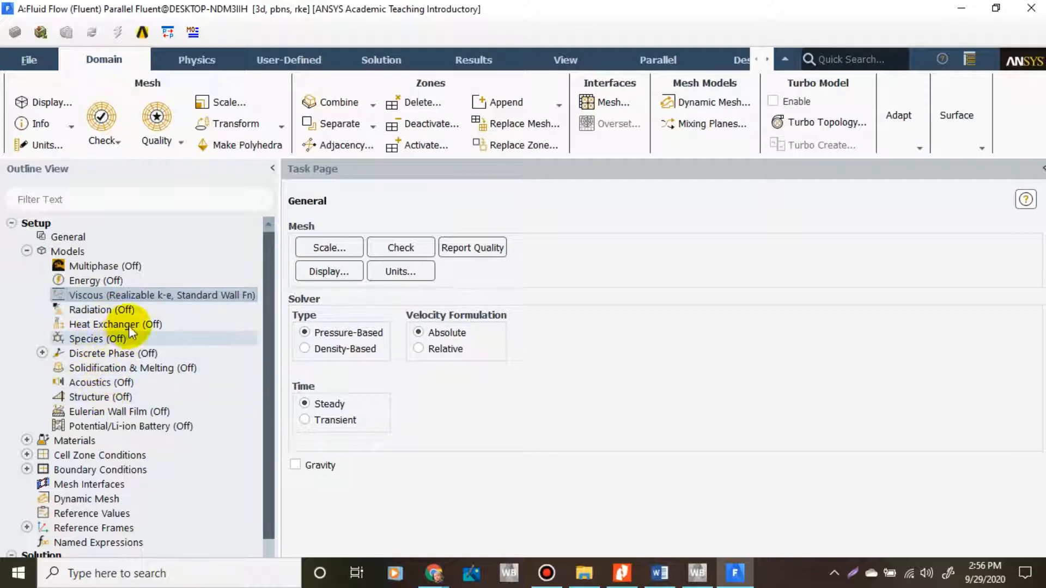
- Review the airflow illustrations around cars in Chrome once more and return to Fluent
left_click_drag(267, 348, 260, 366)
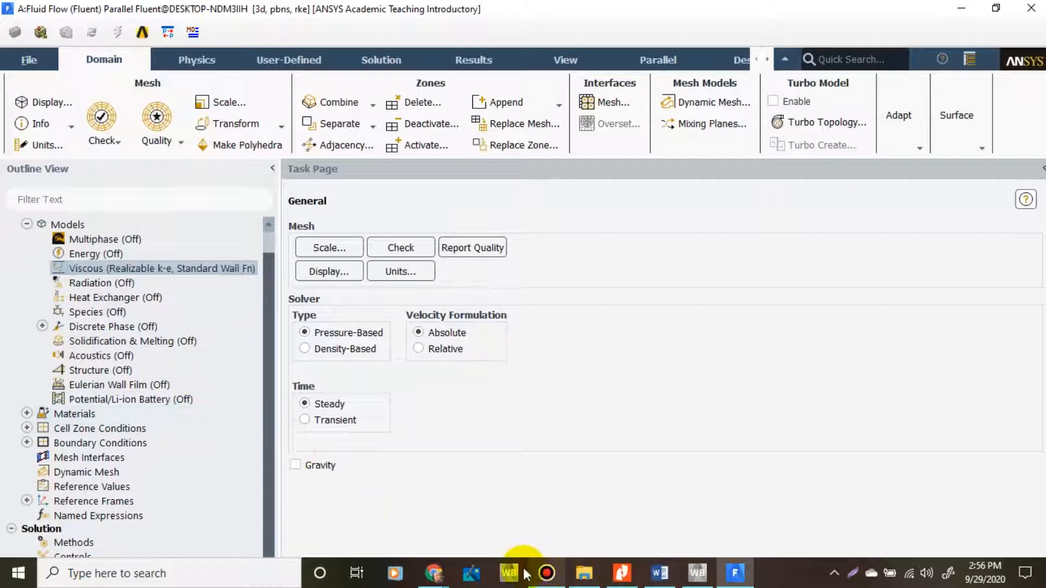
mouse_move(435, 572)
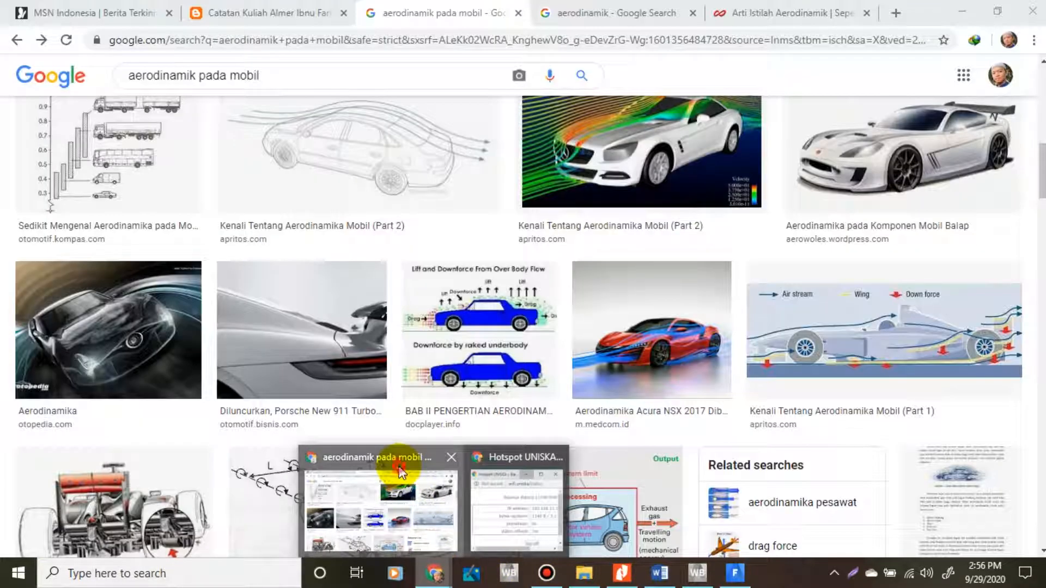
left_click(398, 467)
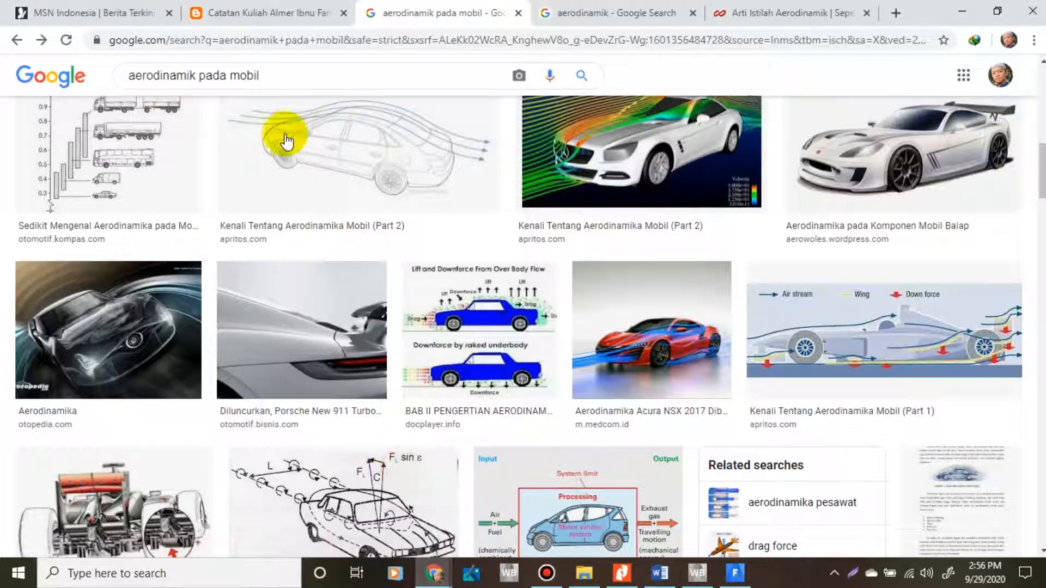
left_click(736, 573)
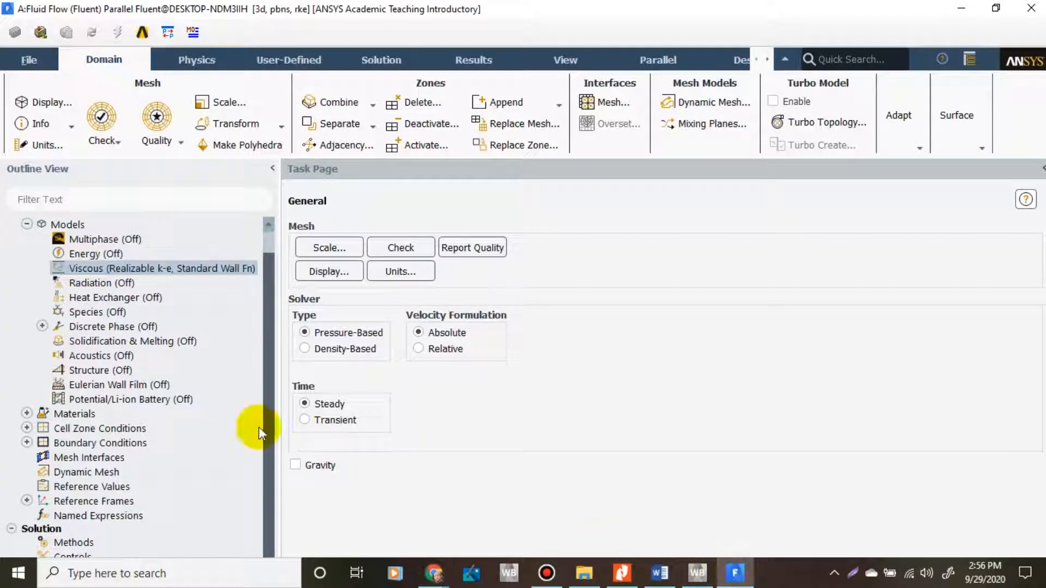
- Open the properties of the air material under the fluid materials
left_click(28, 412)
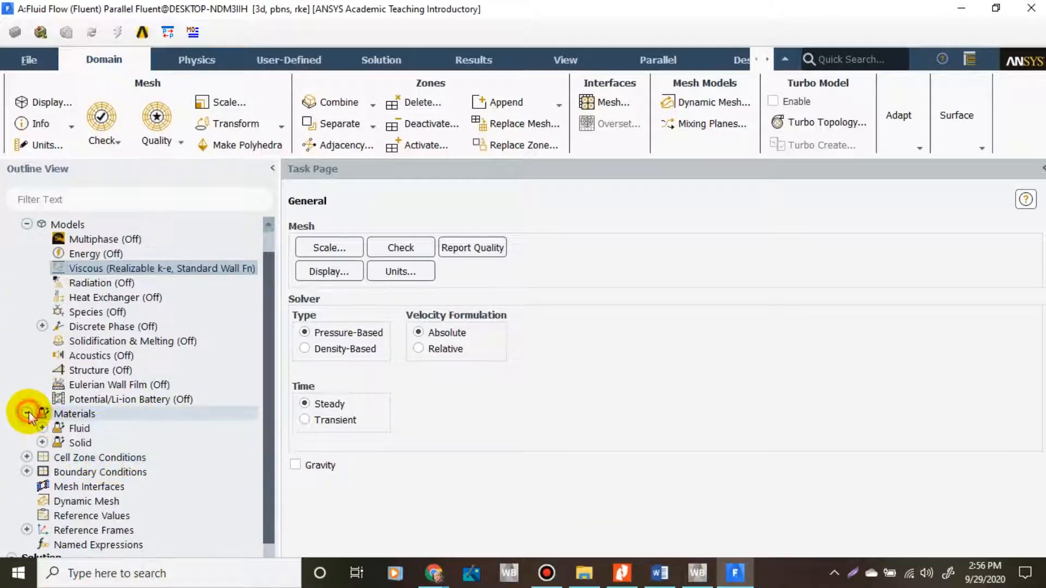
left_click(87, 426)
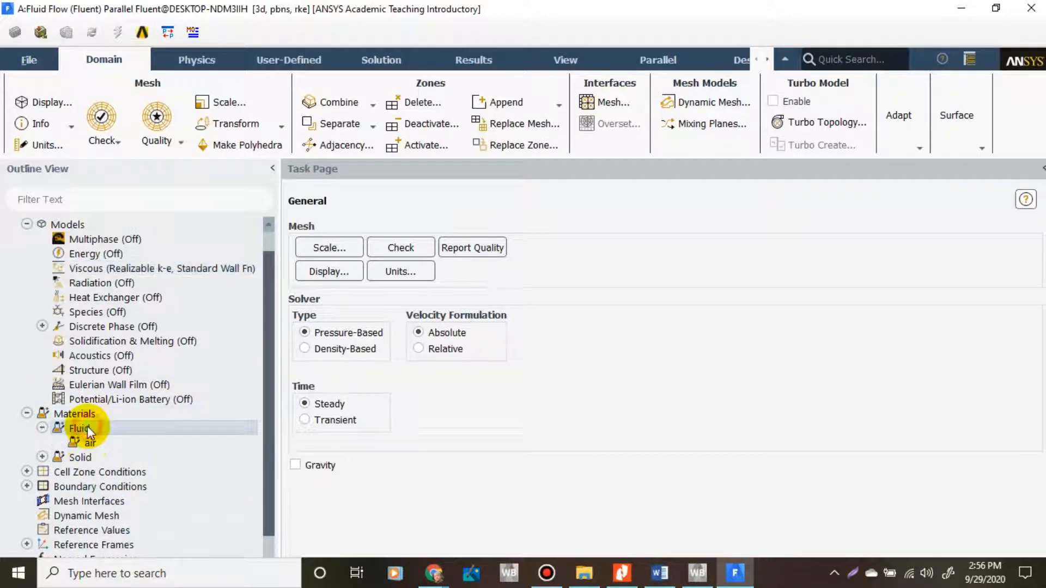
double_click(87, 426)
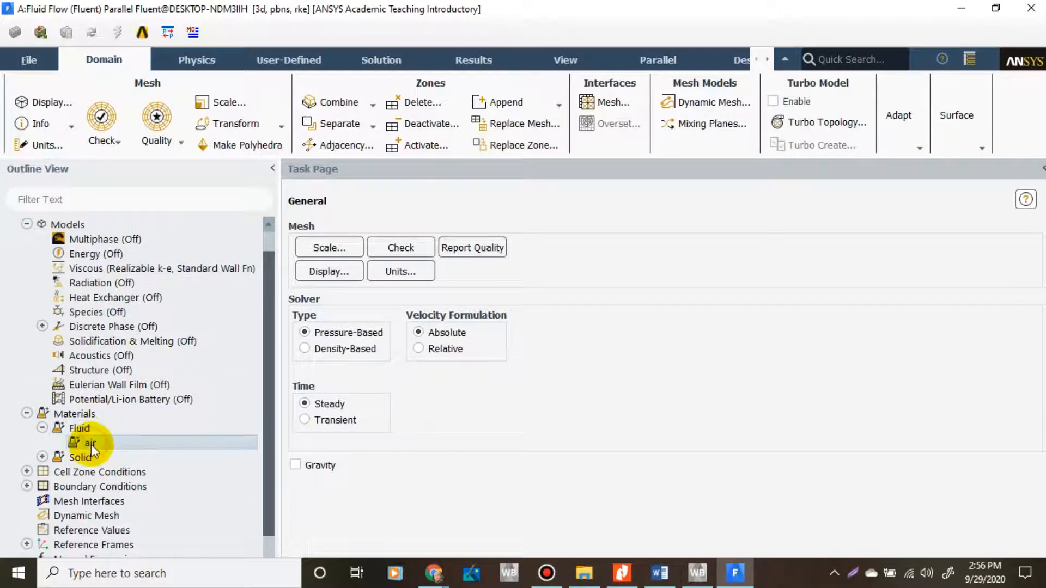
double_click(90, 444)
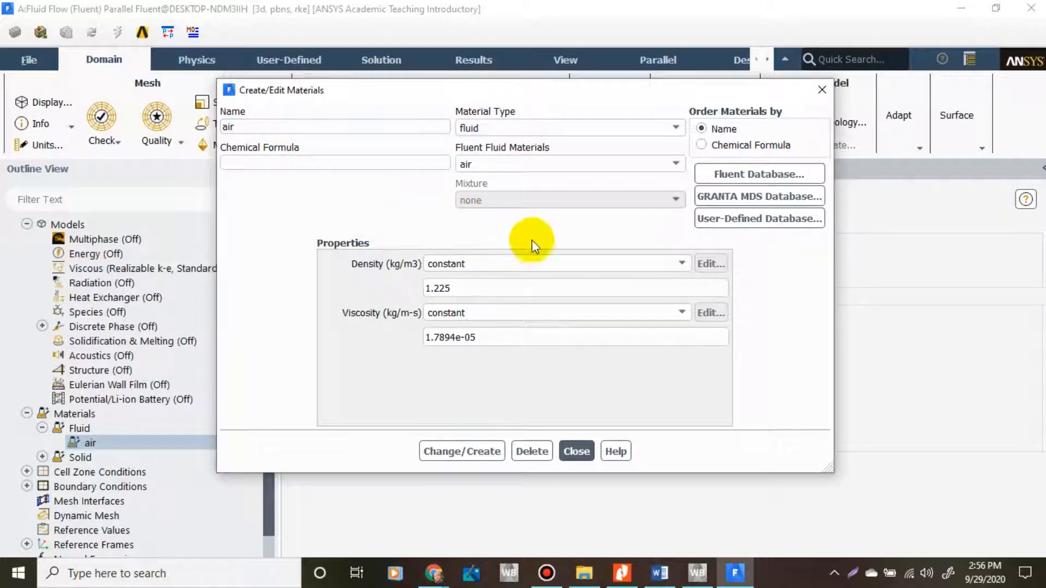
- Browse the fluid and solid materials in the Fluent database, and close the material windows without copying any
left_click(743, 176)
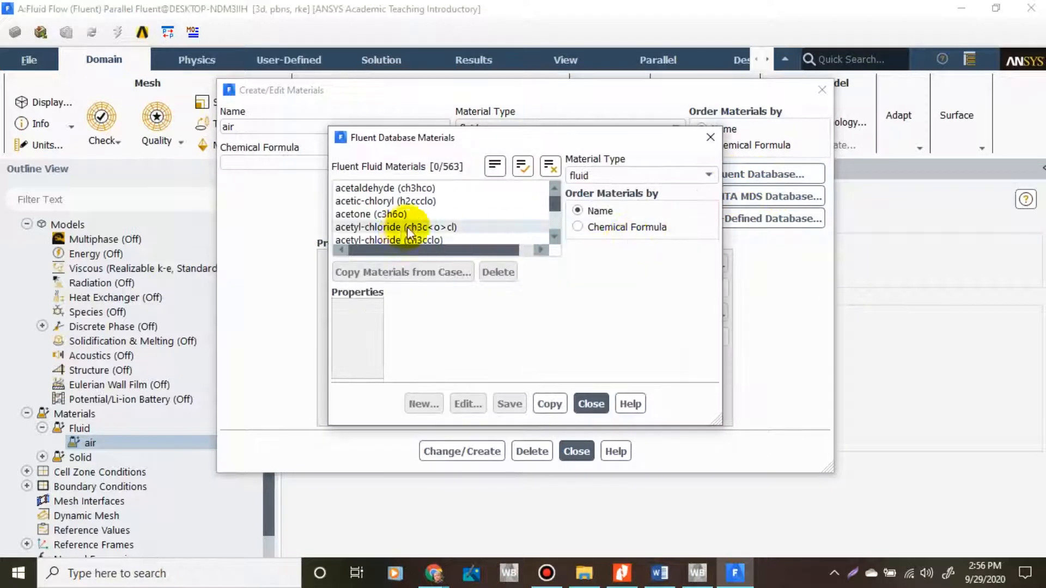
mouse_move(552, 206)
left_mouse_down()
mouse_move(558, 227)
mouse_move(557, 201)
left_mouse_up()
left_click(675, 176)
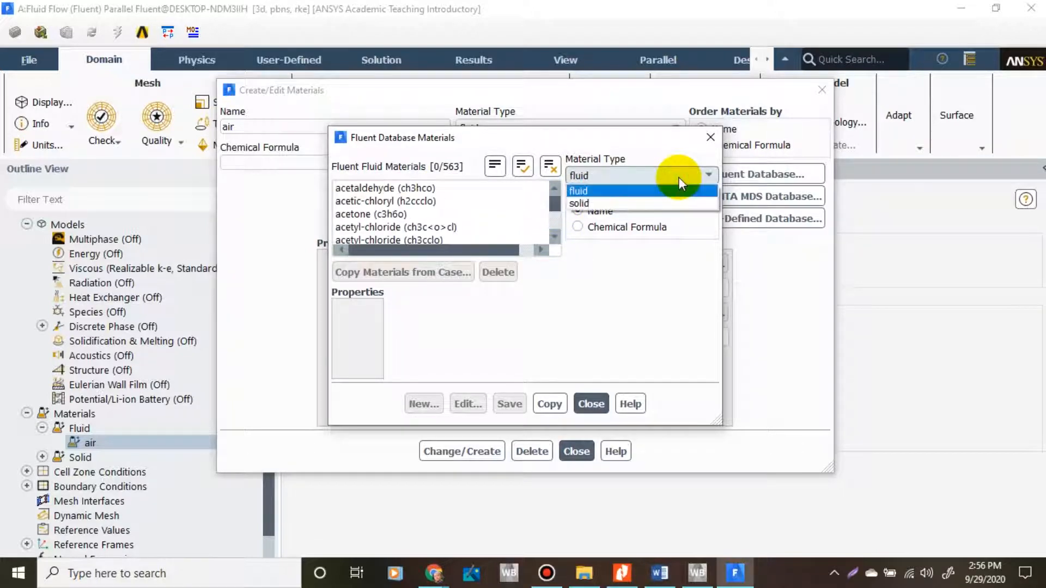
left_click(611, 203)
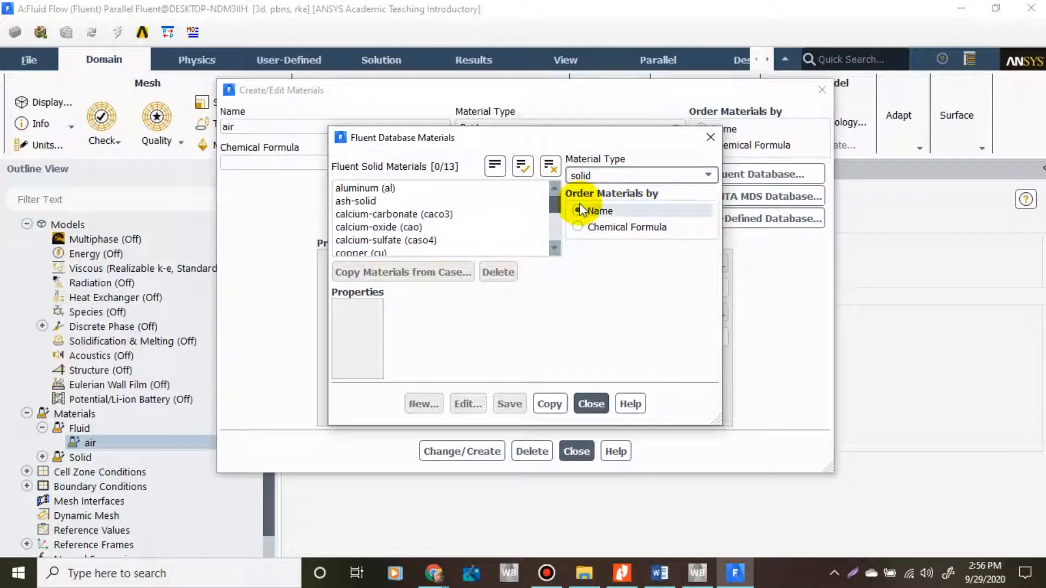
left_click_drag(558, 206, 600, 208)
left_click(710, 137)
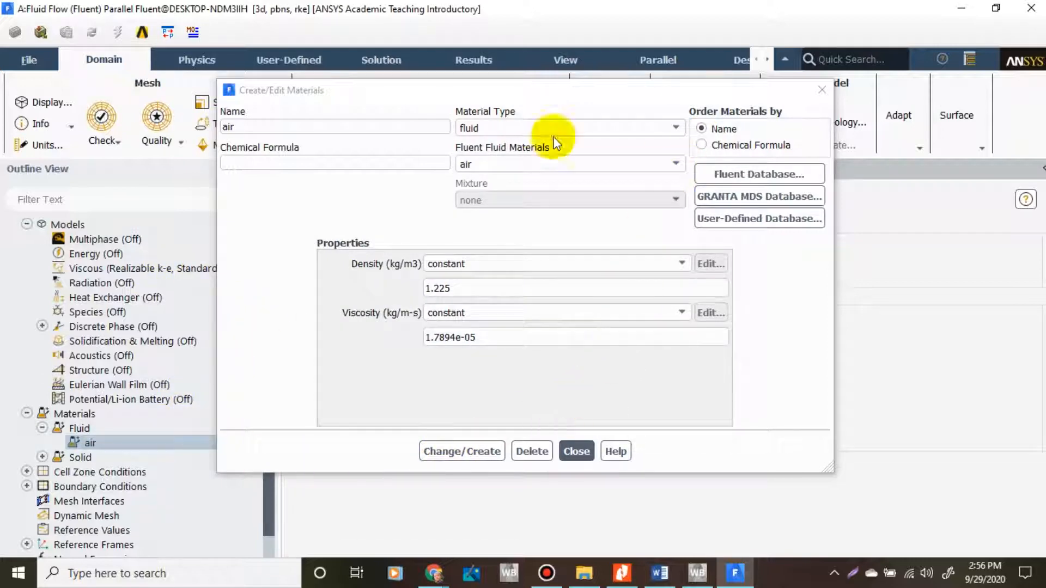
left_click(822, 90)
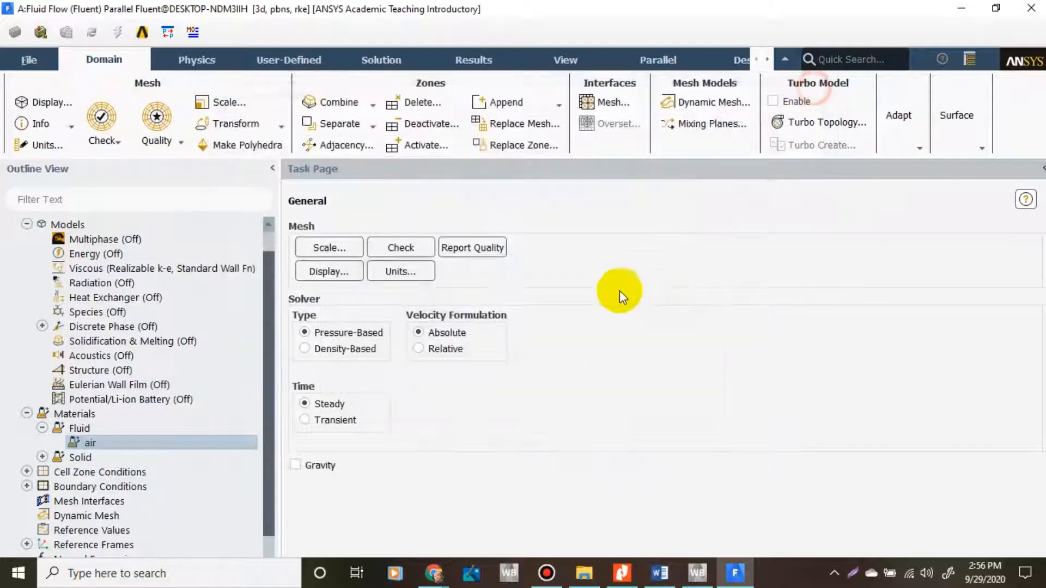
- Open the Cell Zone Conditions and select the domain_fluida zone
left_click(27, 472)
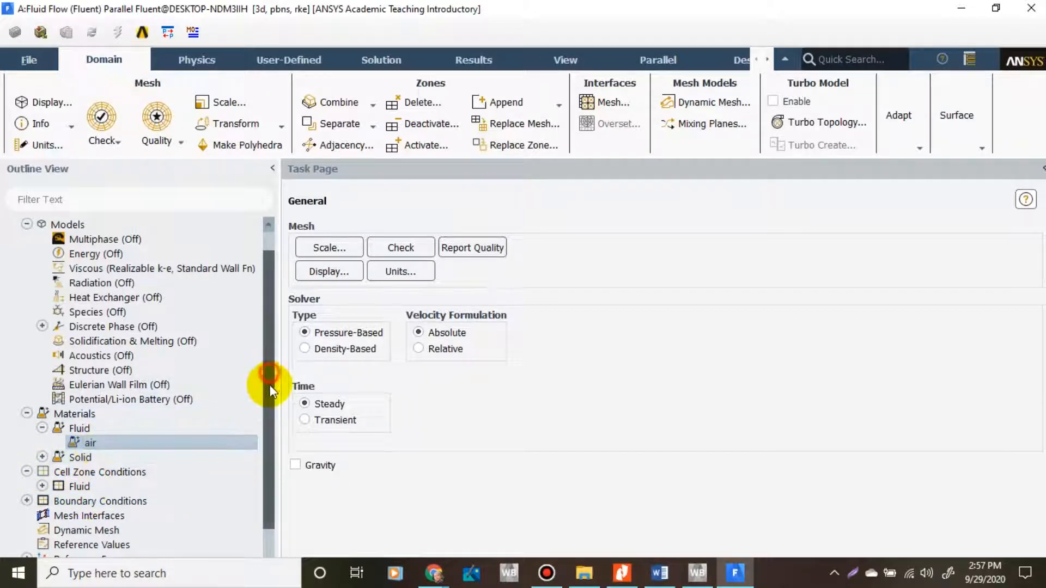
left_click_drag(268, 378, 269, 404)
double_click(101, 429)
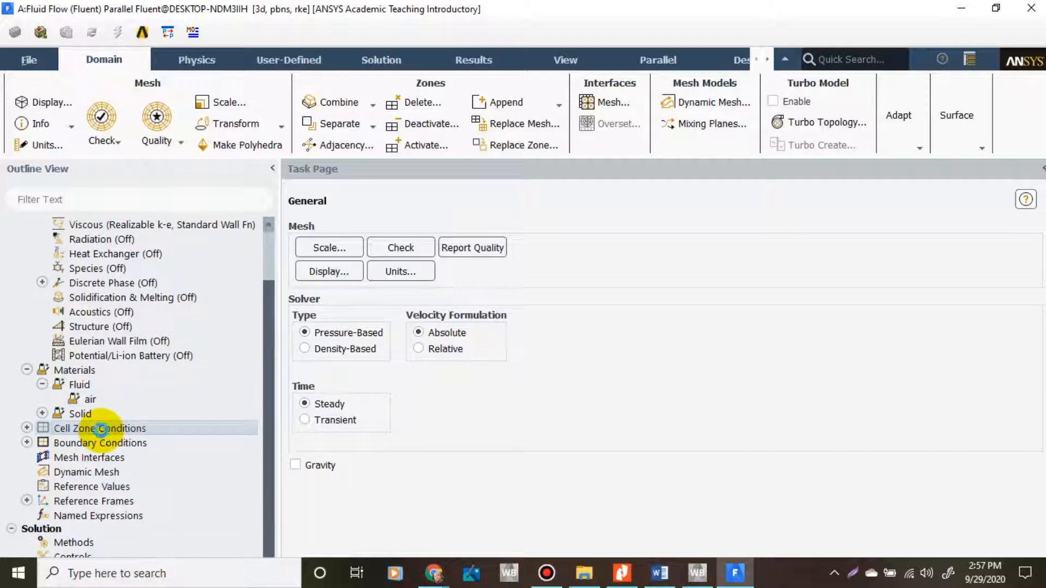
left_click(325, 256)
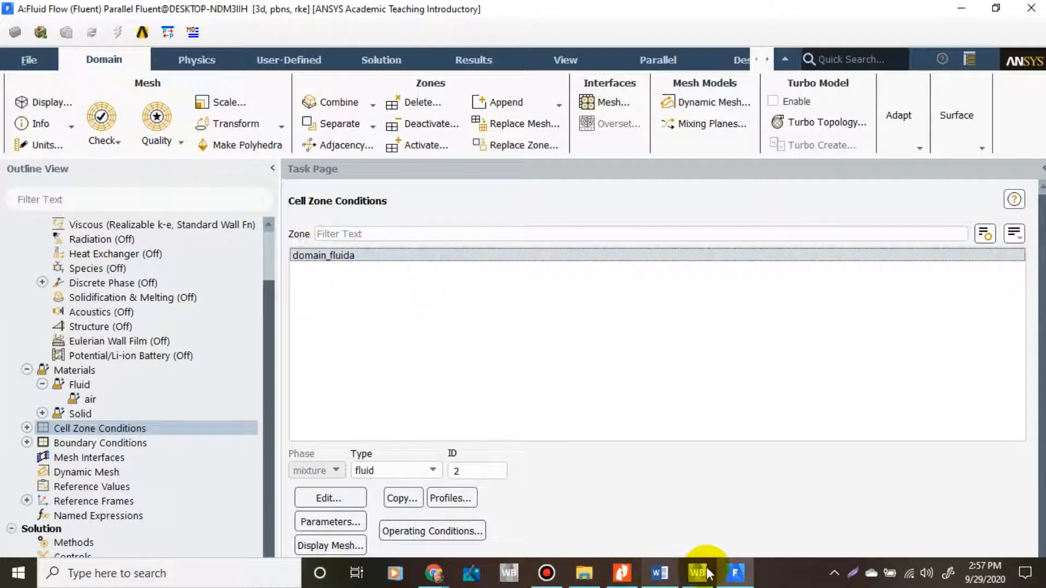
- Examine the vehicle flow simulation pictures among the Chrome image results and return to Fluent
mouse_move(434, 573)
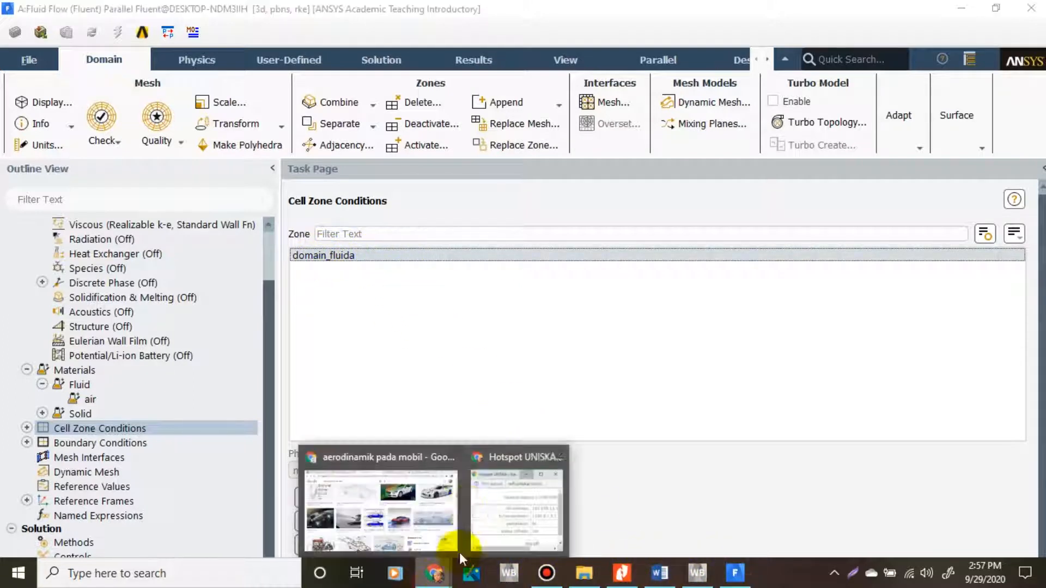
left_click(410, 509)
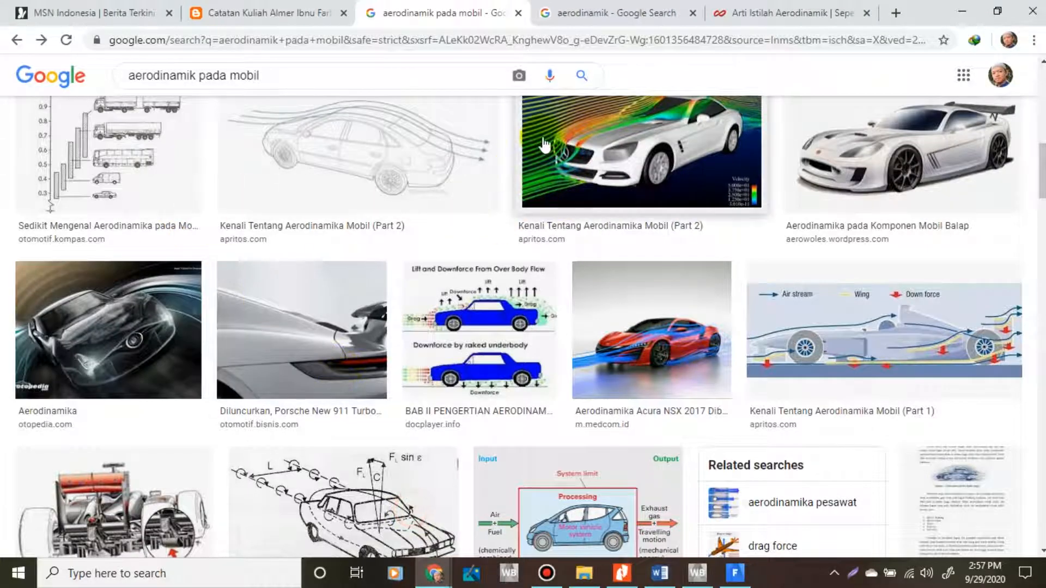
scroll(552, 148, "down", 1)
scroll(545, 147, "up", 2)
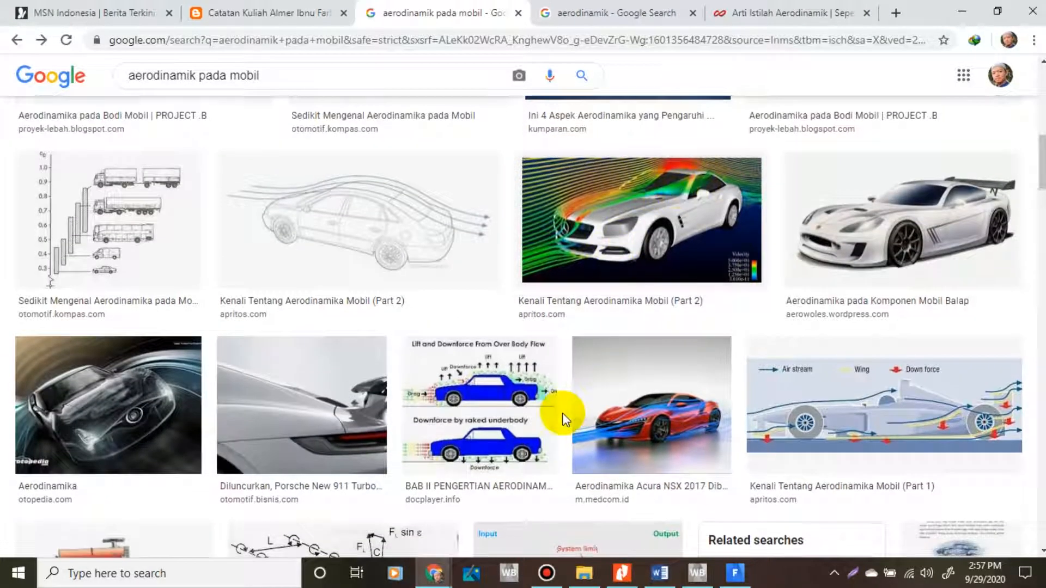
scroll(561, 420, "down", 8)
scroll(499, 414, "down", 9)
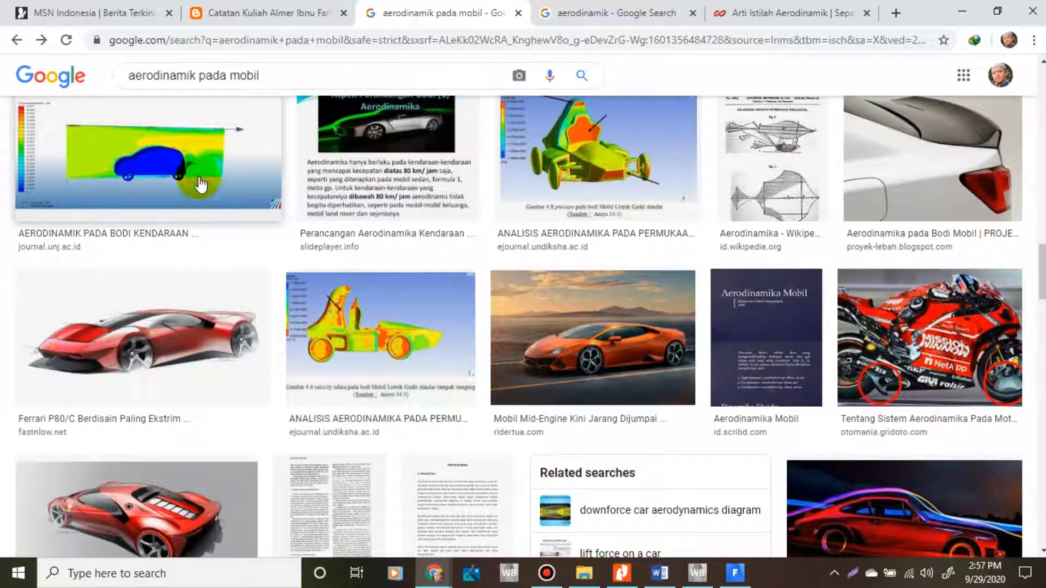
scroll(460, 443, "down", 3)
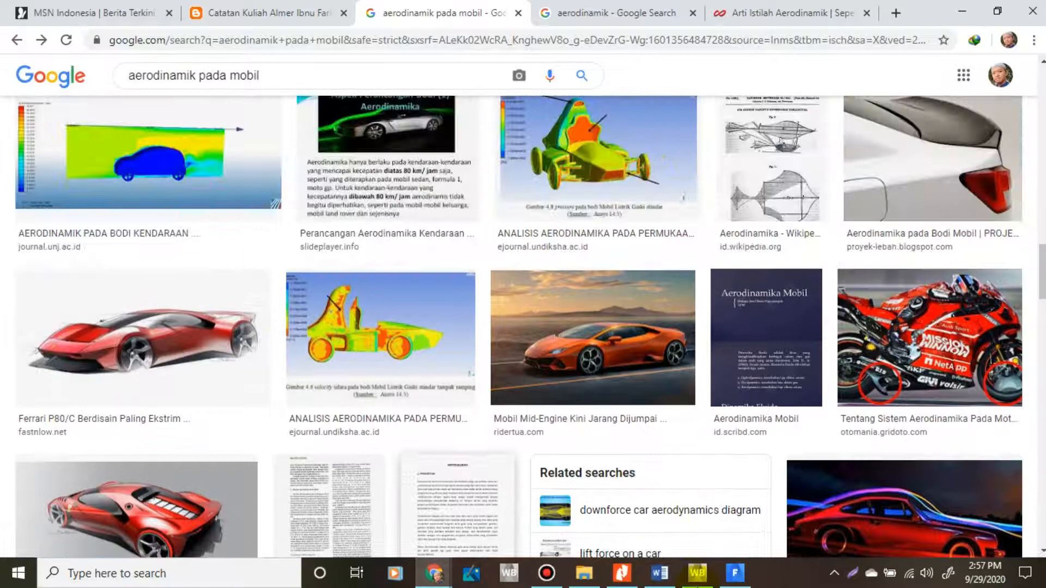
left_click(735, 572)
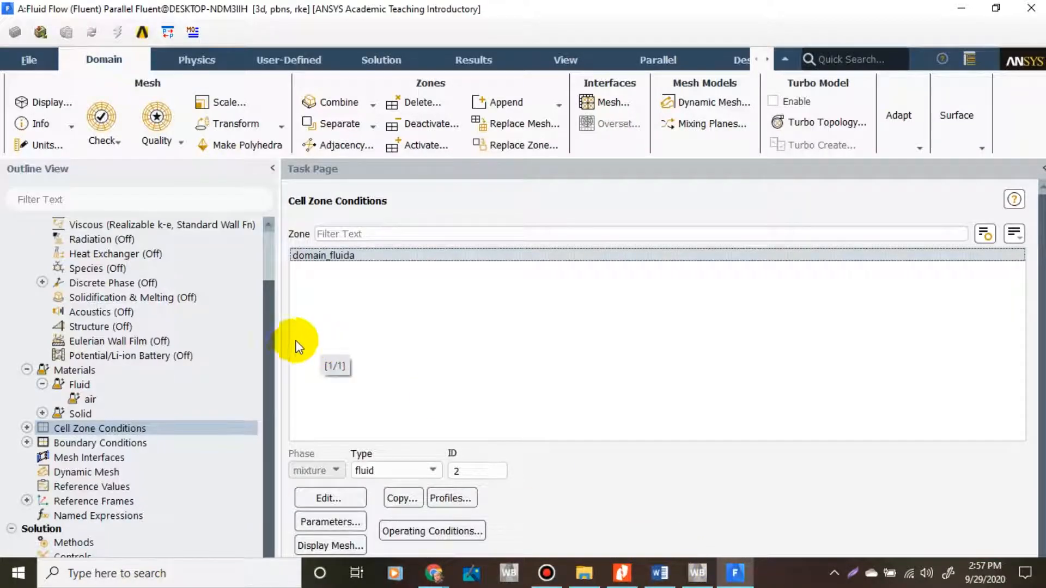
- Change the domain_fluida cell zone type to solid and close its settings
left_click(403, 472)
left_click(374, 493)
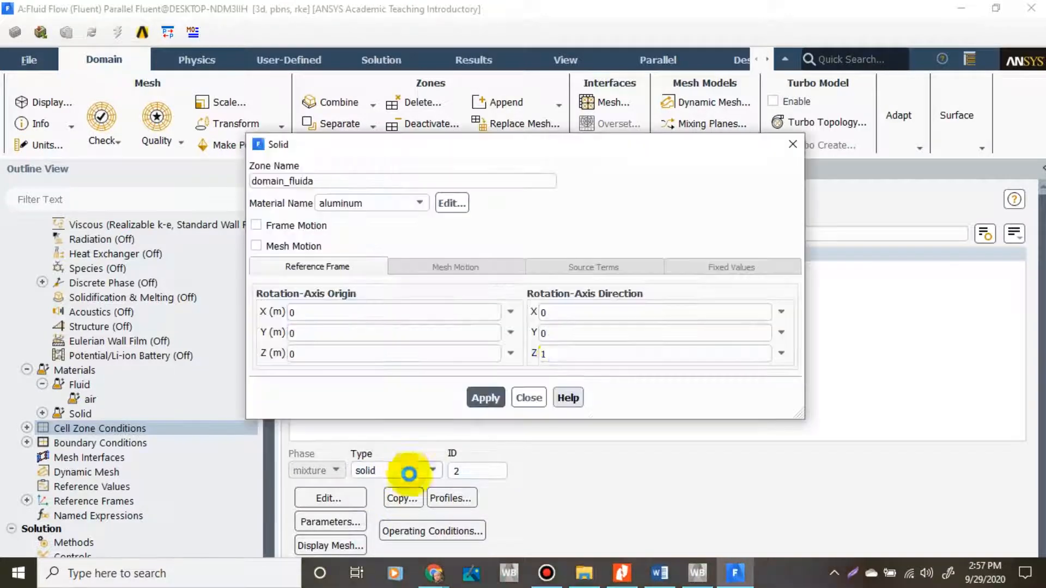
left_click(793, 144)
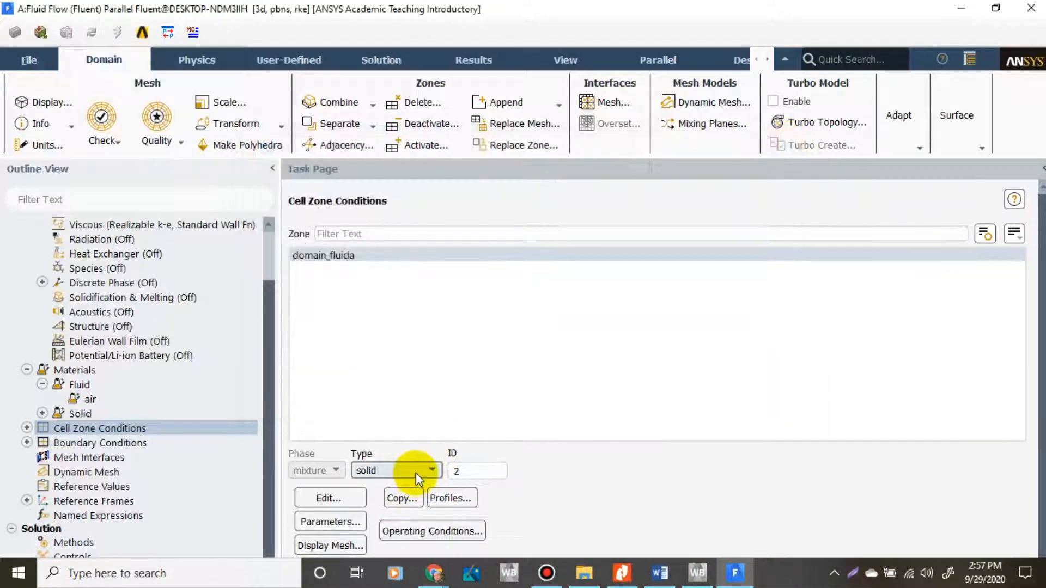
- Change the domain_fluida cell zone type to fluid, keep air as its material and close its settings
left_click(415, 471)
left_click(402, 486)
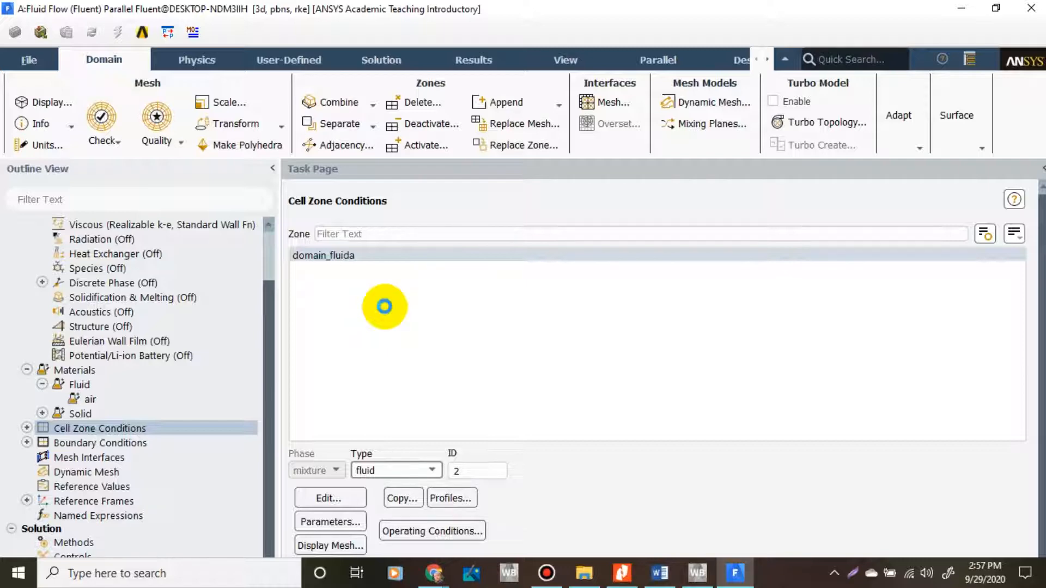
left_click(343, 498)
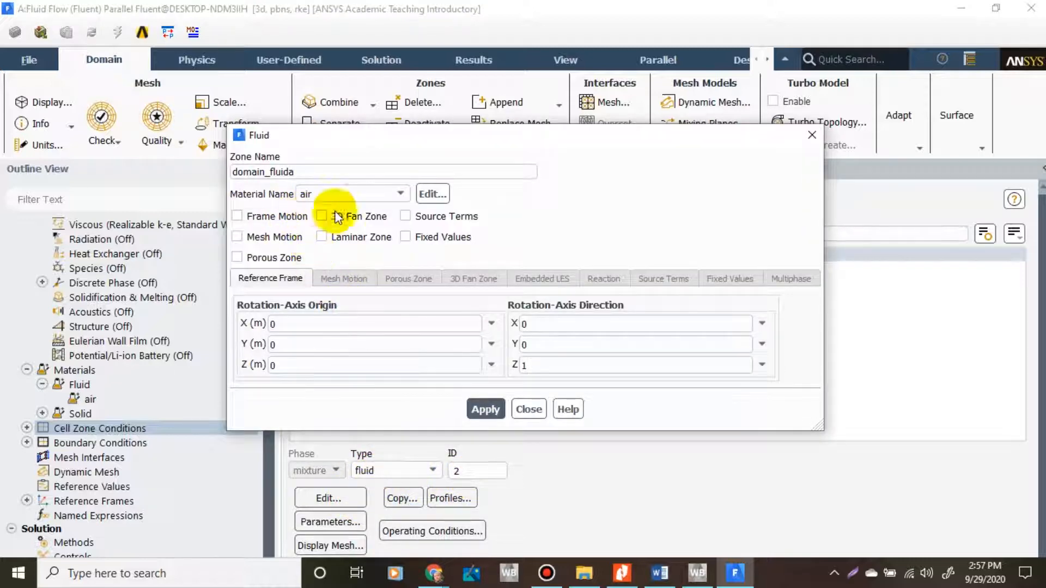
left_click(386, 197)
left_click(386, 197)
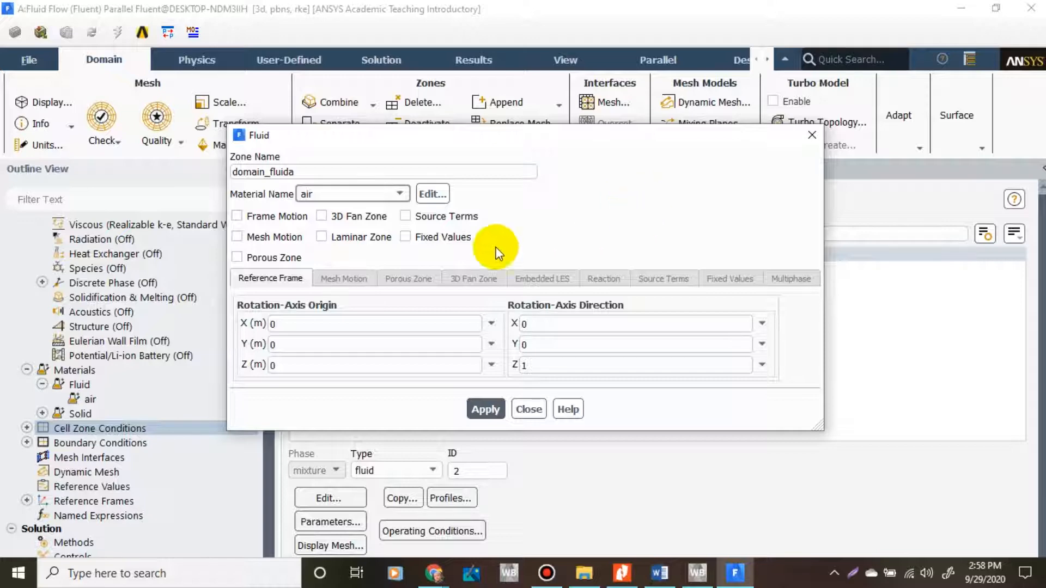
left_click(811, 134)
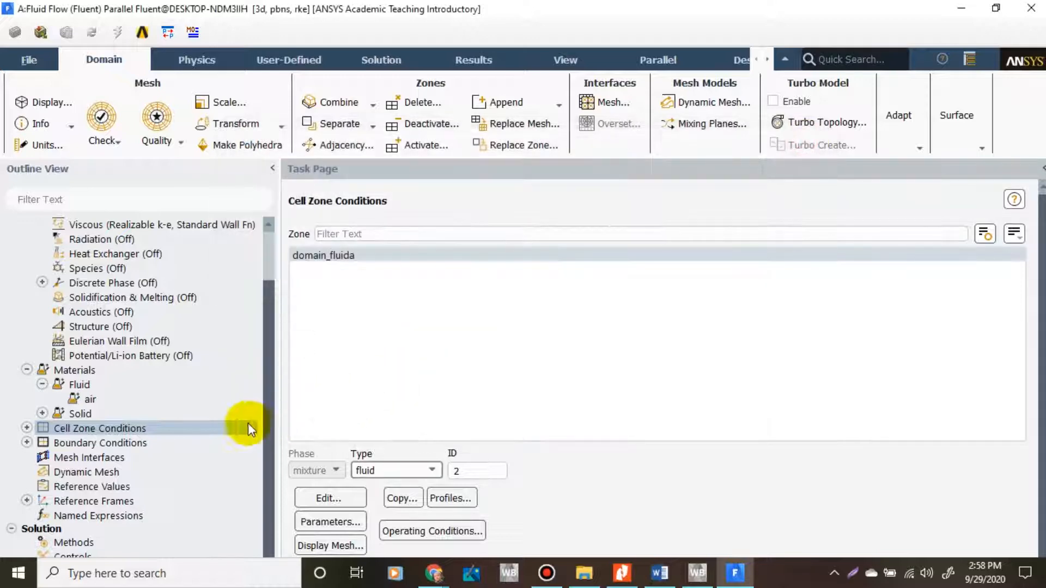
- Open the Boundary Conditions and bring up the velocity_inlet zone's settings
scroll(267, 411, "down", 1)
scroll(267, 410, "down", 1)
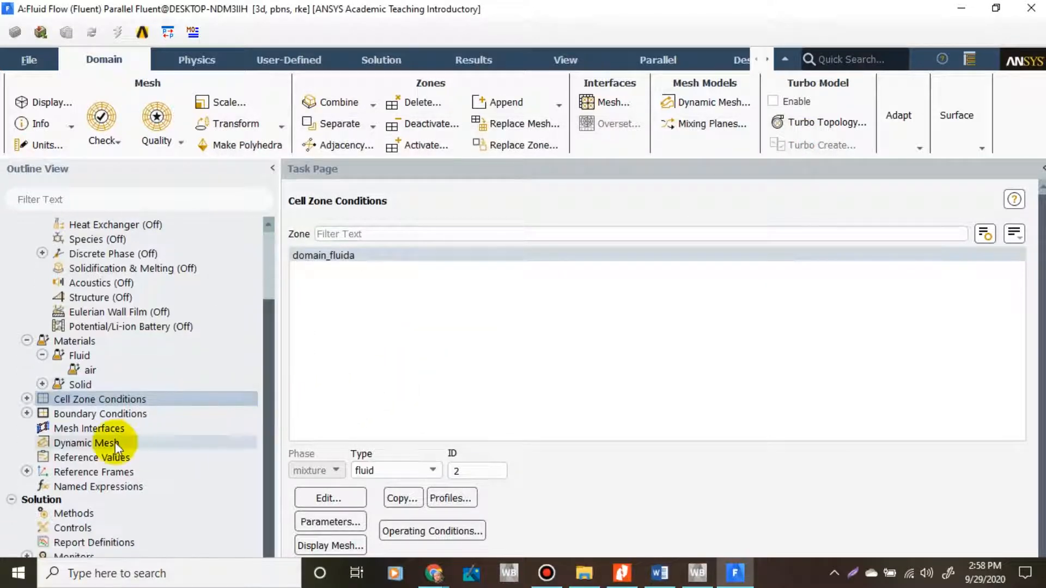
double_click(70, 413)
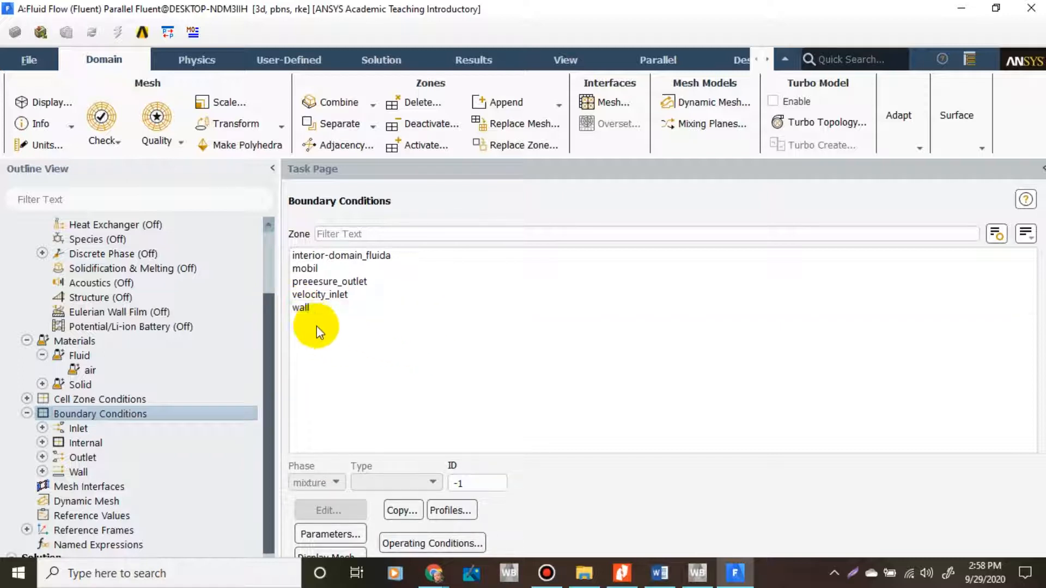
left_click(326, 297)
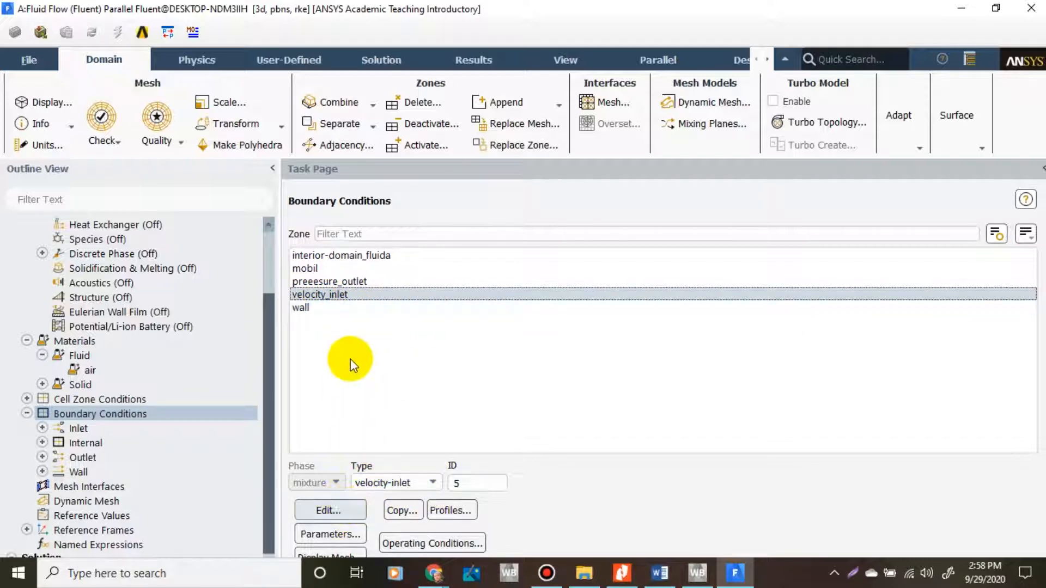
left_click(344, 510)
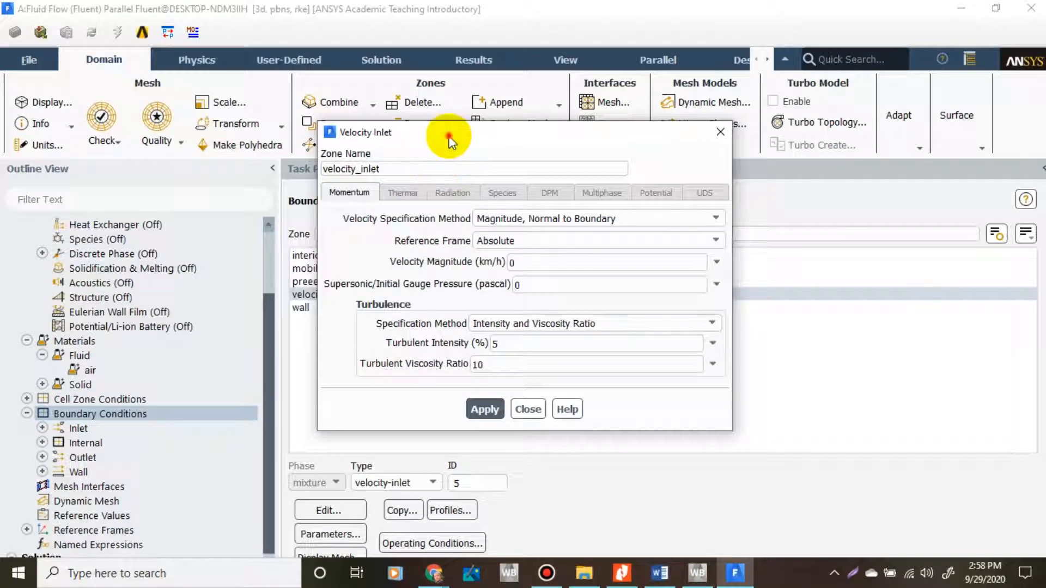
left_click_drag(450, 143, 610, 137)
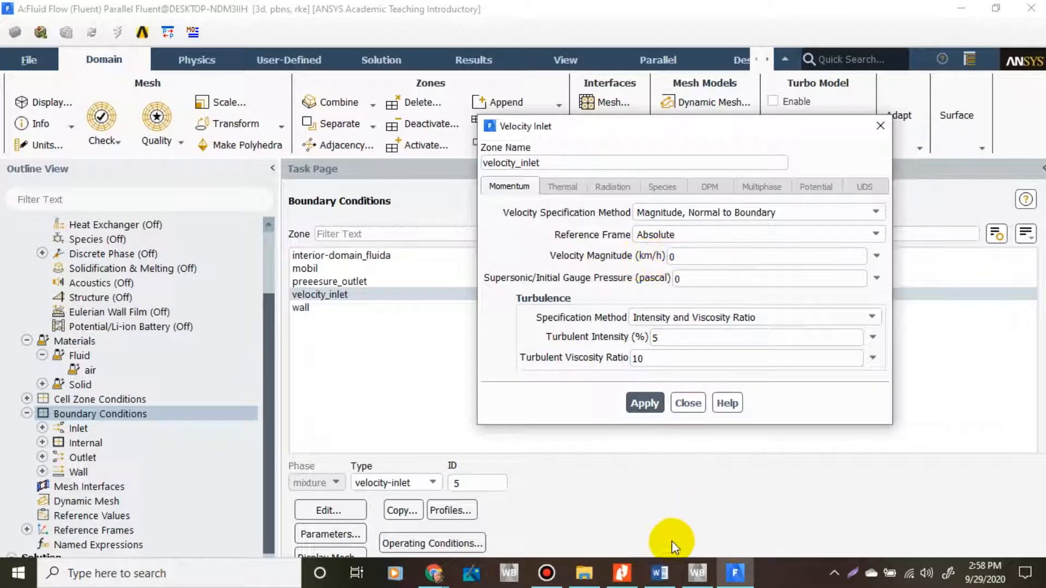
- Check the car's speed in the GAYA DRAG Word document, set the inlet's velocity magnitude to 100 km/h in Fluent and apply it
left_click(659, 573)
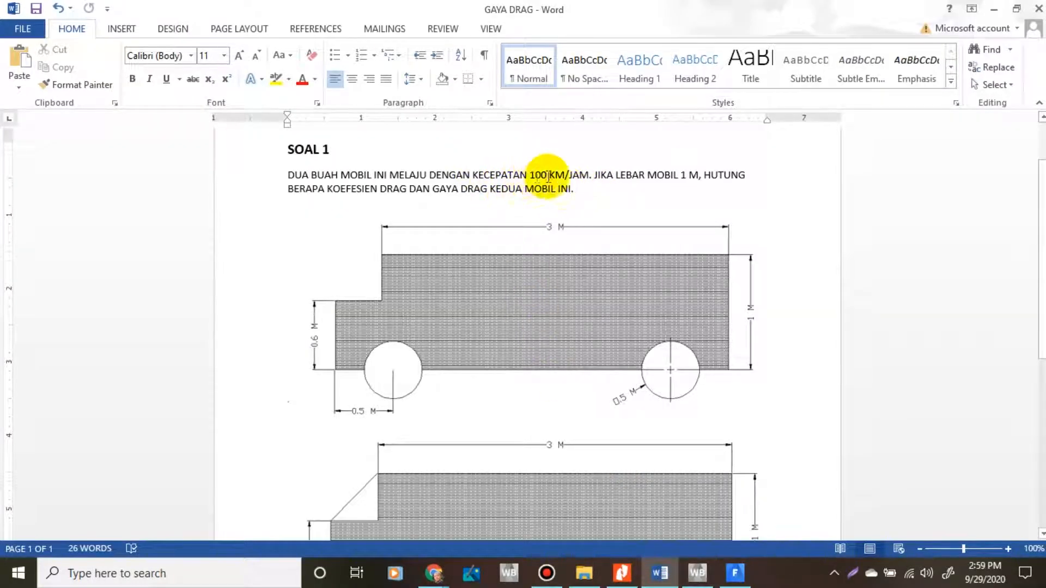
left_click(733, 582)
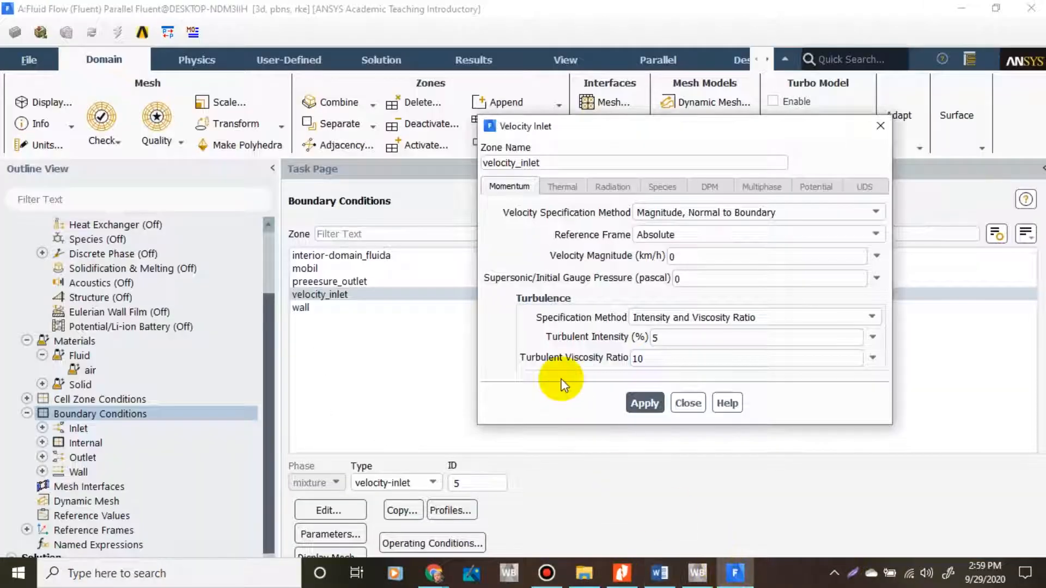
double_click(689, 259)
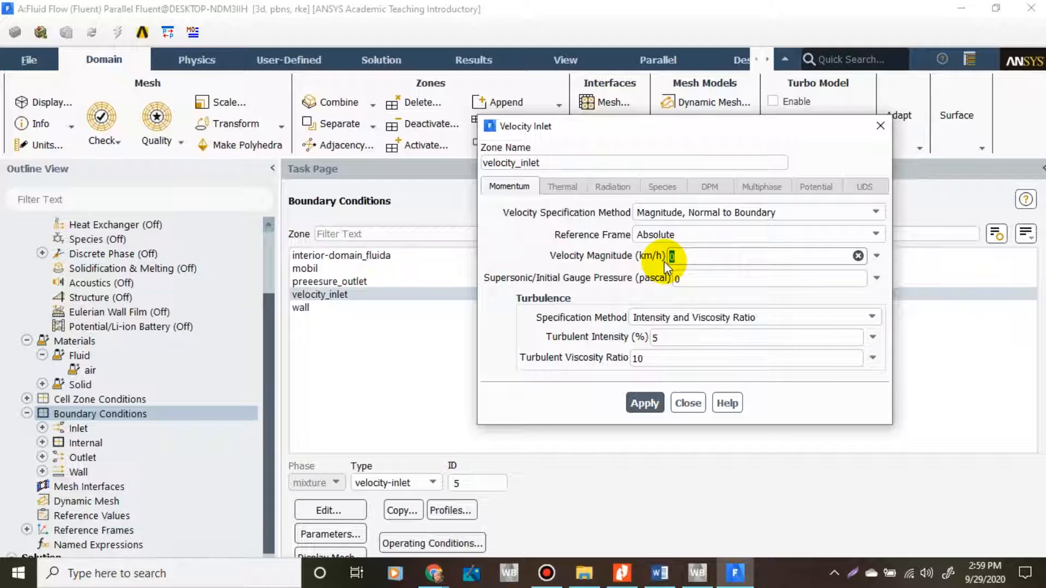
type("100")
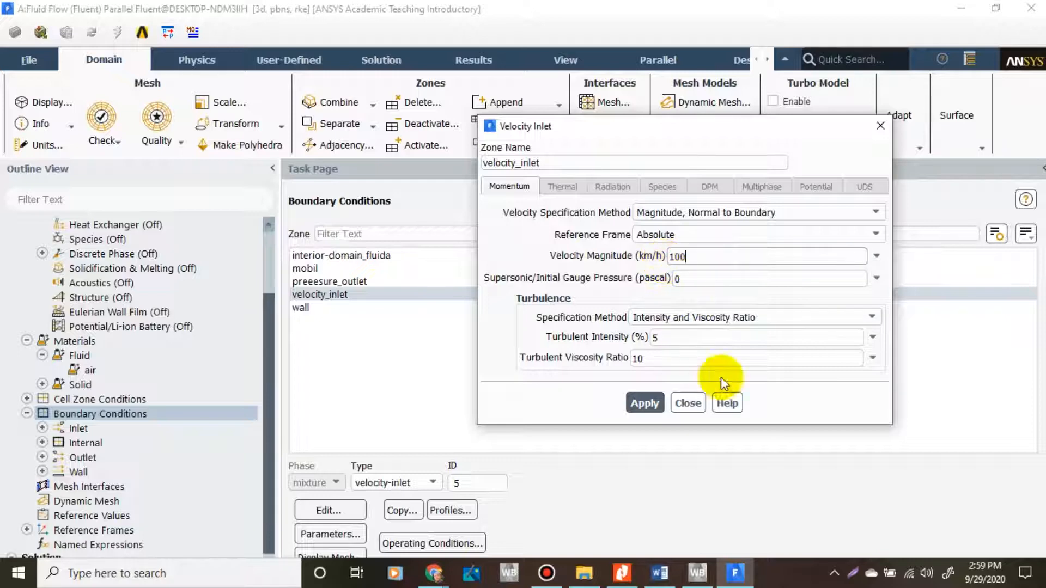
left_click(652, 415)
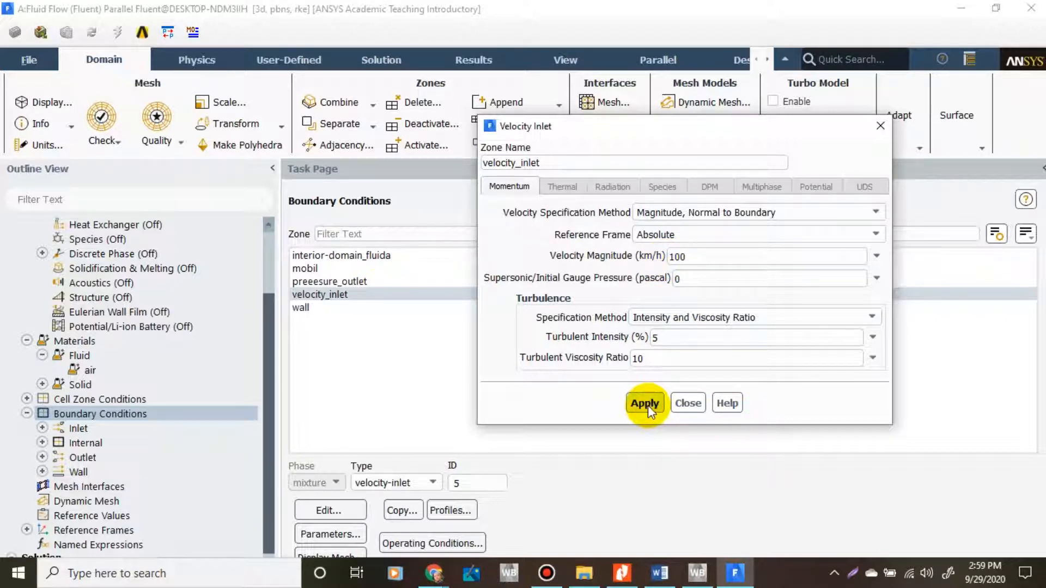
left_click(647, 404)
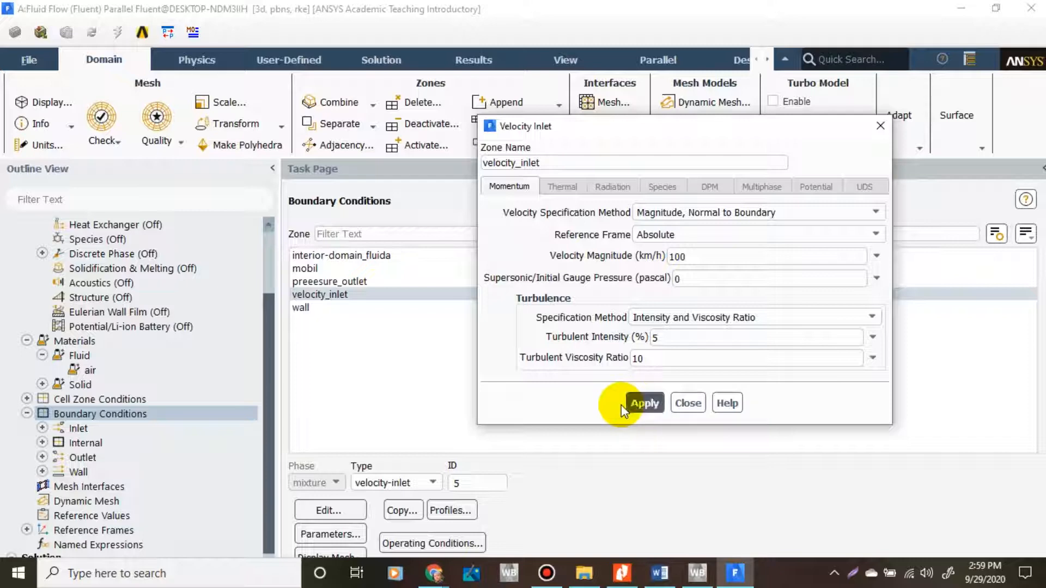
left_click(689, 404)
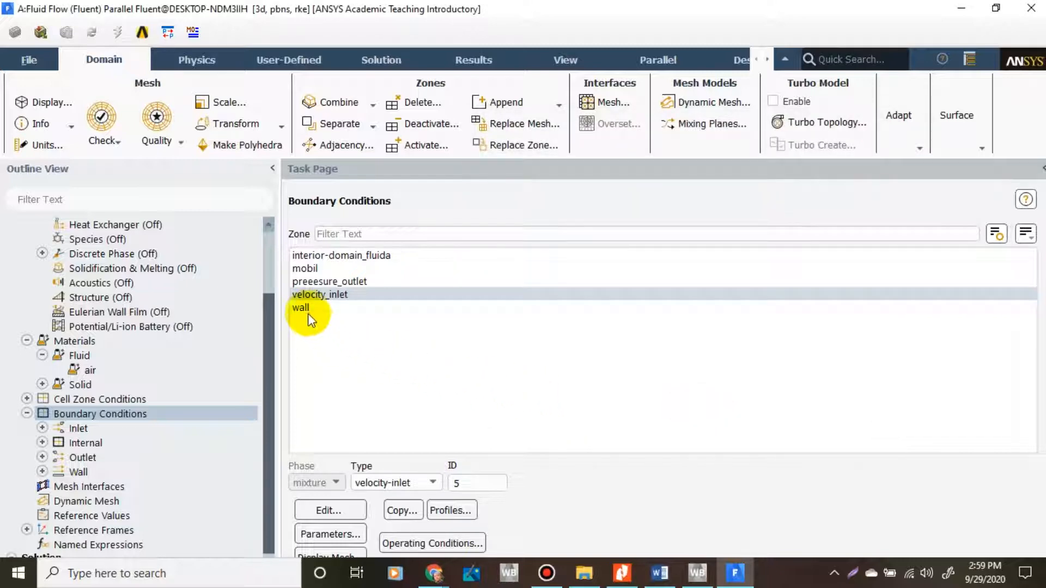
- Consult the car flow pictures in Chrome, change the wall boundary zone's type to symmetry in Fluent and apply it
left_click(308, 312)
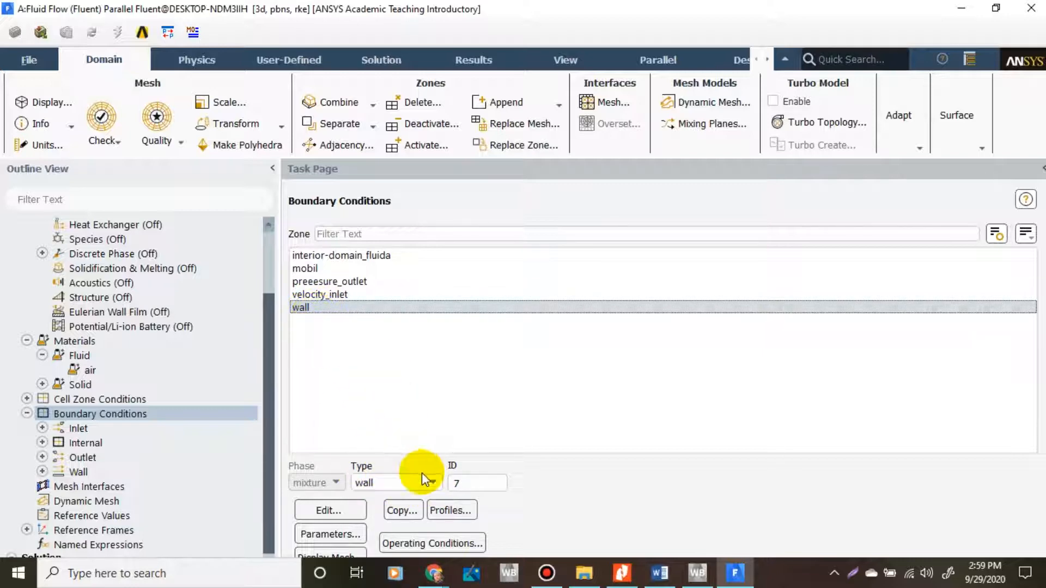
left_click(431, 485)
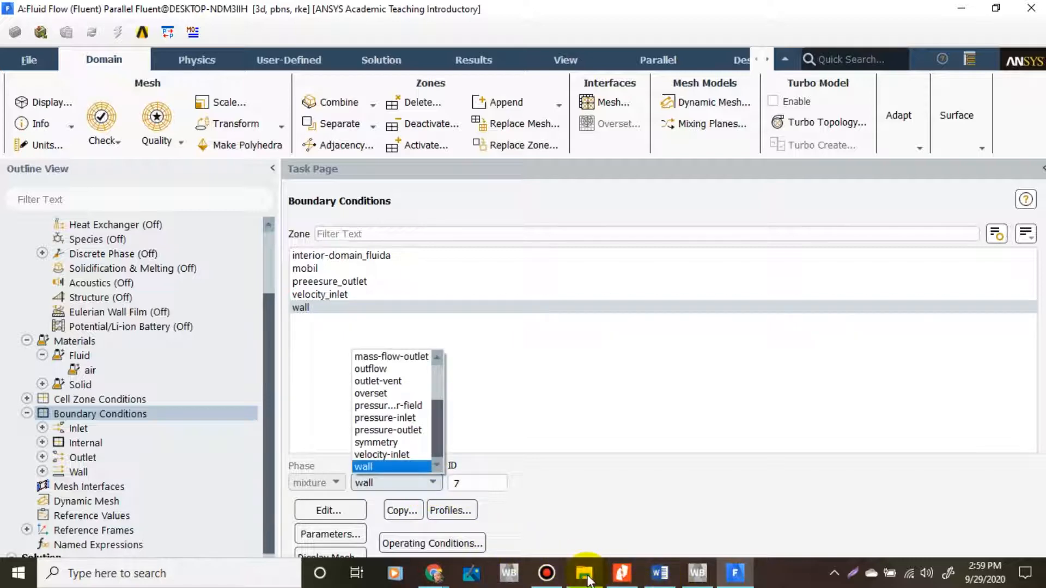
left_click(440, 581)
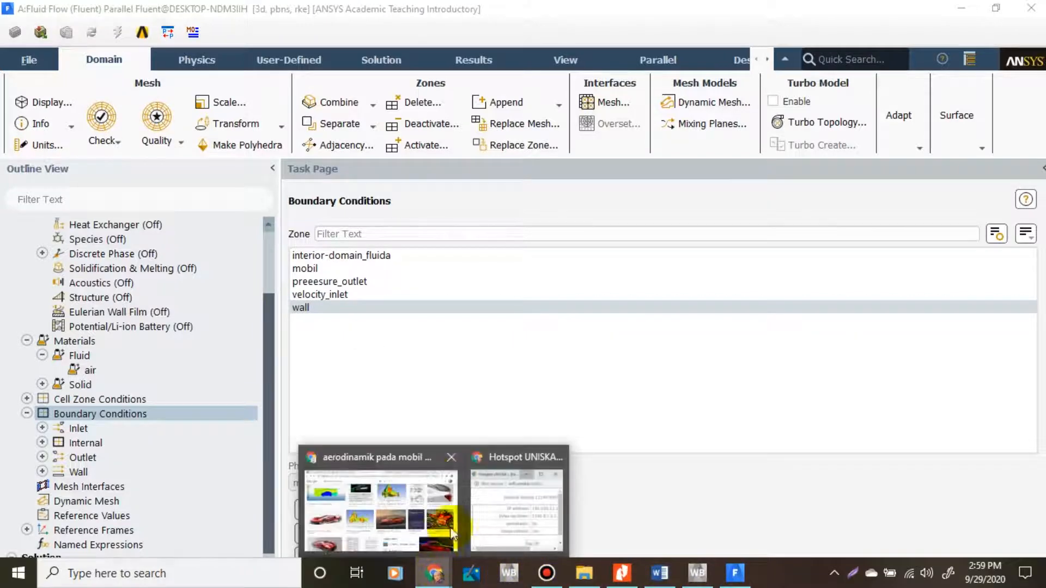
left_click(417, 465)
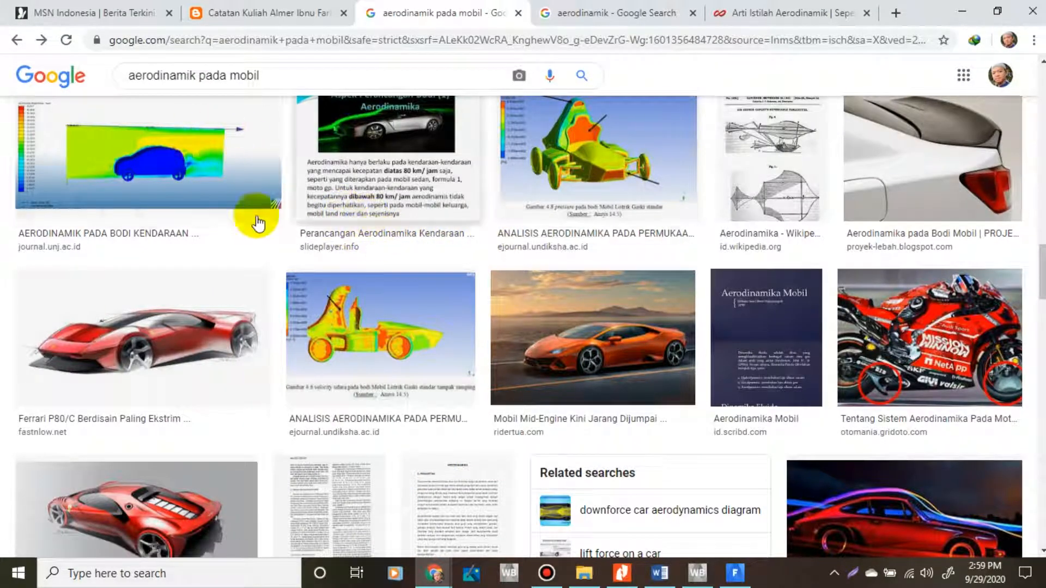
left_click(734, 573)
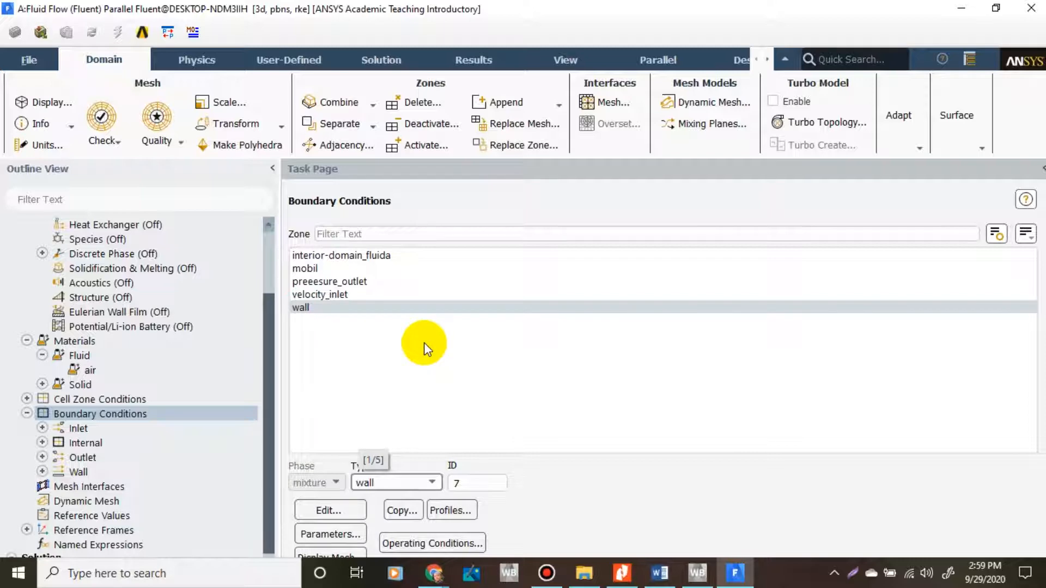
left_click(423, 482)
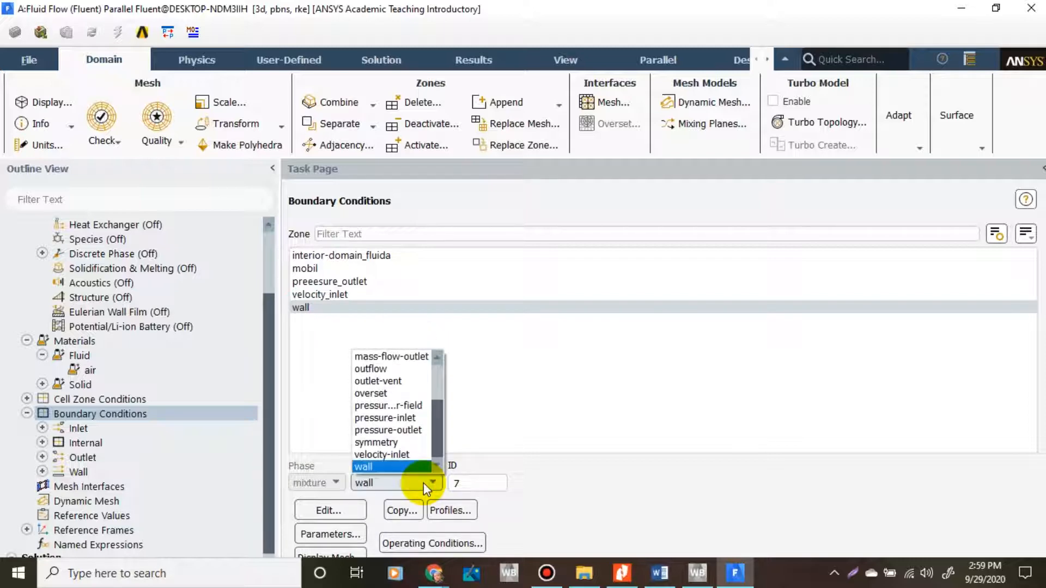
left_click(394, 444)
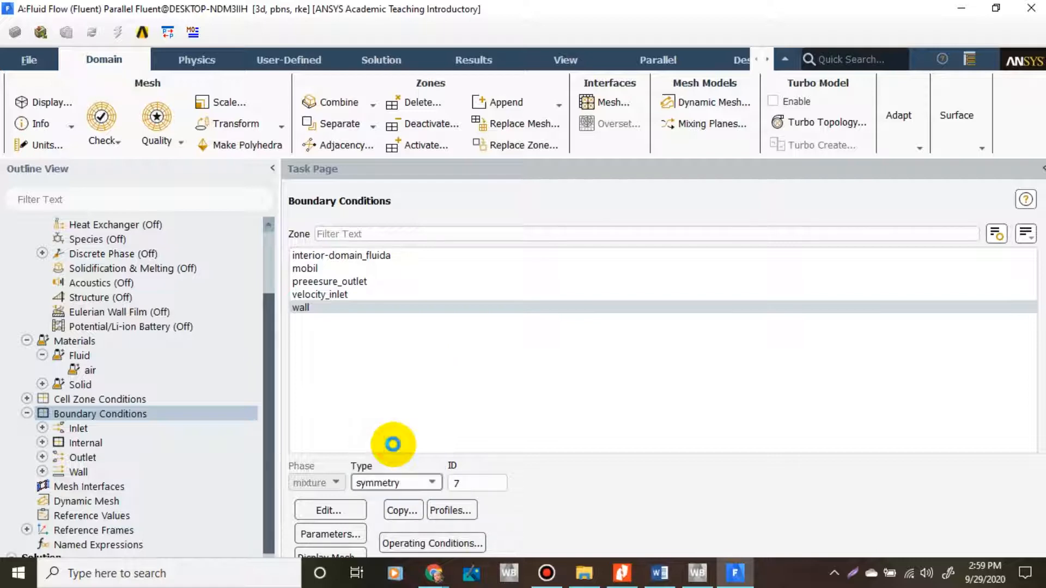
left_click_drag(409, 346, 556, 224)
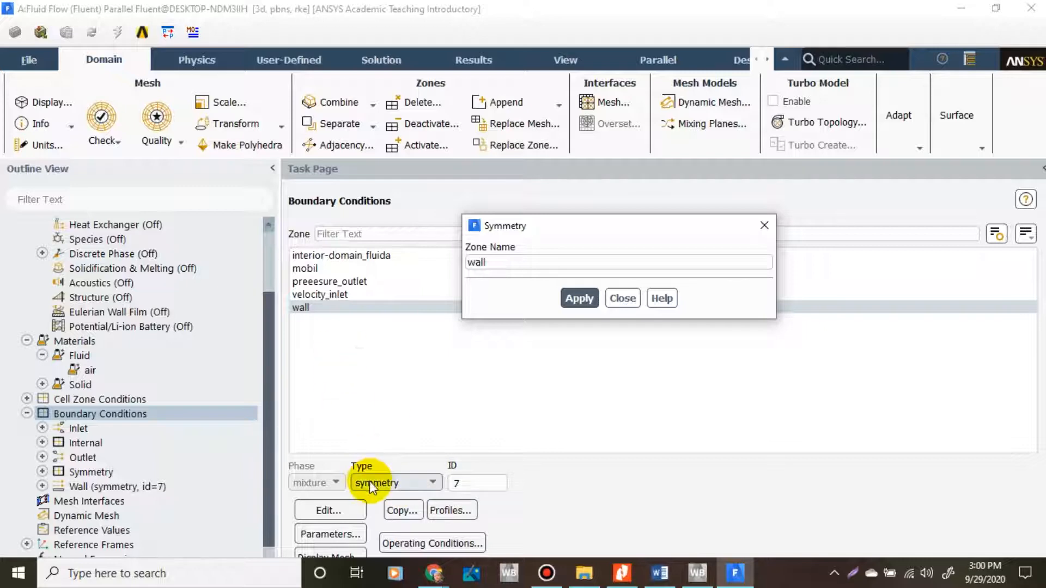
left_click(579, 301)
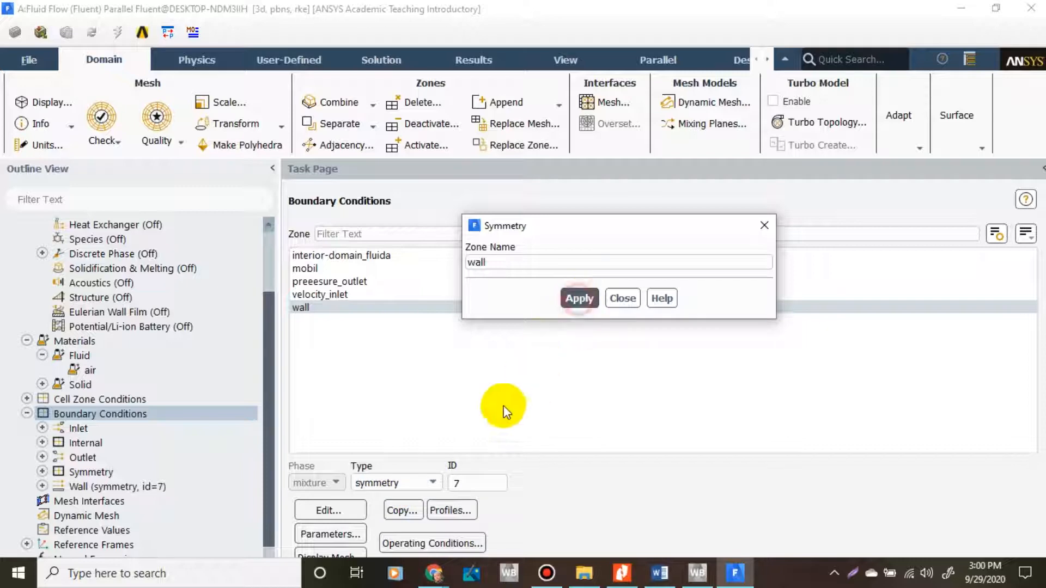
left_click(617, 303)
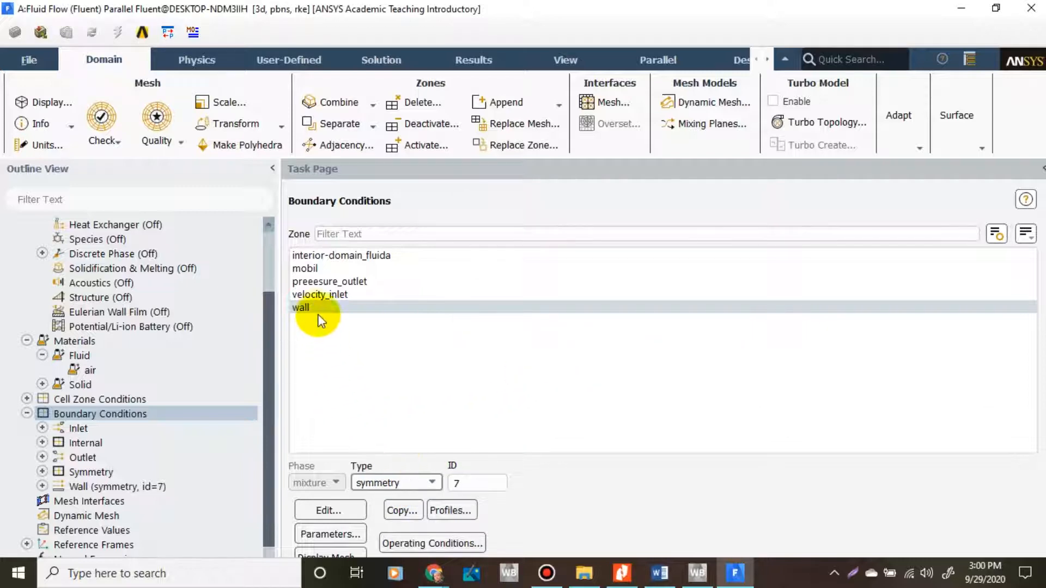
- Review the preeesure_outlet settings against the car flow pictures in Chrome, and apply them in Fluent with a gauge pressure of 0 pascal
left_click(319, 283)
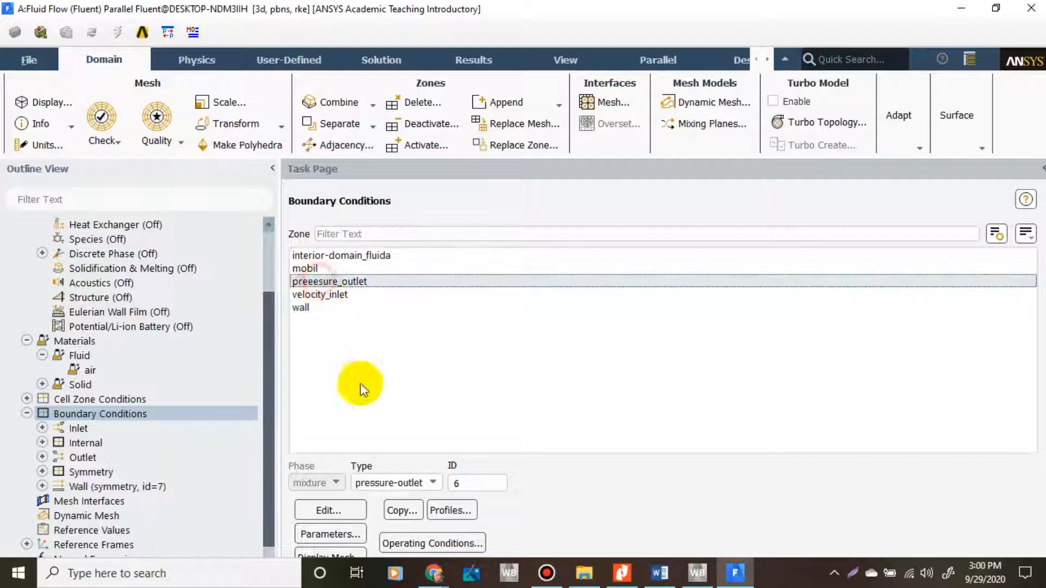
left_click(329, 510)
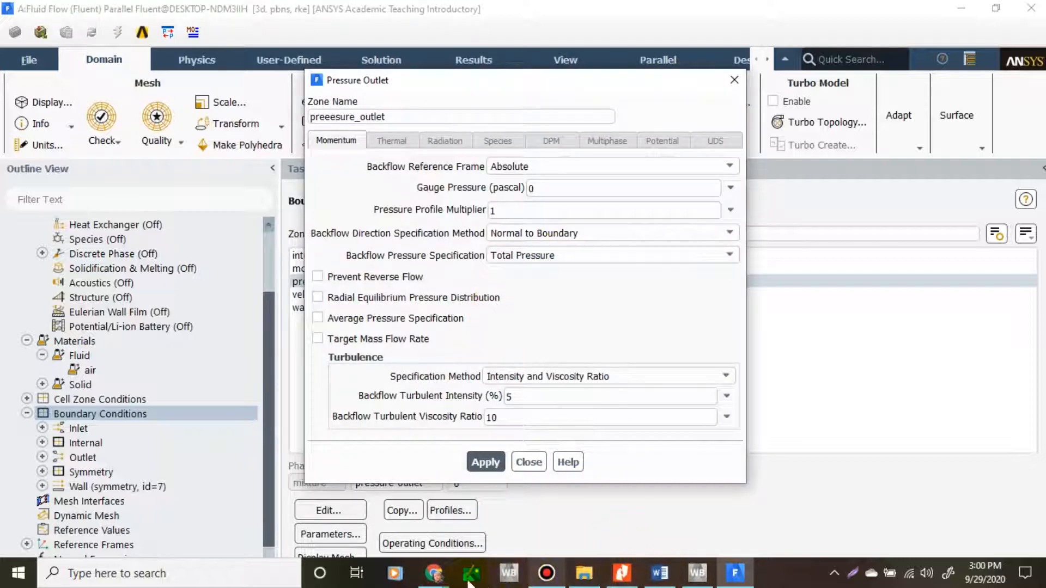
left_click(434, 572)
left_click(411, 460)
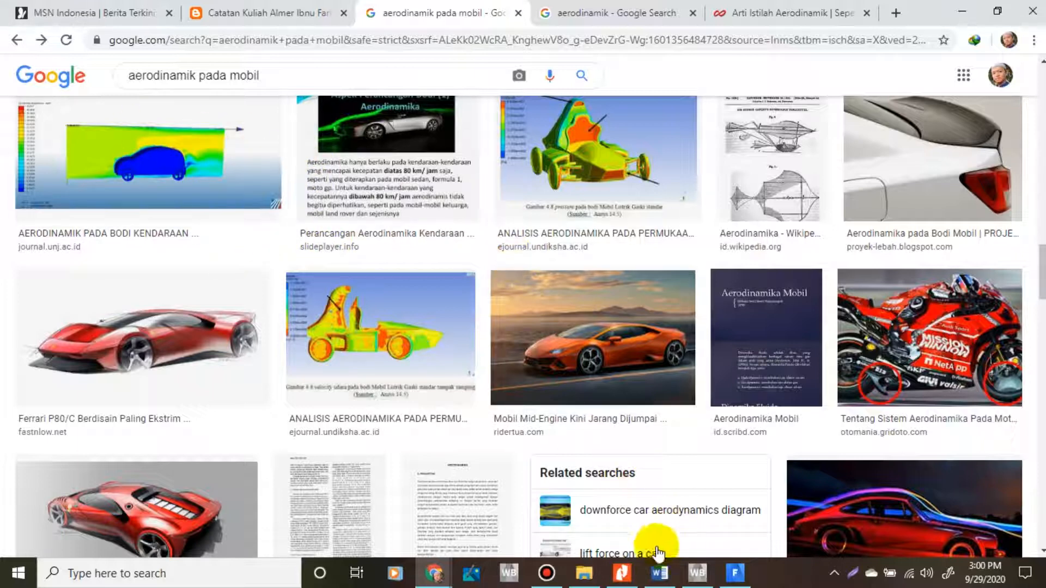
mouse_move(658, 577)
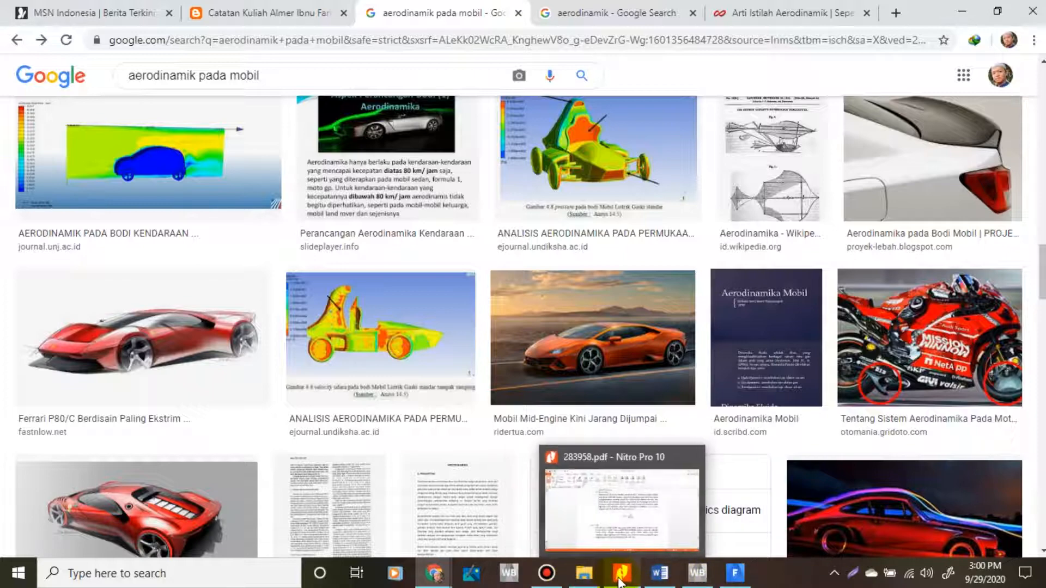
left_click(734, 573)
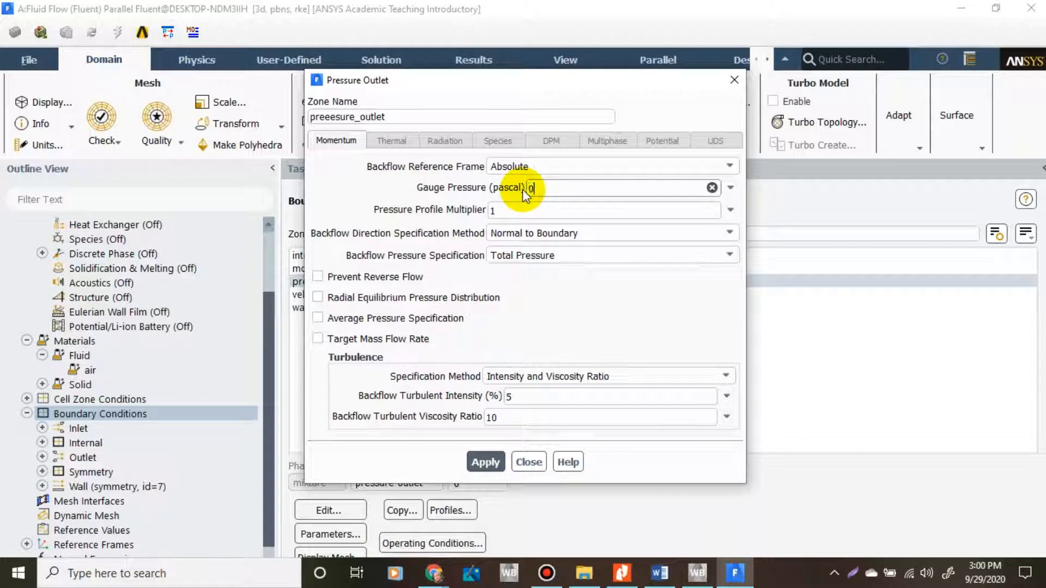
left_click(548, 187)
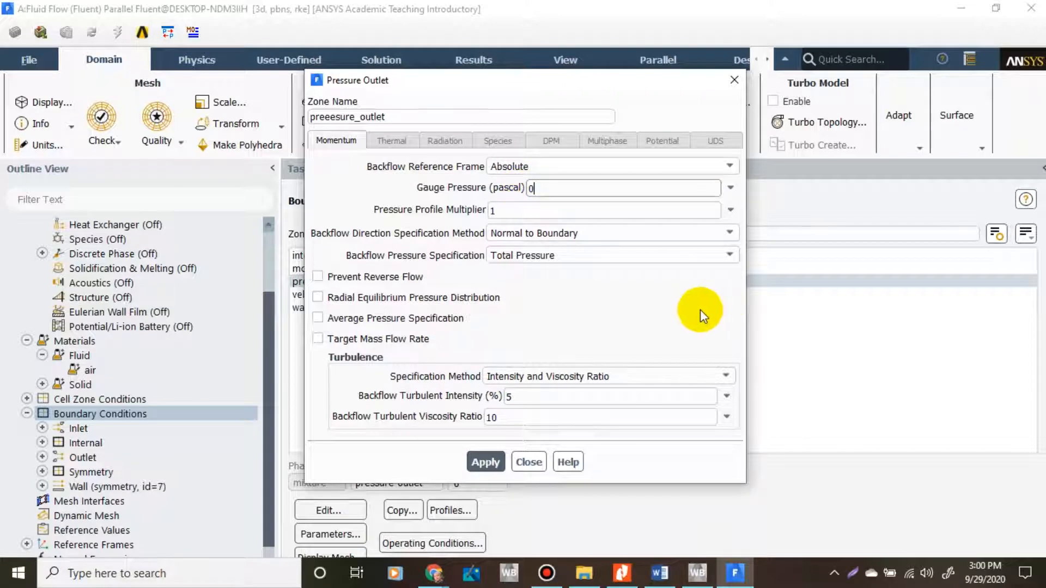
left_click(480, 467)
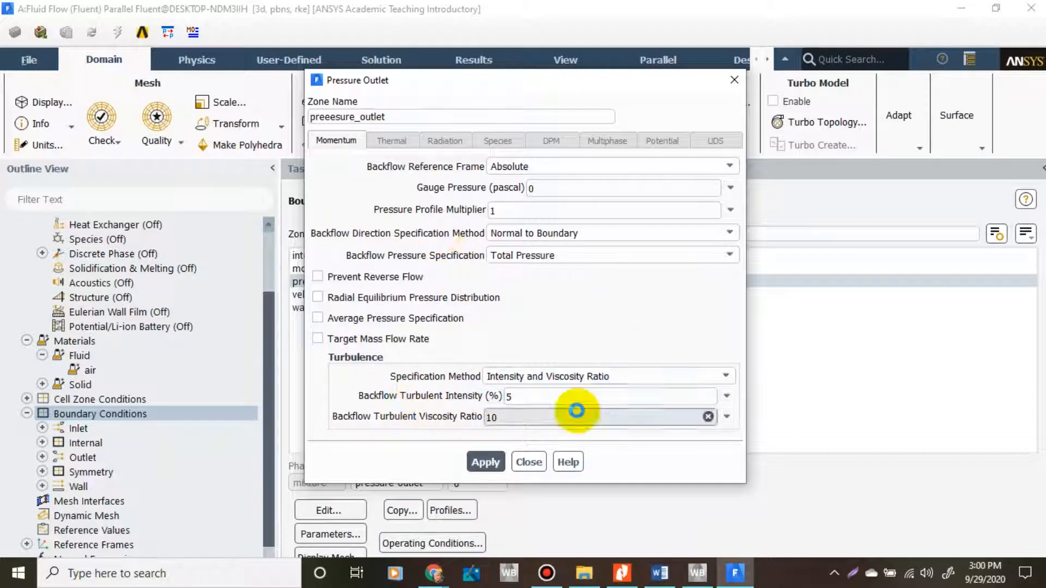
left_click(529, 463)
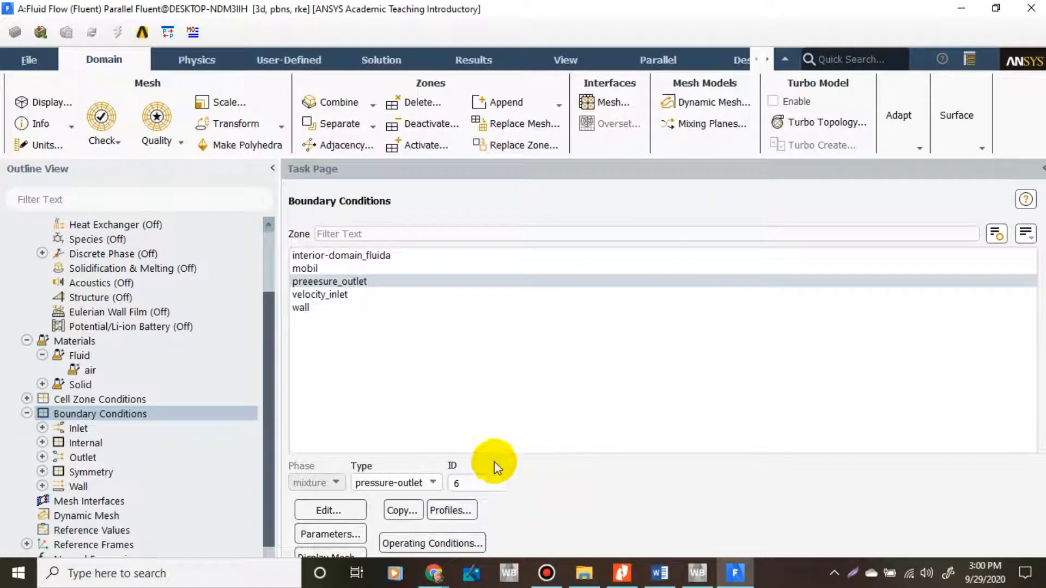
- Review the mobil boundary zone's wall type and its wall motion and shear settings, leaving them unchanged
left_click(305, 268)
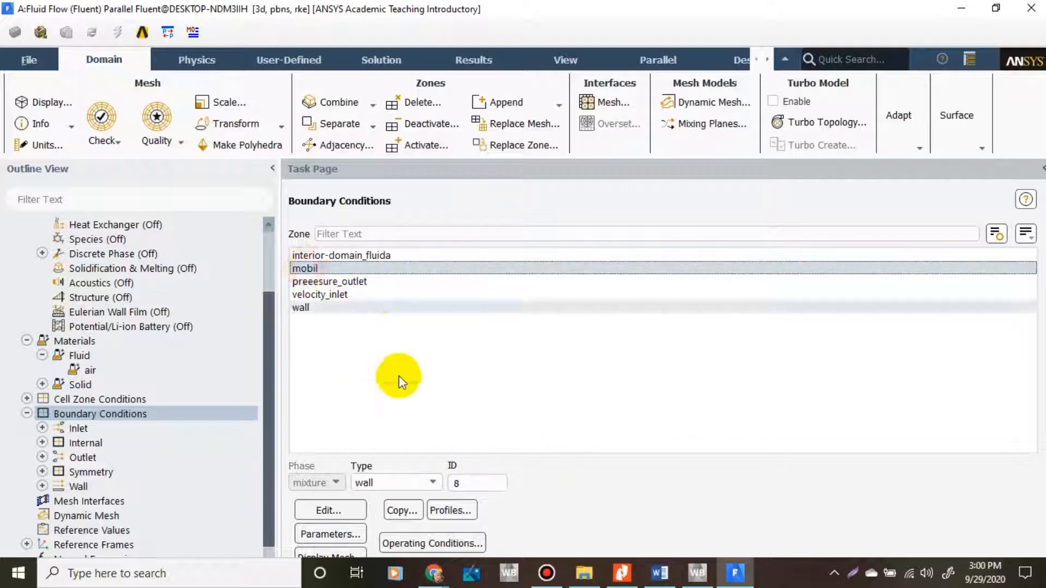
left_click(425, 482)
left_click(425, 481)
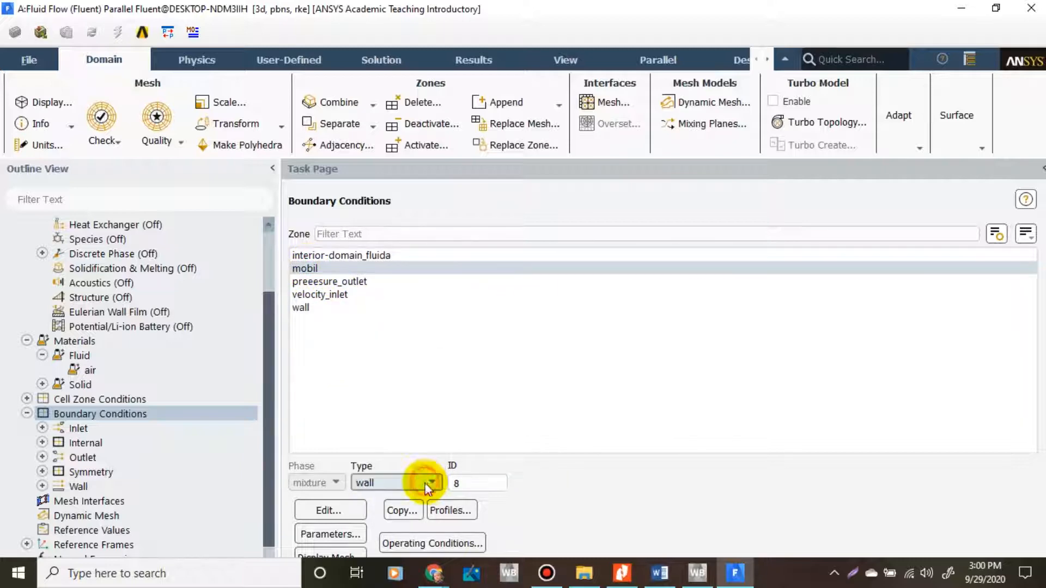
left_click(352, 515)
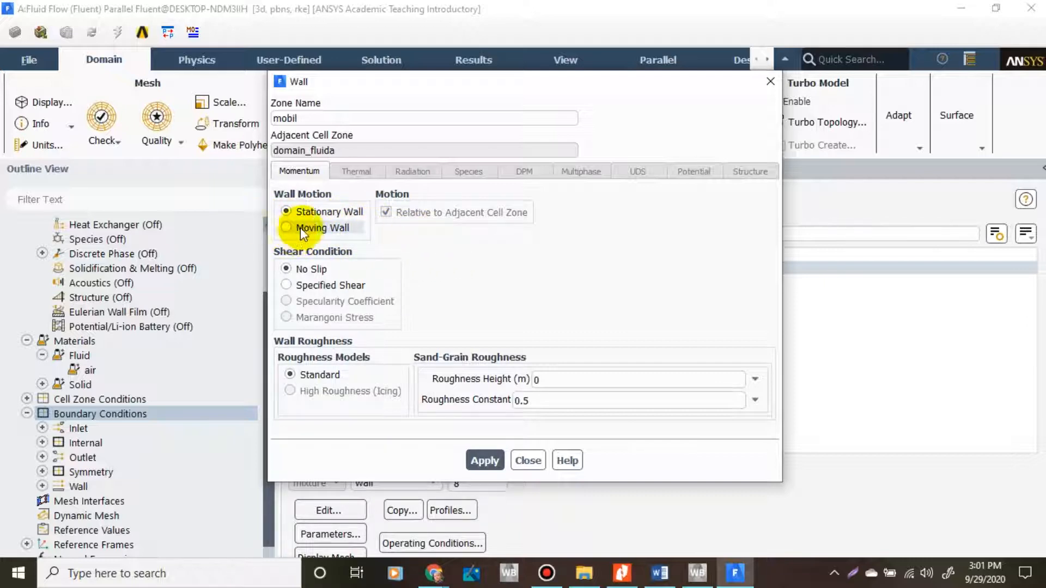
left_click(528, 462)
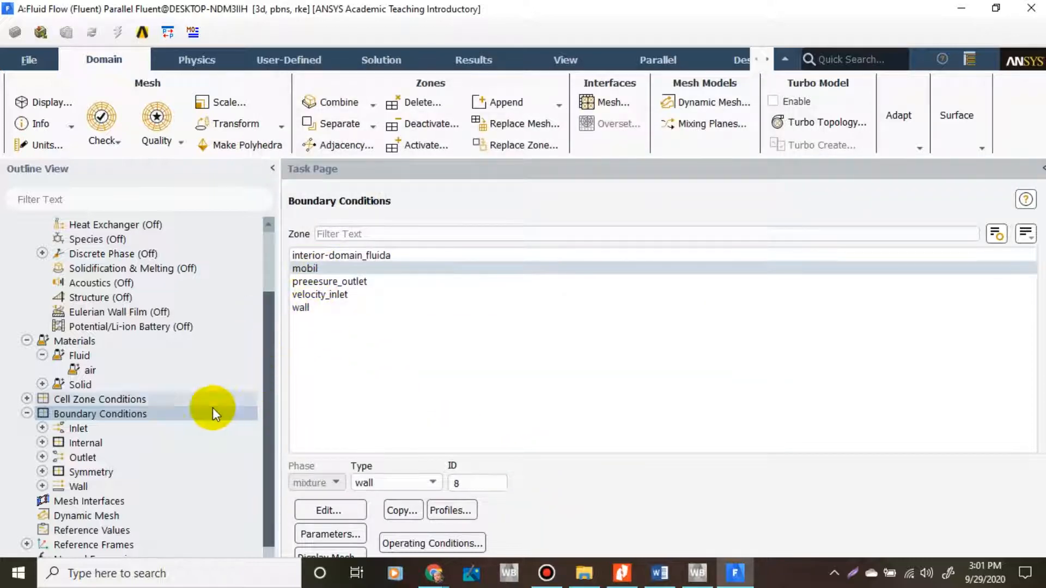
- Open the Reference Values in Fluent and consult the drag question in the GAYA DRAG Word document
left_click(26, 413)
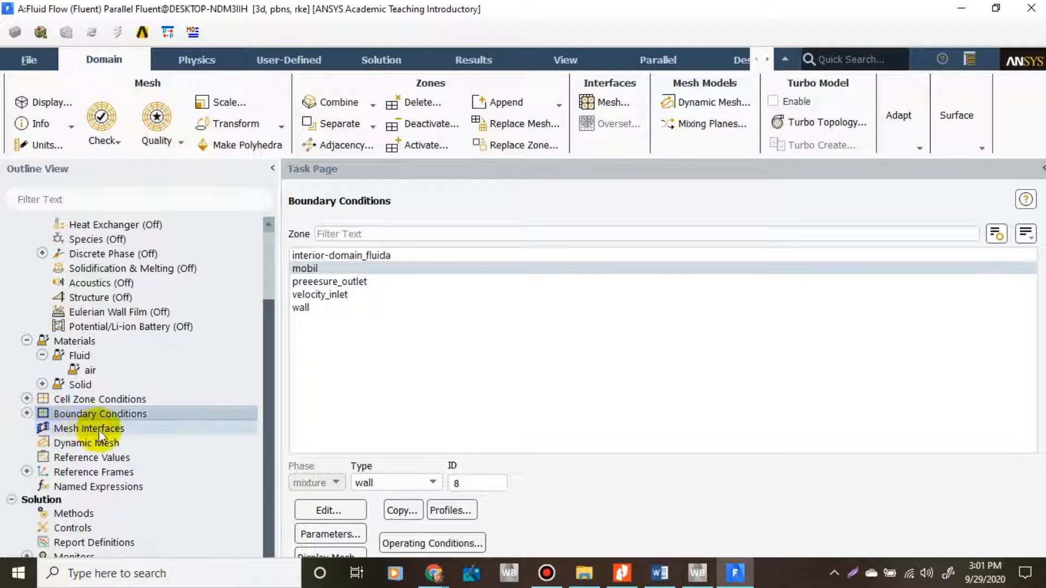
left_click(116, 459)
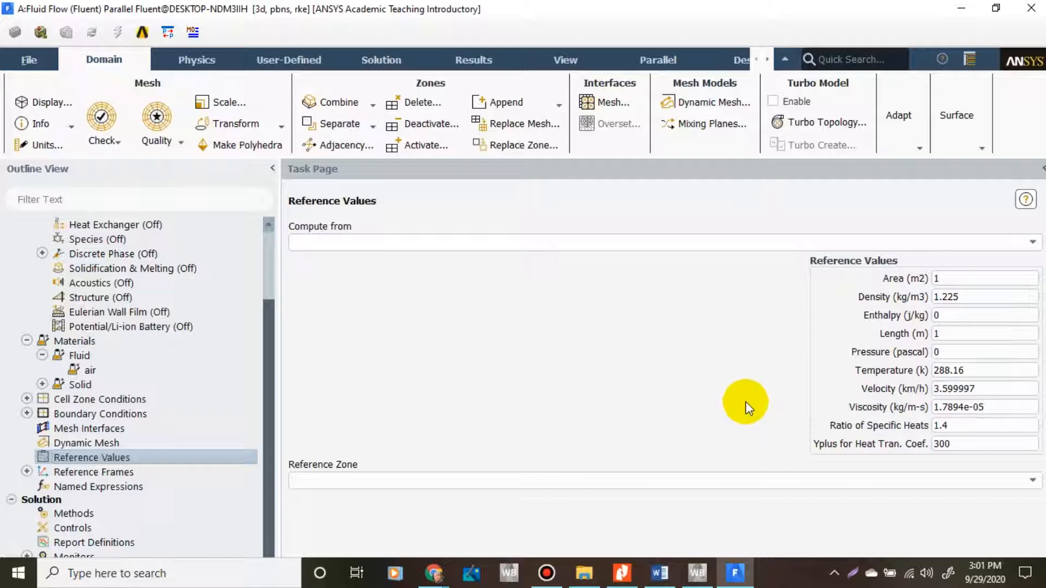
left_click(660, 572)
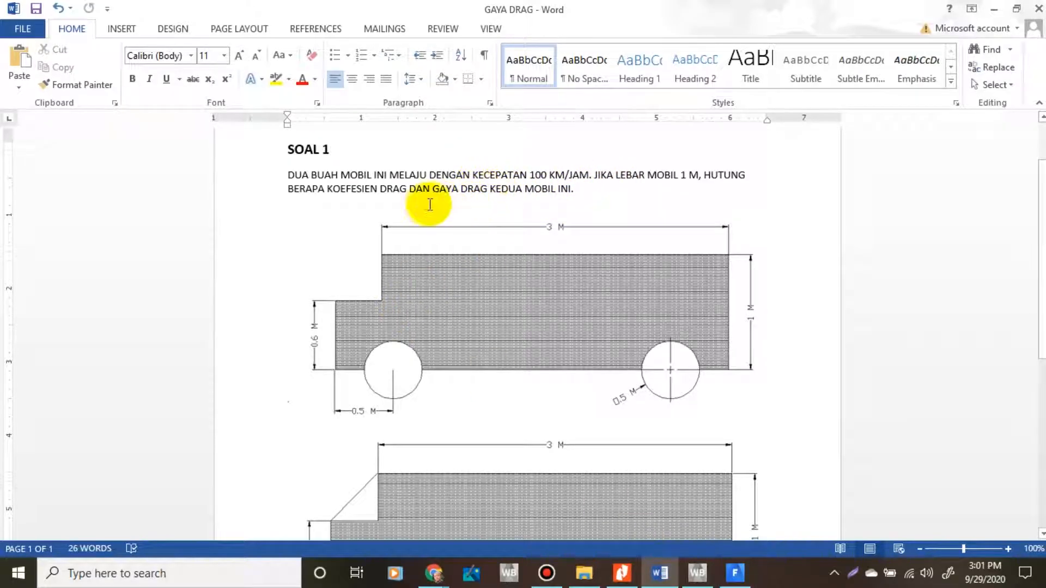
double_click(393, 190)
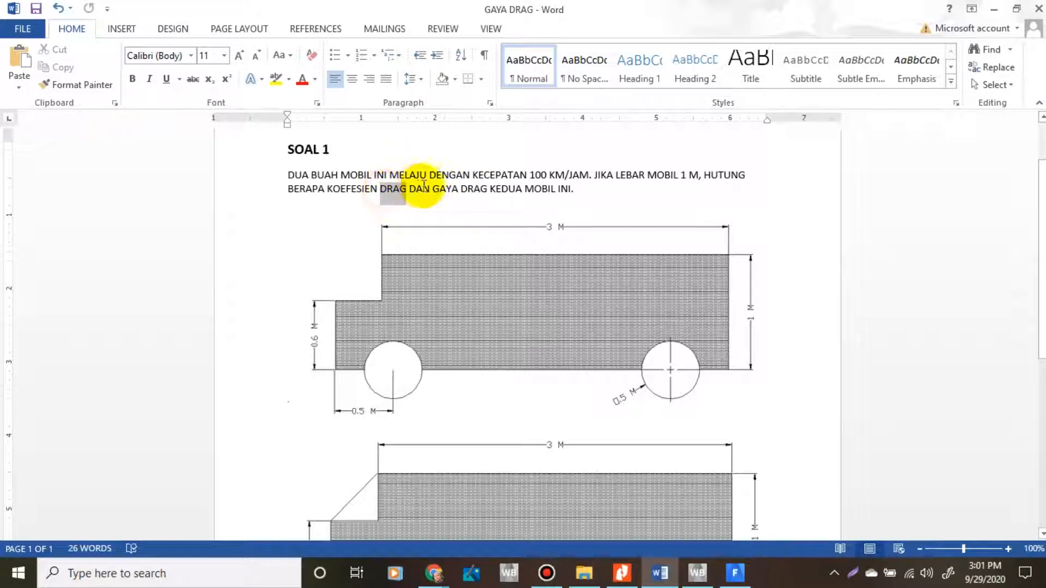
left_click_drag(460, 192, 526, 226)
left_click(526, 226)
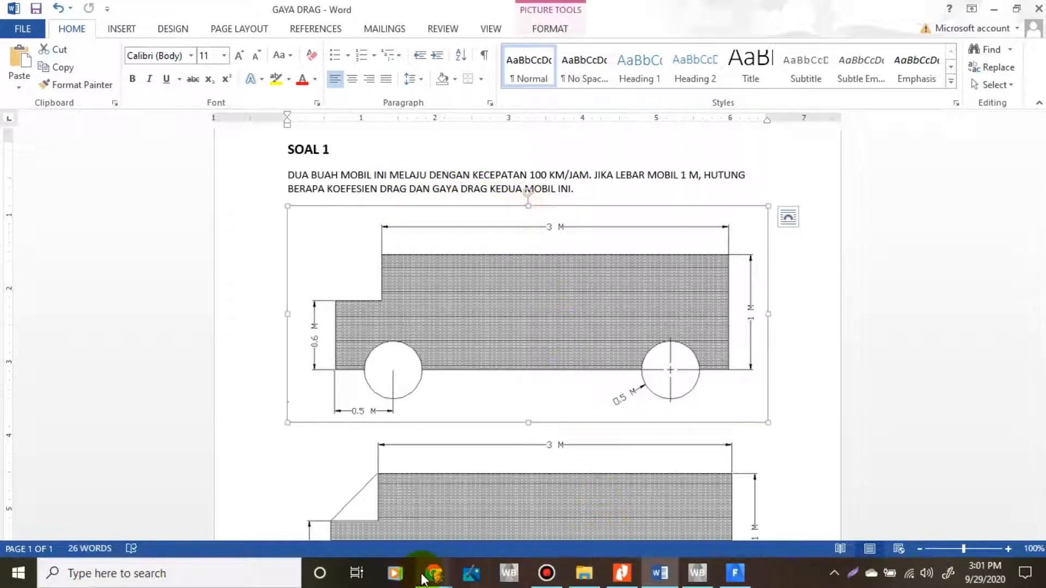
- Look through the open Chrome pages for the drag coefficient article and read its formula and variable definitions
mouse_move(427, 579)
left_click(415, 454)
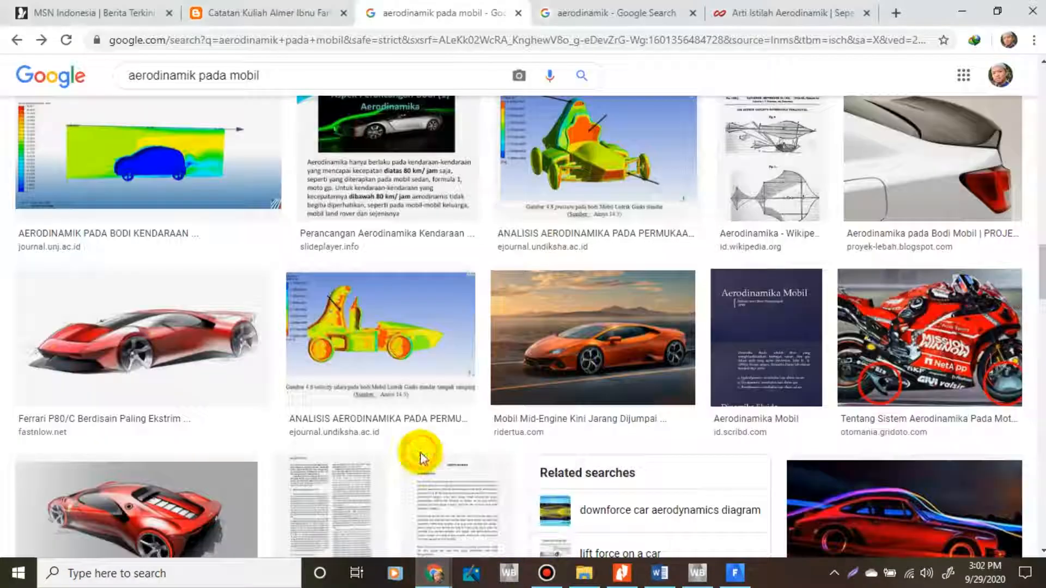
left_click(625, 18)
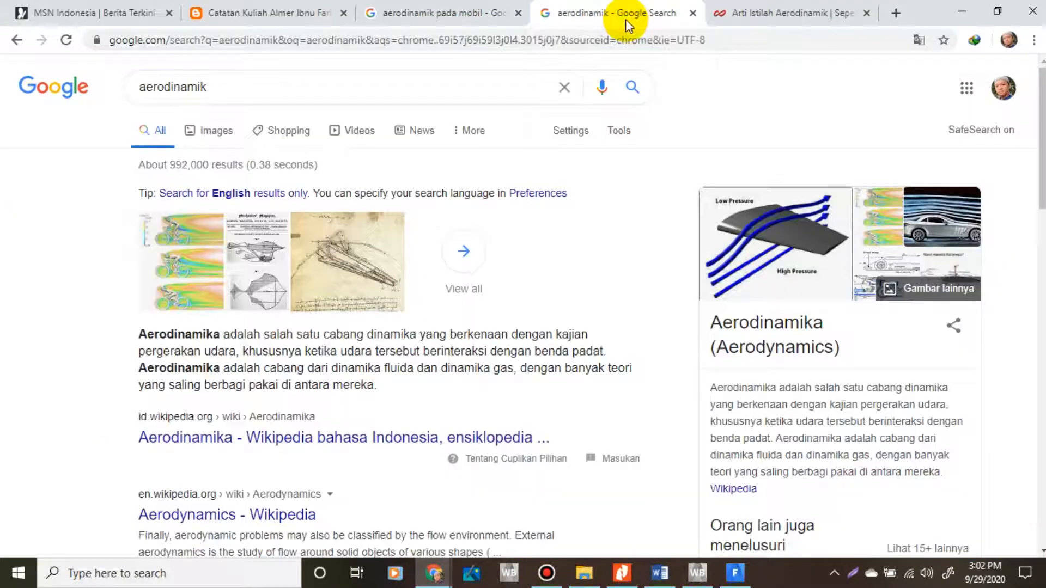
left_click(725, 13)
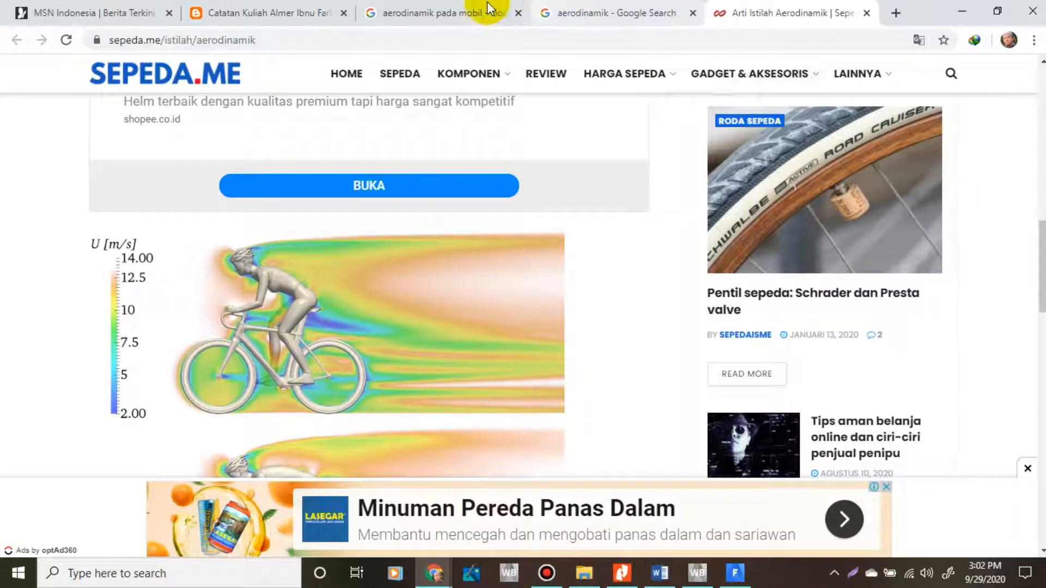
left_click(430, 13)
left_click(315, 15)
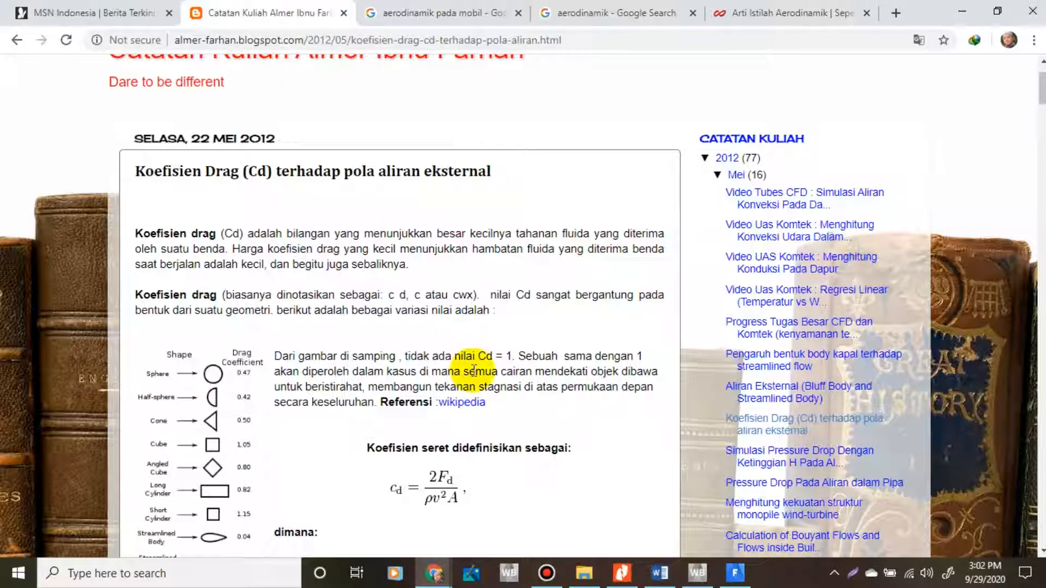
scroll(461, 380, "down", 3)
scroll(390, 335, "up", 1)
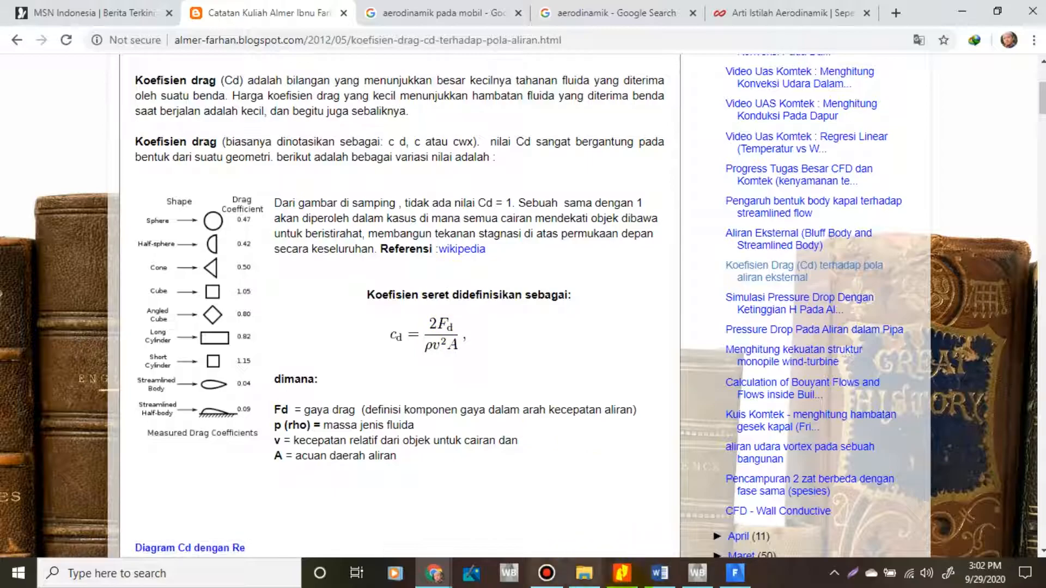
- Return to Fluent and select the Area entry in the Reference Values
left_click(731, 581)
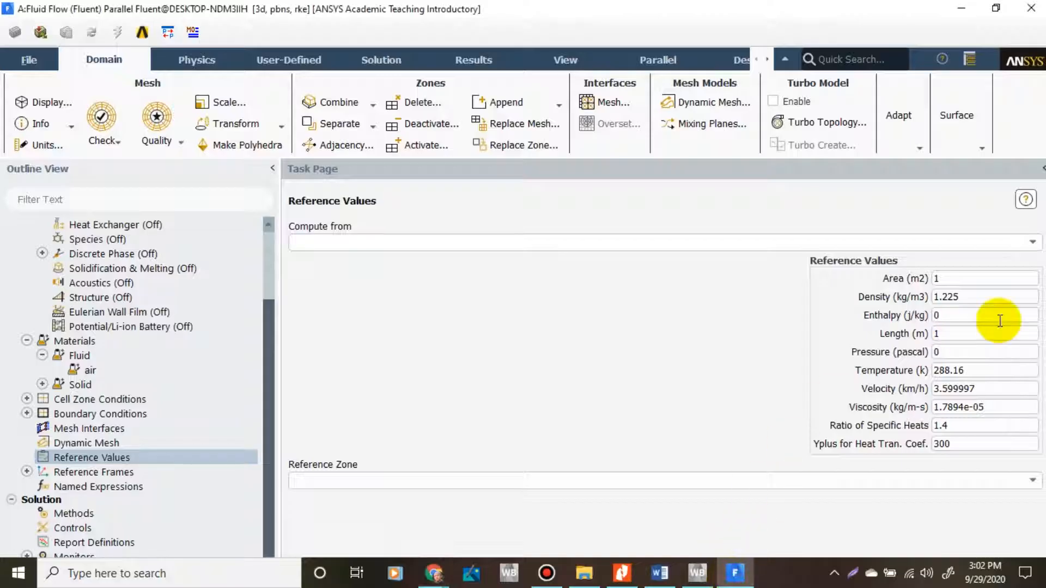
double_click(937, 279)
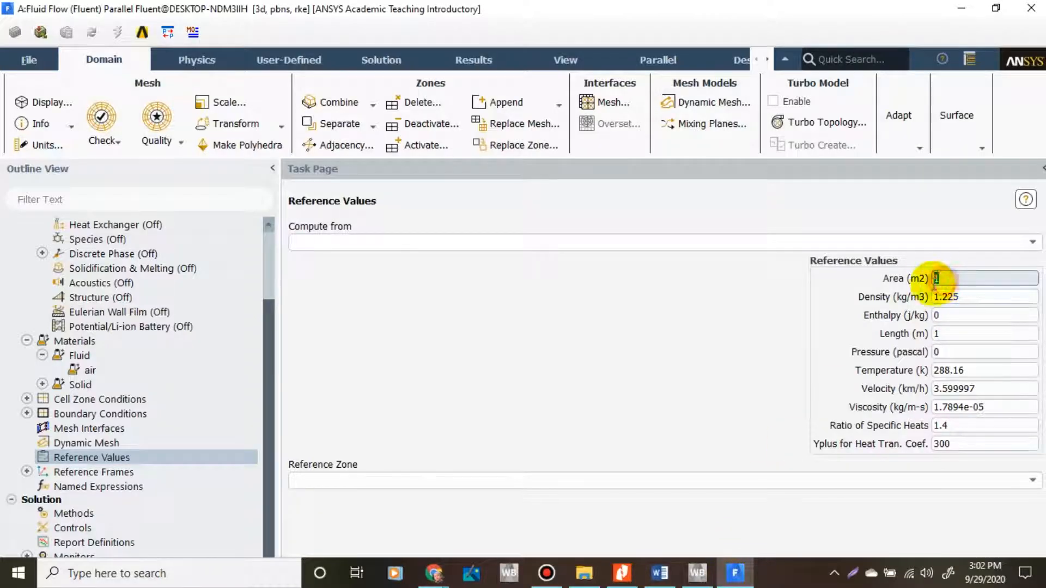
double_click(940, 280)
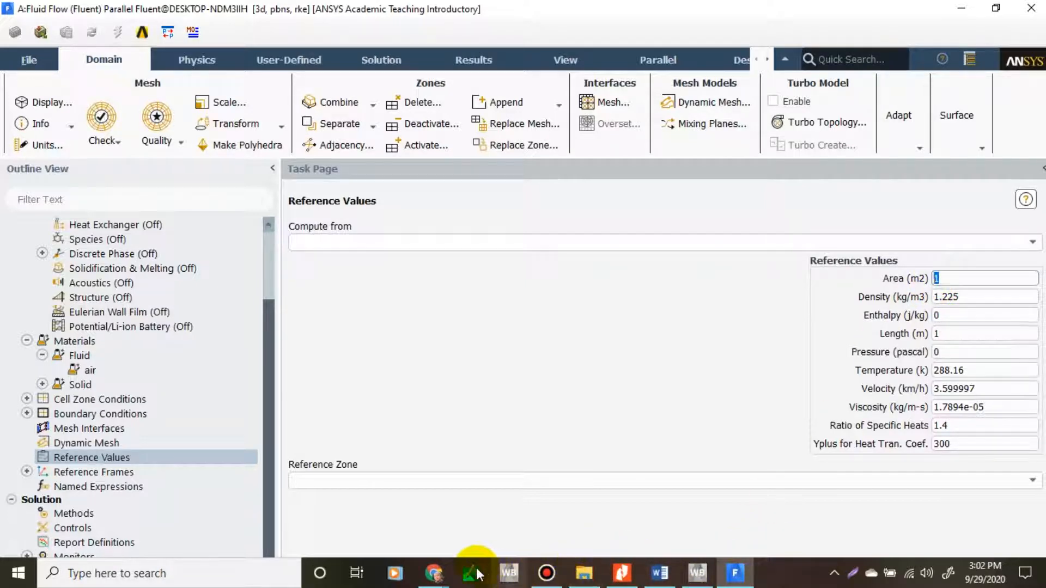
- Consult the area term of the drag coefficient formula and the car aerodynamics images in Chrome
left_click(434, 572)
left_click(374, 454)
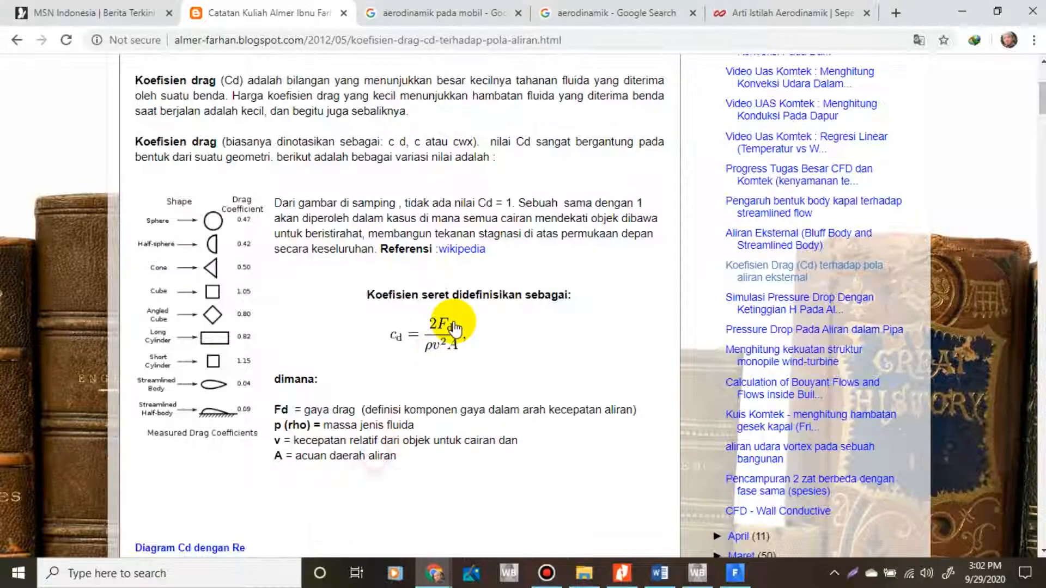
scroll(455, 330, "up", 3)
left_click(436, 15)
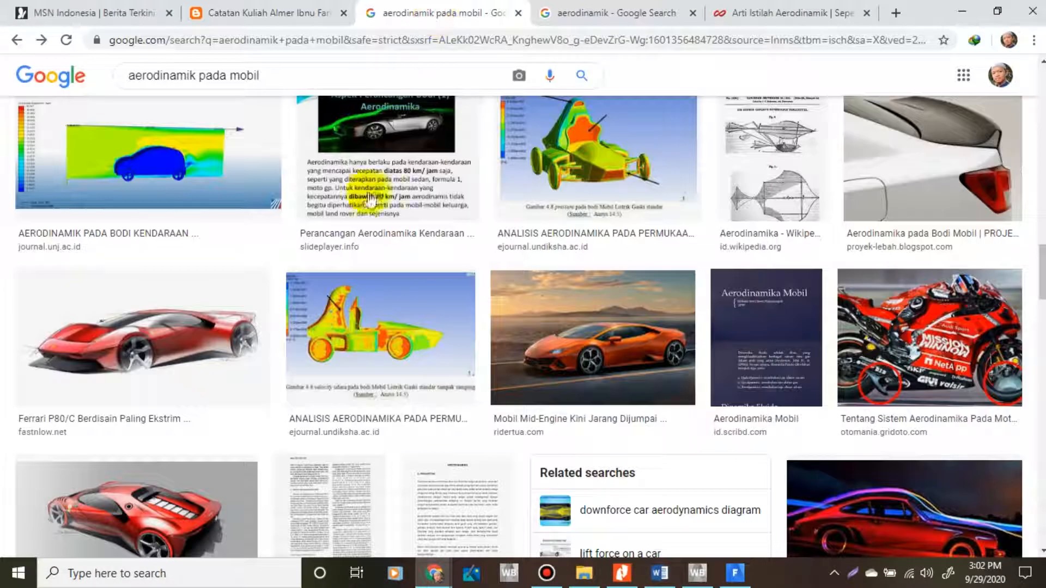
scroll(569, 283, "up", 2)
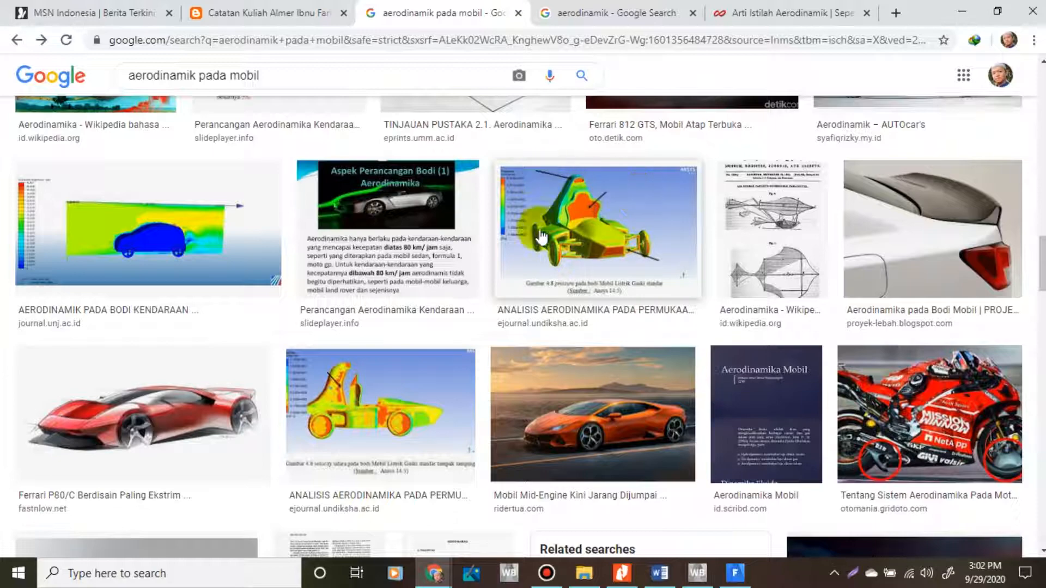
scroll(585, 253, "up", 3)
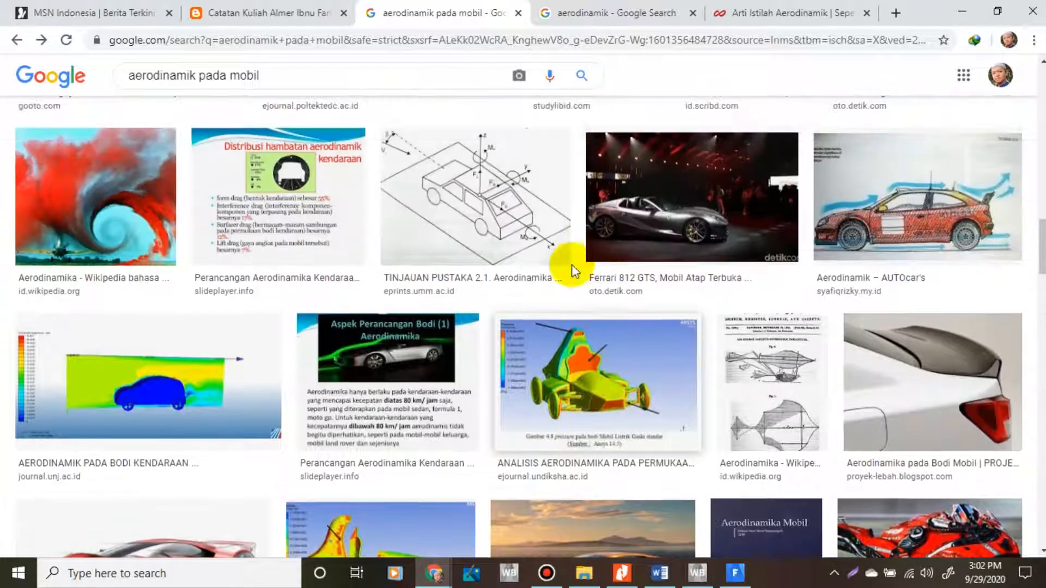
scroll(494, 252, "up", 1)
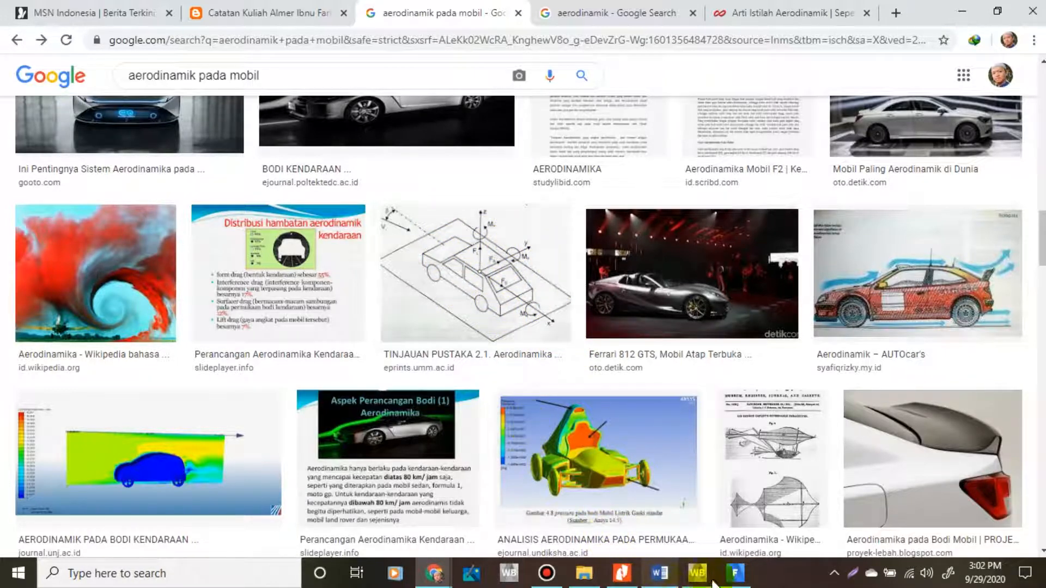
- Switch back to Fluent and collapse the Solution, Materials and Models branches of the outline
left_click(735, 573)
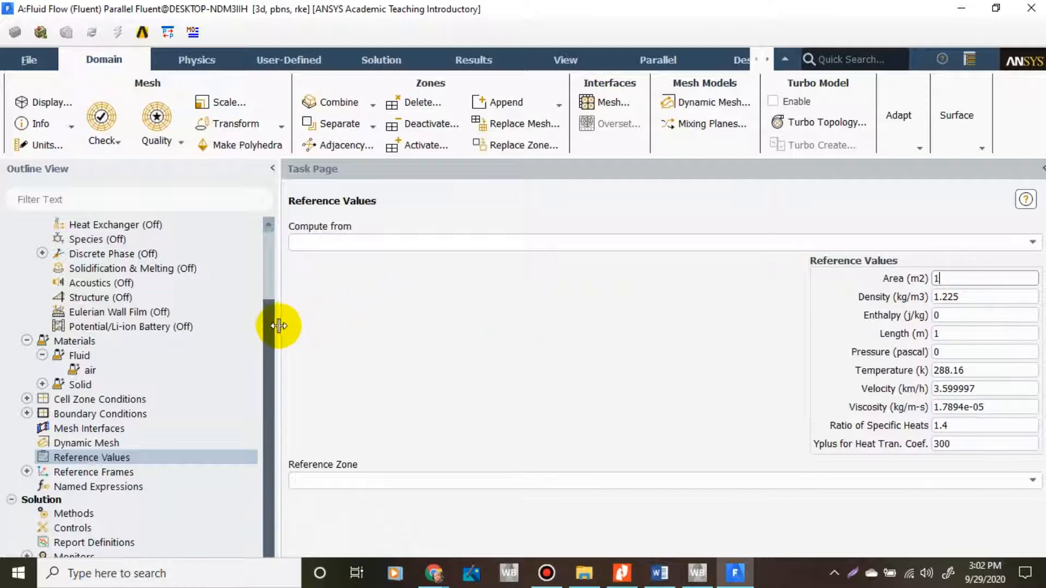
left_click_drag(269, 331, 275, 402)
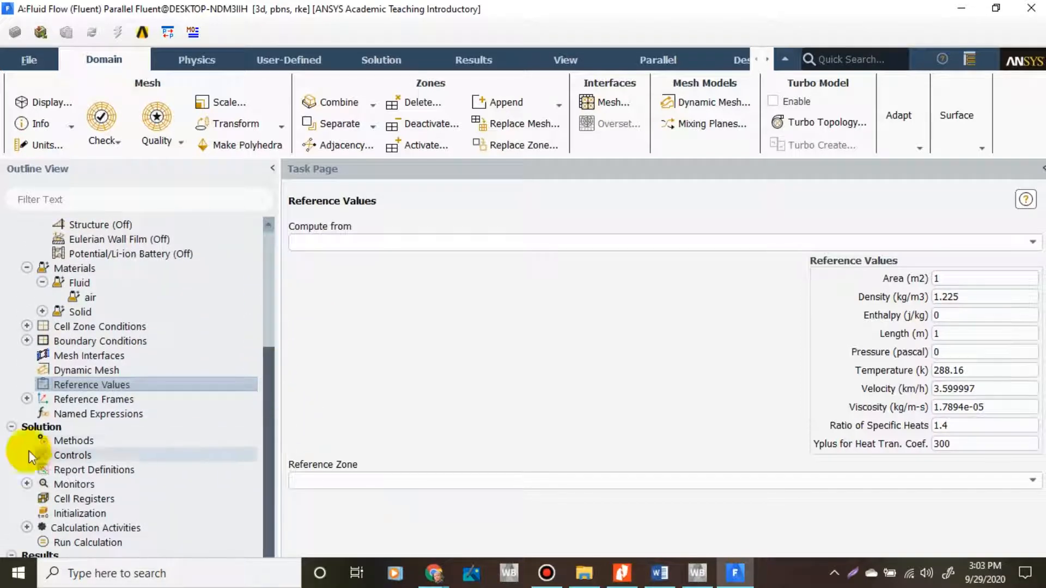
left_click(12, 427)
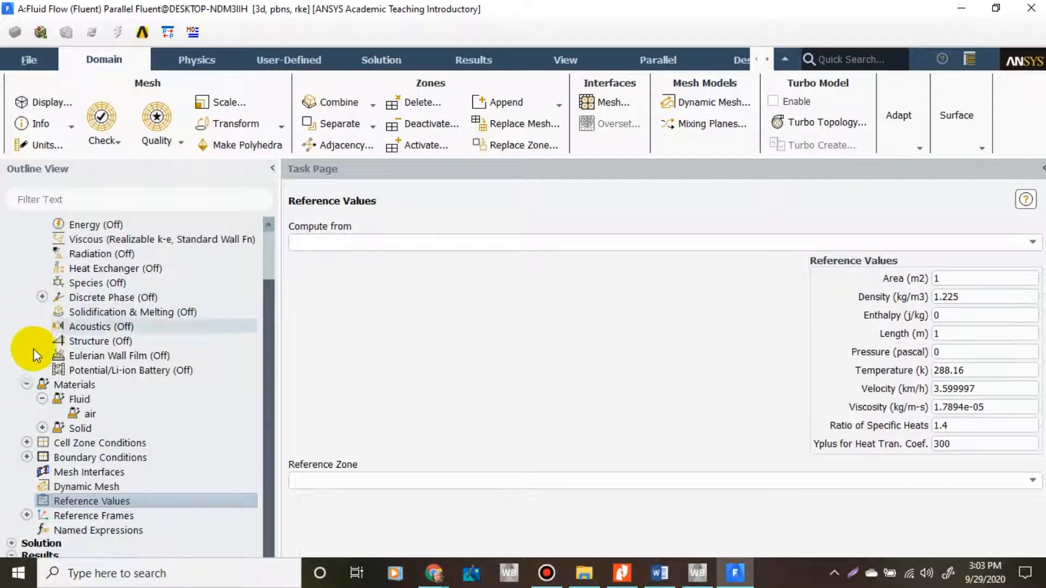
left_click(27, 385)
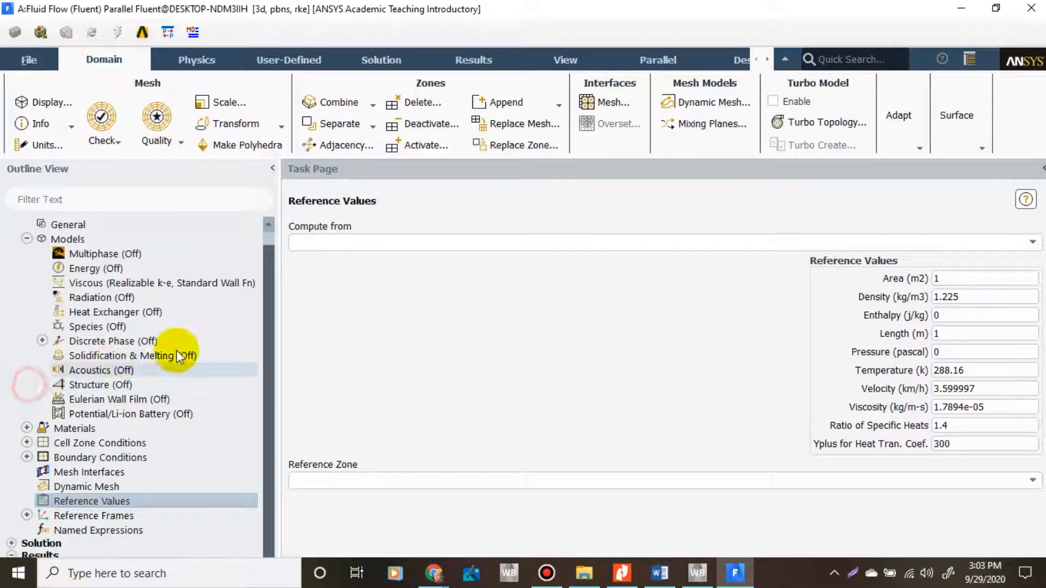
left_click(26, 239)
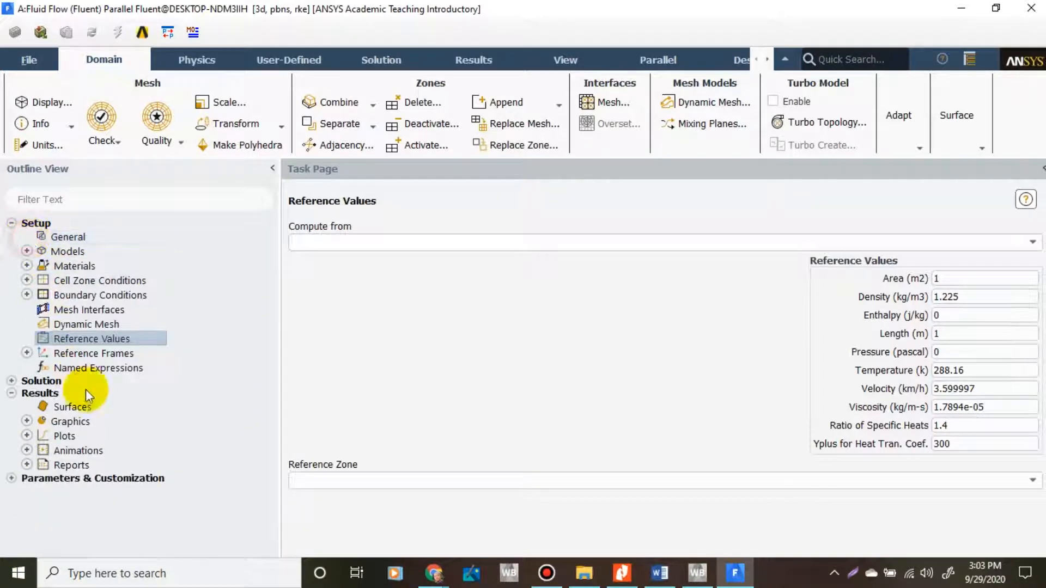
- Open the Projected Areas report under Results and move its dialog clear of the report list
left_click(82, 466)
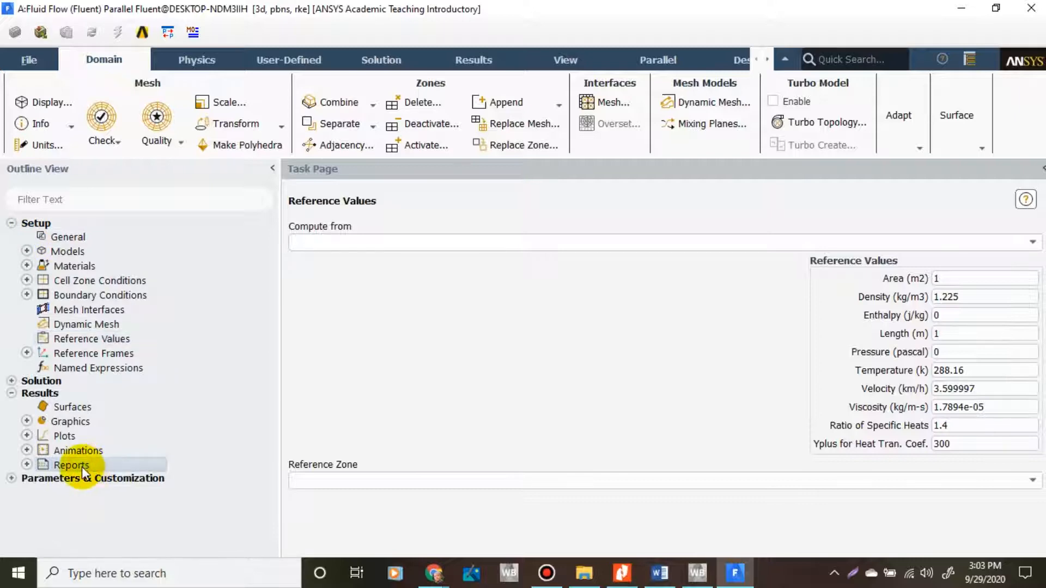
double_click(82, 467)
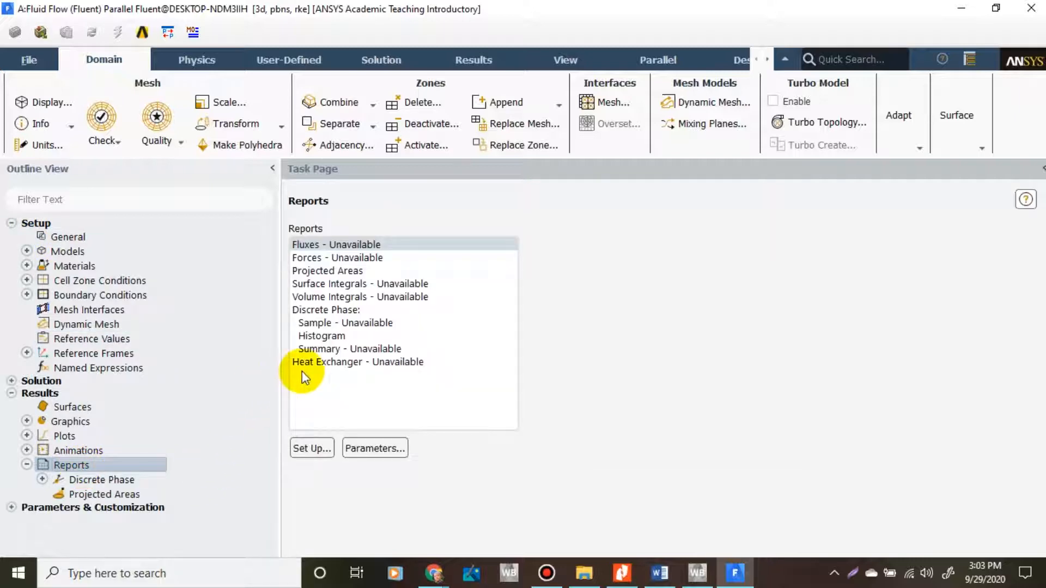
double_click(329, 272)
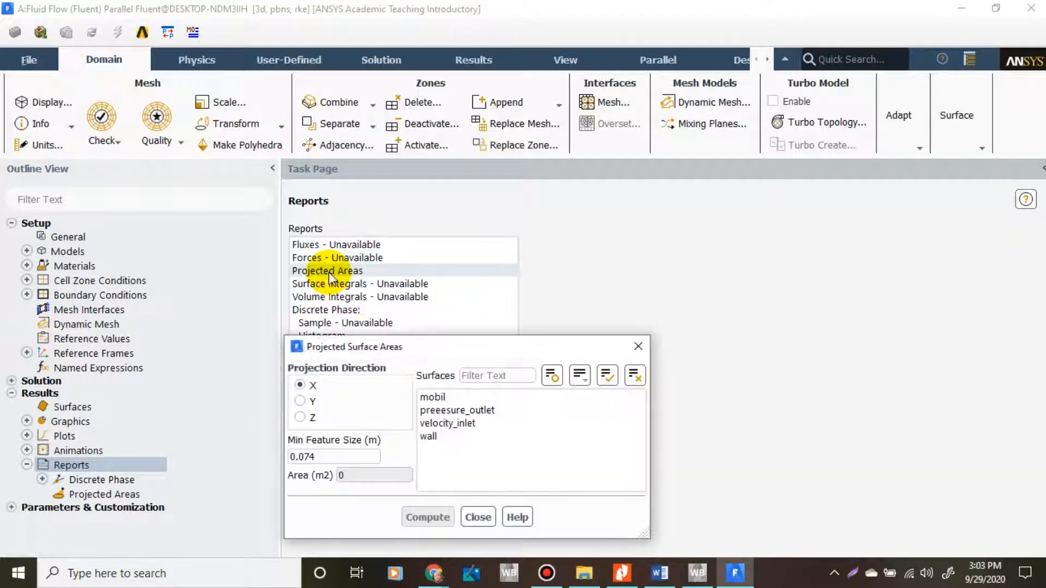
left_click_drag(379, 347, 597, 205)
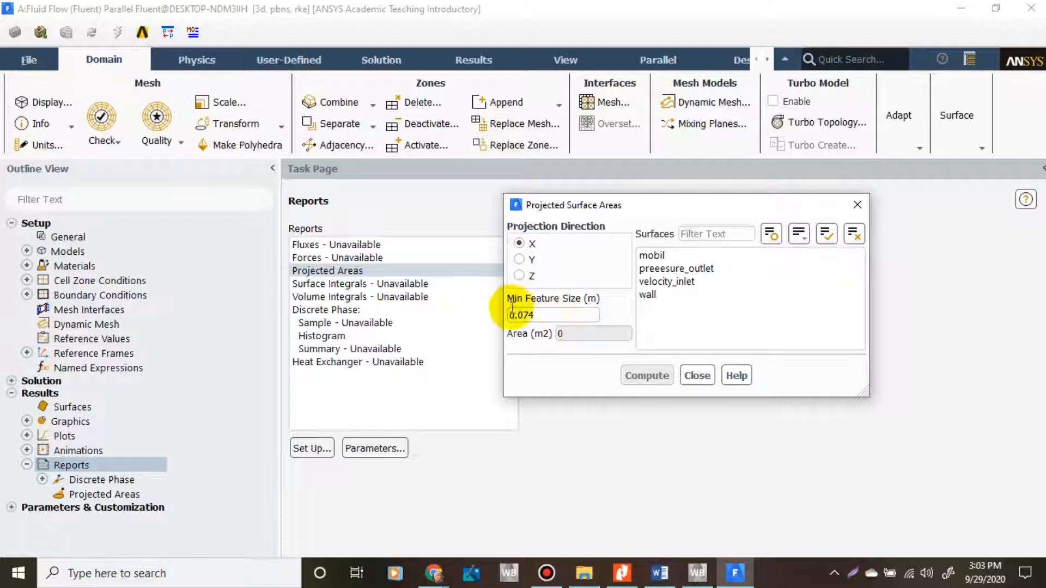
- Collapse the task page, restore the Fluent window from full size and show the whole mesh domain behind the Projected Surface Areas dialog
left_click(1043, 169)
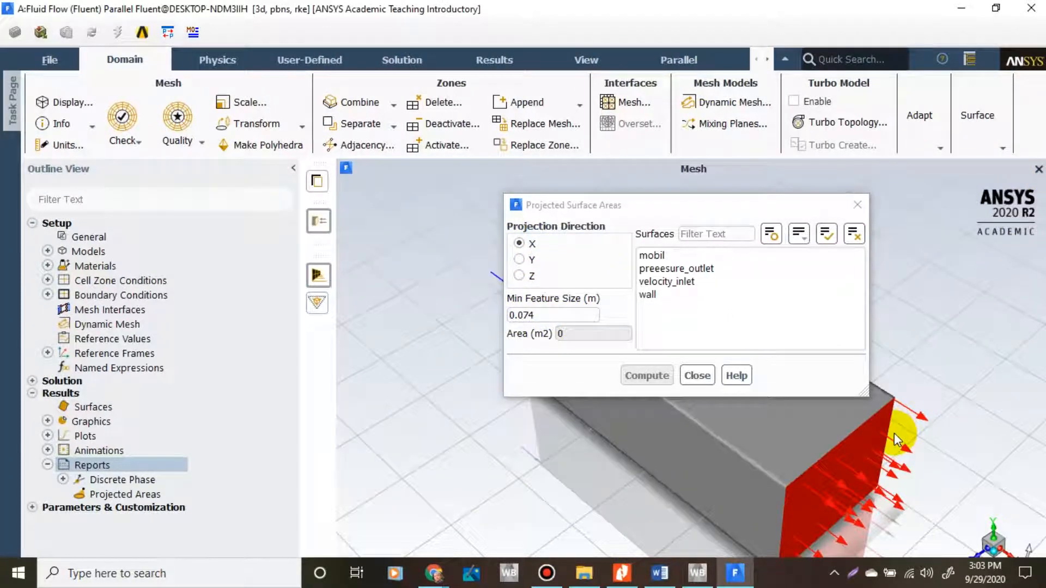
left_click_drag(894, 433, 921, 556)
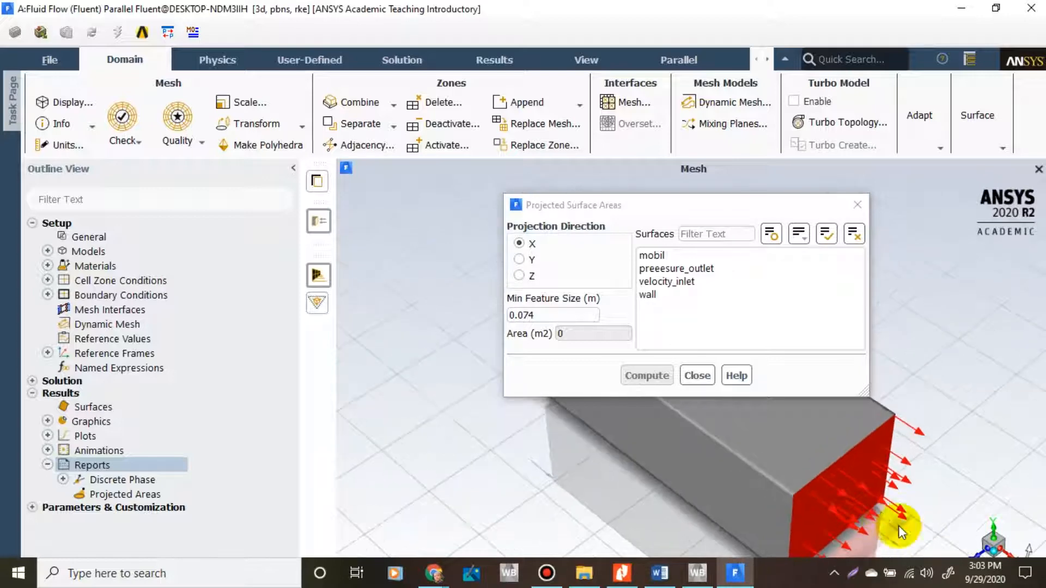
left_click(997, 9)
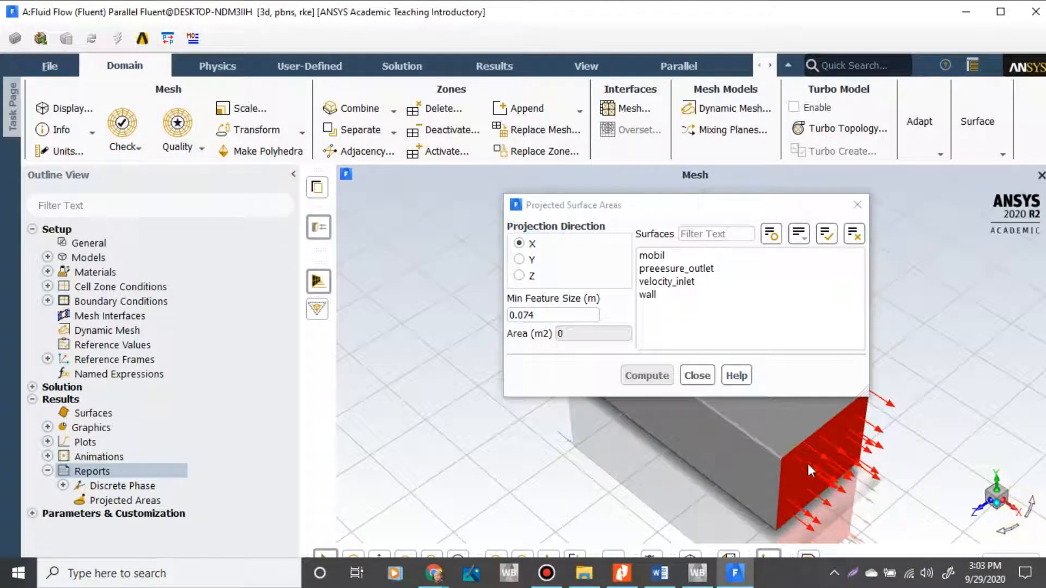
scroll(599, 407, "down", 5)
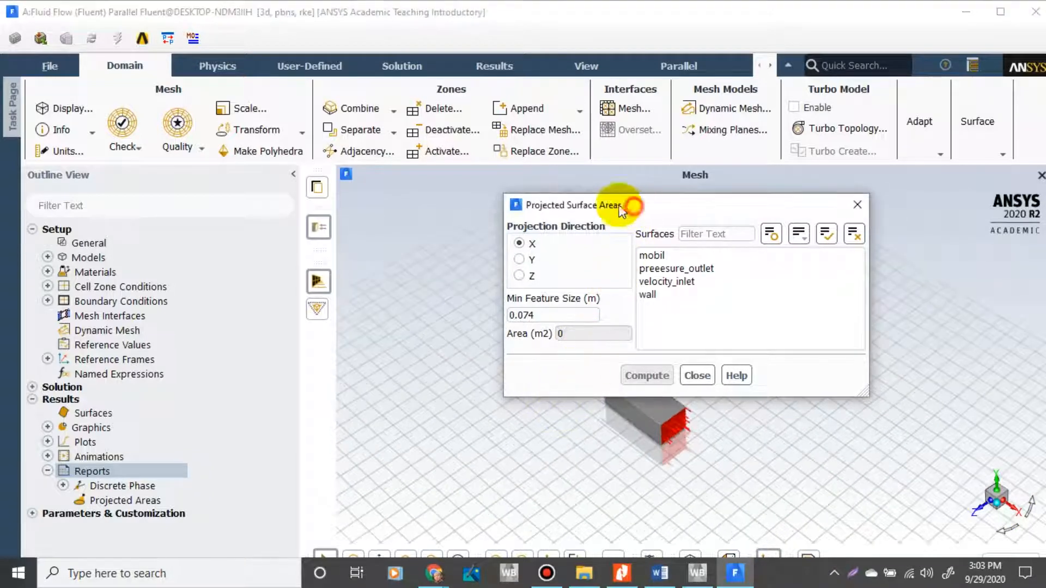
- Compute the projected area of the mobil surface in the X direction with a 0.074 m minimum feature size
left_click_drag(612, 206, 169, 198)
scroll(545, 410, "up", 5)
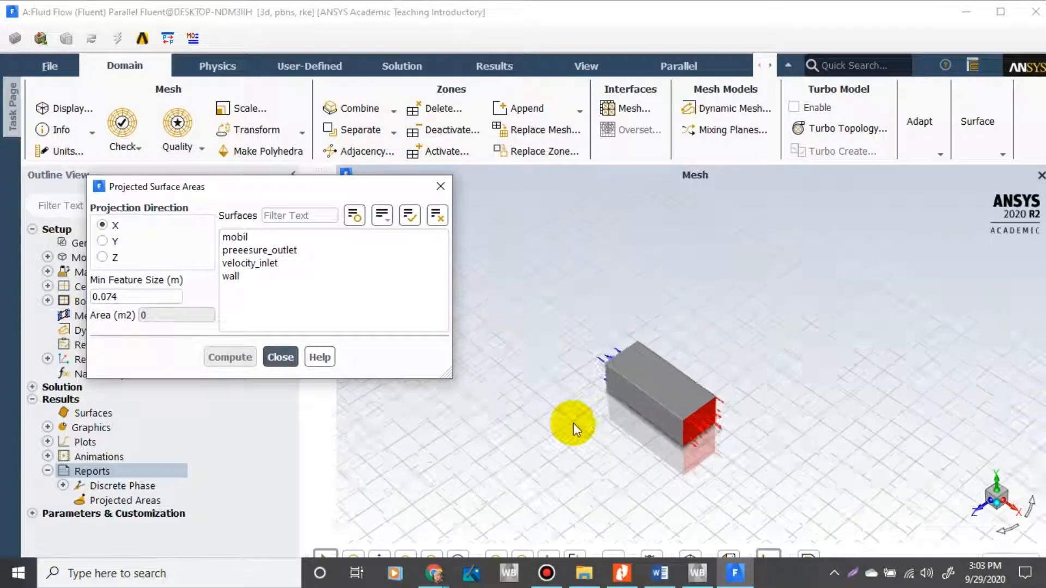
left_click_drag(601, 302, 655, 313)
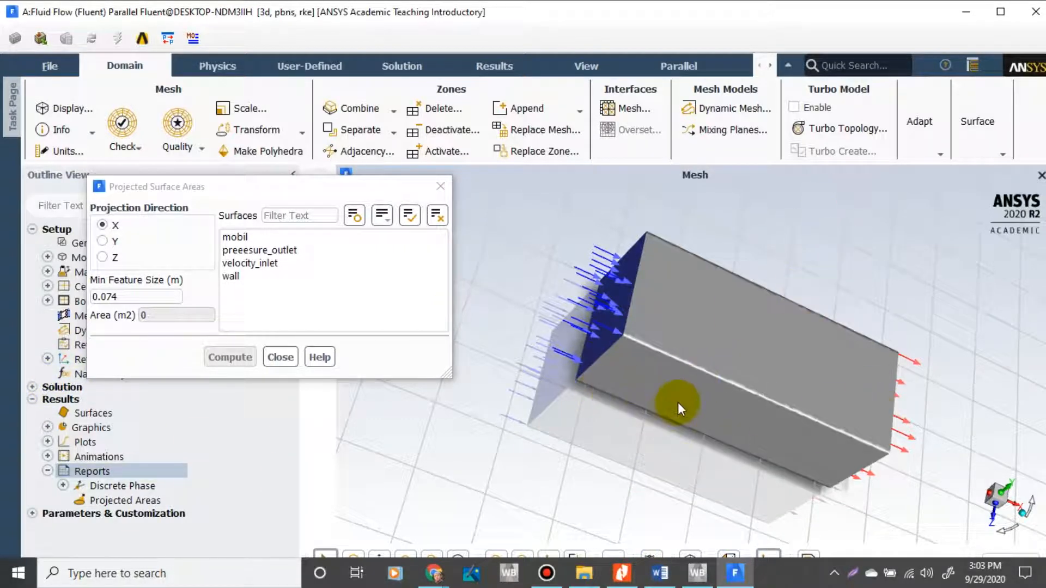
scroll(676, 403, "down", 3)
left_click_drag(665, 418, 560, 402)
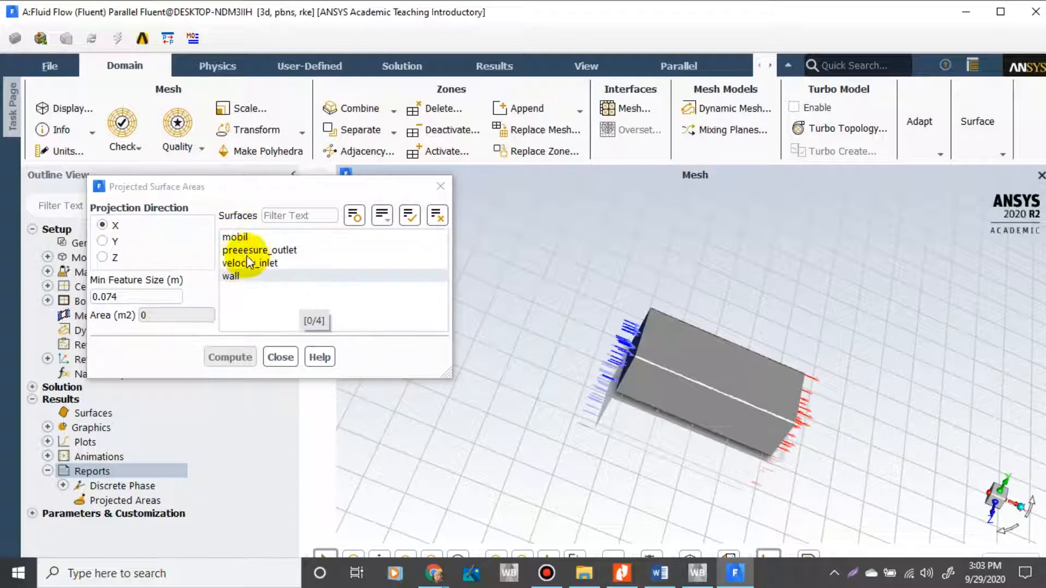
left_click(229, 238)
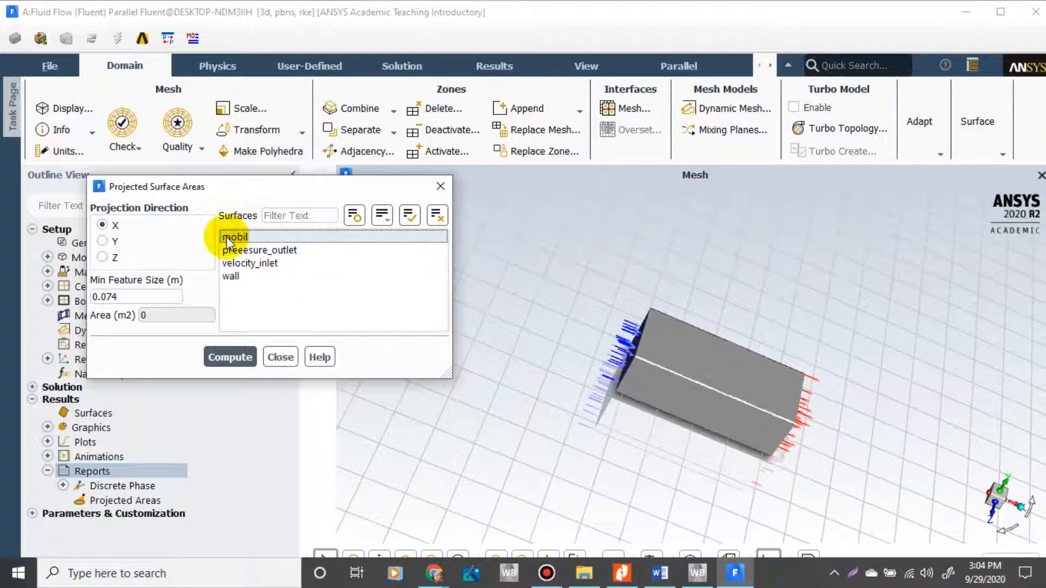
left_click(239, 358)
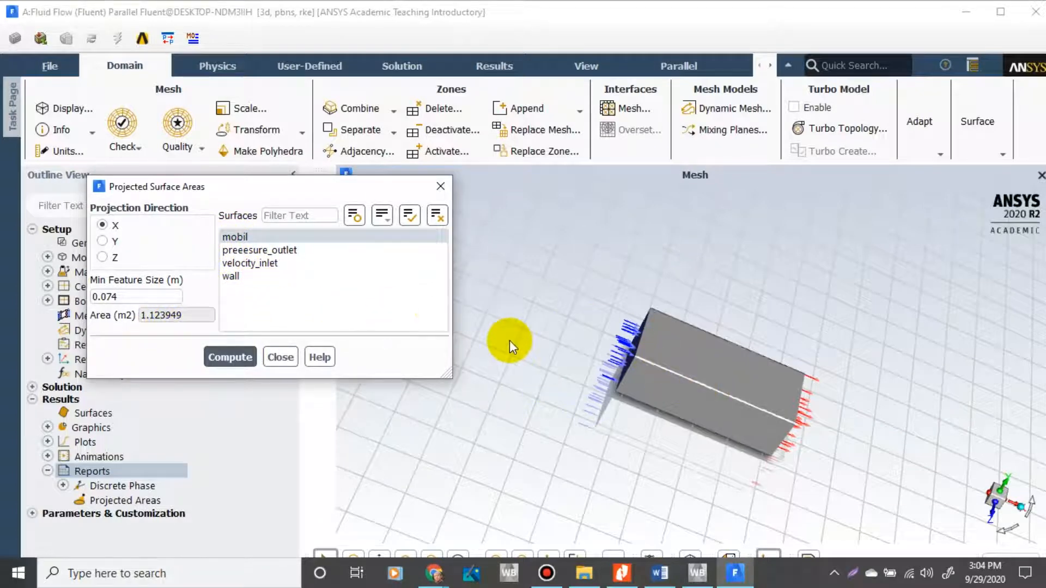
- Copy the computed area value of the mobil surface and close the Projected Surface Areas dialog
scroll(509, 340, "down", 1)
scroll(599, 364, "up", 5)
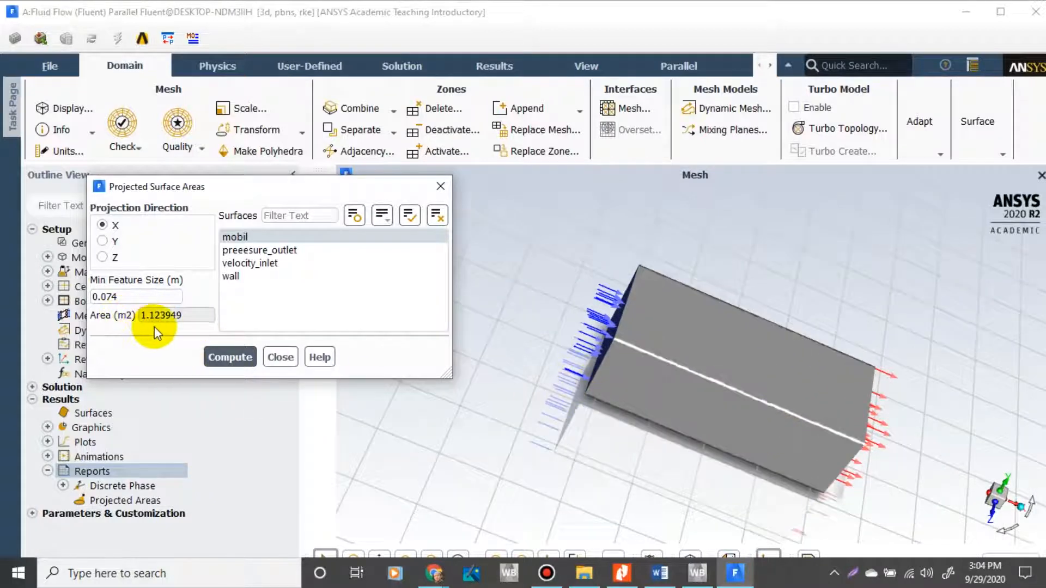
left_click_drag(179, 317, 136, 321)
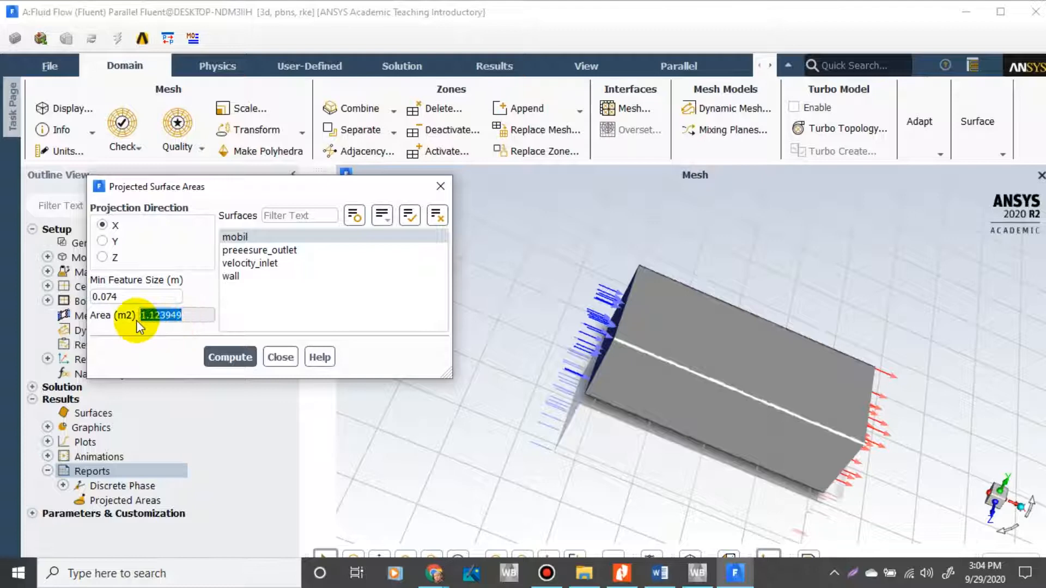
right_click(165, 314)
left_click(174, 318)
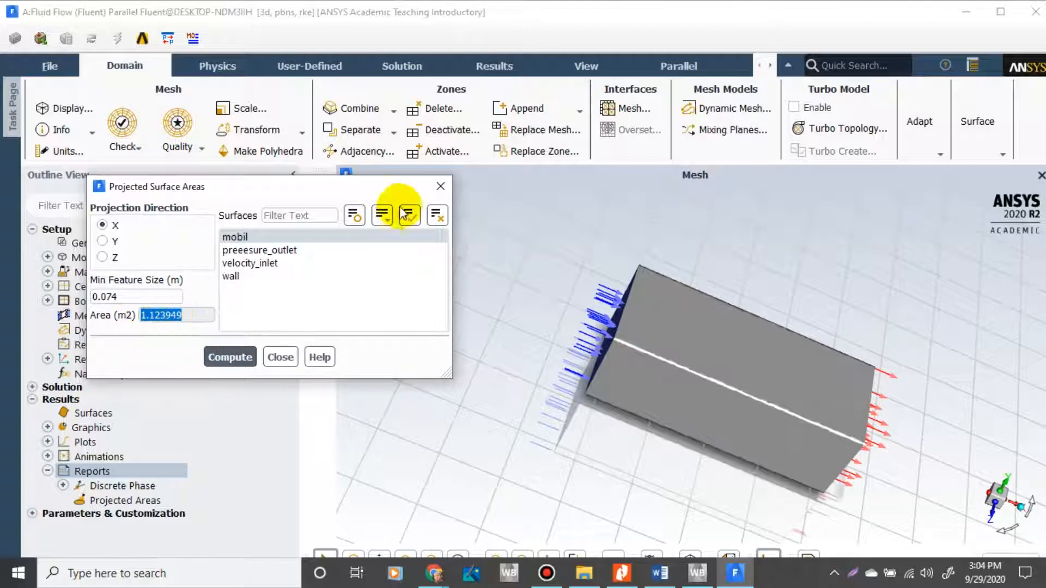
left_click(441, 187)
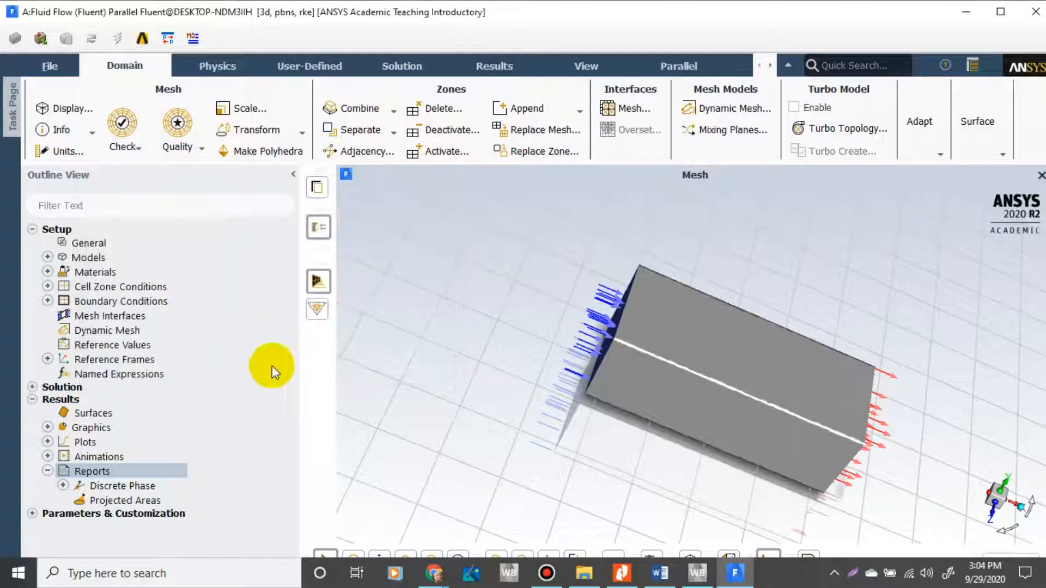
- Open Reference Values and paste the copied projected area, 1.123949 m2, as the reference area
double_click(106, 346)
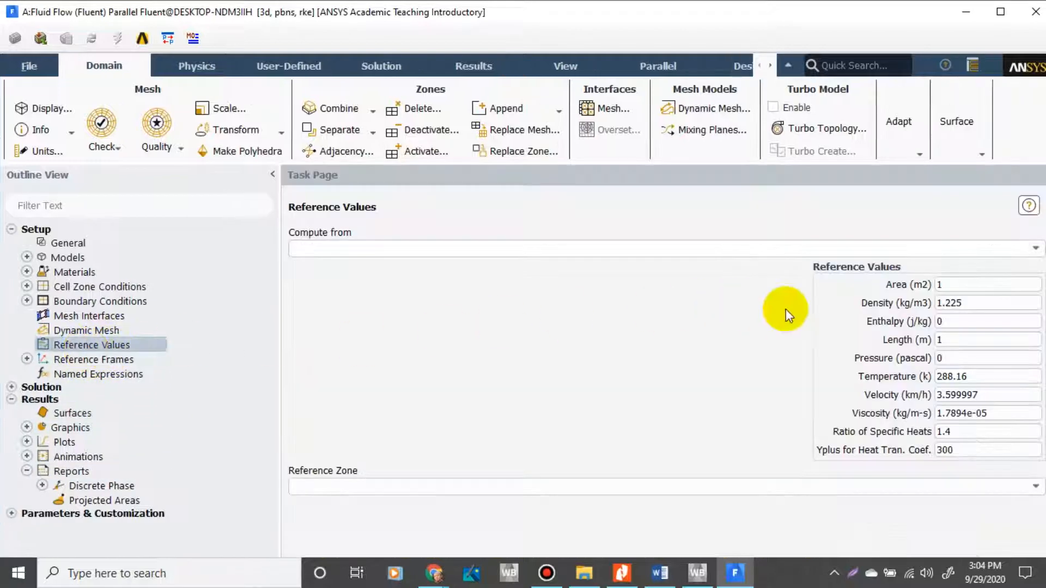
left_click(933, 285)
key("BackSpace")
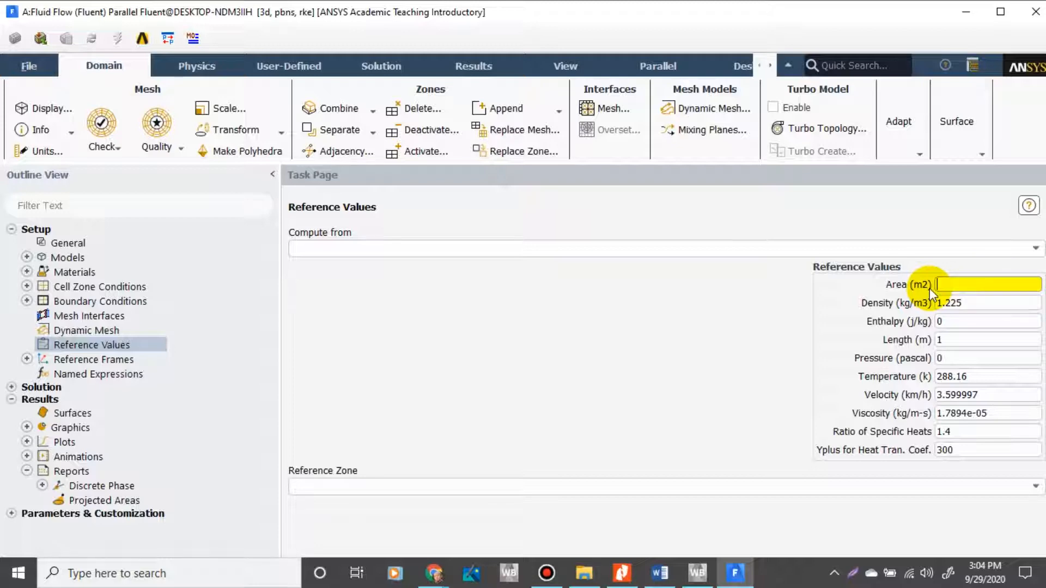
key("ctrl+v")
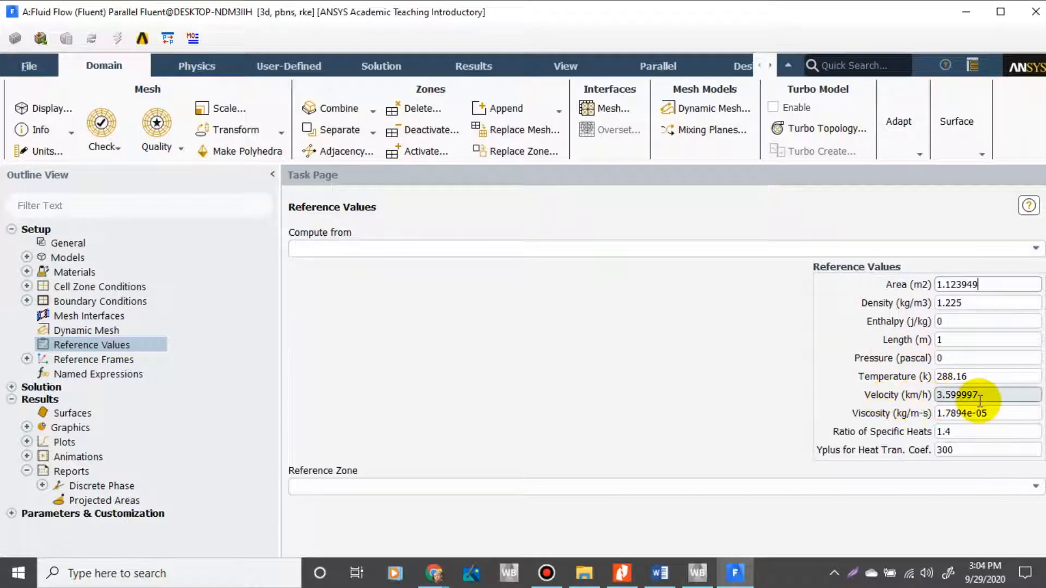
- Compute the reference values from velocity_inlet and set the reference zone to domain_fluida
left_click(1035, 249)
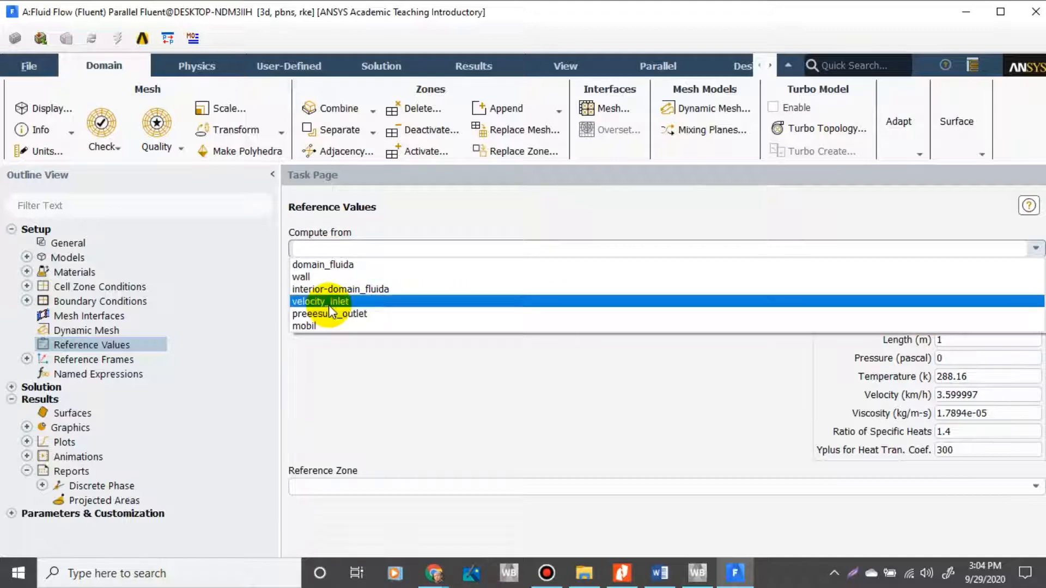
left_click(326, 302)
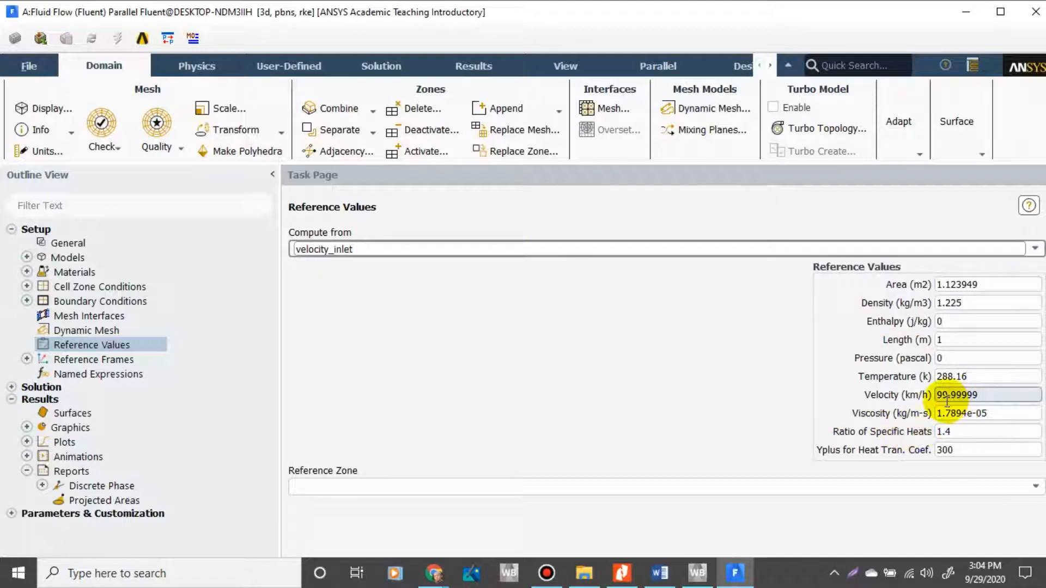
left_click(982, 397)
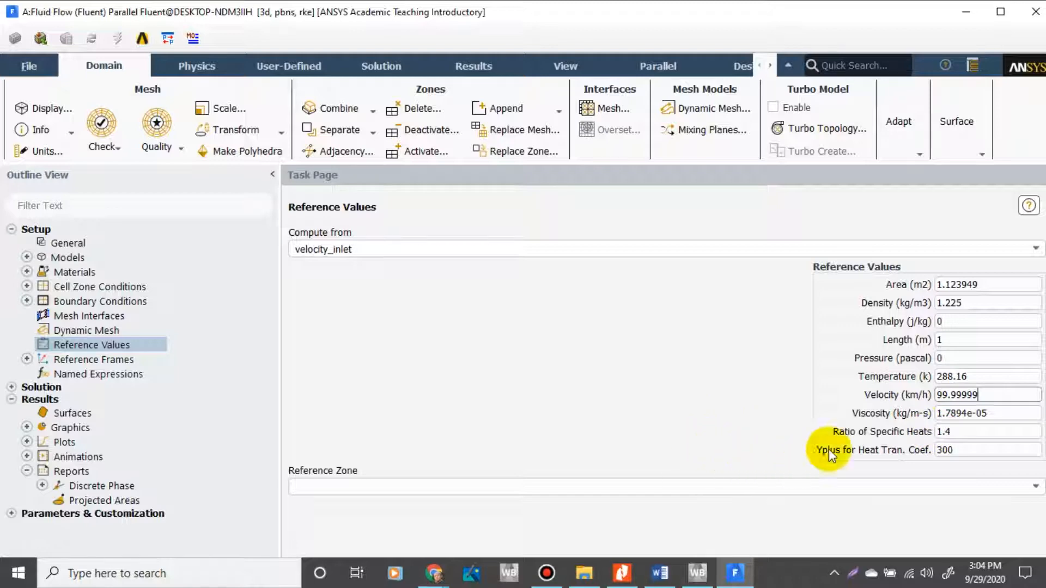
left_click(436, 487)
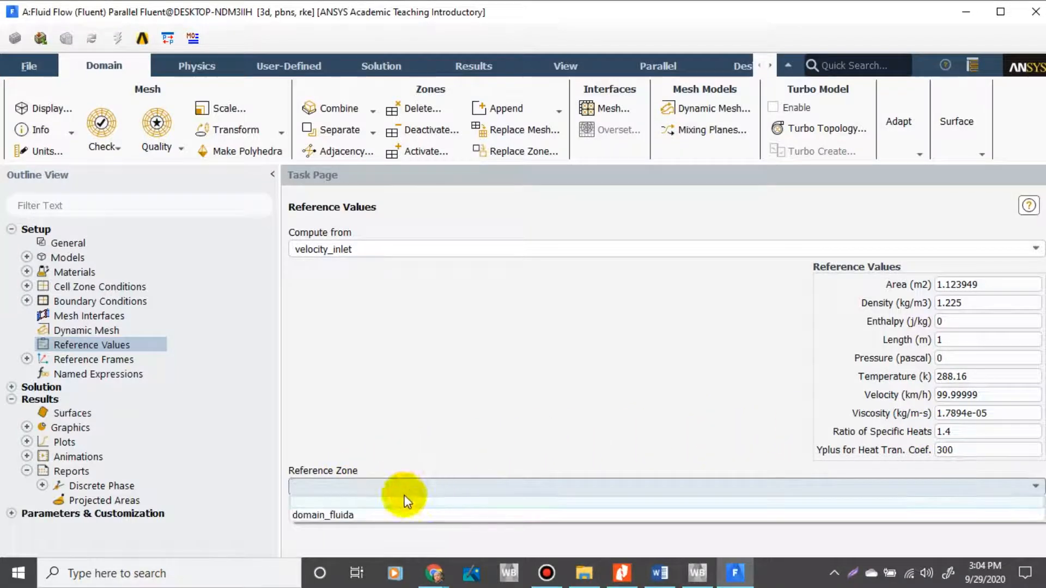
left_click(358, 516)
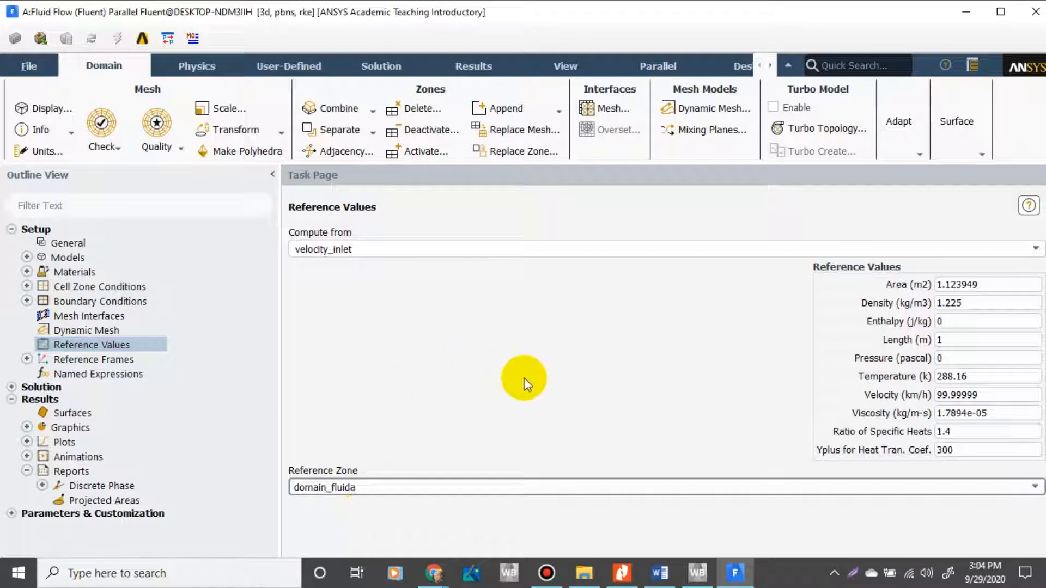
left_click(453, 488)
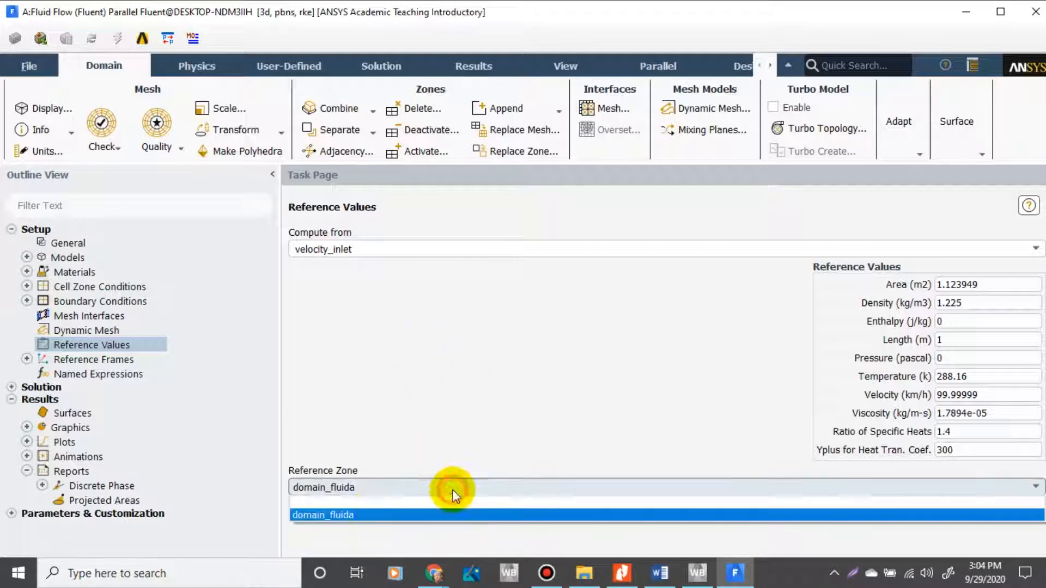
left_click(361, 514)
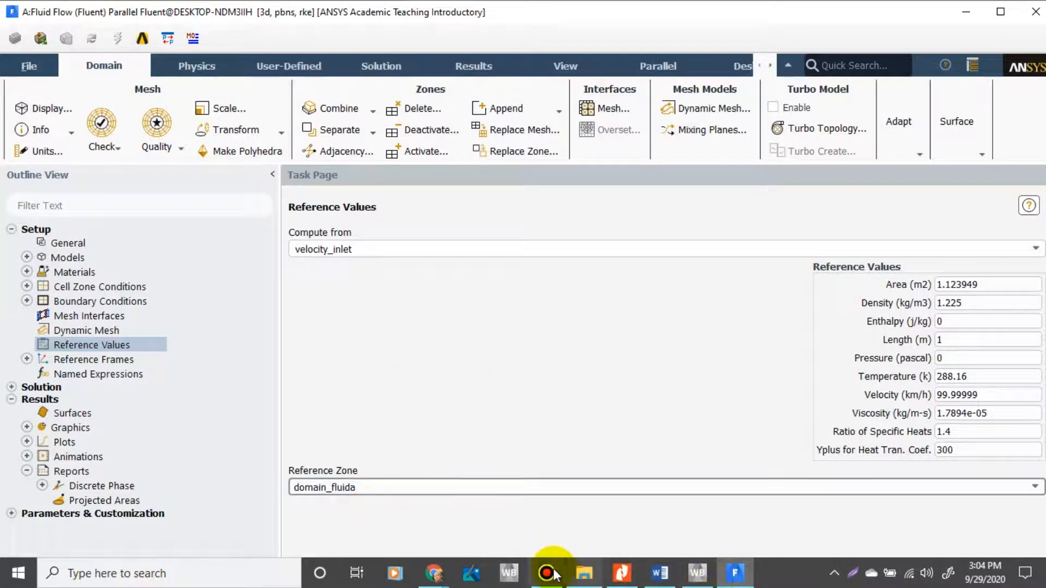
- Switch to Chrome to review the car aerodynamics images of lift and drag, and return to Fluent
mouse_move(434, 573)
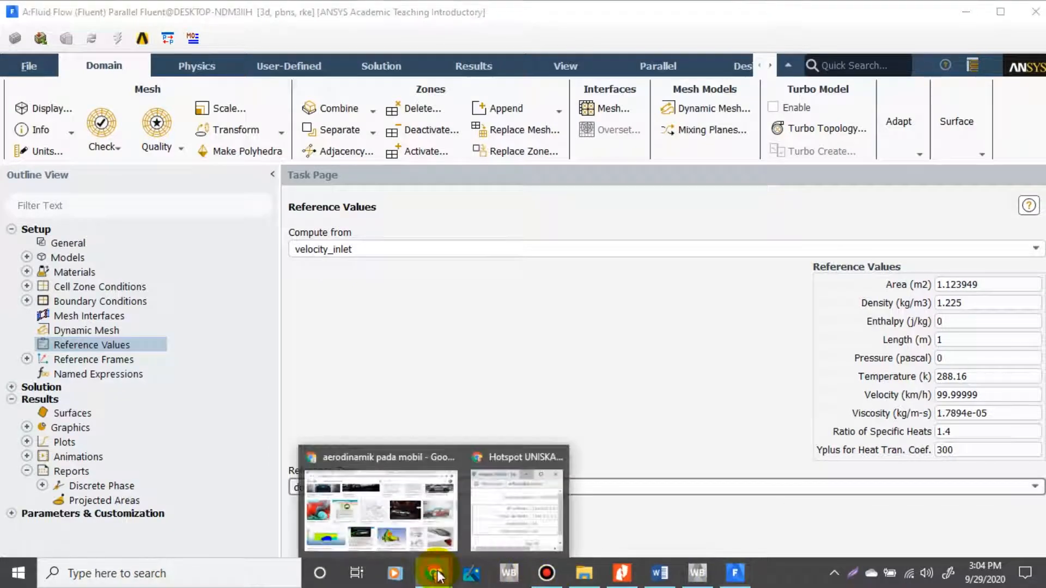
left_click(420, 462)
scroll(553, 427, "up", 4)
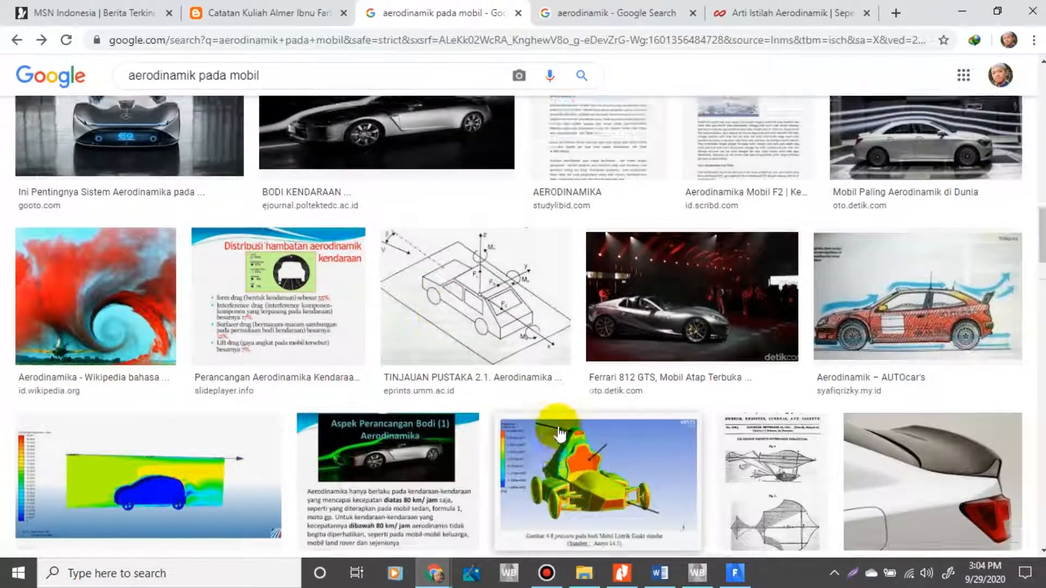
scroll(524, 364, "up", 15)
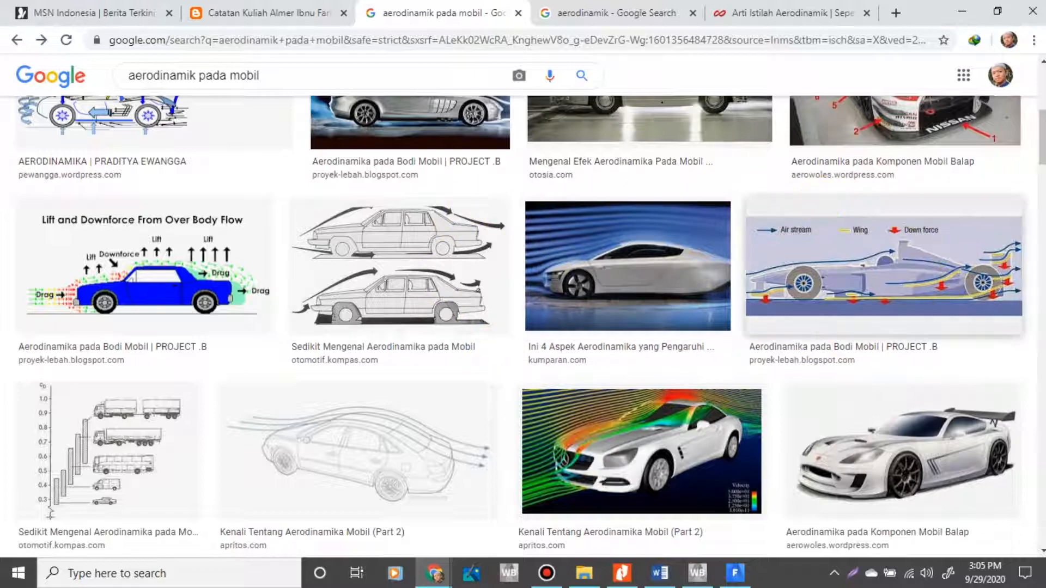
left_click(735, 573)
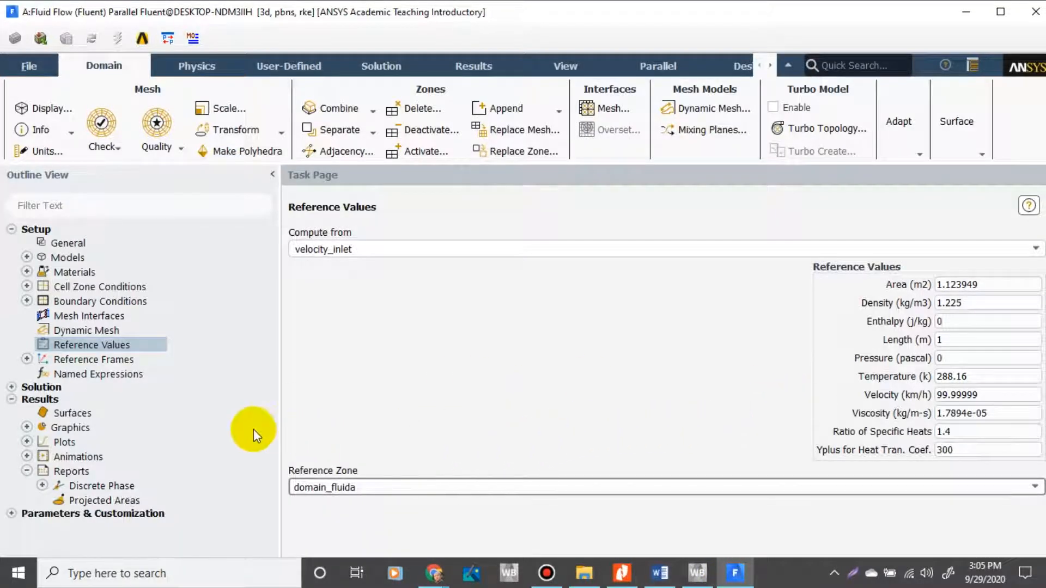
- Open the solution Methods and choose Coupled as the pressure-velocity coupling scheme
left_click(11, 388)
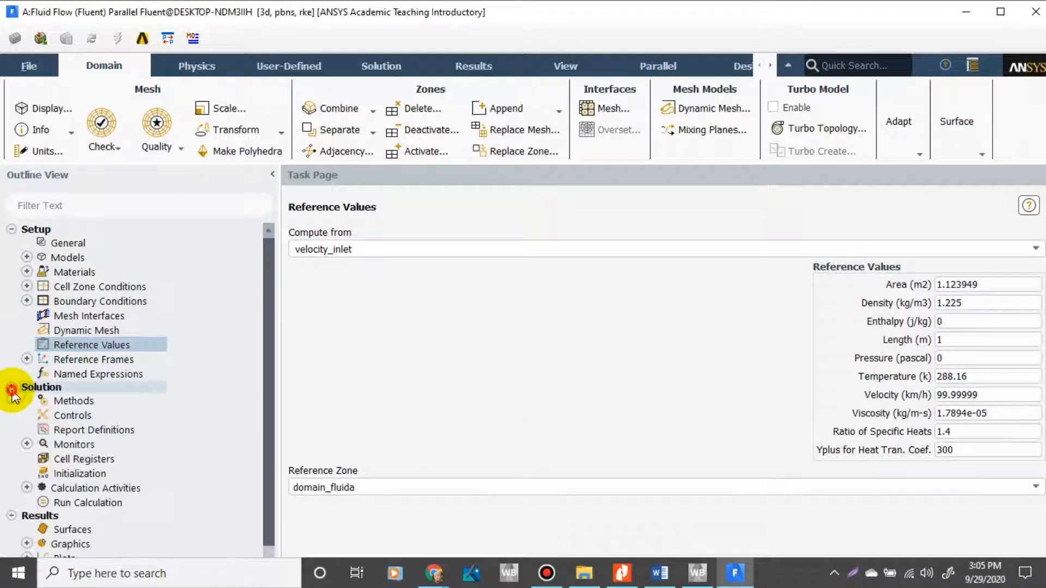
left_click(76, 404)
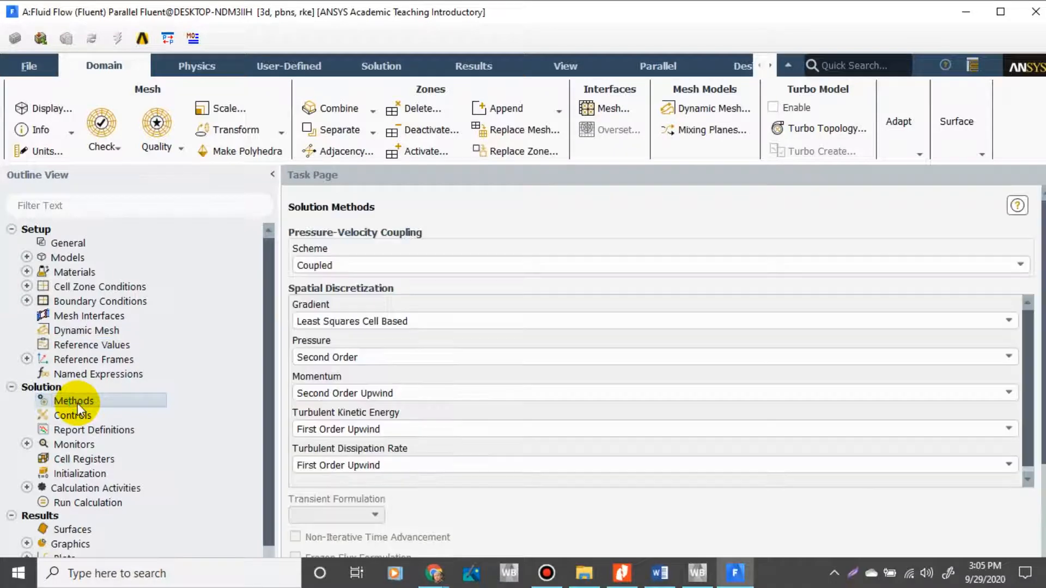
left_click(1017, 265)
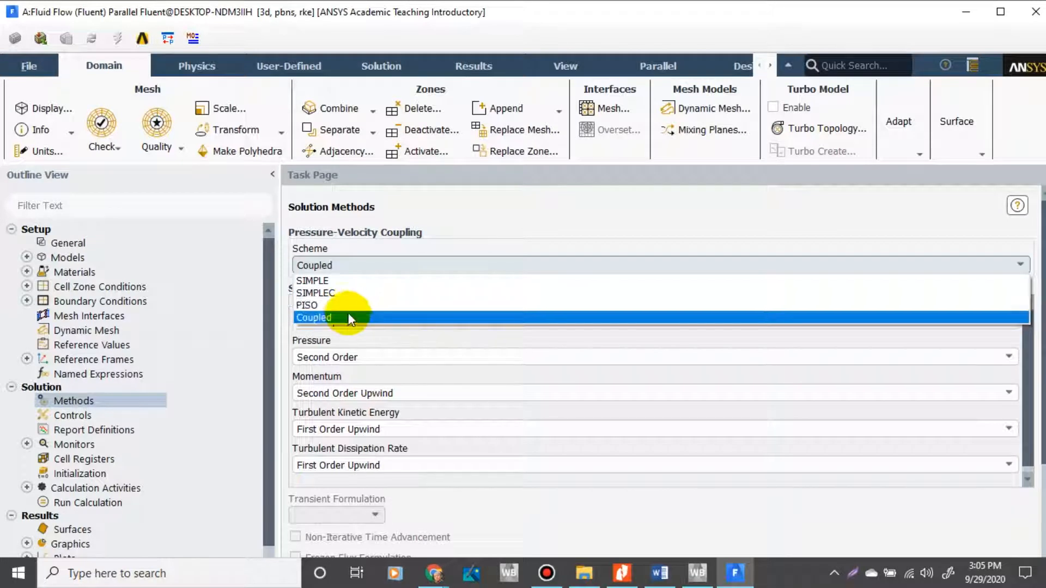
left_click(406, 328)
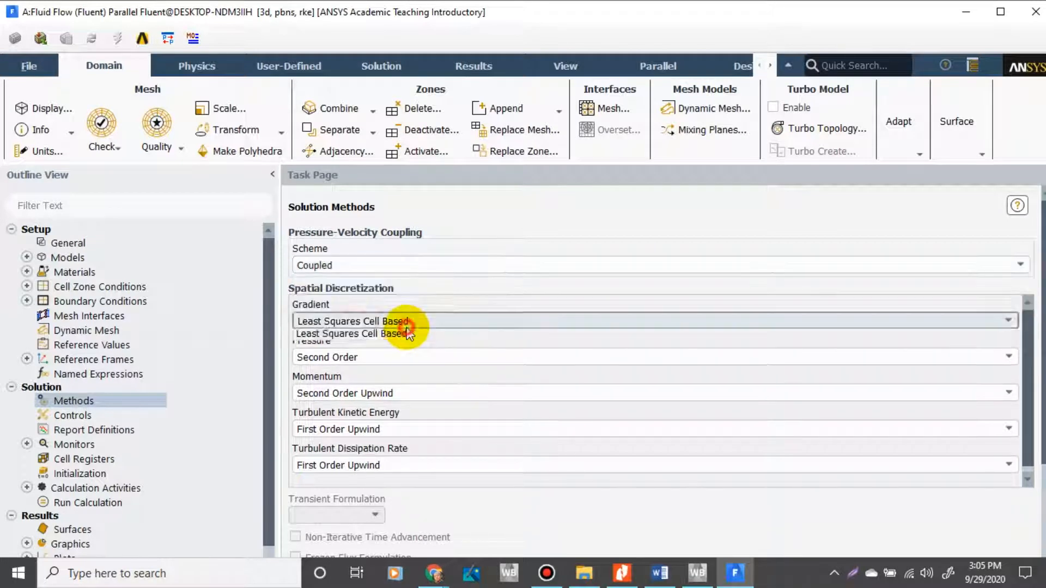
left_click(388, 265)
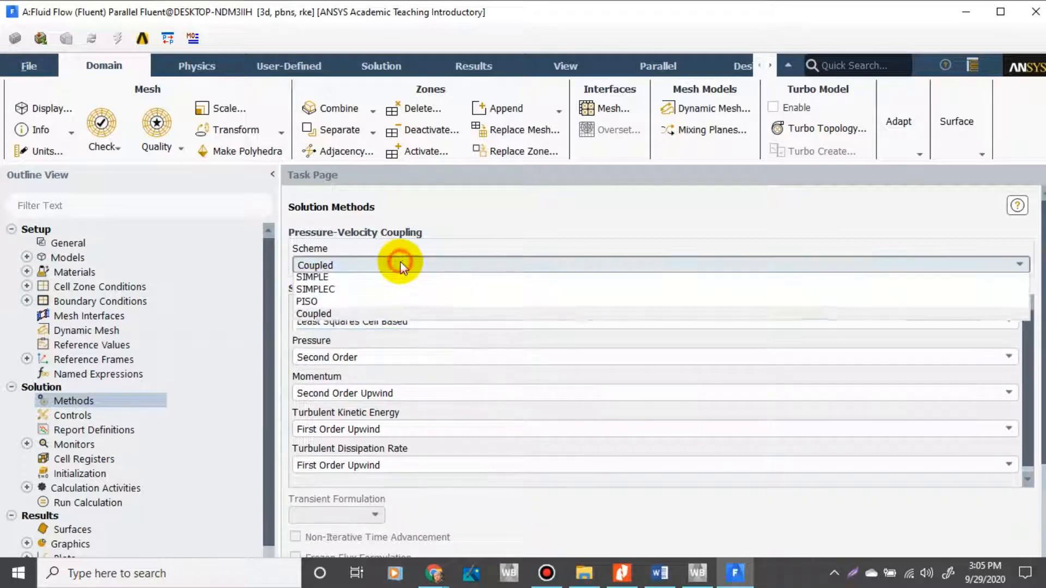
left_click(381, 318)
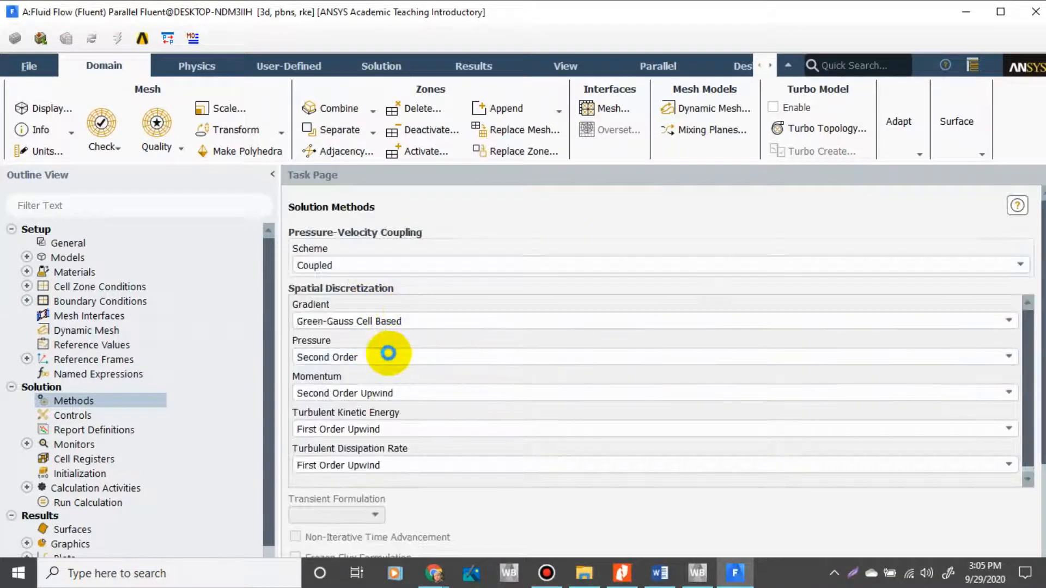
- Set the turbulent kinetic energy and turbulent dissipation rate discretization to Second Order Upwind
left_click(392, 429)
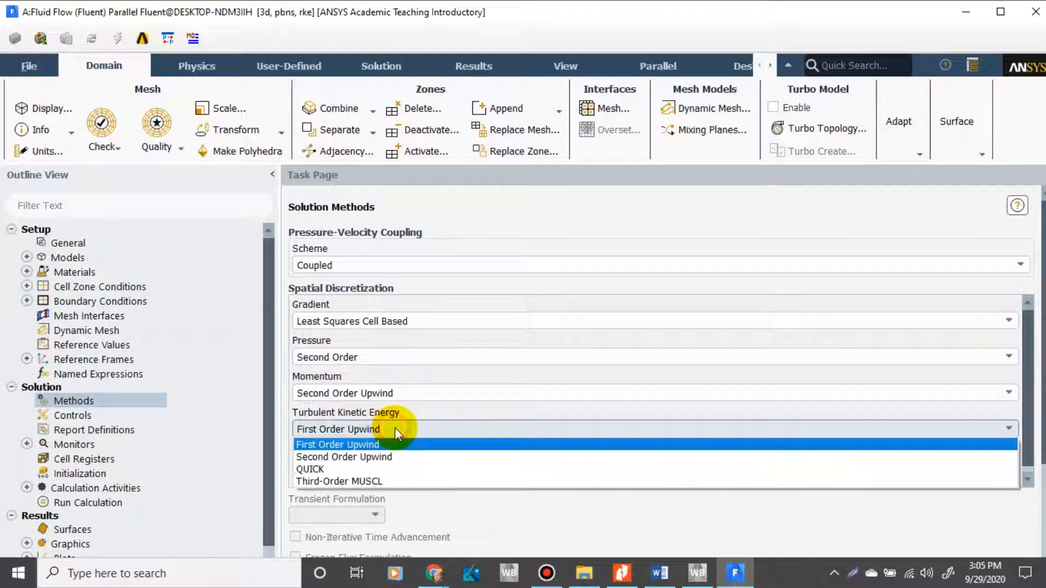
left_click(383, 455)
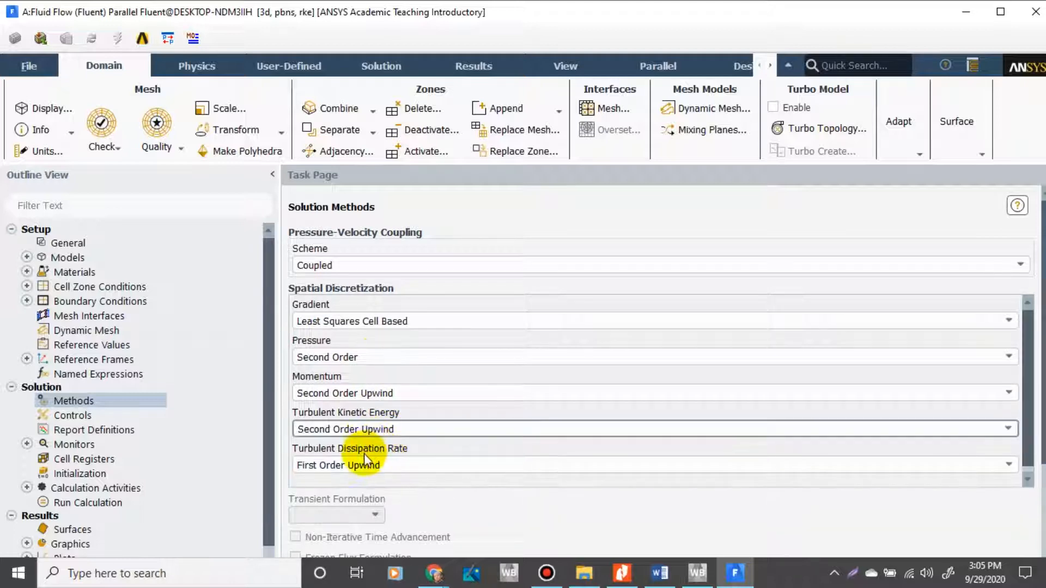
left_click(364, 465)
left_click(361, 493)
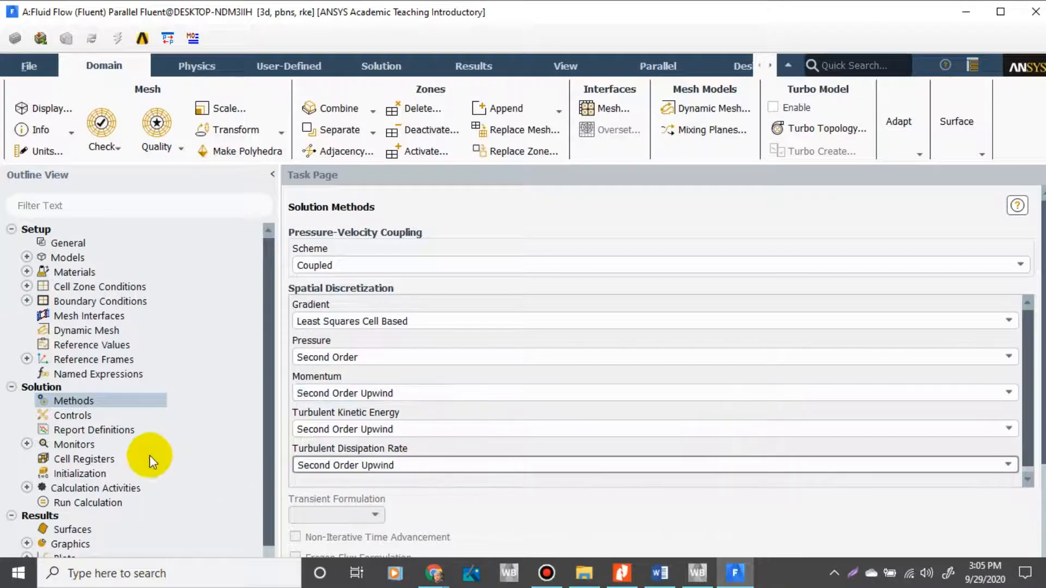
- Open the report definitions, switch to Word to check the requested drag quantities in GAYA DRAG, and return to Fluent
left_click(84, 432)
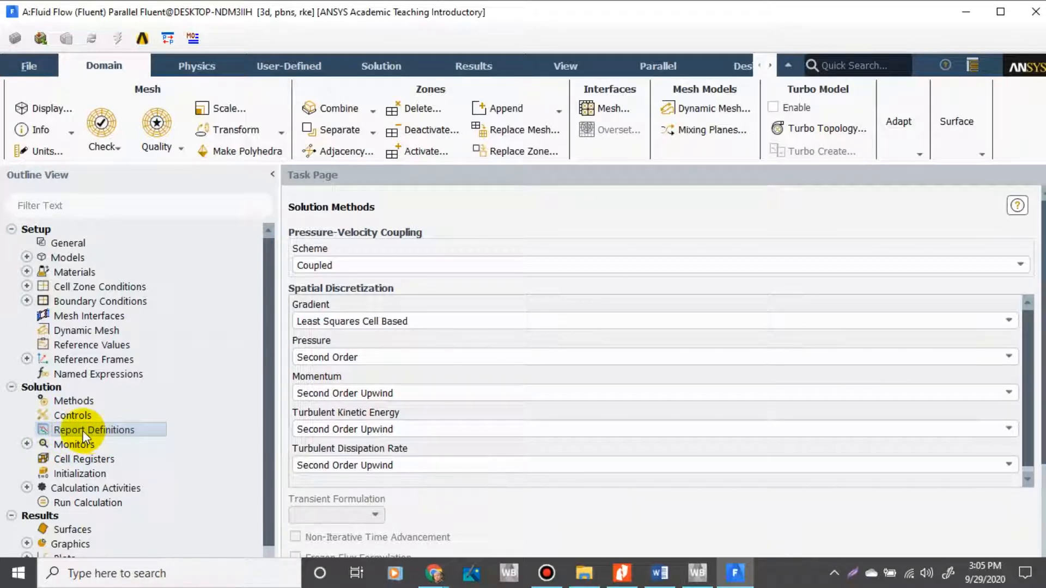
double_click(83, 430)
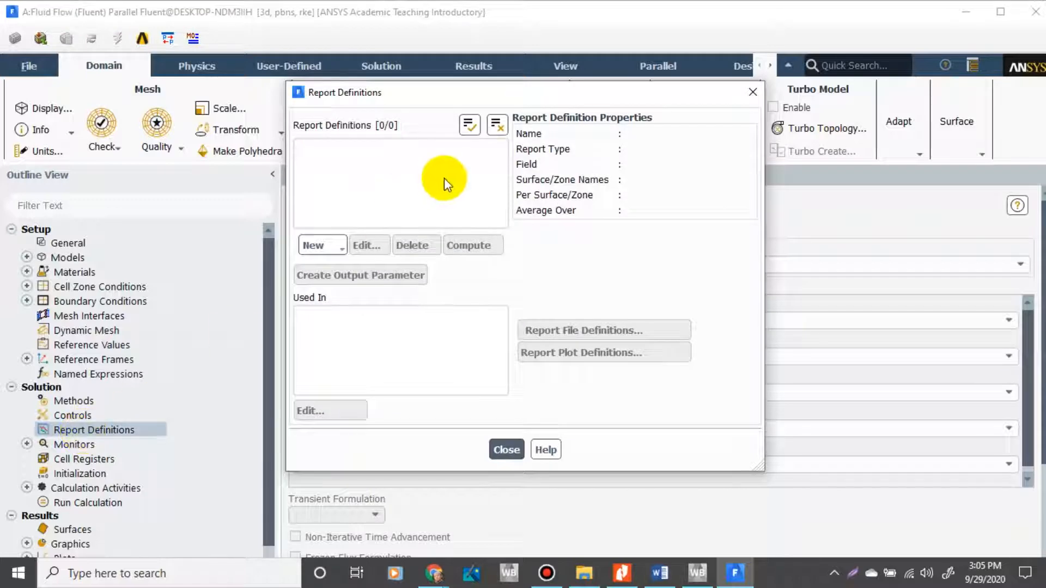
left_click(343, 245)
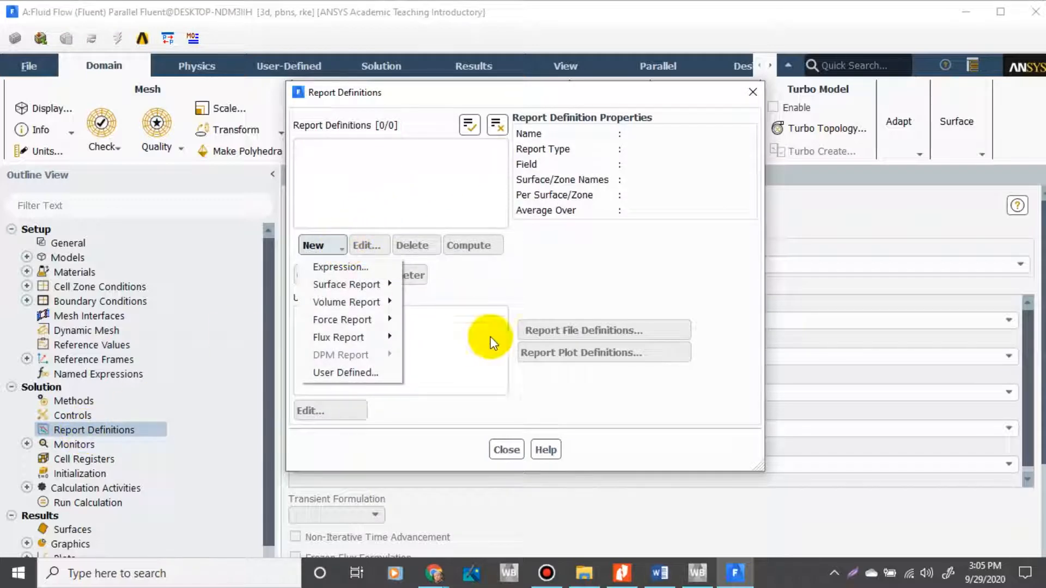
left_click(660, 572)
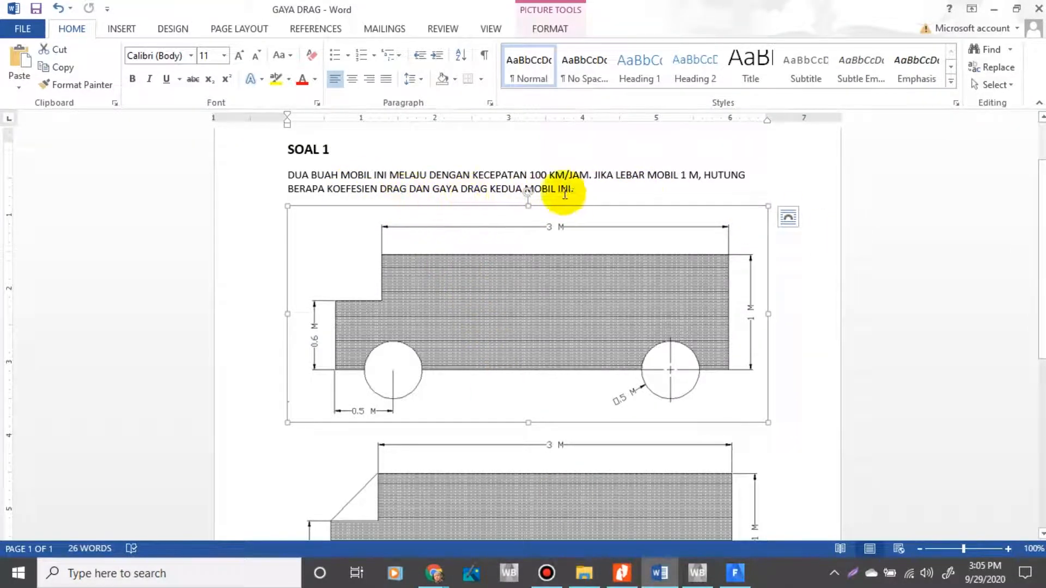
left_click(735, 572)
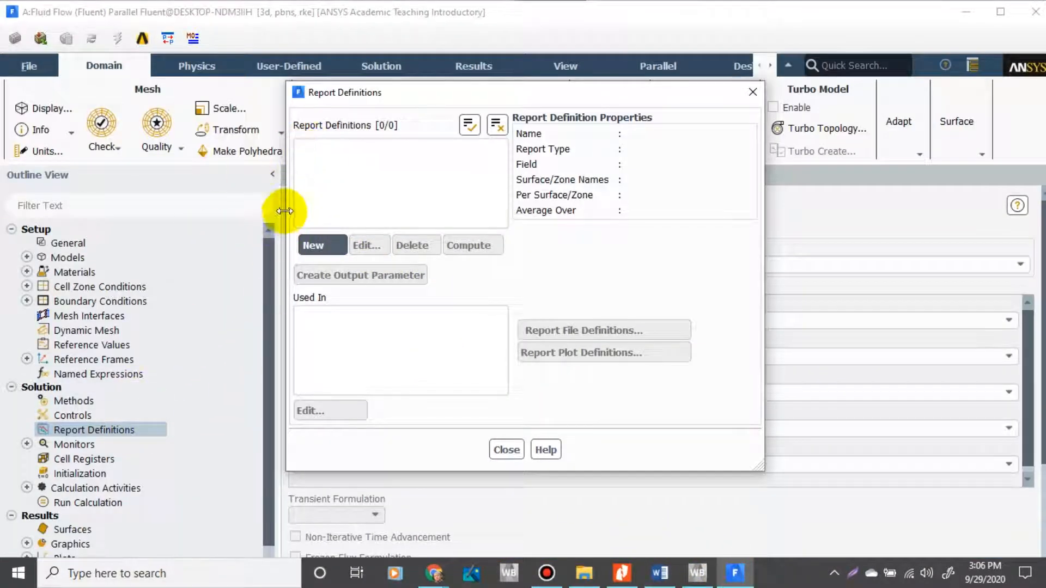
- Create a new drag force report definition and name it koefesien-drag
left_click(336, 246)
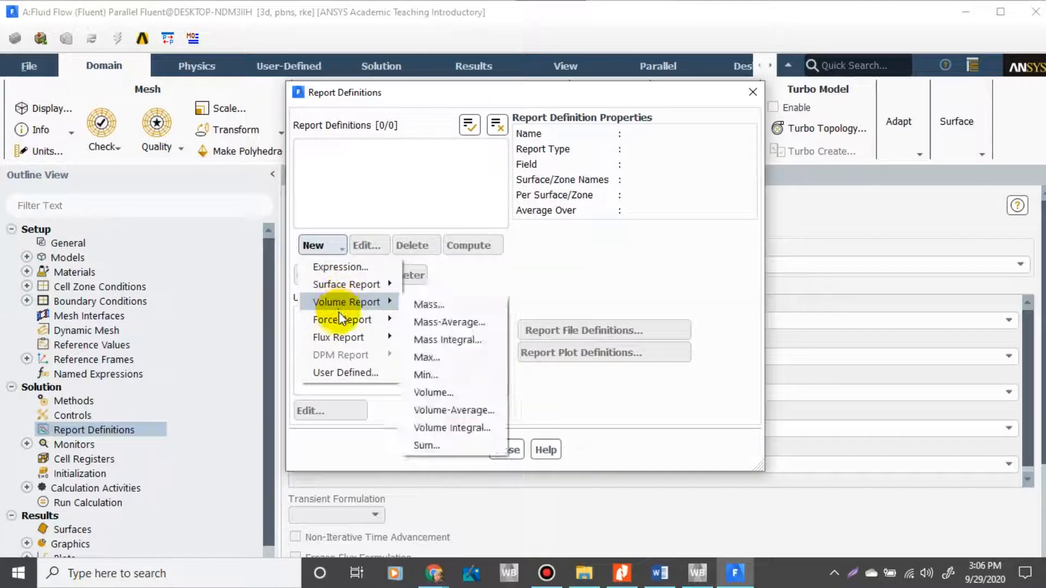
mouse_move(343, 322)
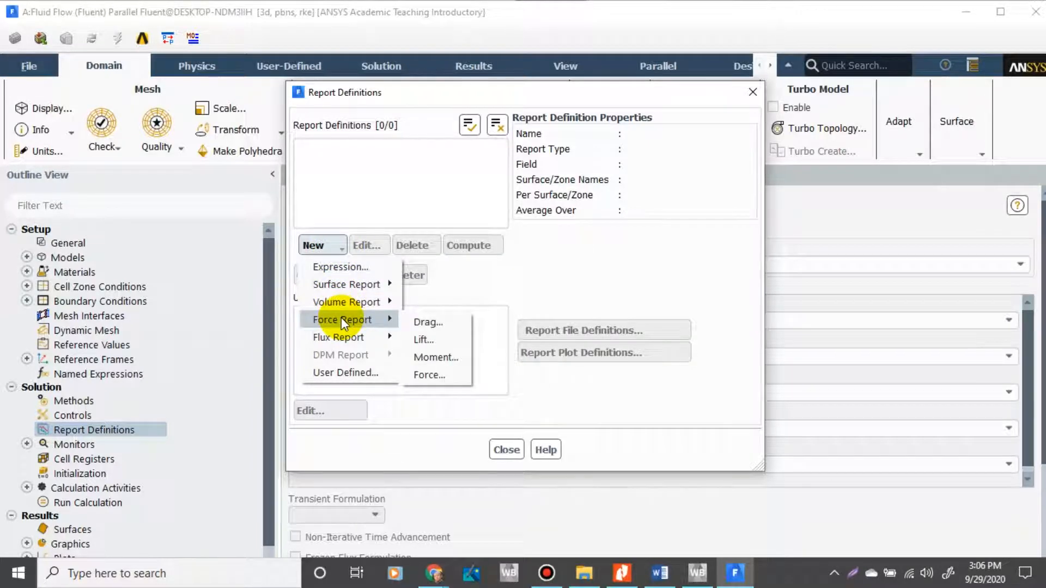
left_click(433, 324)
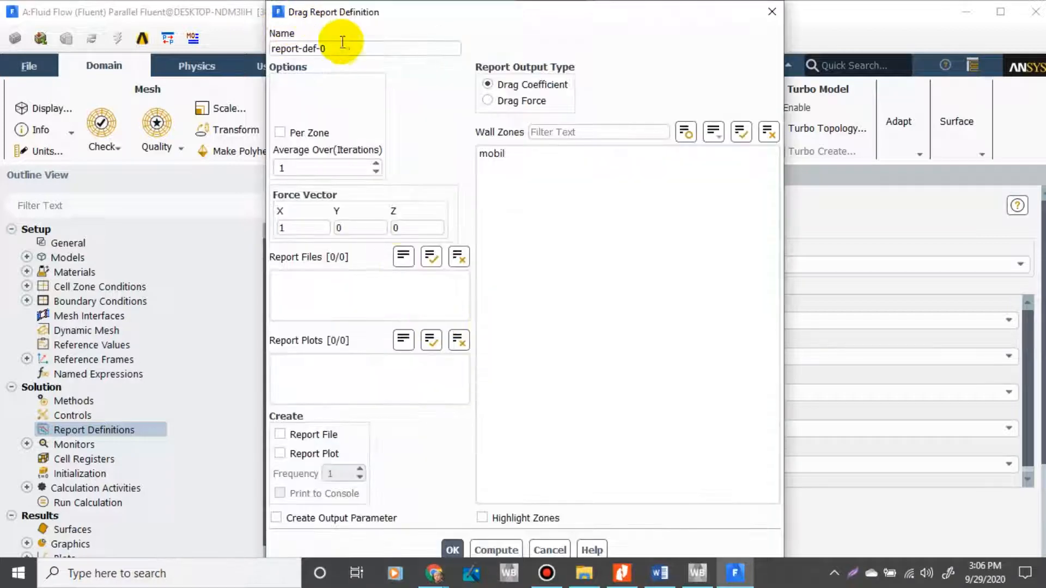
triple_click(343, 48)
type("ko")
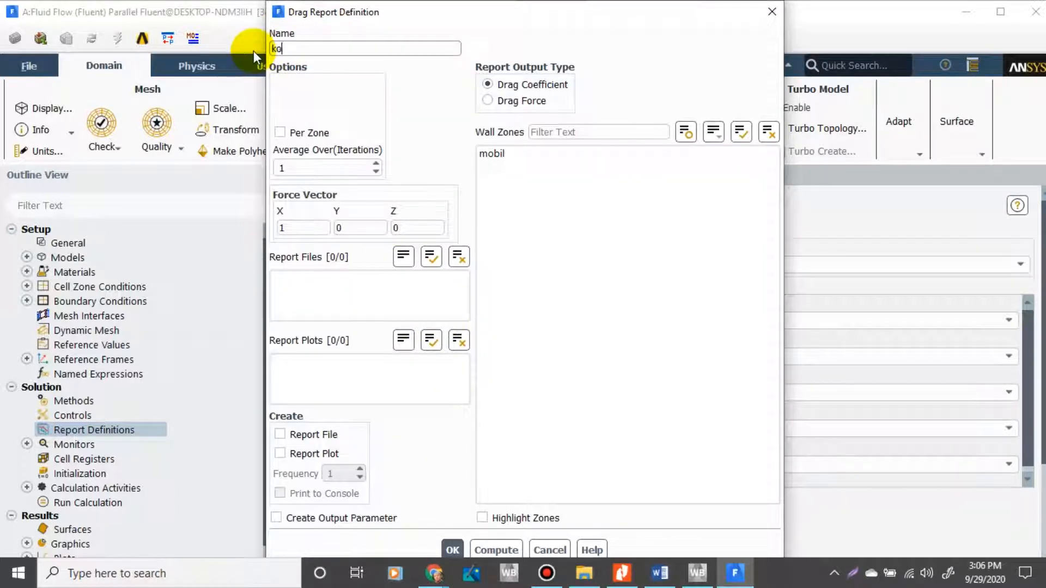
type("efesien-drag")
- Enable Report File, Report Plot and Print to Console for koefesien-drag, select wall zone mobil, and accept it with X force vector 1
left_click(280, 434)
left_click(281, 454)
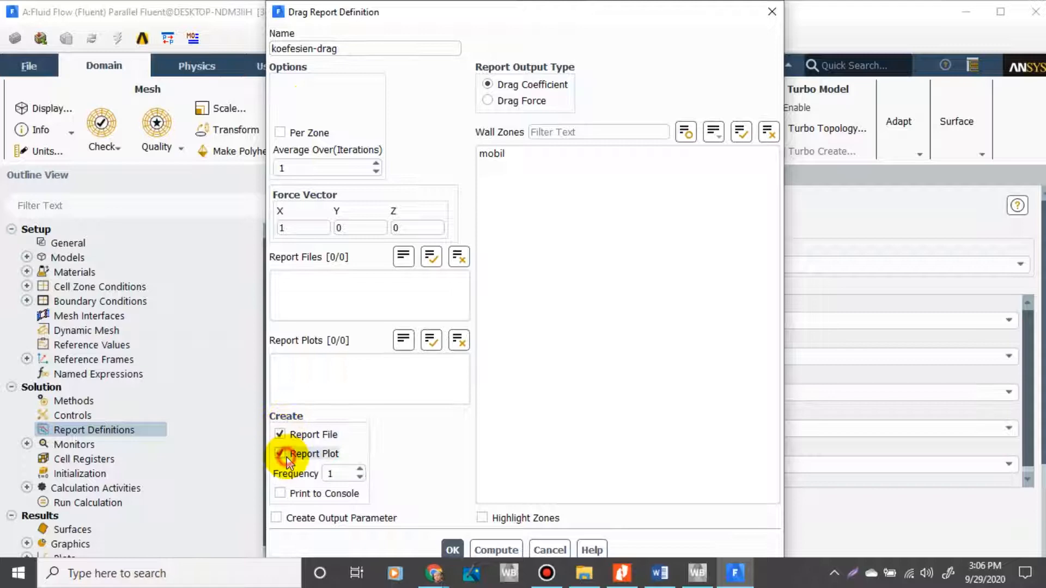
left_click(280, 493)
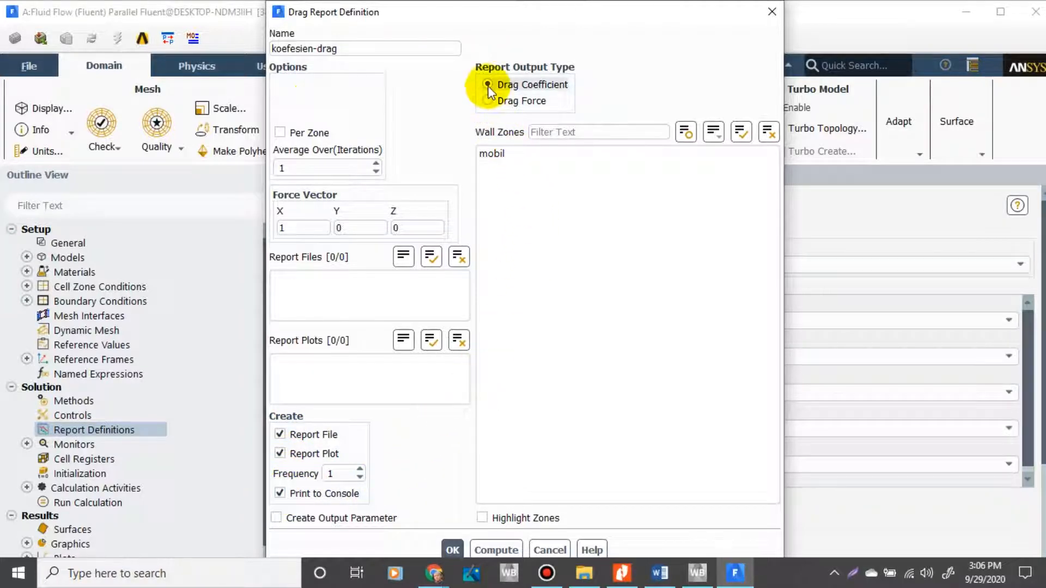
left_click(499, 155)
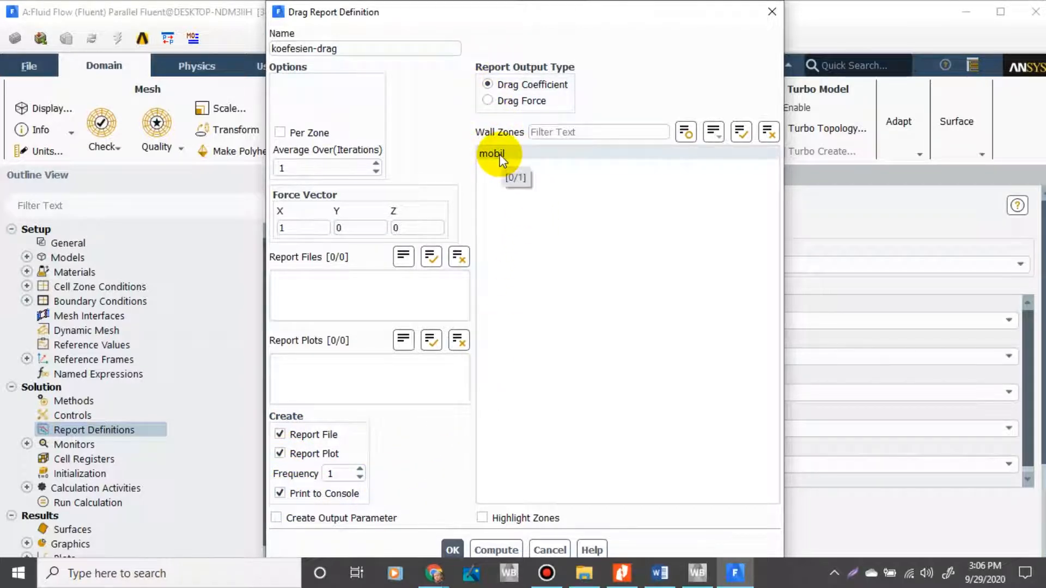
left_click(499, 155)
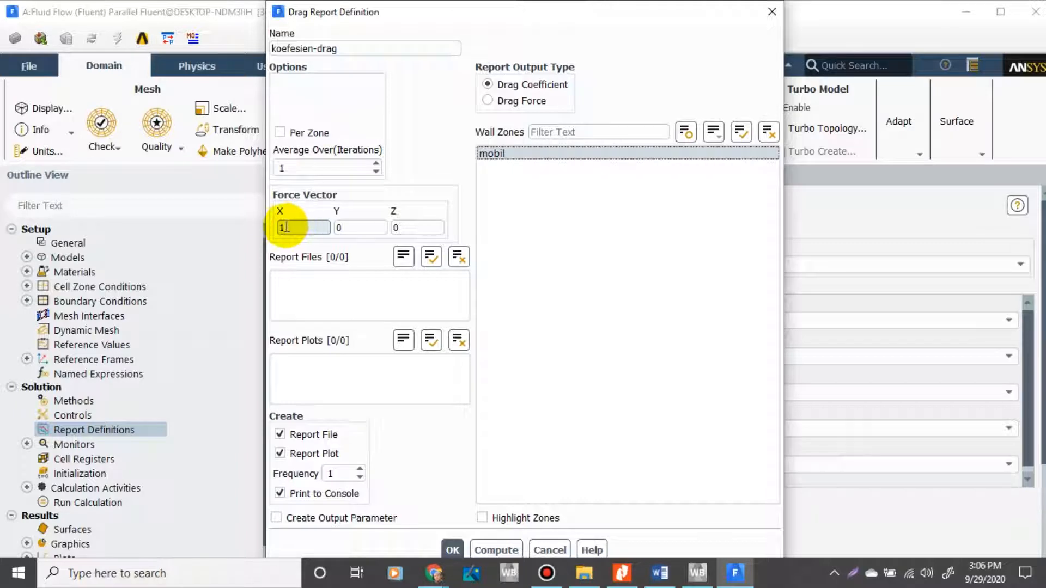
left_click(281, 228)
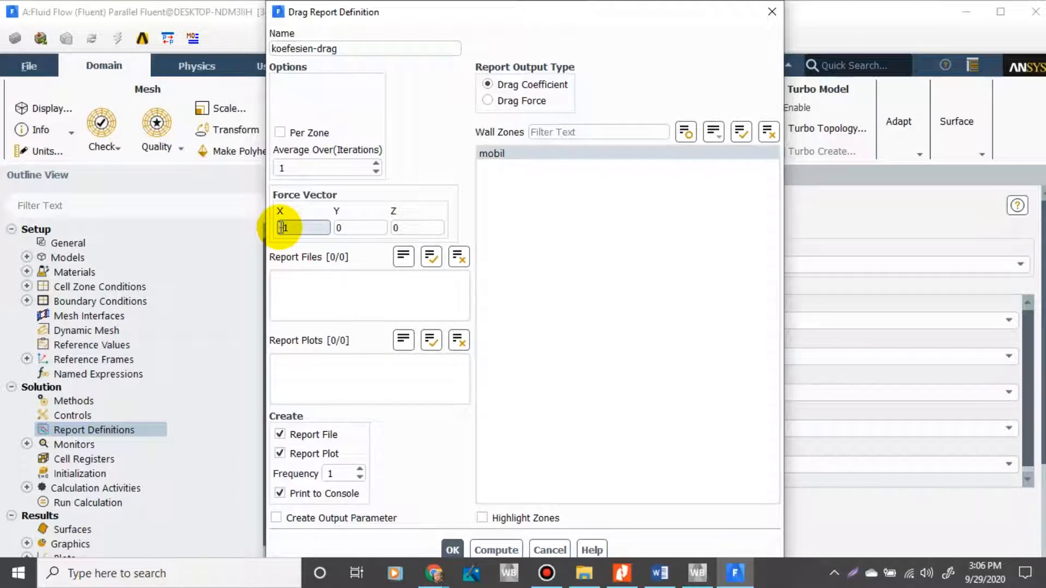
key("Delete")
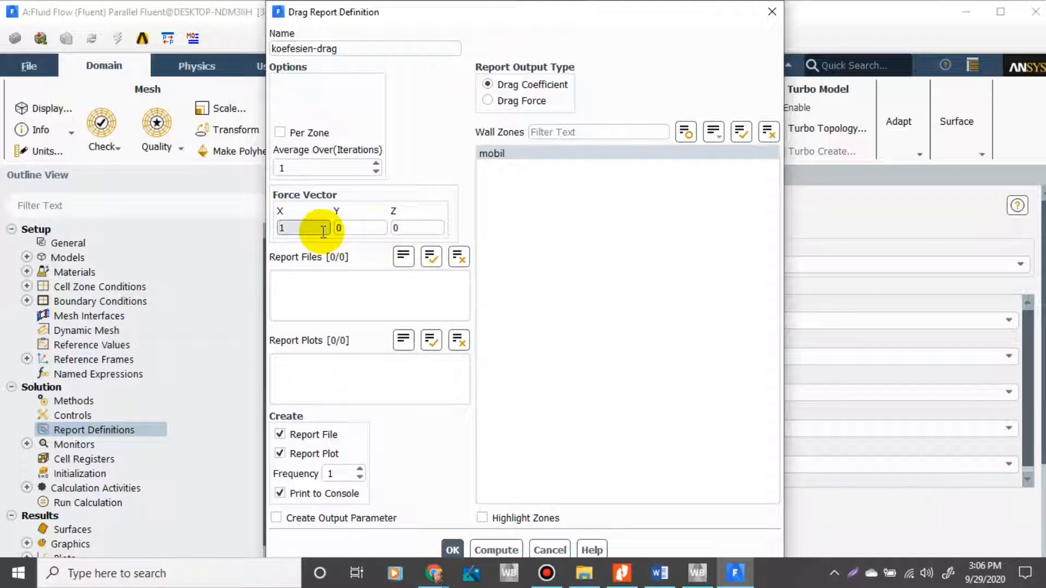
left_click(455, 548)
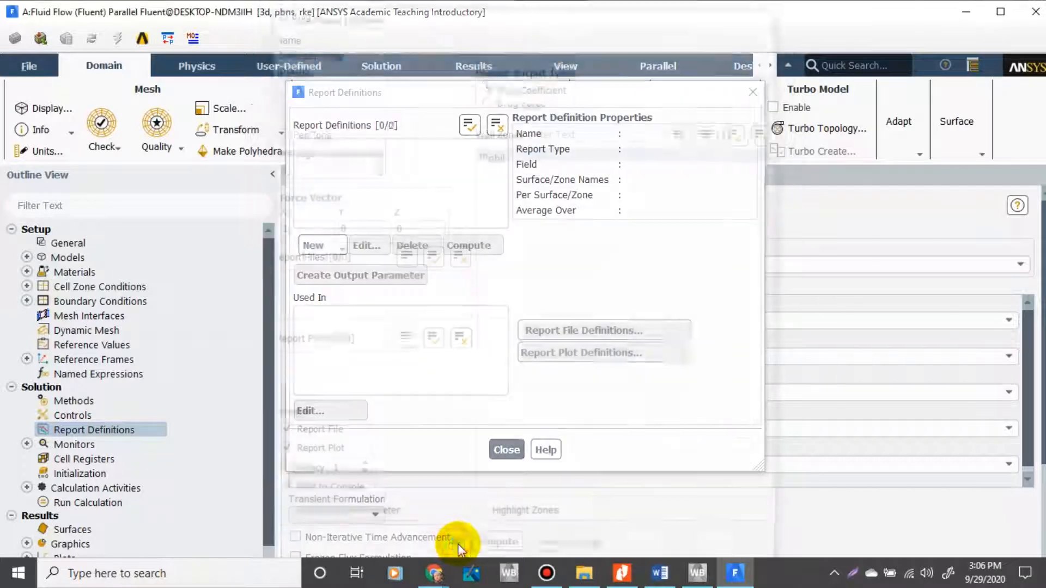
- Expand the report definitions in the outline, recheck the requested quantities in the Word document GAYA DRAG, and return to Fluent
left_click(27, 430)
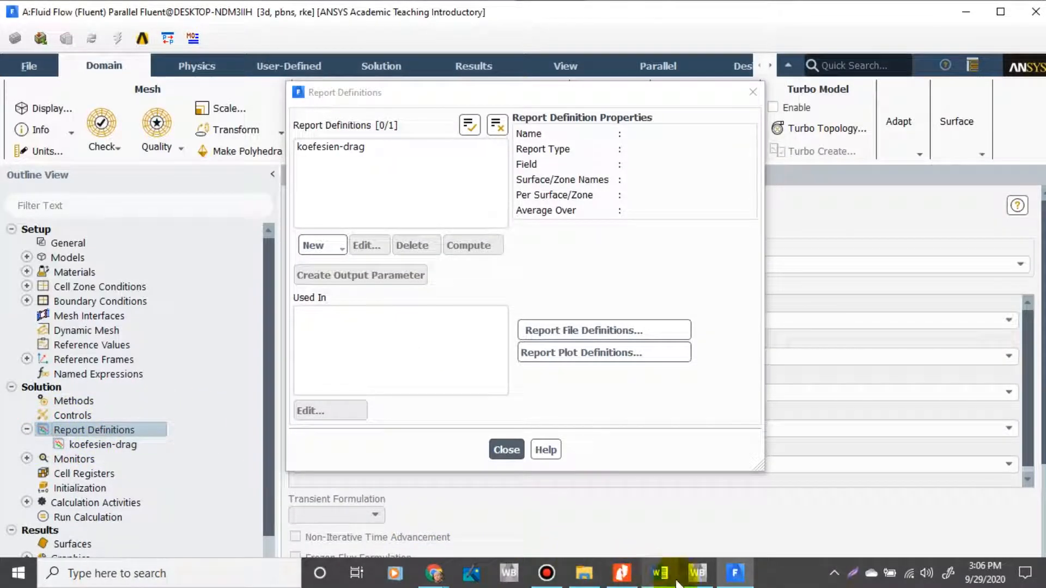
left_click(660, 573)
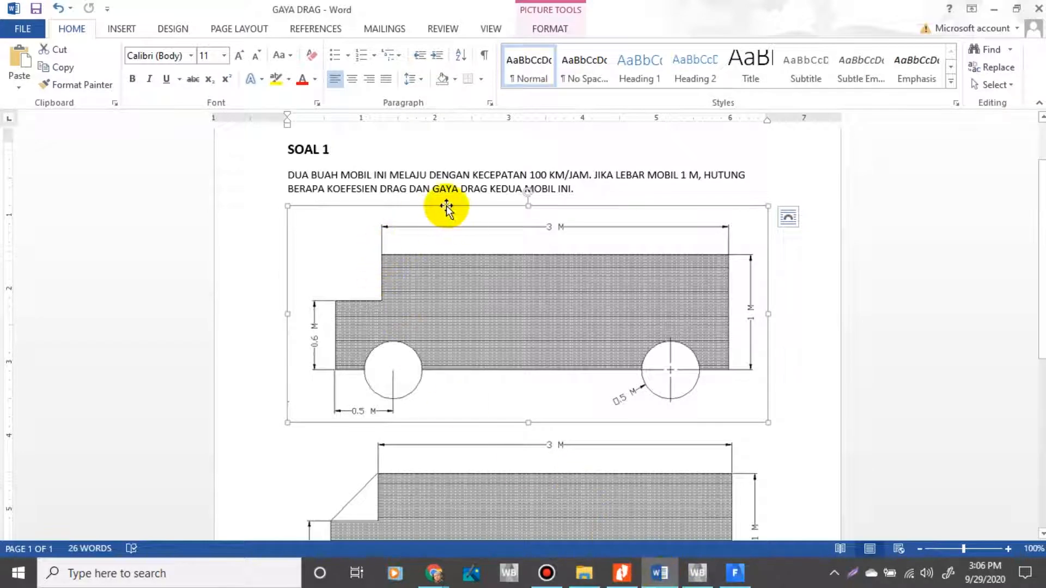
left_click(735, 575)
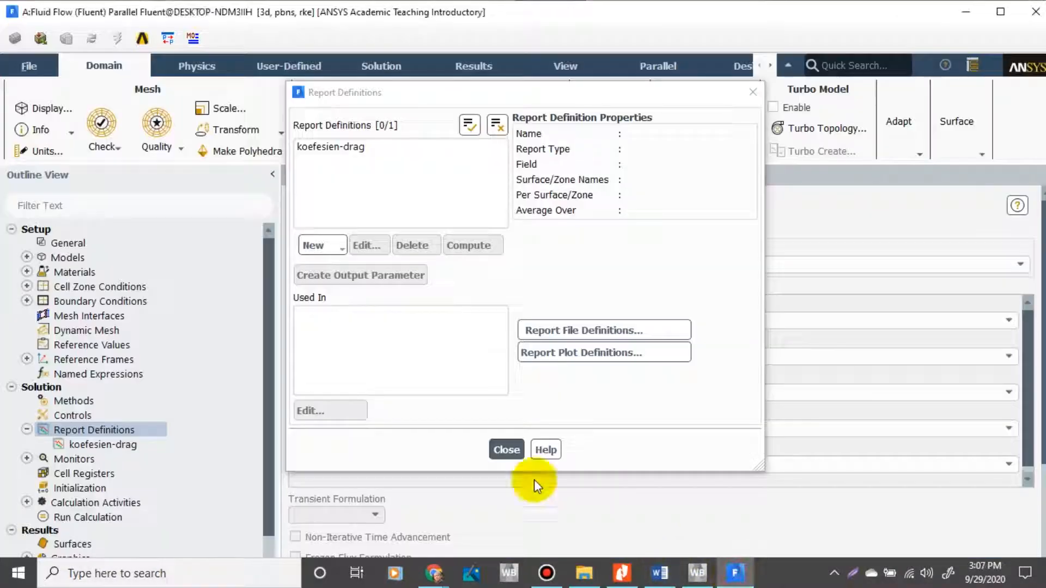
- Start a second drag report definition with Drag Force as the output type and mobil as the wall zone
left_click(339, 248)
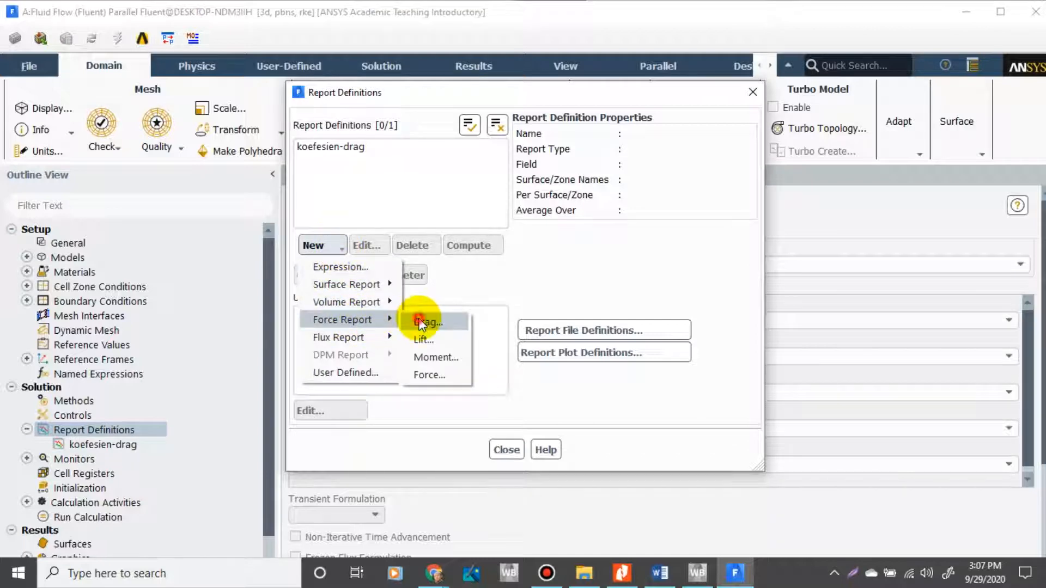
left_click(422, 323)
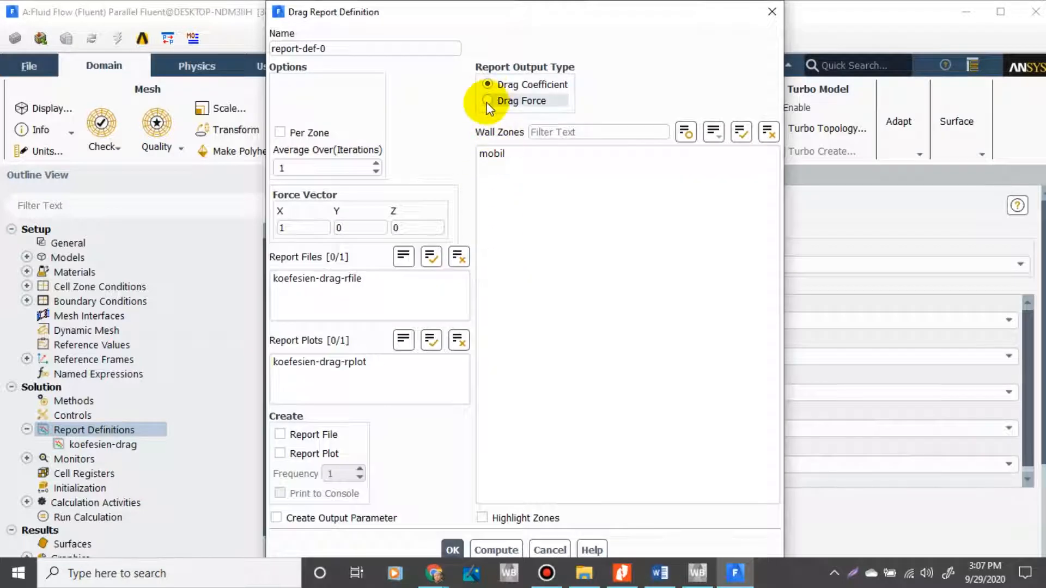
left_click(488, 102)
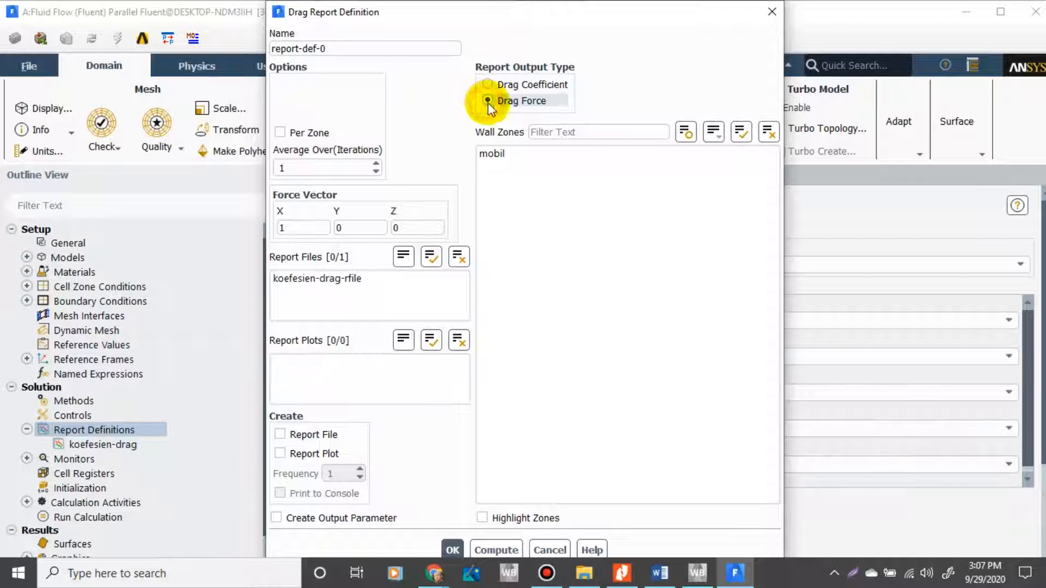
left_click(490, 155)
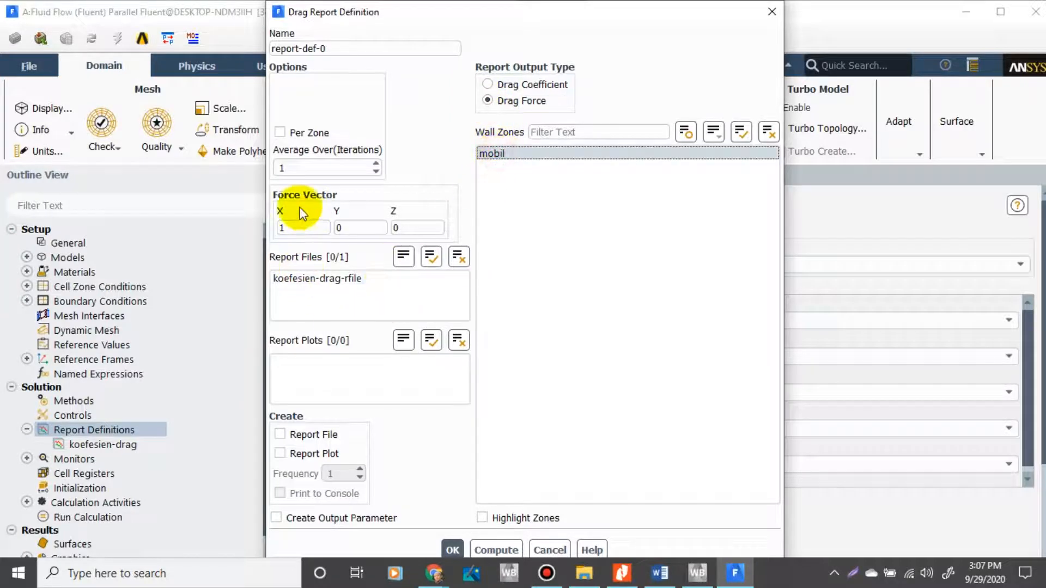
- Enable Report File, Report Plot and Print to Console for the drag force report, accept it, and close the report definitions
left_click(280, 434)
left_click(280, 453)
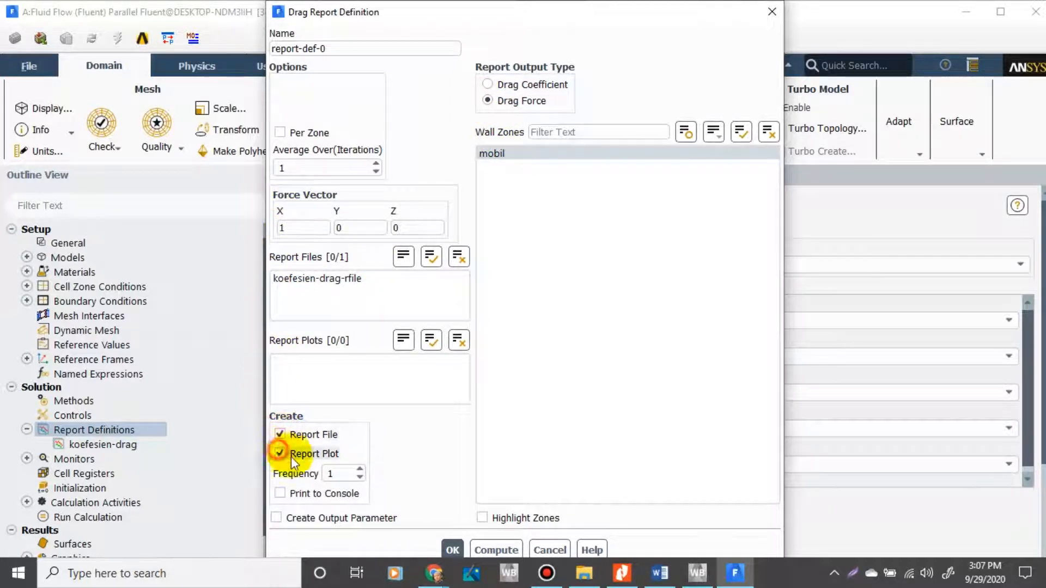
left_click(280, 493)
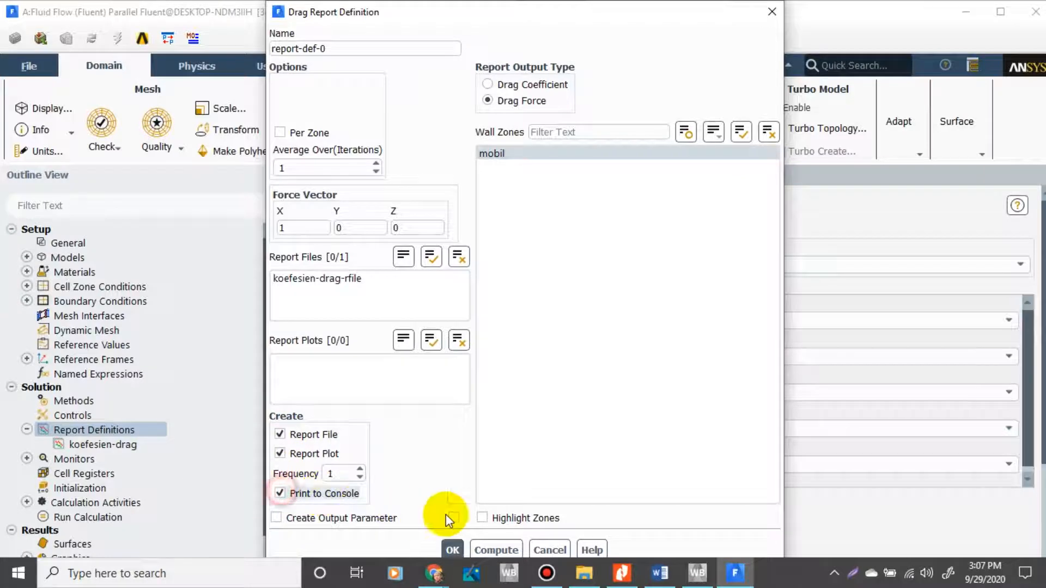
left_click(453, 550)
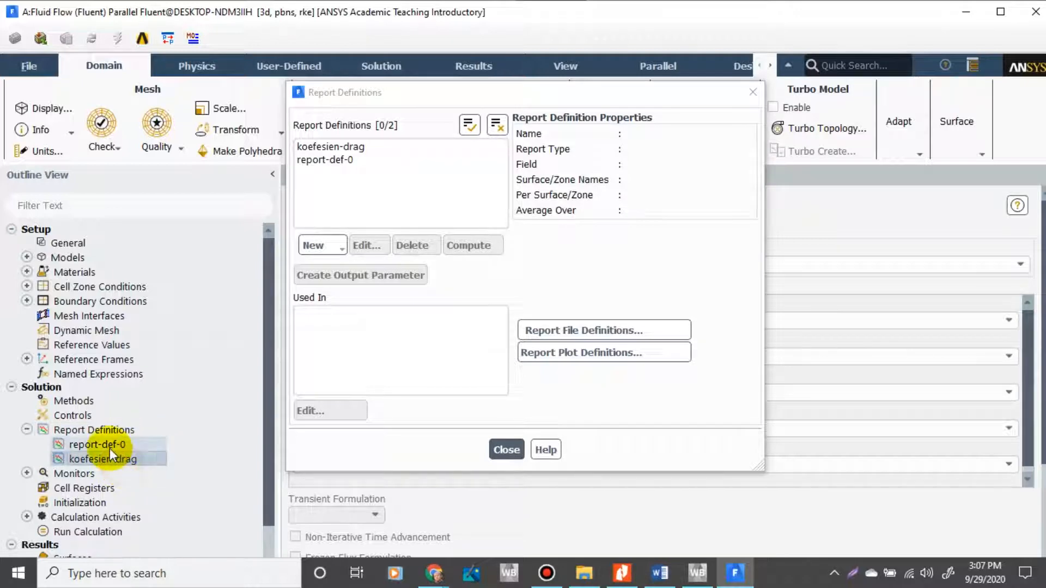
left_click(507, 450)
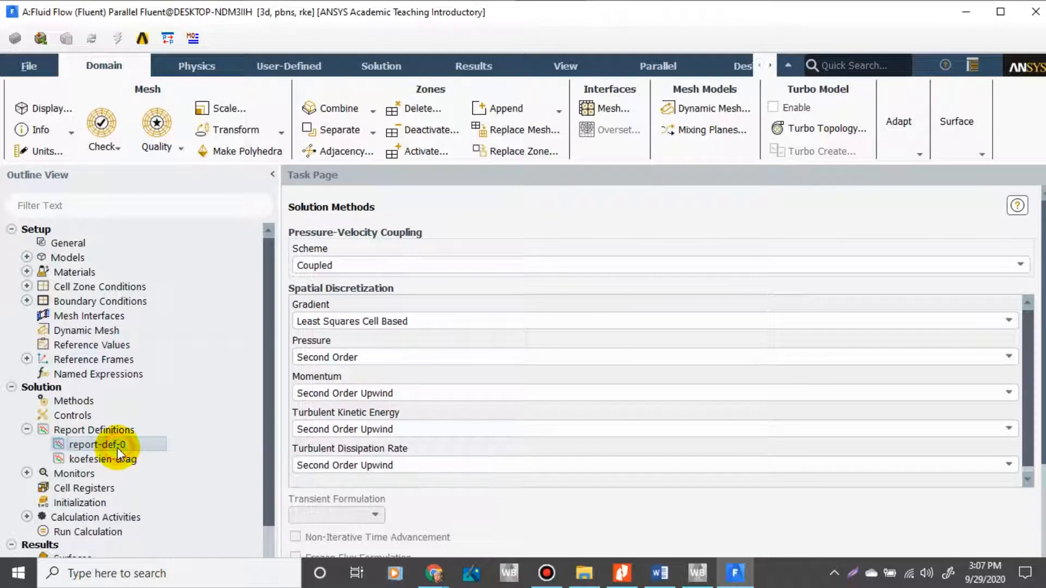
left_click(124, 446)
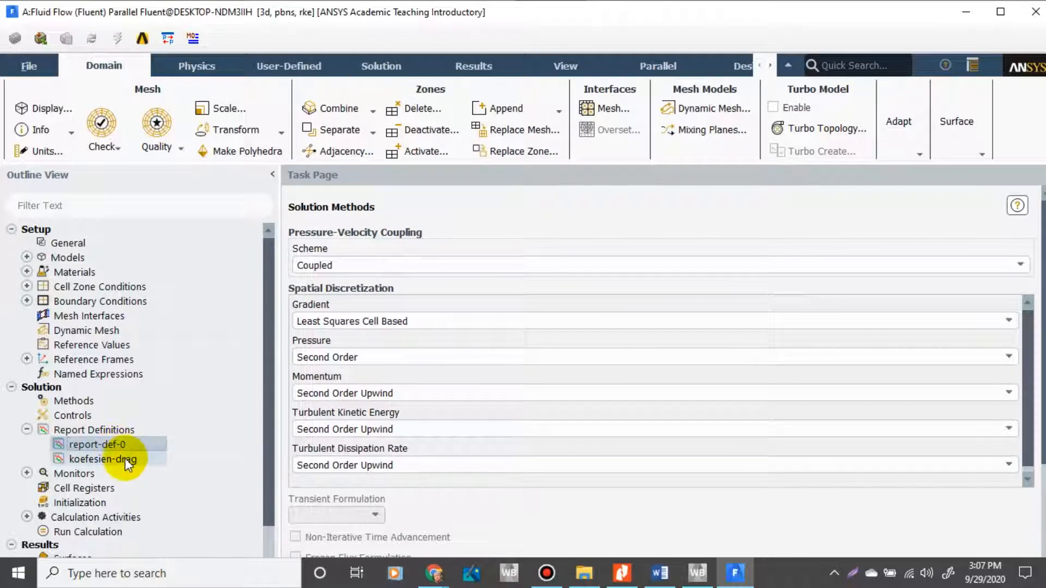
left_click(125, 458)
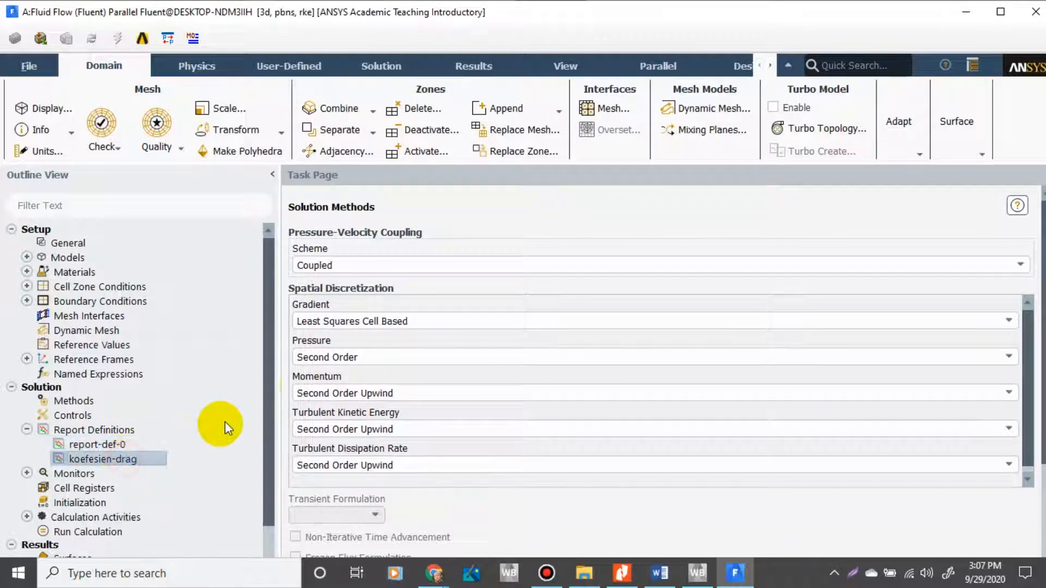
- Open the solution initialization and initialize the flow field with the Hybrid Initialization method
left_click_drag(267, 375, 201, 434)
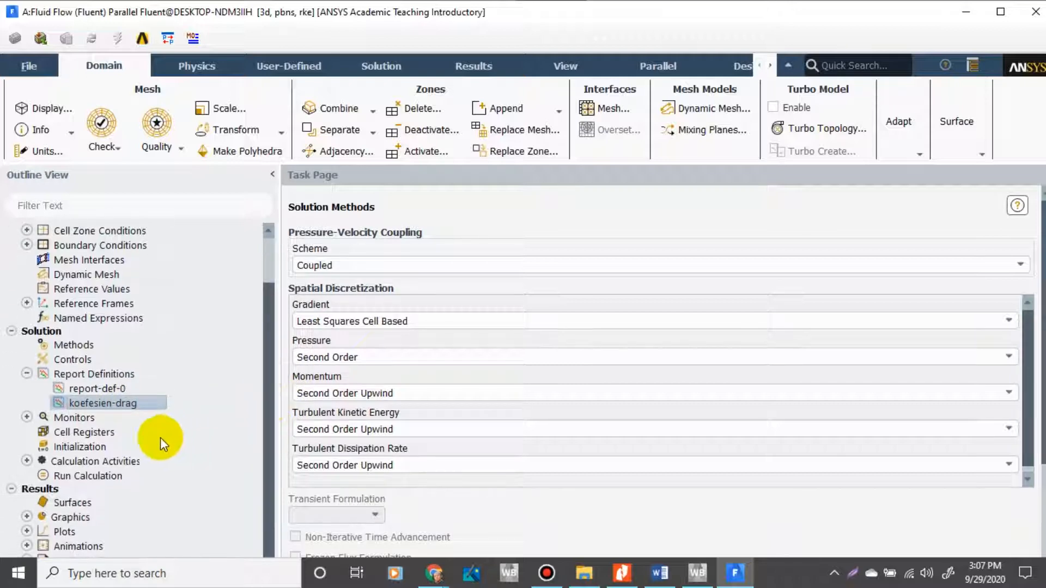
left_click(83, 450)
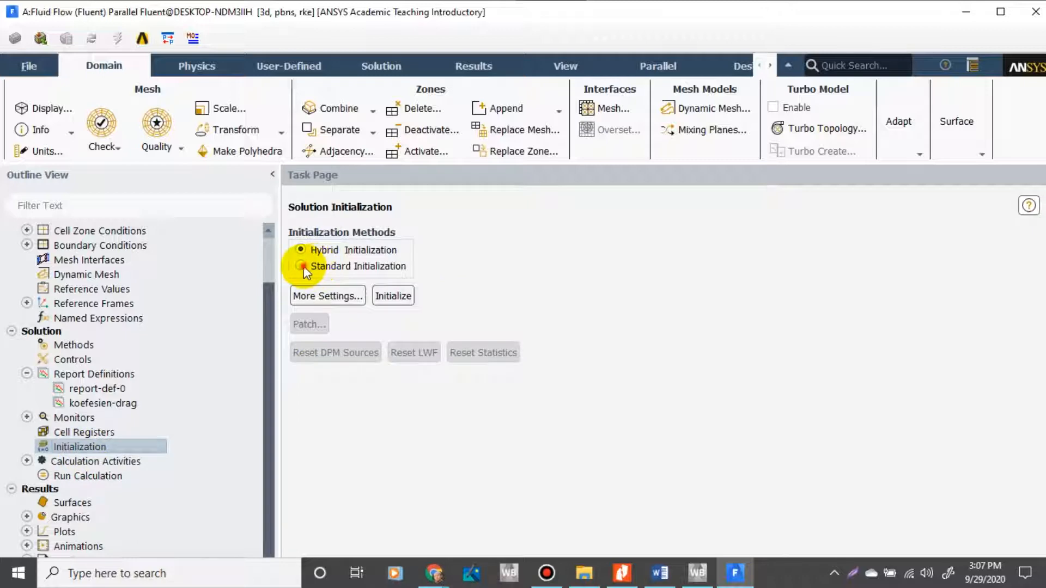
left_click(301, 266)
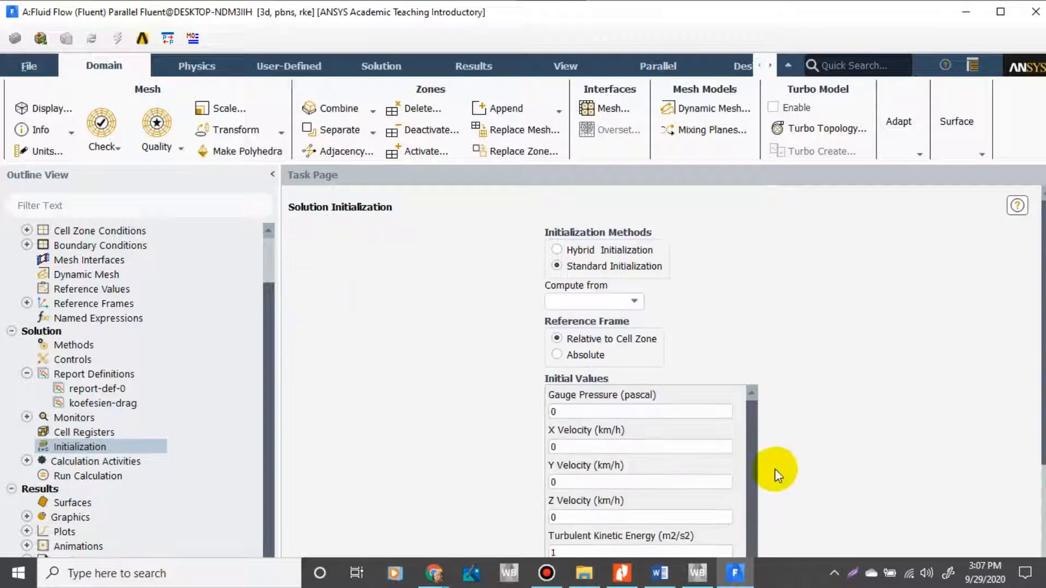
left_click(557, 250)
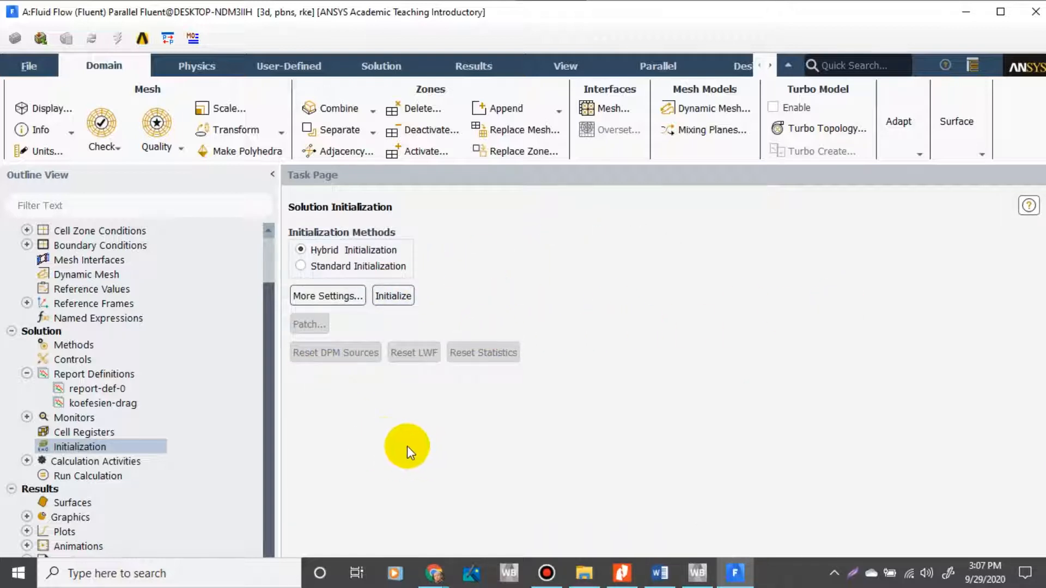
left_click(394, 297)
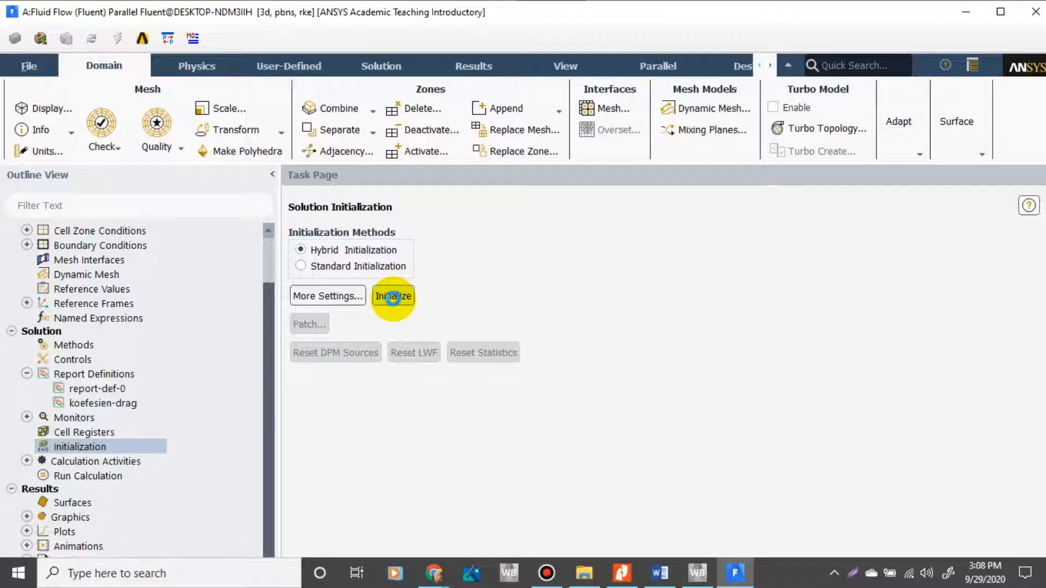
left_click(393, 297)
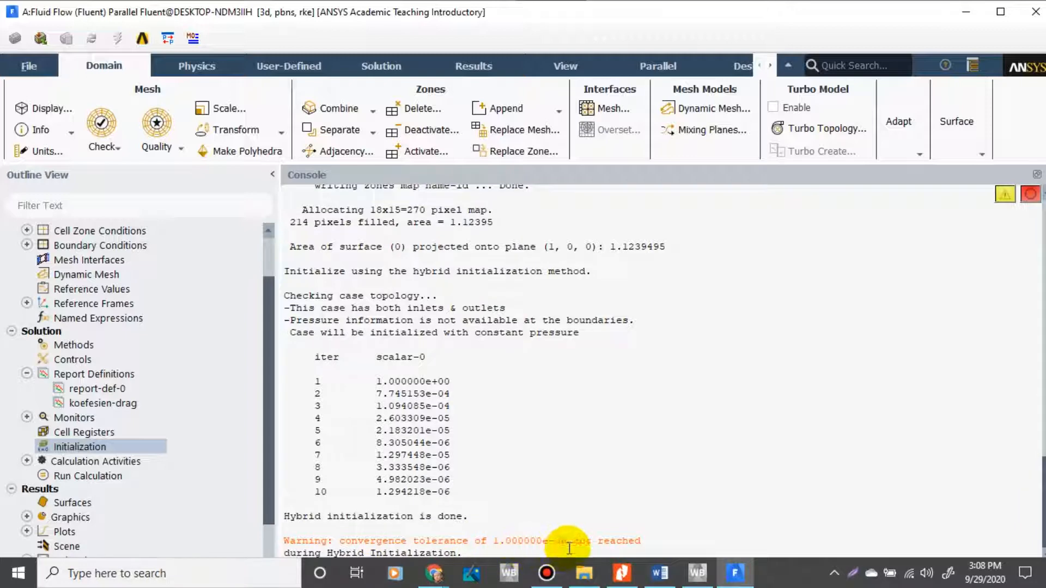
- Review the mesh import and hybrid initialization output in the console
left_click(1042, 410)
scroll(727, 441, "down", 7)
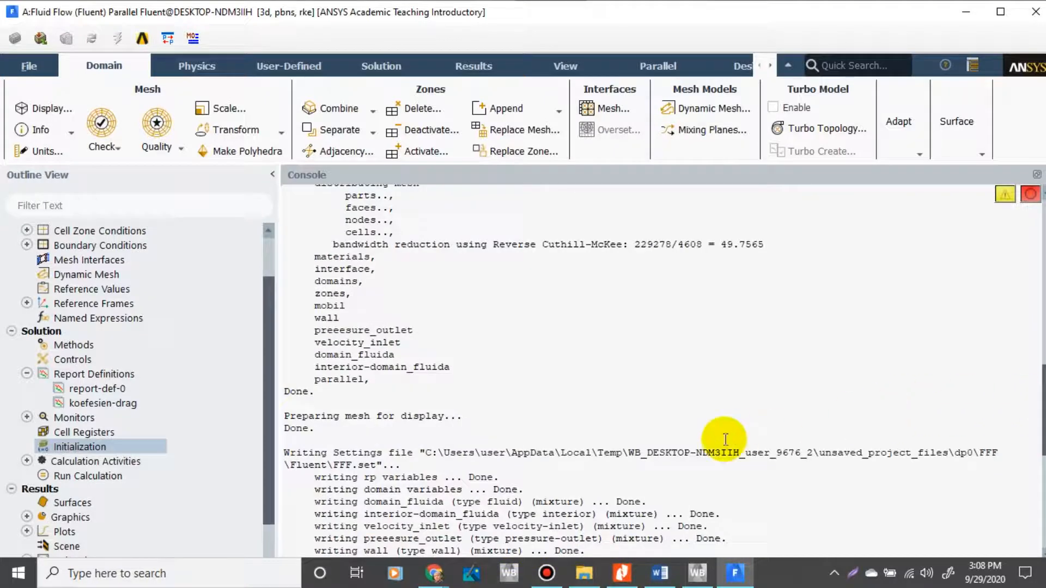
scroll(723, 445, "up", 20)
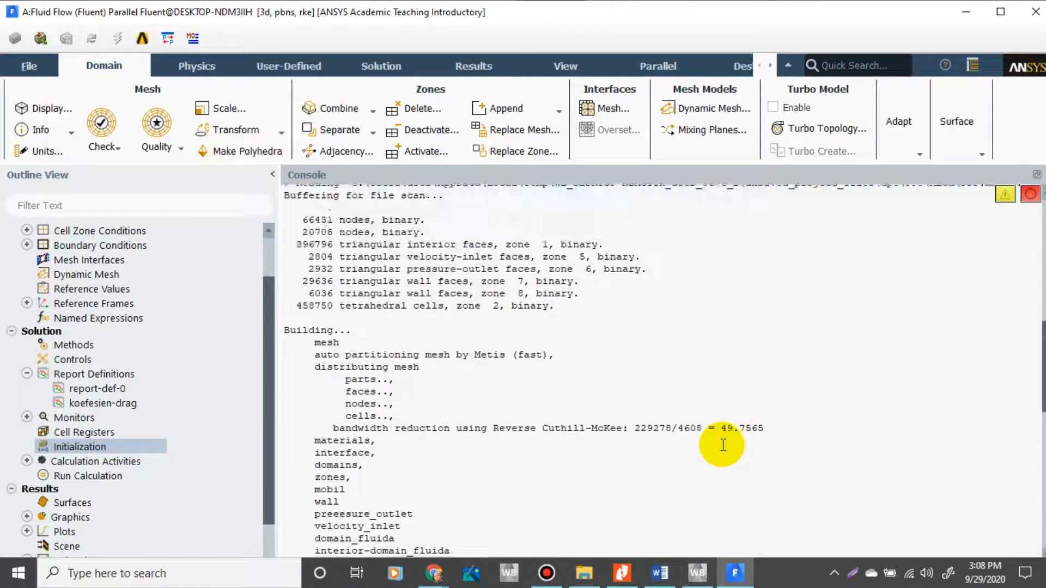
scroll(723, 445, "down", 13)
scroll(722, 445, "down", 13)
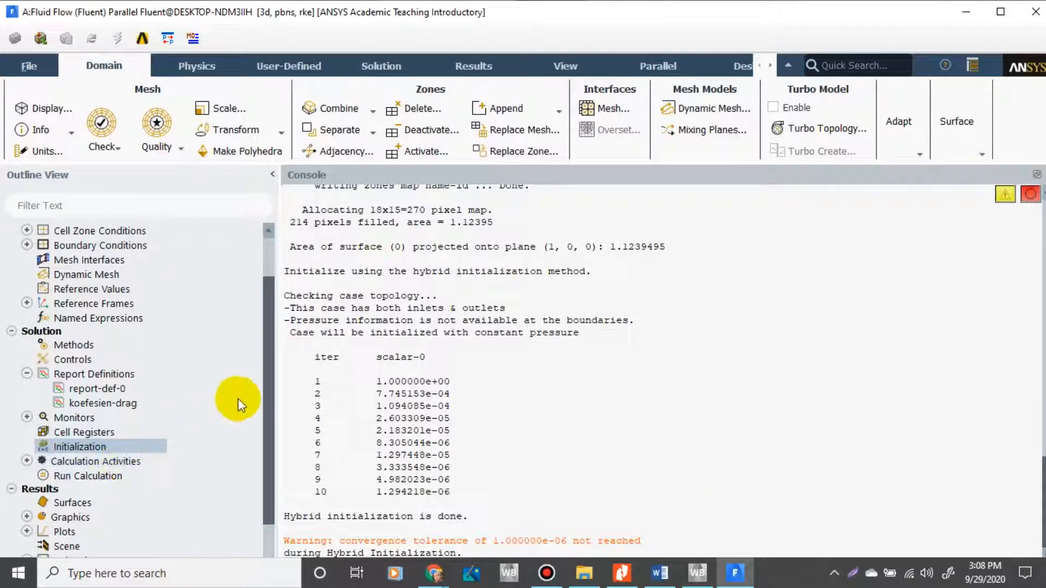
- Expand the calculation activities in the outline and inspect the Autosave settings, closing them without changes
scroll(266, 409, "down", 1)
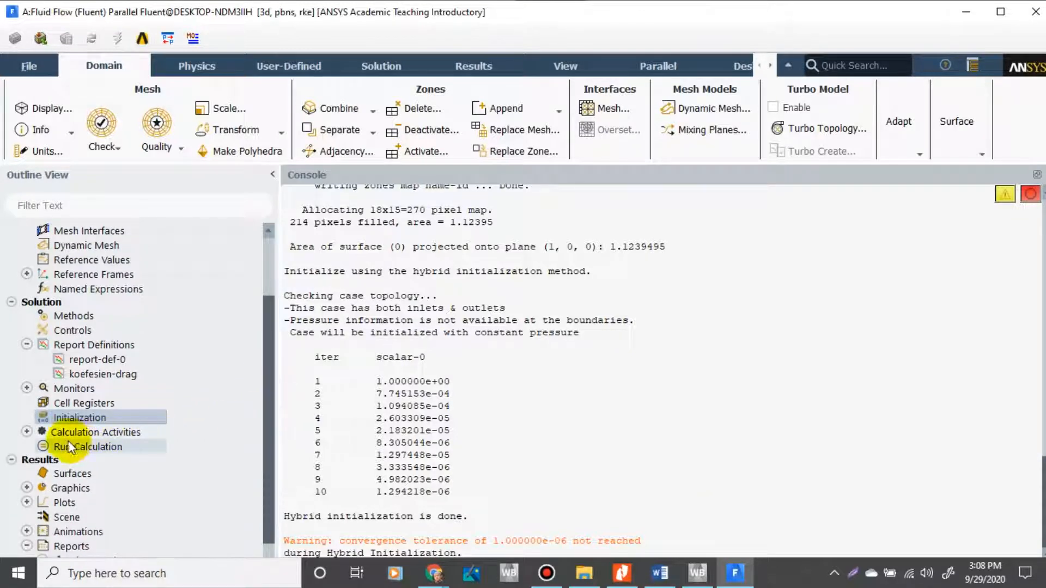
left_click(26, 432)
left_click(26, 432)
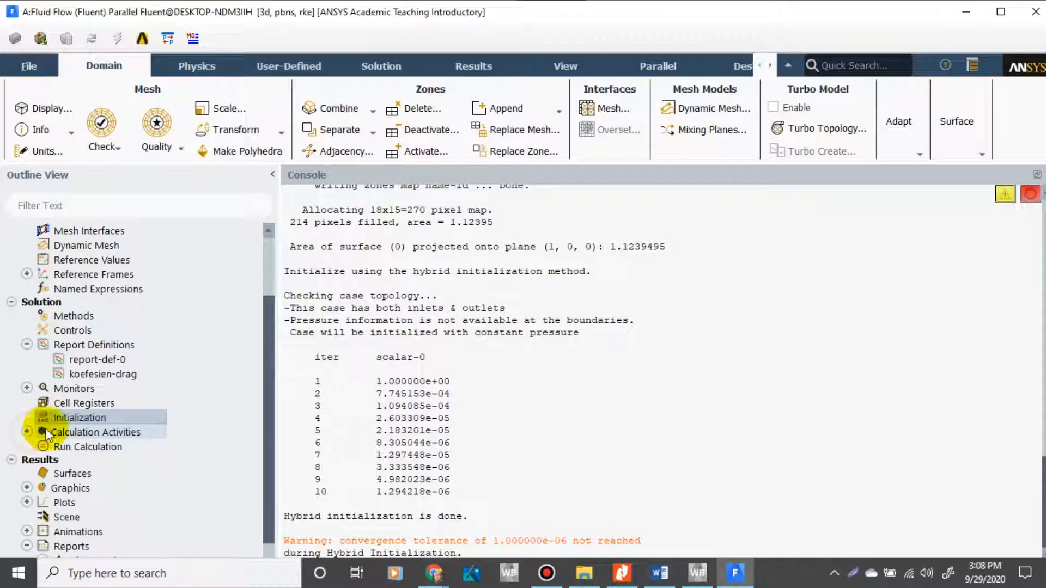
left_click(74, 430)
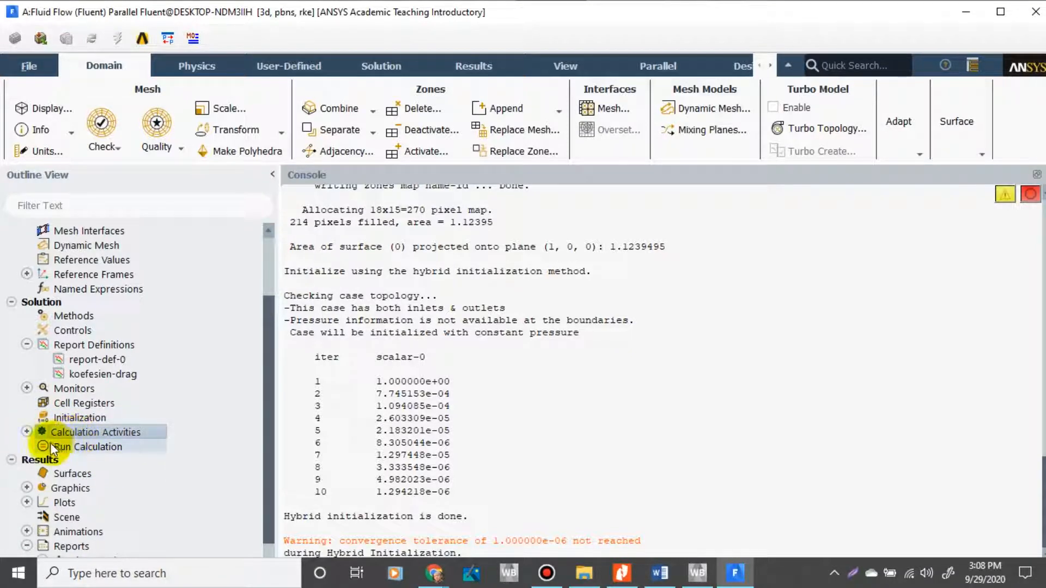
left_click(26, 432)
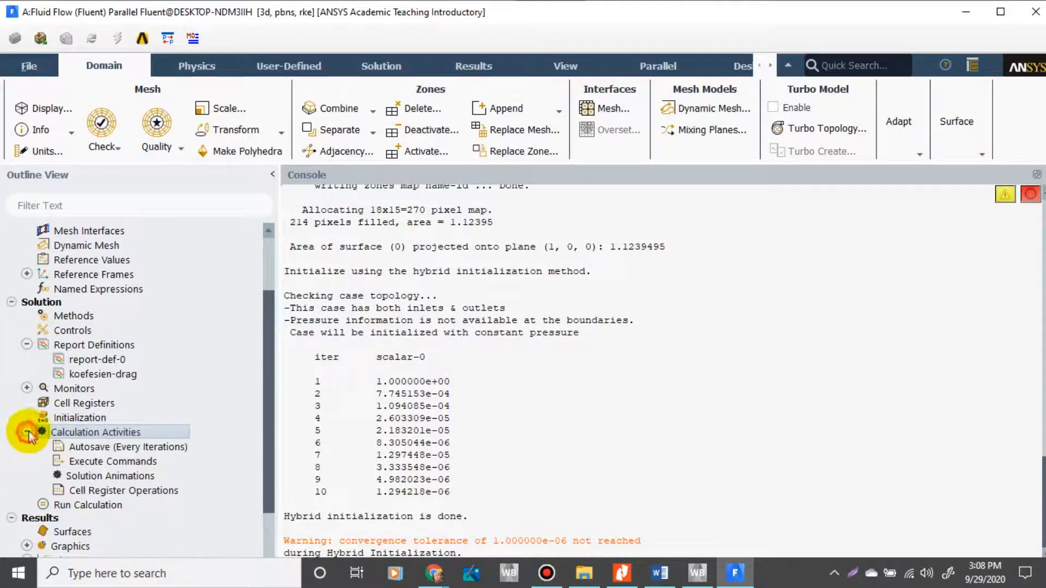
double_click(81, 446)
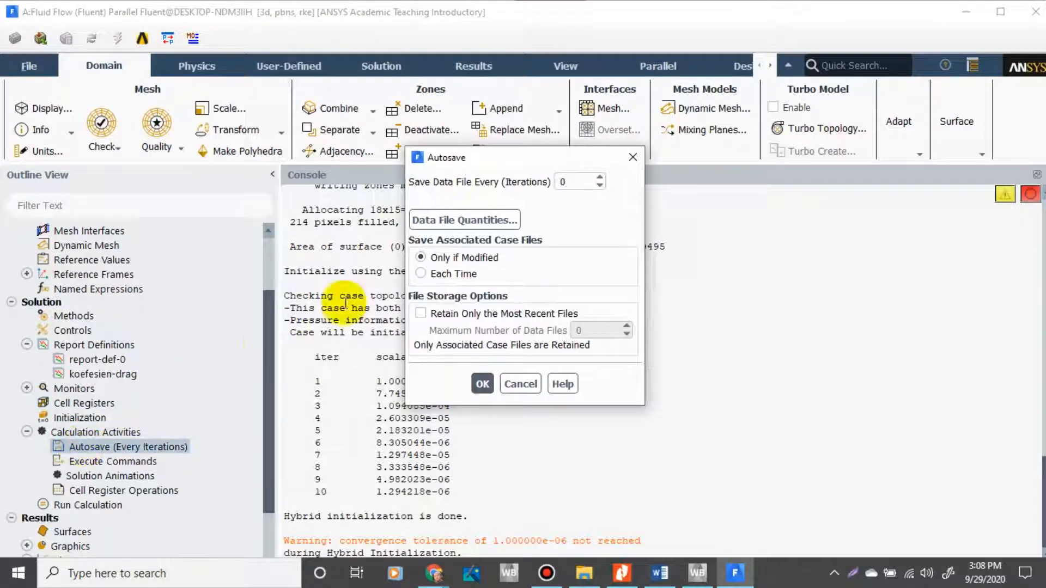
left_click(622, 162)
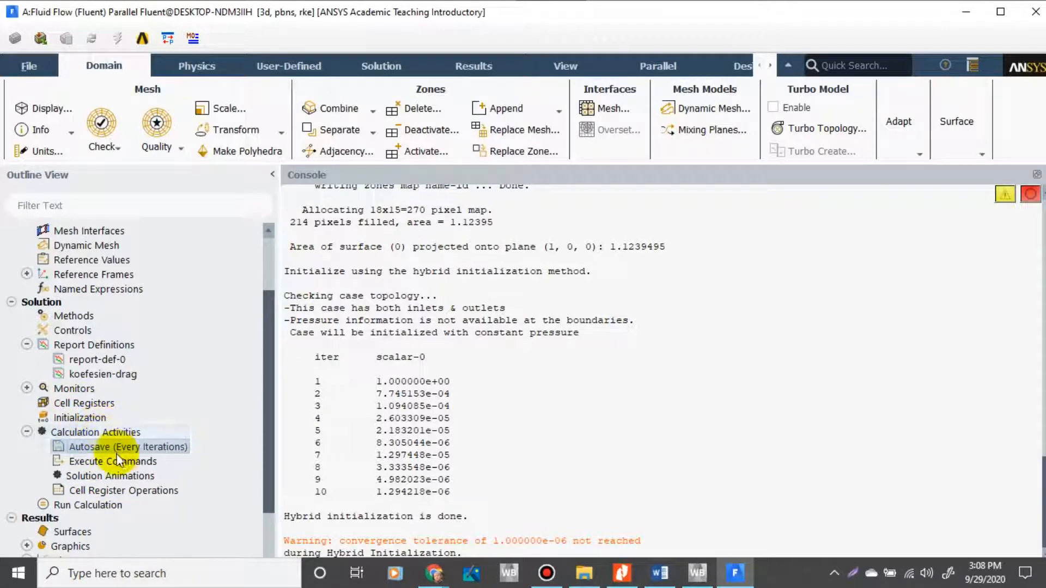
- Open the run calculation settings, run Check Case, review its recommendations, and close the check
left_click(97, 507)
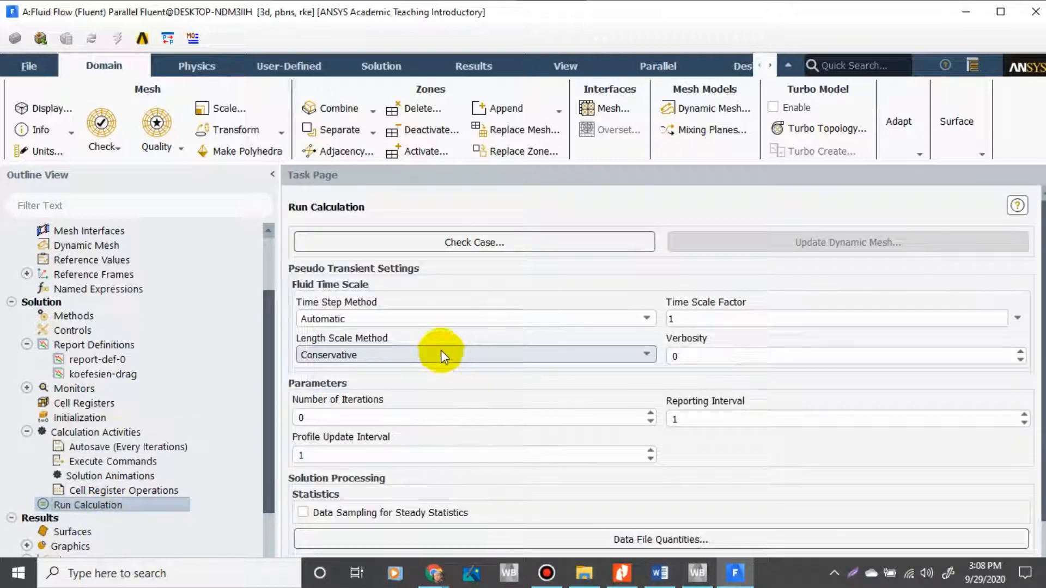
left_click(443, 243)
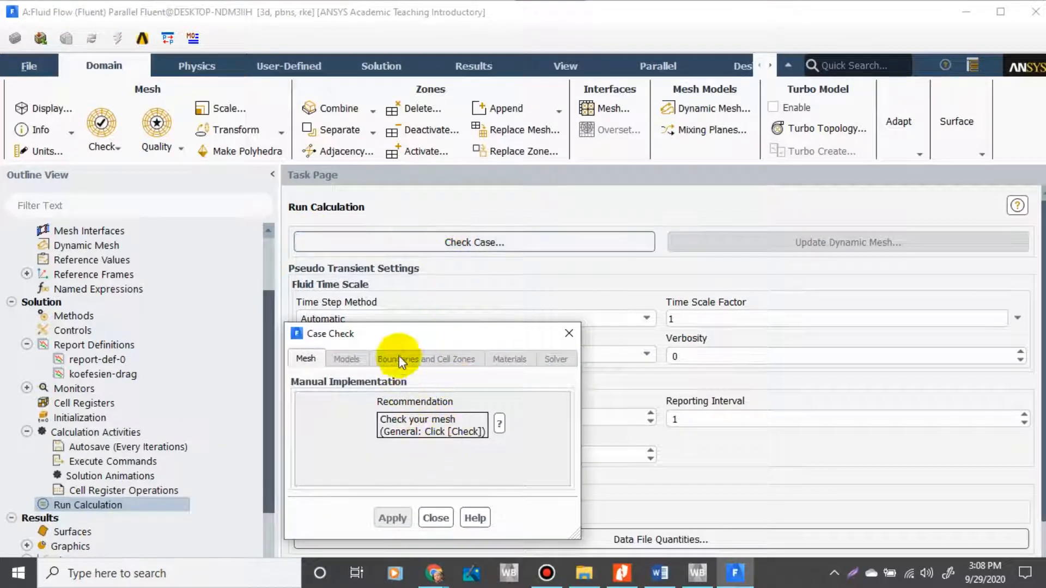
left_click_drag(403, 341, 502, 242)
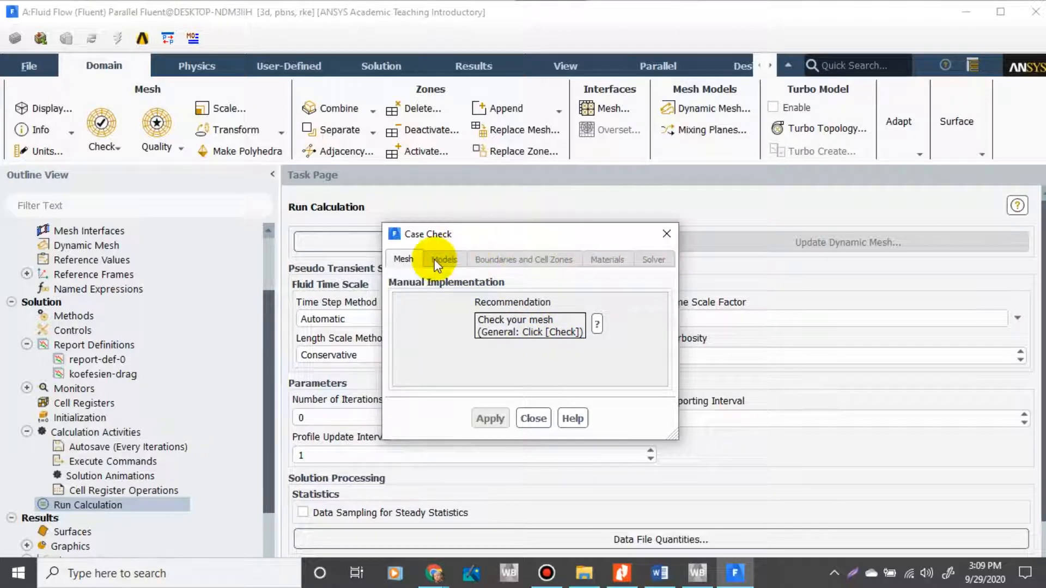
left_click(601, 261)
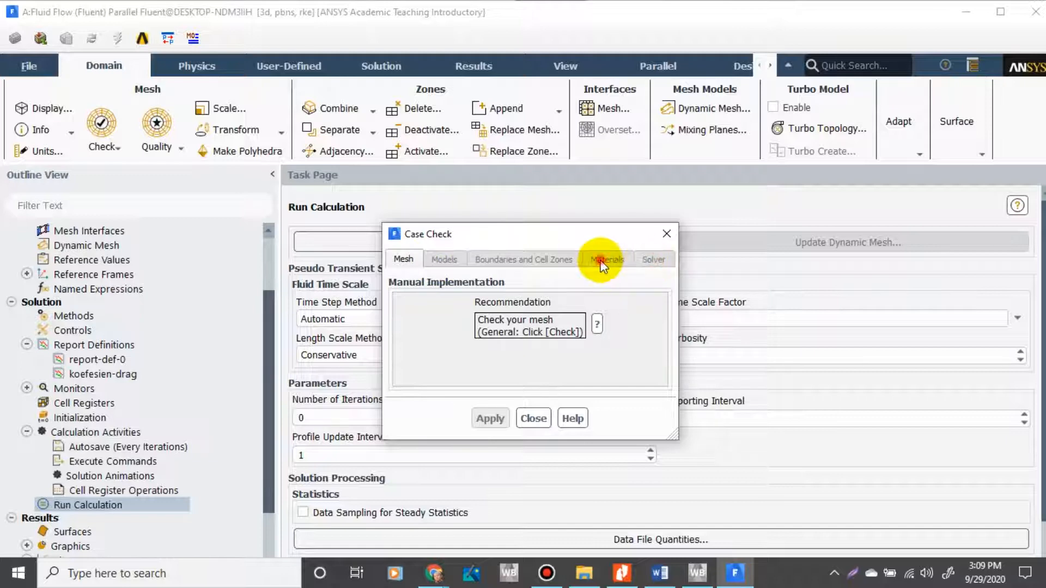
left_click(445, 259)
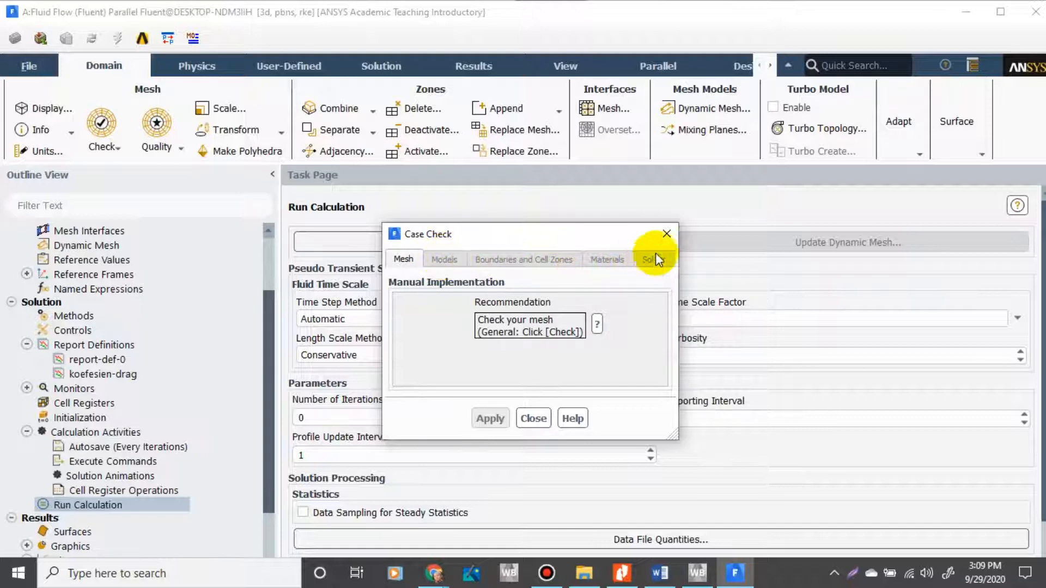
left_click(666, 233)
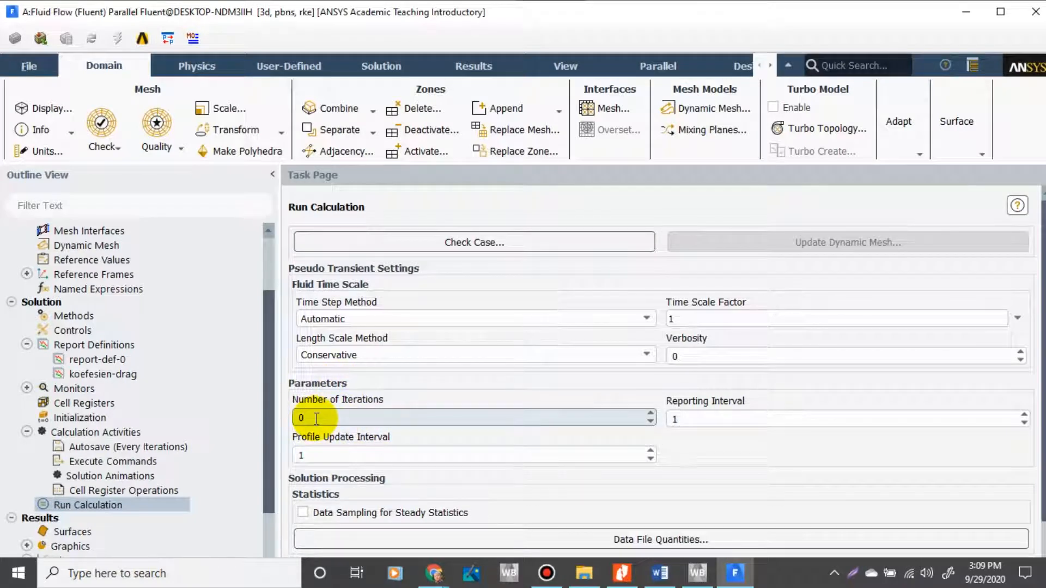
- Set the number of iterations to 100 in the run calculation settings
double_click(345, 416)
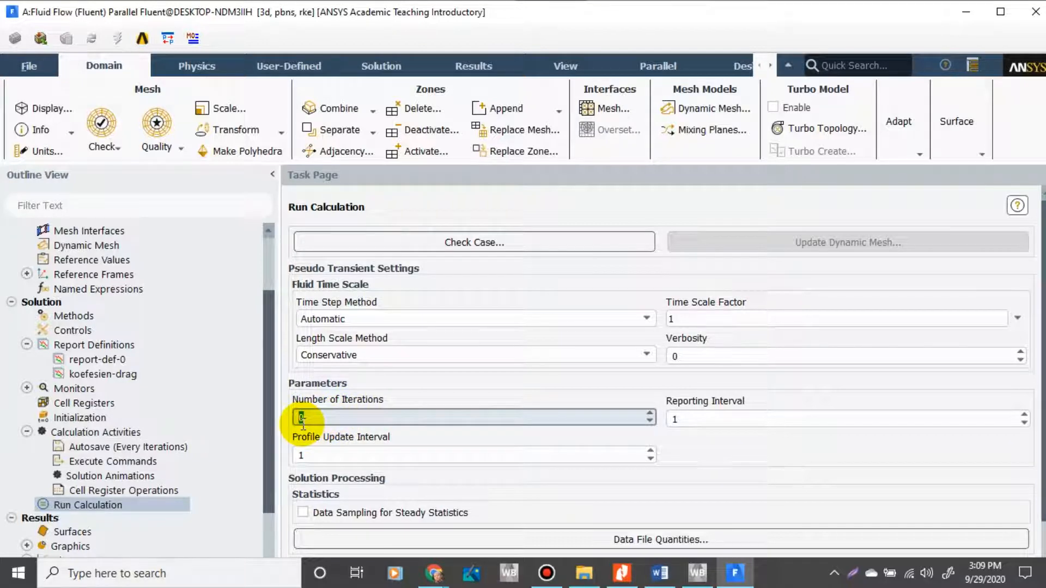
type("100")
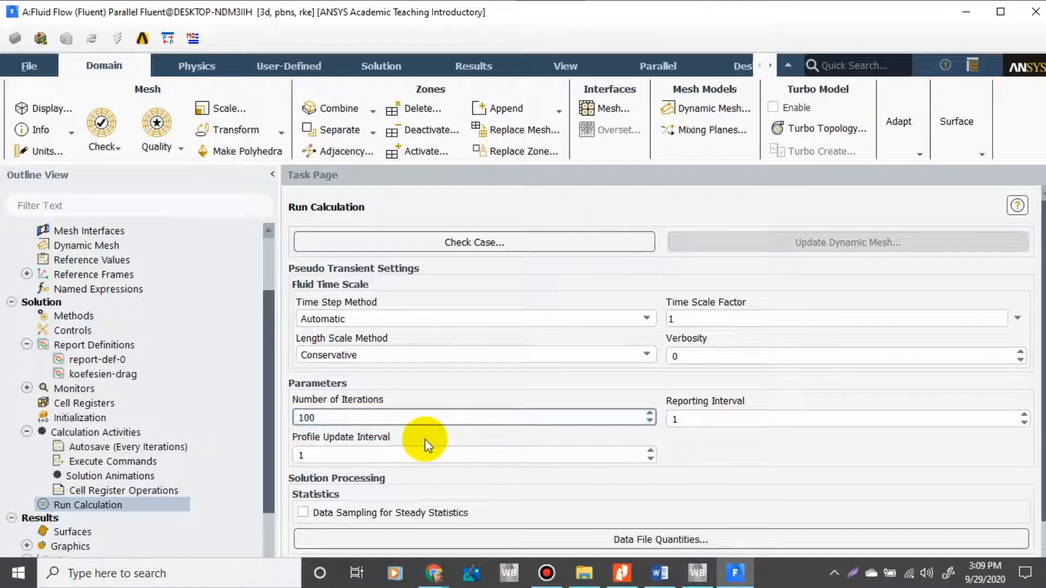
scroll(425, 440, "down", 1)
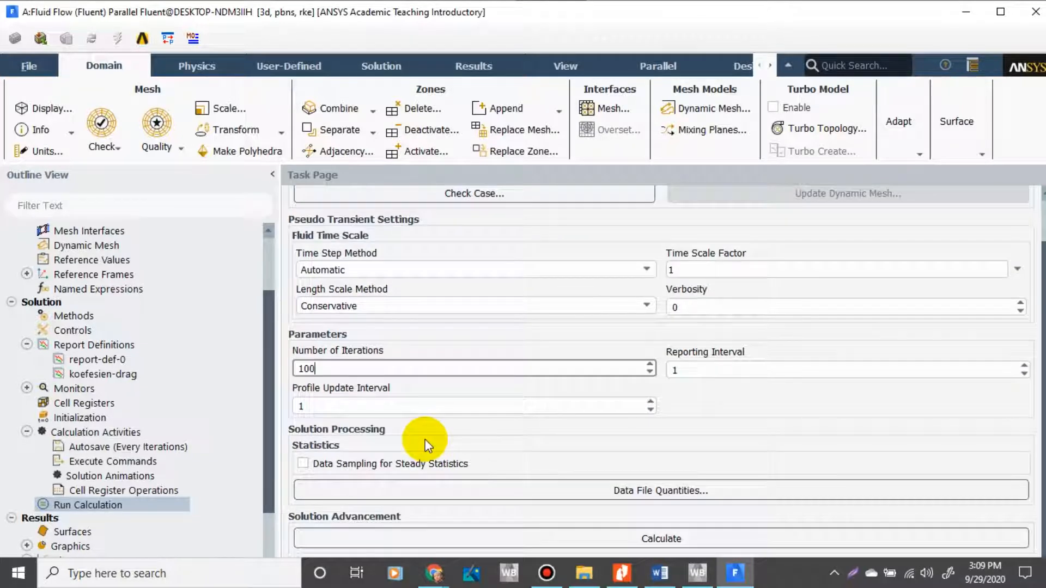
scroll(425, 439, "up", 1)
scroll(425, 439, "down", 1)
scroll(424, 439, "up", 1)
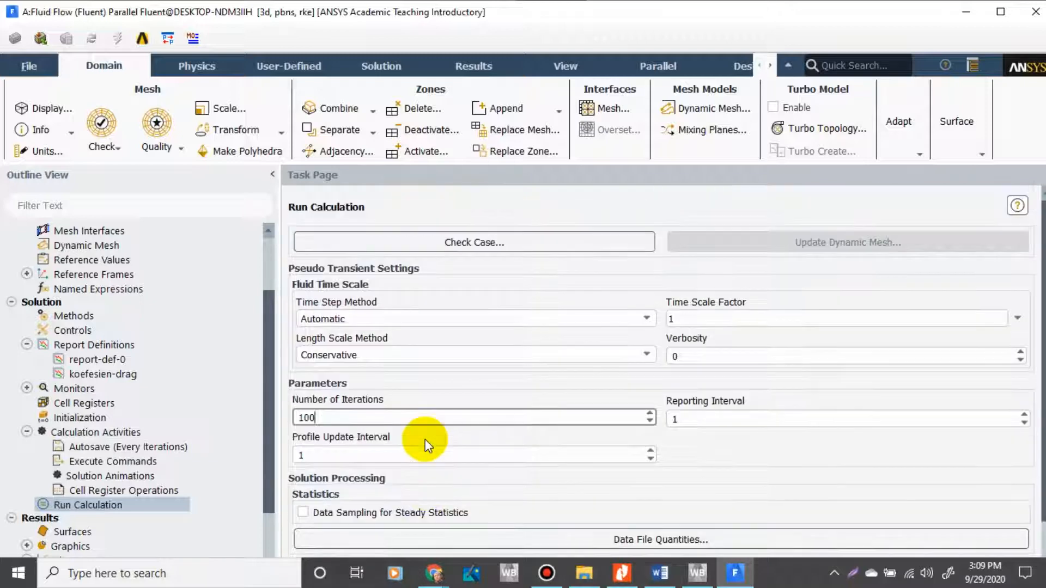
scroll(425, 439, "down", 1)
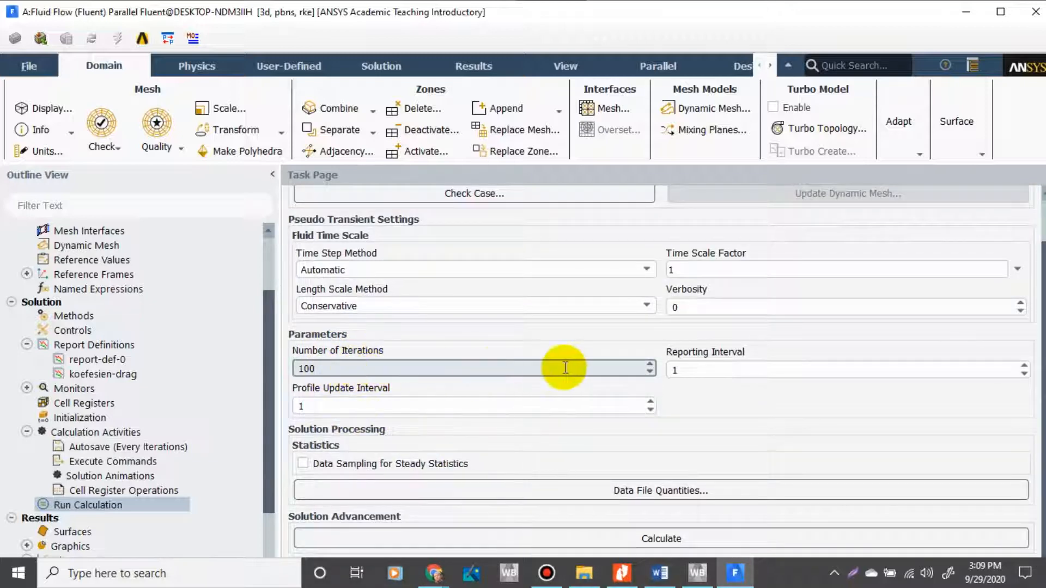
- Set the number of iterations to 4, run the calculation, and acknowledge its completion
key("BackSpace")
key("BackSpace")
key("BackSpace")
type("4")
scroll(865, 295, "up", 1)
scroll(864, 294, "down", 1)
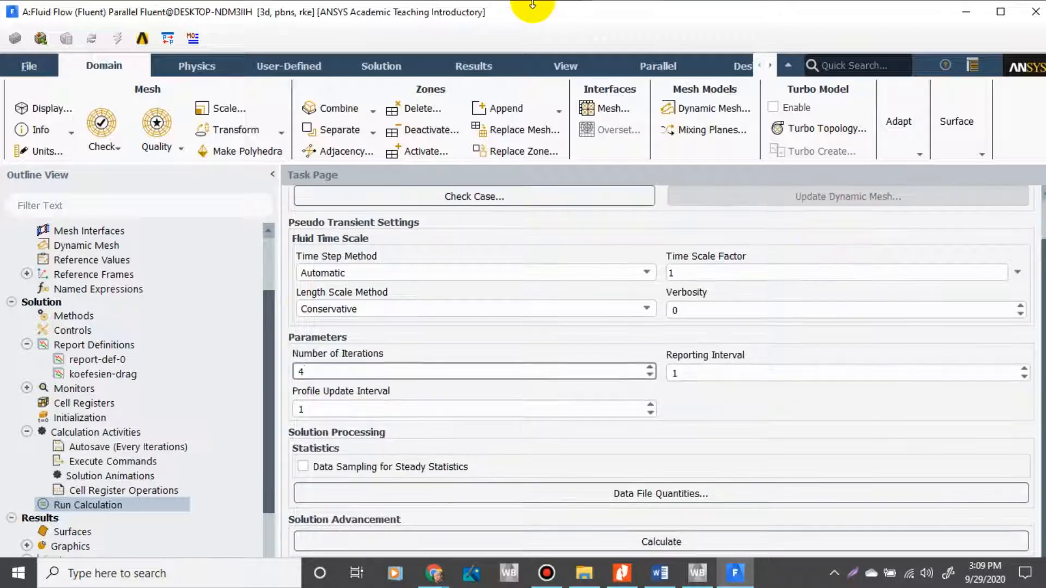
mouse_move(540, 6)
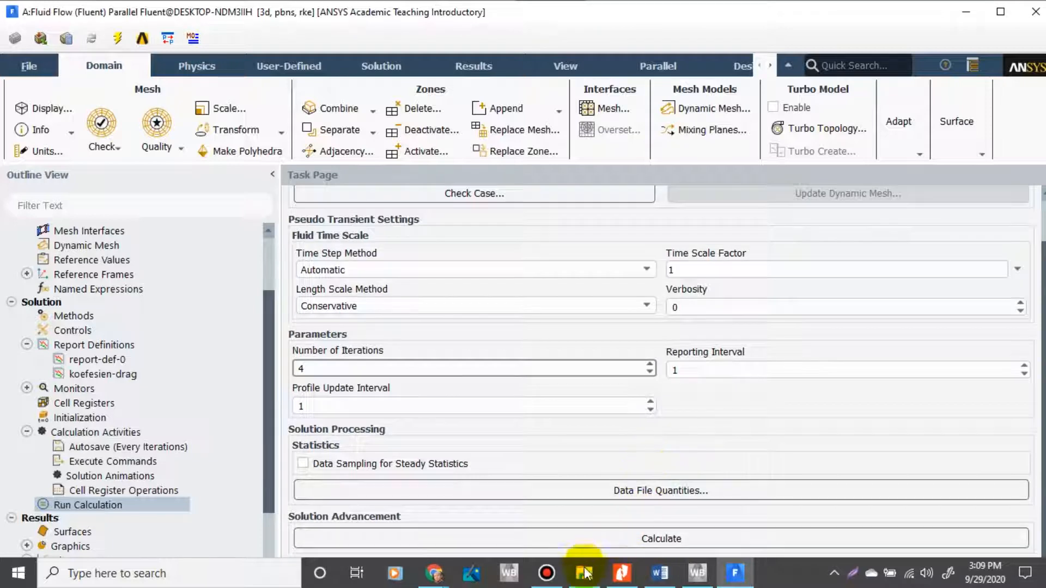
left_click(654, 541)
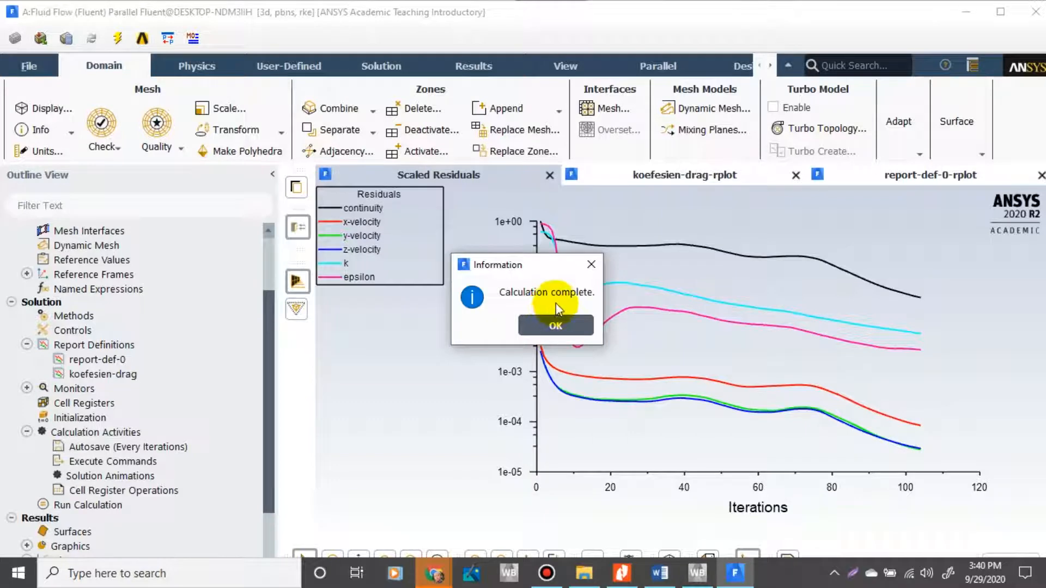
left_click(555, 326)
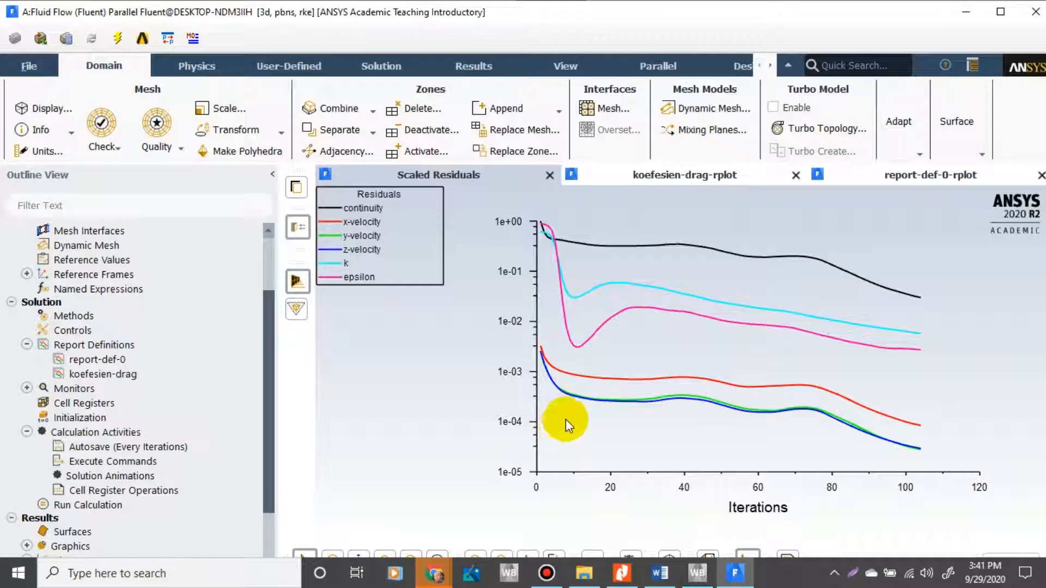
- Examine the koefesien-drag plot with the window maximized, and check the number of iterations in the run settings
left_click(665, 178)
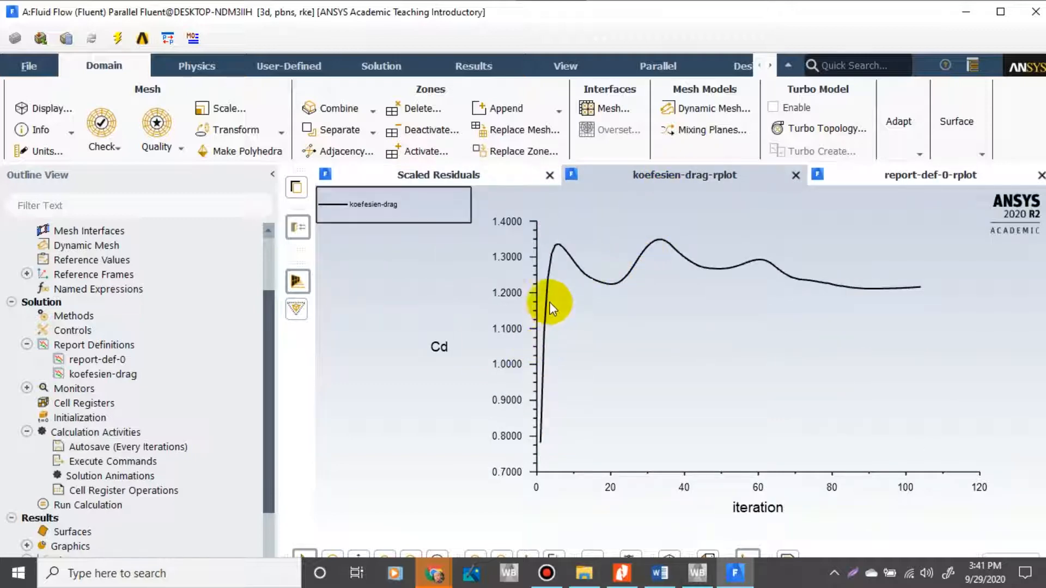
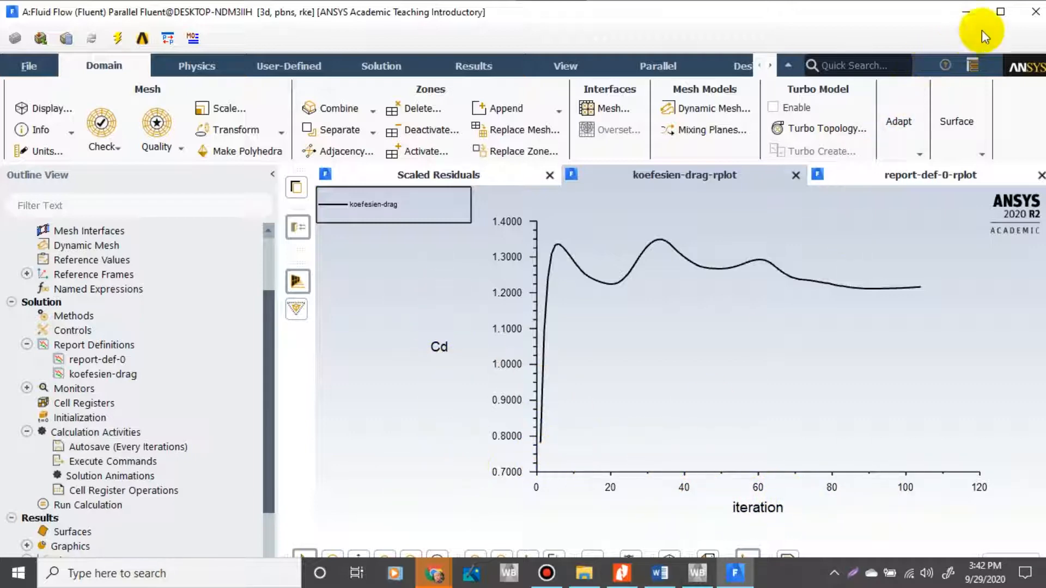
left_click(999, 12)
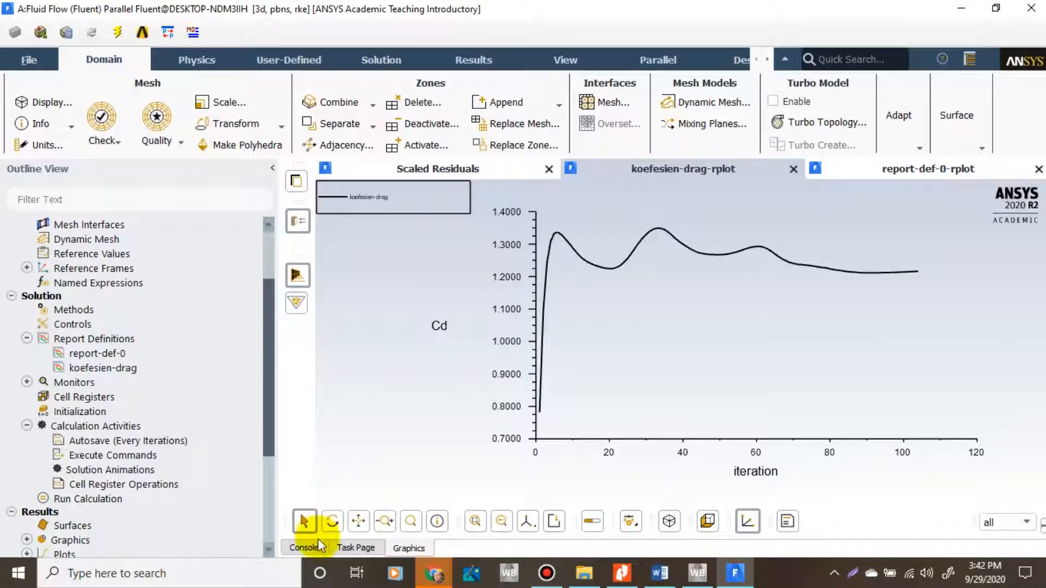
left_click(303, 548)
left_click(355, 548)
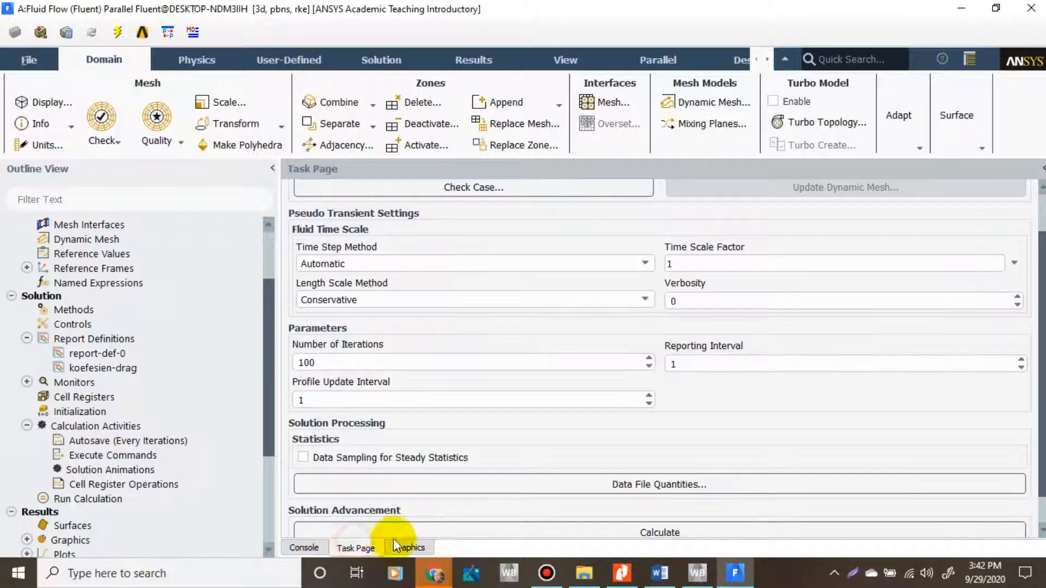
left_click(333, 363)
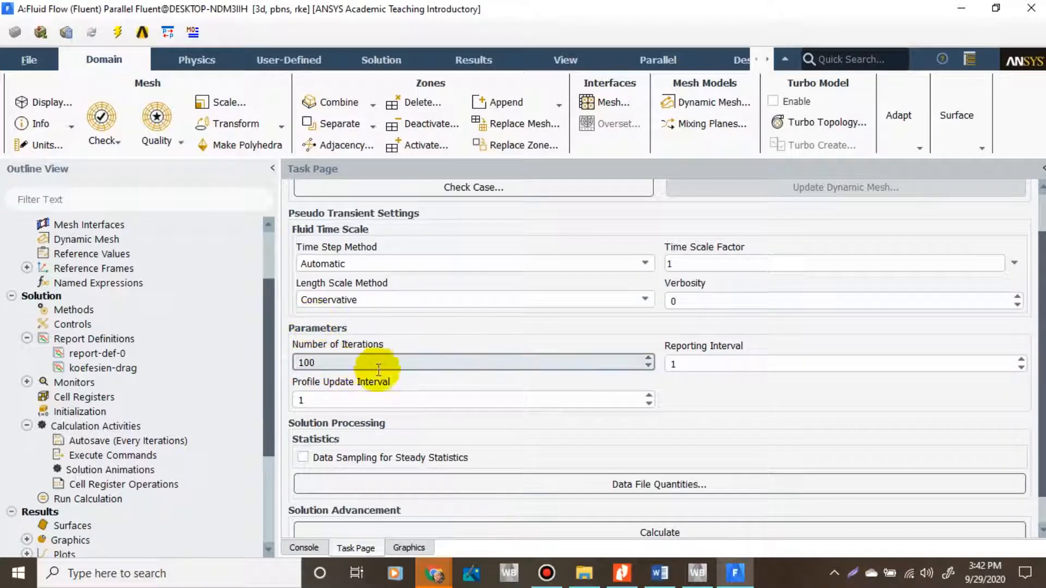
- Recheck the problem in the Word document GAYA DRAG, return to Fluent, and compare the drag coefficient and drag force plots
left_click(732, 571)
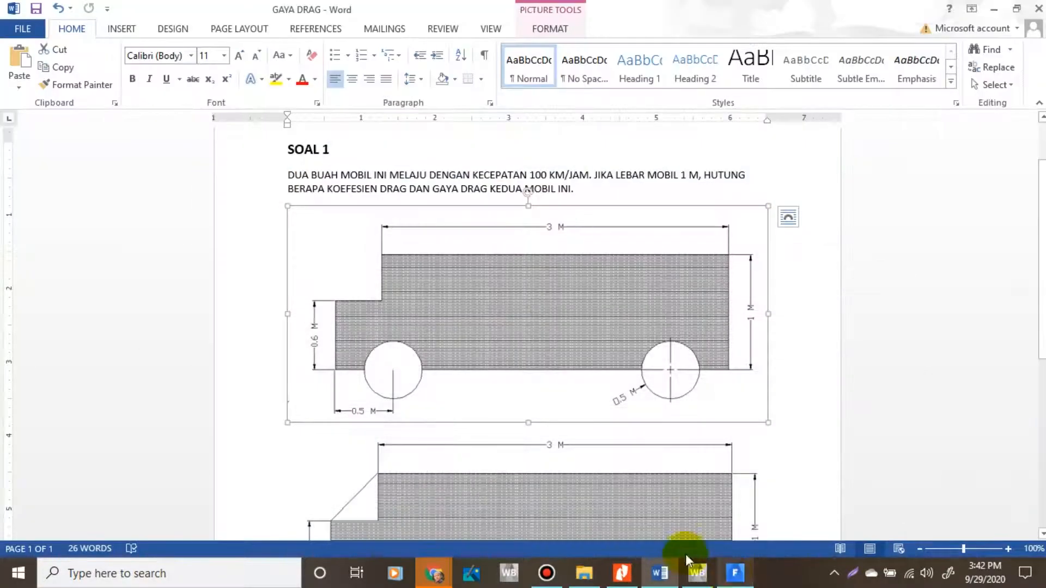
left_click(735, 573)
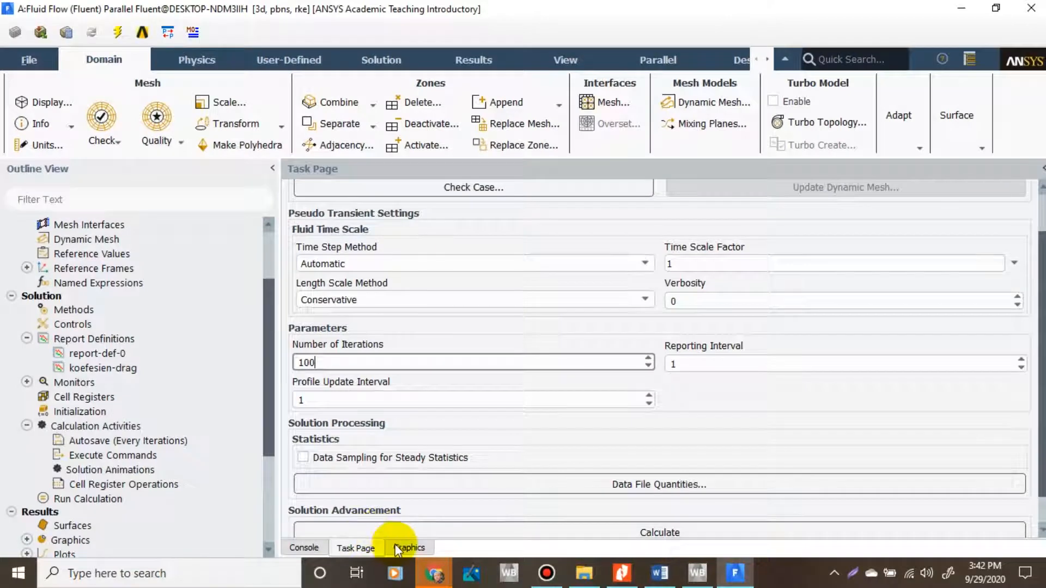
left_click(403, 549)
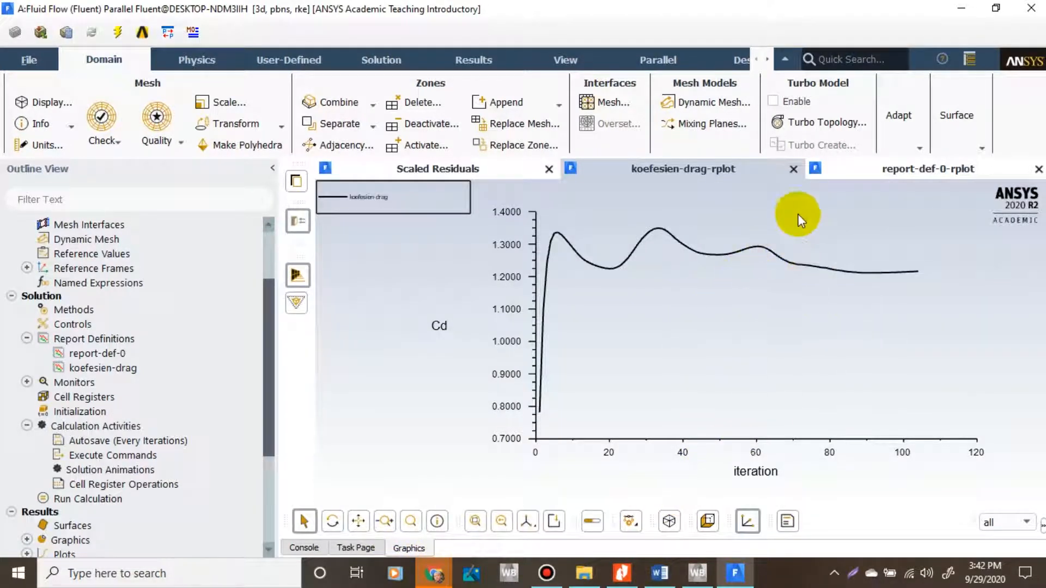
left_click(861, 172)
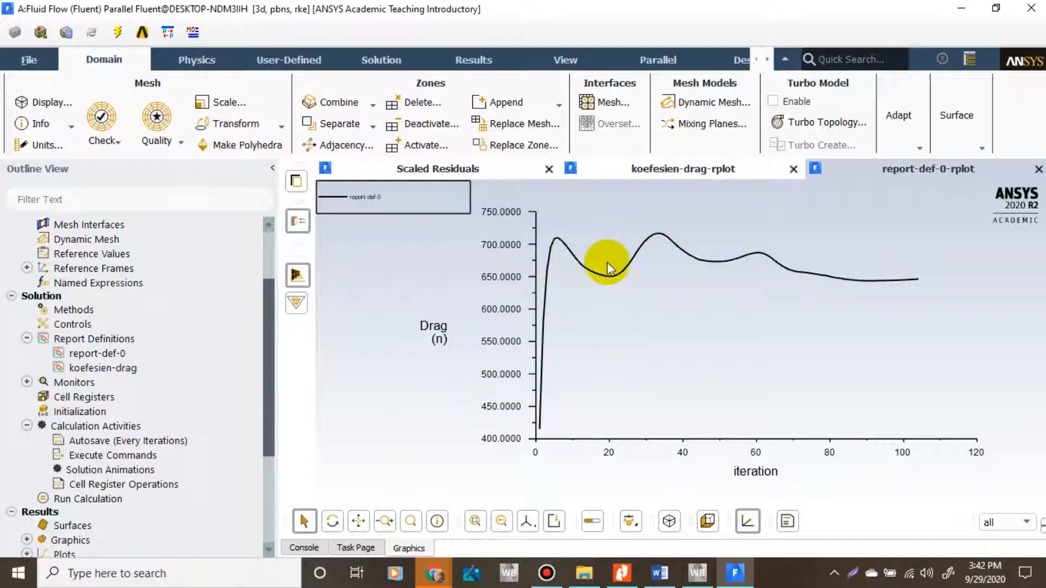
left_click(727, 182)
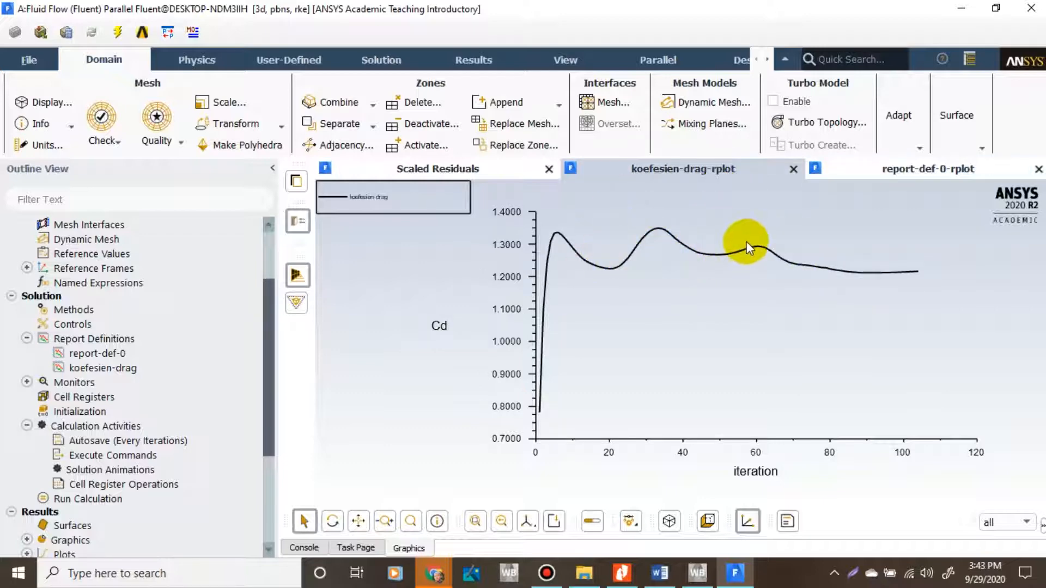
left_click(878, 184)
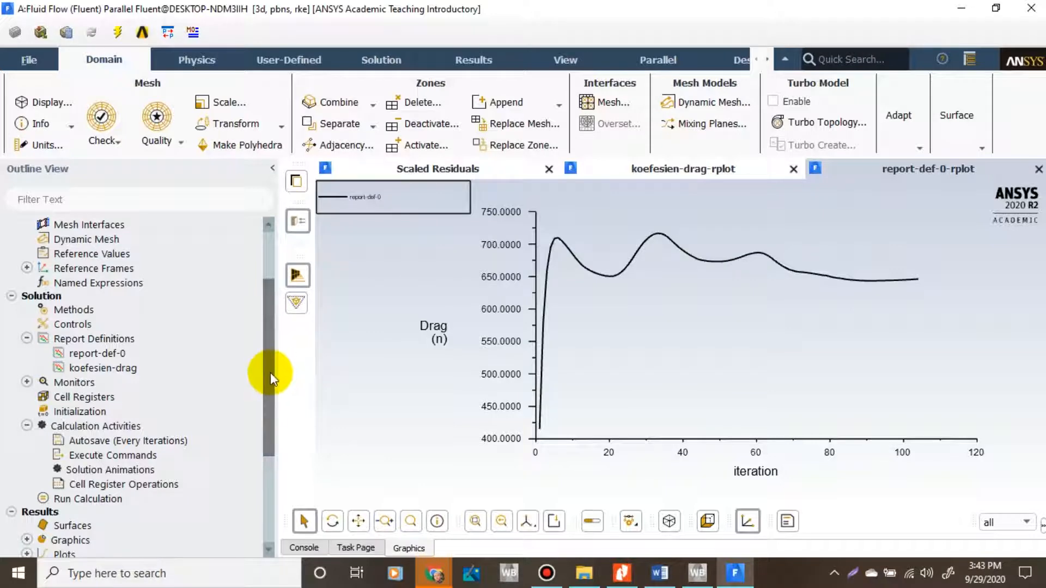
- Print the force report for the mobil wall zone along the X direction, then close the Force Reports dialog
left_click_drag(270, 372, 277, 478)
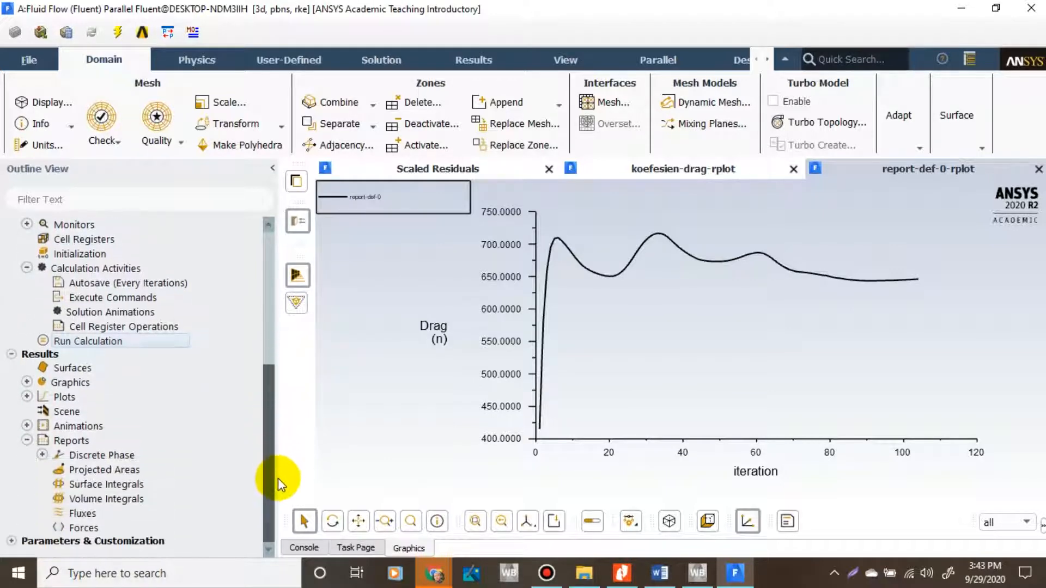
double_click(63, 441)
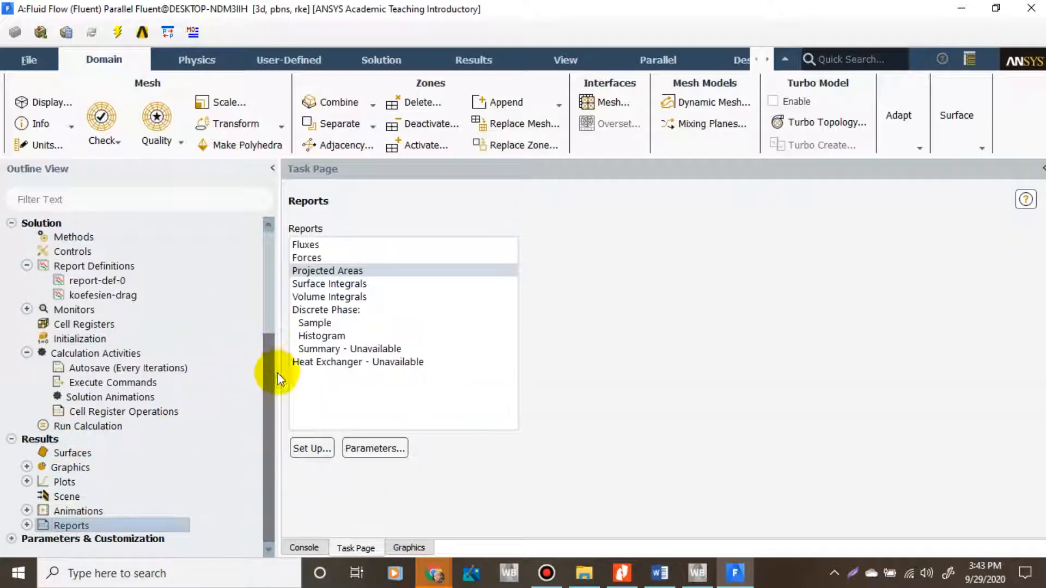
double_click(306, 257)
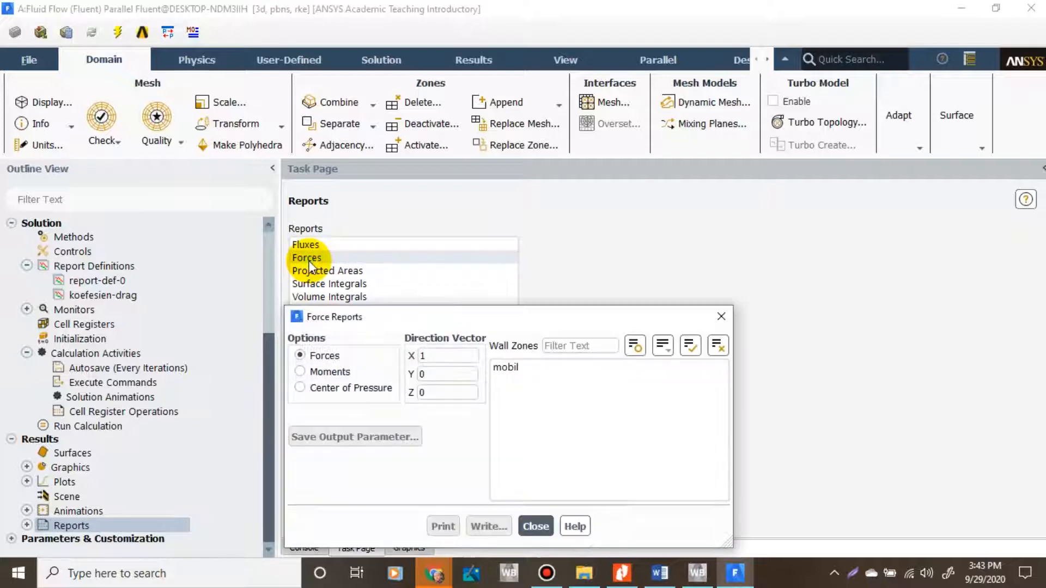
left_click_drag(437, 316, 614, 204)
left_click(681, 256)
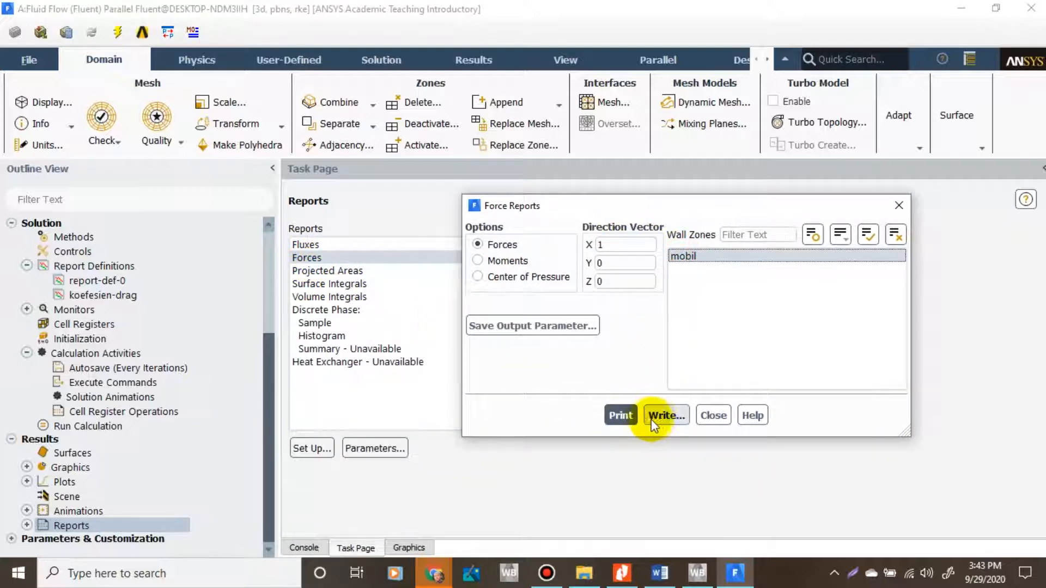
left_click(621, 415)
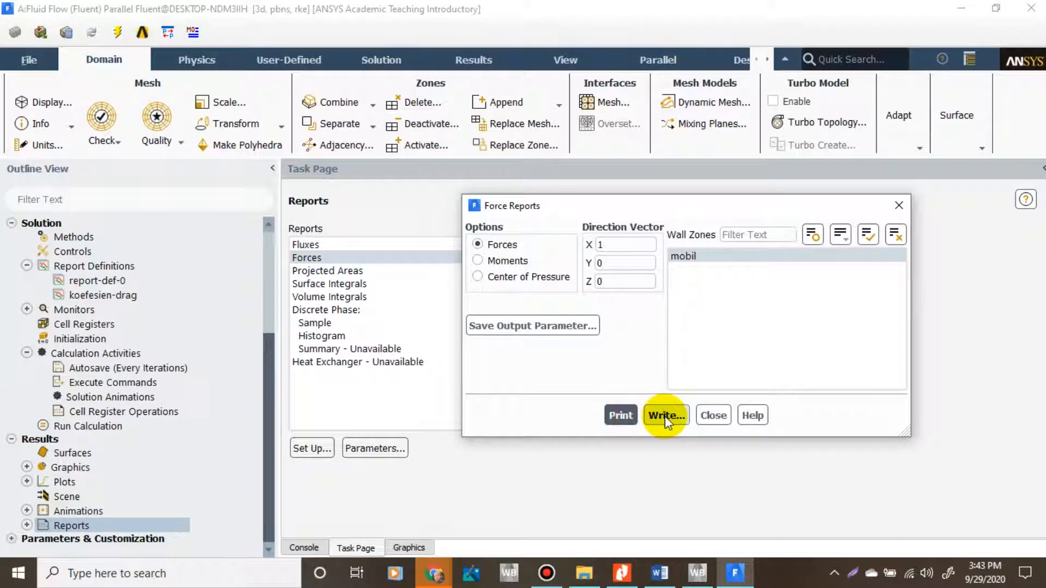
left_click(659, 416)
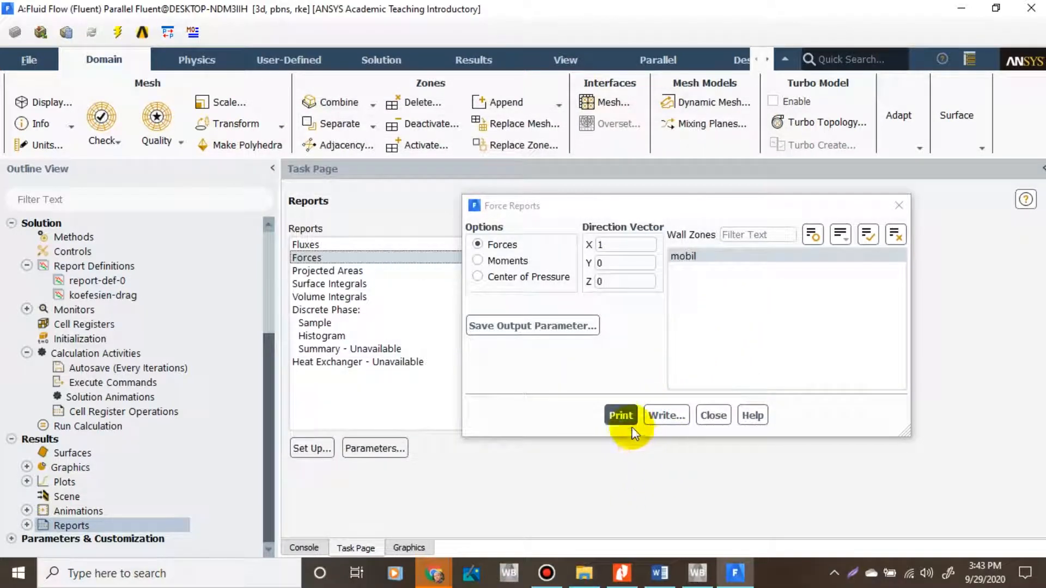
left_click(621, 416)
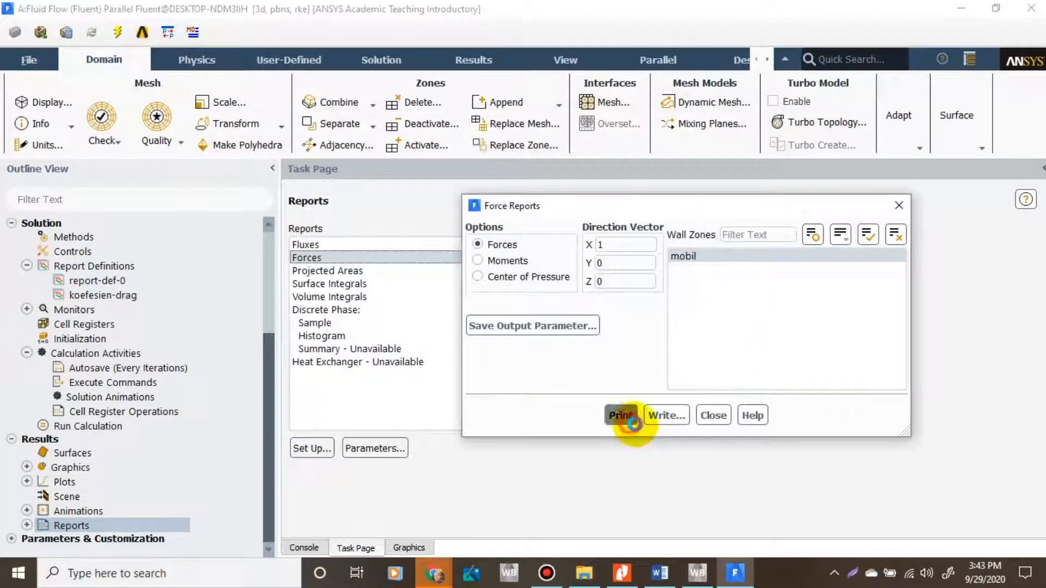
left_click(713, 415)
- Read the pressure, viscous and total forces and coefficients of mobil in the console's force report
left_click(1041, 170)
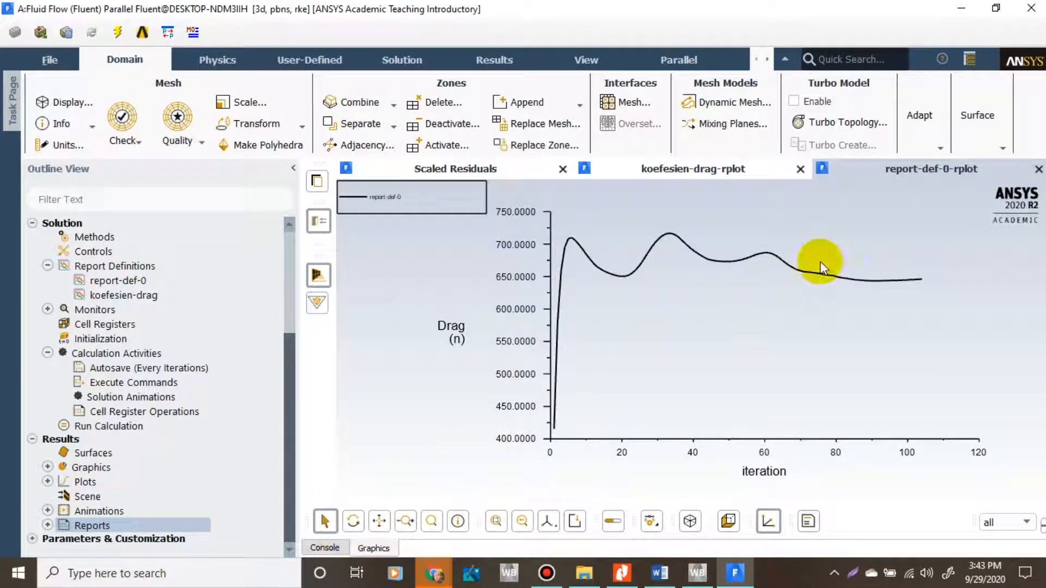
left_click(327, 547)
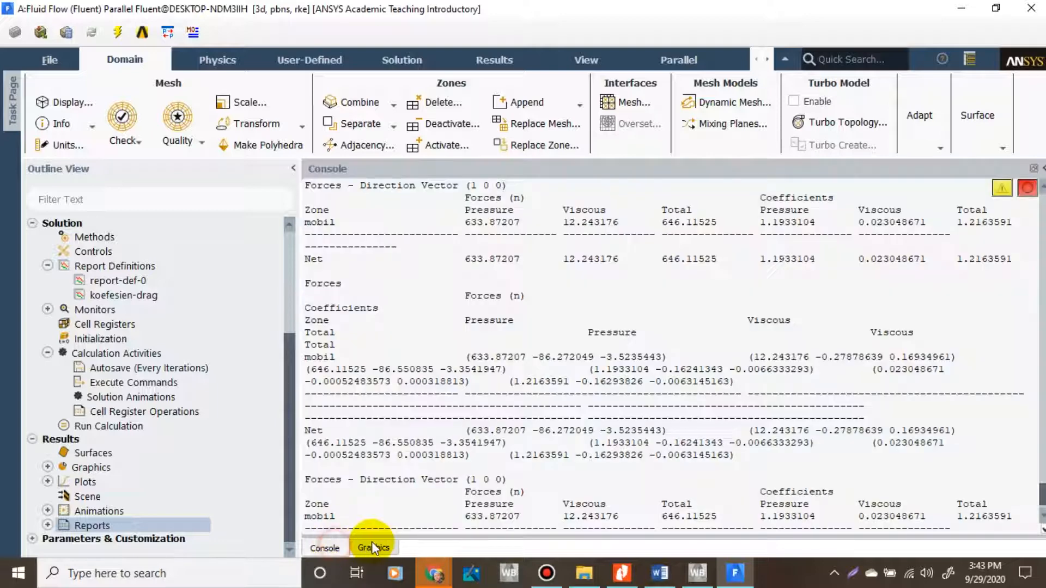
scroll(393, 502, "down", 1)
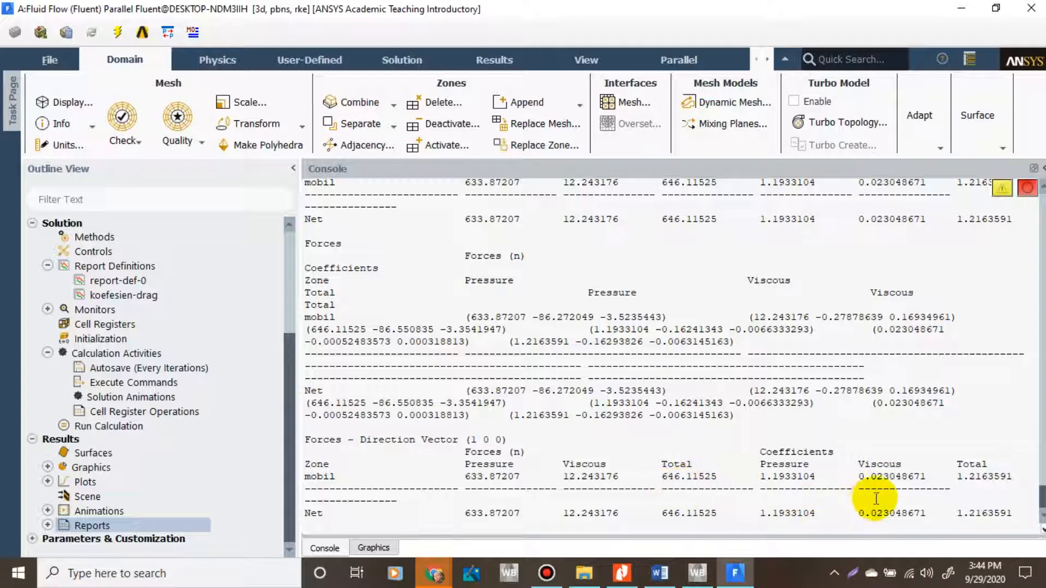
scroll(1042, 498, "up", 2)
scroll(1041, 497, "down", 5)
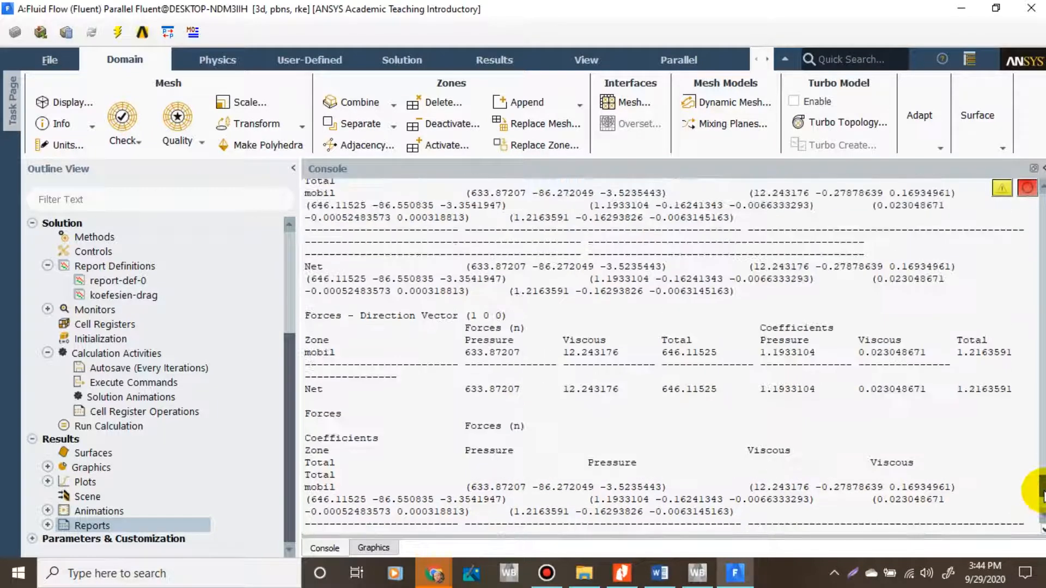
scroll(1042, 496, "down", 1)
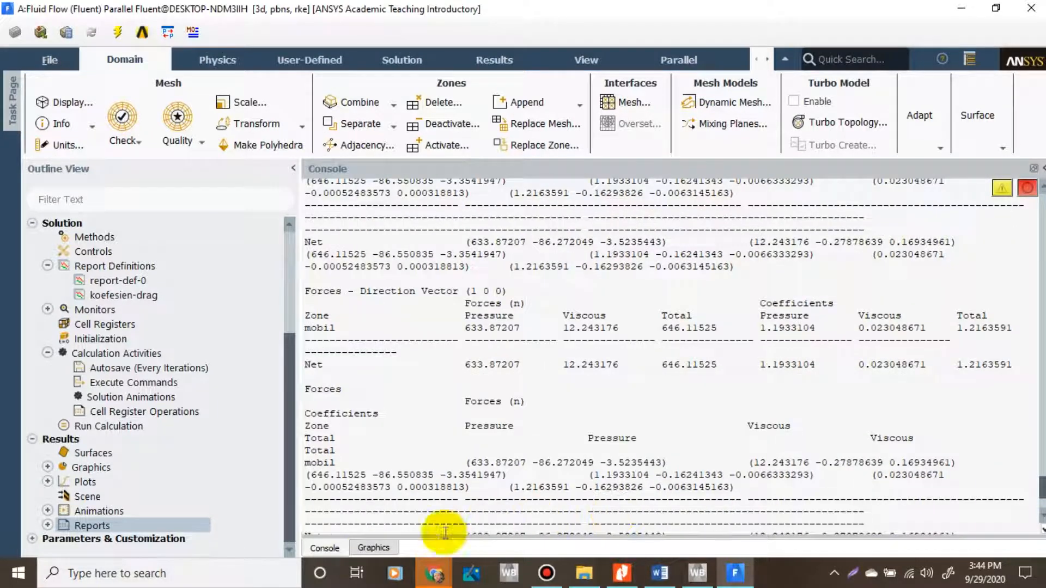
left_click(365, 547)
left_click(330, 549)
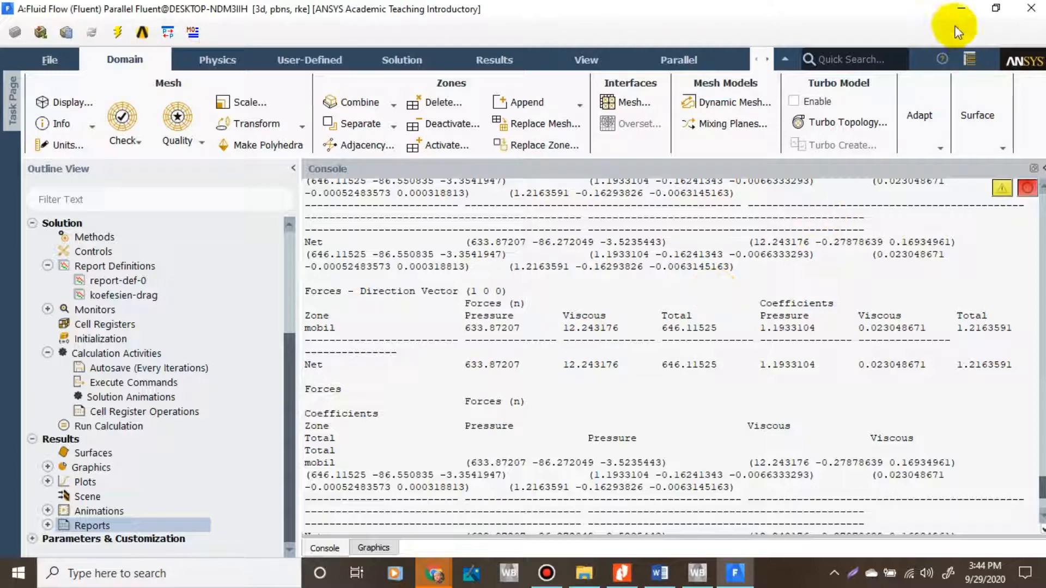
- Switch to Workbench and open the Results of the Fluid Flow (Fluent) system in CFD-Post
left_click(953, 9)
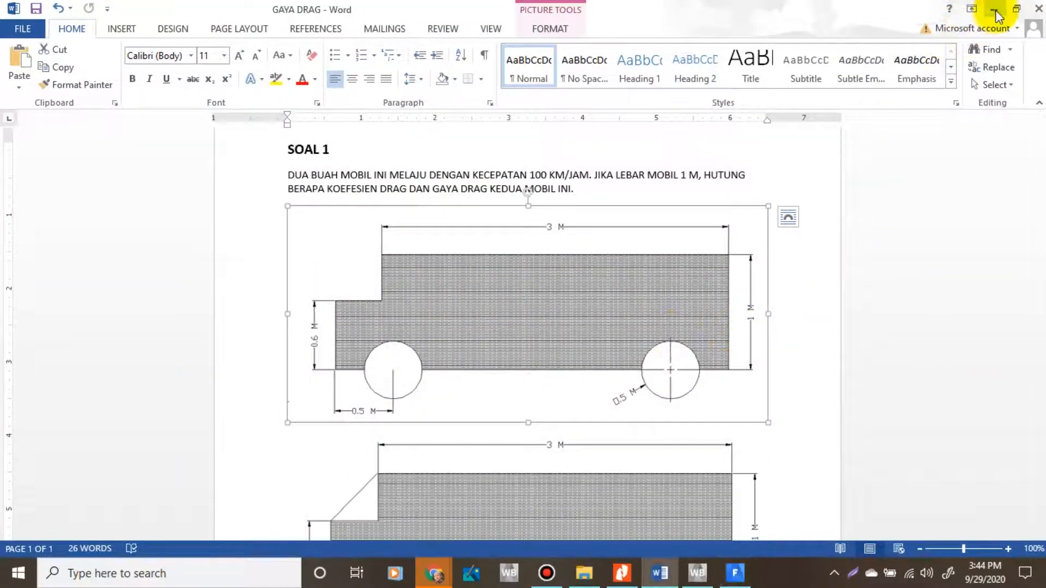
left_click(995, 9)
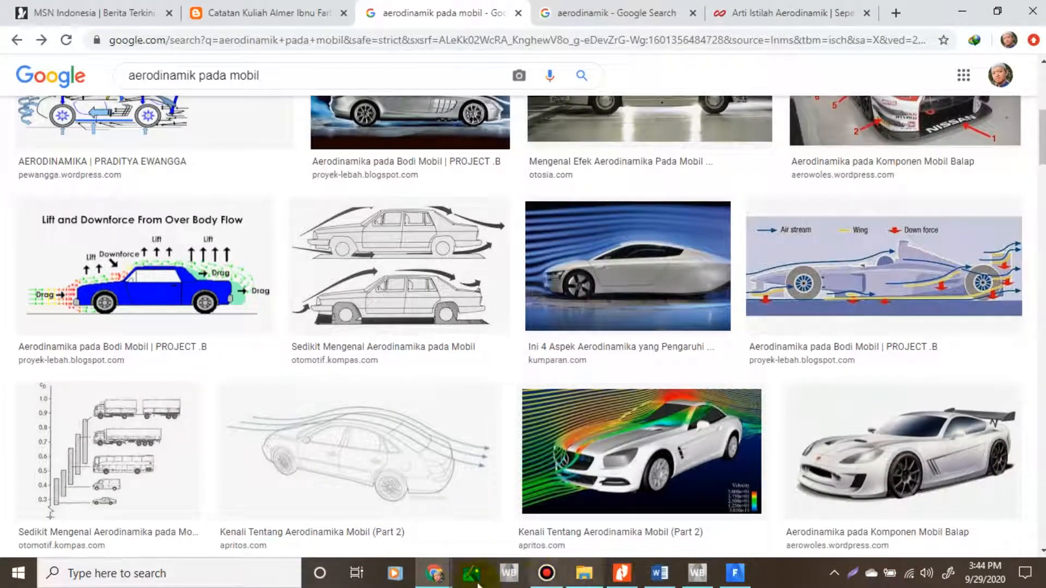
left_click(695, 575)
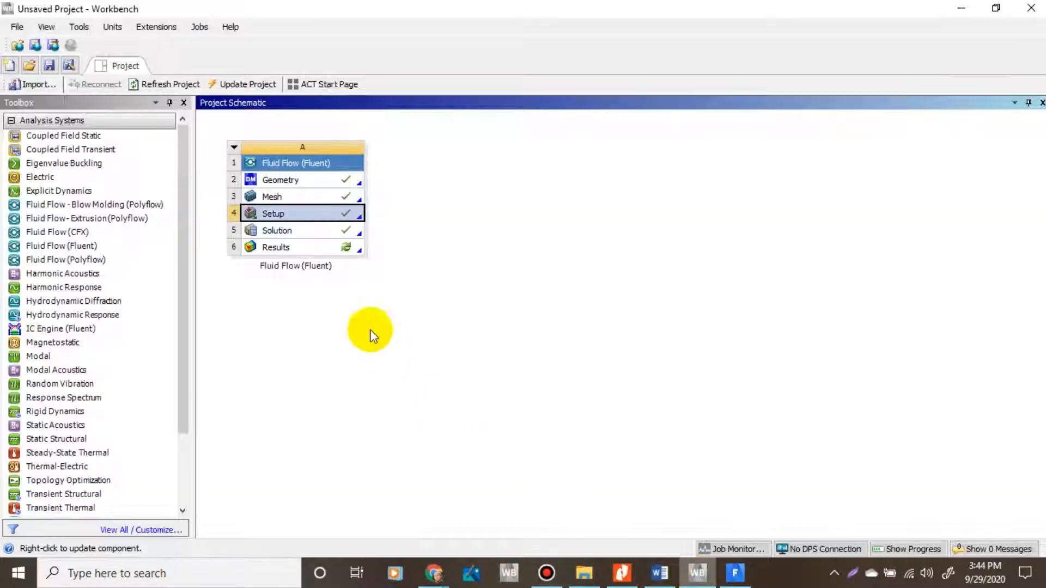
left_click(314, 249)
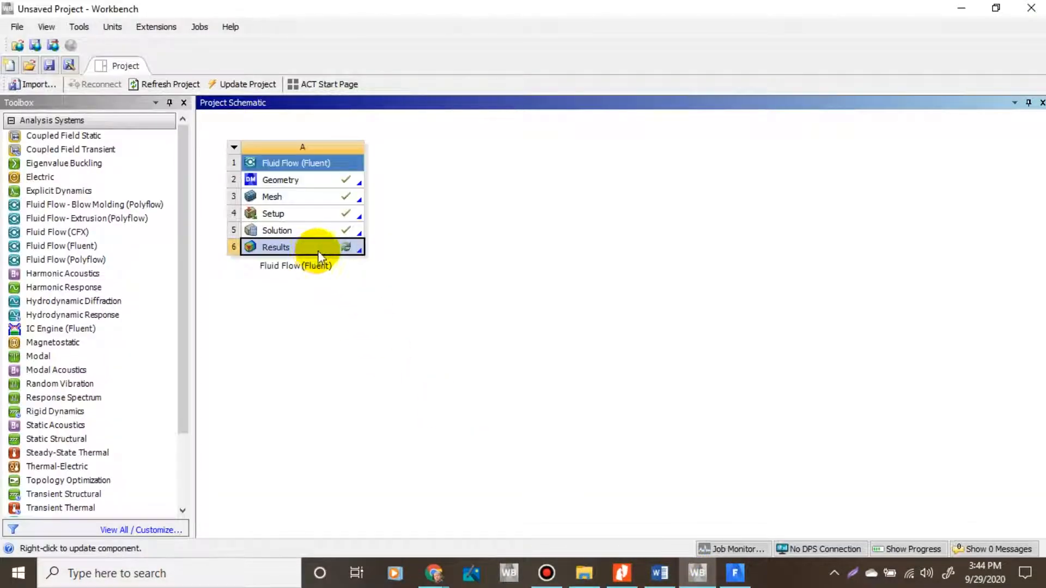
right_click(319, 254)
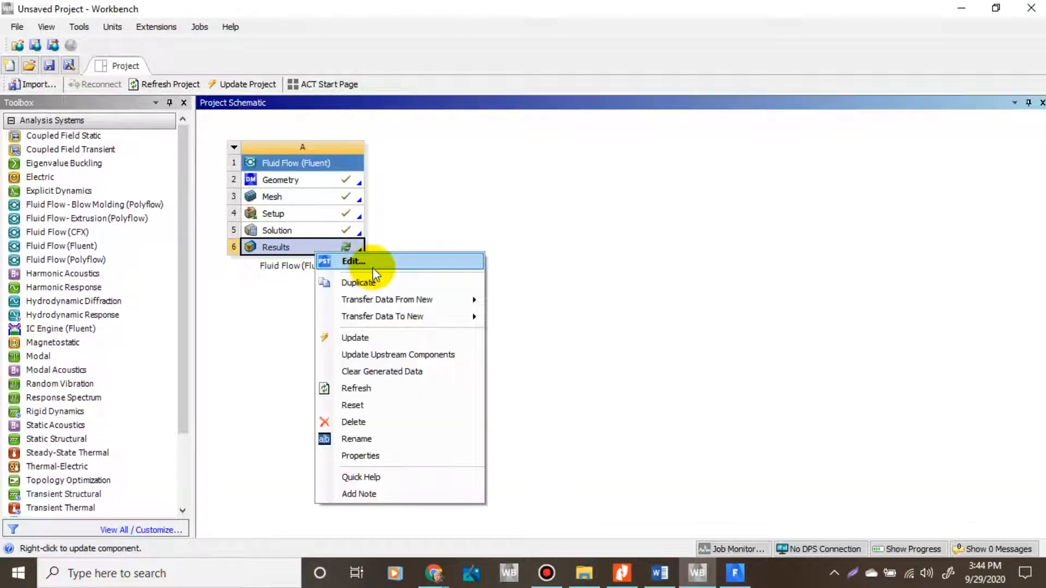
left_click(373, 266)
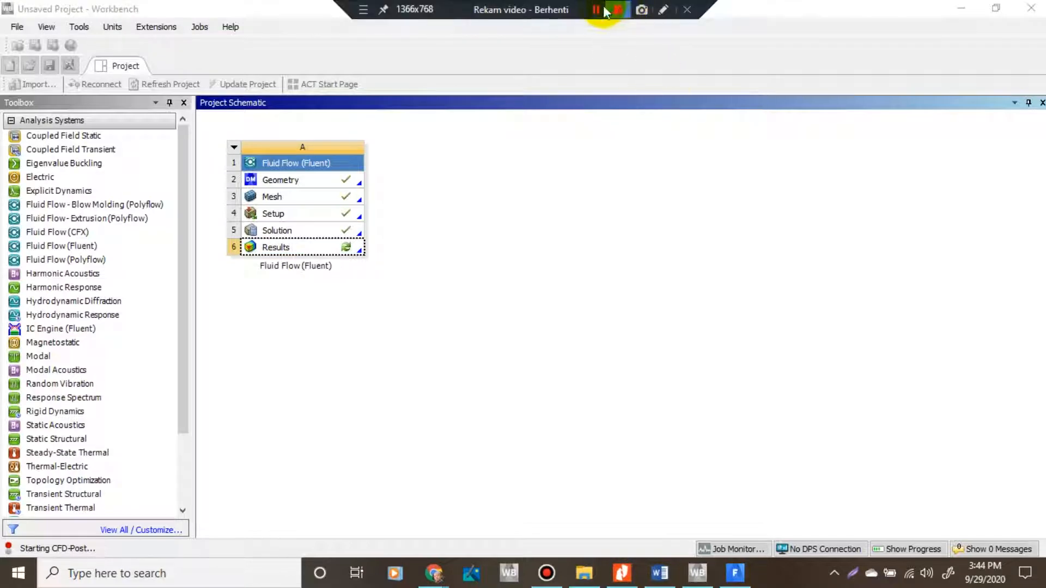
left_click(598, 10)
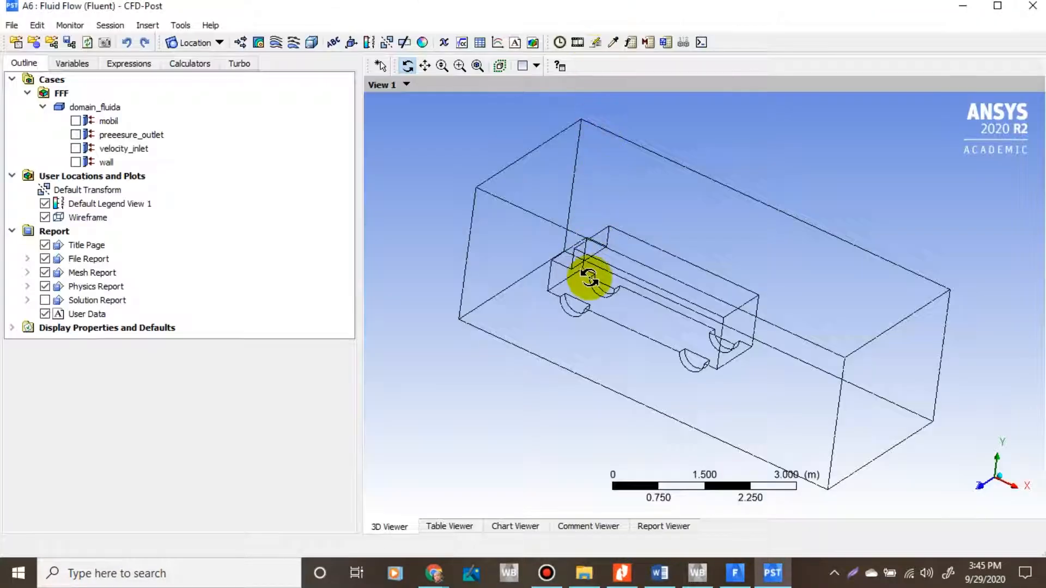
- Insert a contour plot of Pressure on the mobil location with the Global range and 110 contours
left_click_drag(596, 350, 553, 308)
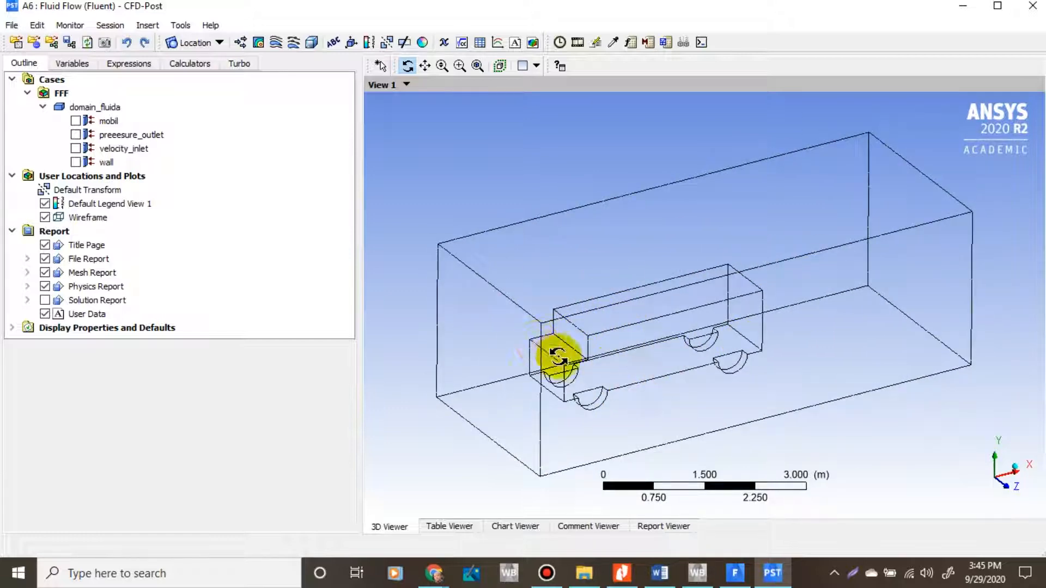
left_click_drag(554, 345, 545, 335)
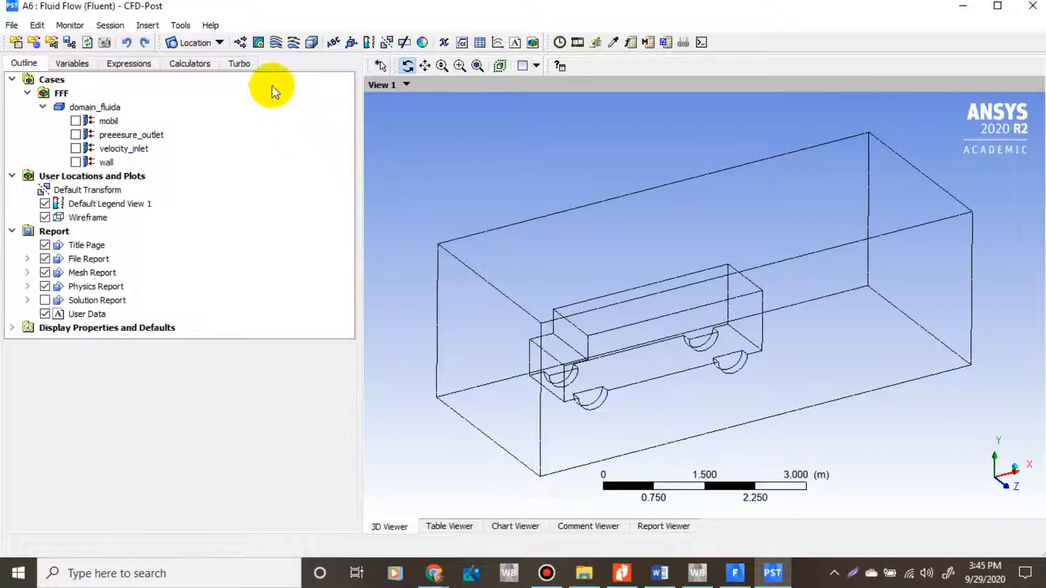
left_click(259, 44)
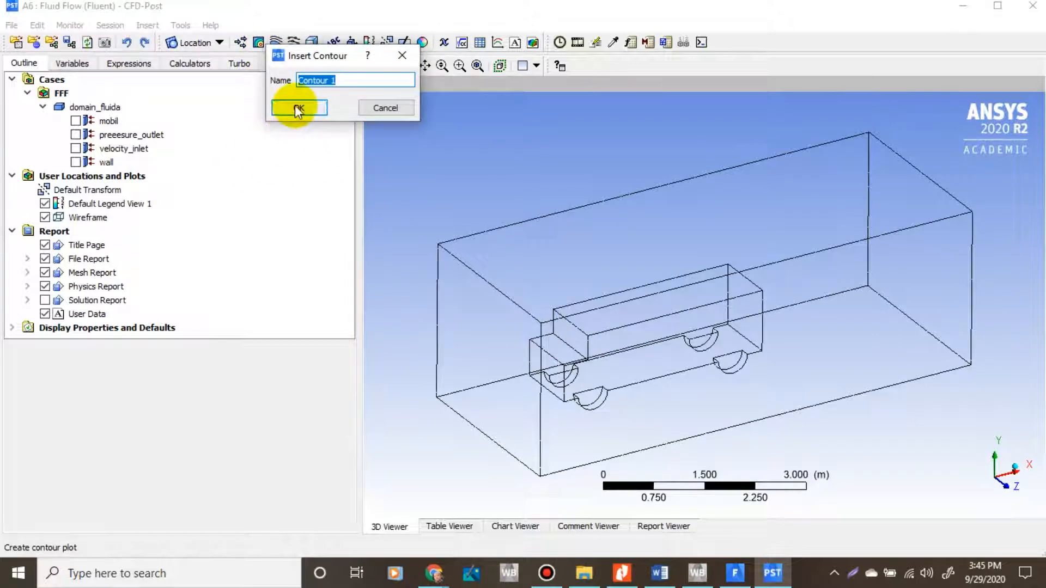
left_click(299, 108)
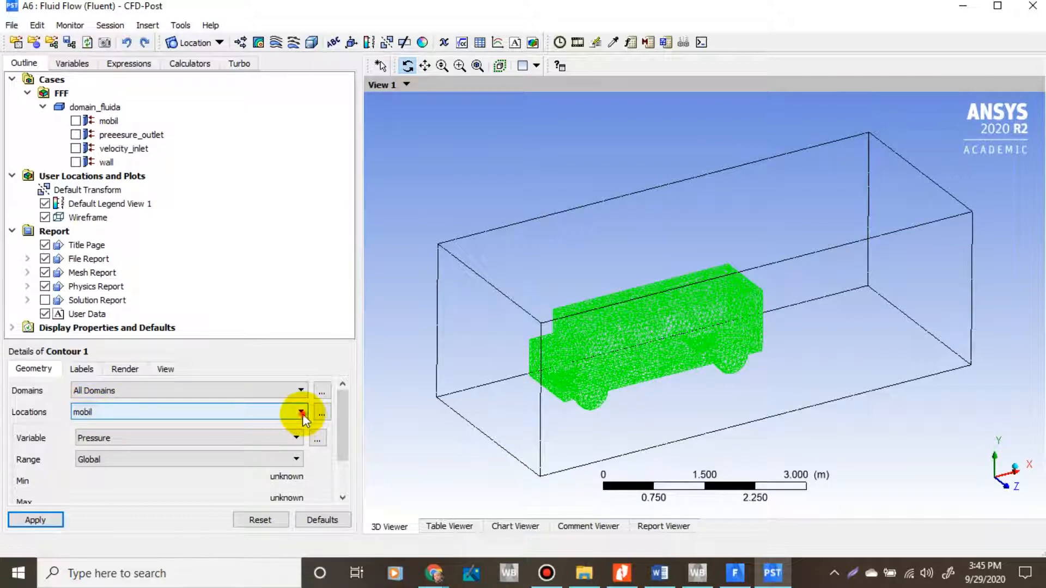
left_click(301, 413)
left_click(76, 417)
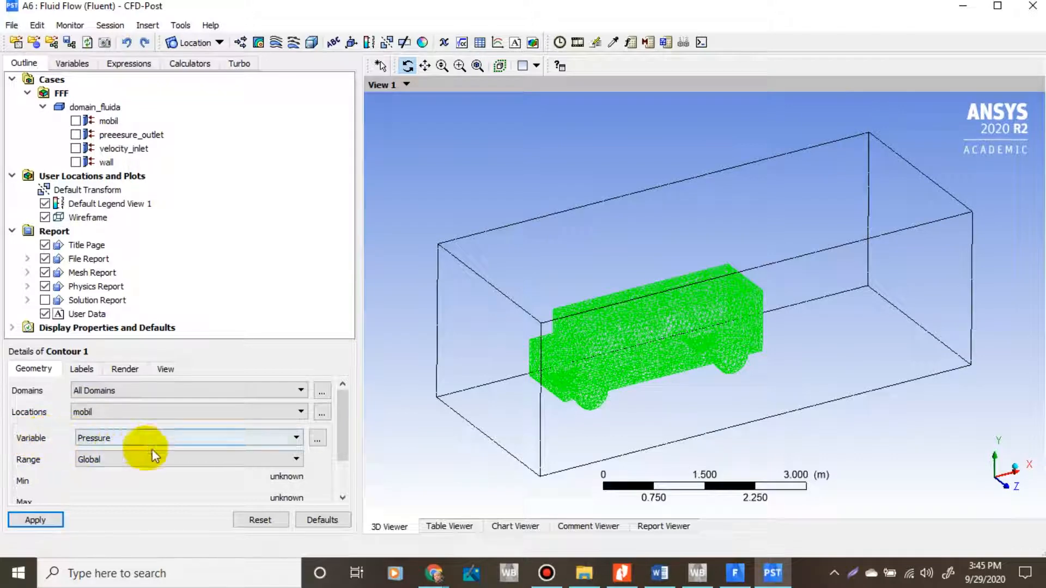
left_click_drag(341, 458, 351, 492)
left_click(120, 475)
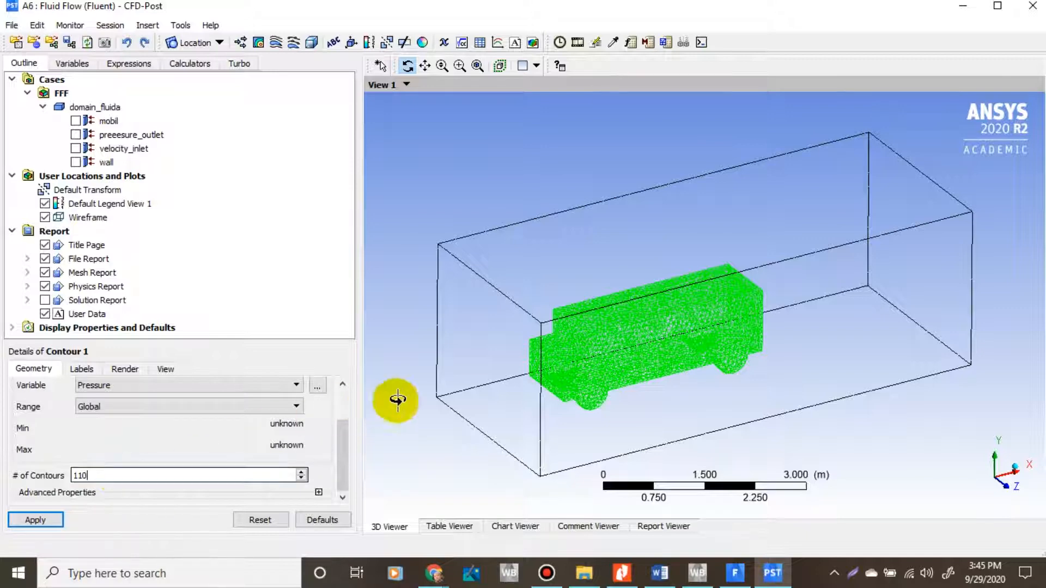
left_click(411, 381)
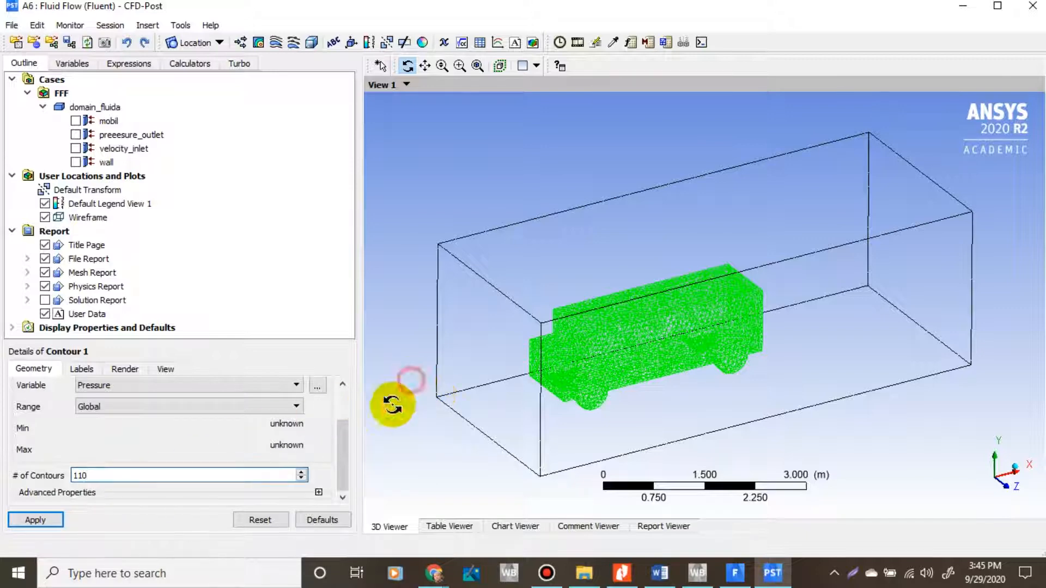
left_click(39, 521)
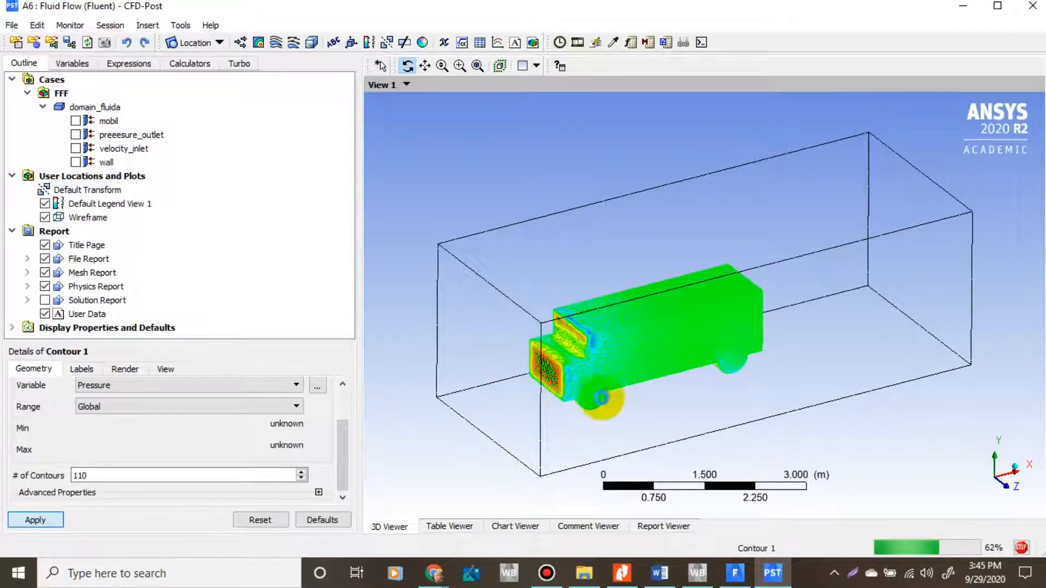
- Hide the wireframe and inspect the pressure contour on the front and side of the car
left_click(637, 410)
left_click_drag(611, 389, 492, 394)
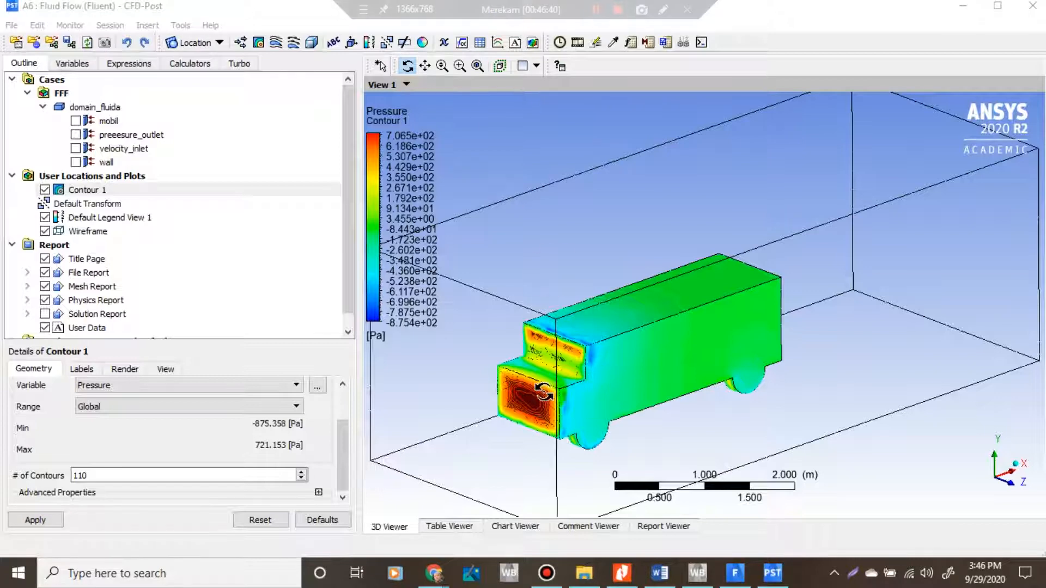
left_click_drag(536, 393, 543, 392)
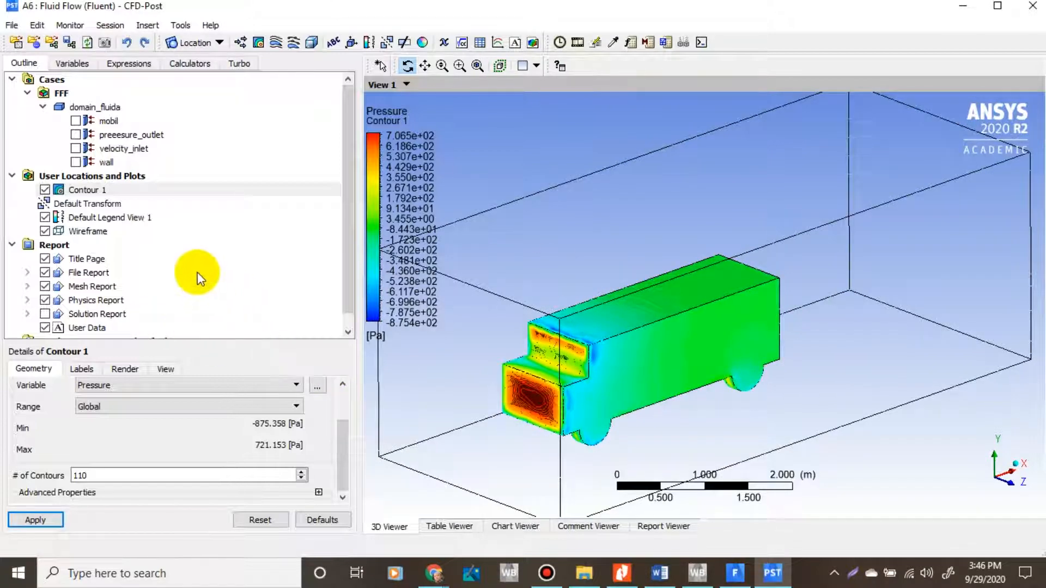
left_click(46, 231)
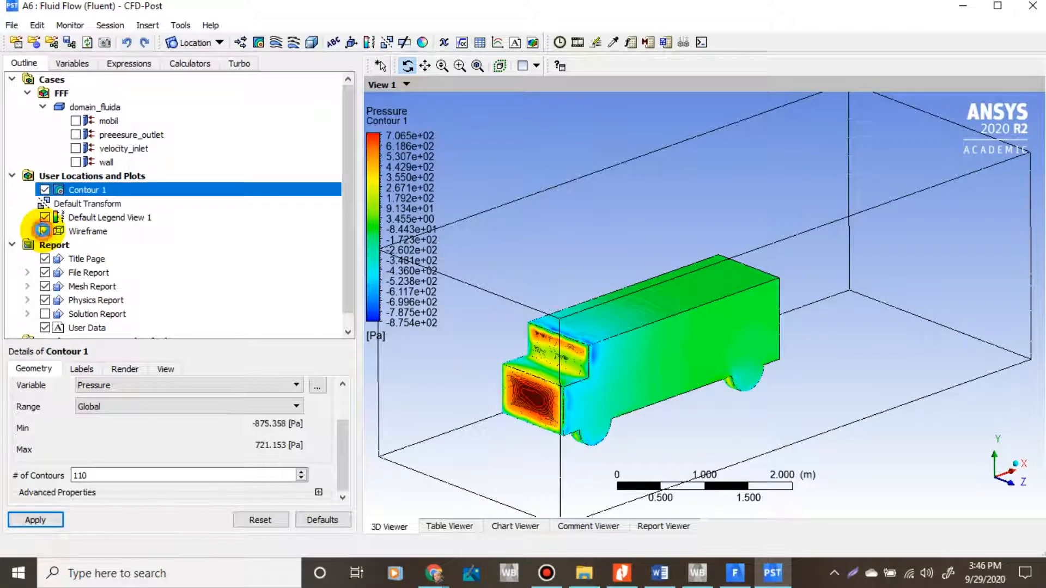
left_click_drag(627, 356, 644, 364)
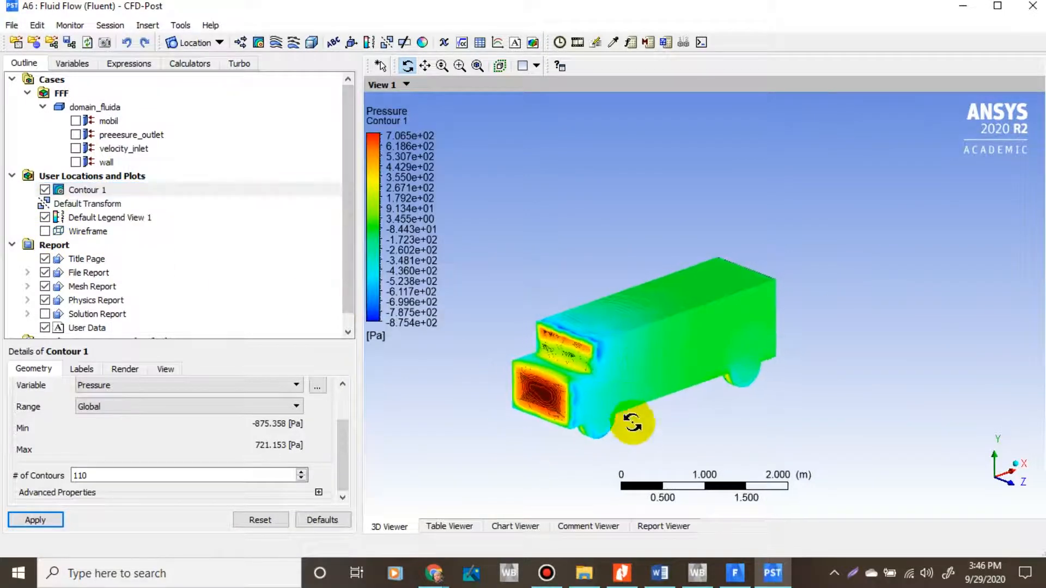
left_click_drag(635, 420, 538, 410)
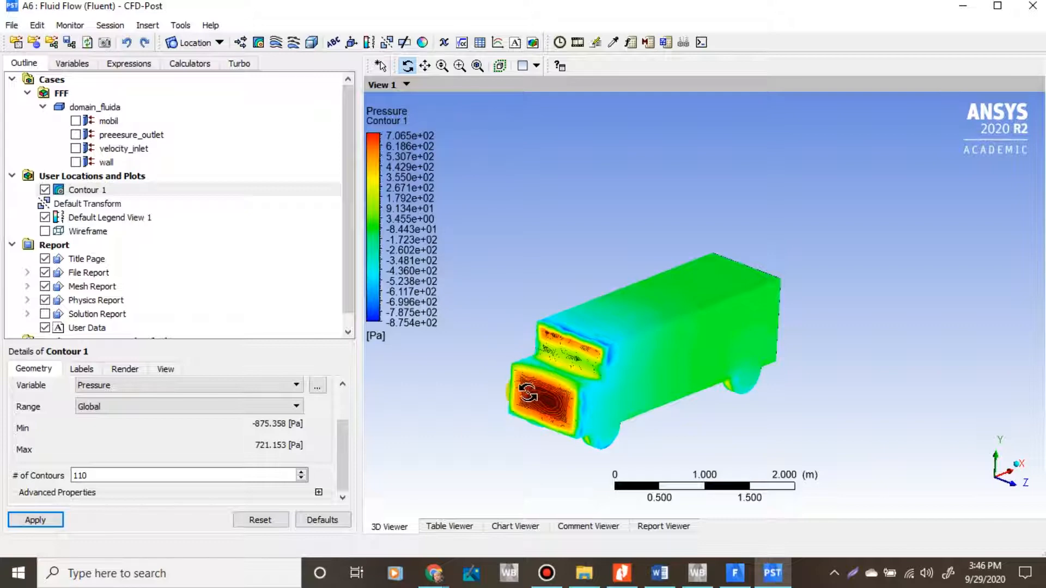
left_click_drag(528, 392, 349, 410)
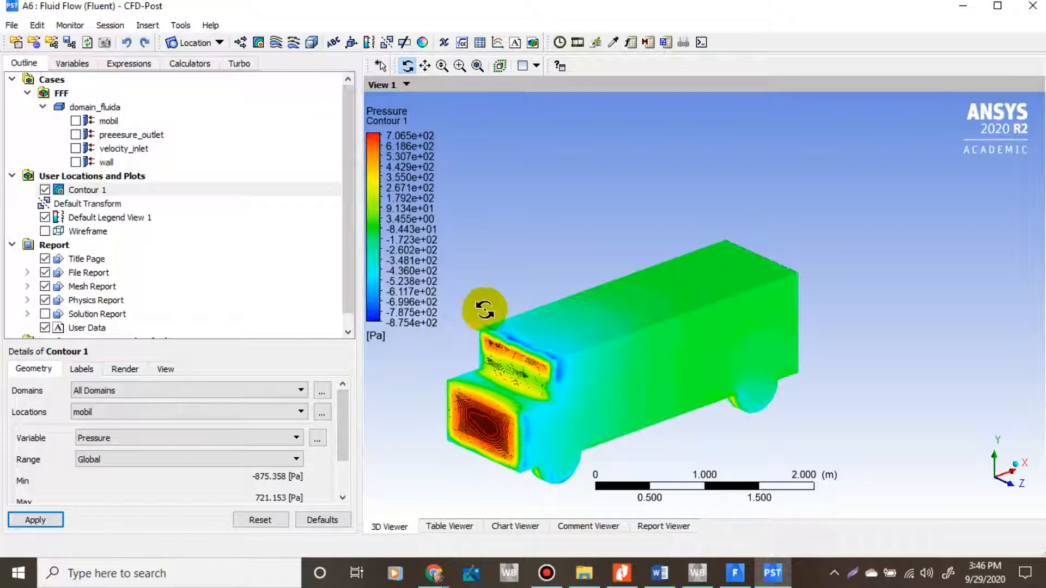
left_click_drag(497, 283, 491, 291)
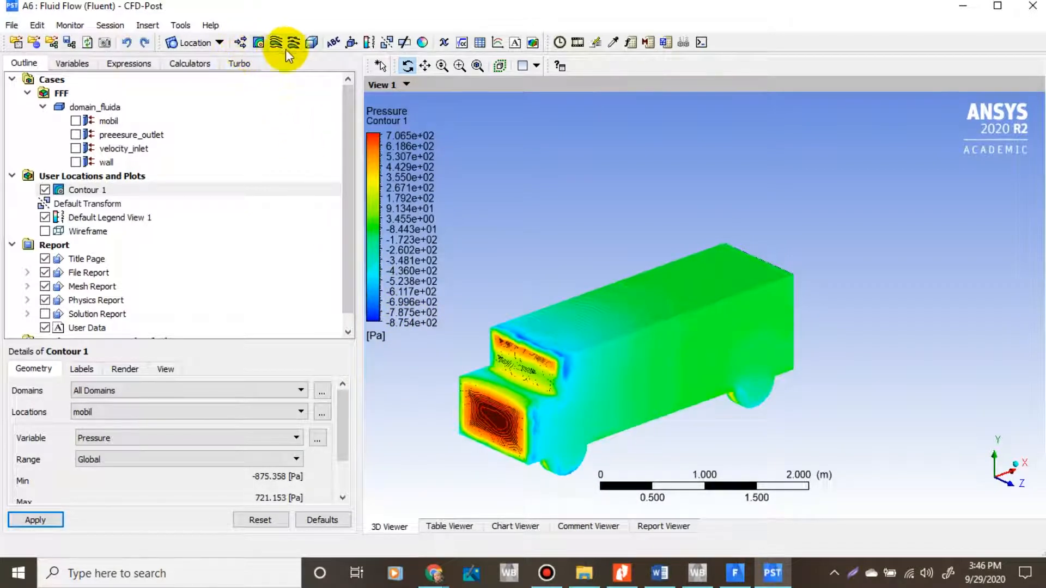
- Insert an XY slice plane through the car at Z = 0.623 m, leaving the plane bounds at None
left_click(219, 43)
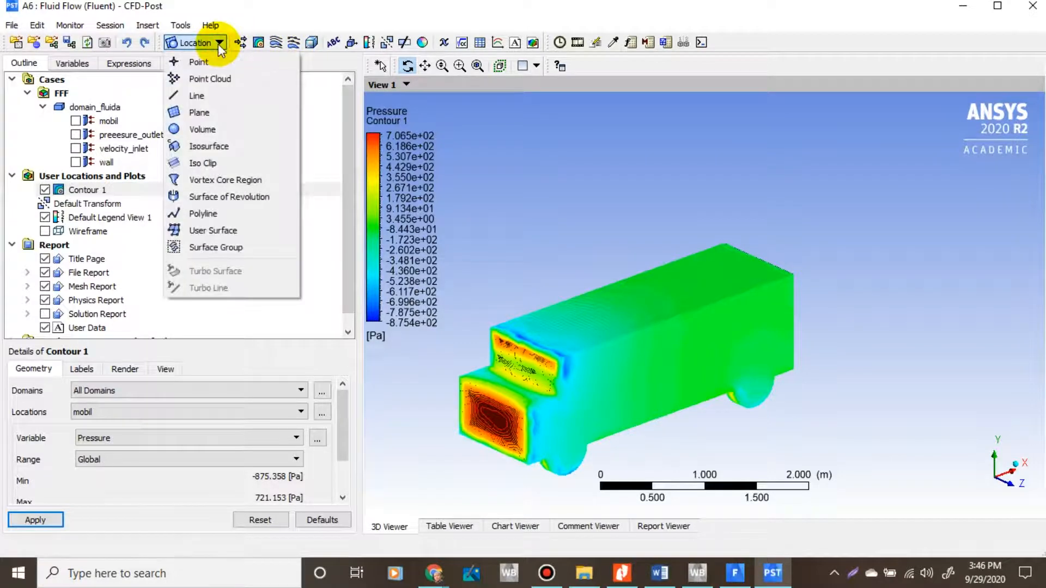
left_click(571, 227)
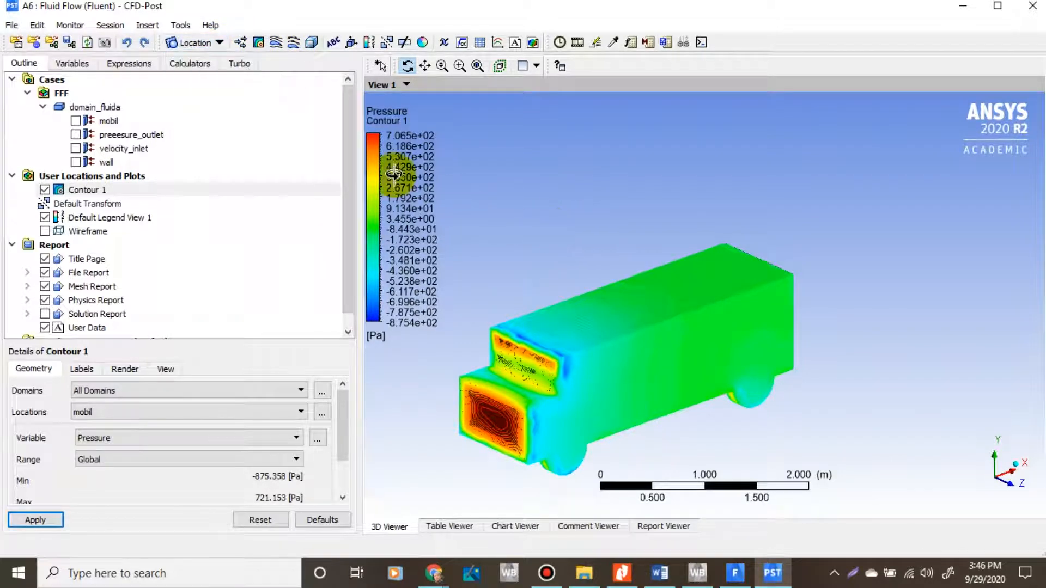
left_click(220, 43)
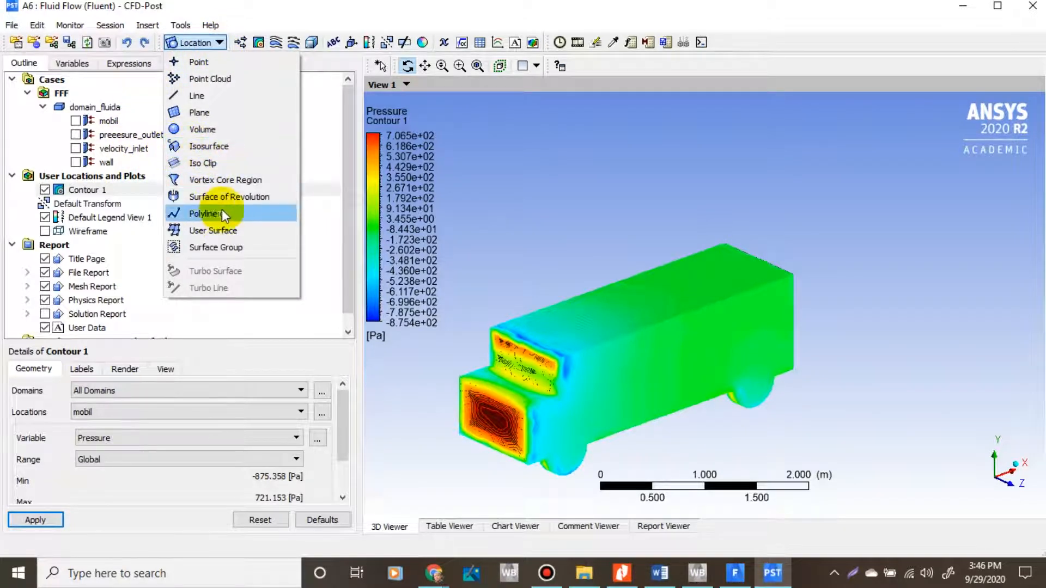
left_click(201, 113)
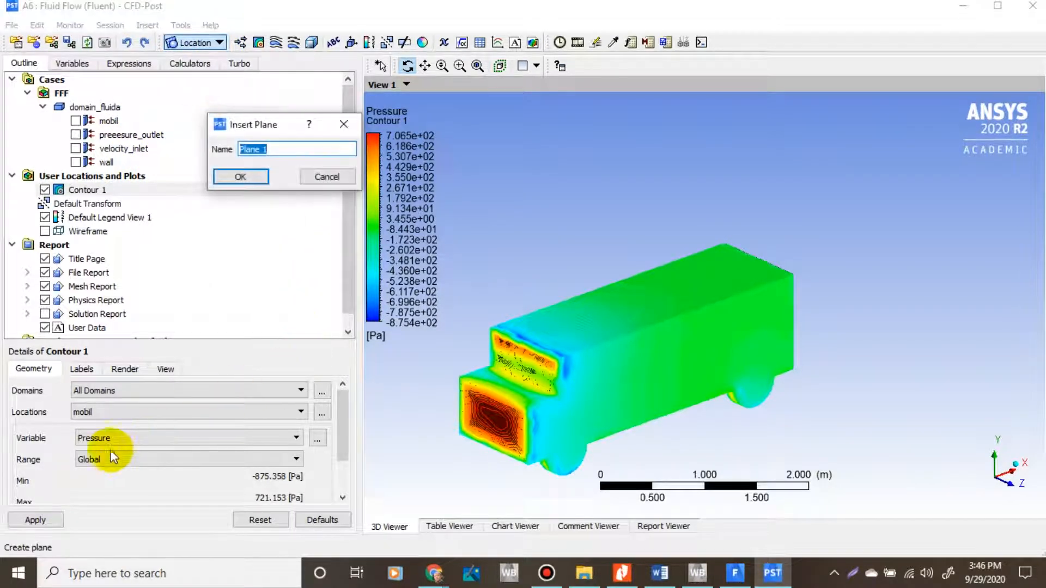
left_click(231, 181)
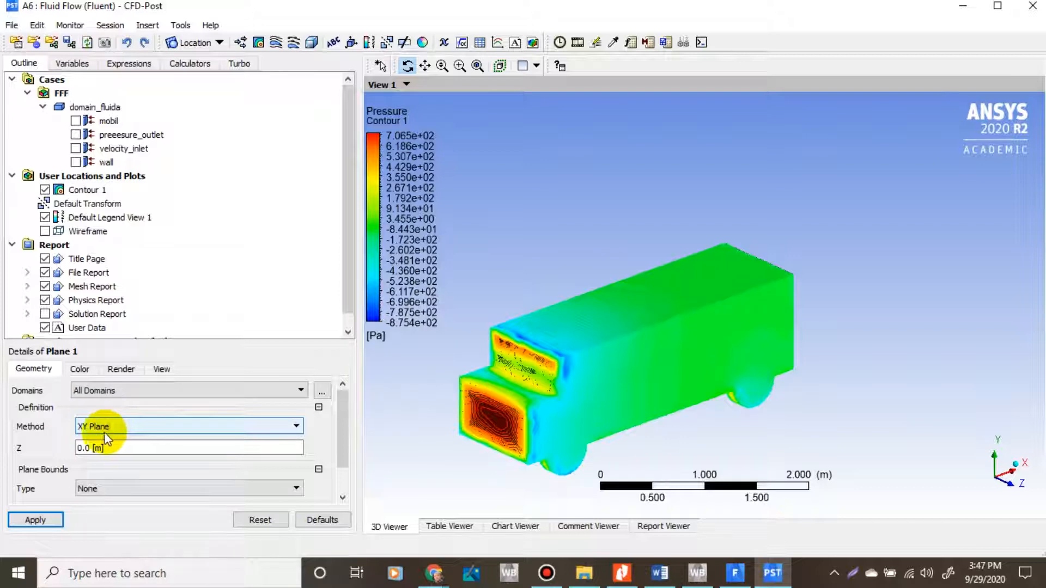
left_click(134, 452)
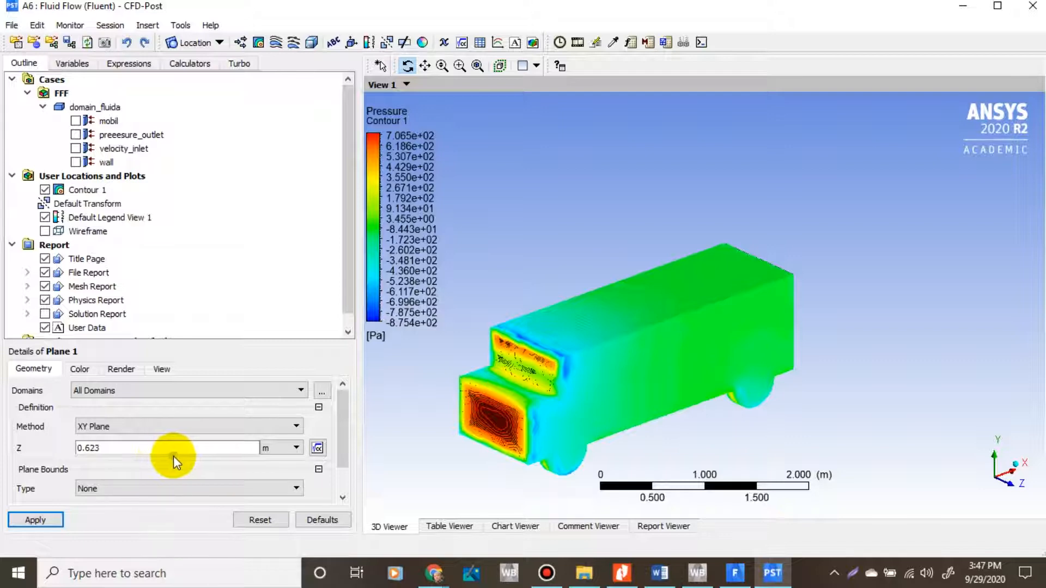
left_click(408, 410)
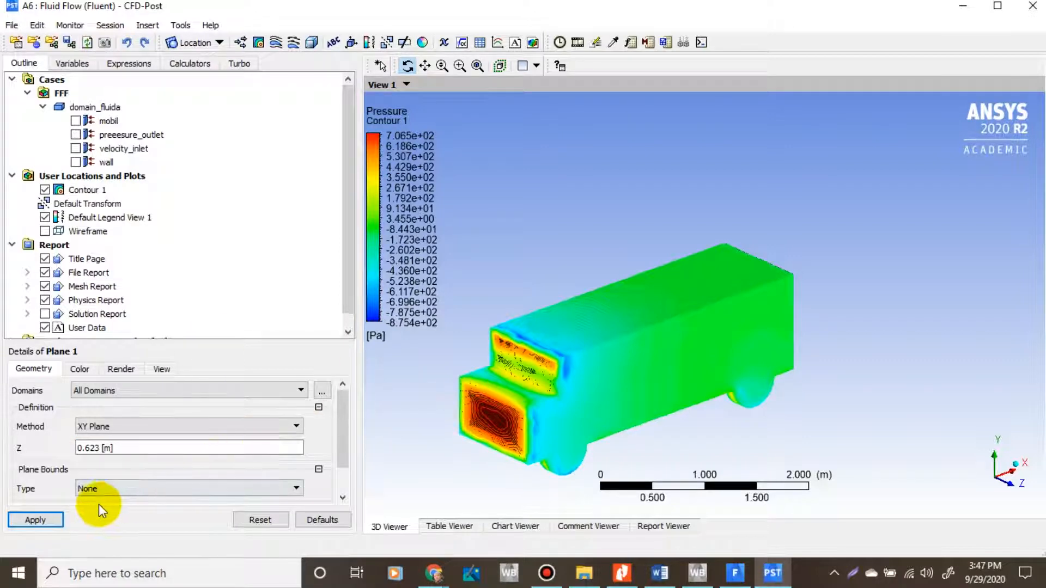
scroll(345, 456, "down", 2)
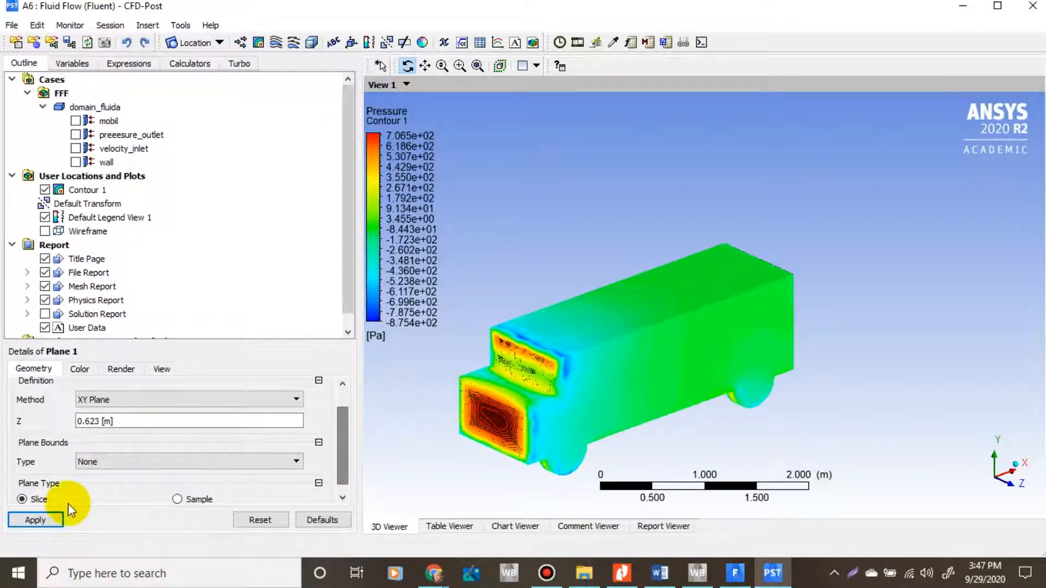
left_click(39, 520)
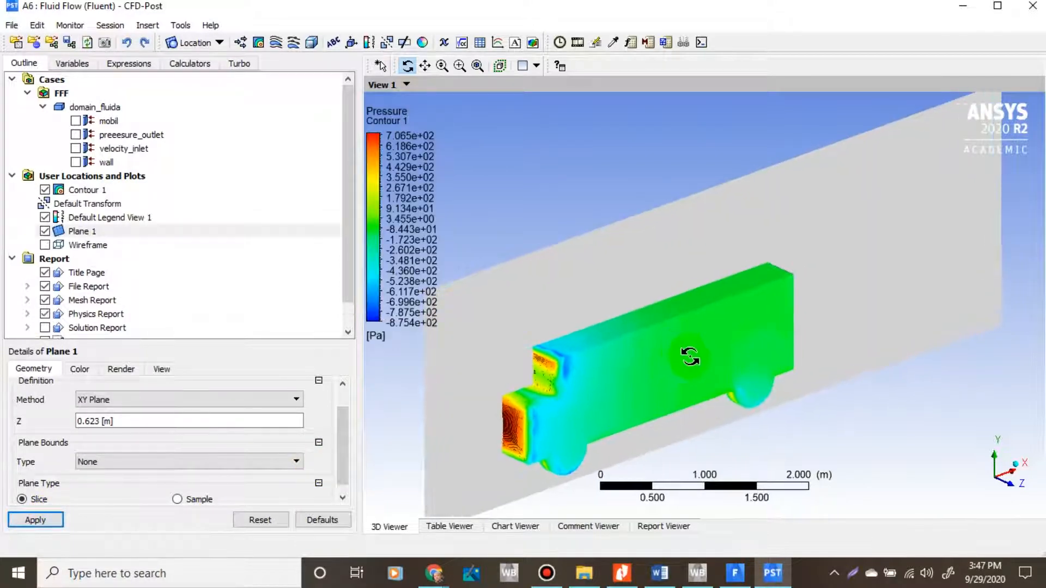
mouse_move(689, 355)
left_mouse_down()
mouse_move(730, 374)
mouse_move(707, 365)
left_mouse_up()
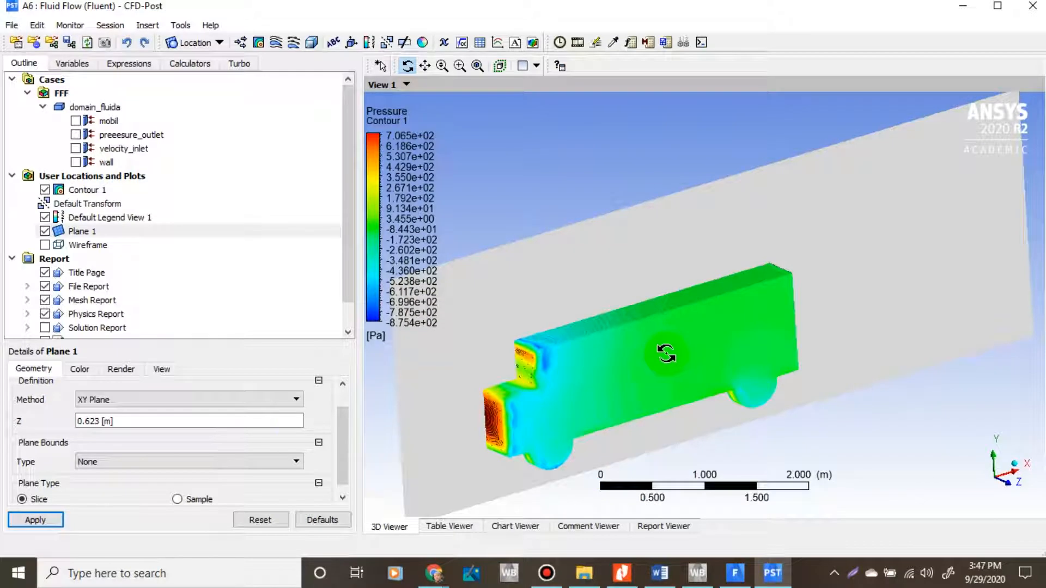
- Move Plane 1 to Z = 0.416 m and check its position relative to the car
left_click(230, 420)
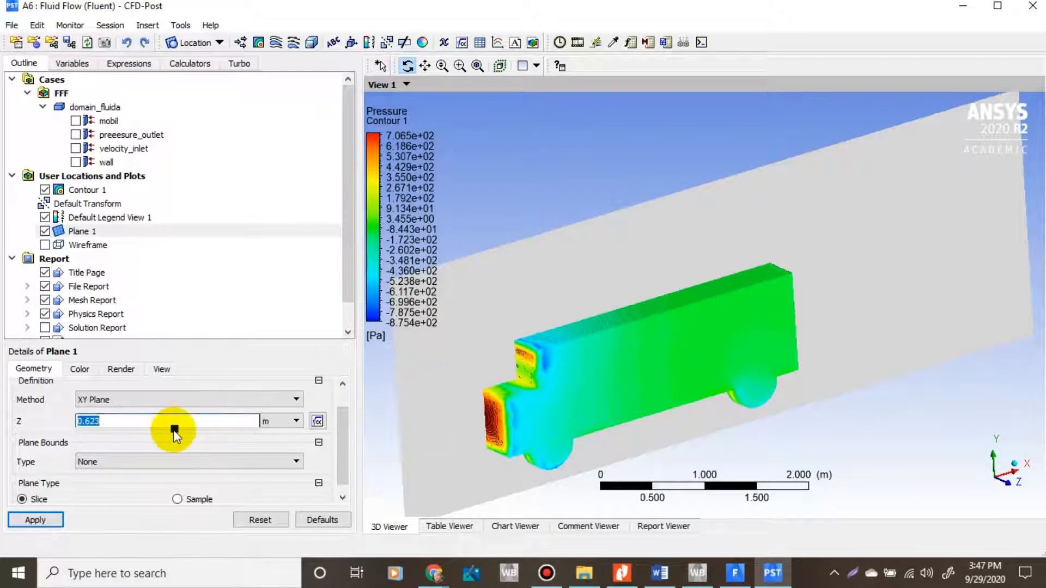
left_click_drag(162, 433, 161, 433)
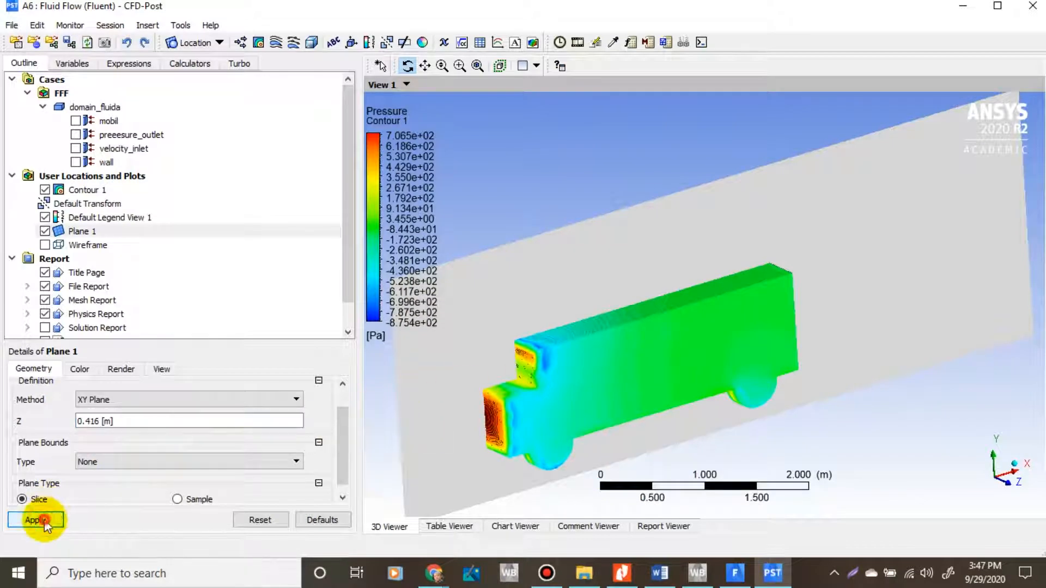
left_click(44, 521)
left_click_drag(741, 302, 612, 343)
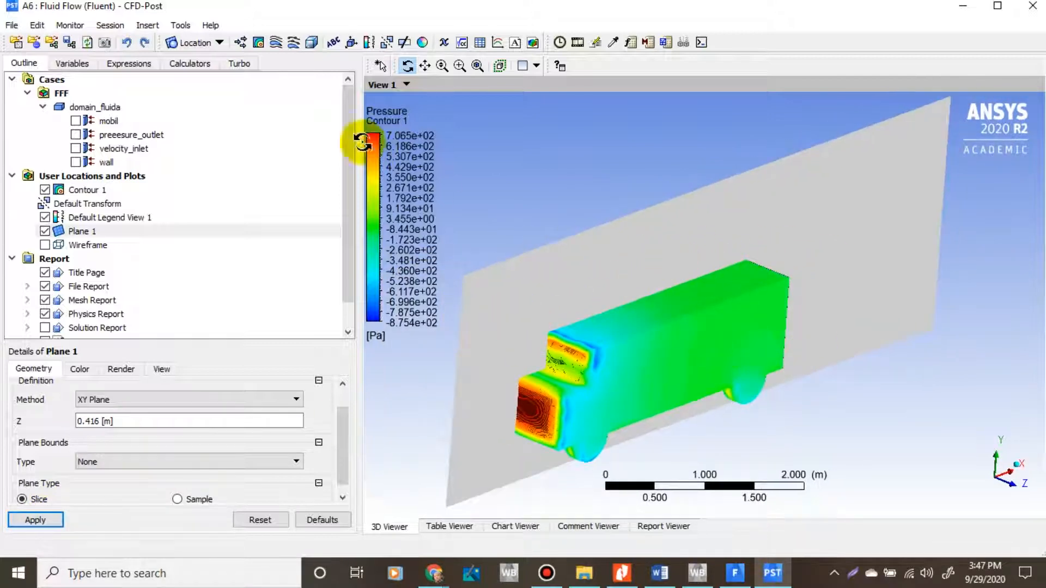
- Insert a contour plot of Velocity on Plane 1 with the Global range and 110 contours
left_click(258, 42)
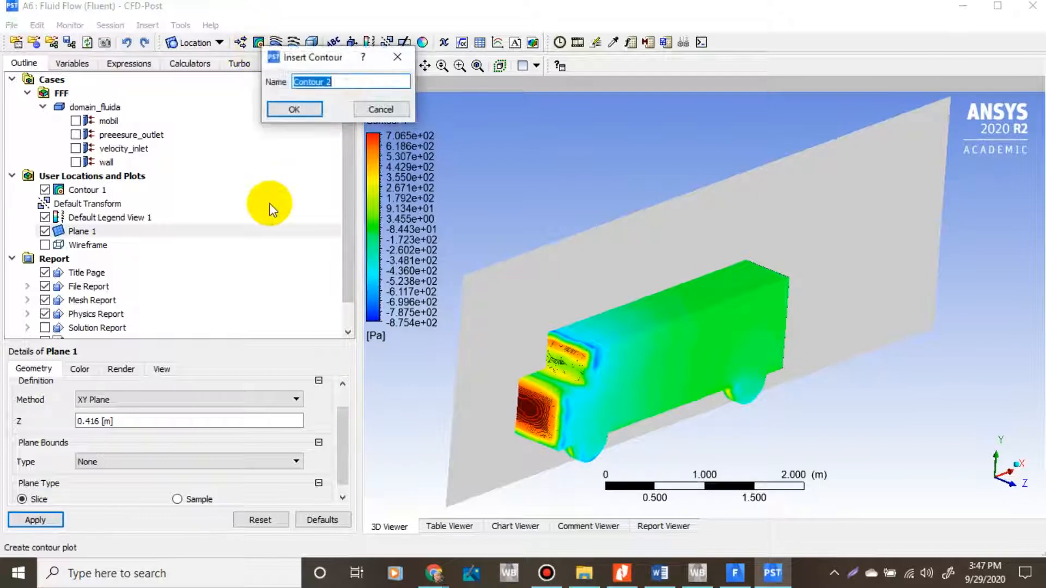
left_click(294, 110)
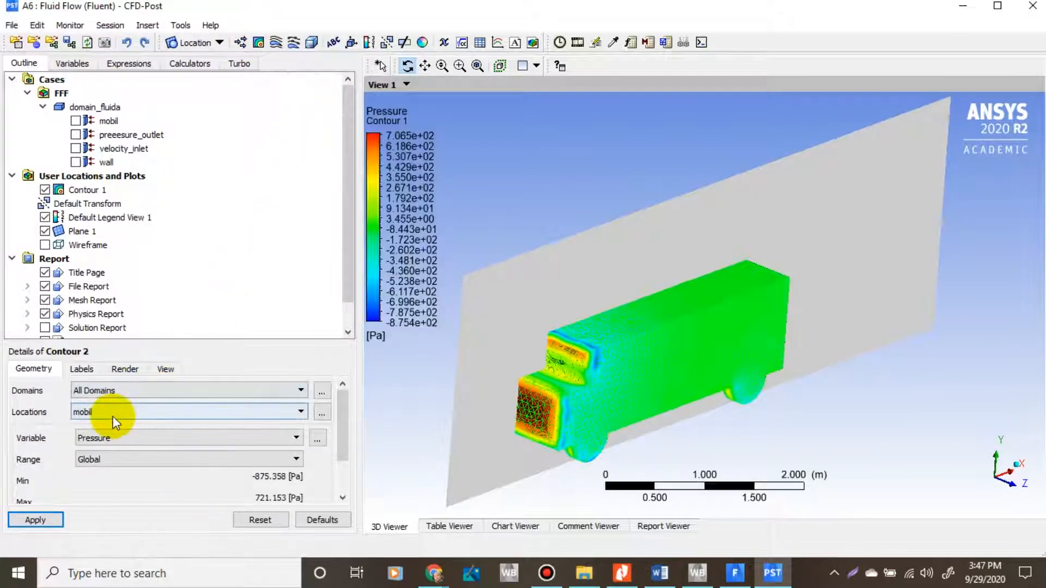
left_click(116, 413)
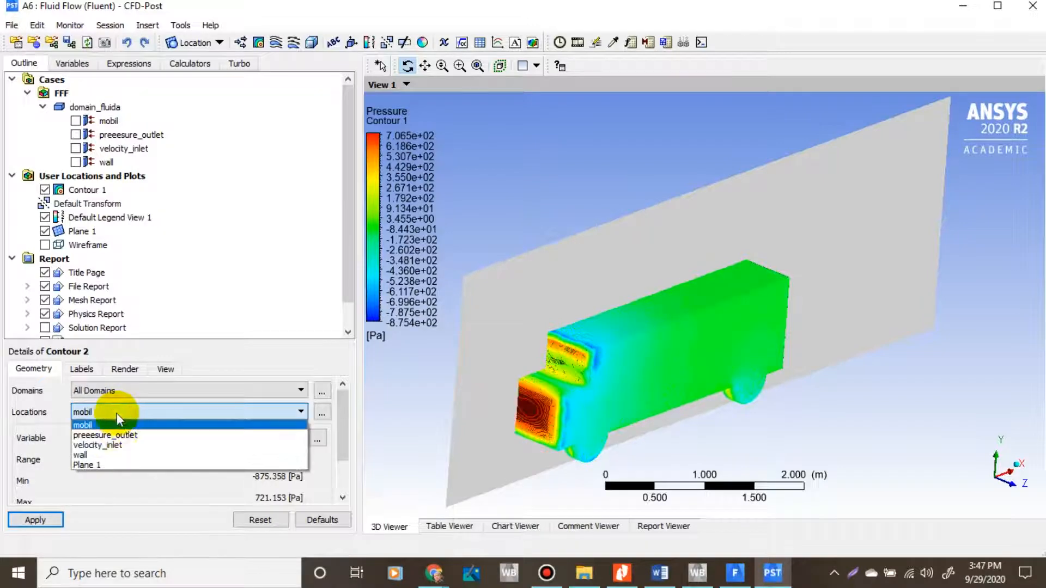
left_click(109, 465)
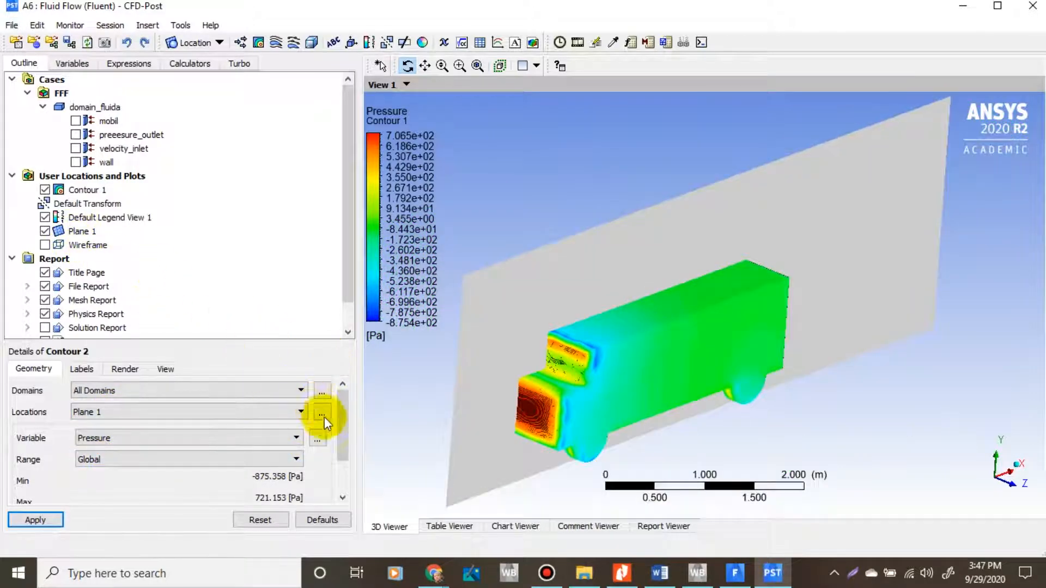
left_click_drag(342, 428, 343, 437)
left_click(128, 410)
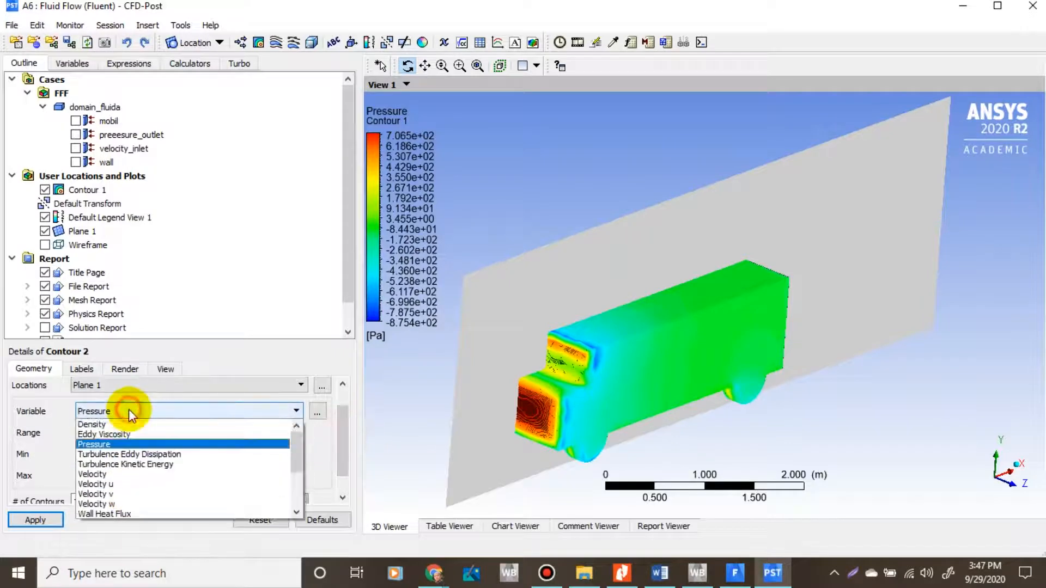
left_click(119, 475)
left_click_drag(339, 443, 341, 470)
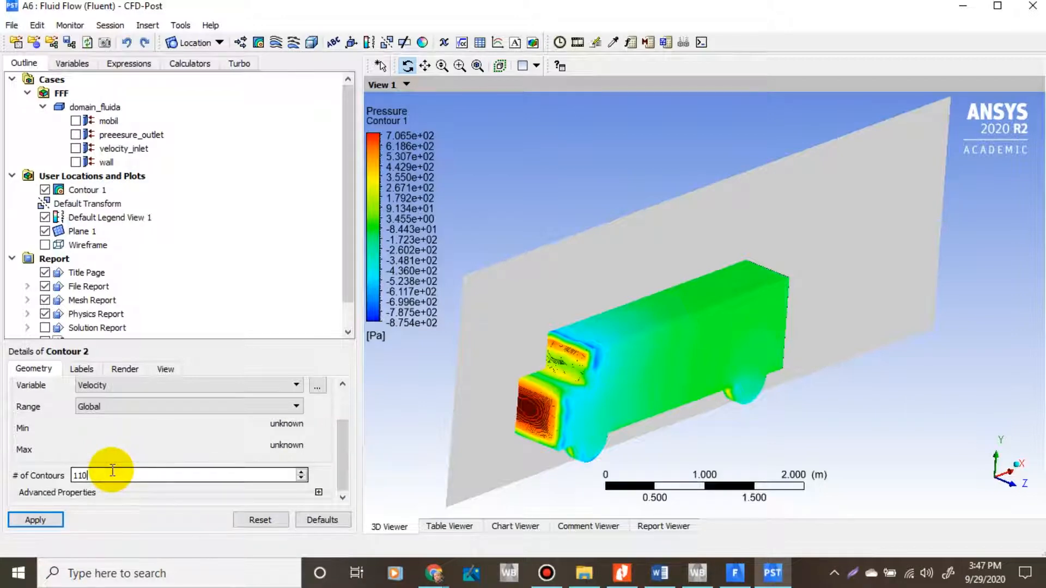
mouse_move(348, 429)
left_mouse_down()
mouse_move(353, 408)
mouse_move(355, 438)
left_mouse_up()
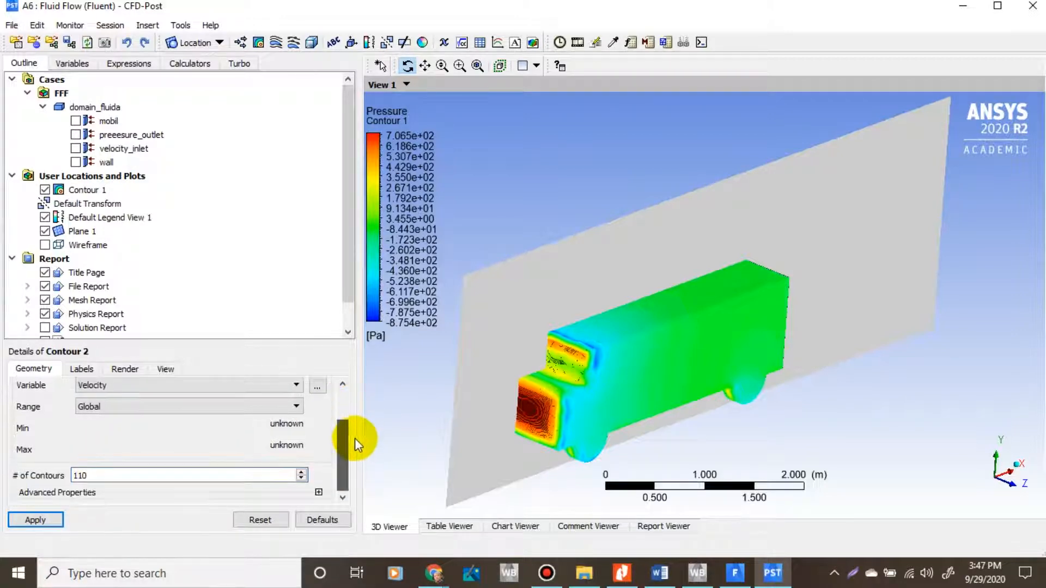
left_click(35, 520)
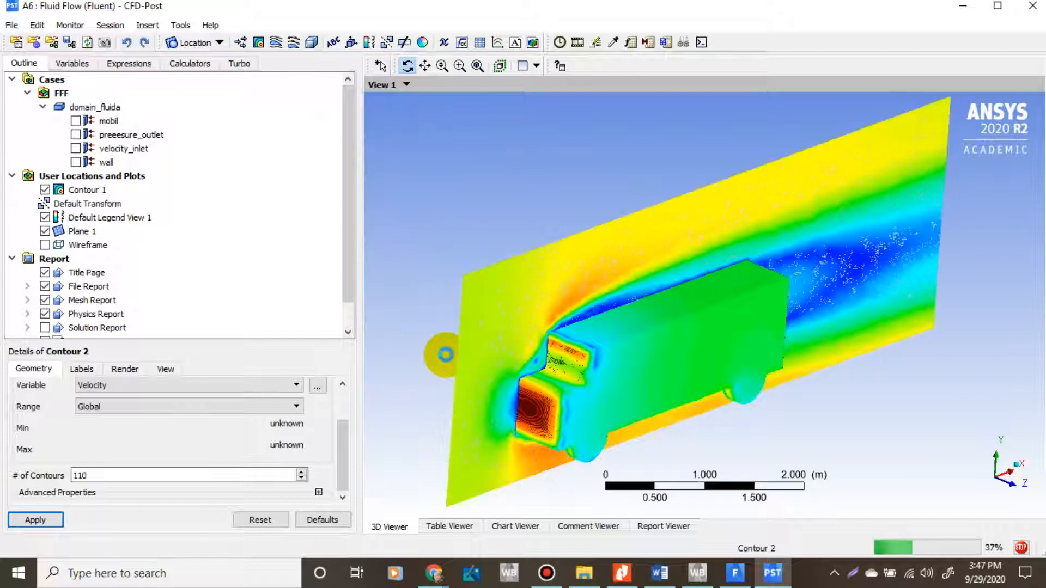
- View the velocity contour along the Z axis and examine the flow in front of, above and behind the car
left_click(1010, 489)
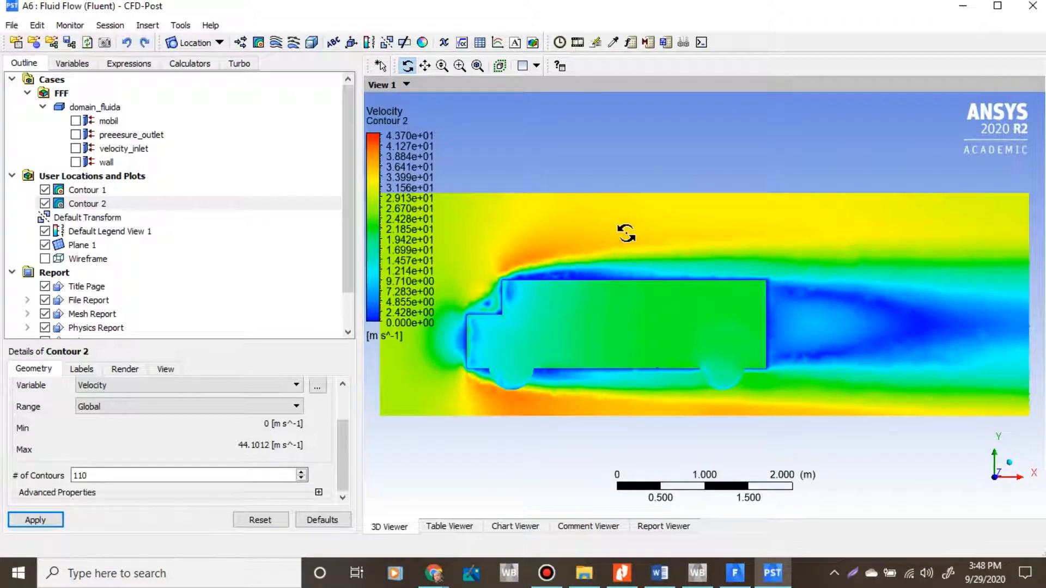
left_click_drag(573, 213, 576, 164)
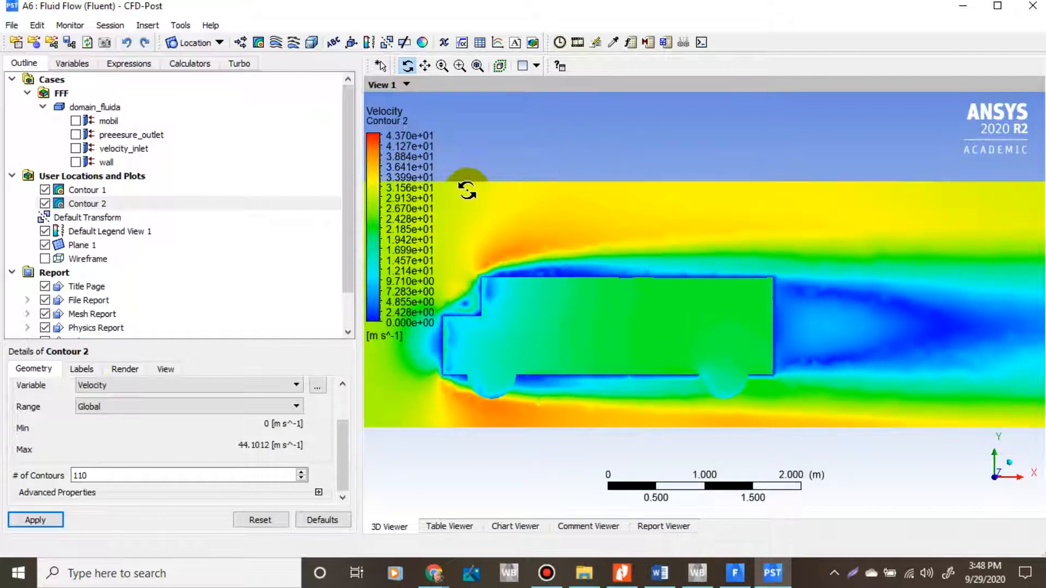
scroll(495, 241, "up", 1)
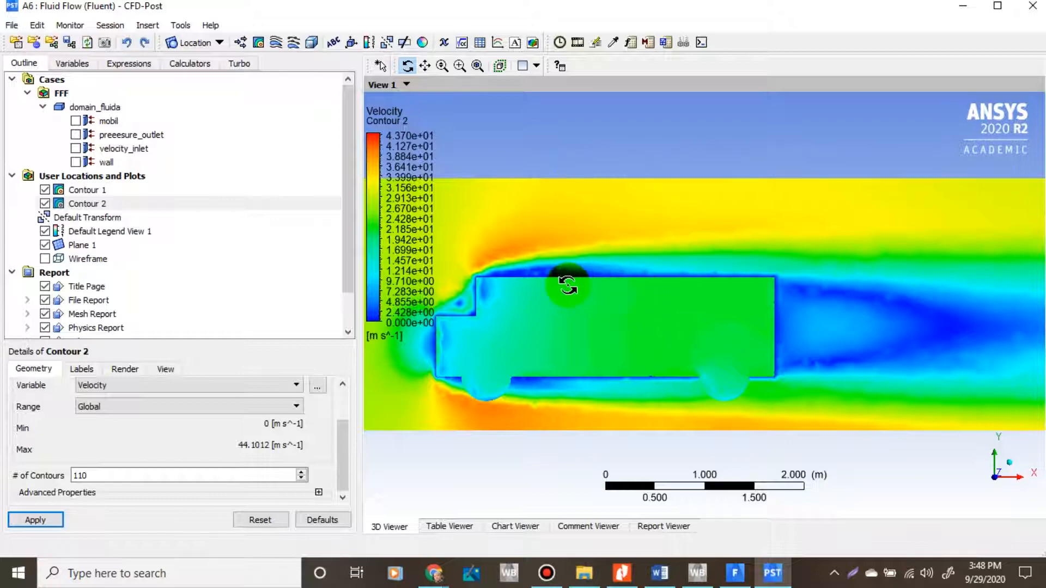
left_click_drag(563, 280, 649, 271)
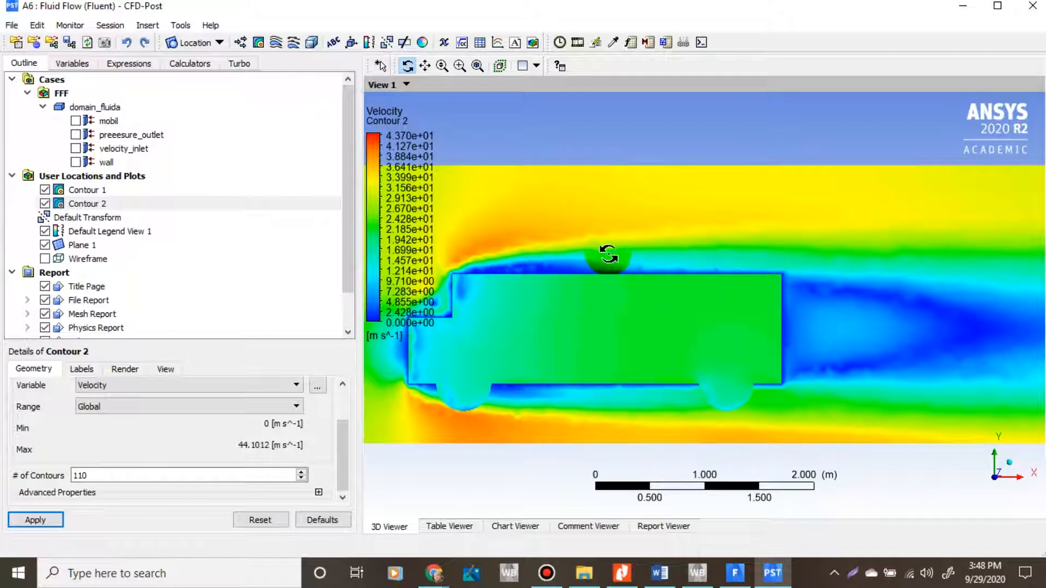
left_click_drag(608, 254, 617, 251)
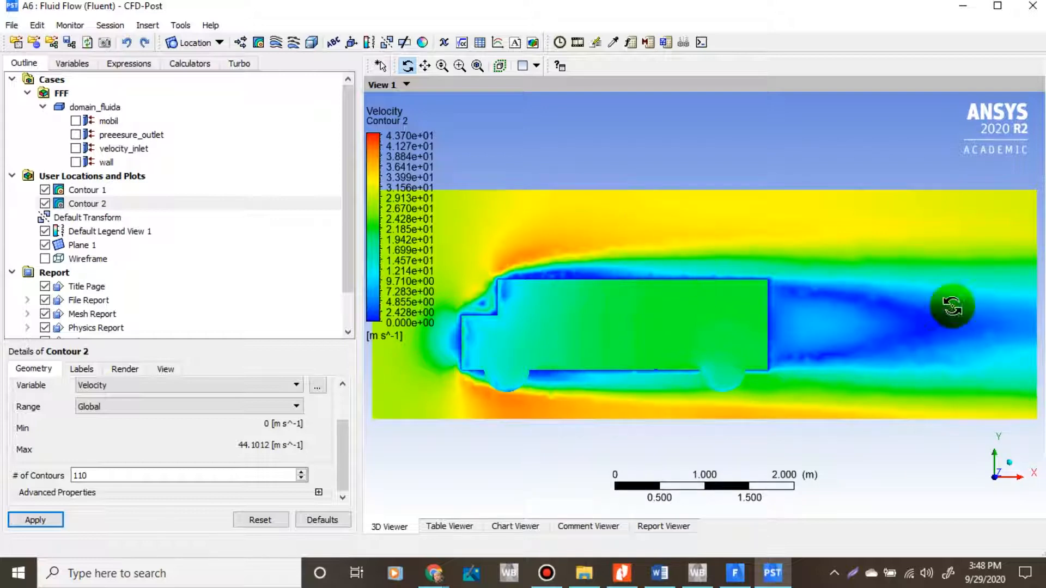
left_click_drag(572, 313, 505, 361)
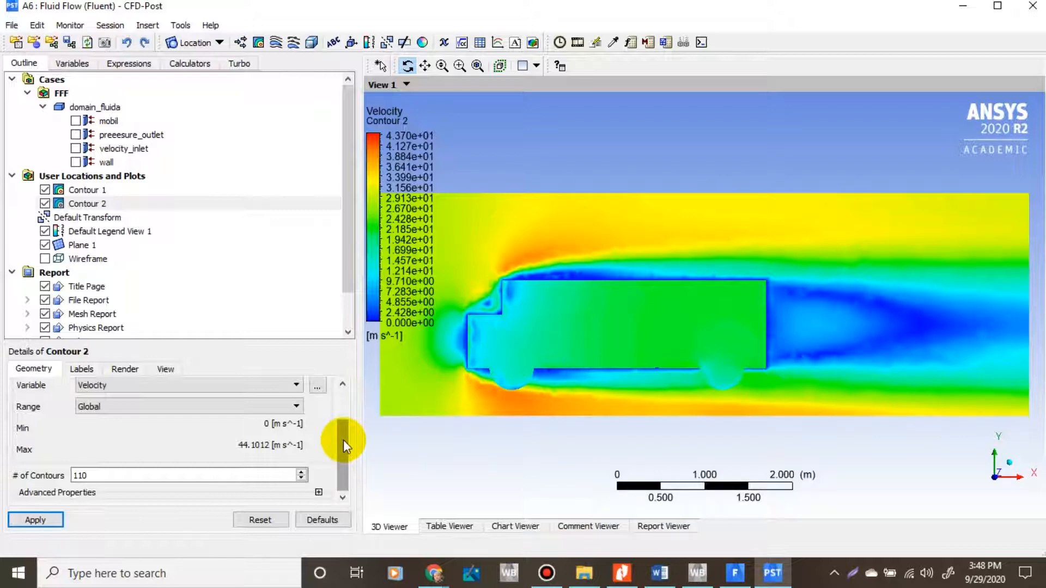
- Insert a contour plot of Pressure on Plane 1 with the Global range and 110 contours
left_click(258, 42)
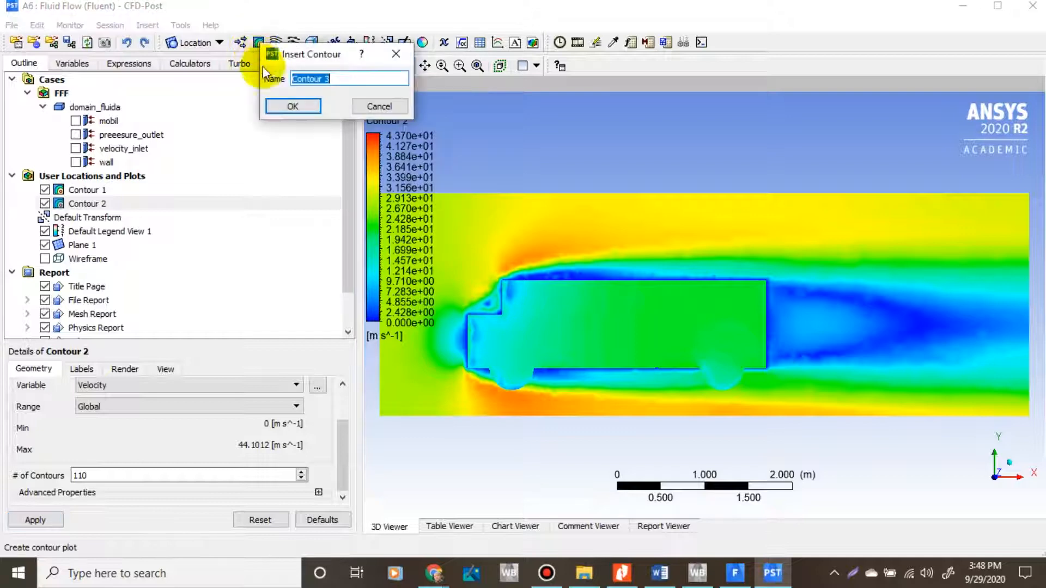
left_click(281, 107)
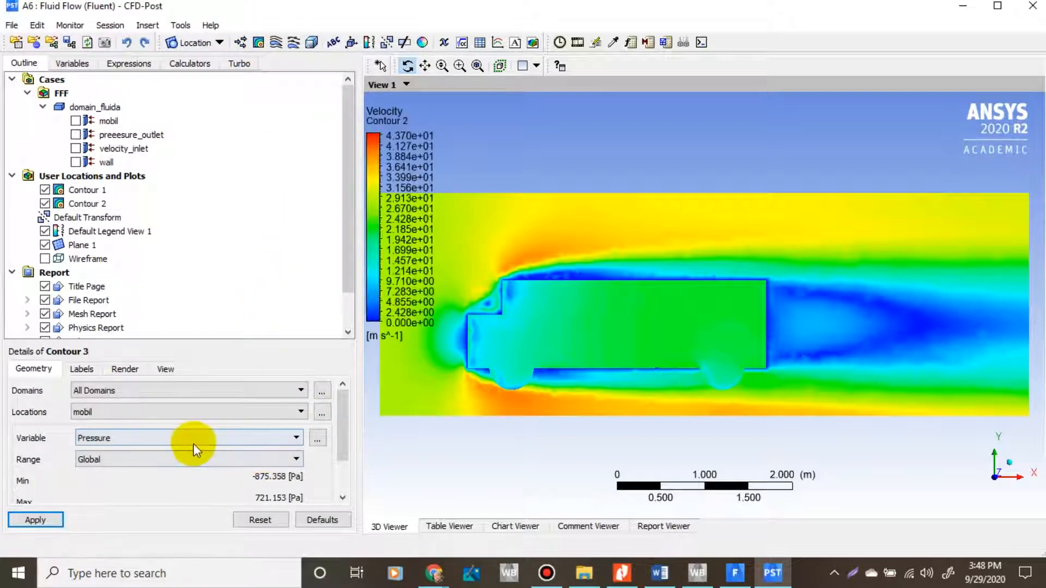
left_click(211, 417)
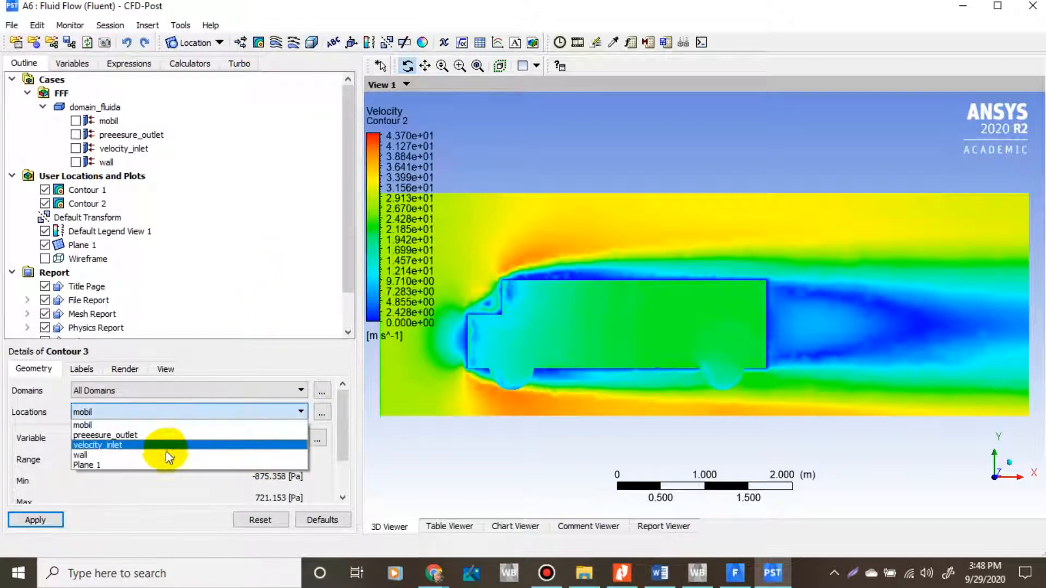
left_click(157, 464)
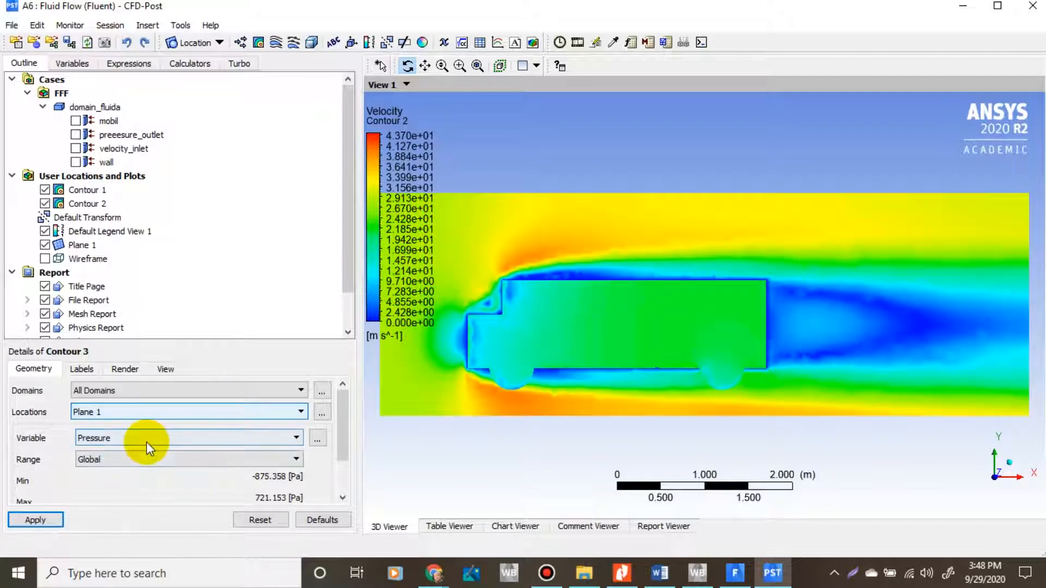
left_click_drag(344, 468, 318, 483)
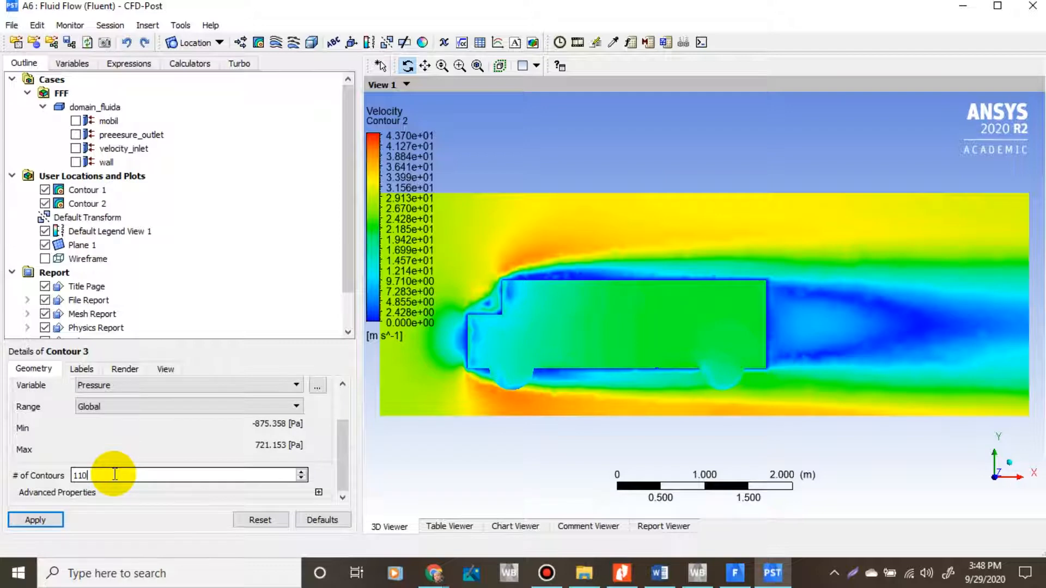
left_click(275, 387)
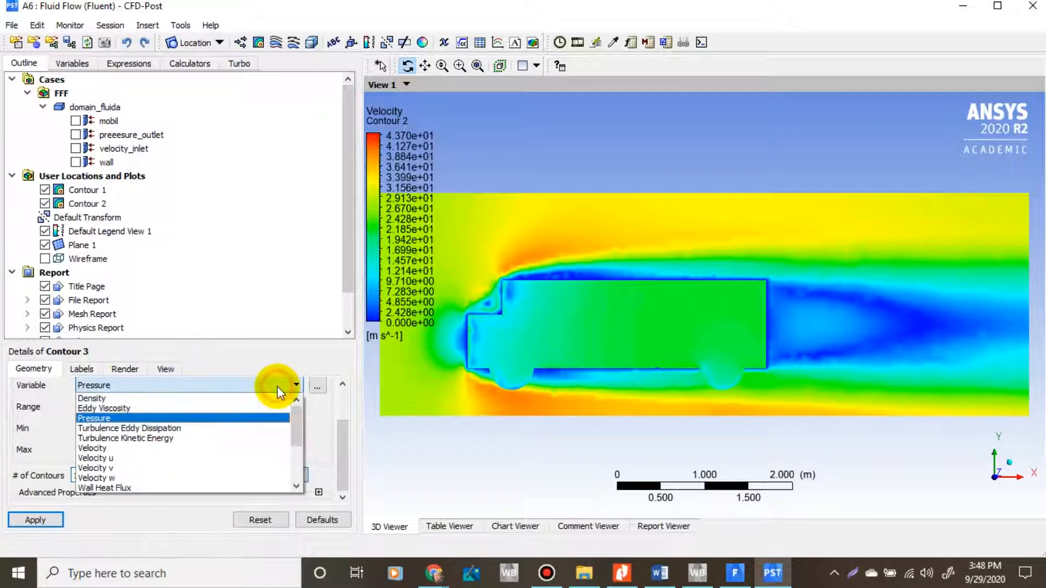
left_click(134, 418)
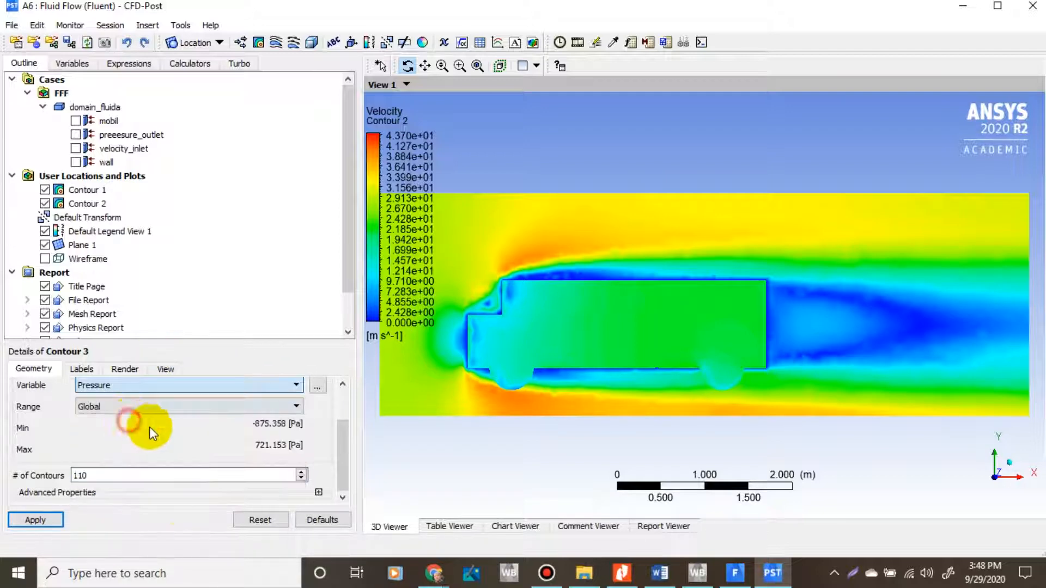
left_click(43, 521)
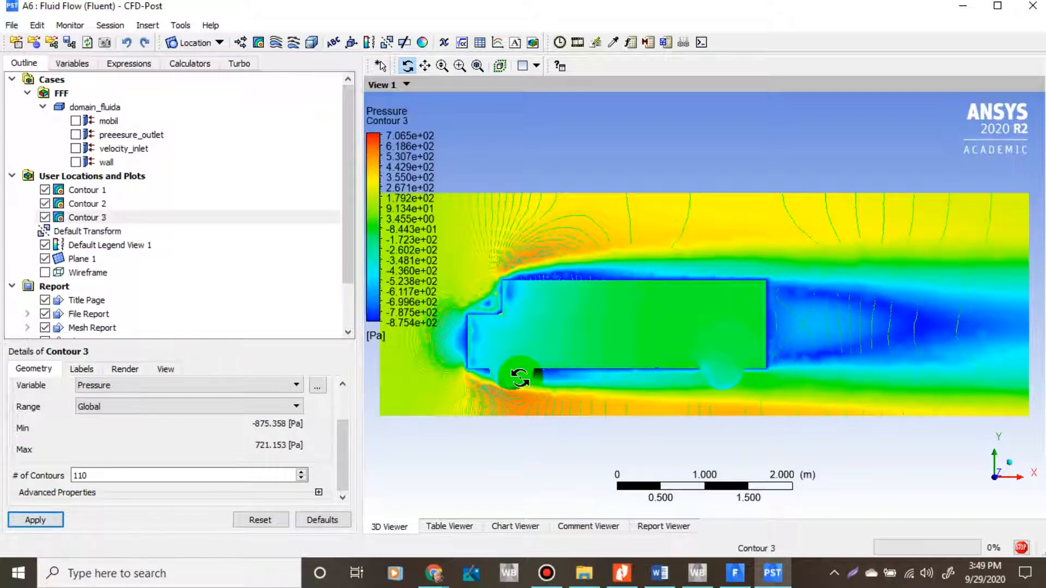
- Hide the velocity contour, show the wireframe, and examine the pressure contour around the car along the Z axis
left_click(45, 204)
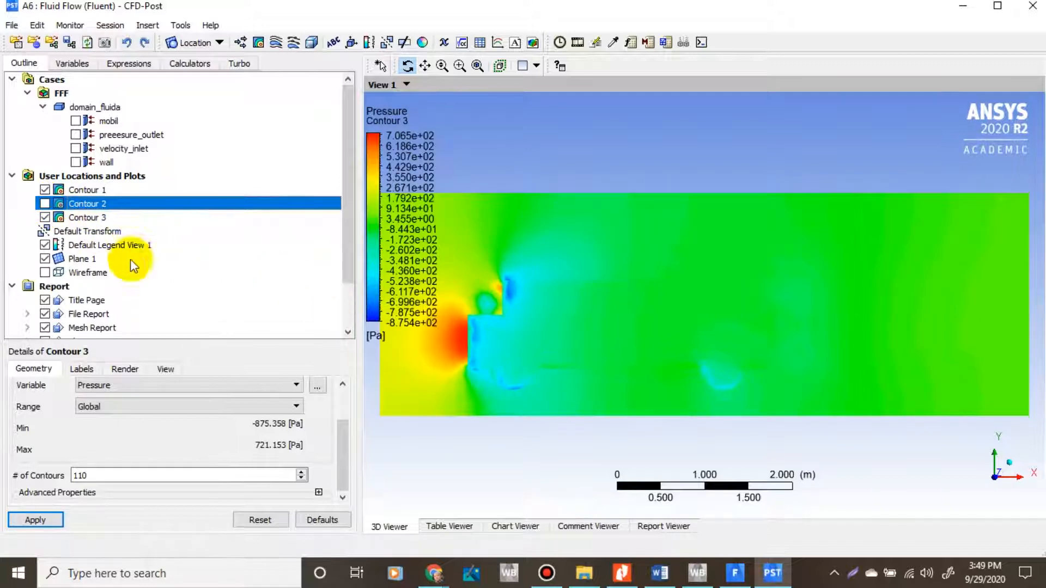
left_click(45, 273)
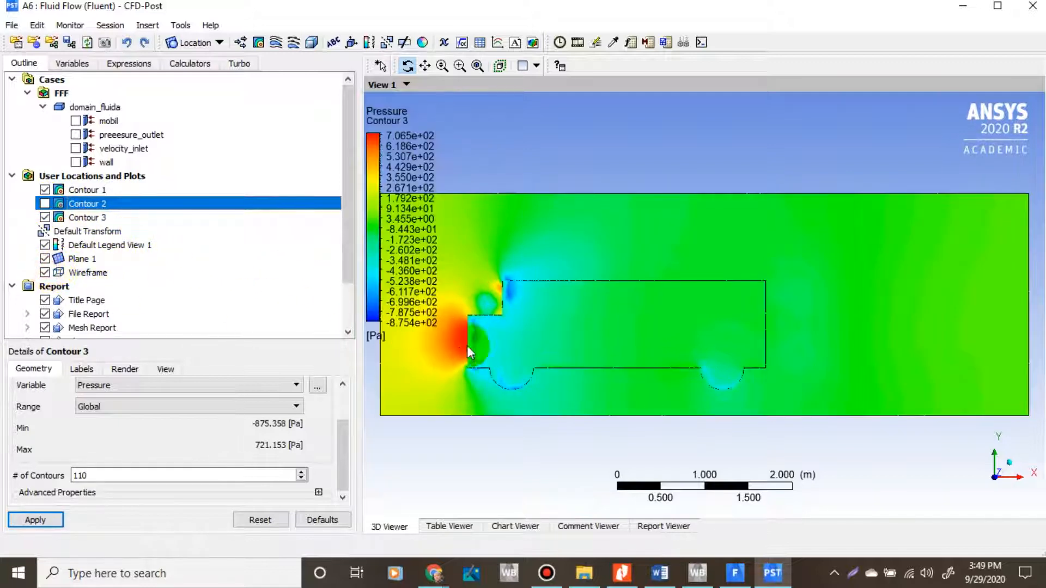
mouse_move(522, 350)
left_mouse_down()
mouse_move(497, 319)
mouse_move(510, 339)
left_mouse_up()
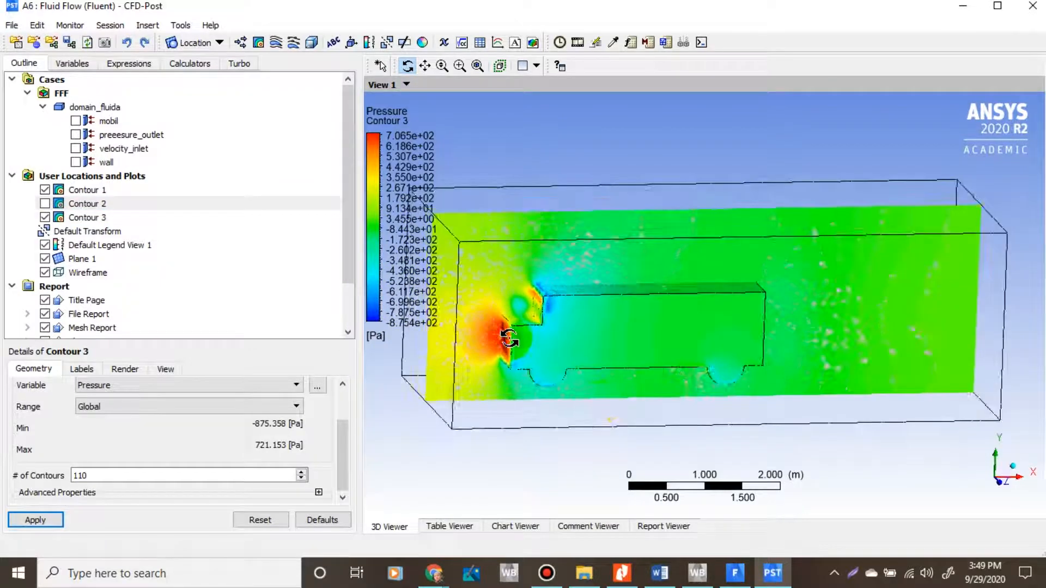
left_click(999, 488)
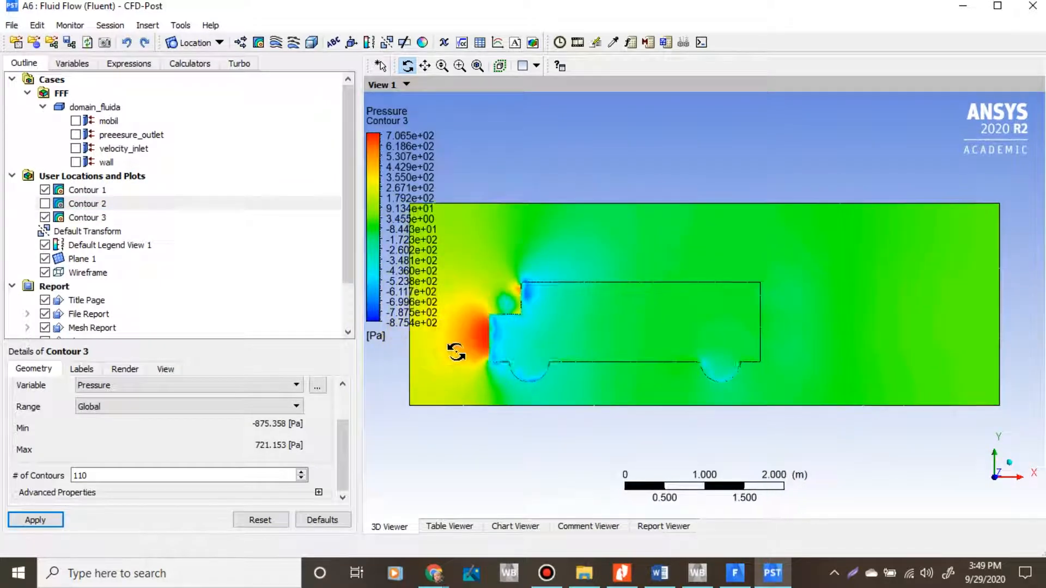
scroll(493, 336, "up", 8)
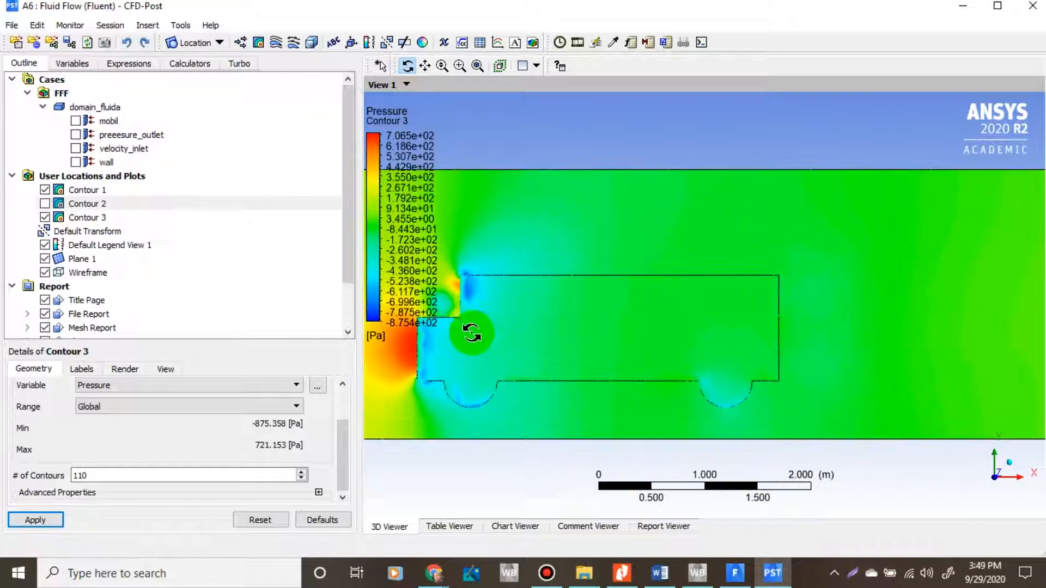
scroll(459, 327, "down", 4)
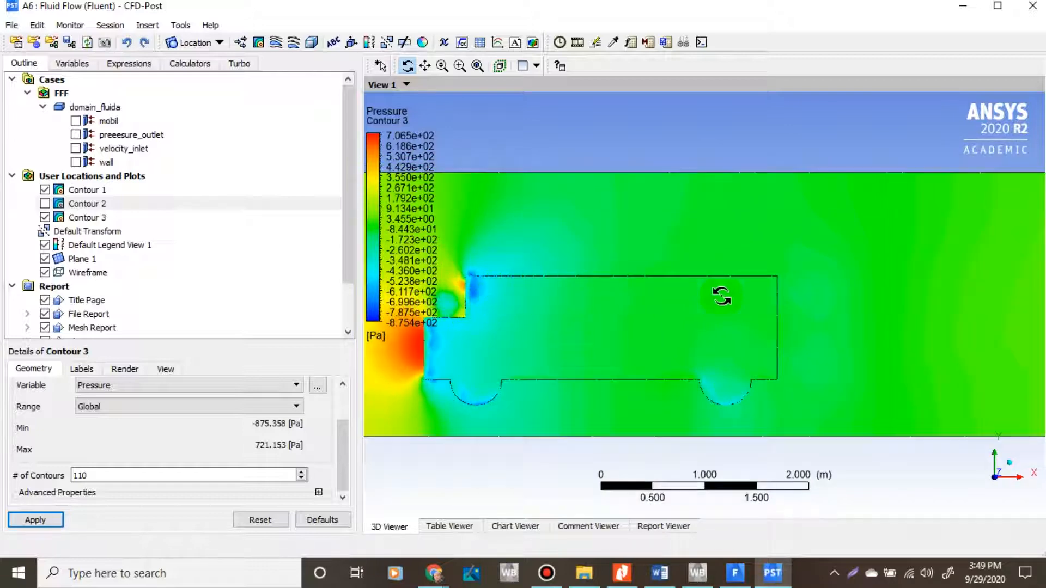
scroll(458, 383, "down", 3)
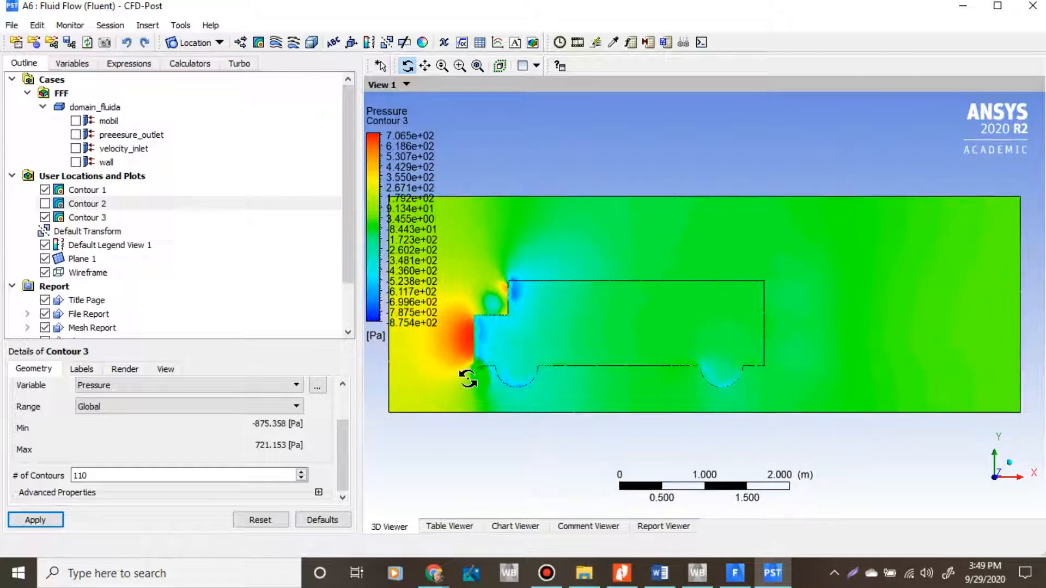
- Change the variable of Contour 3 on the section plane to Turbulence Kinetic Energy and apply it
left_click(297, 386)
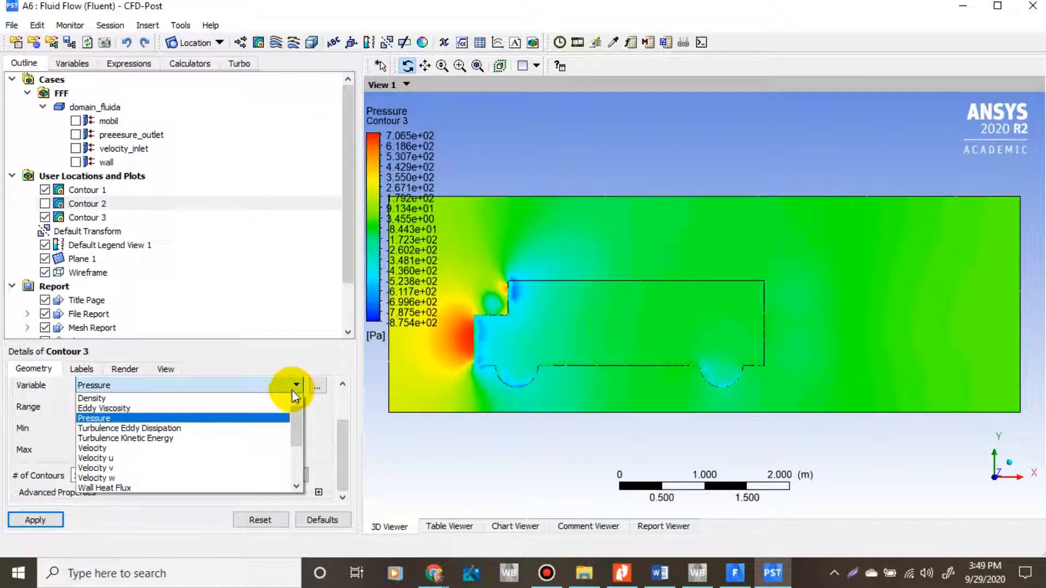
left_click(182, 439)
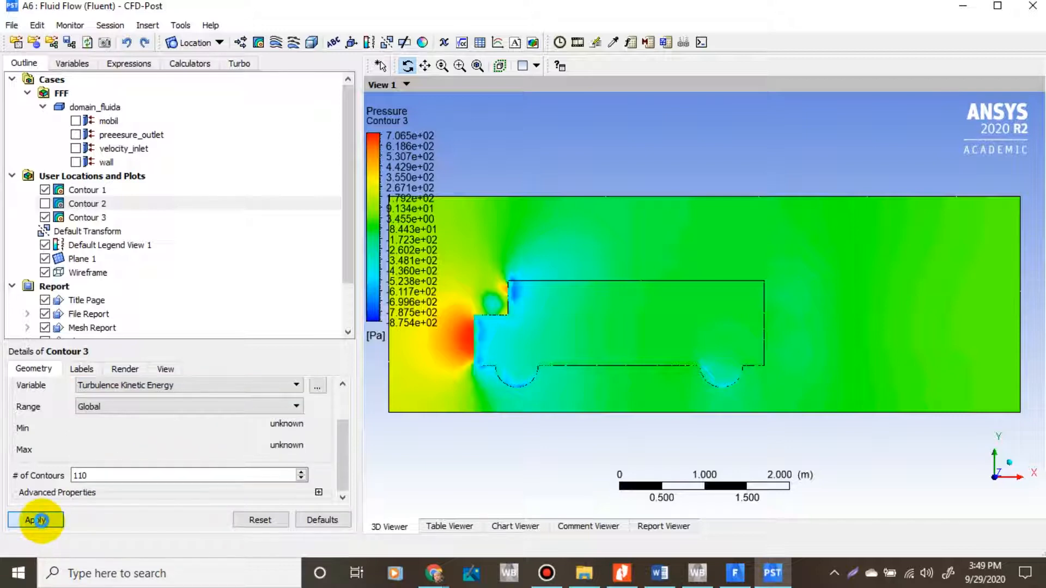
left_click(41, 520)
left_click_drag(545, 330, 514, 313)
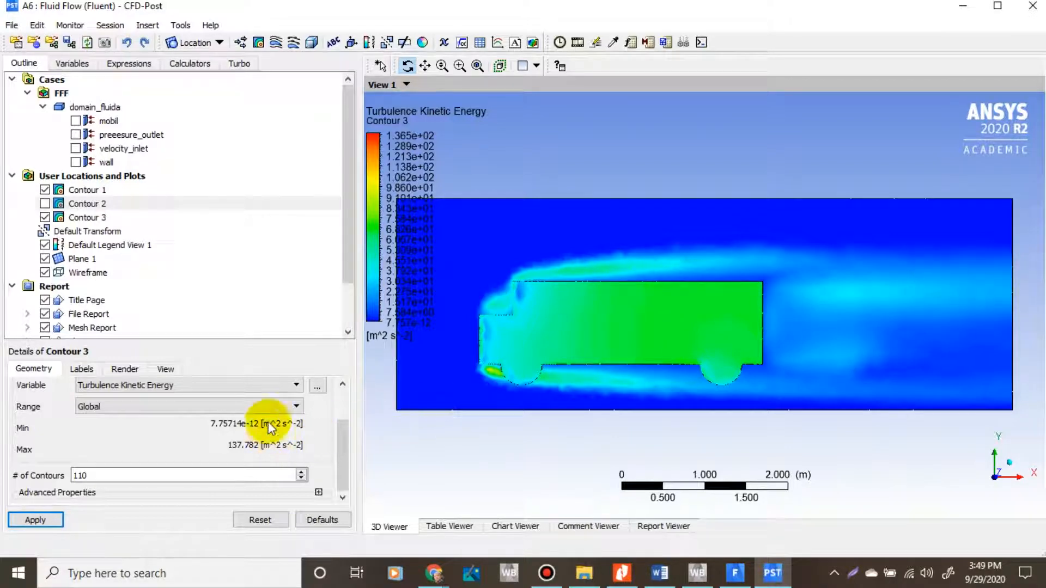
left_click(294, 386)
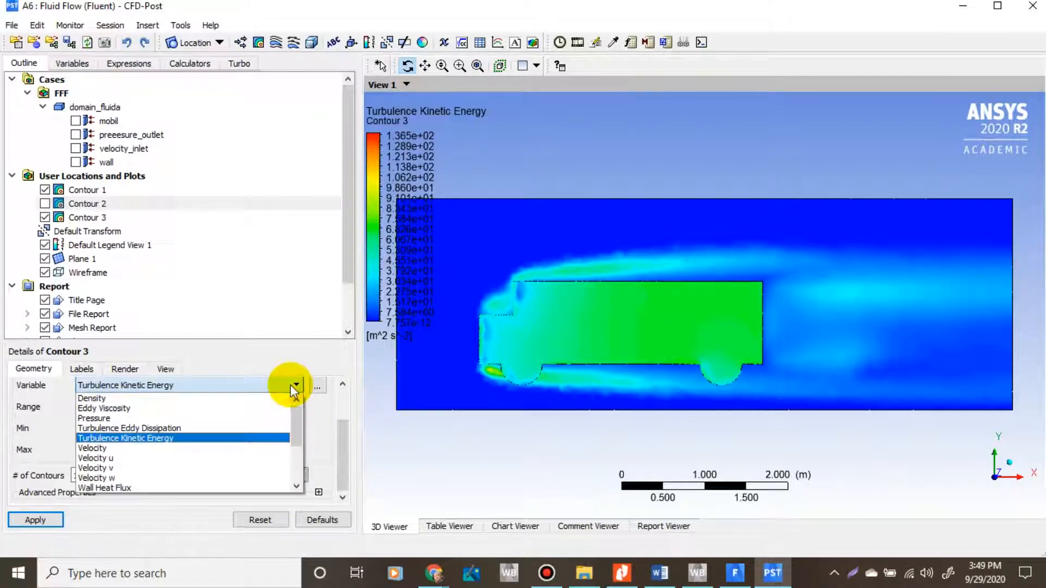
mouse_move(296, 416)
left_mouse_down()
mouse_move(304, 467)
mouse_move(297, 416)
left_mouse_up()
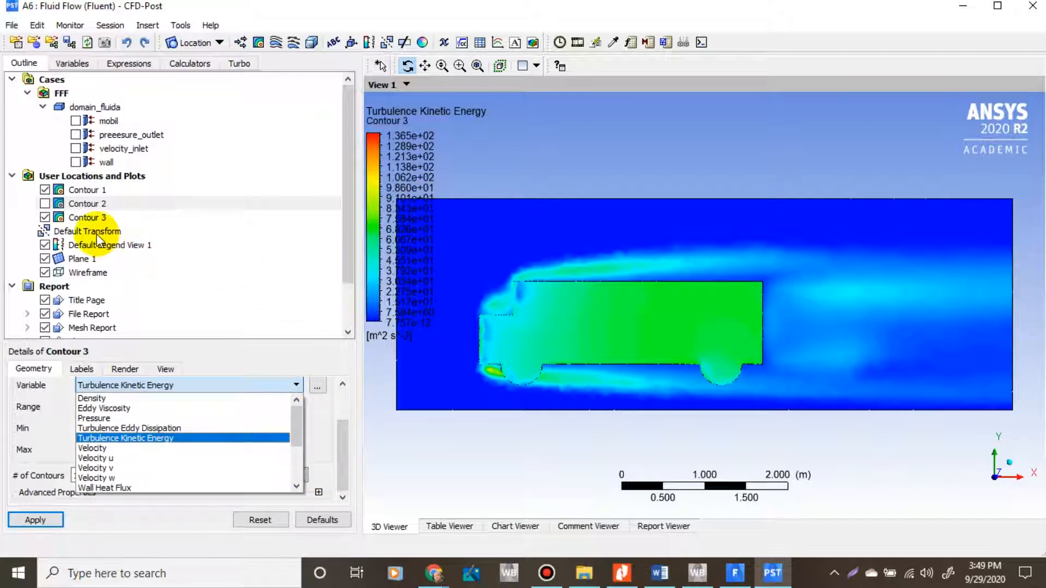
- Hide the remaining contour plots, leaving Plane 1 and the wireframe shown, and set the view along the Z axis
left_click(48, 204)
left_click(45, 218)
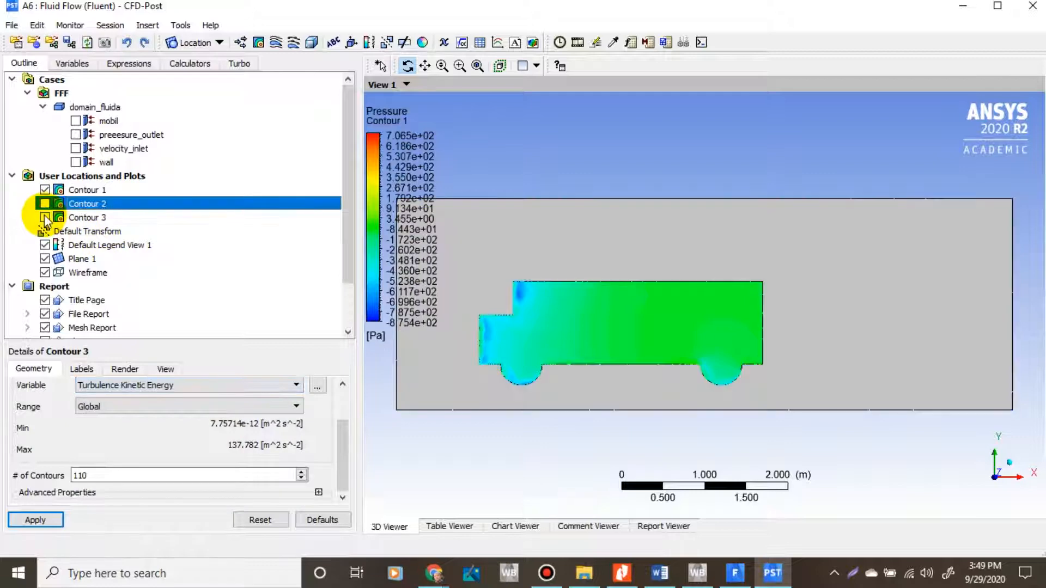
left_click(44, 190)
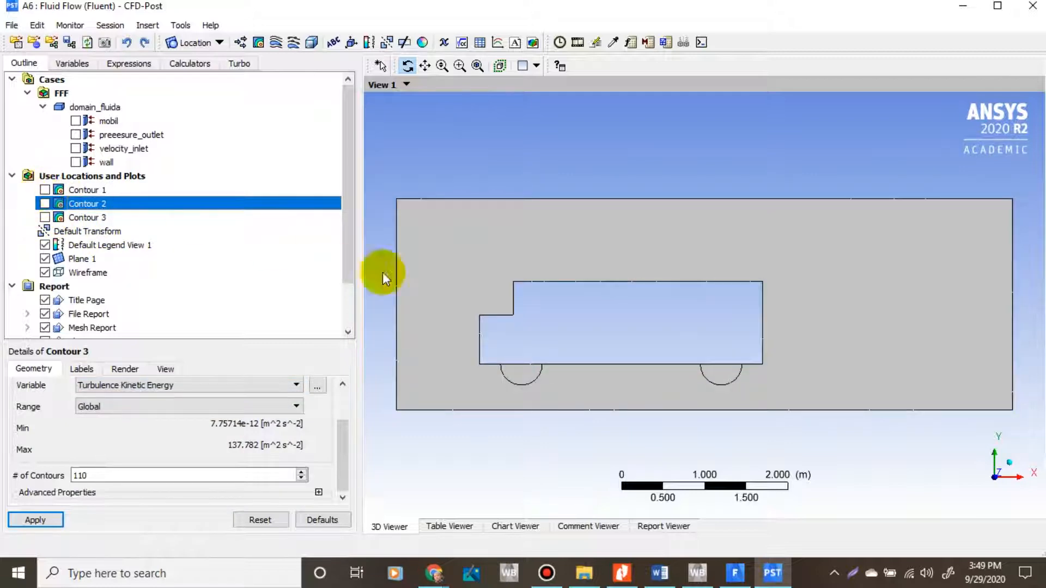
left_click(541, 250)
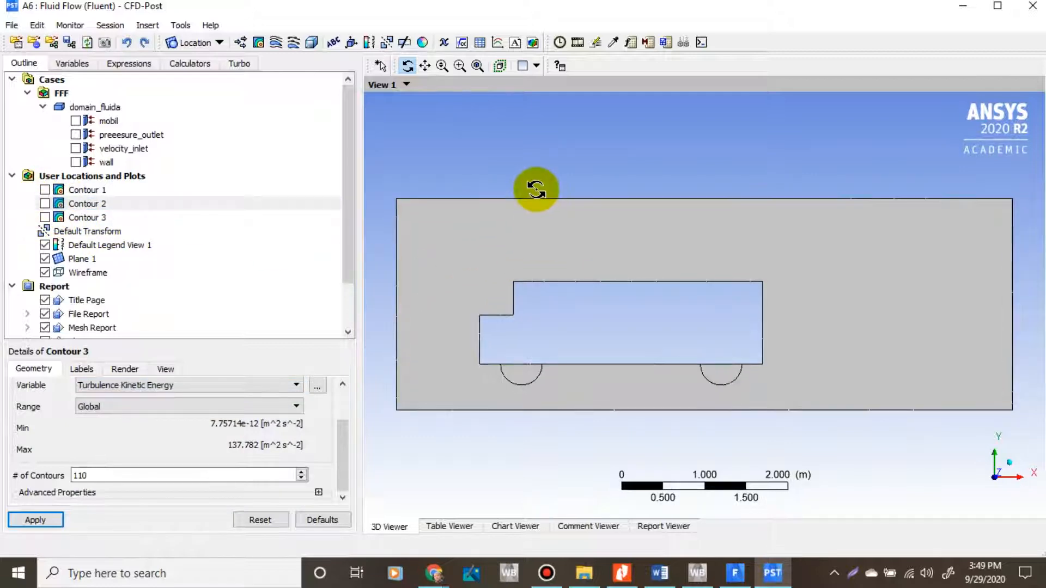
left_click_drag(537, 264, 838, 407)
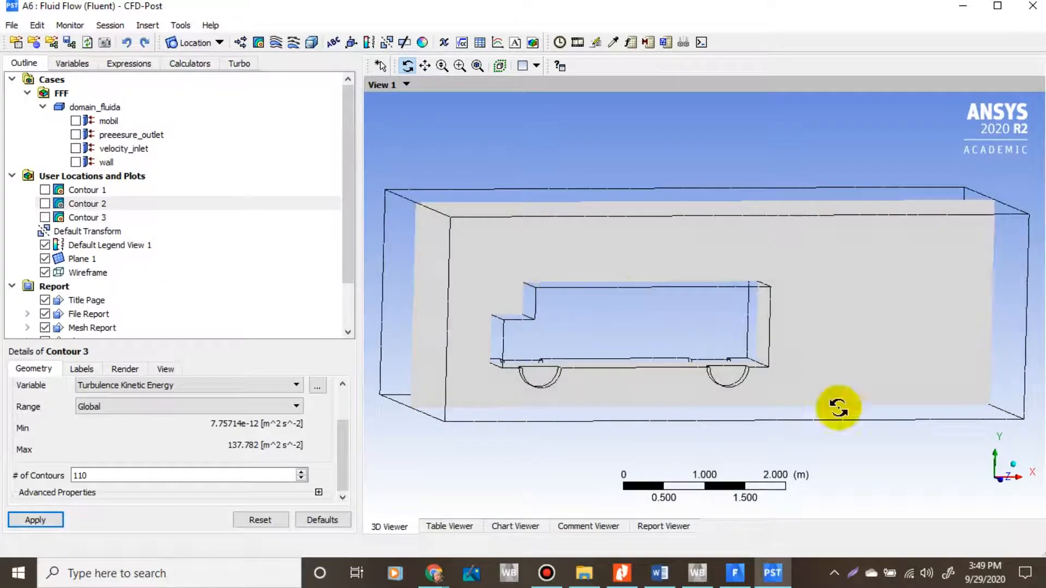
left_click(1000, 488)
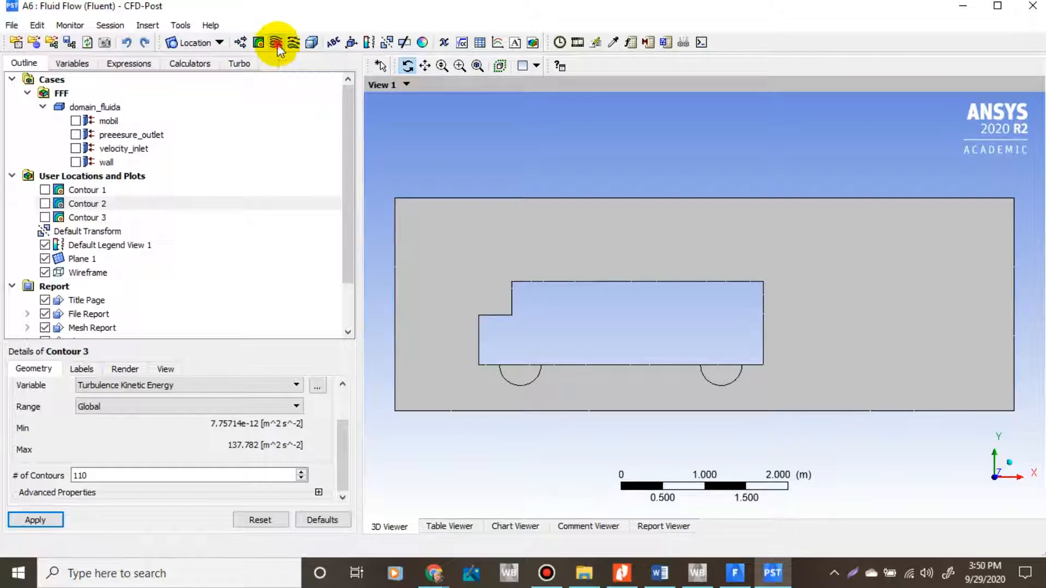
- Insert a new streamline object with the default name
left_click(276, 43)
left_click(305, 105)
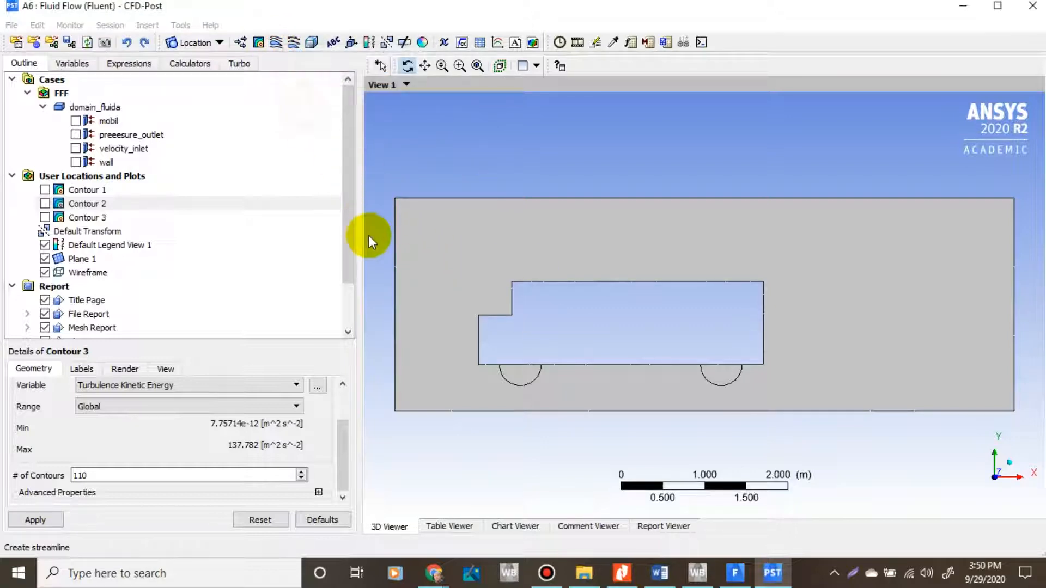
- Switch to Chrome and look through the "aerodinamik pada mobil" image results for examples of airflow lines over cars
left_click(438, 571)
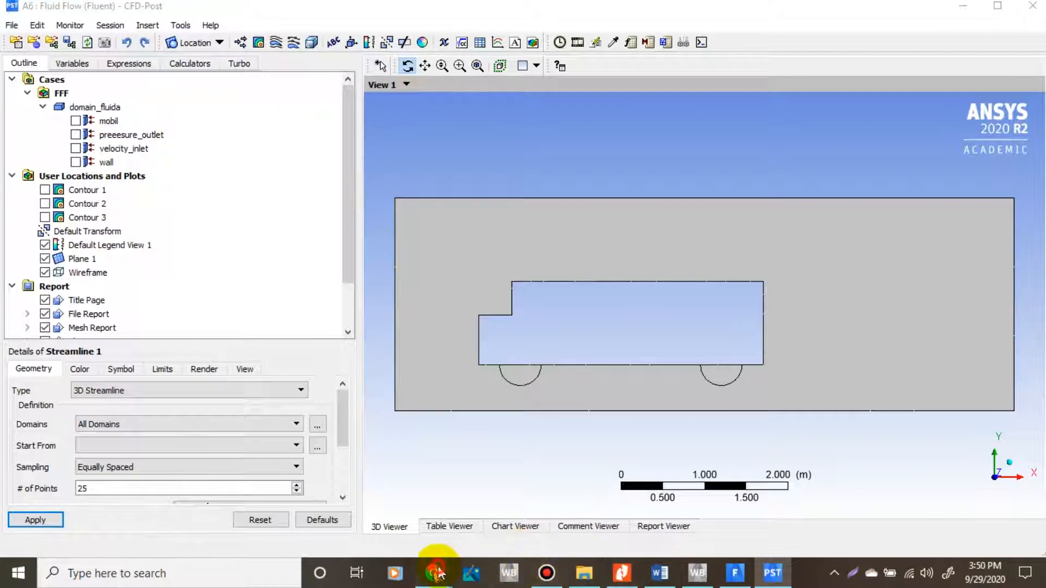
left_click(378, 455)
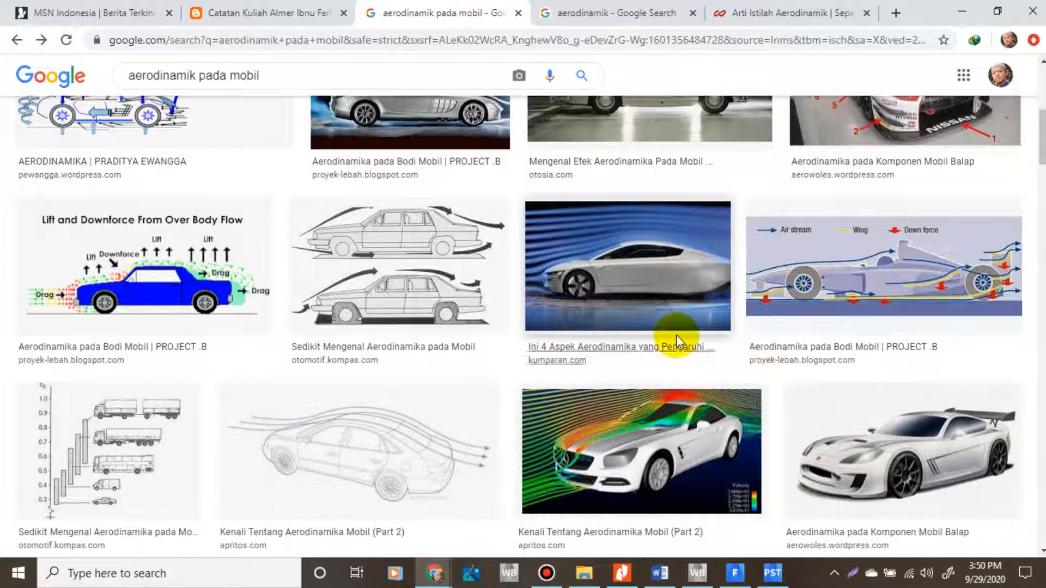
scroll(676, 334, "up", 4)
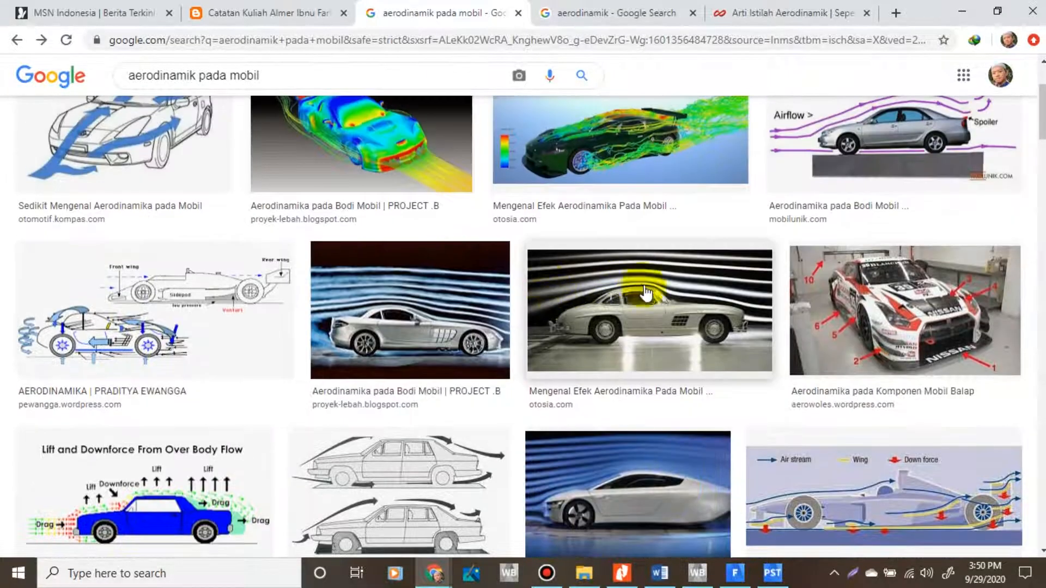
scroll(697, 278, "up", 3)
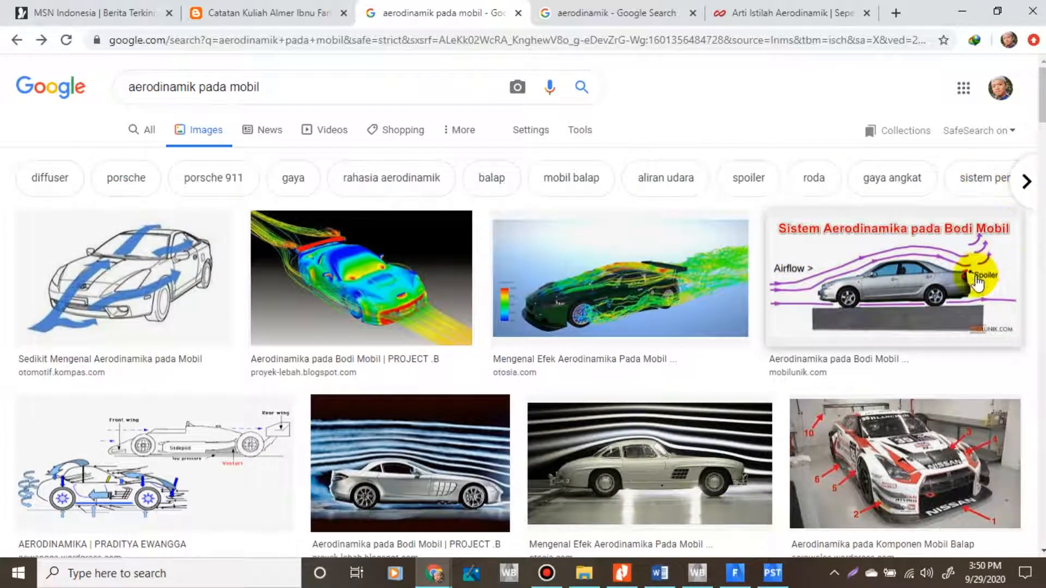
scroll(654, 408, "down", 7)
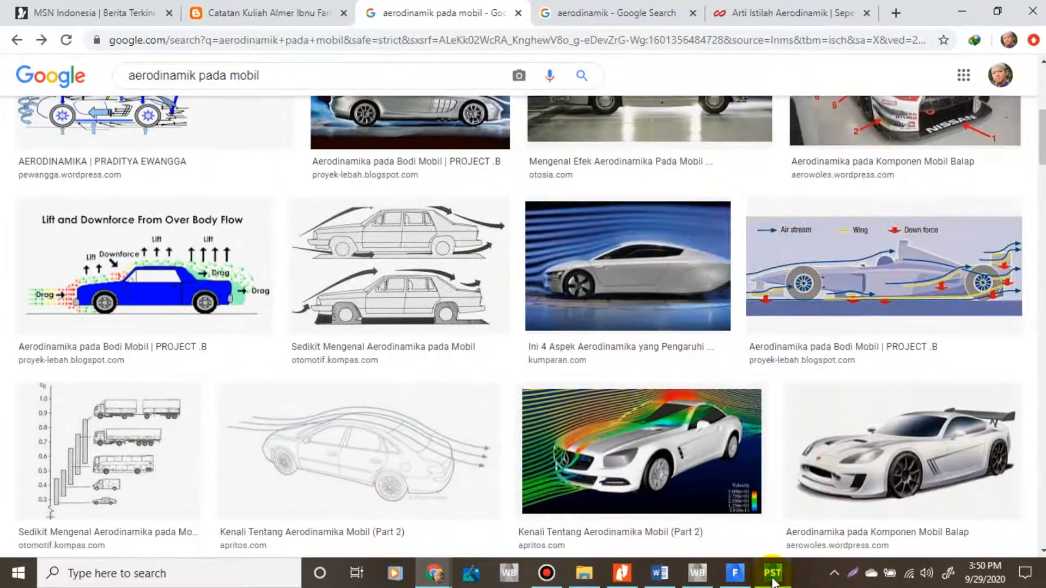
- Switch back to CFD-Post and generate 3D velocity streamlines starting from velocity_inlet with 250 equally spaced points in the Forward direction
left_click(772, 573)
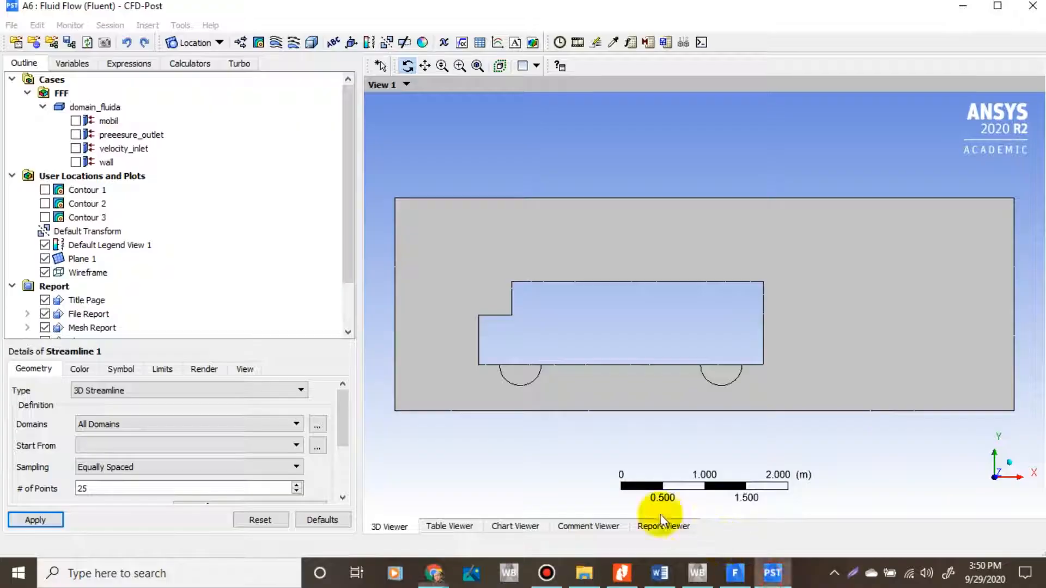
left_click(231, 391)
left_click(233, 392)
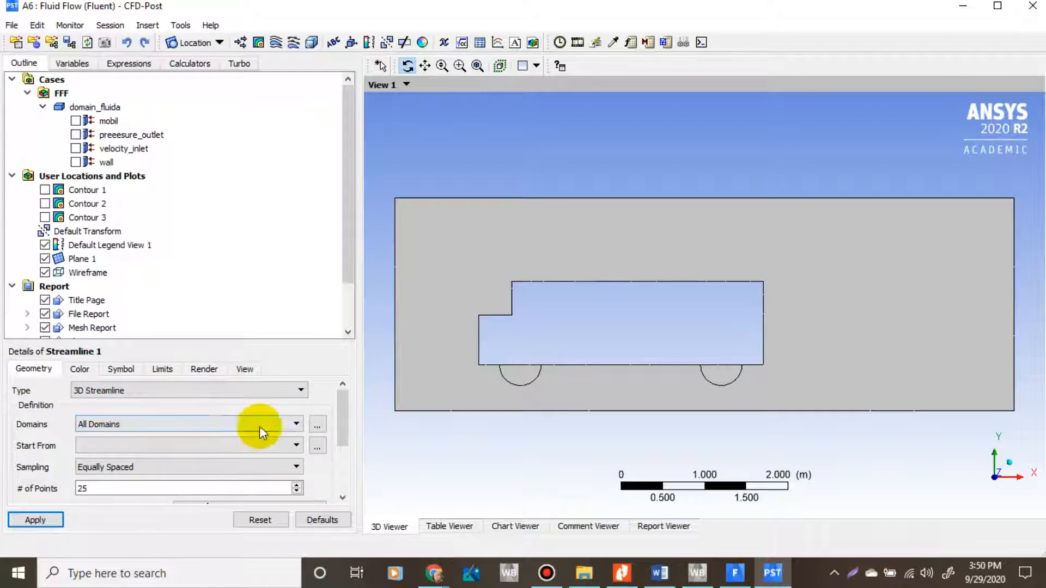
left_click(166, 449)
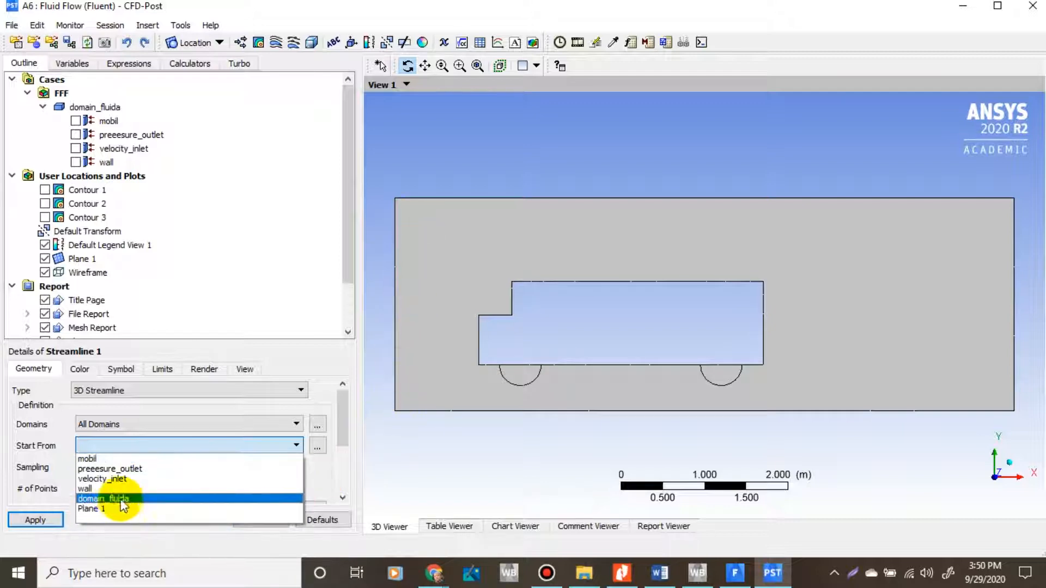
left_click(110, 480)
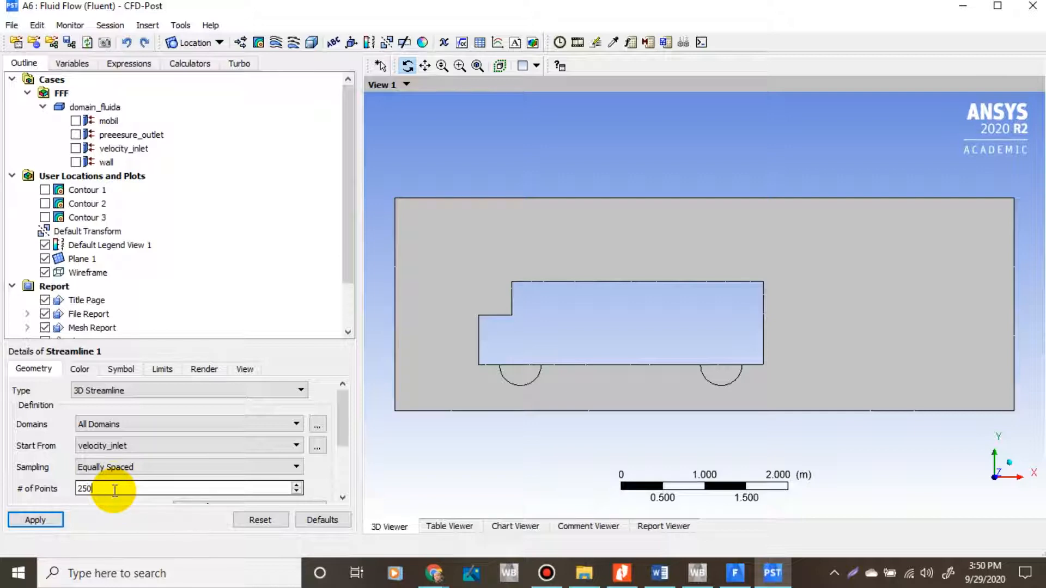
left_click_drag(345, 443, 350, 488)
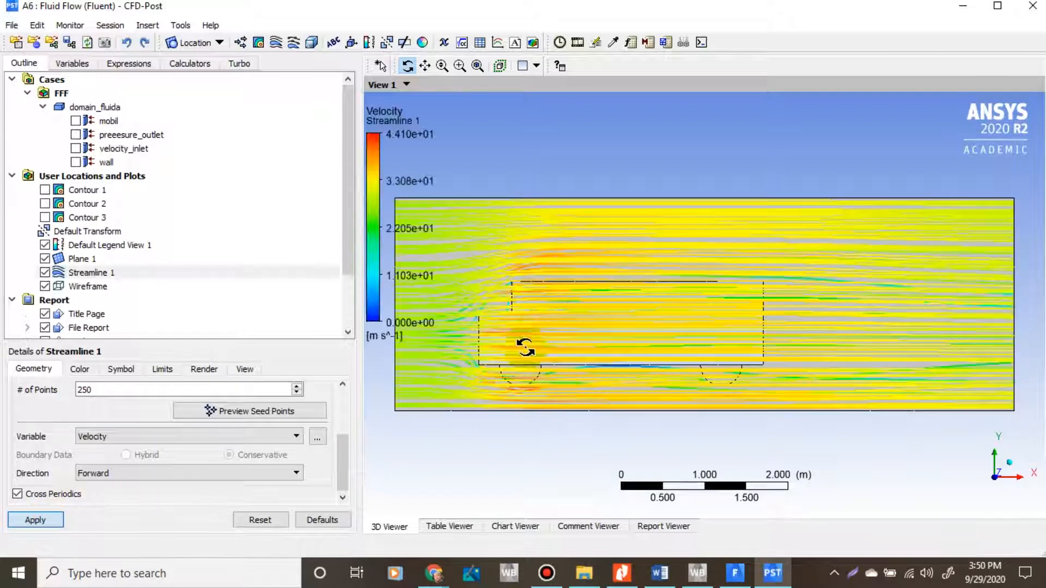
- Examine the velocity streamlines around the car from an angled view and along the Z axis
scroll(533, 336, "down", 1)
left_click_drag(533, 329, 654, 383)
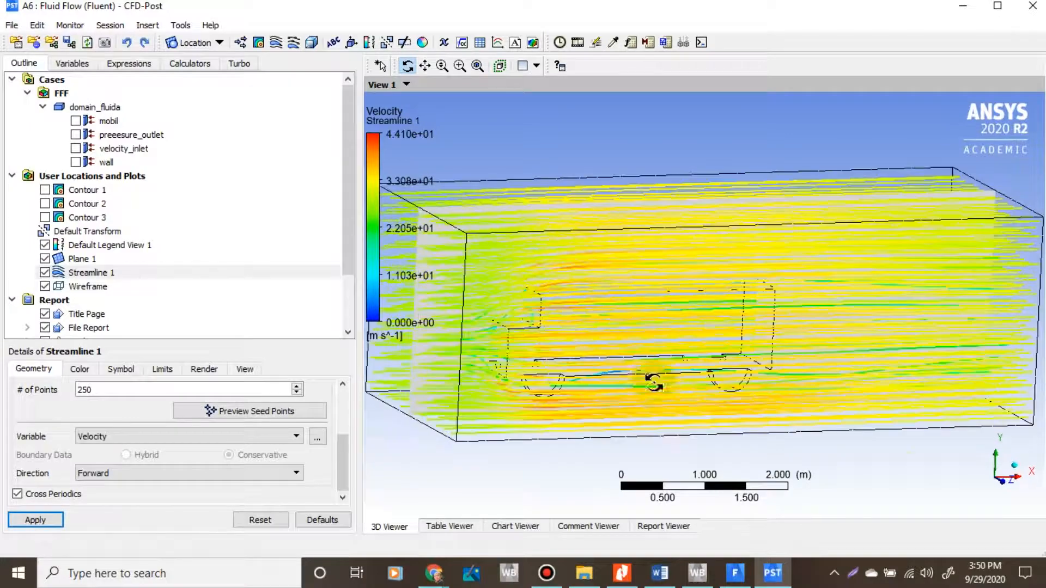
left_click(1002, 486)
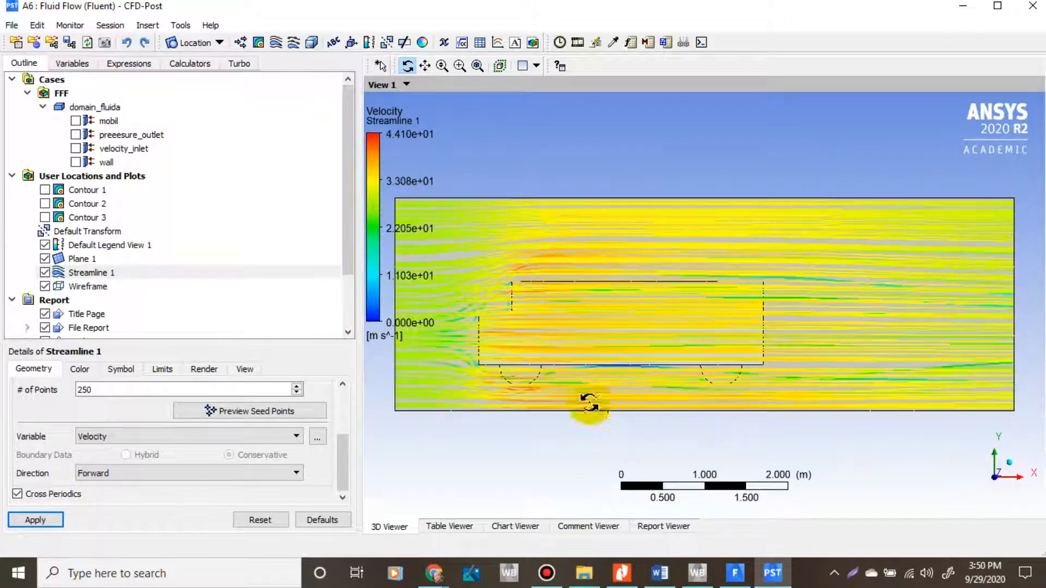
scroll(490, 305, "up", 1)
scroll(491, 305, "down", 2)
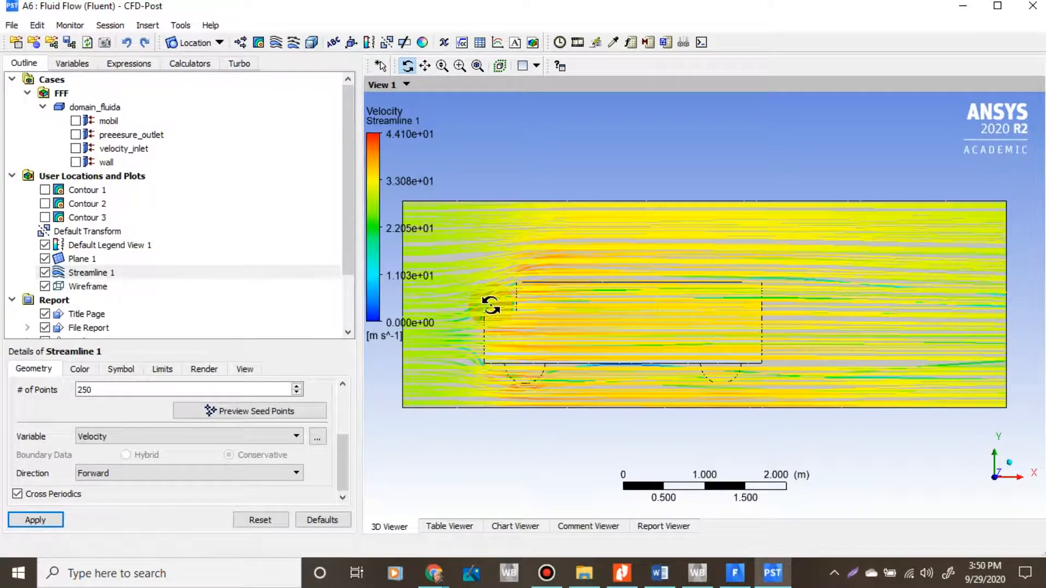
scroll(490, 305, "up", 1)
- Play a Sweep Animation of Streamline 1 and watch the particles flow past the car
left_click(577, 43)
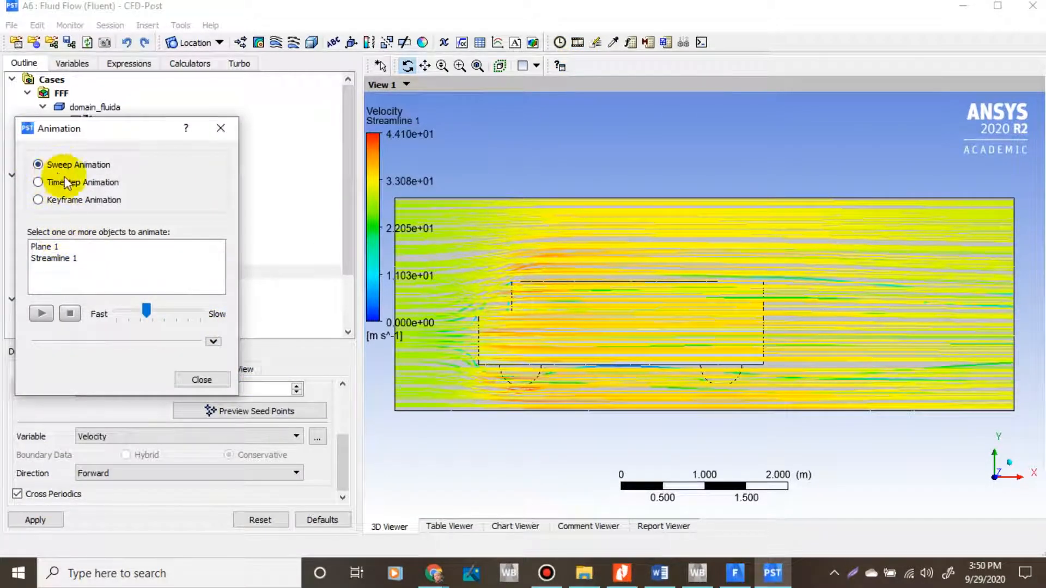
left_click(48, 261)
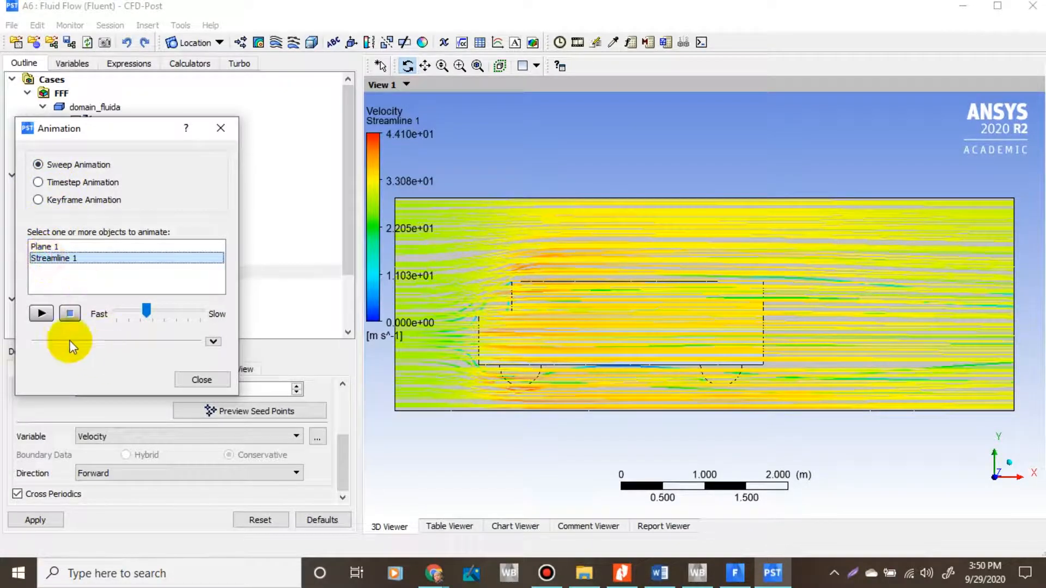
left_click(48, 314)
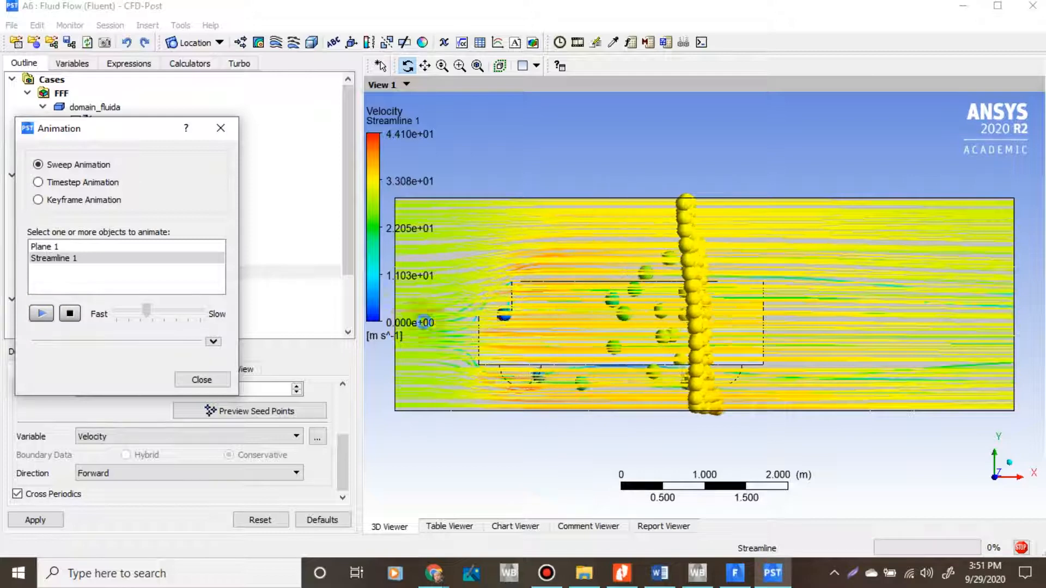
scroll(545, 297, "up", 2)
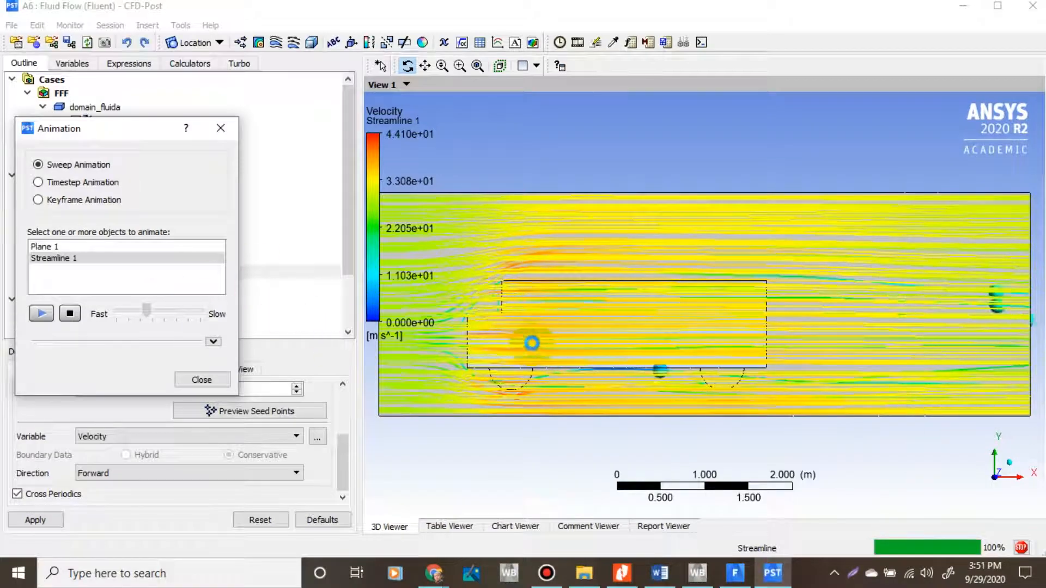
- Examine the animated velocity streamlines around the car from angled 3D views
left_click_drag(532, 343, 590, 388)
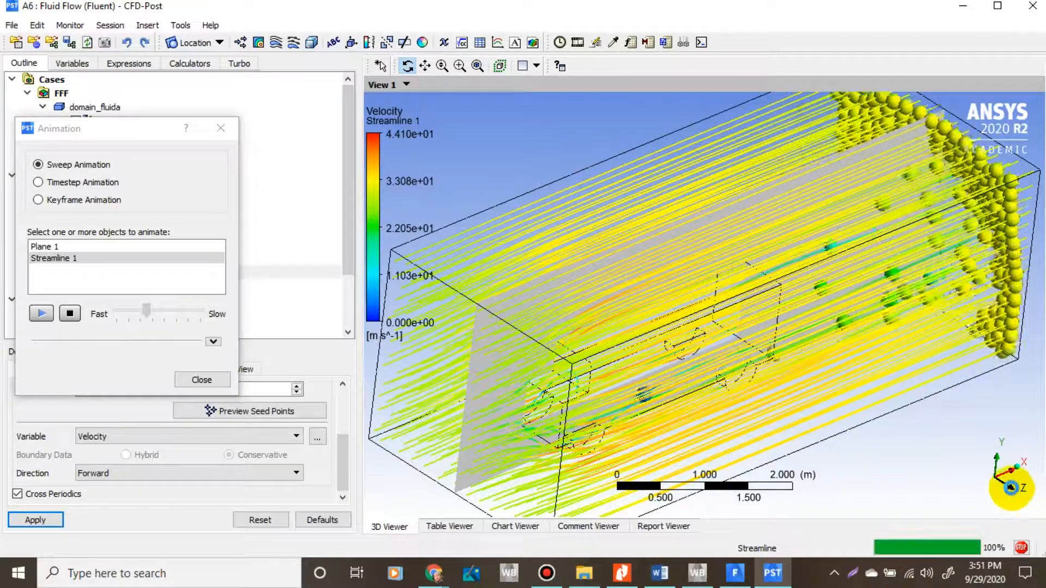
mouse_move(796, 434)
left_mouse_down()
mouse_move(770, 425)
mouse_move(771, 442)
mouse_move(782, 432)
left_mouse_up()
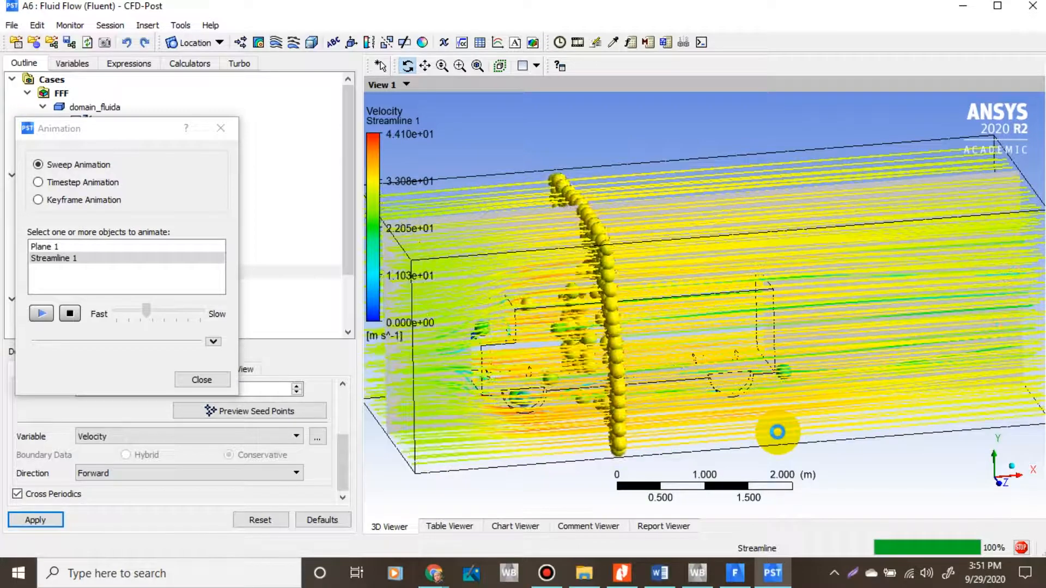
- Switch to Chrome and examine the velocity contours around cyclists on the sepeda.me aerodynamics page
mouse_move(434, 573)
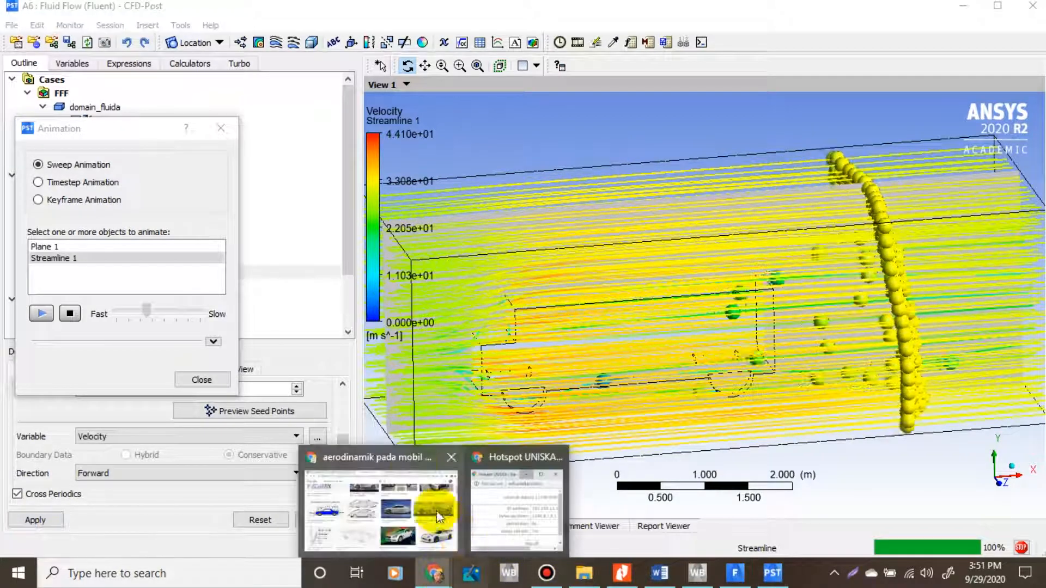
left_click(414, 458)
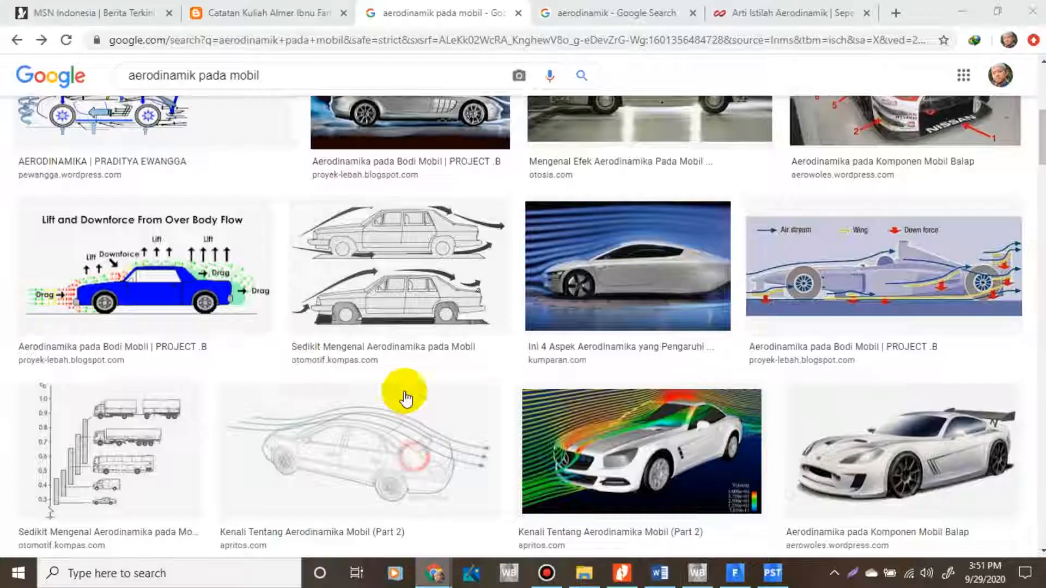
left_click(596, 17)
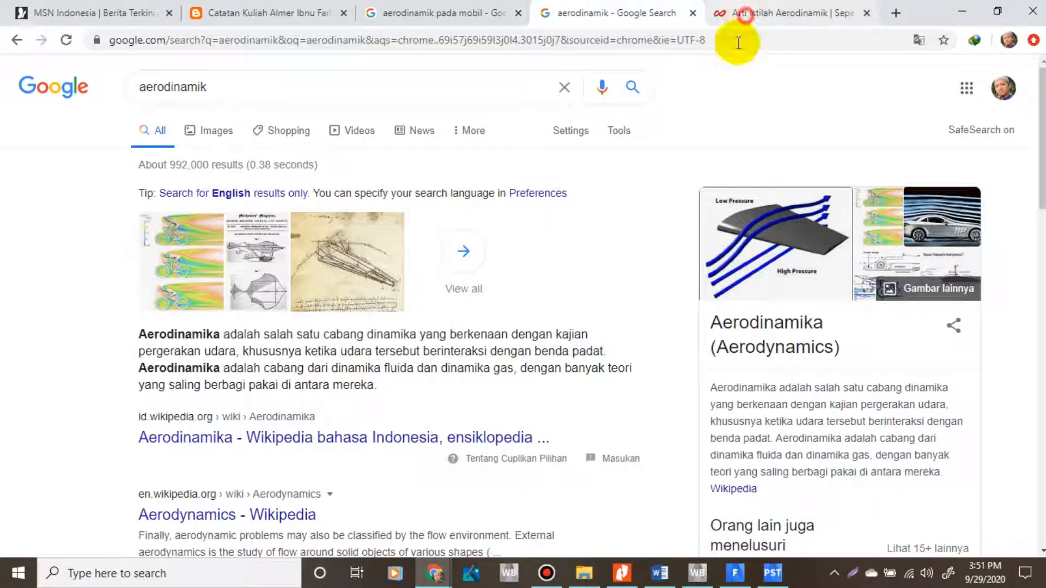
left_click(745, 15)
scroll(276, 348, "down", 9)
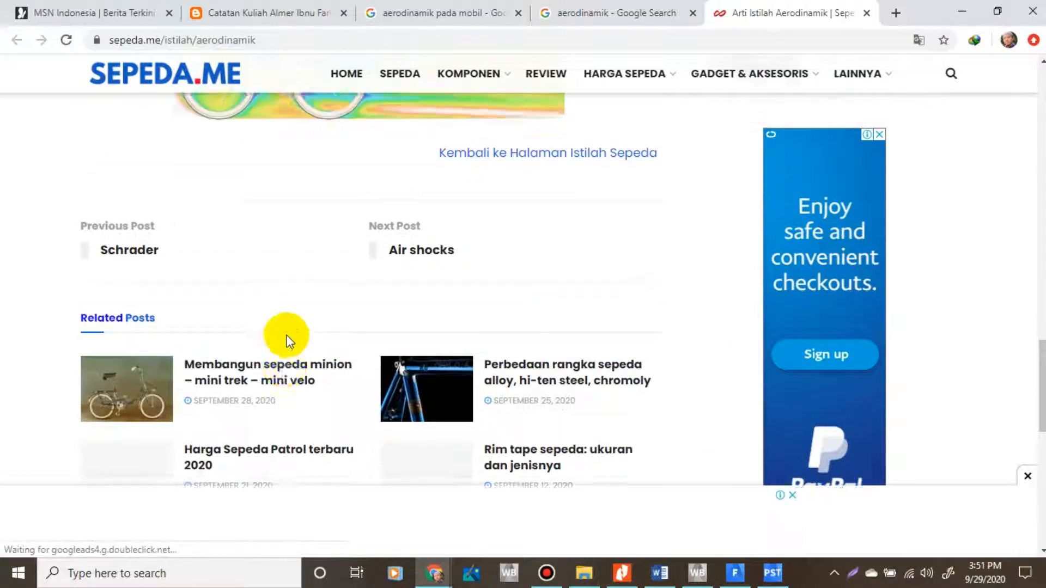
scroll(285, 339, "up", 8)
scroll(279, 330, "down", 5)
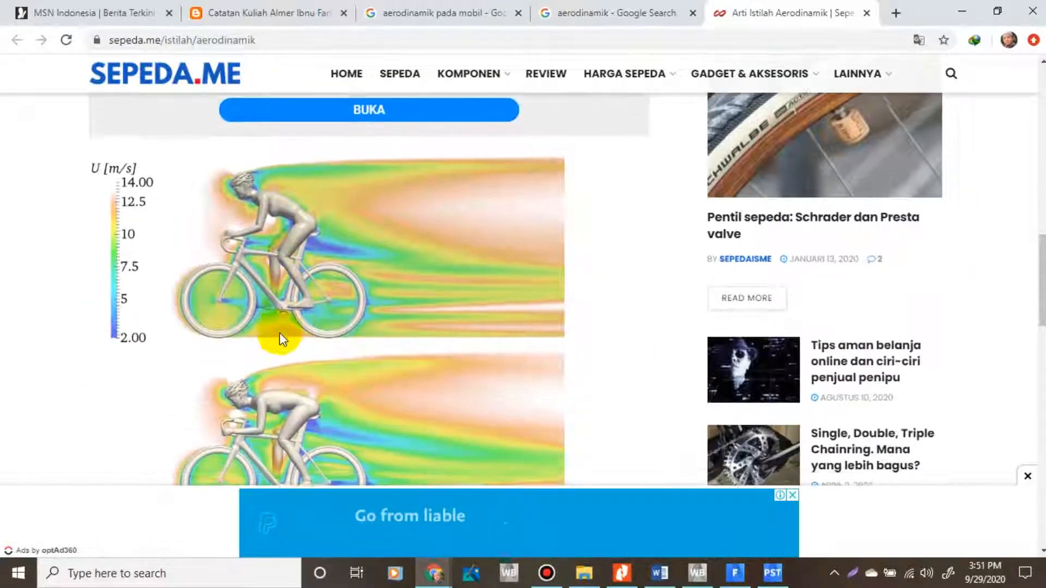
scroll(275, 360, "up", 6)
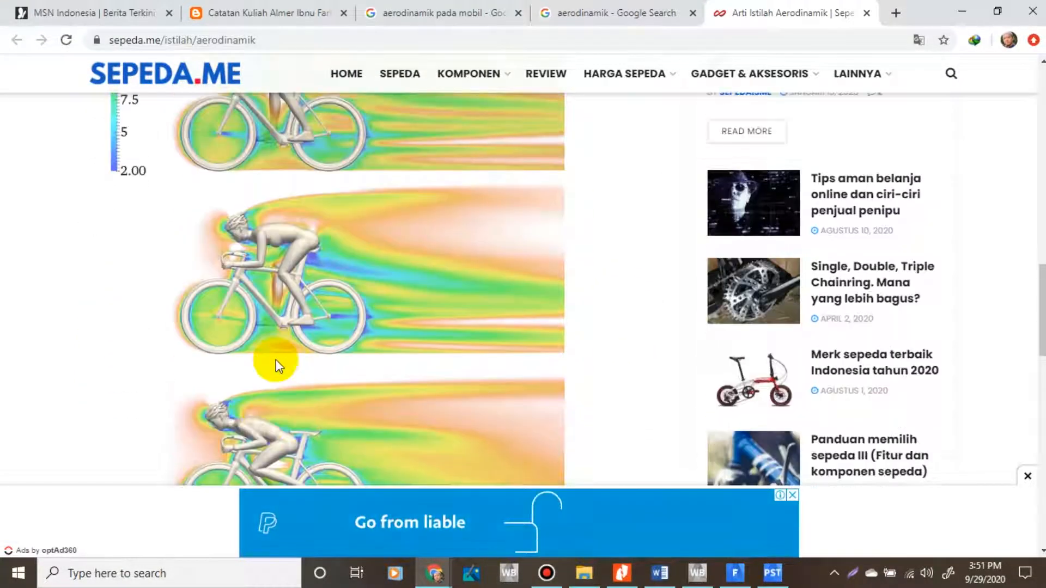
scroll(307, 277, "up", 8)
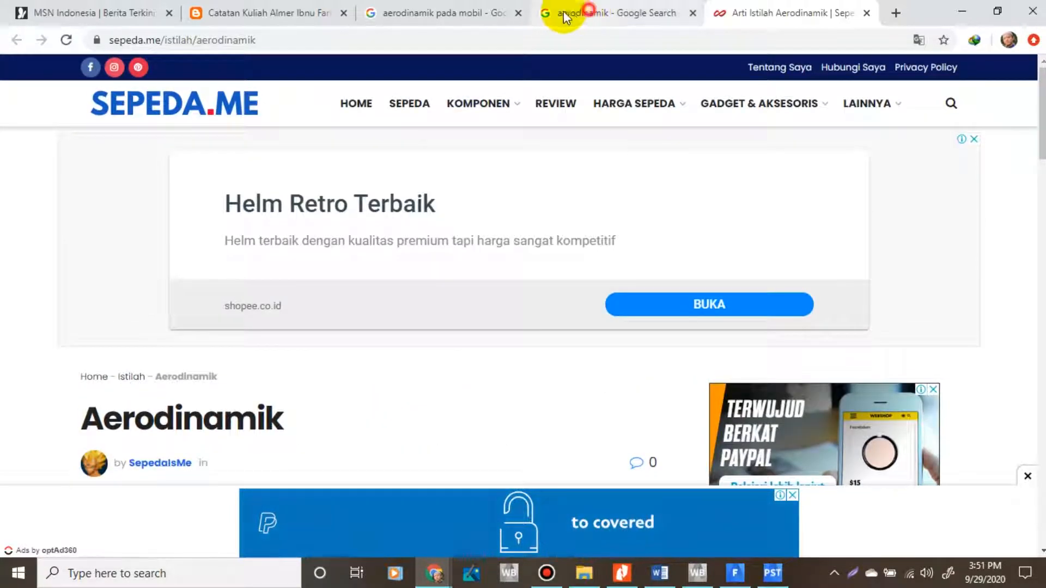
- Look through the drag coefficient blog article, covering the shape table, the Cd formula and the Cd versus Re diagram
left_click(564, 12)
left_click(448, 15)
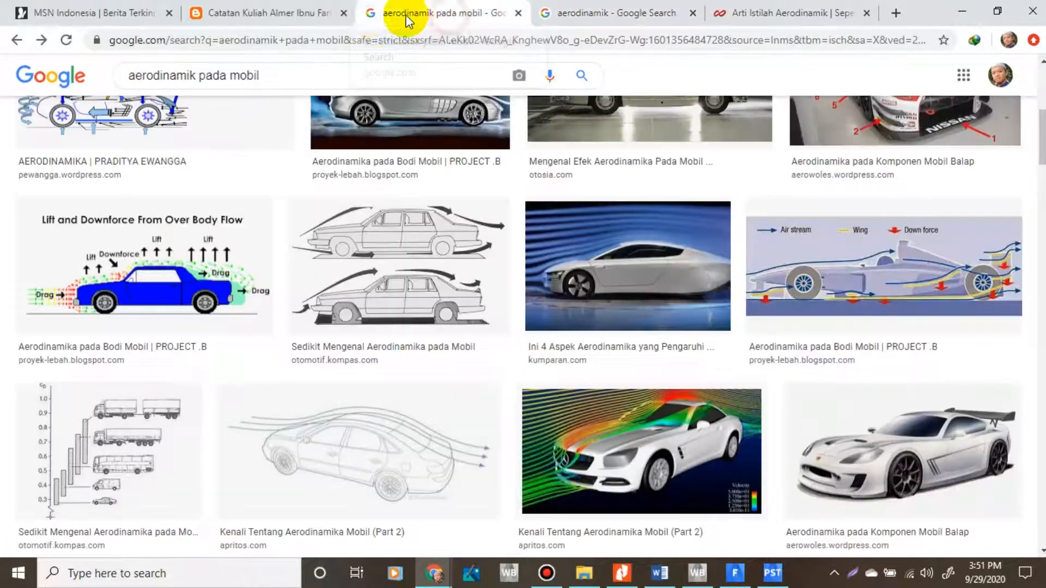
left_click(317, 15)
scroll(437, 341, "down", 5)
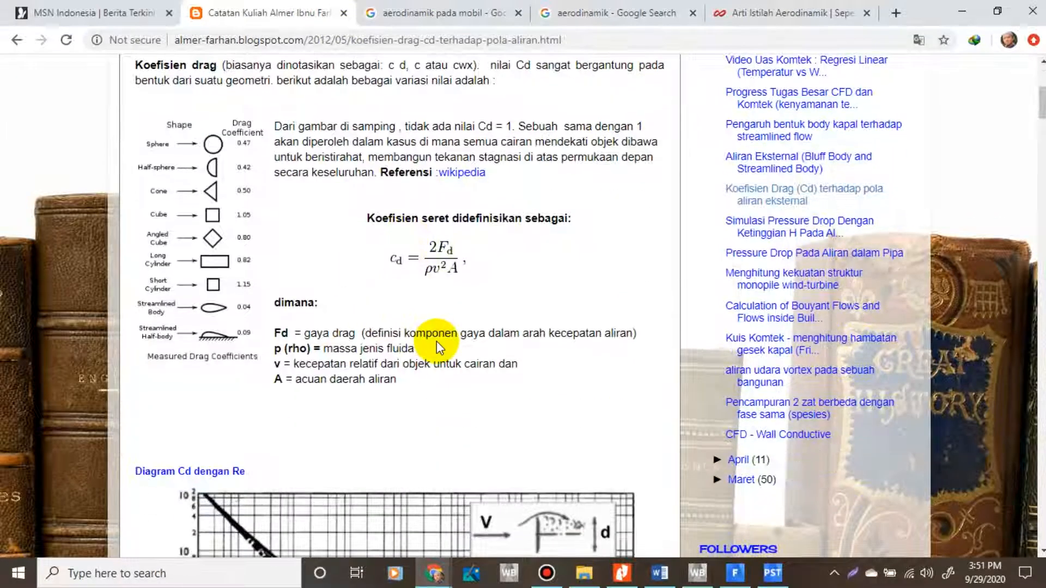
scroll(437, 341, "down", 7)
scroll(441, 362, "up", 6)
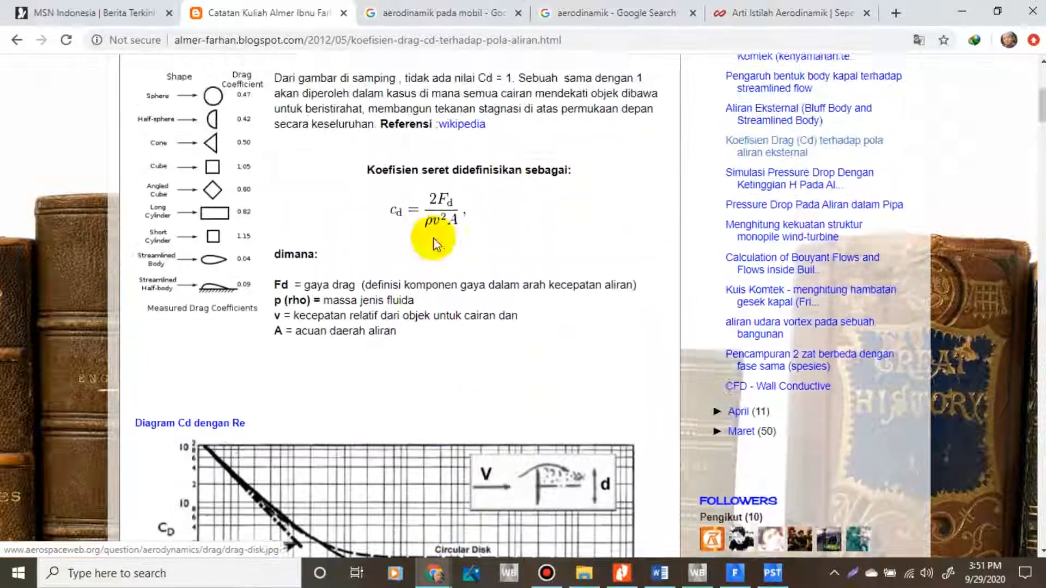
scroll(441, 256, "up", 1)
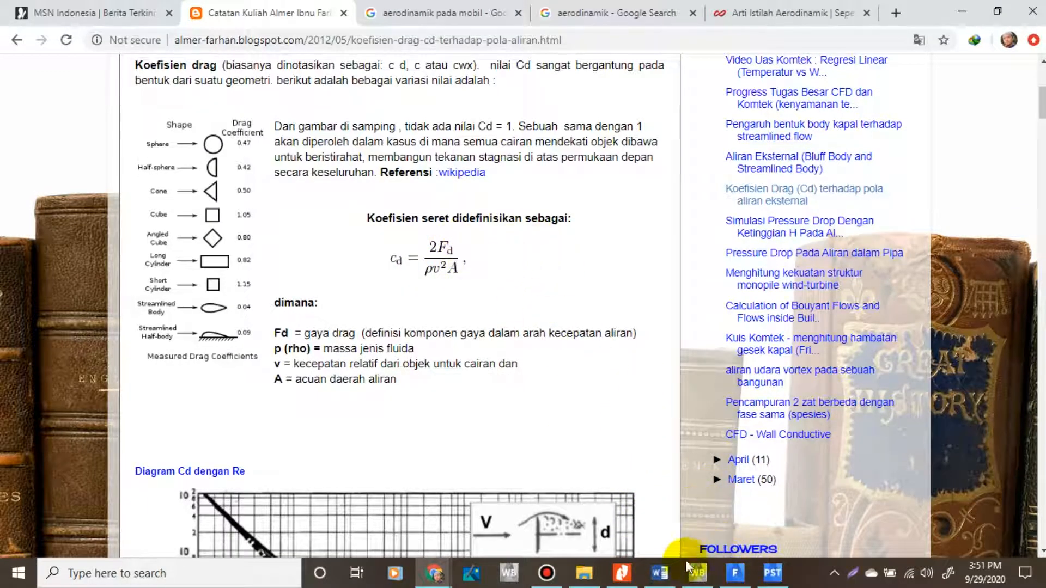
- Switch back to CFD-Post, then stop and replay the sweep animation of Streamline 1
left_click(772, 573)
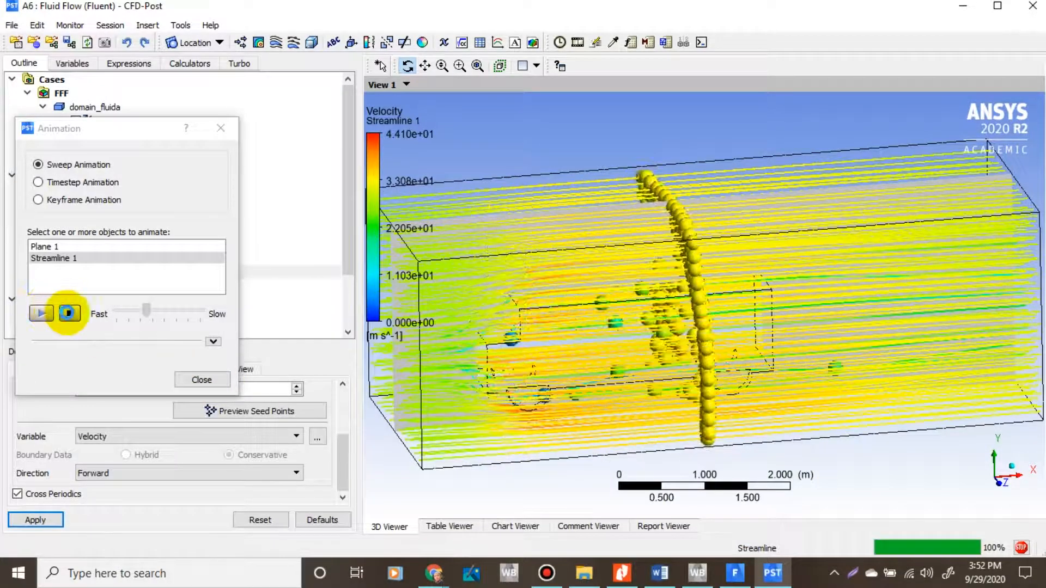
left_click(68, 313)
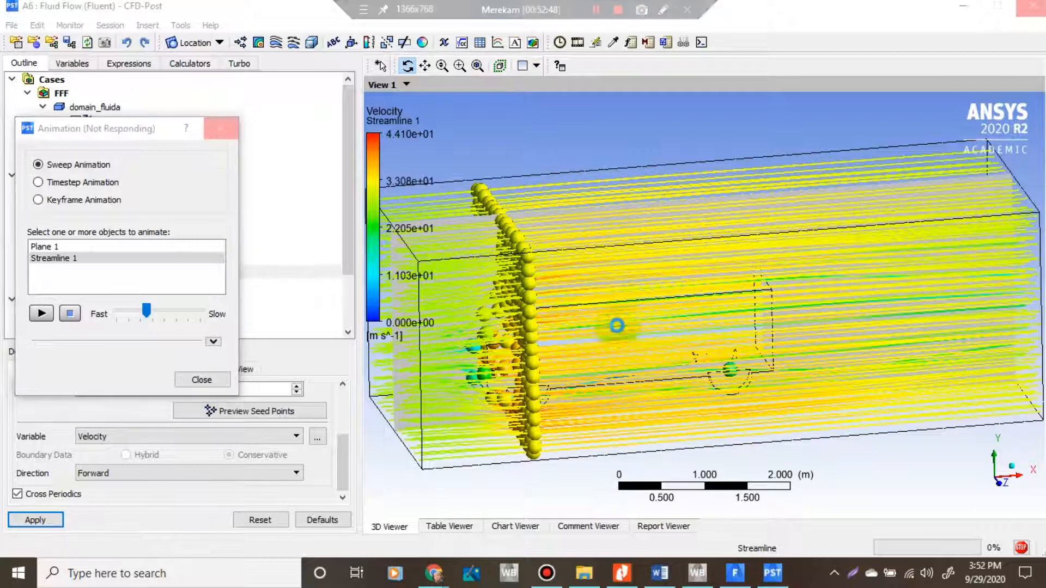
left_click(646, 432)
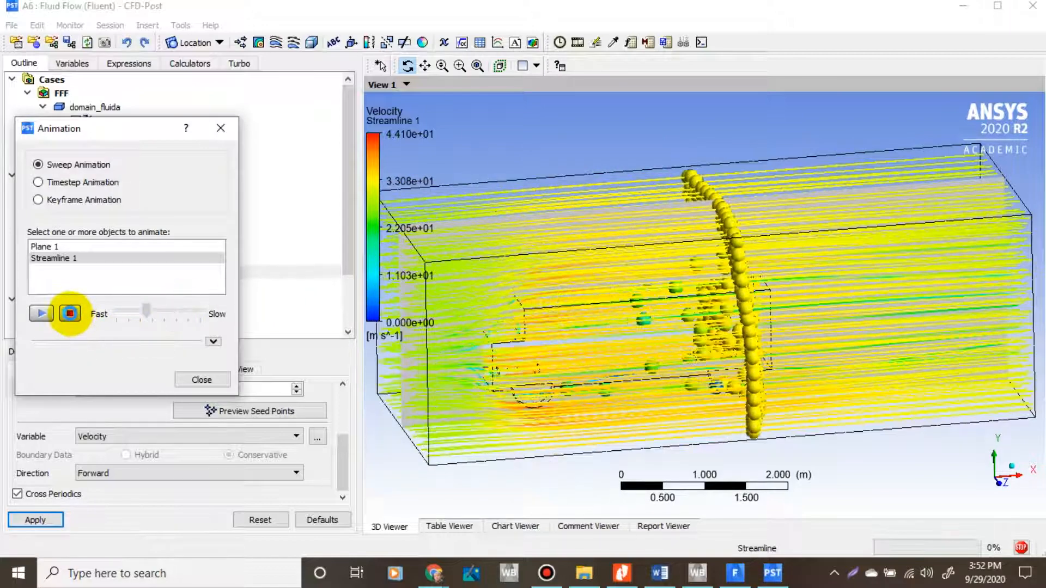
left_click(42, 314)
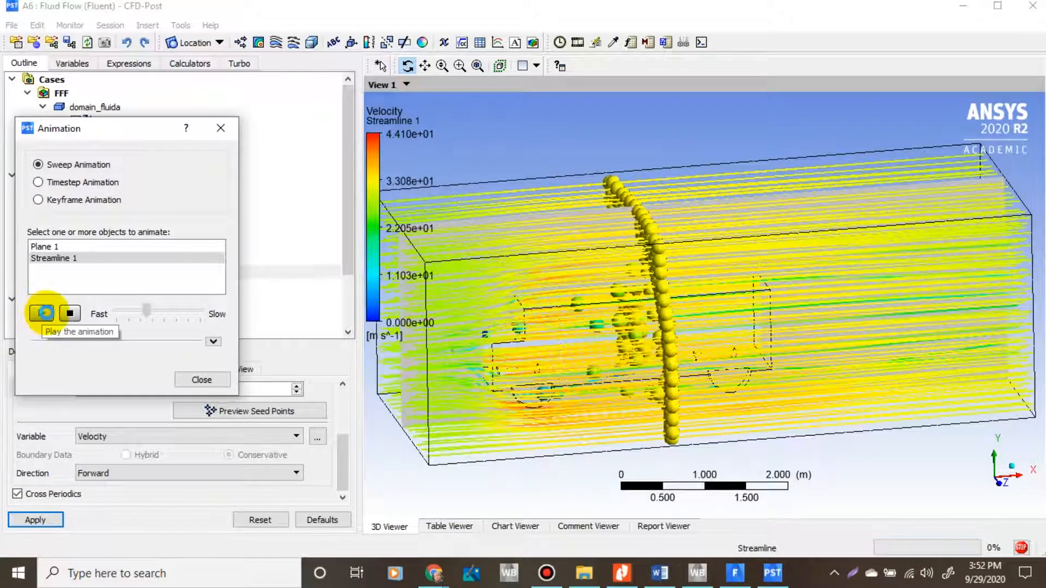
- Switch to the GAYA DRAG document in Word and review the SOAL 1 problem and its first car drawing
left_click(660, 573)
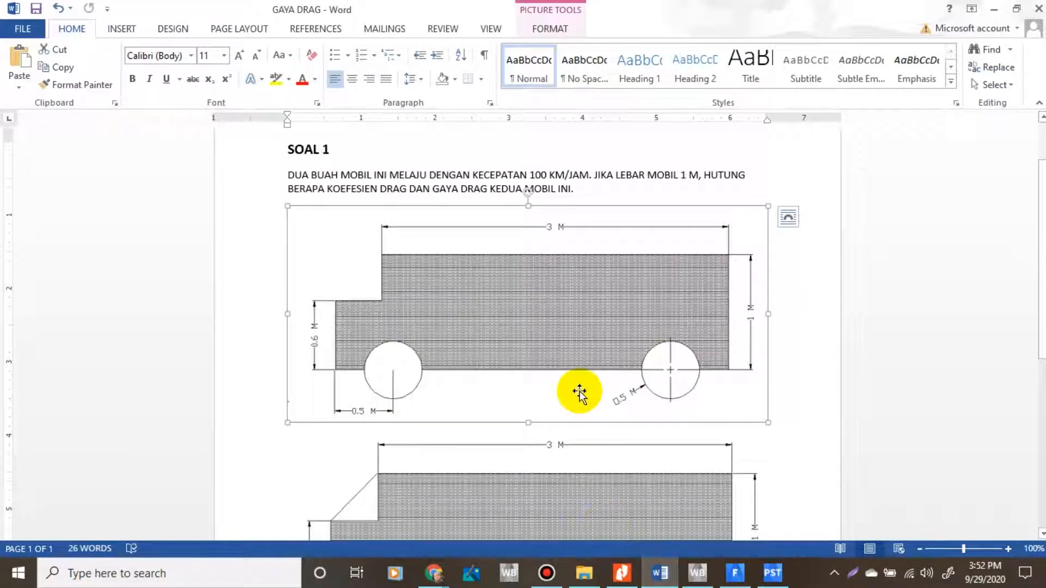
scroll(580, 391, "down", 2)
scroll(558, 390, "up", 2)
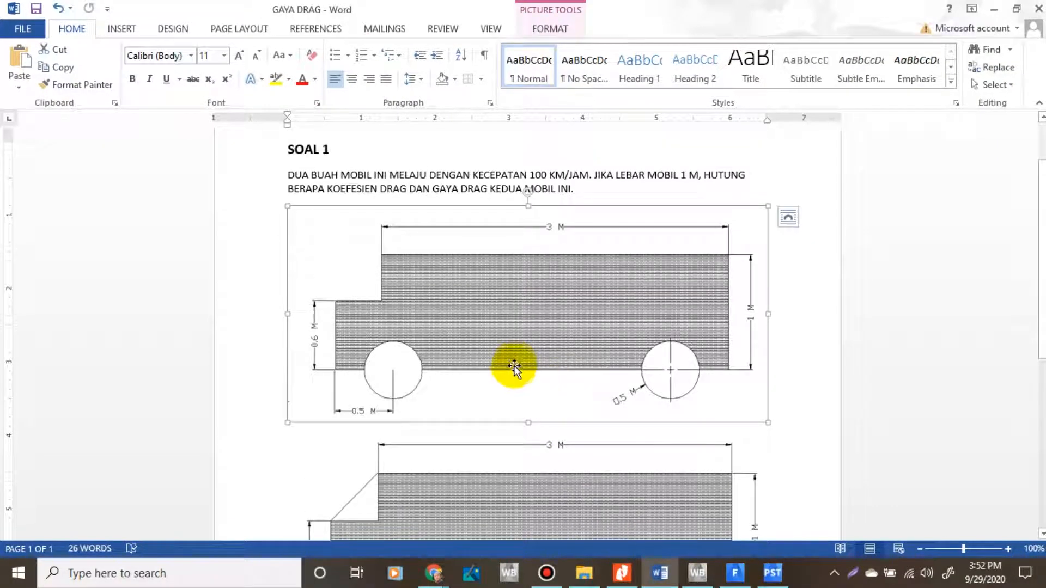
scroll(515, 366, "down", 1)
scroll(509, 362, "up", 1)
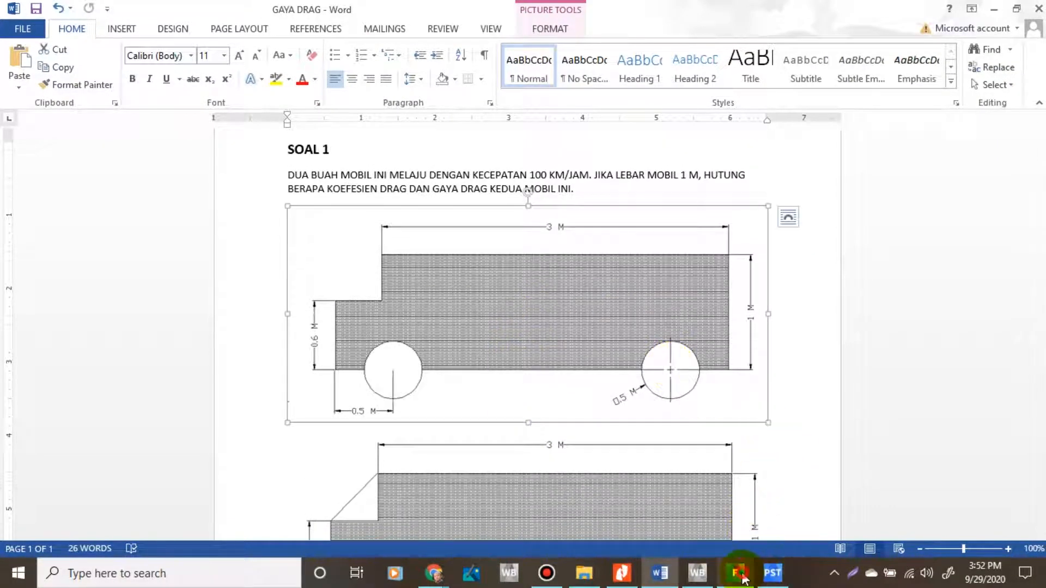
- Switch to Fluent and capture a screen snip of the console's total drag force and drag coefficient columns
left_click(743, 577)
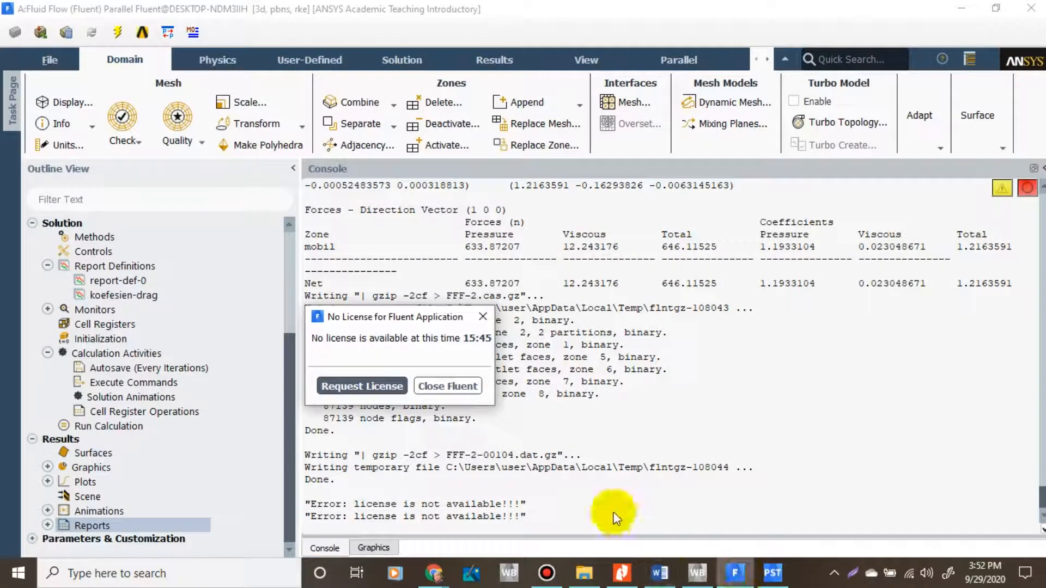
left_click(488, 324)
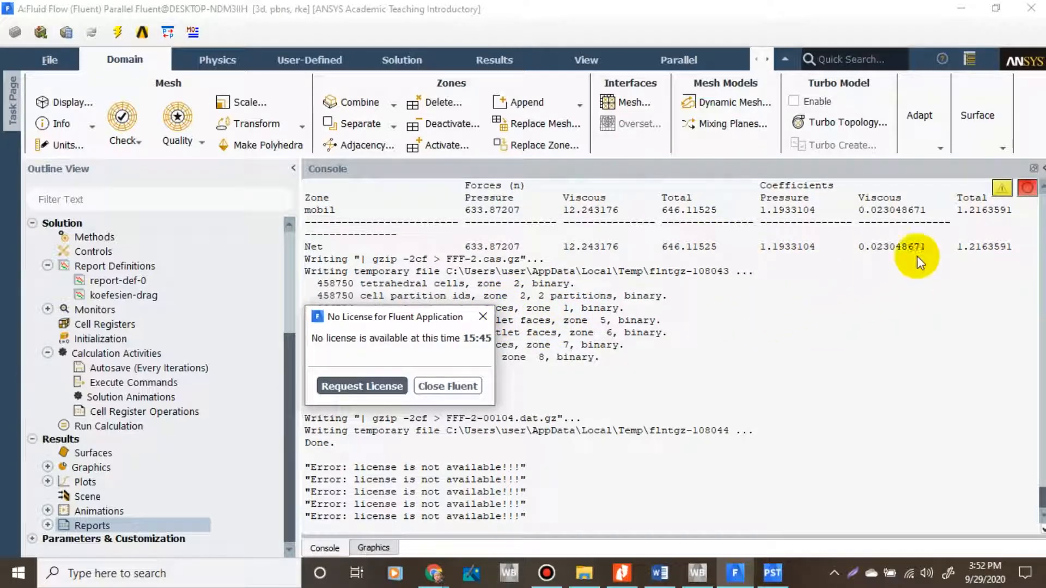
left_click(858, 563)
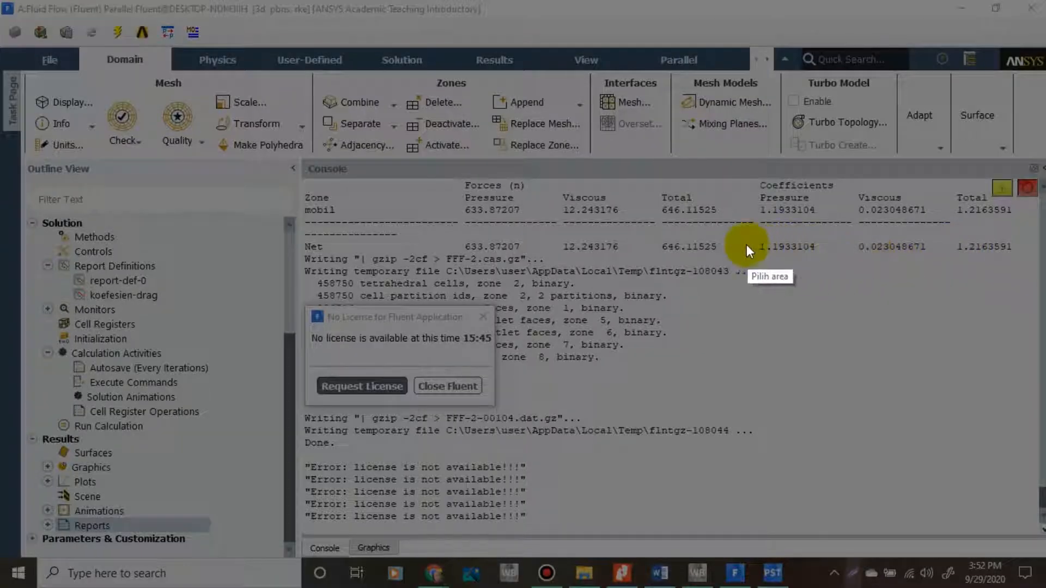
mouse_move(648, 183)
left_mouse_down()
mouse_move(754, 222)
mouse_move(1027, 287)
mouse_move(1027, 267)
left_mouse_up()
left_click(966, 281)
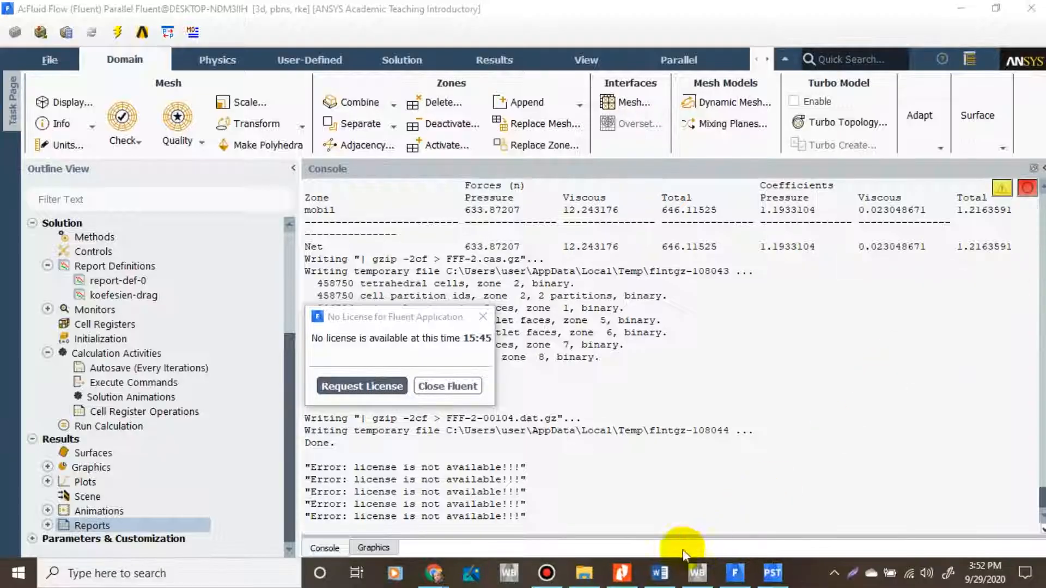
- Switch to Word and paste the captured drag results on a new line below the first car drawing
left_click(657, 572)
left_click(790, 415)
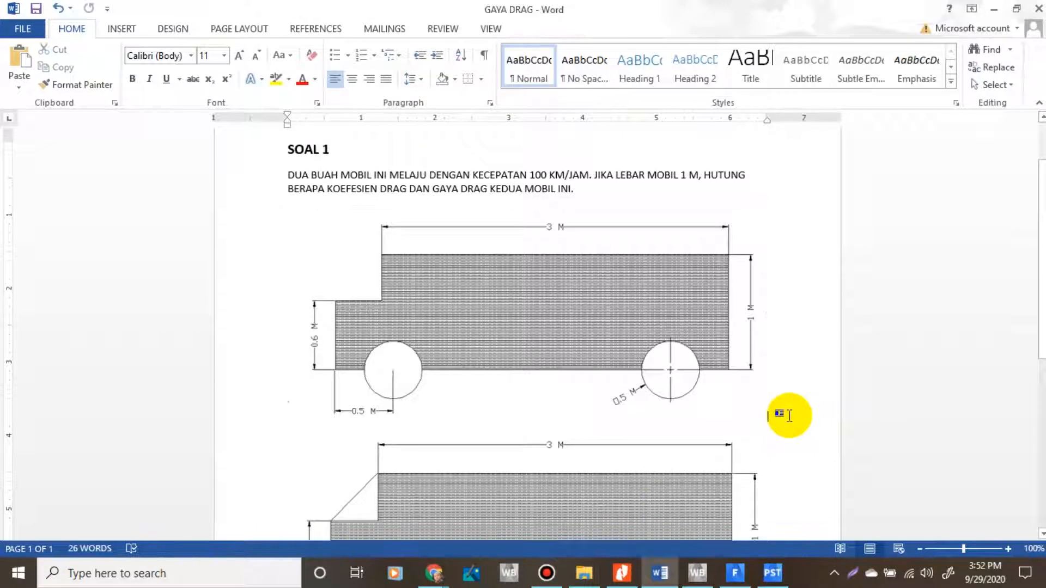
key("Return")
key("ctrl+v")
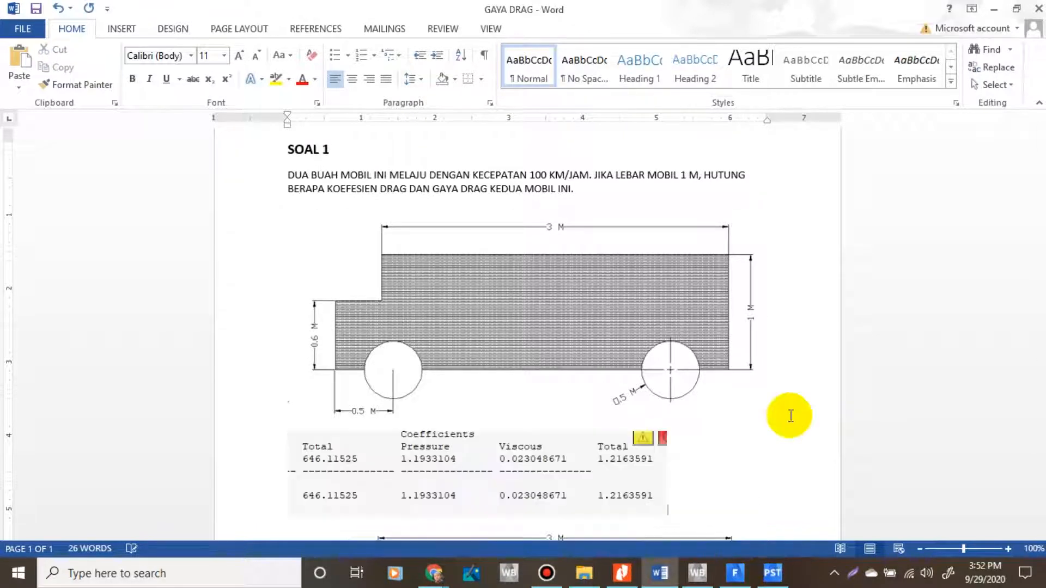
scroll(708, 439, "down", 1)
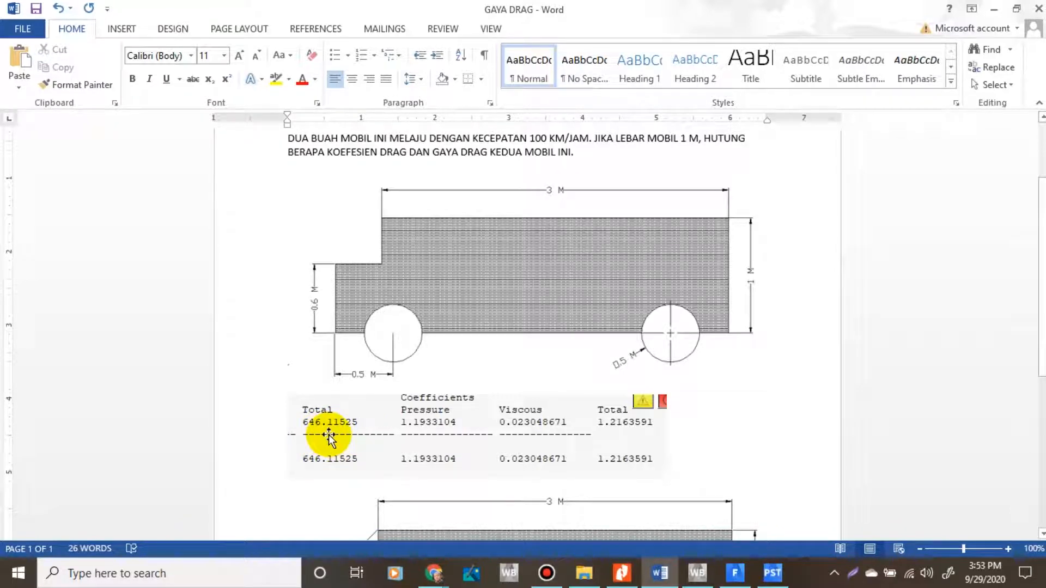
- Switch to CFD-Post and stop the Streamline 1 animation
left_click(772, 573)
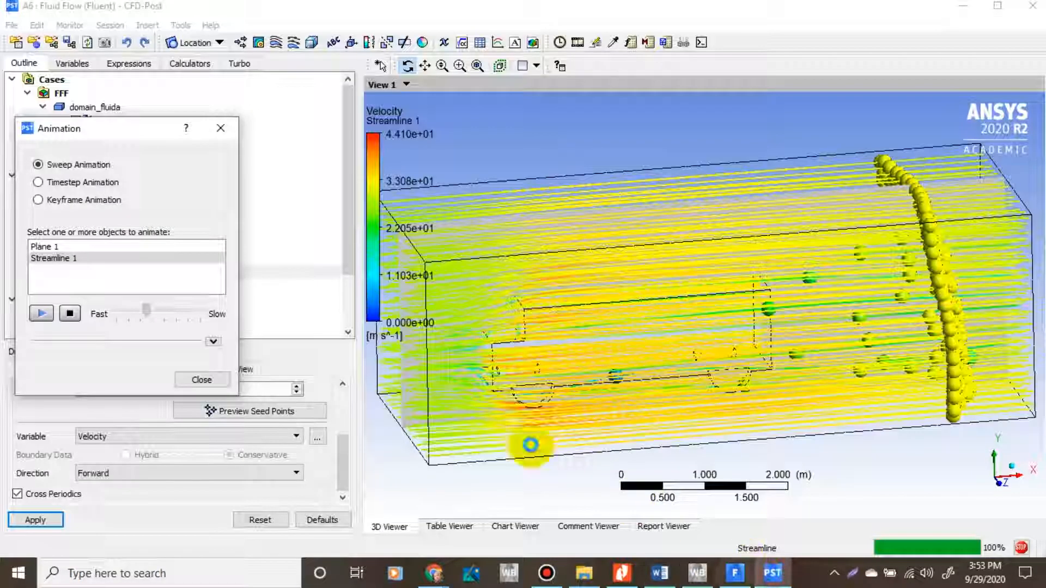
left_click(41, 313)
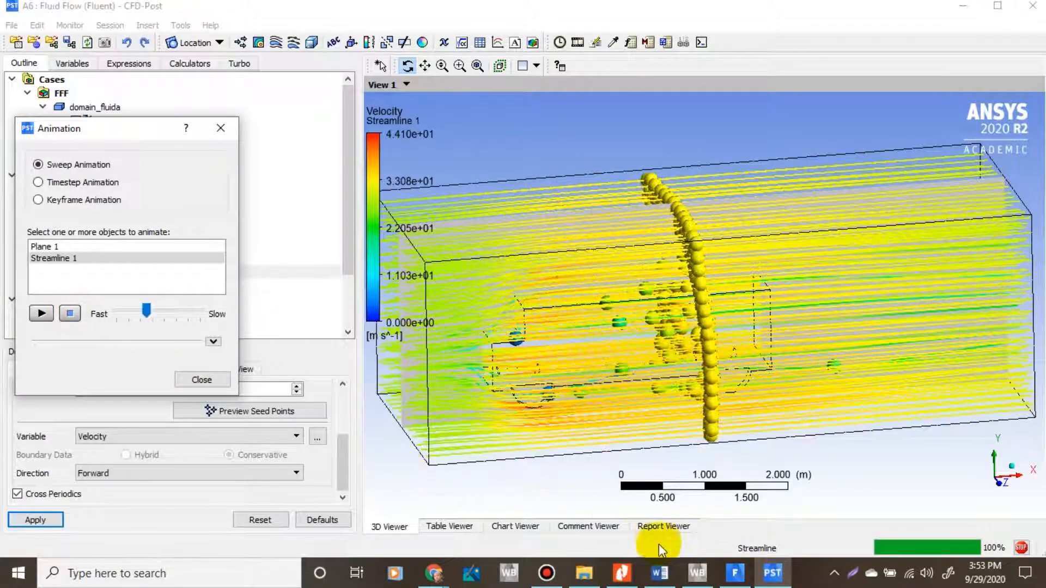
- Switch back to Word and compare the first car's drawing and pasted drag results with the second, slanted-windshield car drawing
left_click(660, 572)
scroll(520, 342, "down", 9)
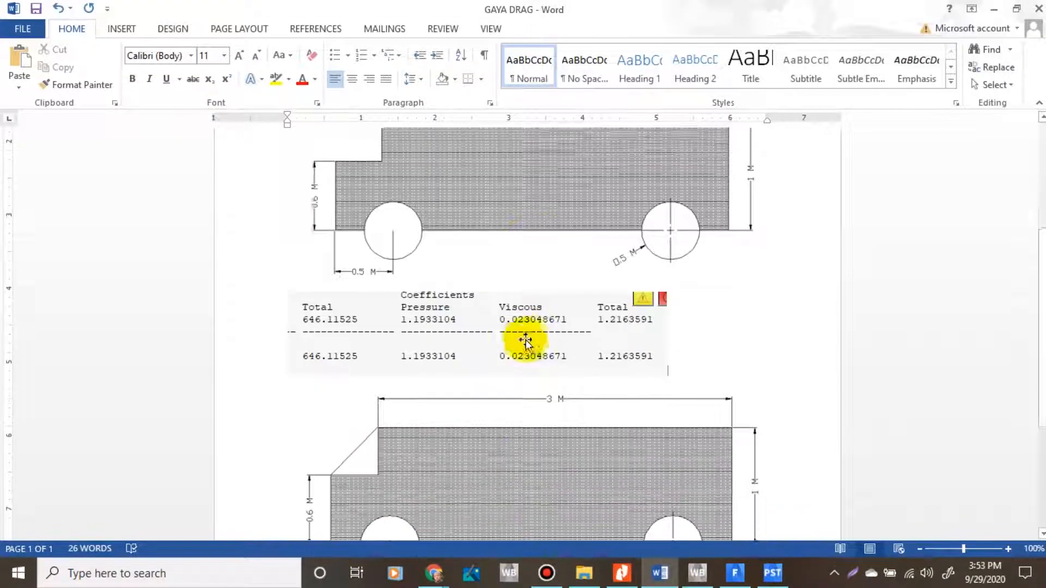
scroll(522, 343, "up", 6)
scroll(525, 343, "down", 5)
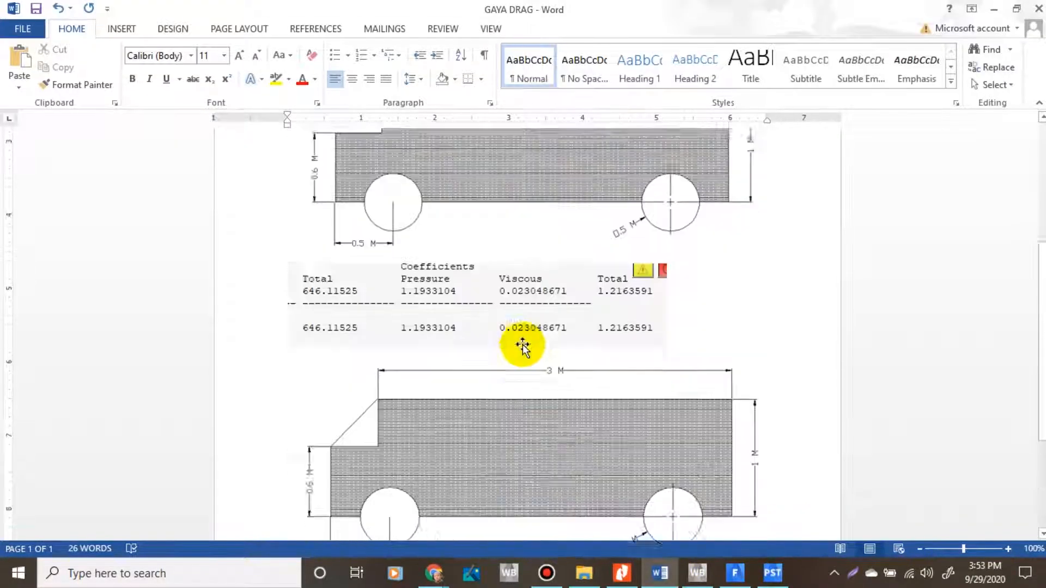
scroll(473, 341, "up", 7)
scroll(473, 342, "down", 5)
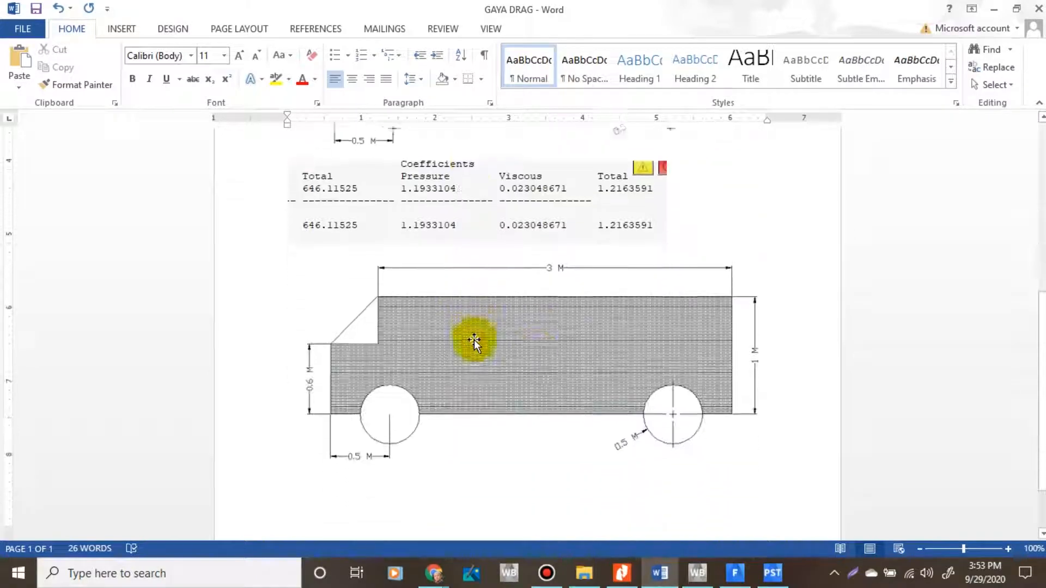
left_click(630, 374)
left_click(775, 387)
scroll(493, 380, "up", 7)
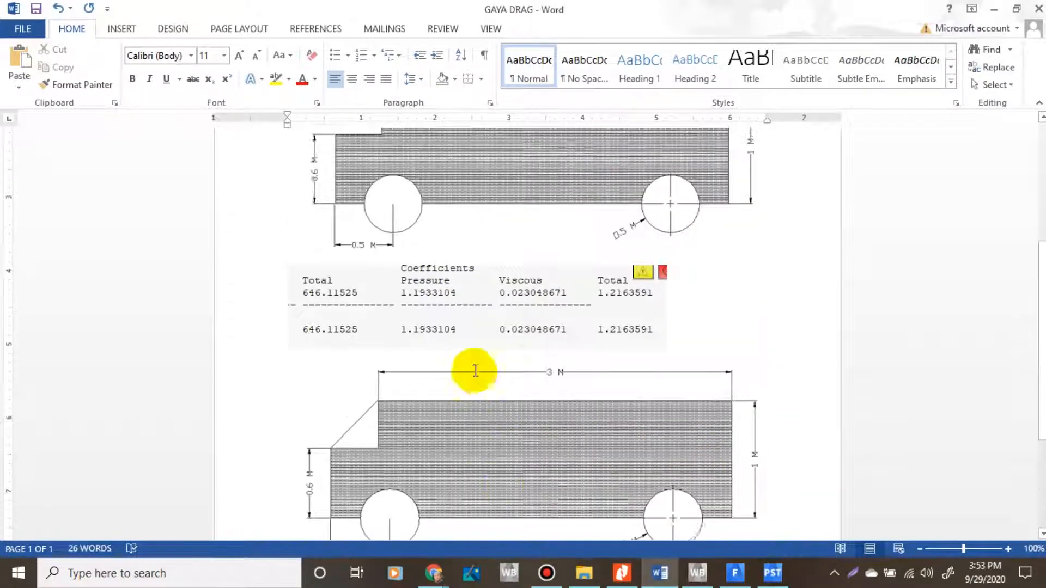
scroll(468, 374, "down", 9)
scroll(527, 323, "up", 5)
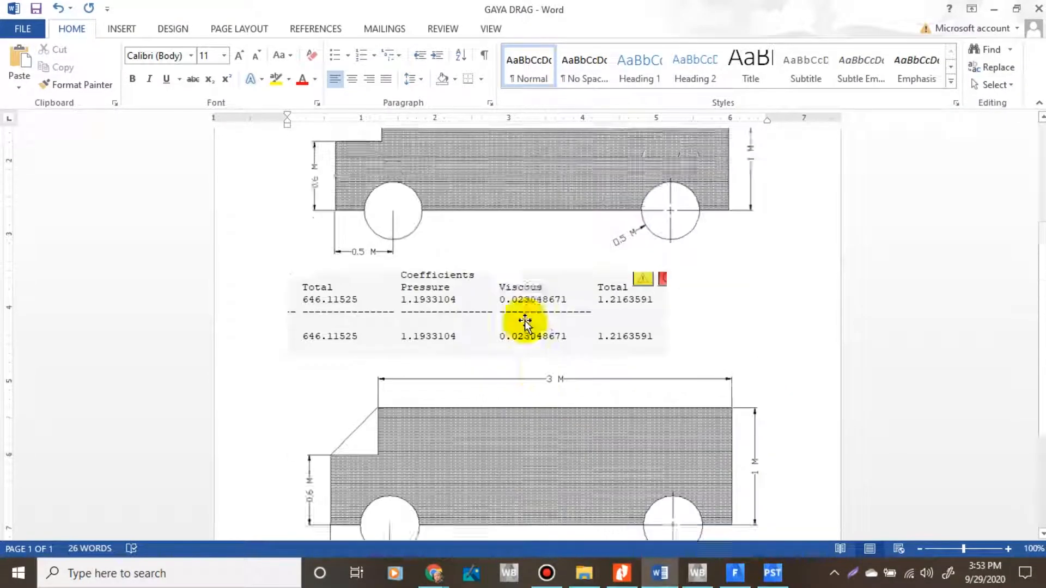
scroll(531, 327, "down", 3)
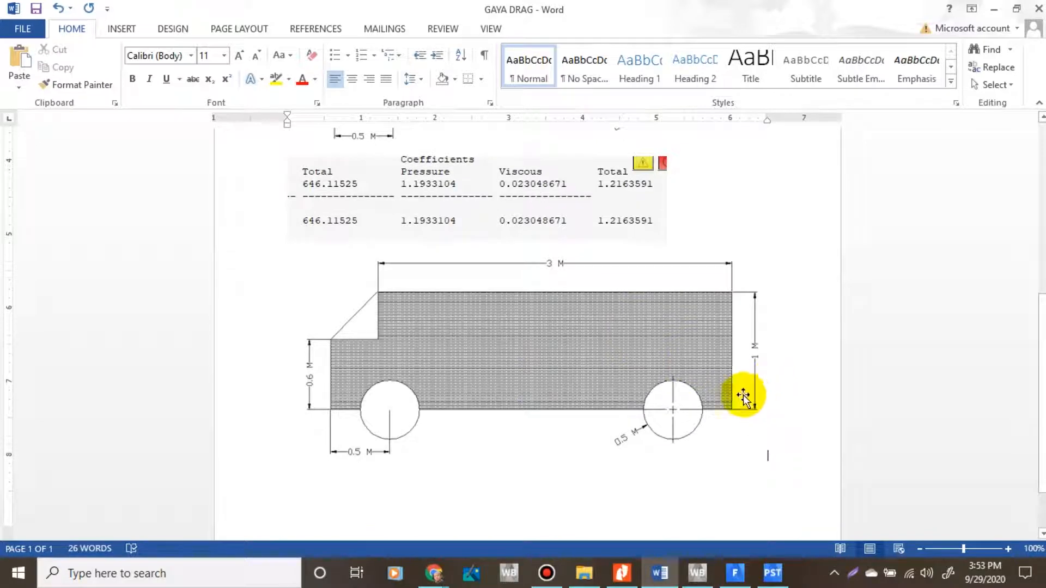
- Place the text cursor directly after the second, slanted-windshield car drawing
left_click(744, 396)
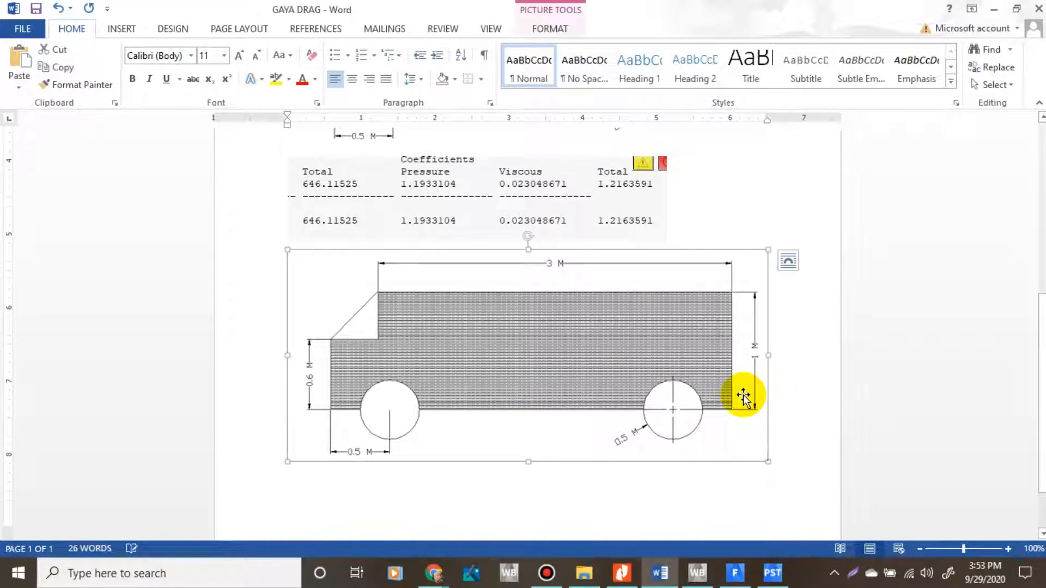
left_click(826, 446)
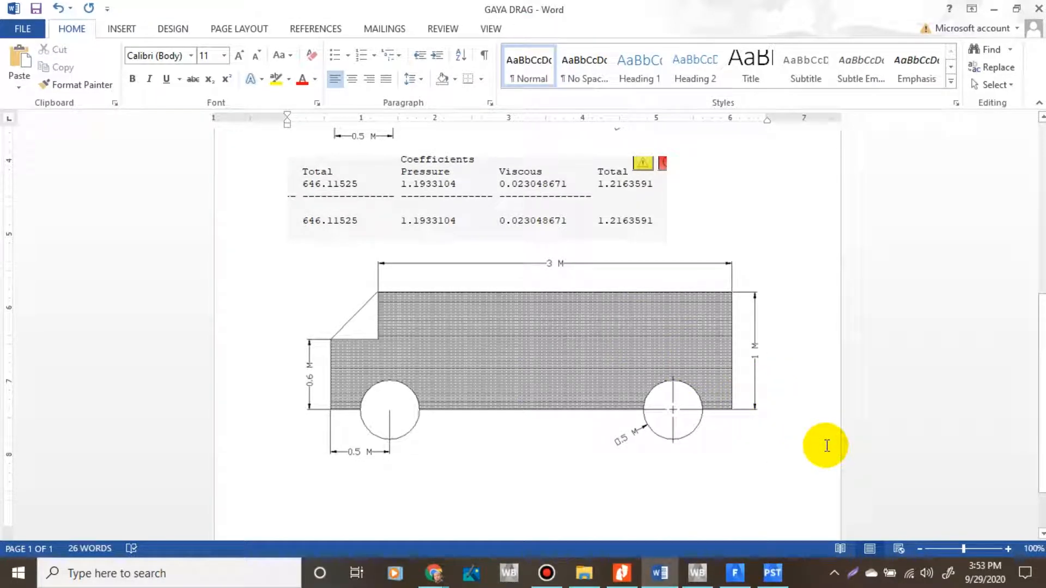
key("shift+Left")
left_click(813, 438)
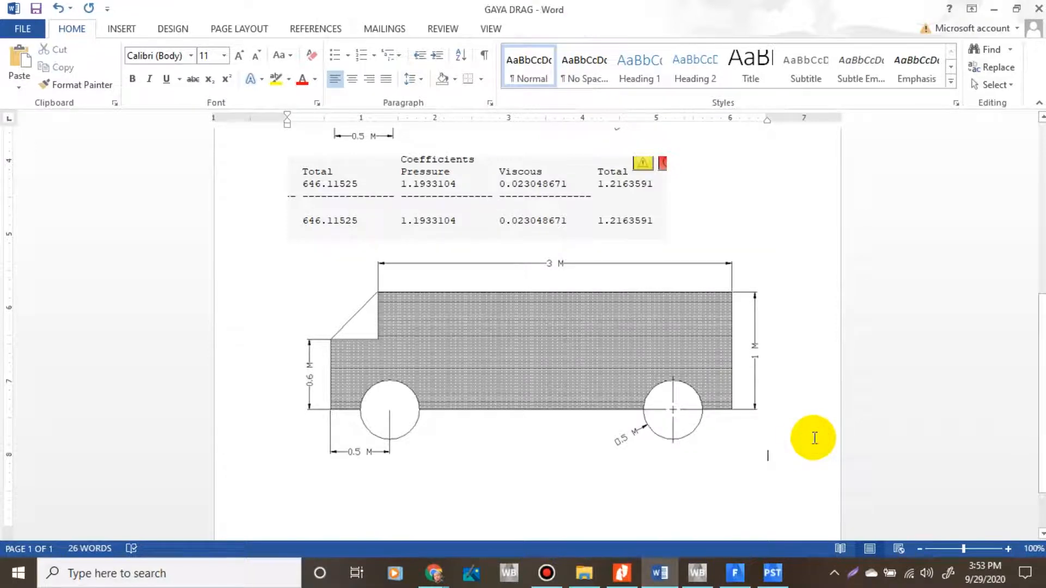
- Compare the first car's front shape and pasted drag results with the slanted windshield of the second car drawing
scroll(742, 420, "up", 5)
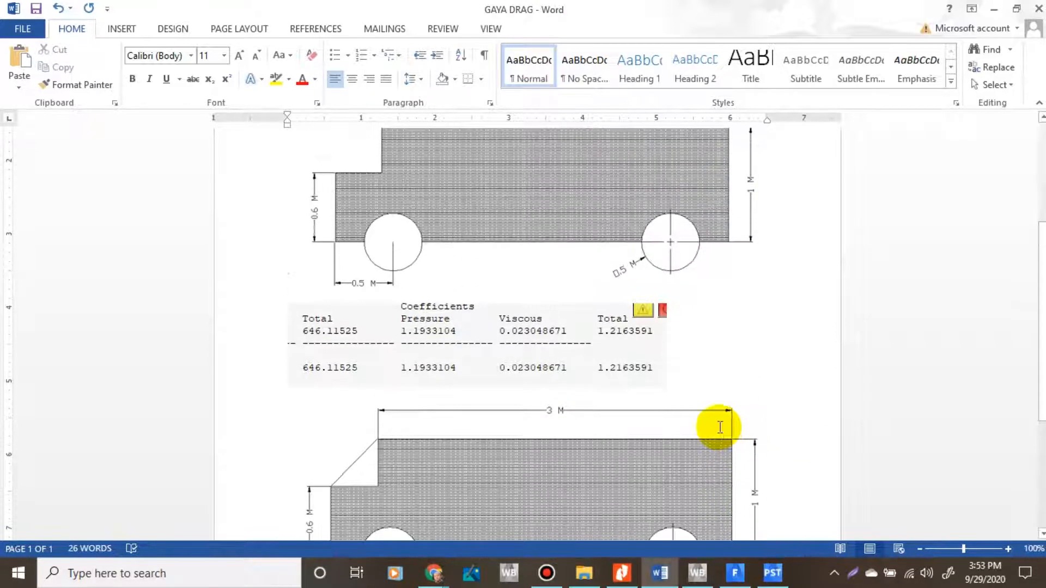
scroll(703, 427, "down", 1)
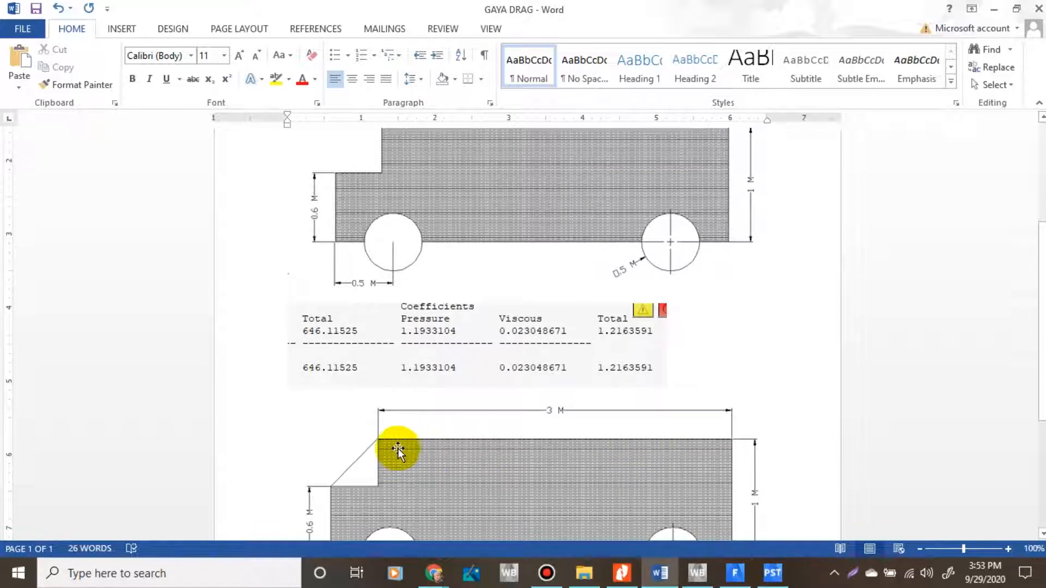
scroll(397, 452, "down", 1)
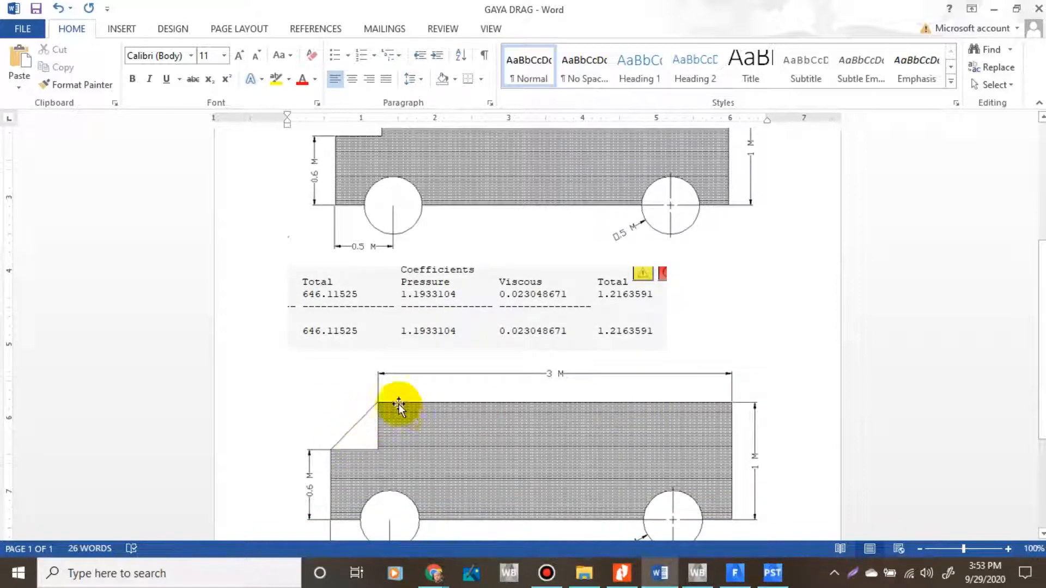
scroll(415, 270, "up", 2)
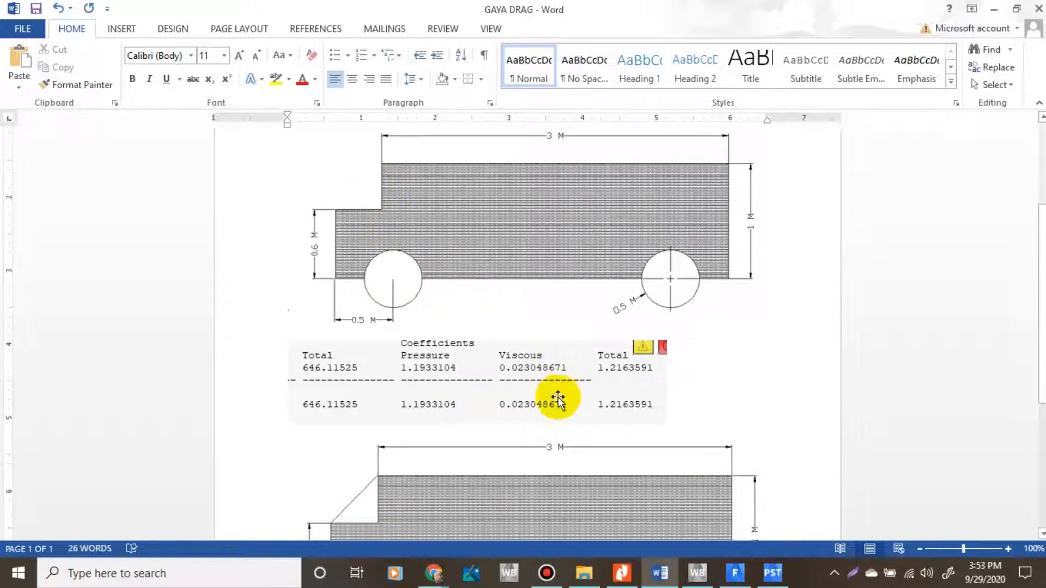
scroll(558, 401, "down", 1)
scroll(573, 409, "up", 1)
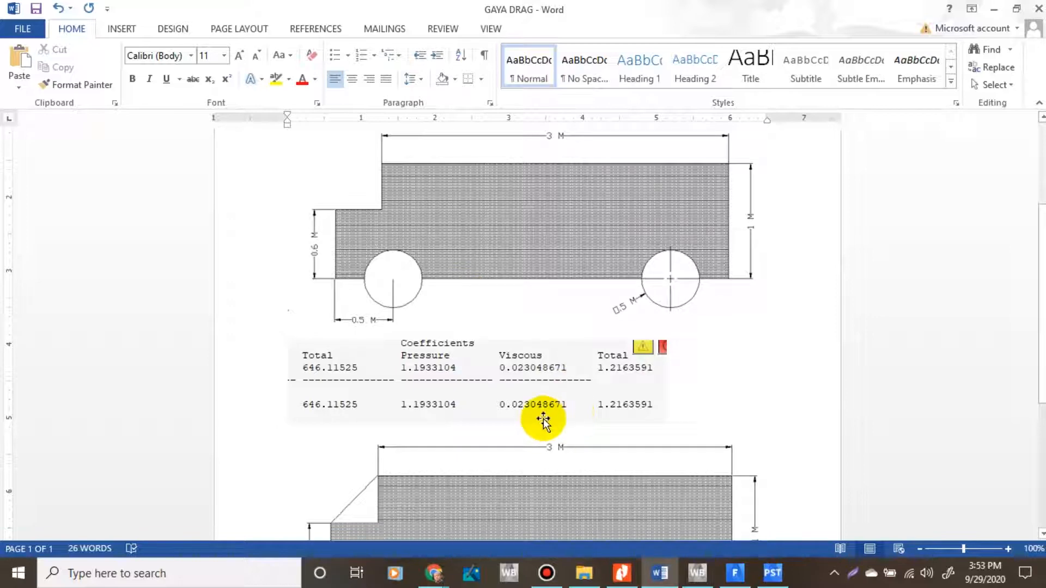
scroll(544, 359, "up", 1)
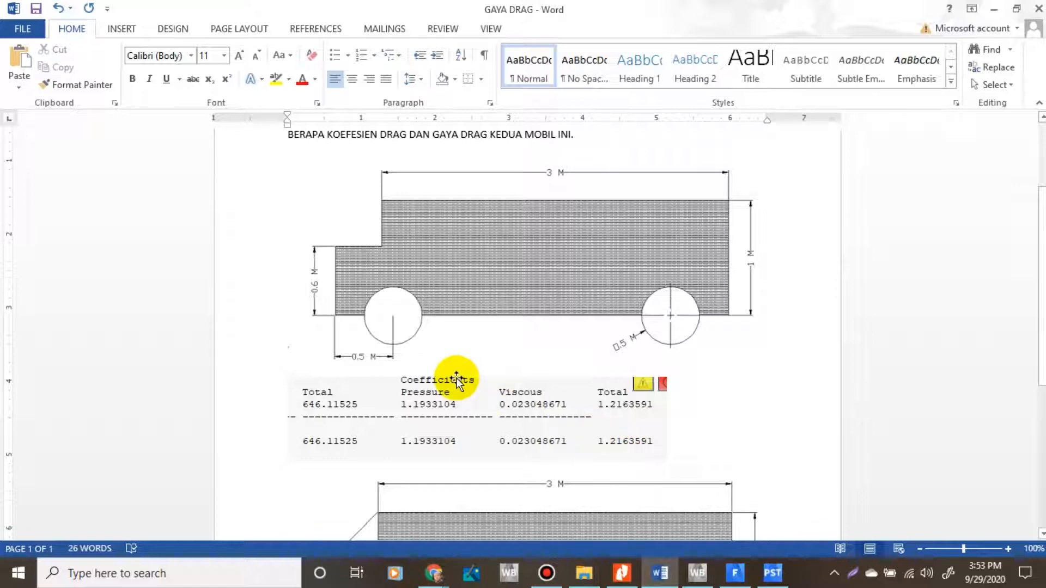
scroll(357, 254, "down", 1)
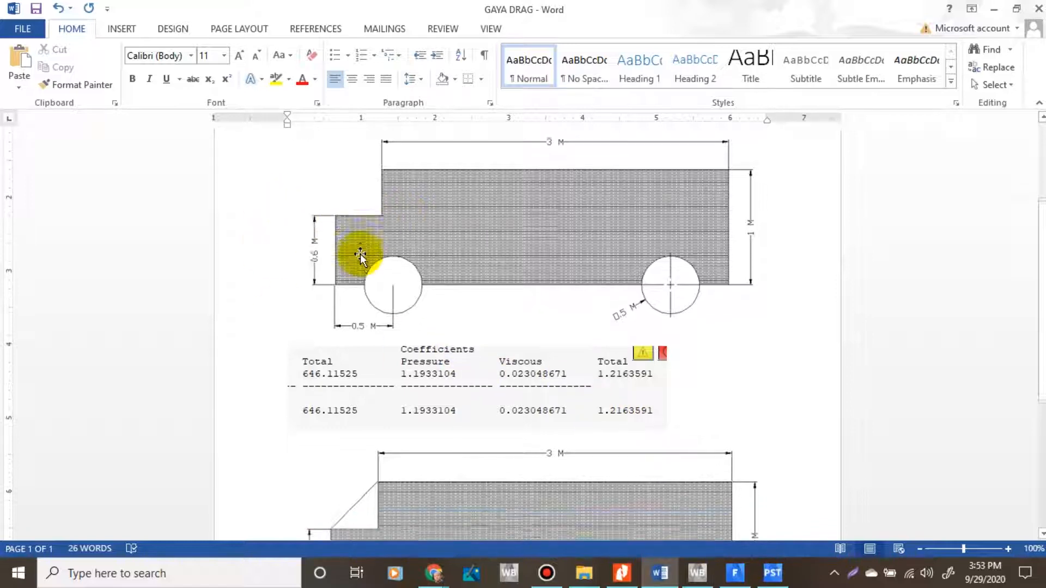
scroll(404, 327, "down", 5)
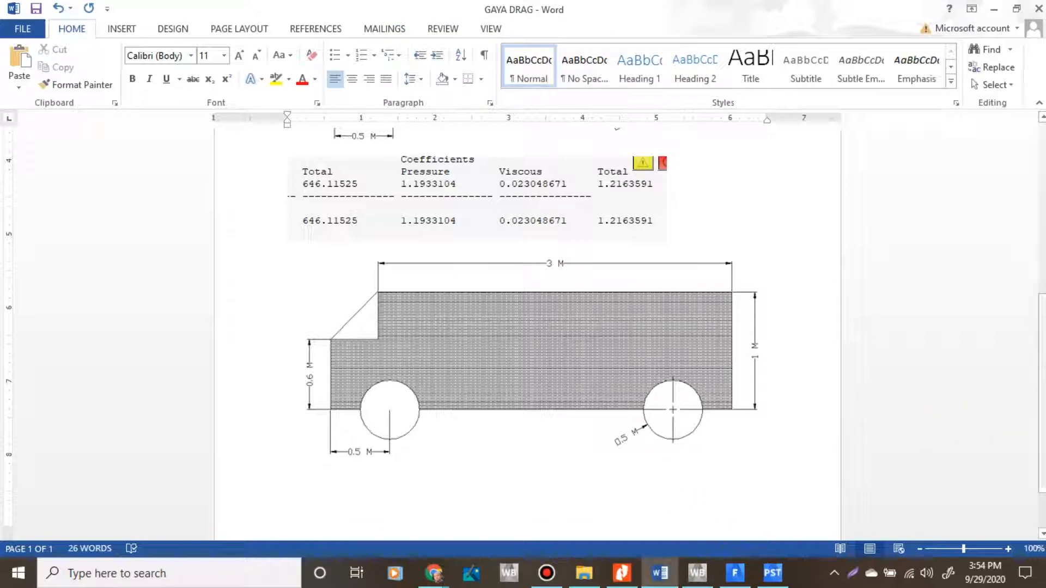
- Review the whole SOAL 1 page, from the problem statement and first car's results to the space below the second car drawing
scroll(523, 327, "up", 12)
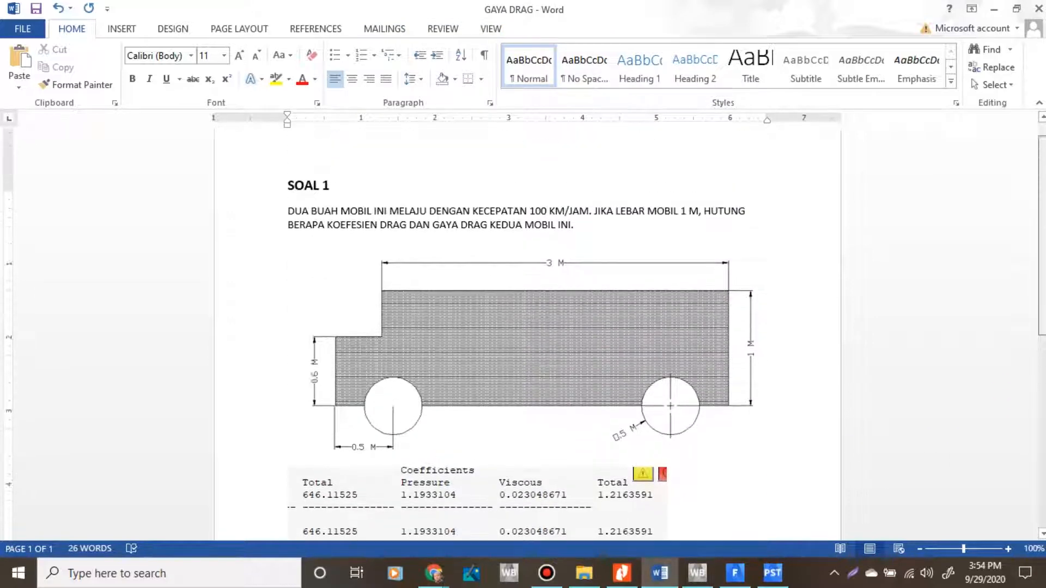
scroll(1041, 232, "down", 14)
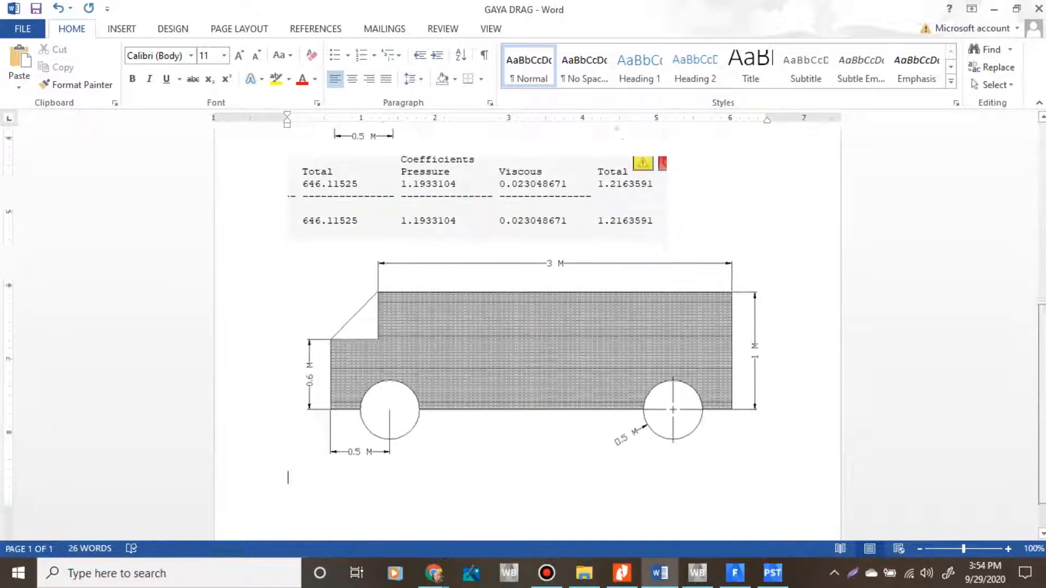
scroll(1040, 231, "up", 3)
scroll(523, 327, "up", 12)
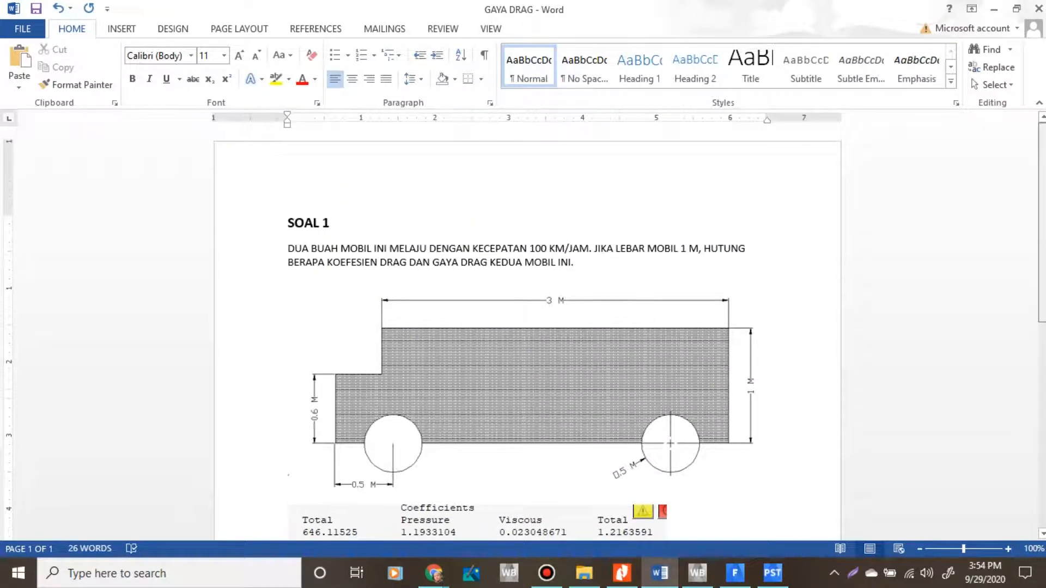
scroll(332, 274, "down", 1)
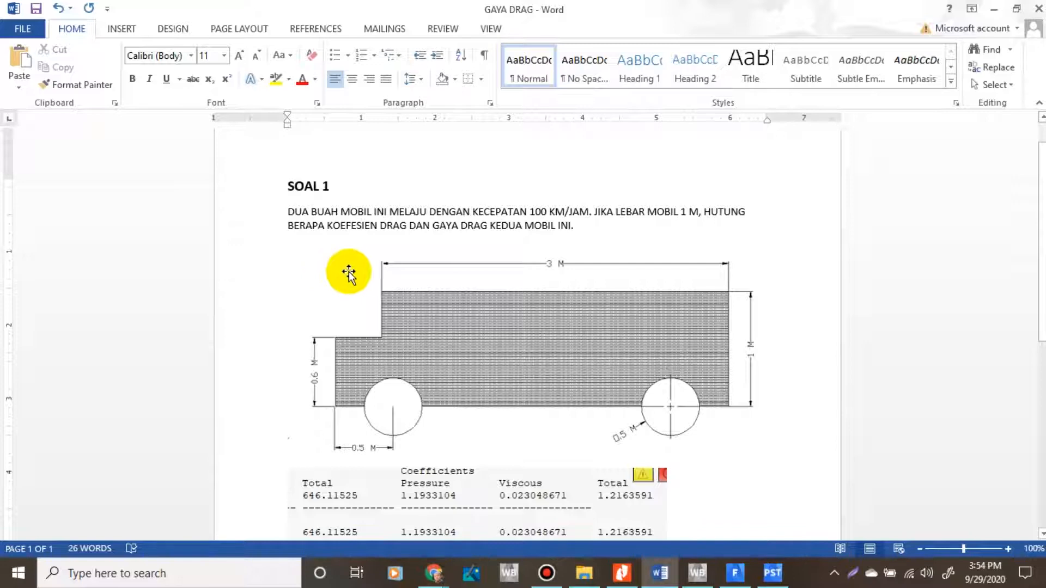
scroll(346, 273, "down", 6)
scroll(468, 371, "down", 5)
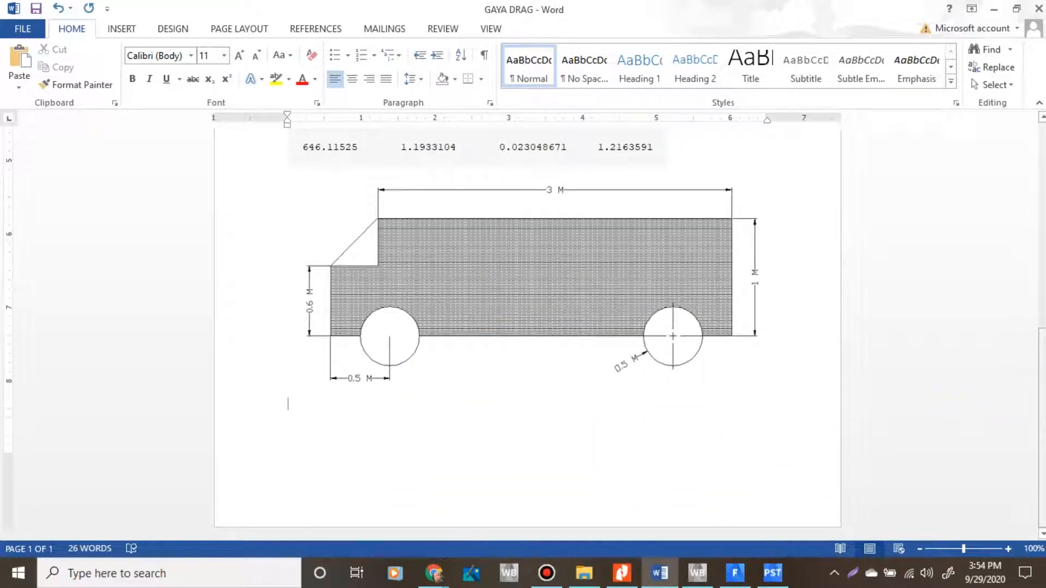
scroll(523, 326, "up", 10)
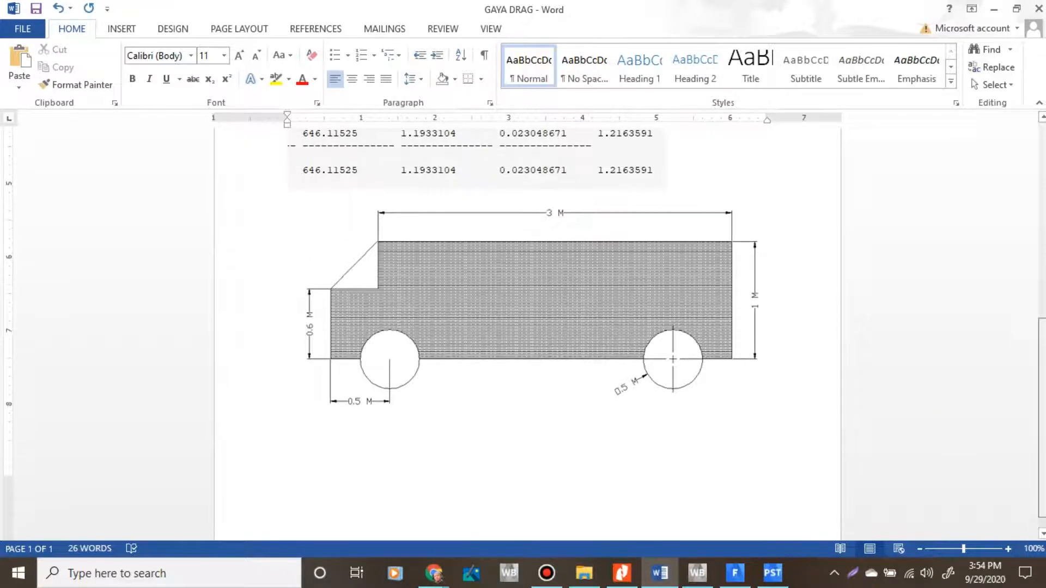
scroll(523, 327, "up", 1)
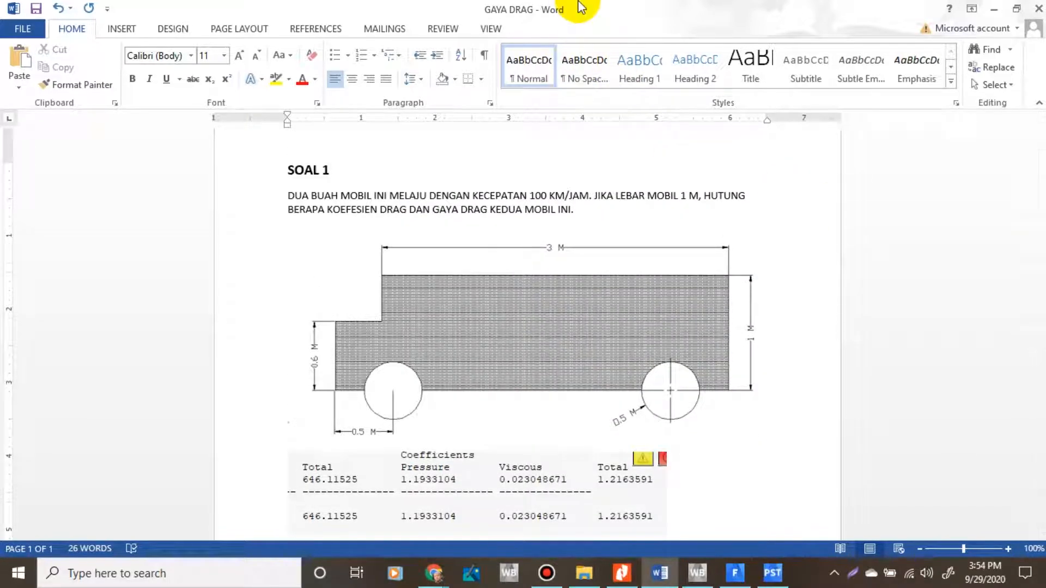
mouse_move(577, 10)
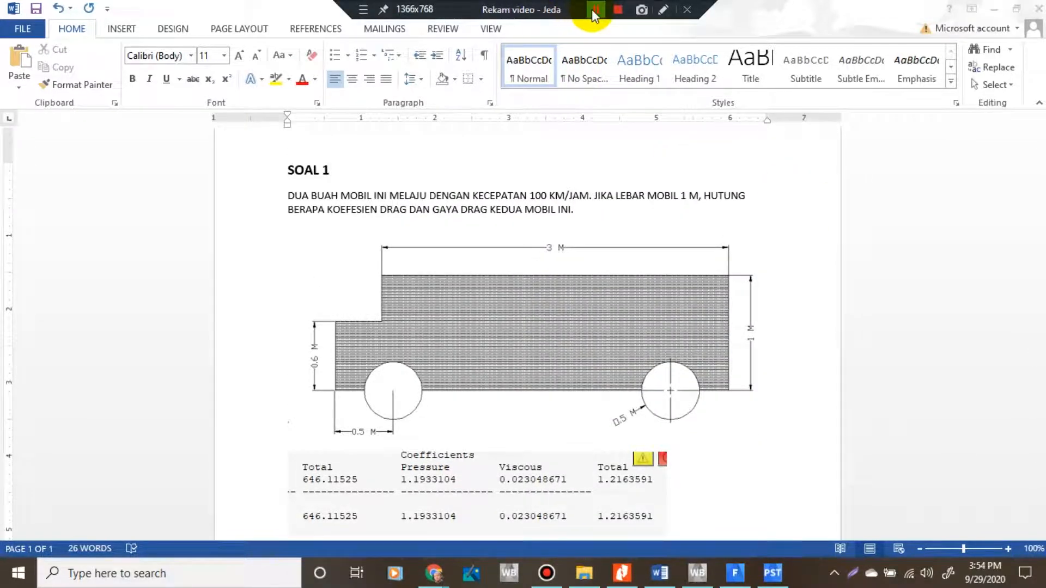